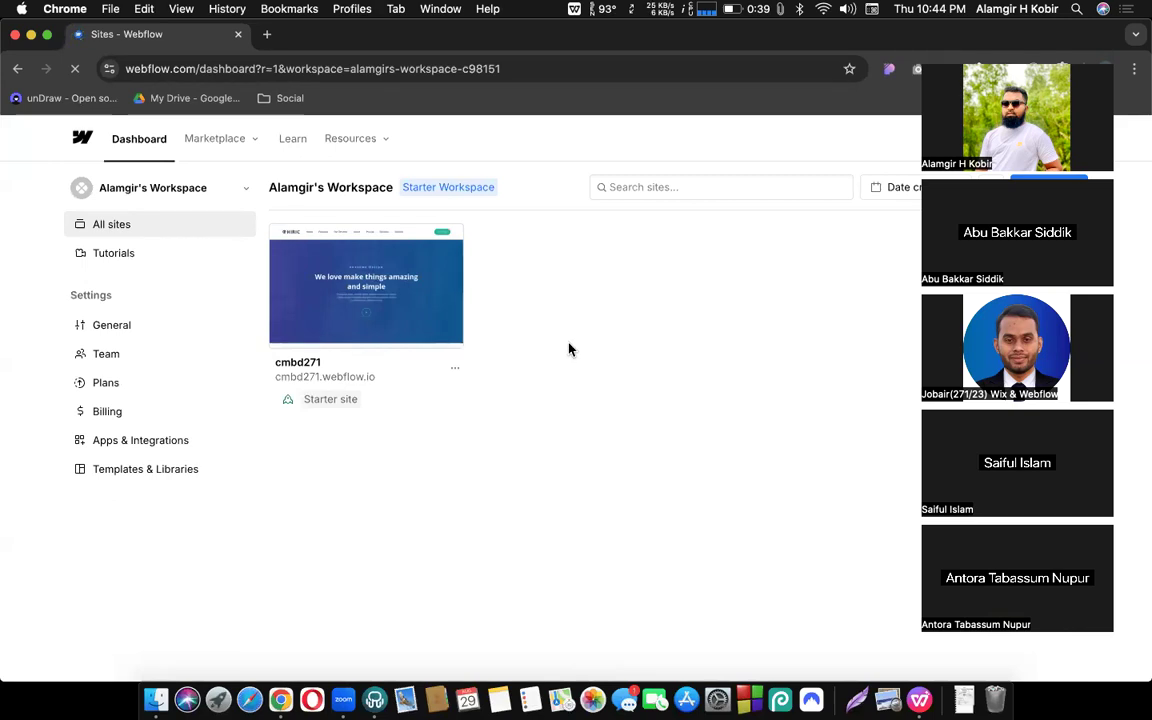
# Open the cmbd271 site in the Designer, dismiss the energy saver notice and select the hero section
pyautogui.moveTo(373, 317)
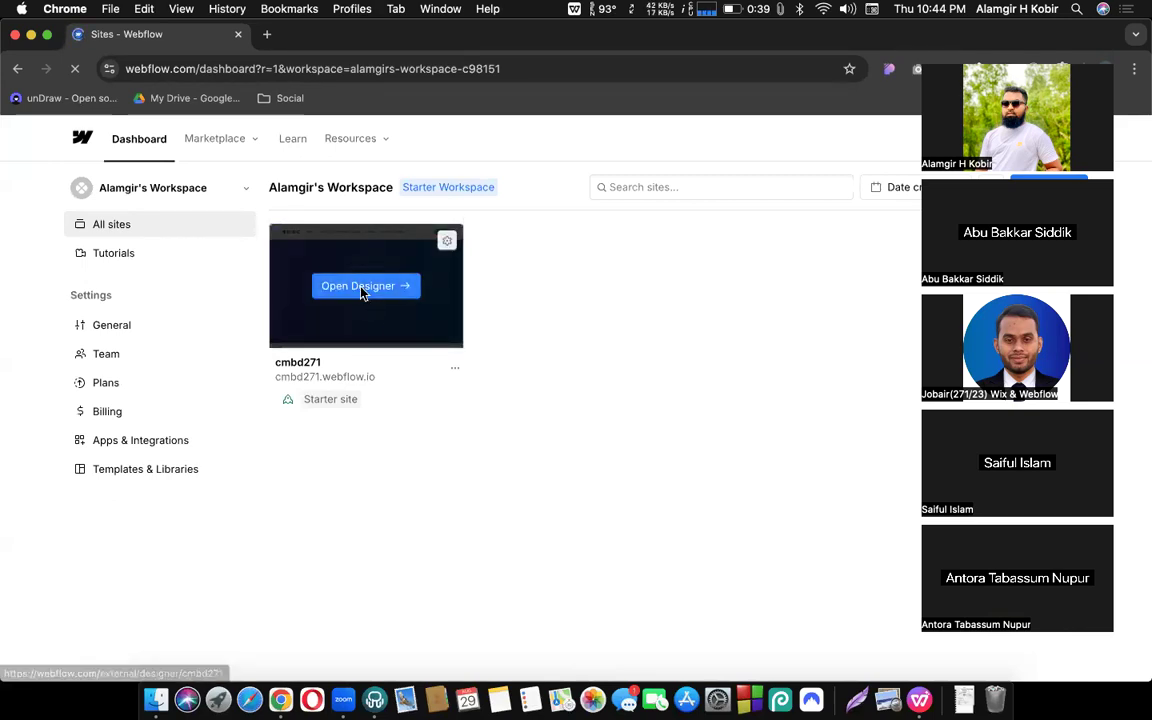
pyautogui.click(360, 289)
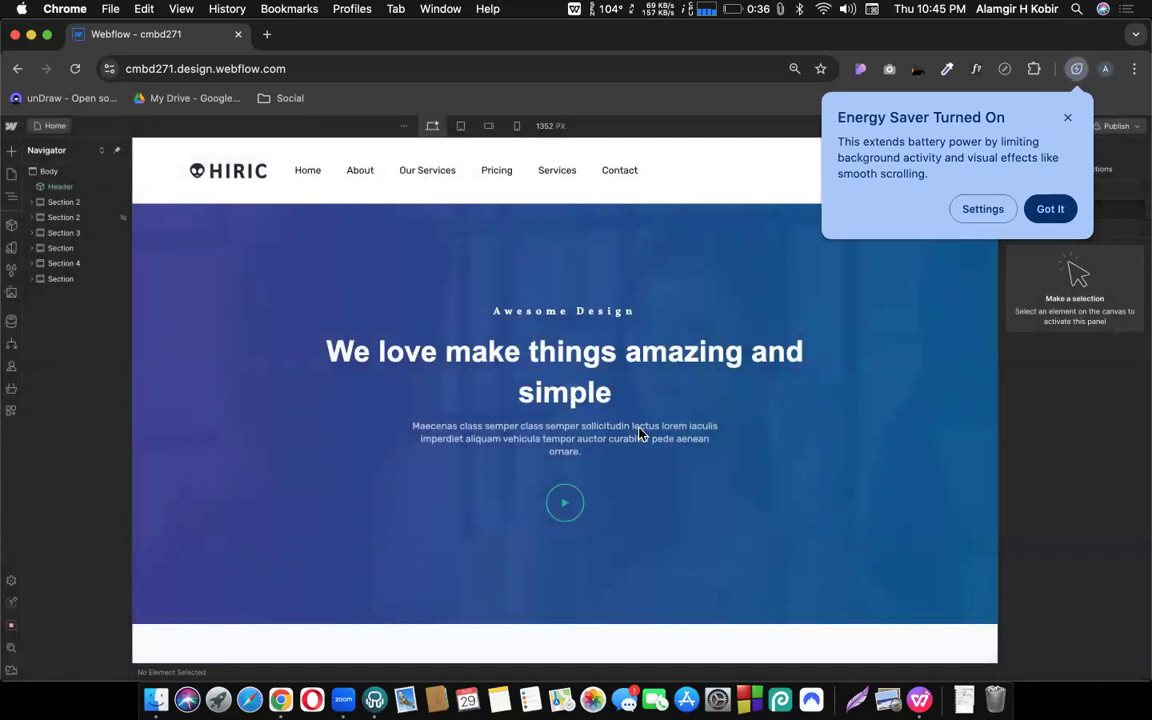
pyautogui.click(1051, 210)
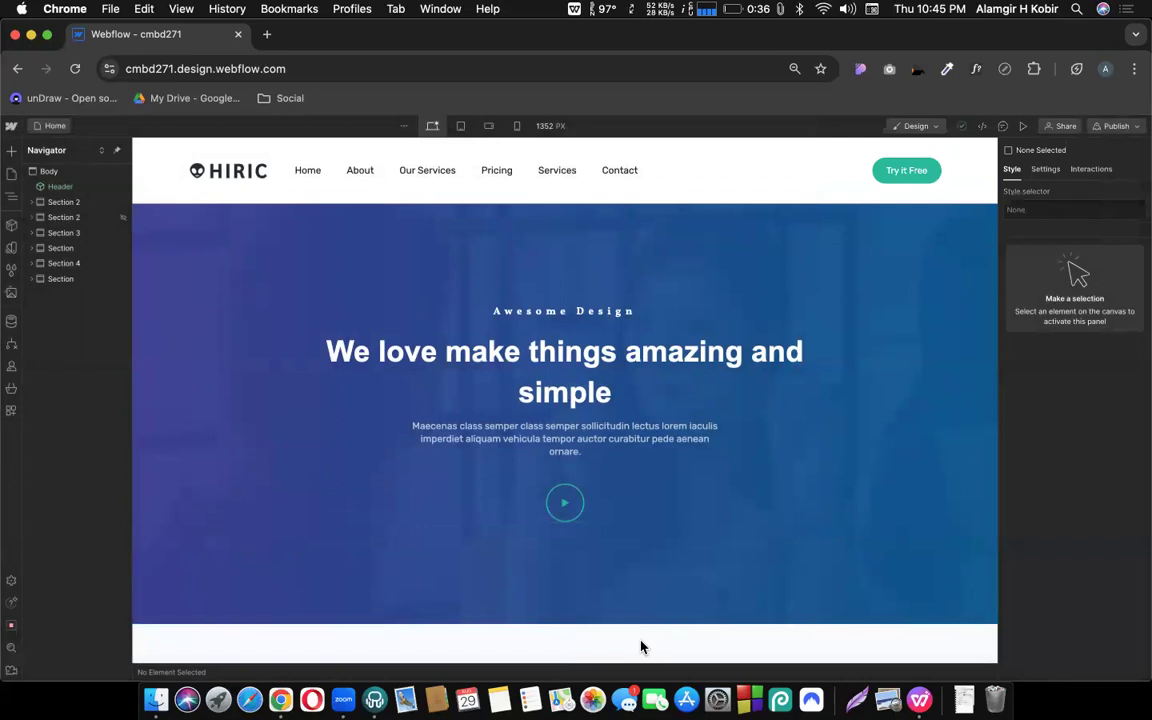
pyautogui.click(674, 582)
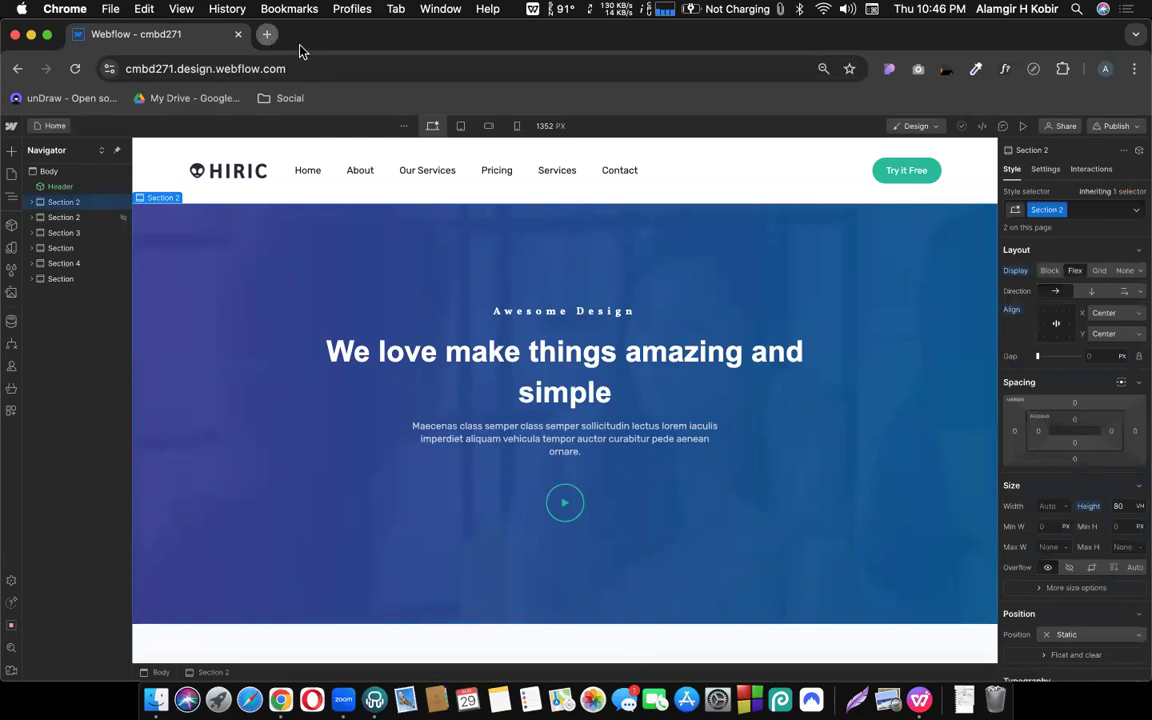
# Search Google Images in a new browser tab for "slider for website" and preview the Designmodo slider example
pyautogui.press('super+t')
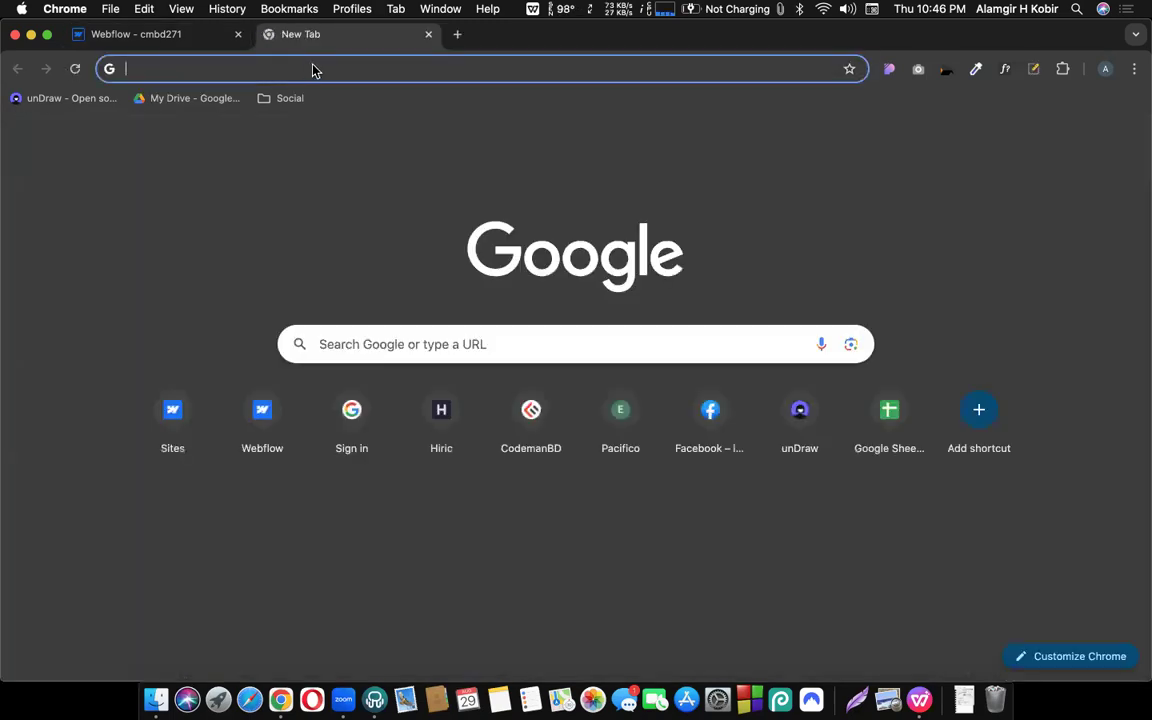
pyautogui.write('slider')
pyautogui.press('Return')
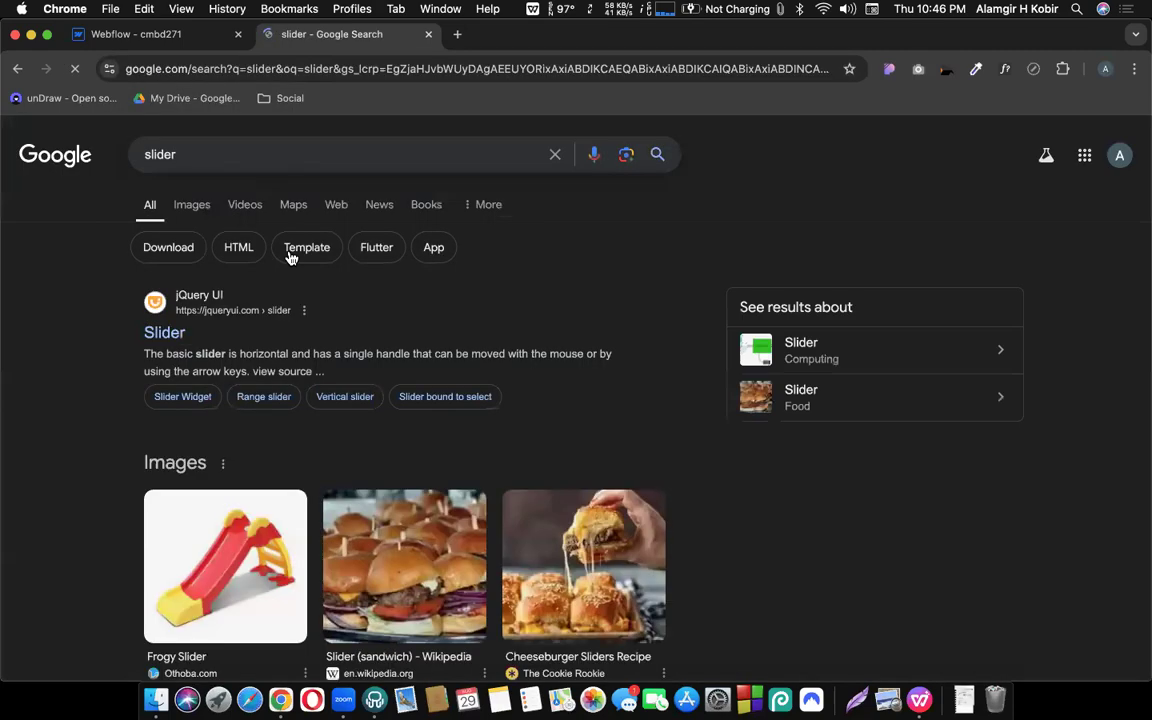
pyautogui.click(224, 150)
pyautogui.write('fo')
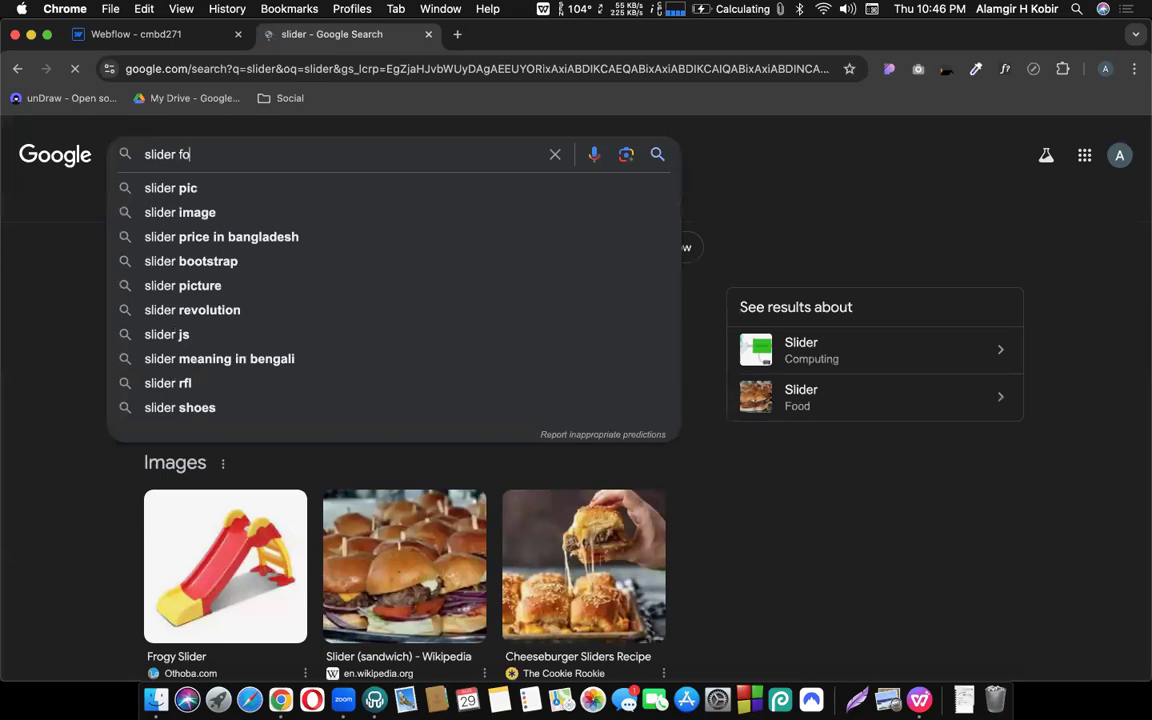
pyautogui.write('r website')
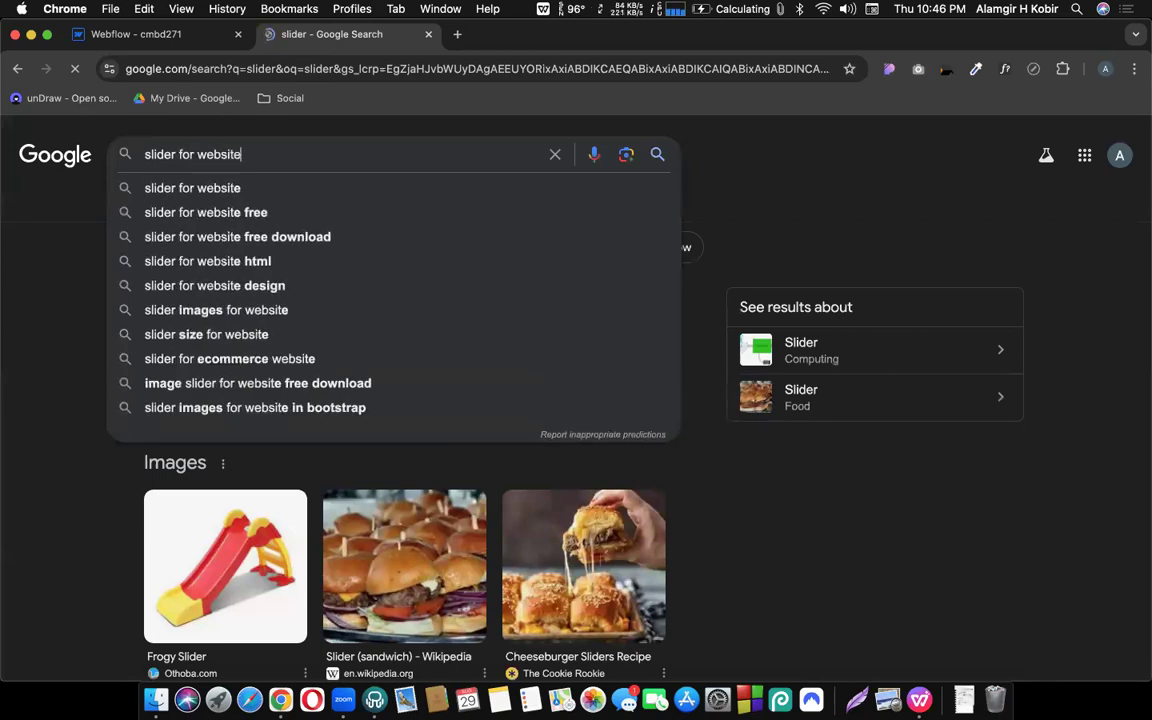
pyautogui.press('Return')
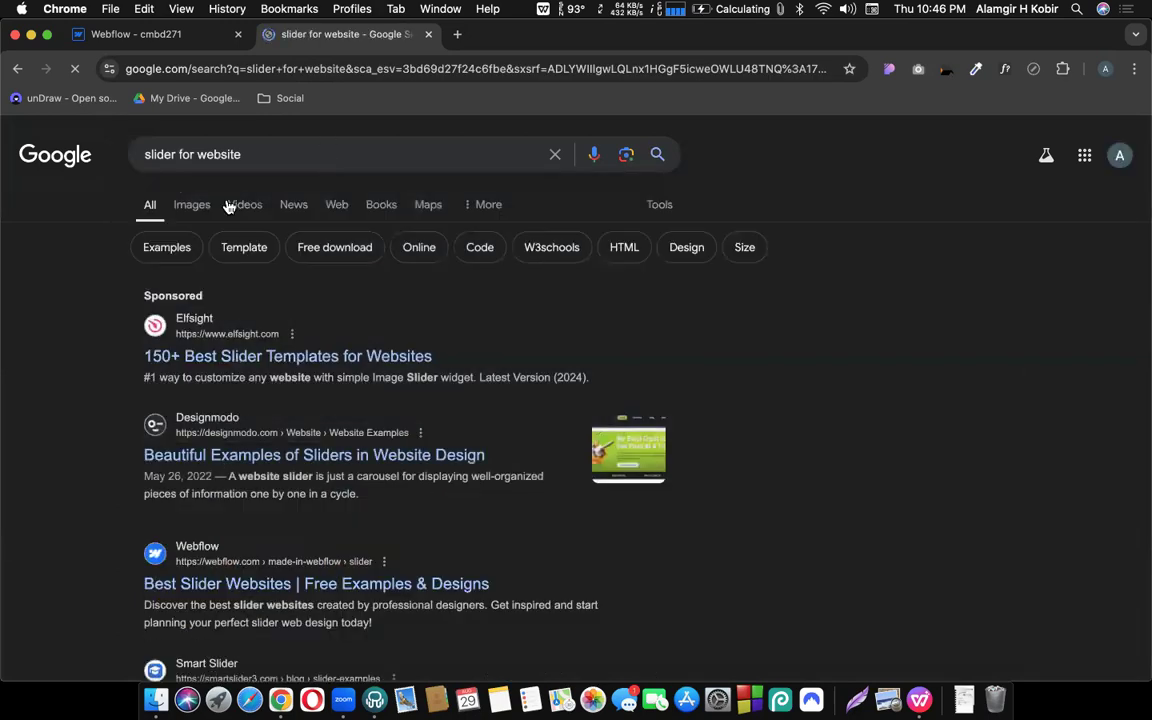
pyautogui.click(195, 204)
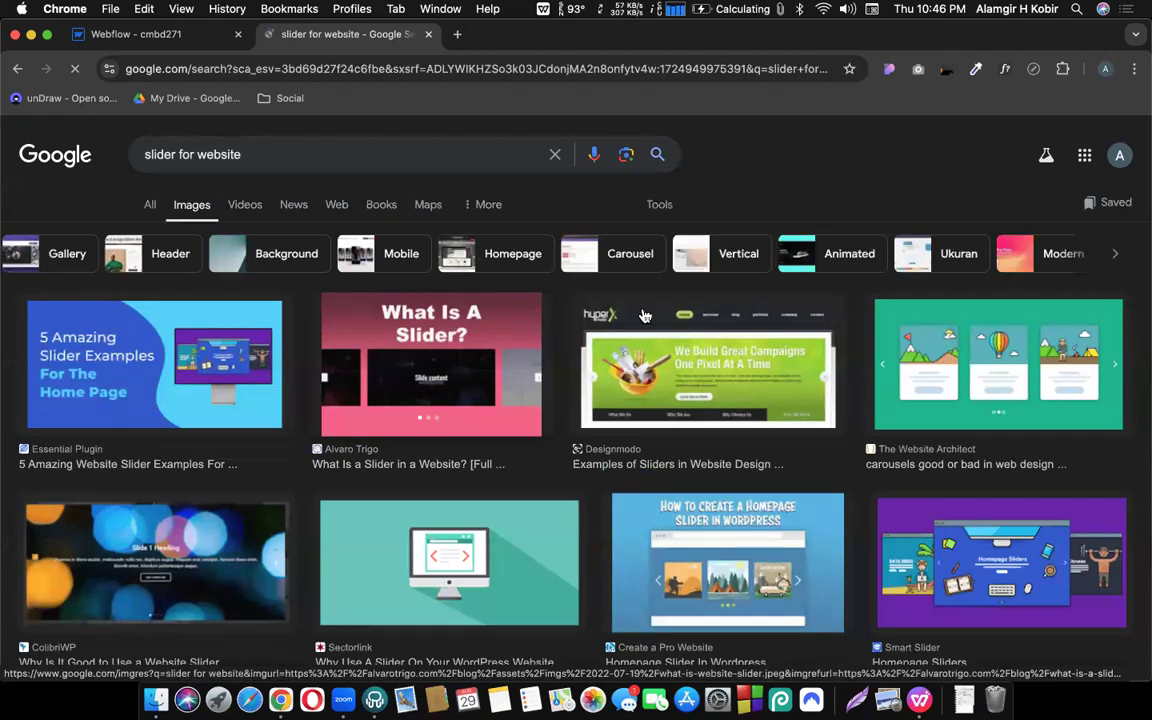
pyautogui.click(753, 381)
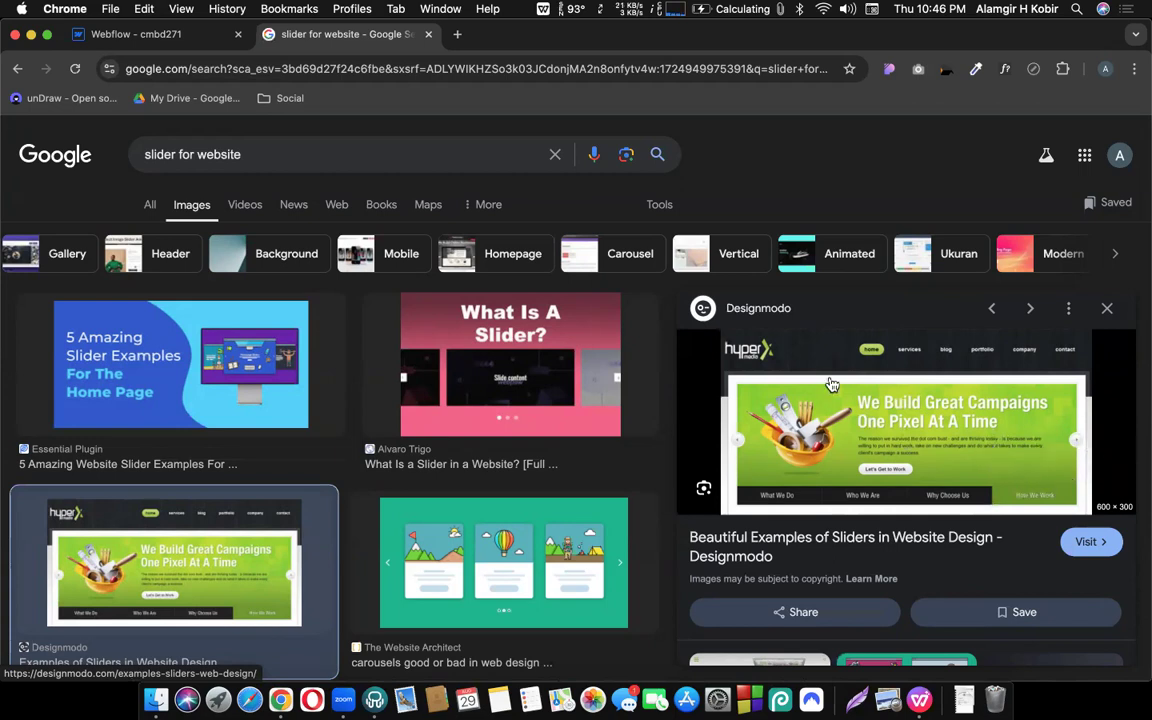
# Return to the Webflow Designer and select the empty section at the end of the page
pyautogui.click(170, 34)
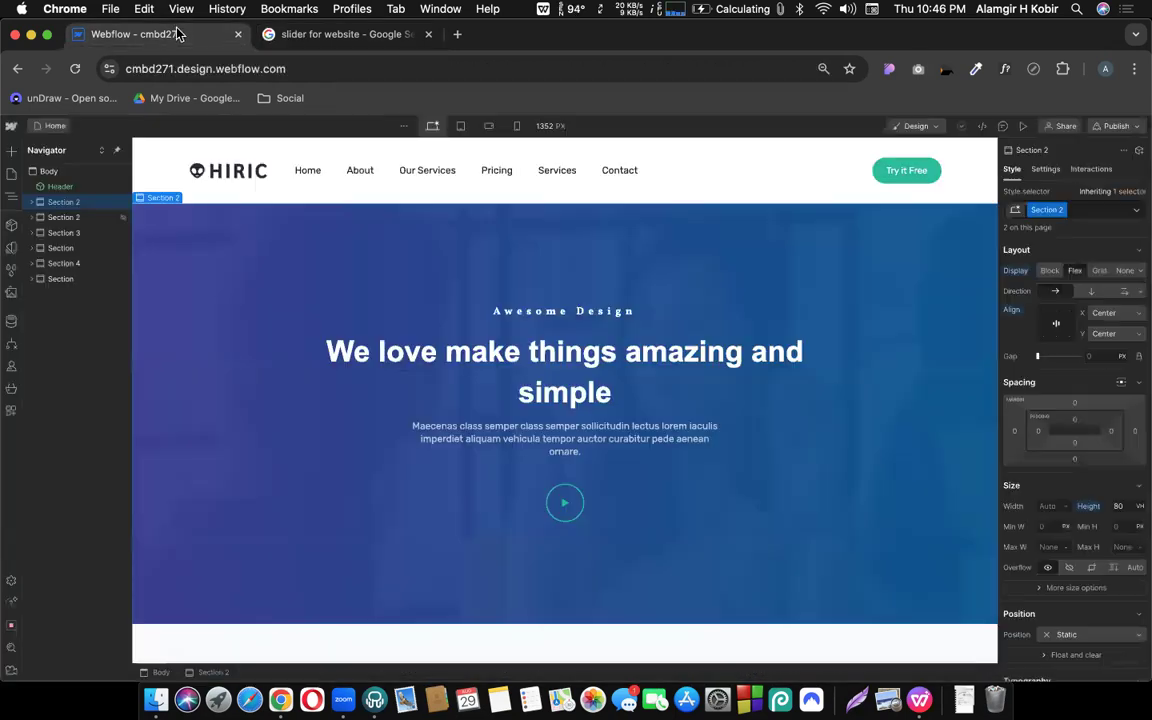
pyautogui.scroll(-10, 512, 466)
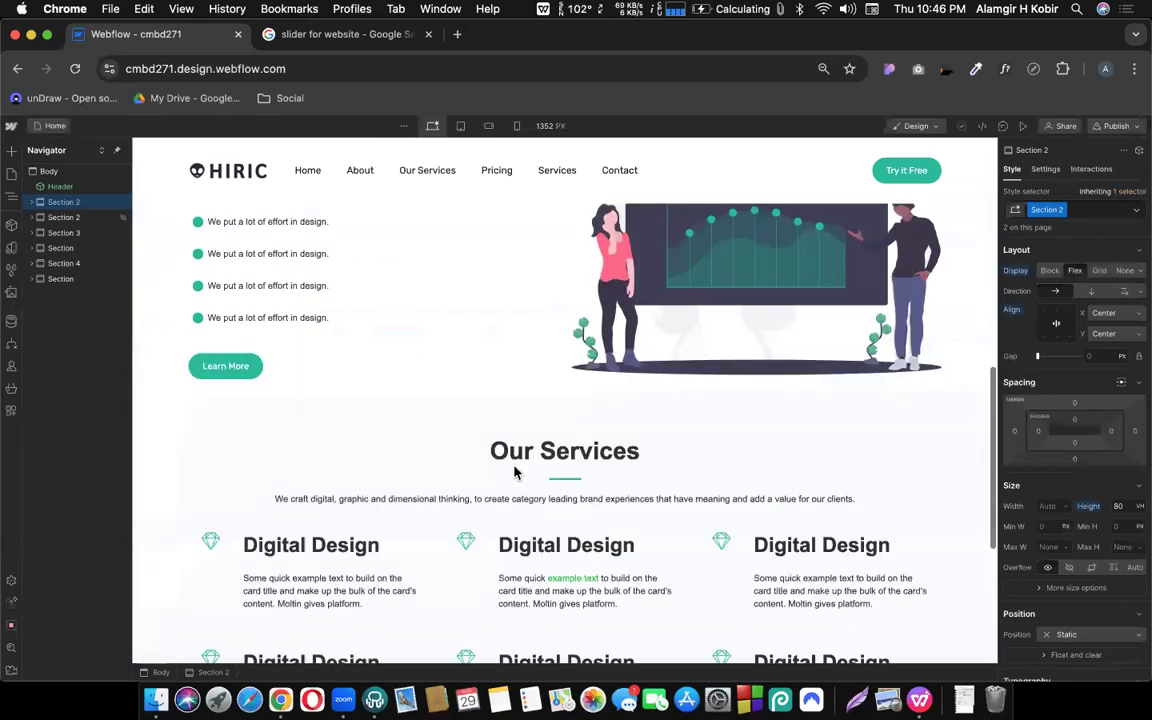
pyautogui.scroll(-5, 515, 472)
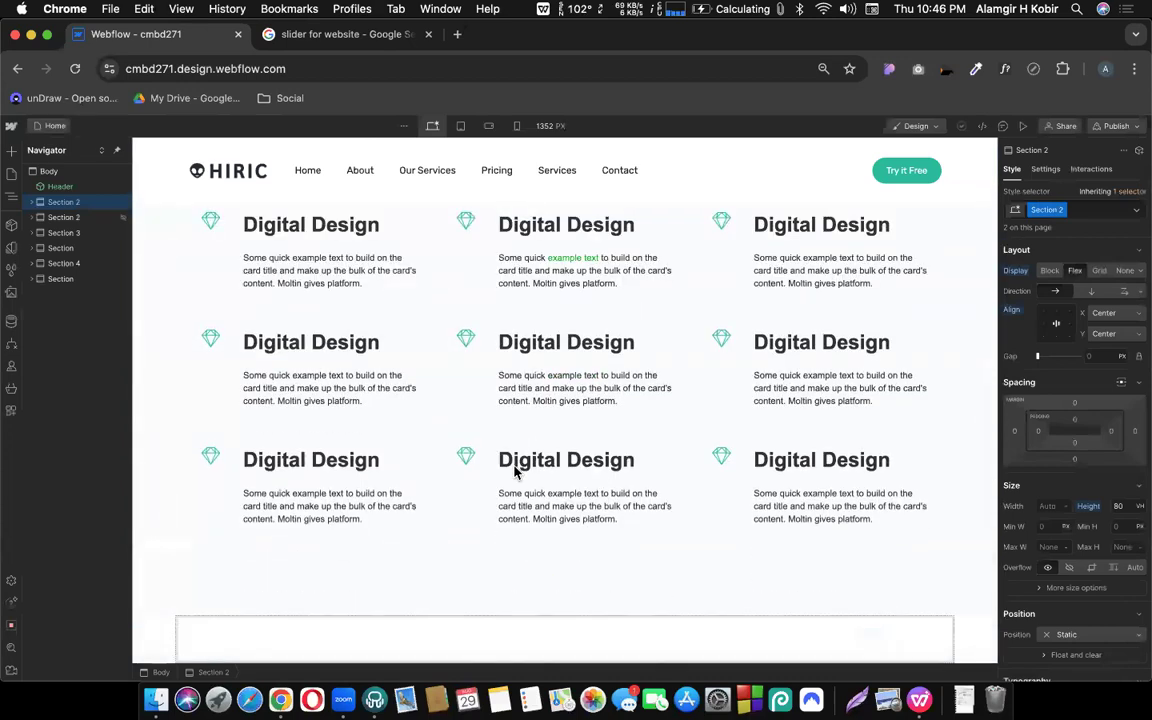
pyautogui.click(150, 653)
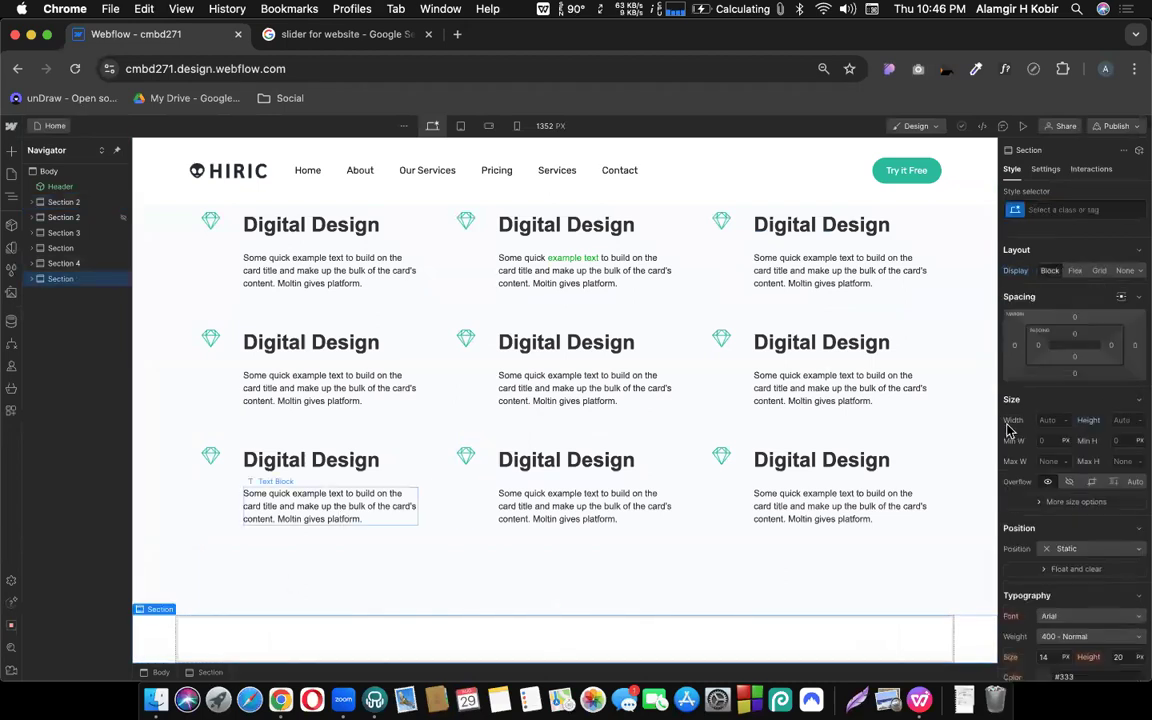
pyautogui.click(1076, 379)
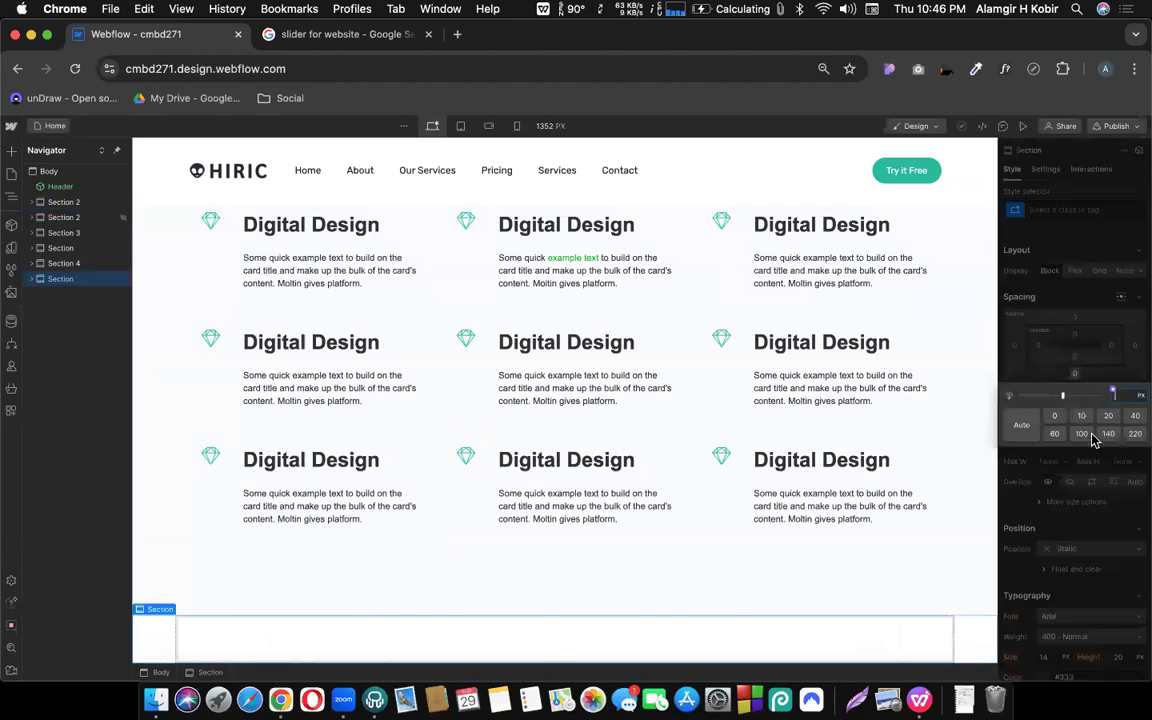
pyautogui.click(1081, 433)
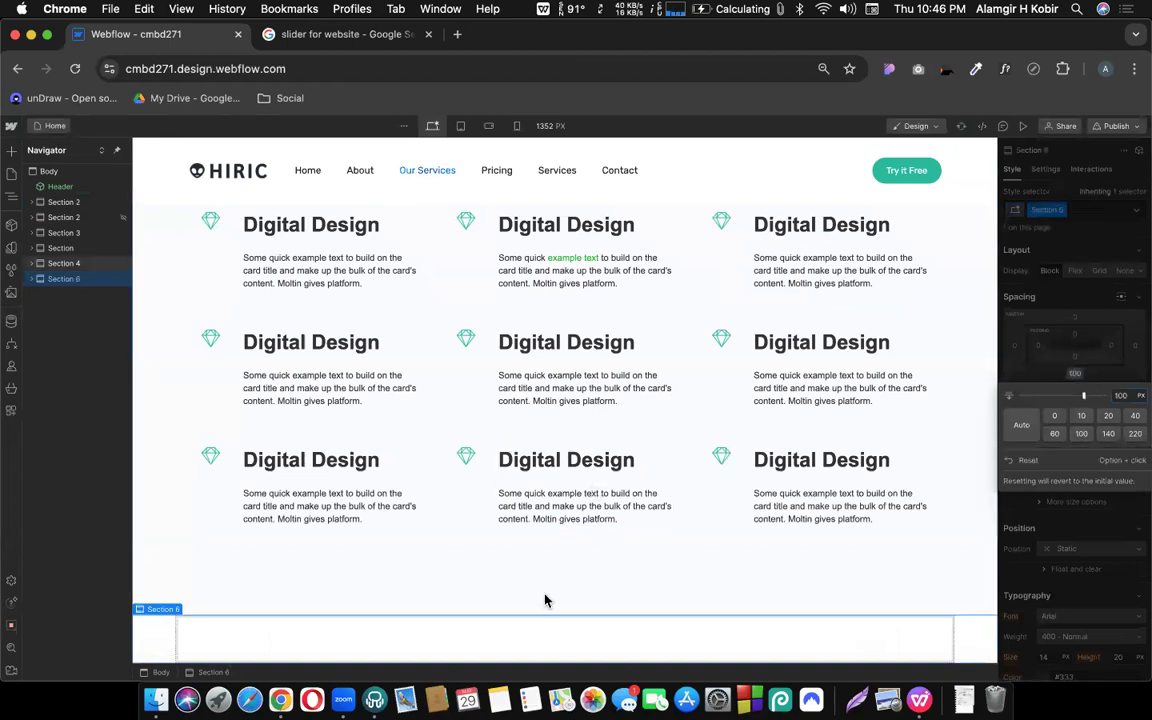
pyautogui.click(302, 606)
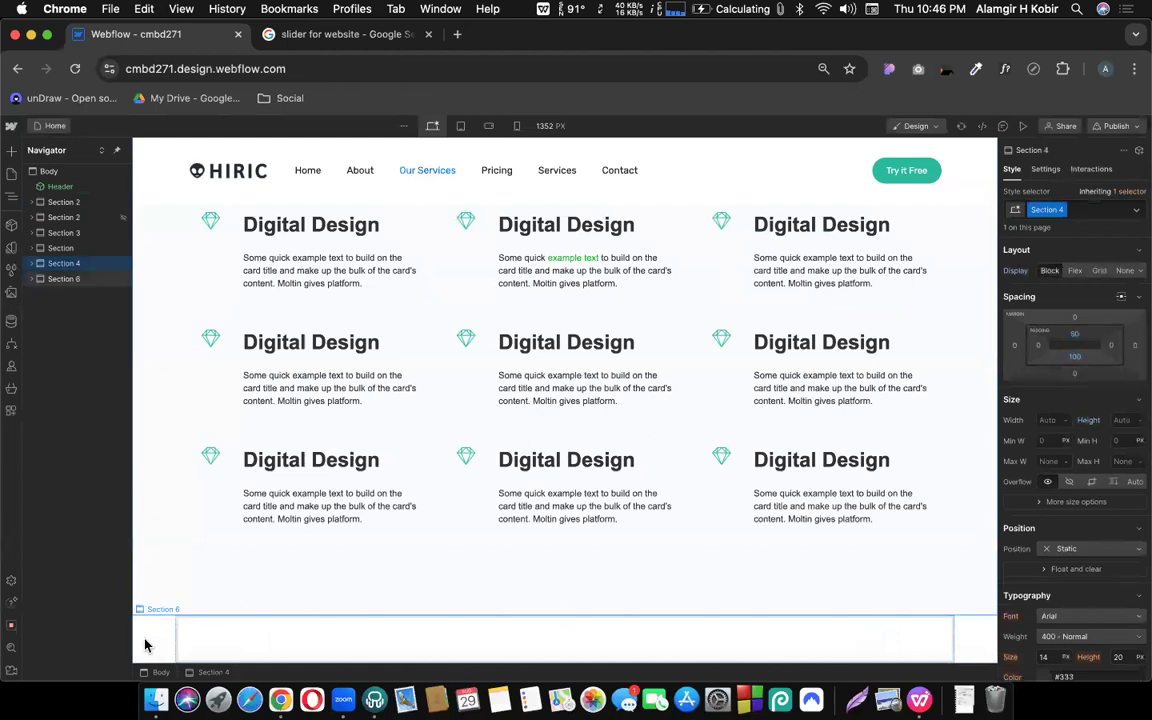
pyautogui.click(145, 640)
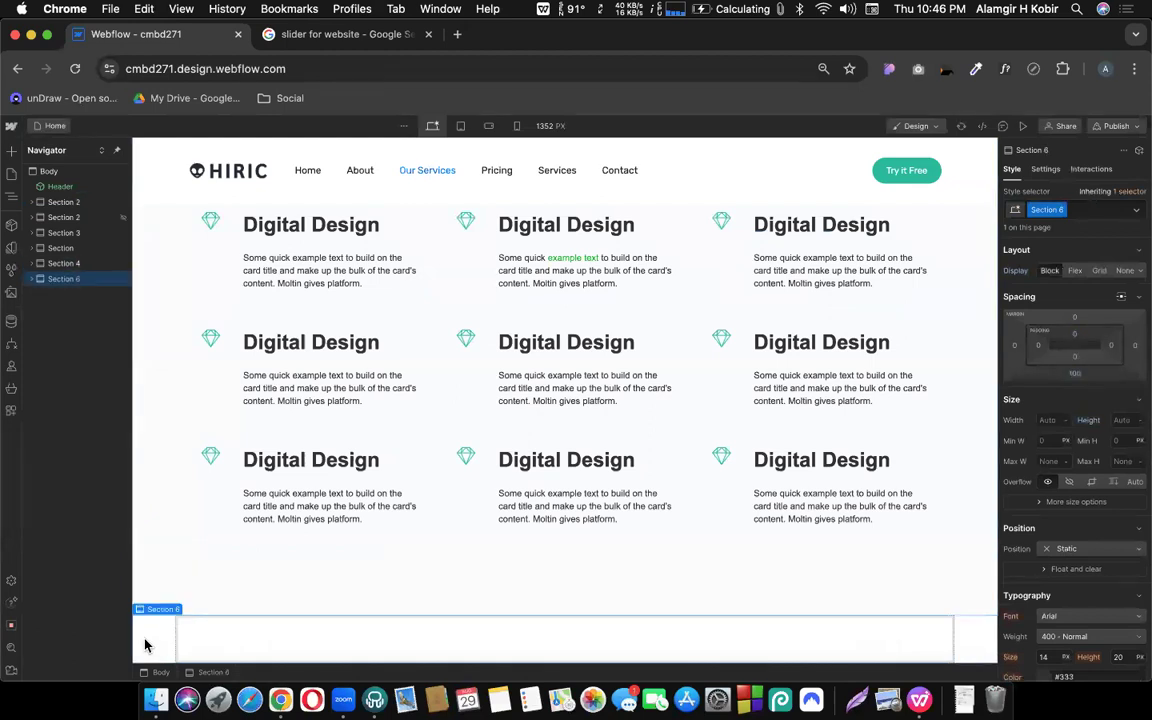
pyautogui.click(1072, 376)
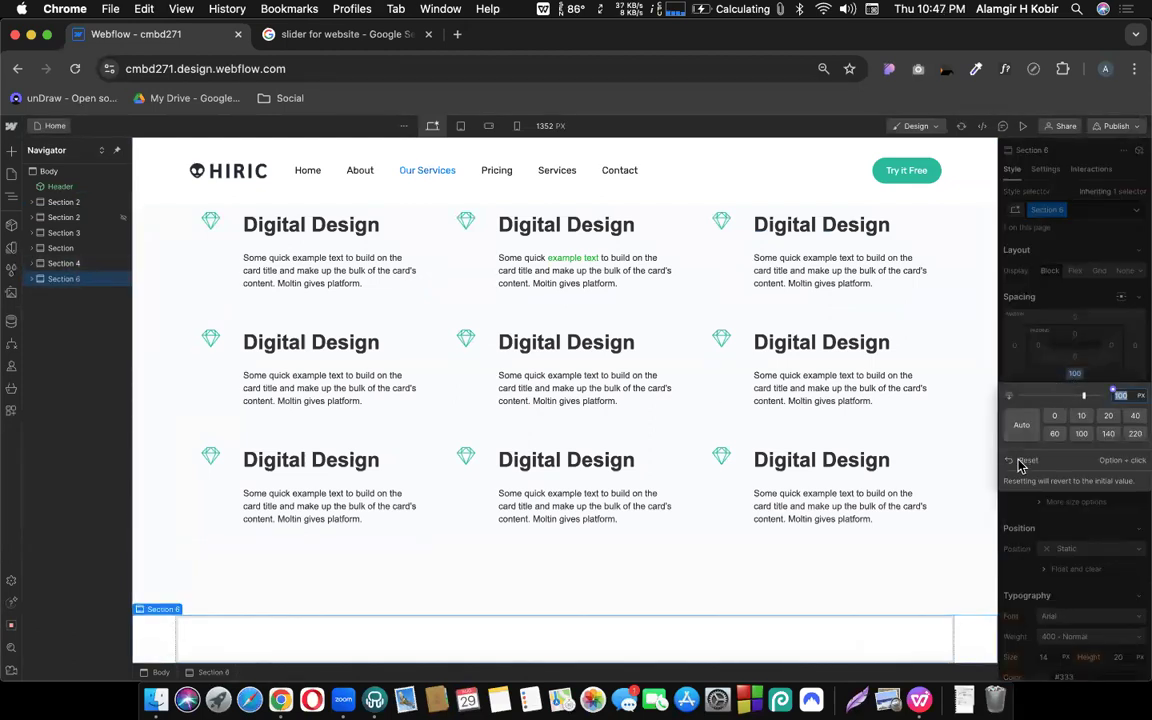
pyautogui.click(1020, 462)
# Set the last section's bottom padding to 100 px
pyautogui.click(1074, 356)
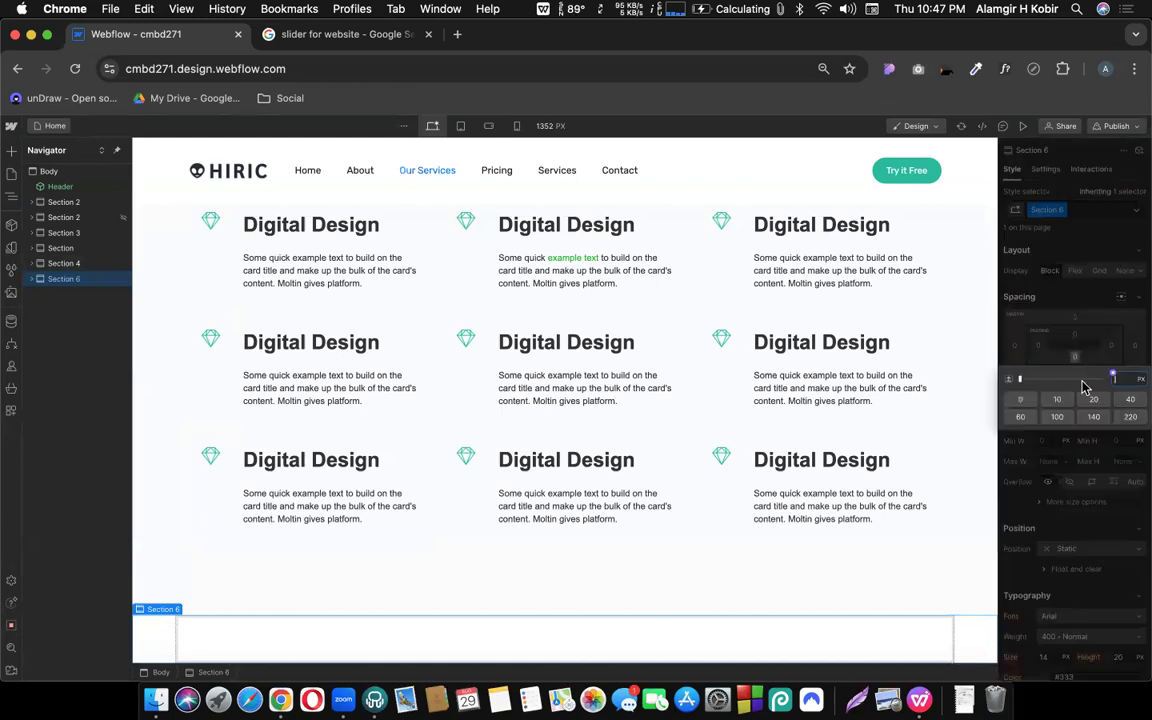
pyautogui.click(1058, 418)
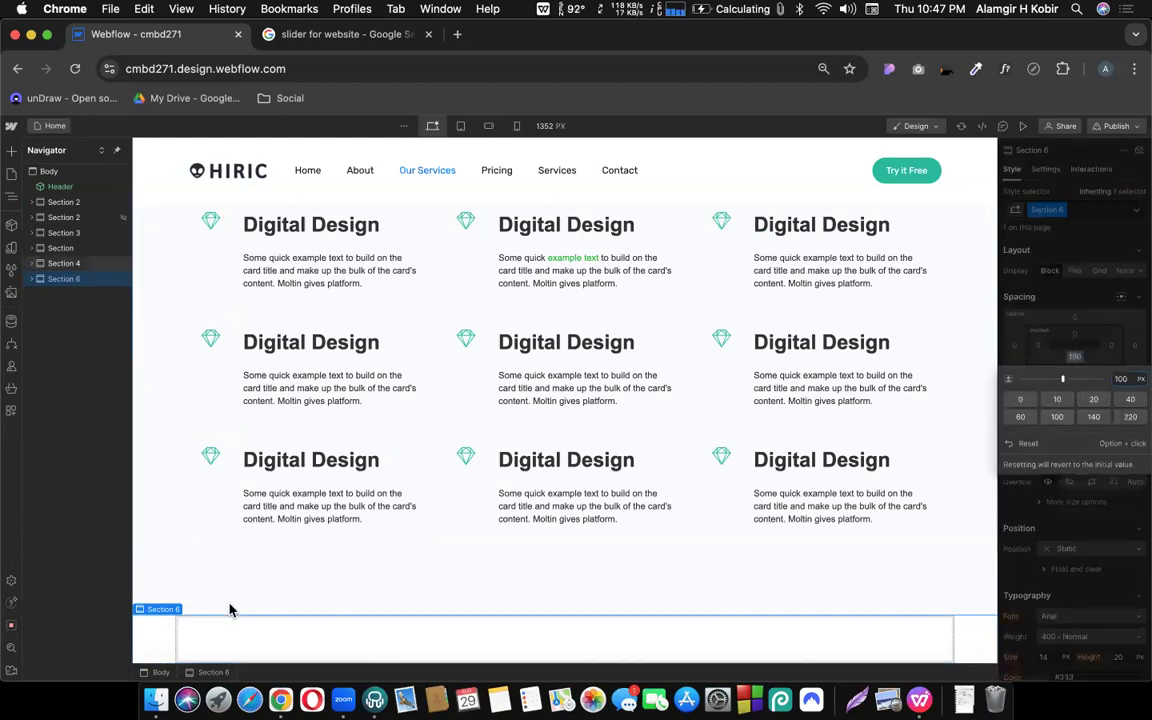
pyautogui.scroll(-2, 166, 628)
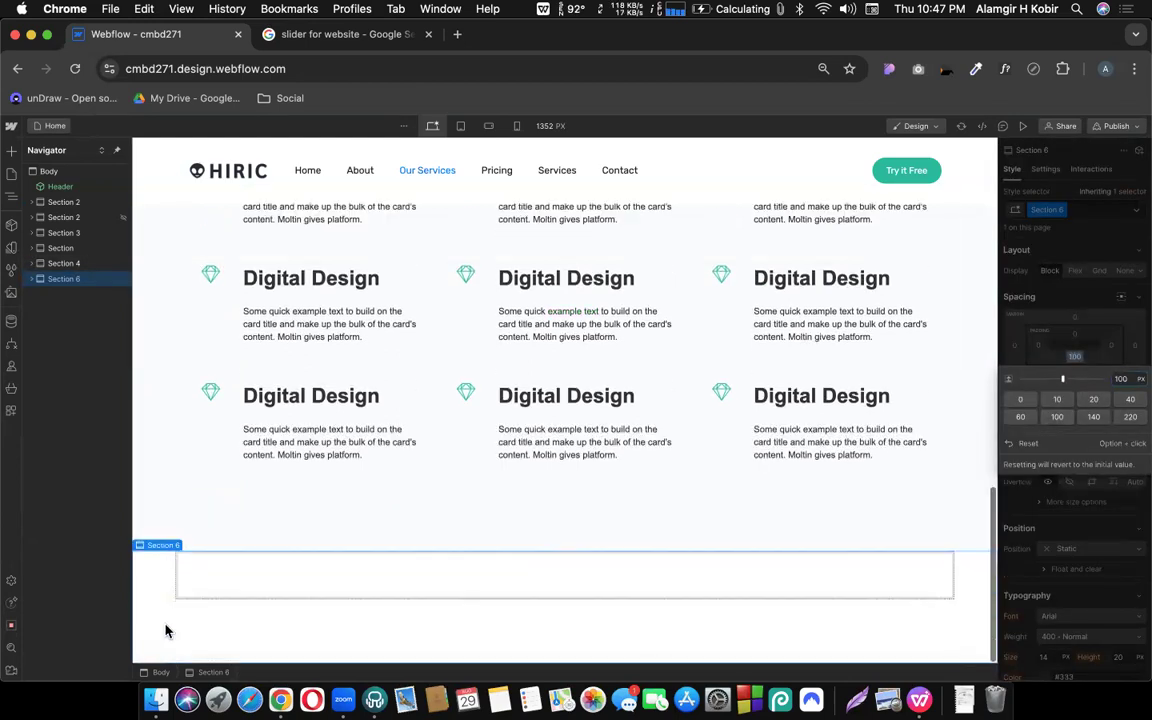
# Add a Slider element inside the last section's main container and move its settings window over the slider
pyautogui.click(231, 592)
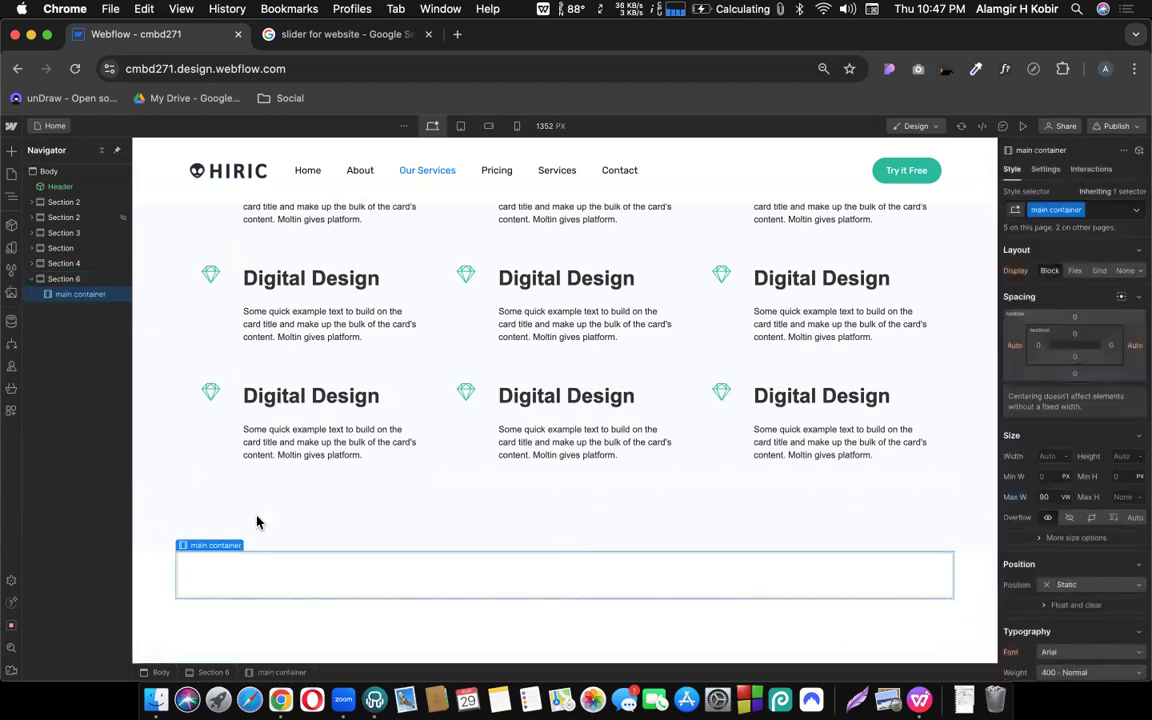
pyautogui.click(10, 152)
pyautogui.scroll(-10, 65, 450)
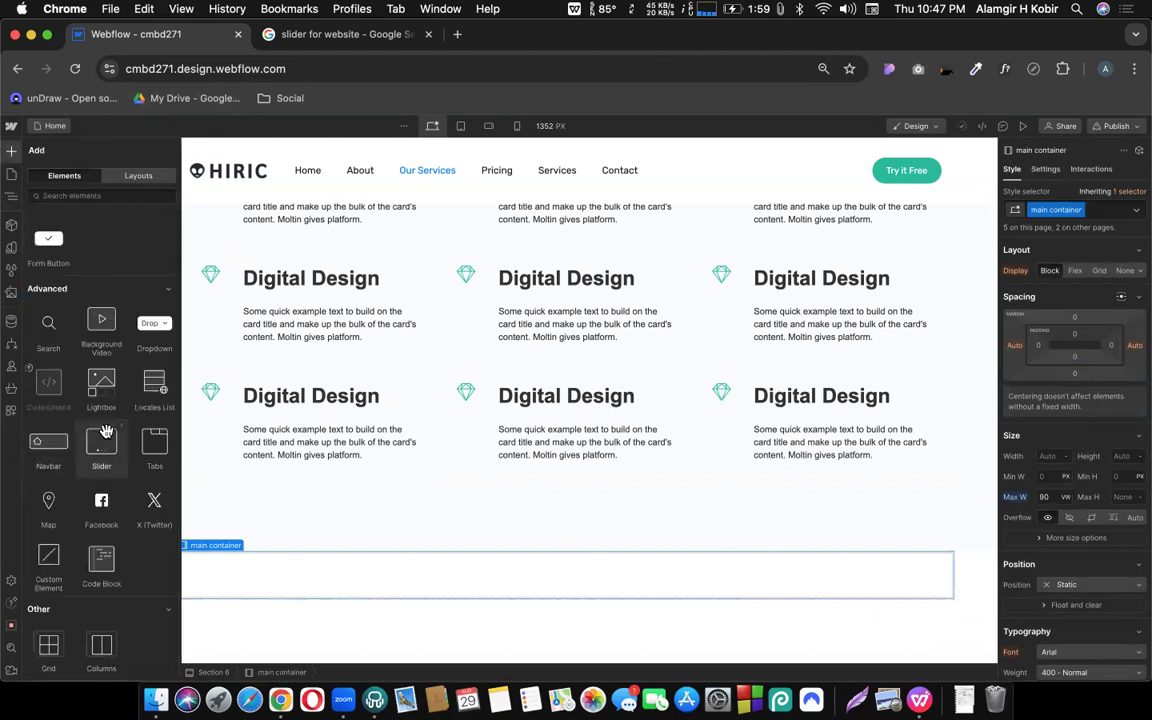
pyautogui.moveTo(110, 436); pyautogui.dragTo(283, 576)
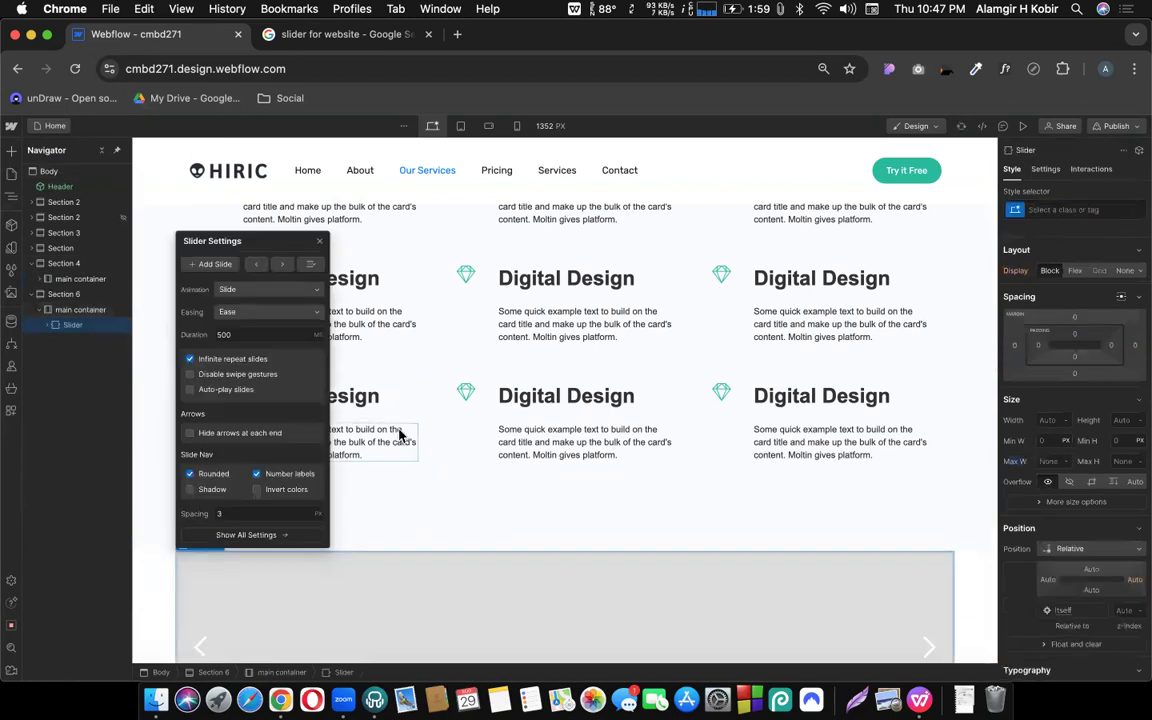
pyautogui.scroll(-1, 398, 434)
pyautogui.scroll(-1, 398, 435)
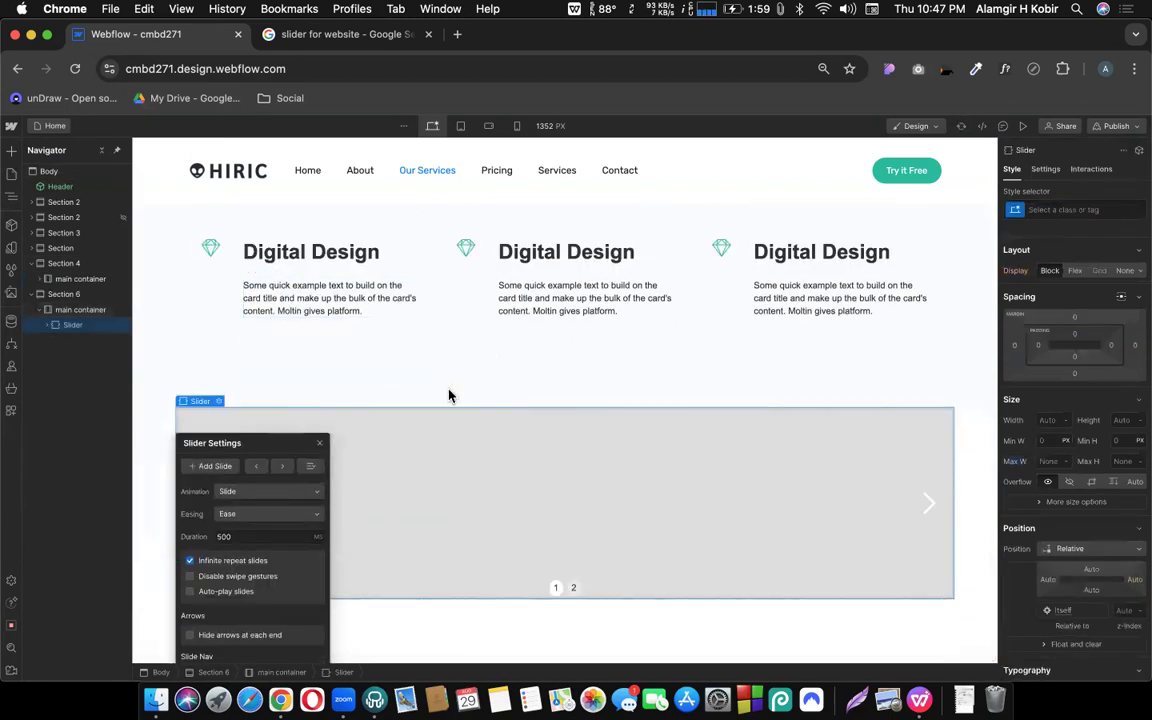
pyautogui.moveTo(267, 443); pyautogui.dragTo(334, 373)
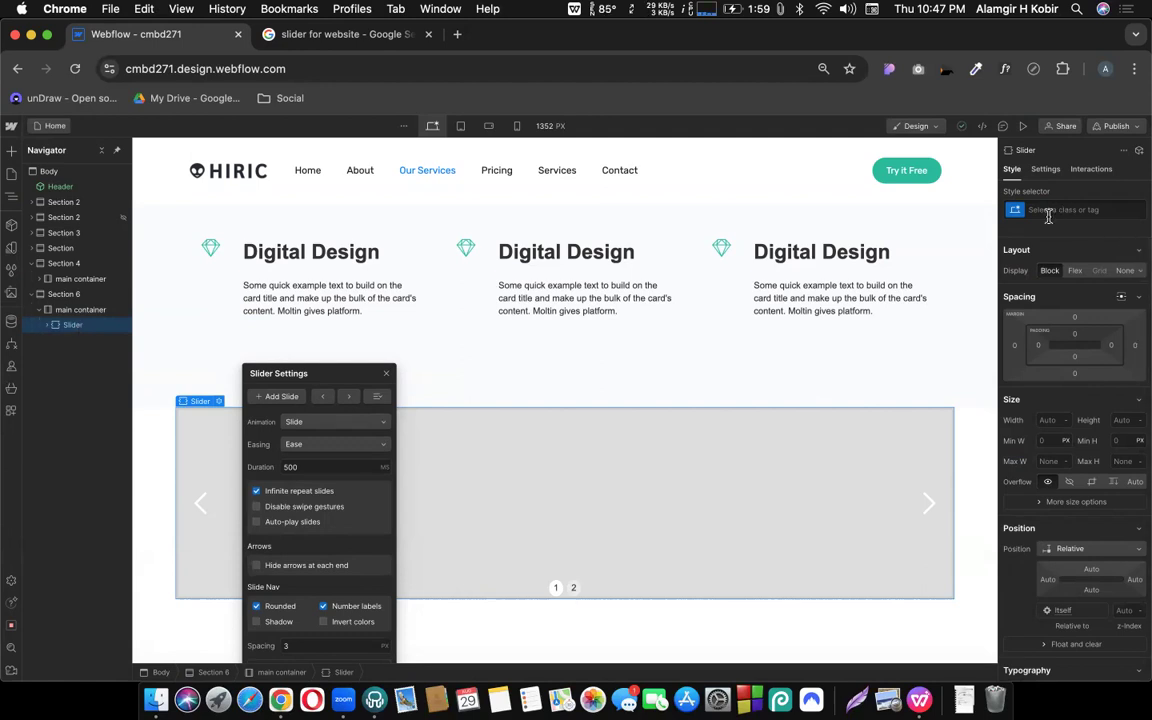
# Expand the slider's structure and inspect its Left Arrow, Right Arrow and Slide Nav elements
pyautogui.click(48, 325)
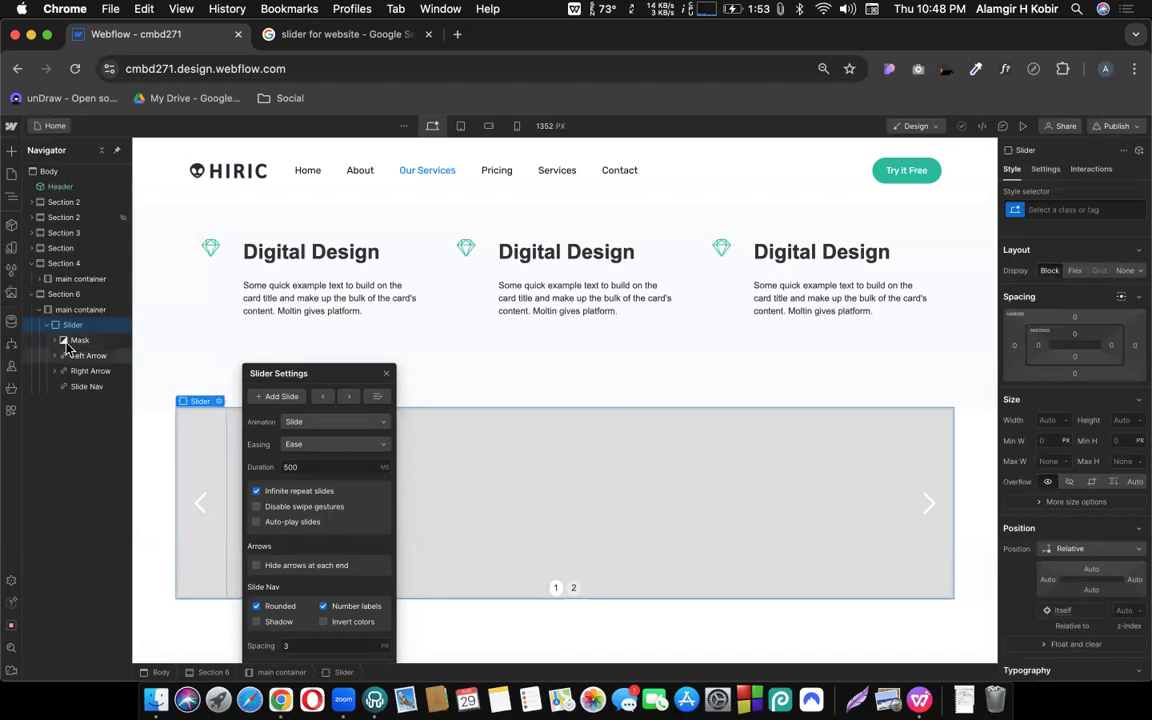
pyautogui.click(87, 356)
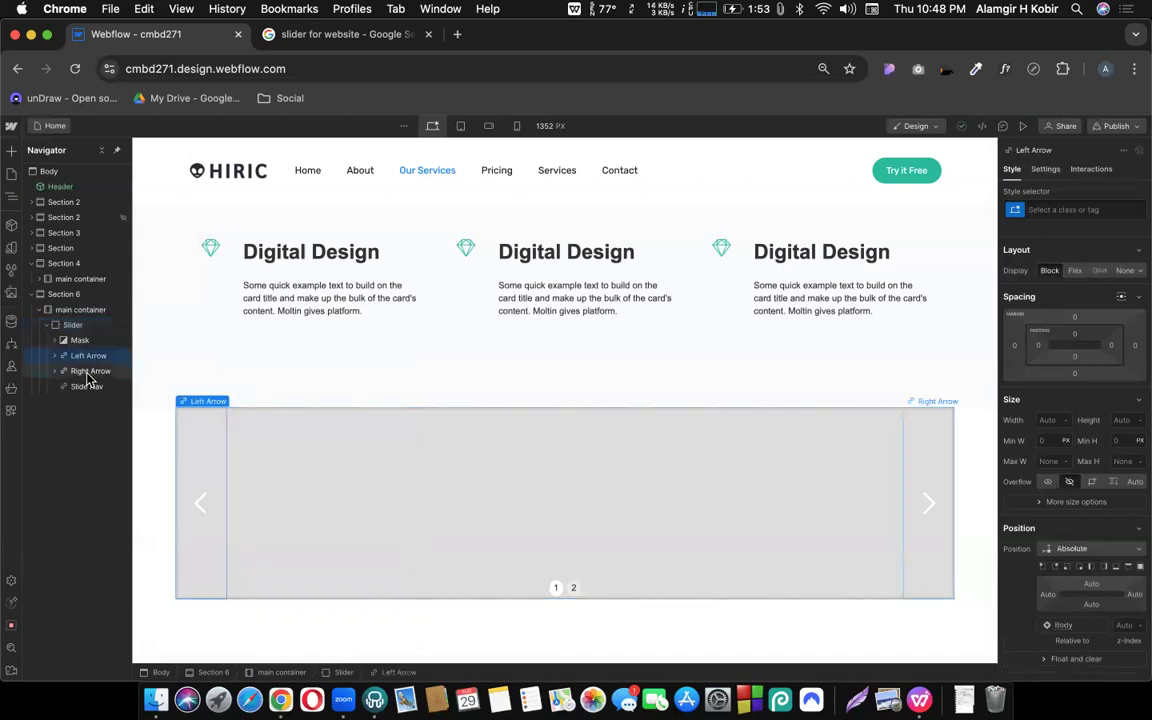
pyautogui.click(88, 373)
pyautogui.click(87, 387)
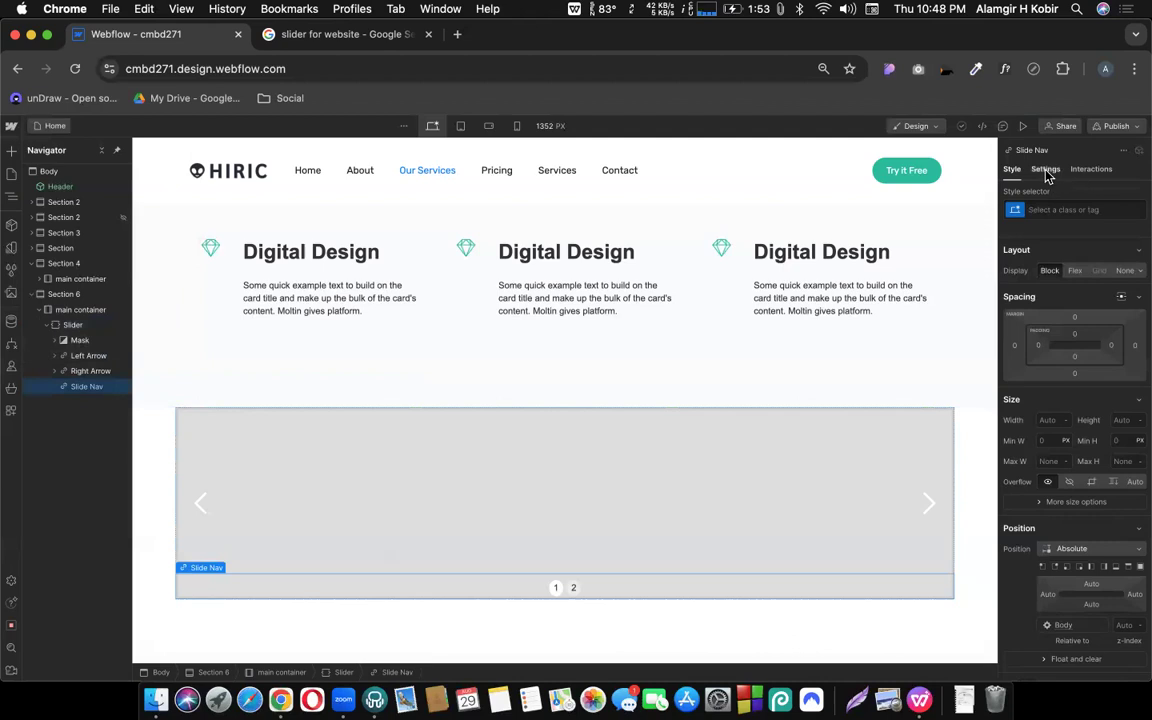
# Hide the slider's Left Arrow by setting its display to None
pyautogui.click(86, 358)
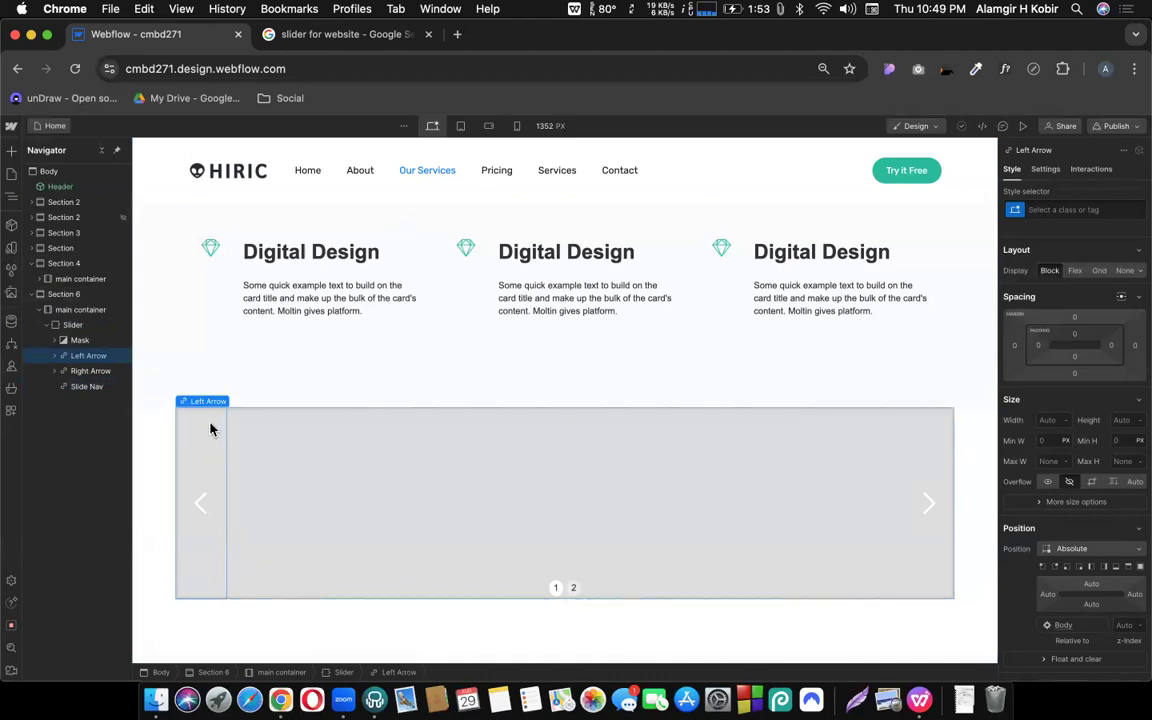
pyautogui.click(1123, 270)
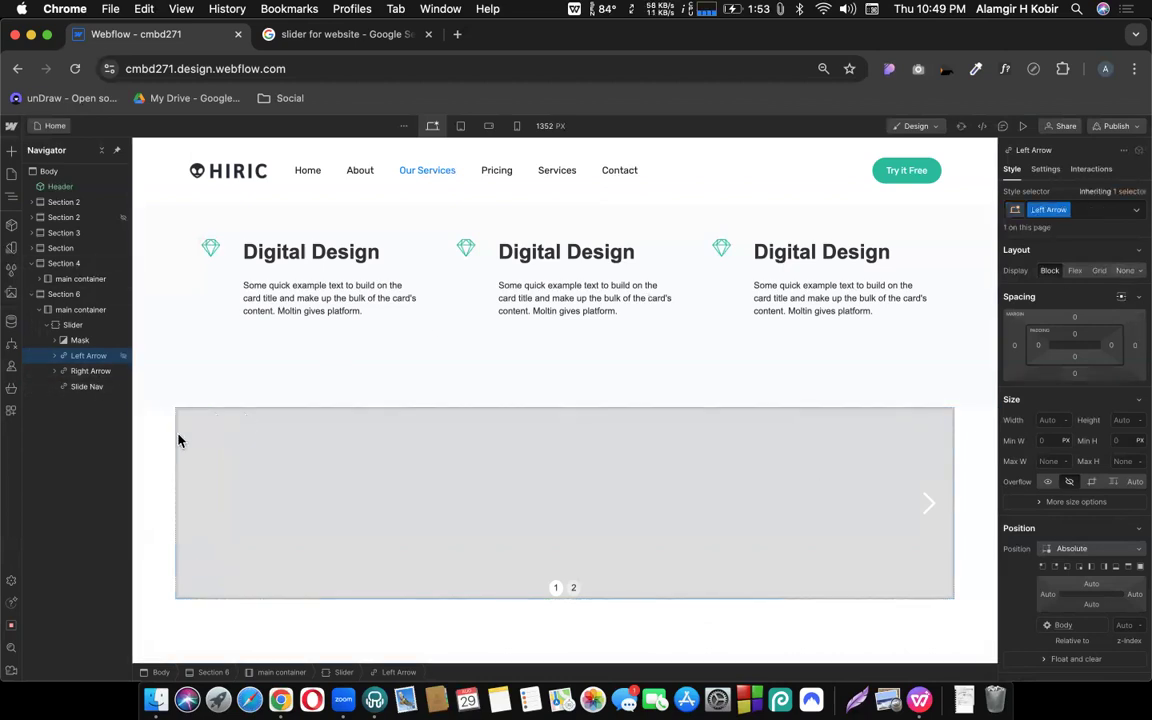
pyautogui.click(84, 372)
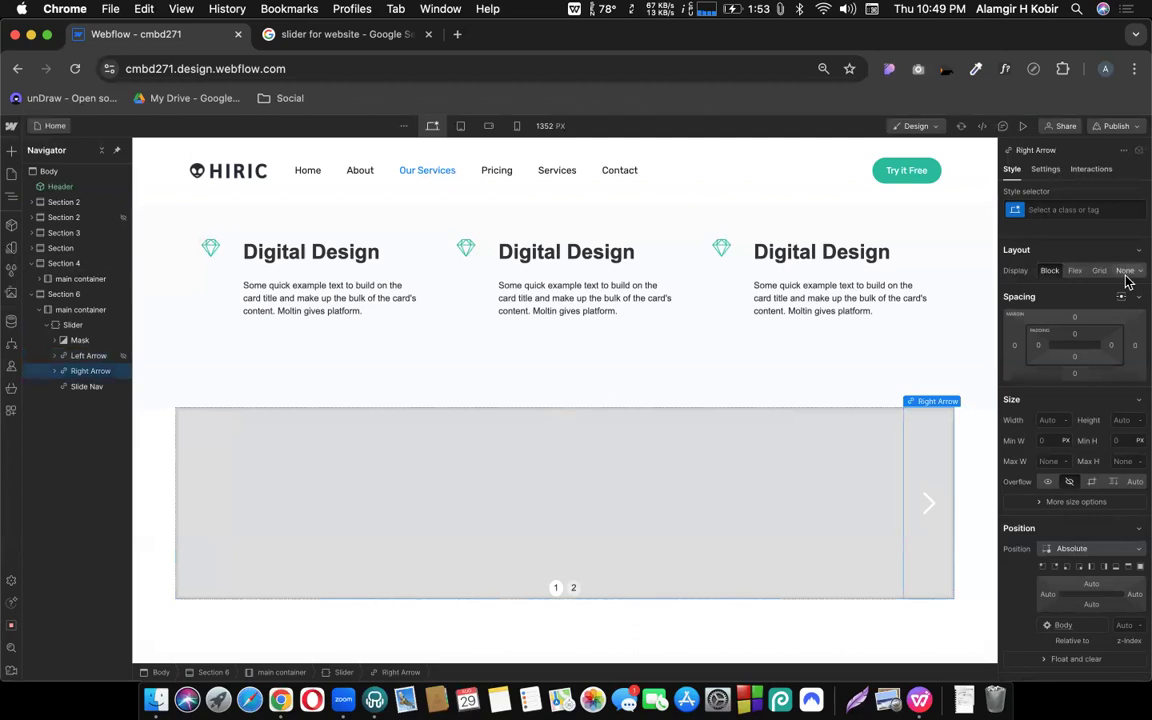
pyautogui.click(90, 355)
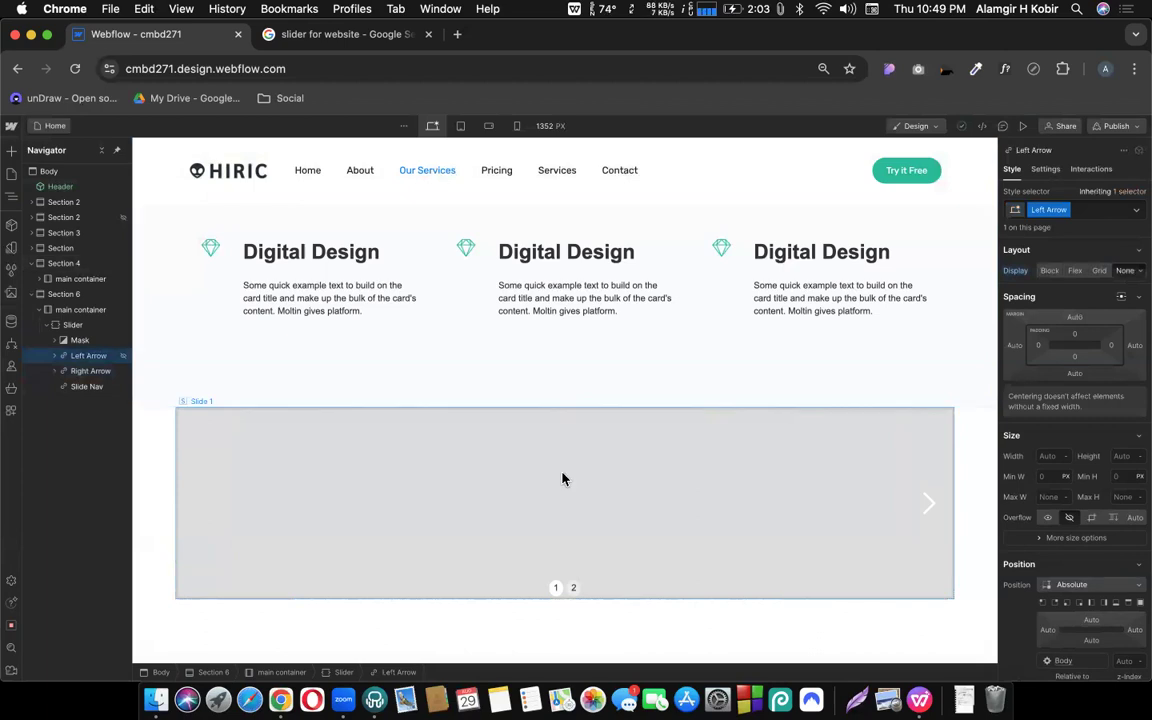
# Inspect the slider's Right Arrow and Slide Nav, and expand its Mask to check Slide 1 and Slide 2
pyautogui.click(92, 372)
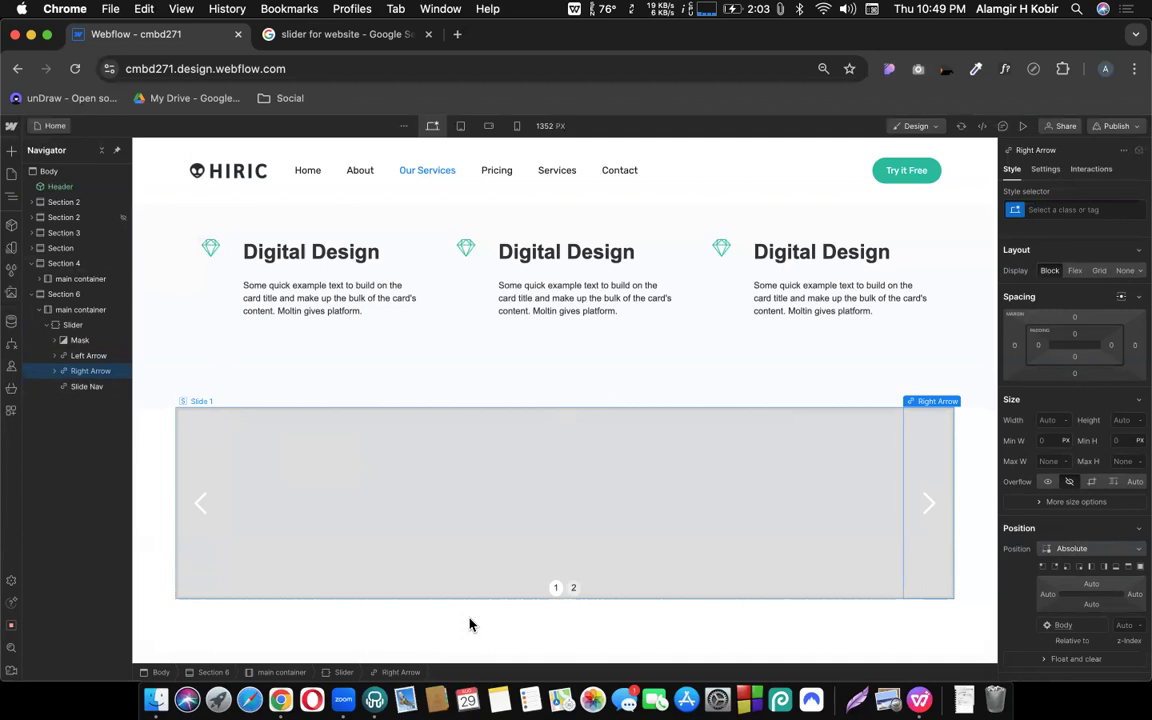
pyautogui.click(516, 595)
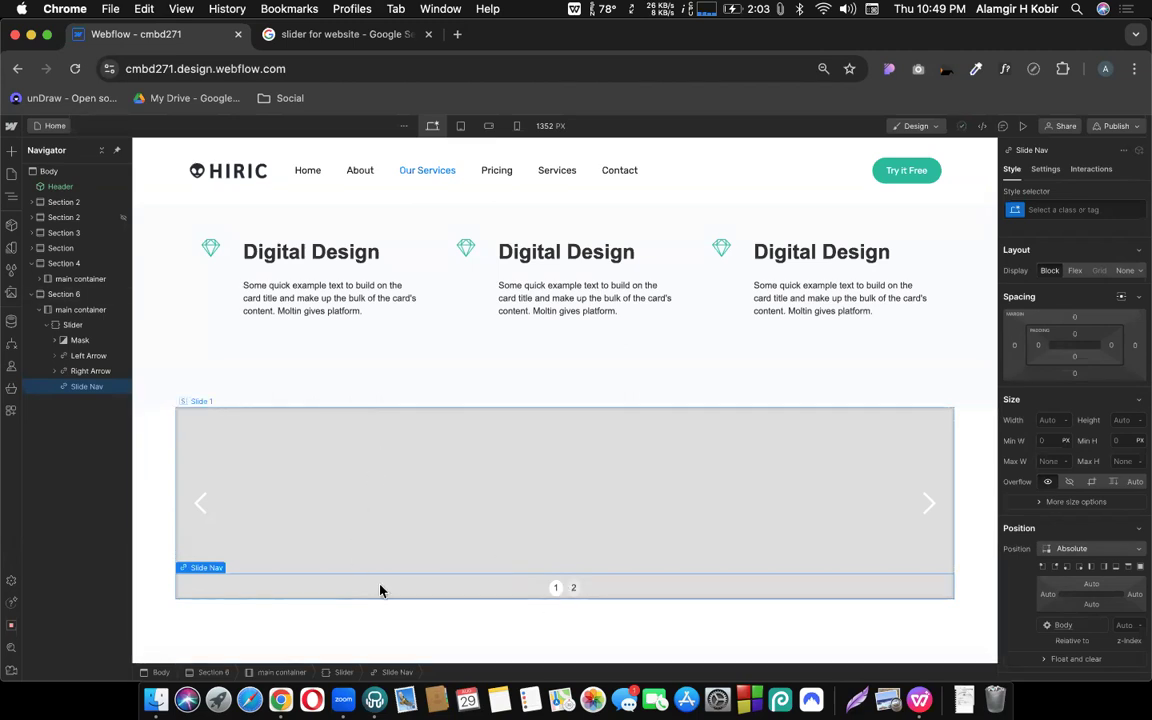
pyautogui.click(78, 343)
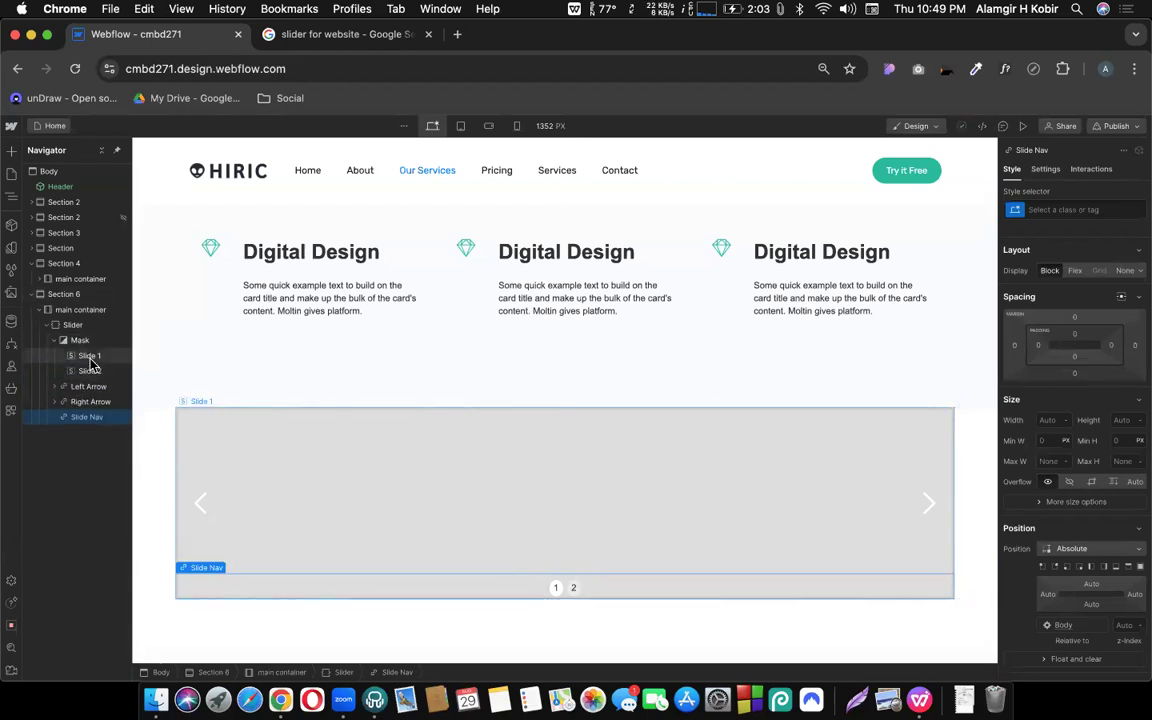
pyautogui.click(90, 358)
pyautogui.click(95, 371)
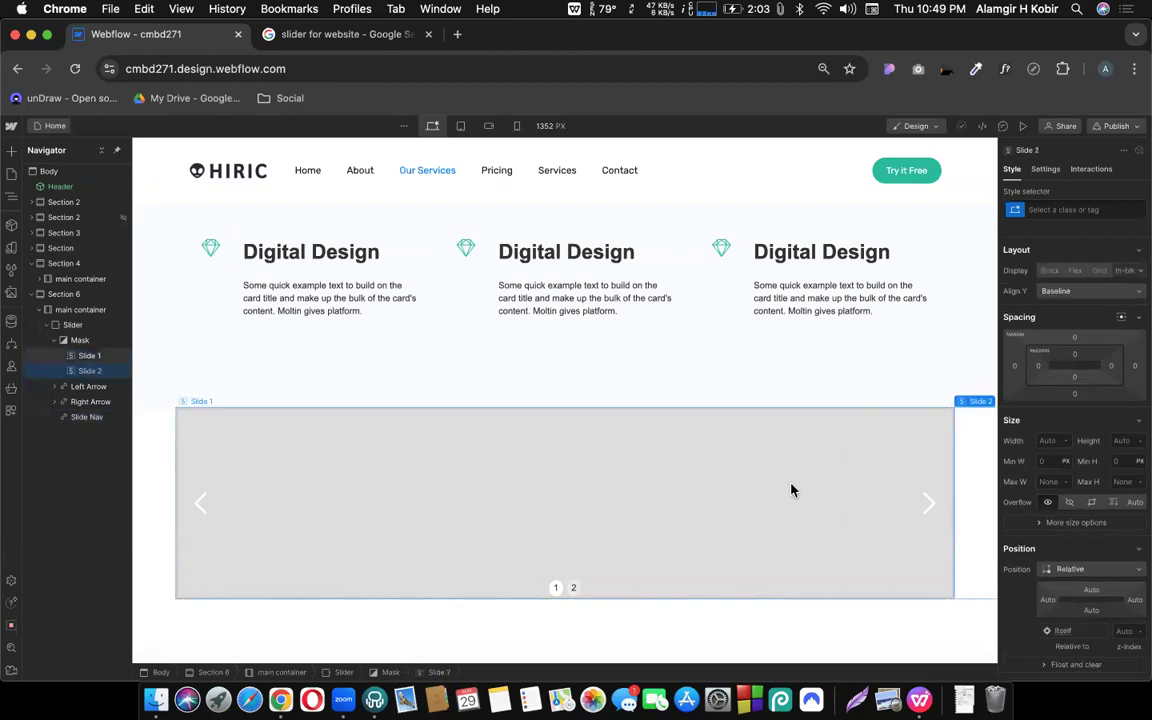
# Display slide 2 from the slider's settings and return to slide 1 through the slide navigation
pyautogui.click(74, 327)
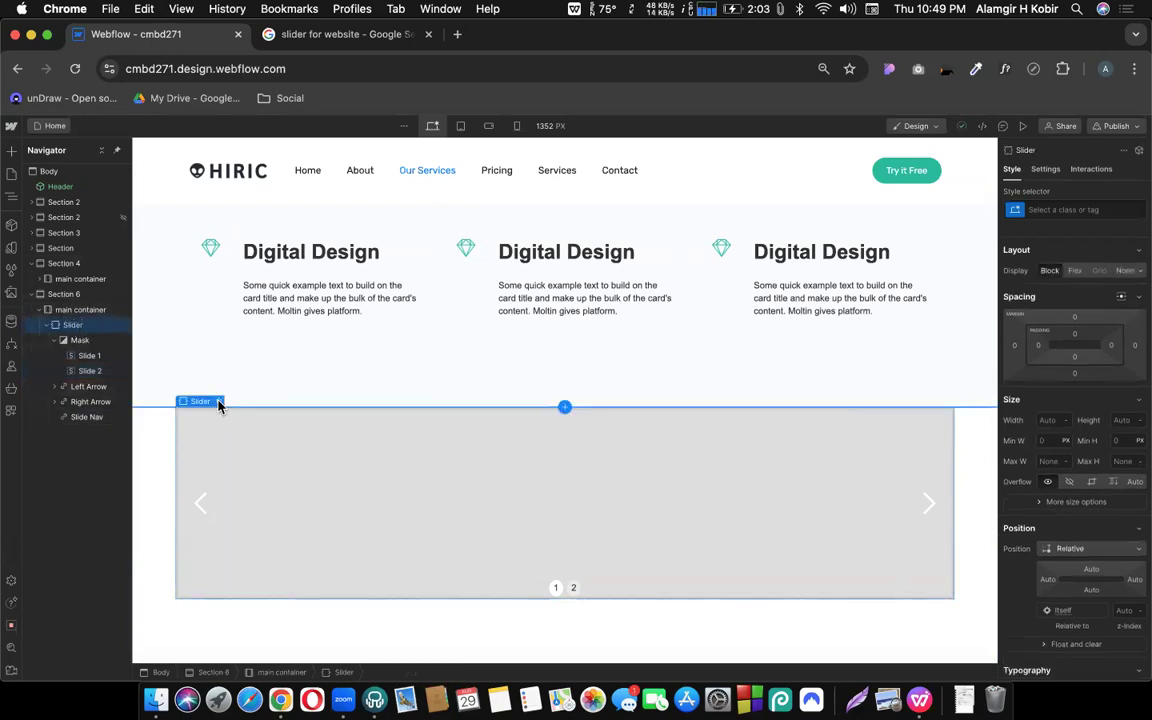
pyautogui.click(219, 401)
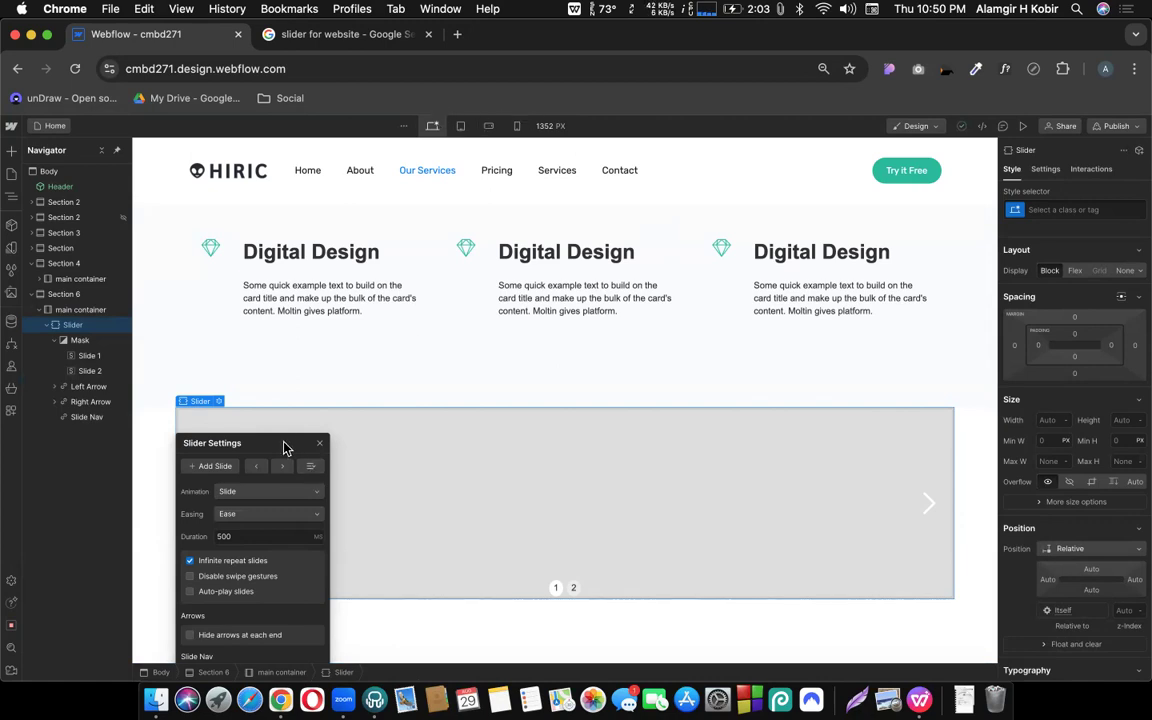
pyautogui.moveTo(280, 442); pyautogui.dragTo(321, 424)
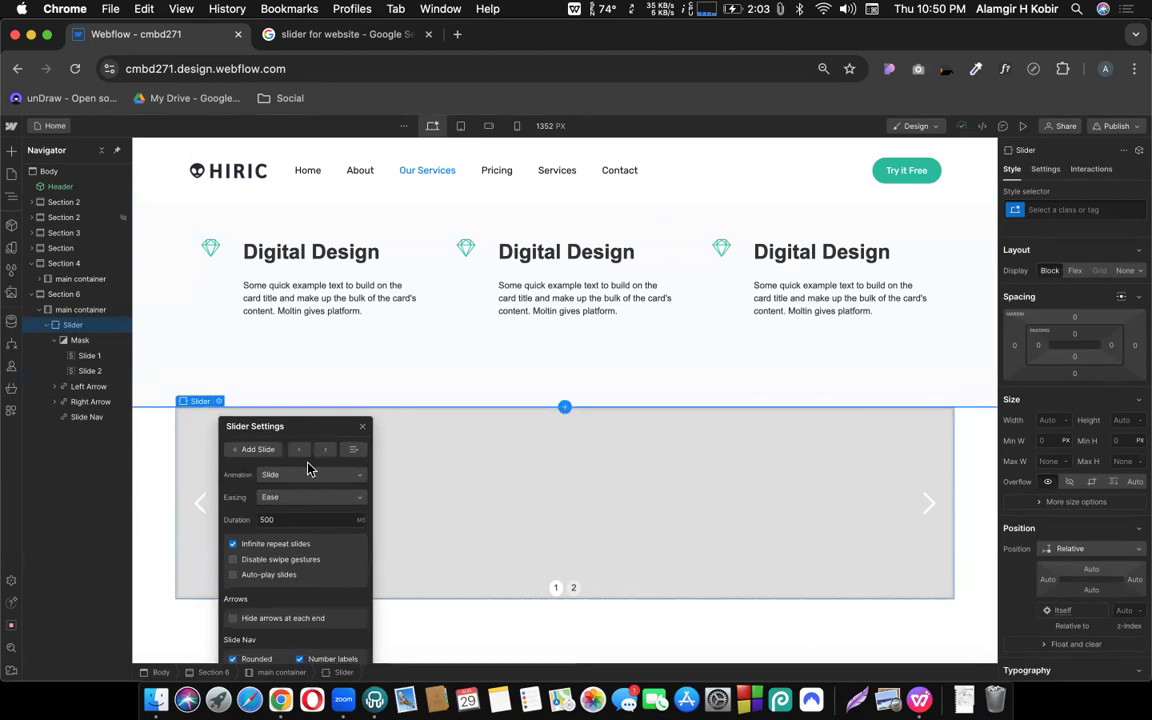
pyautogui.click(355, 451)
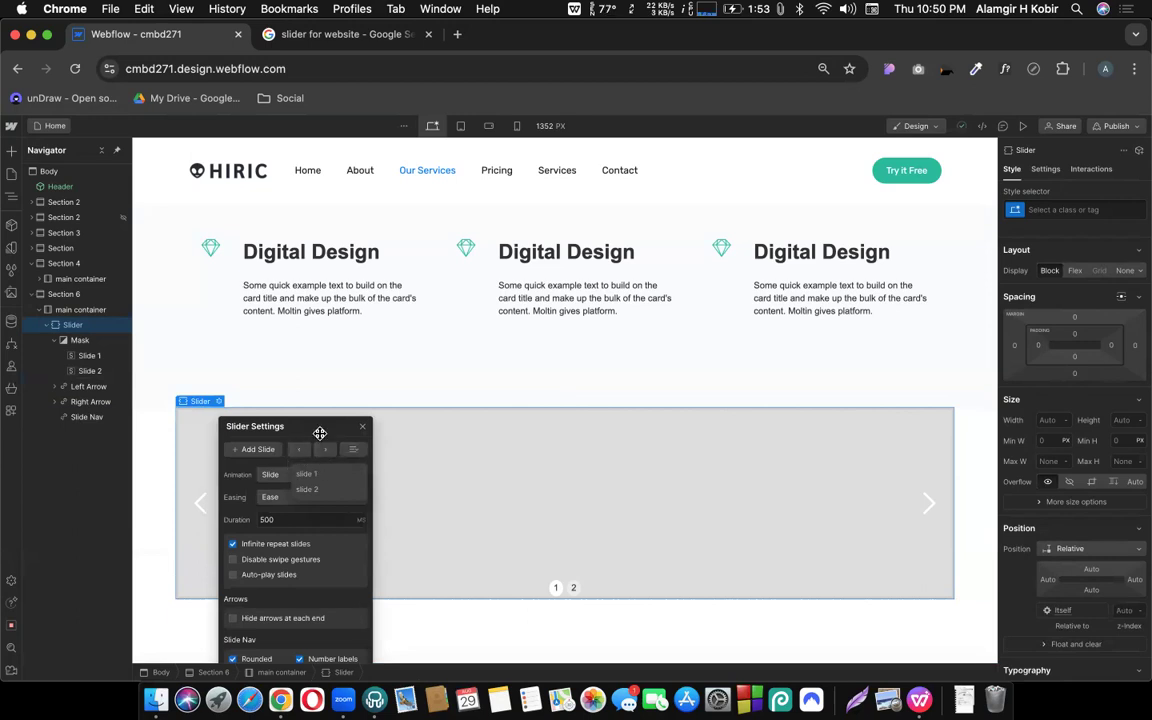
pyautogui.click(312, 494)
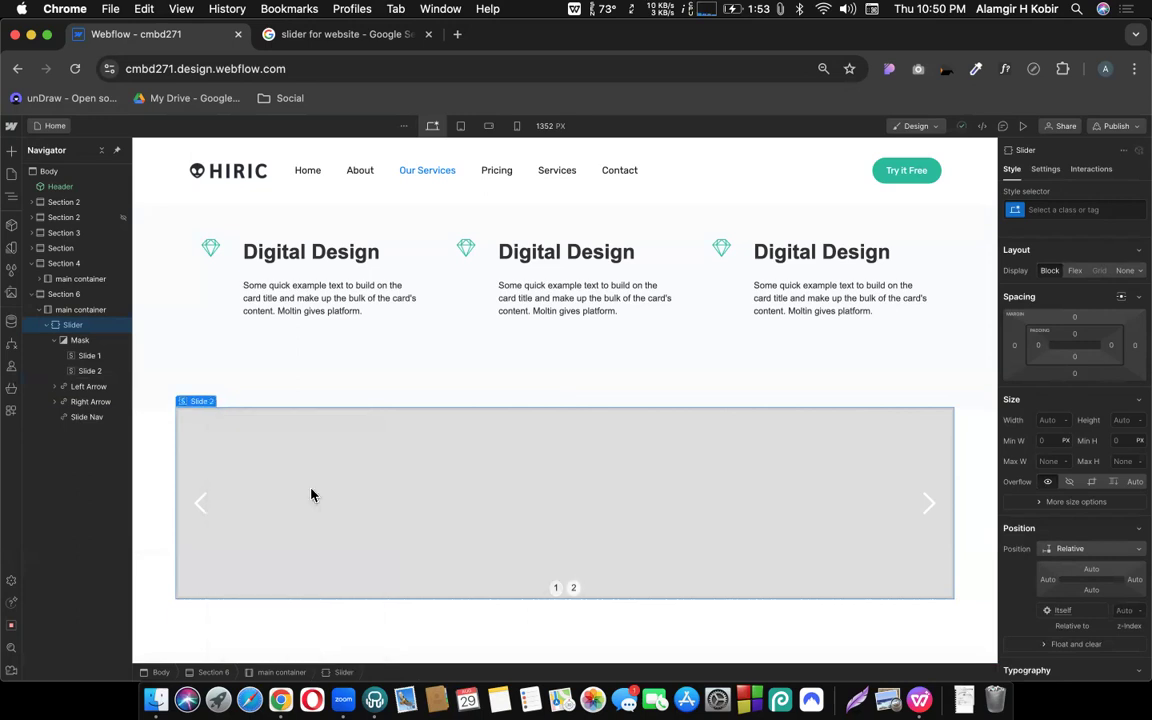
pyautogui.click(560, 592)
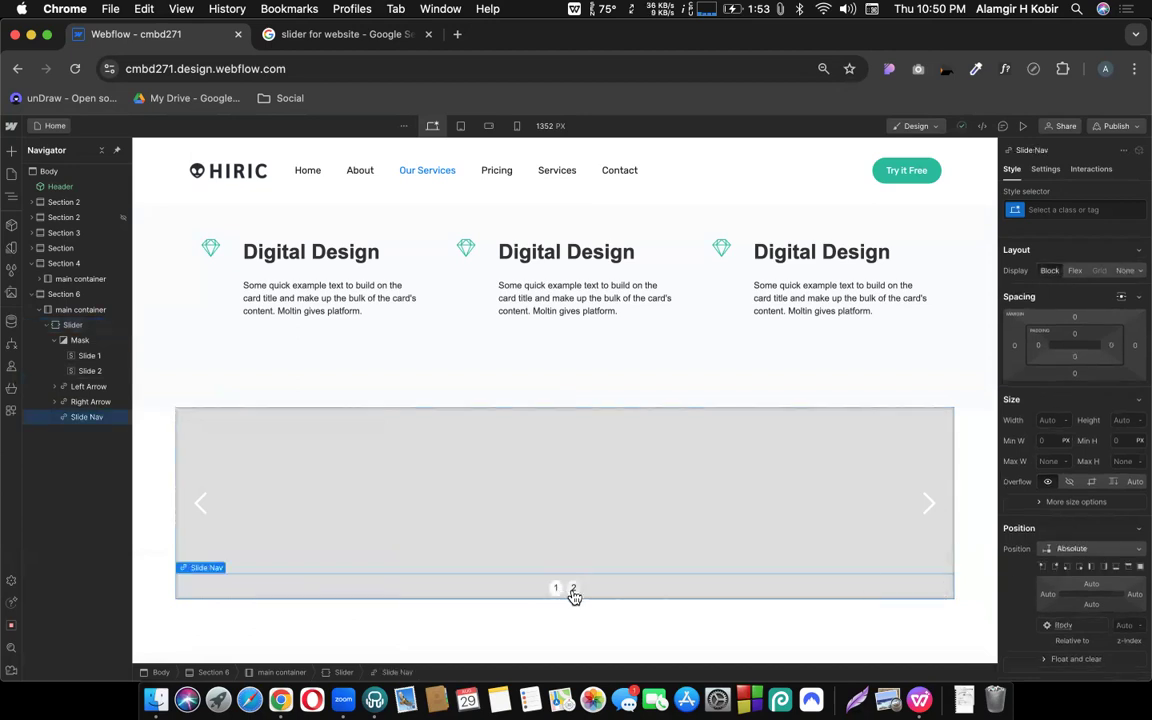
pyautogui.click(555, 587)
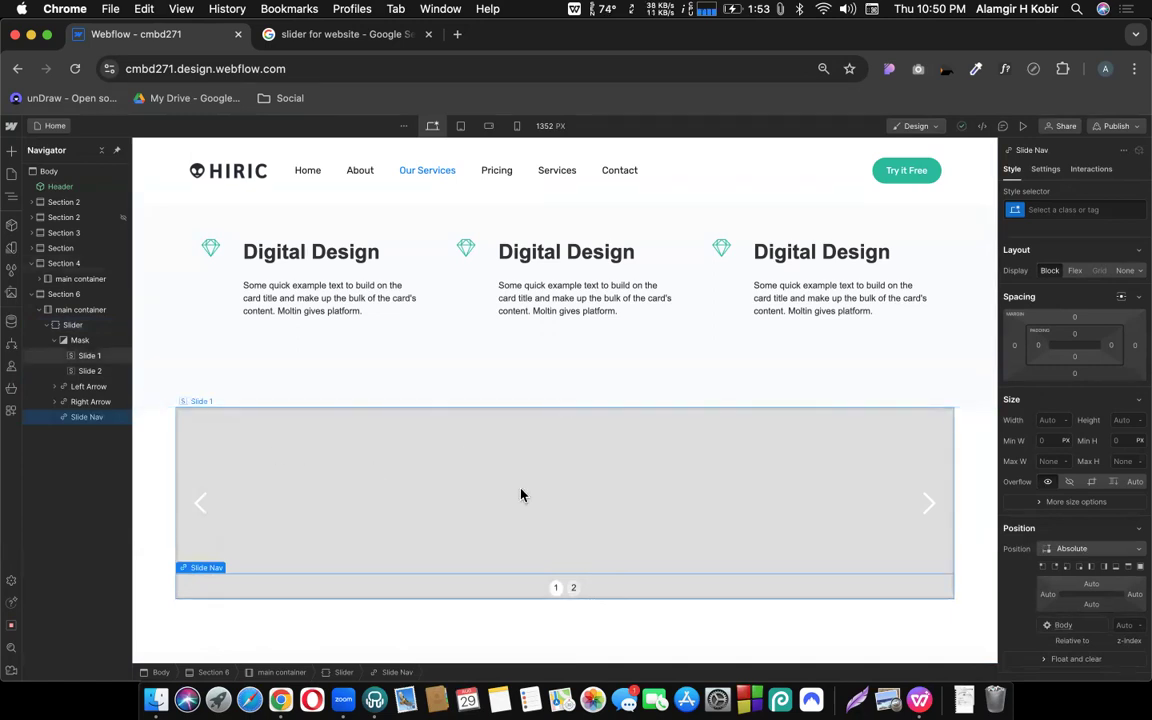
# Open the element settings of the slider's Slide Nav
pyautogui.click(72, 327)
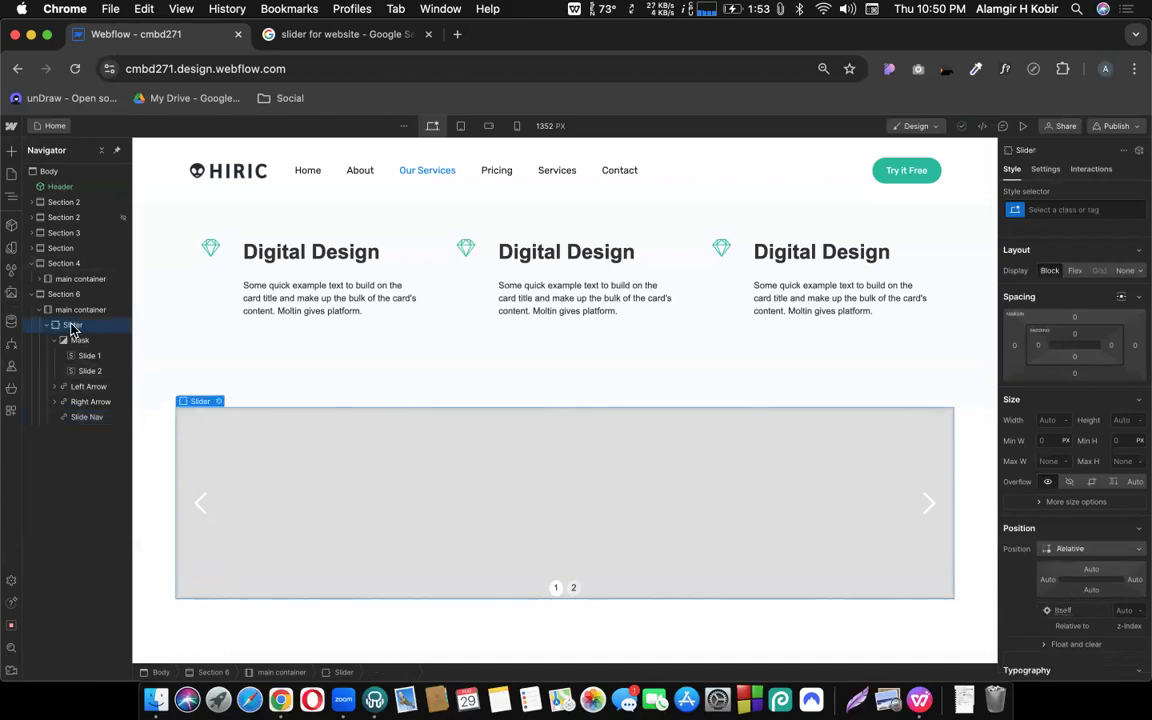
pyautogui.click(85, 419)
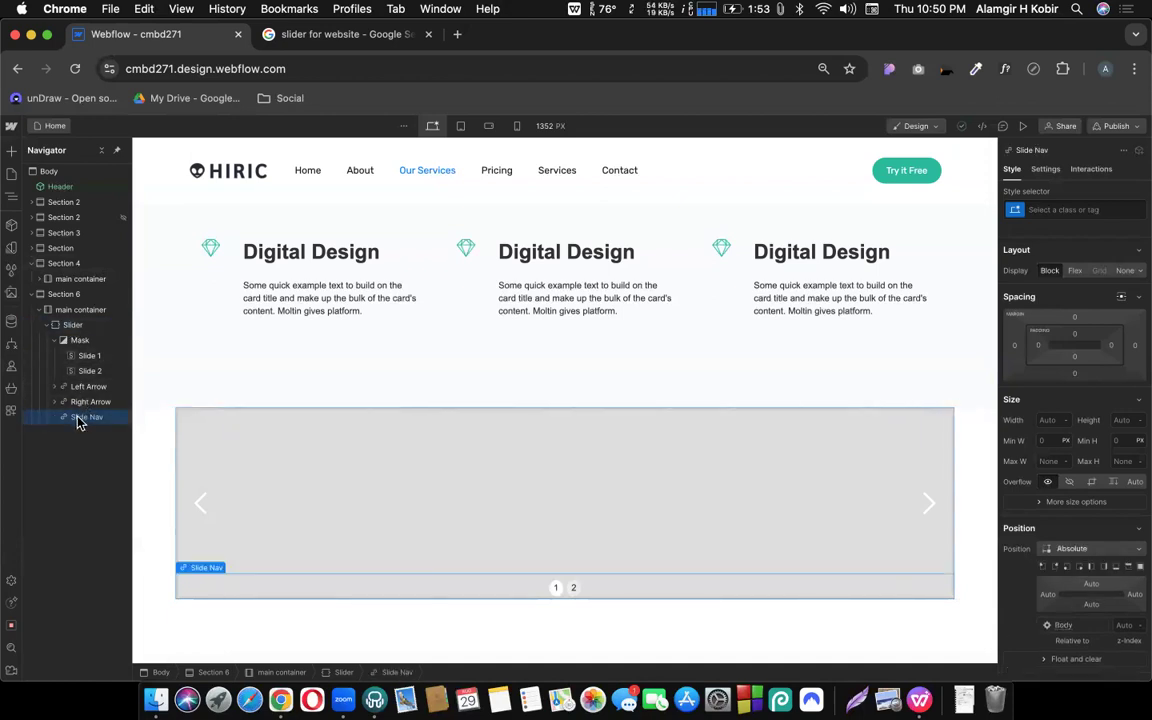
pyautogui.click(1045, 169)
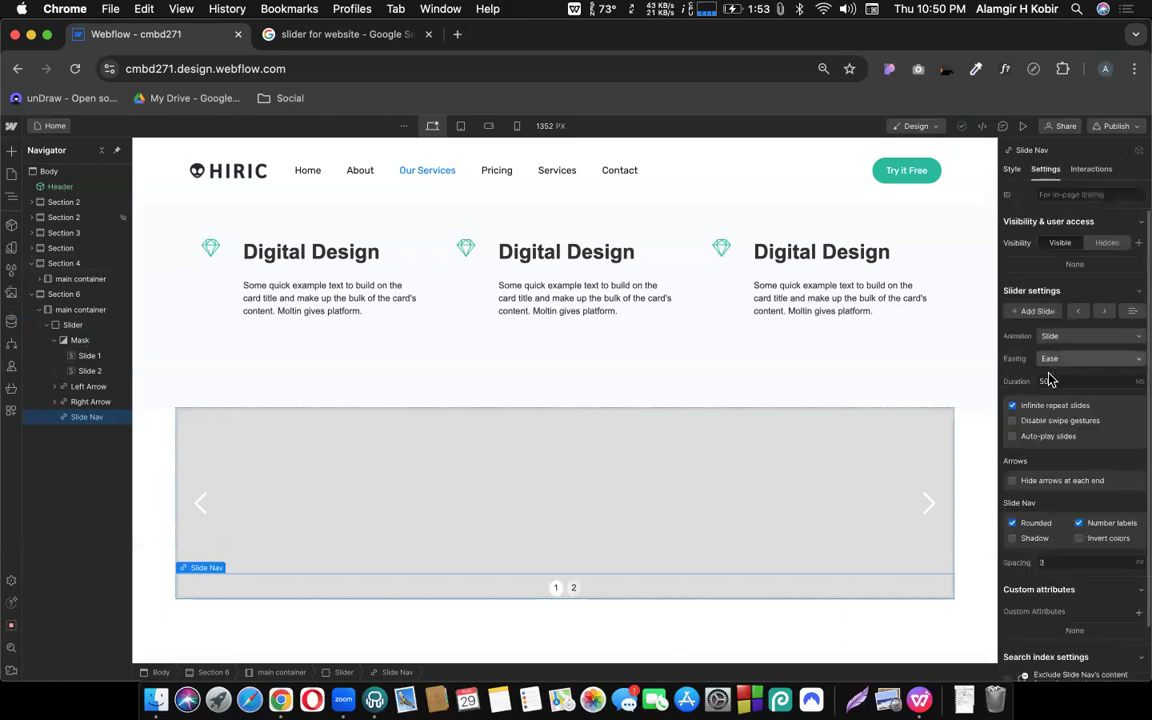
# Try hiding the arrows at each end and the Slide Nav's number labels, restoring each option
pyautogui.scroll(-1, 1023, 376)
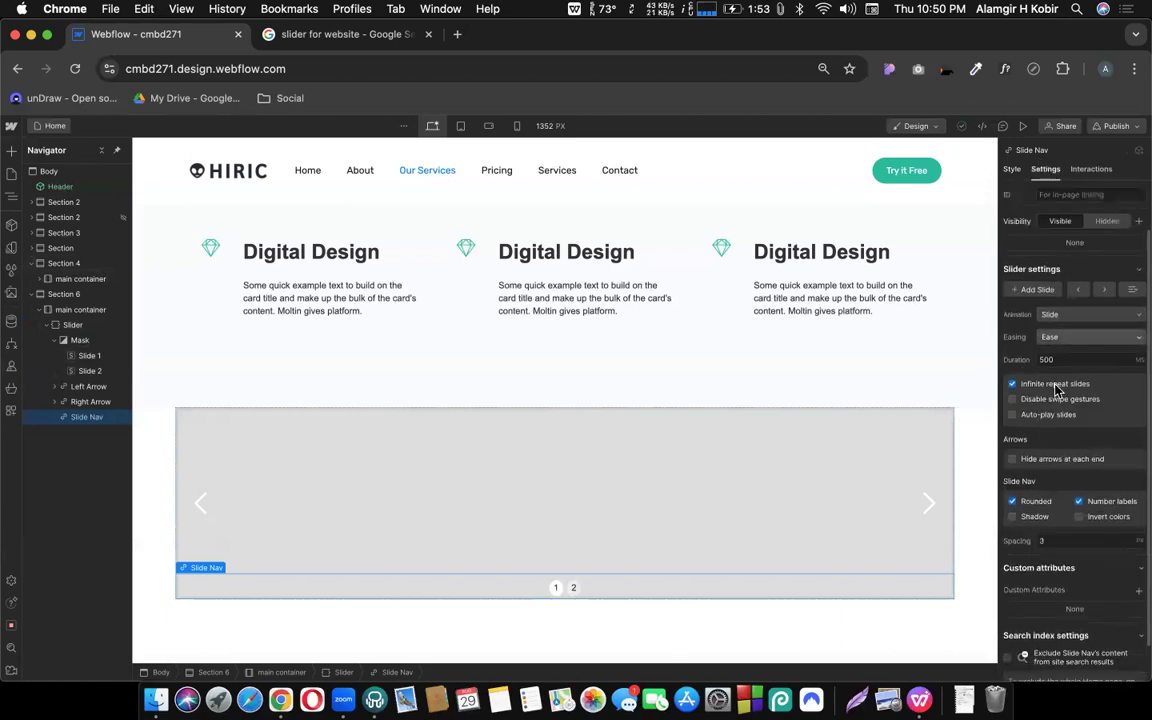
pyautogui.click(1012, 460)
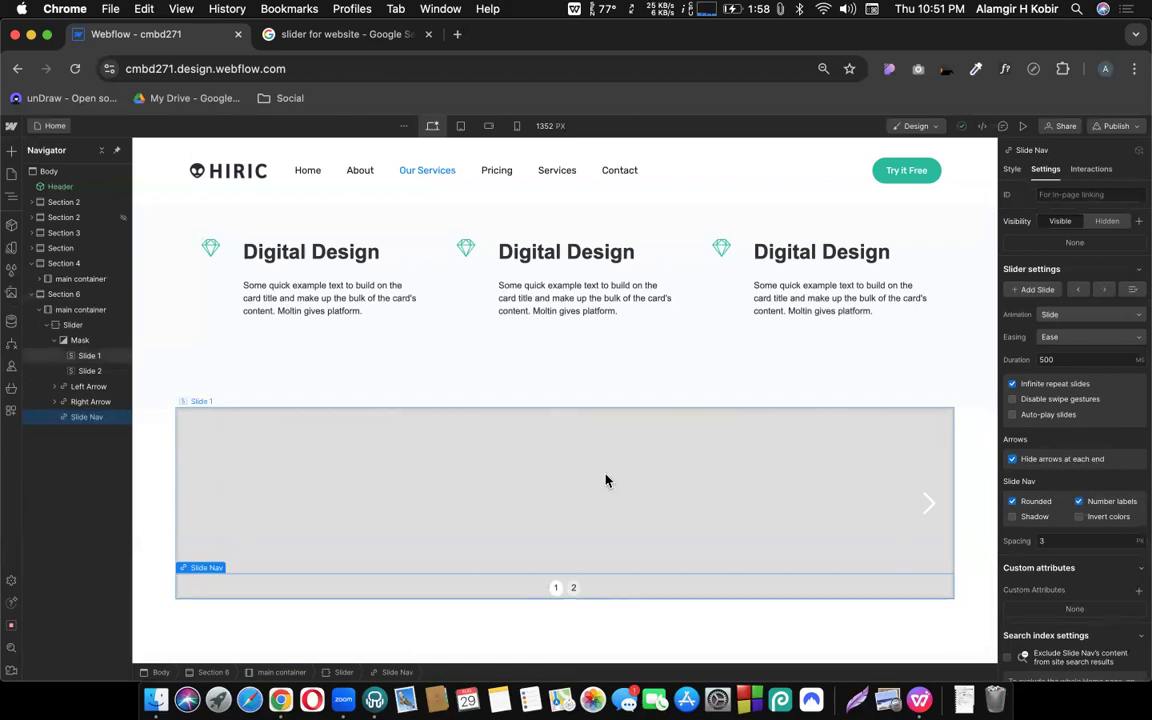
pyautogui.click(1012, 460)
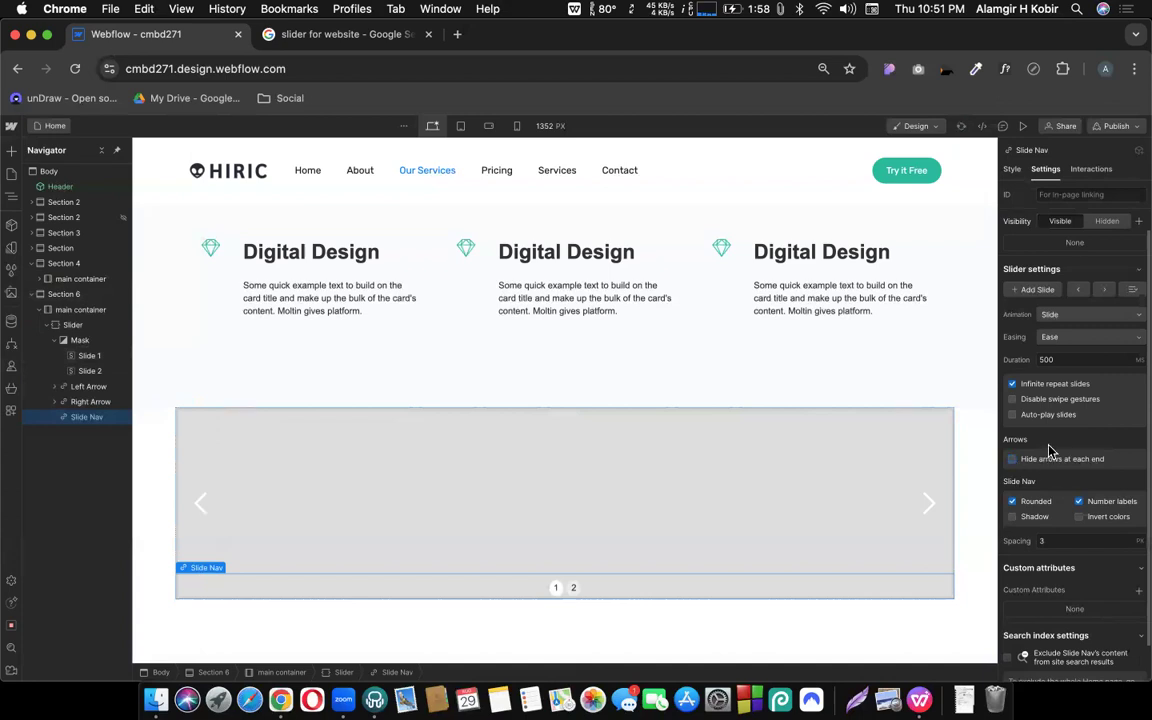
pyautogui.scroll(-1, 1016, 466)
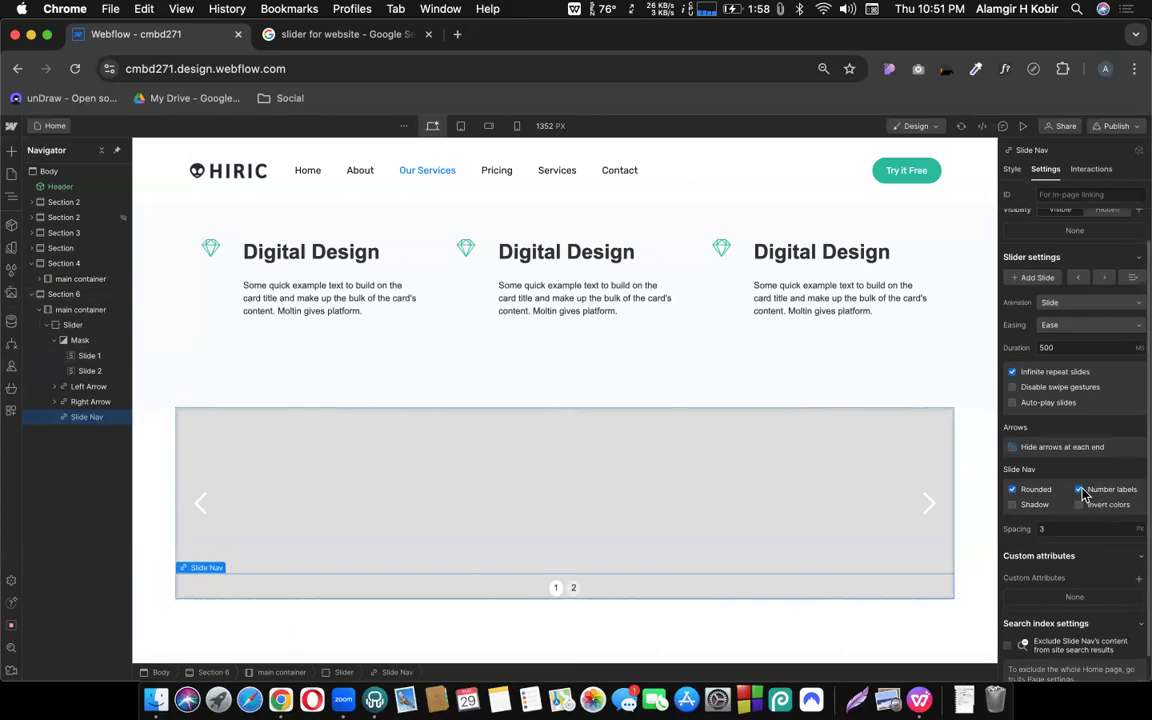
pyautogui.click(1079, 490)
pyautogui.click(1079, 490)
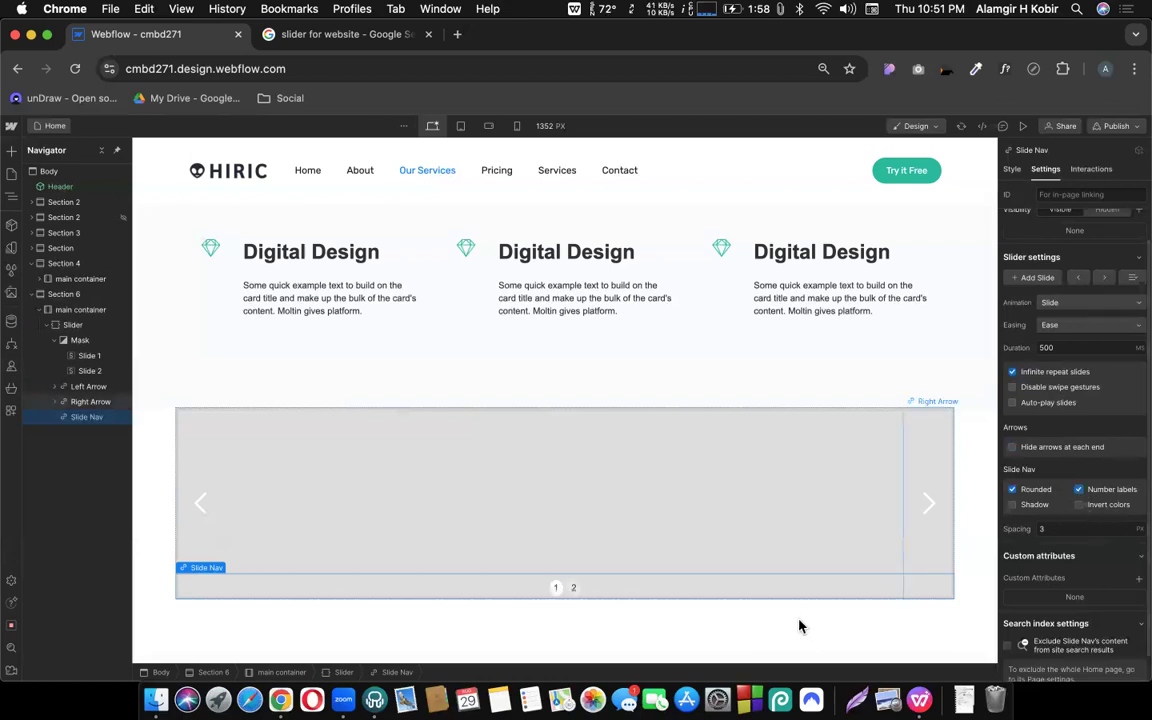
# Try the Slide Nav's Invert colors, Shadow and Rounded options, returning each to its original state
pyautogui.click(1079, 506)
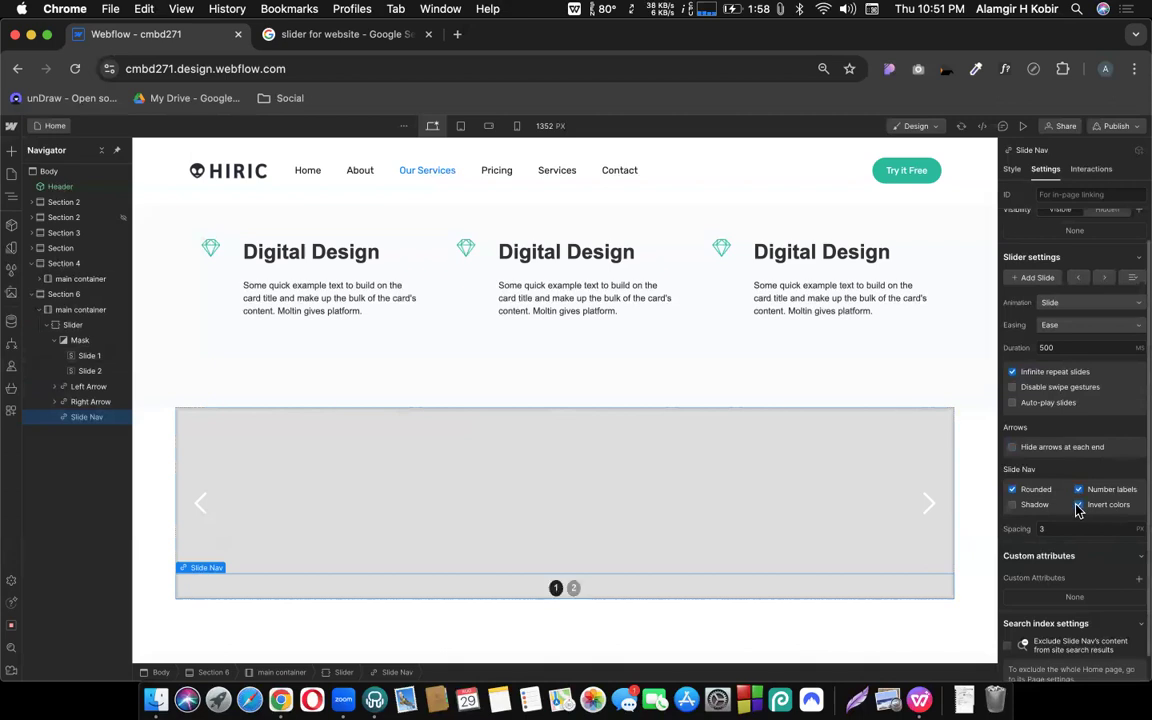
pyautogui.click(1079, 506)
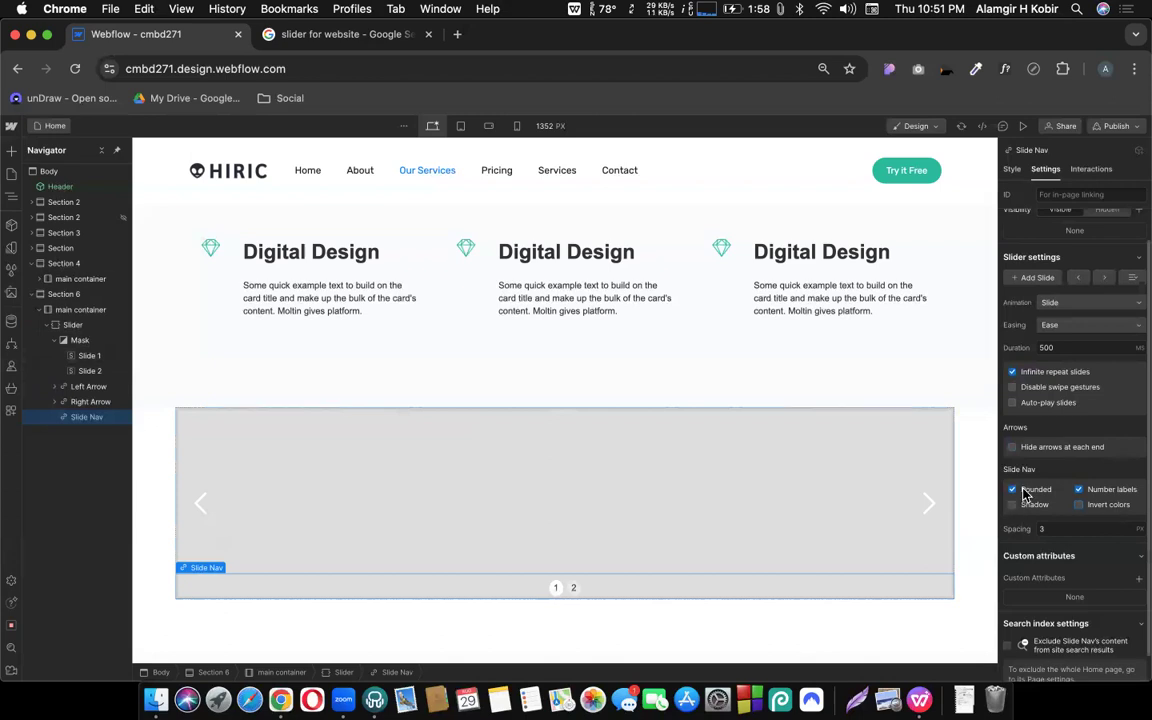
pyautogui.click(1092, 506)
pyautogui.click(1097, 508)
pyautogui.click(1012, 506)
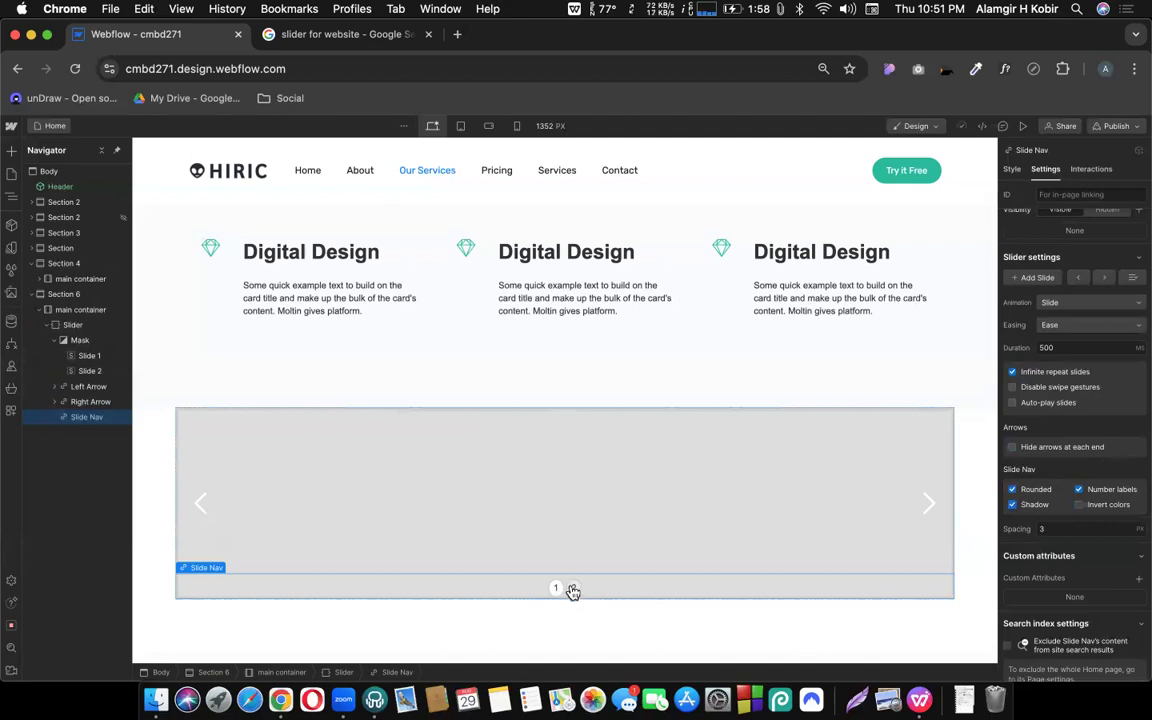
pyautogui.click(1013, 506)
pyautogui.click(1013, 491)
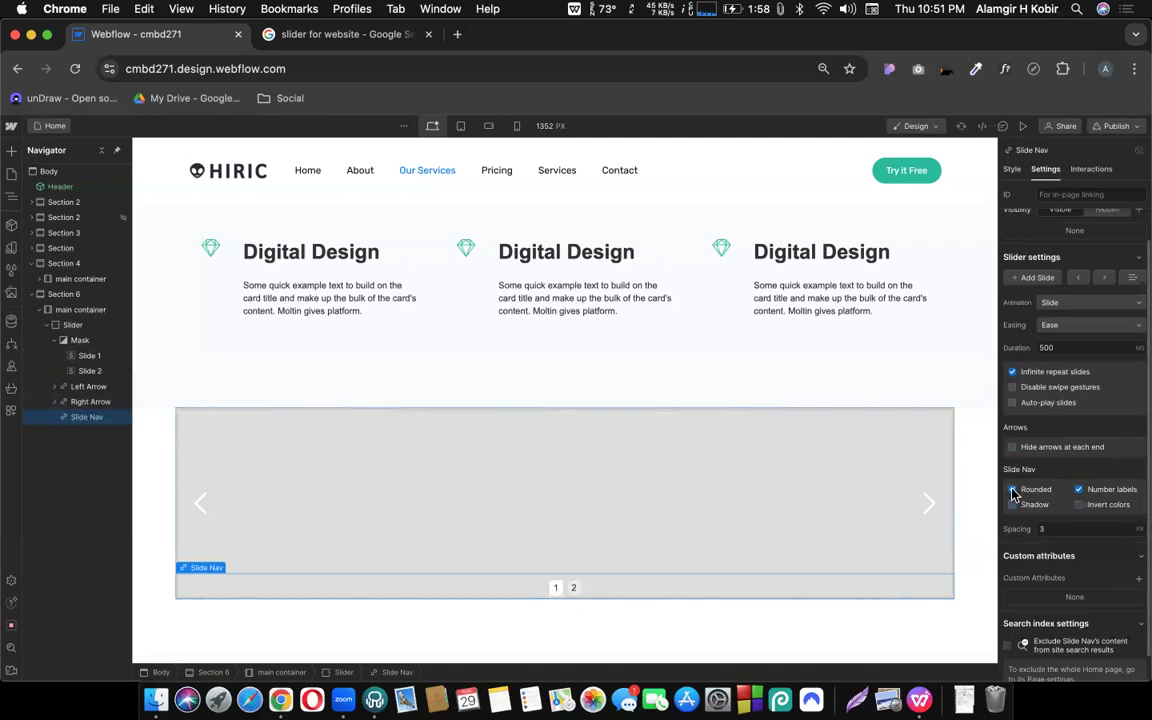
pyautogui.click(1030, 491)
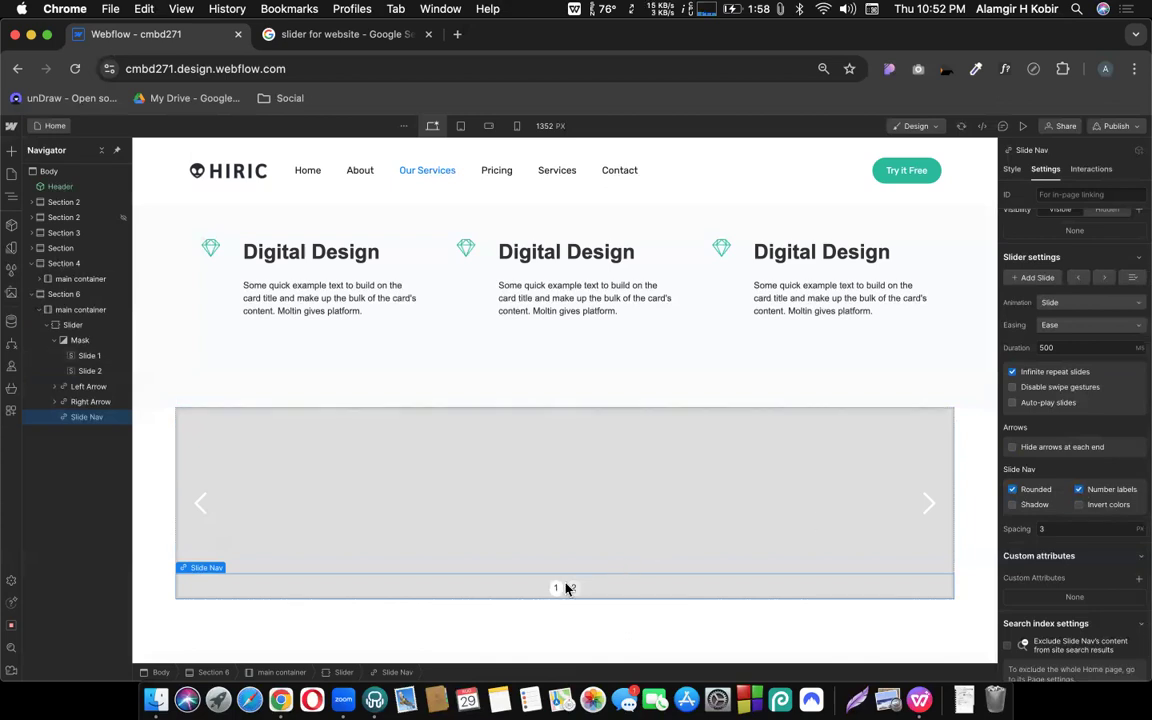
# Set the Slide Nav's spacing to 5 px
pyautogui.doubleClick(1042, 528)
pyautogui.write('4')
pyautogui.press('BackSpace')
pyautogui.write('8')
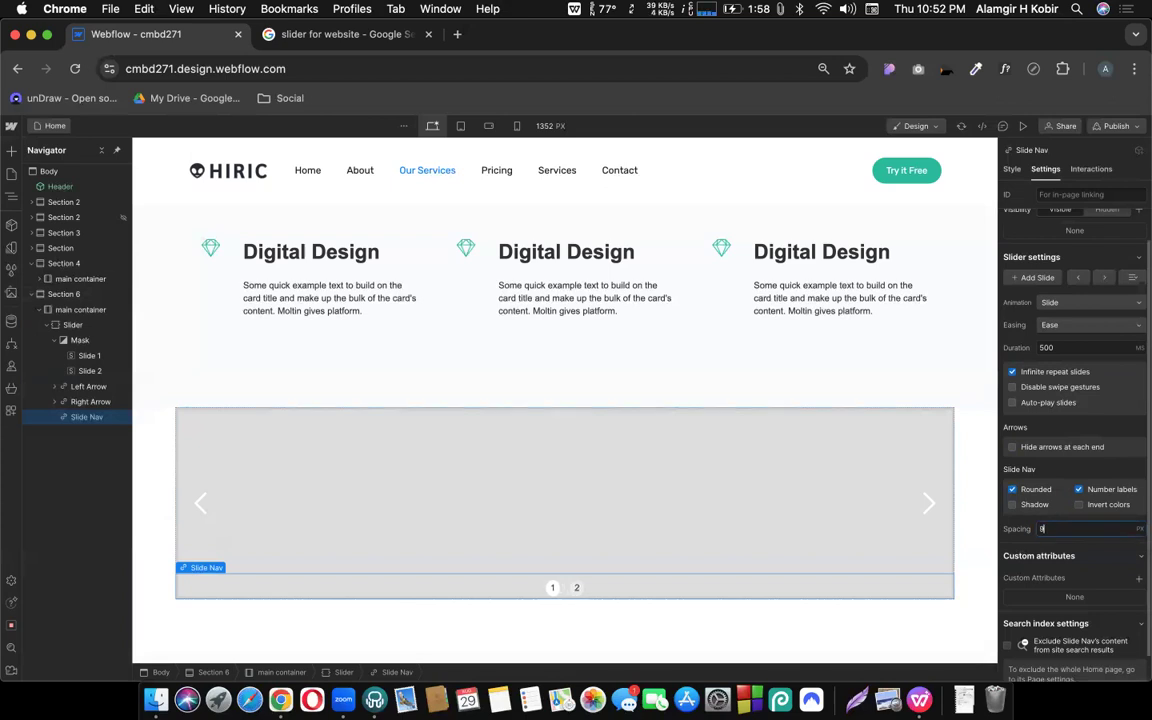
pyautogui.press('Down')
pyautogui.press('Down')
pyautogui.press('Down')
pyautogui.scroll(1, 1017, 530)
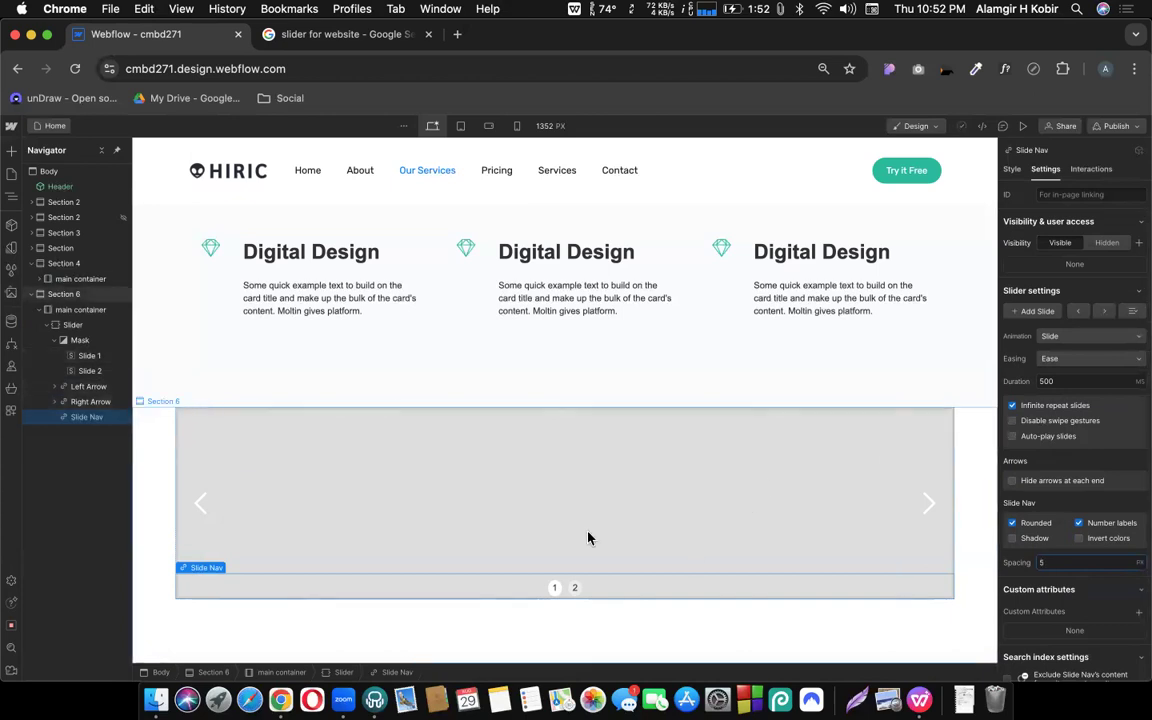
# Preview the page, test the slider's slide navigation, and return to the design canvas
pyautogui.click(1023, 129)
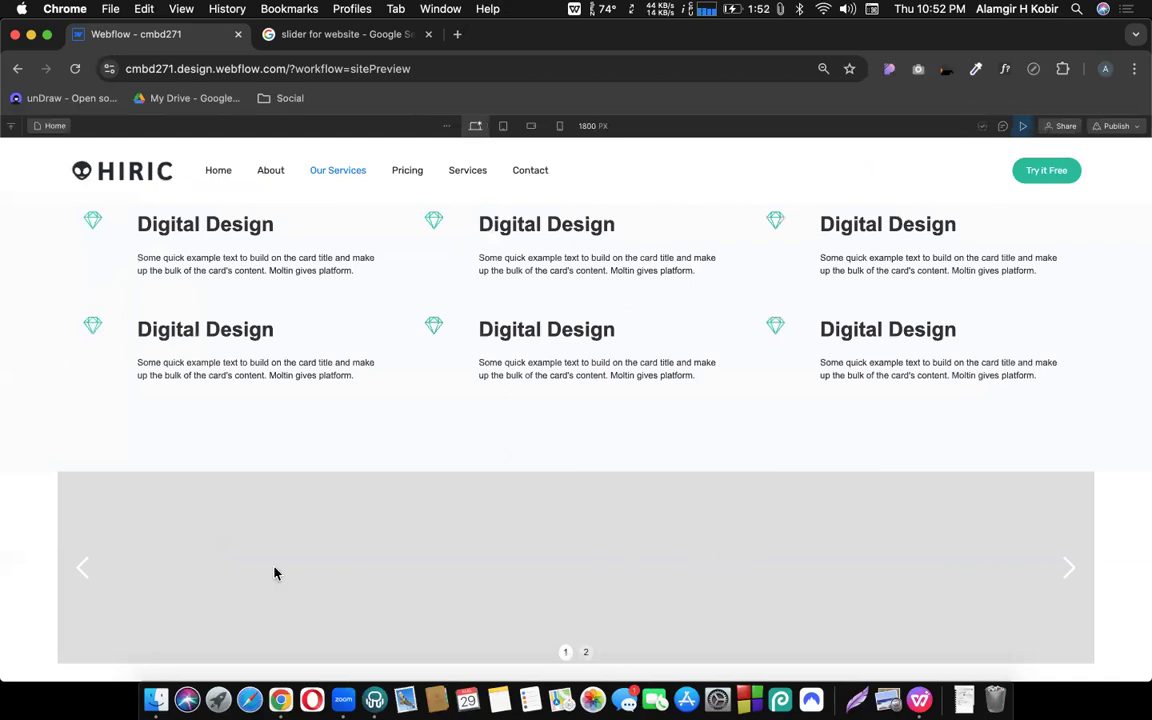
pyautogui.scroll(-1, 566, 583)
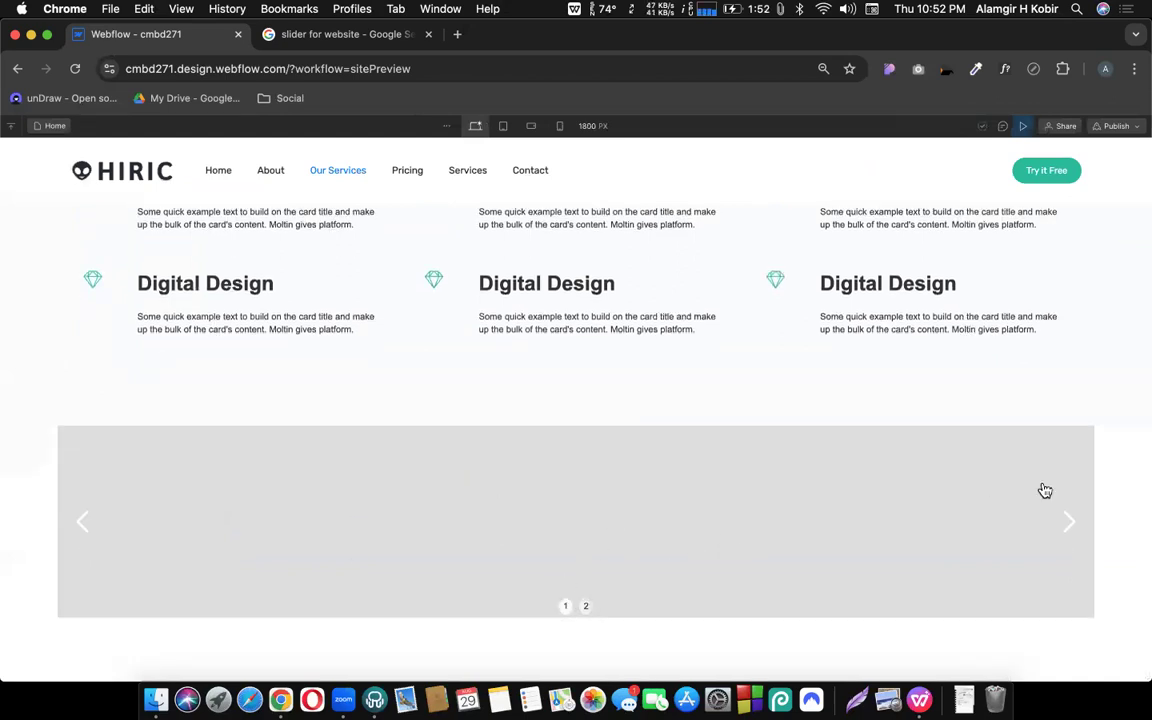
pyautogui.click(566, 605)
pyautogui.click(1022, 126)
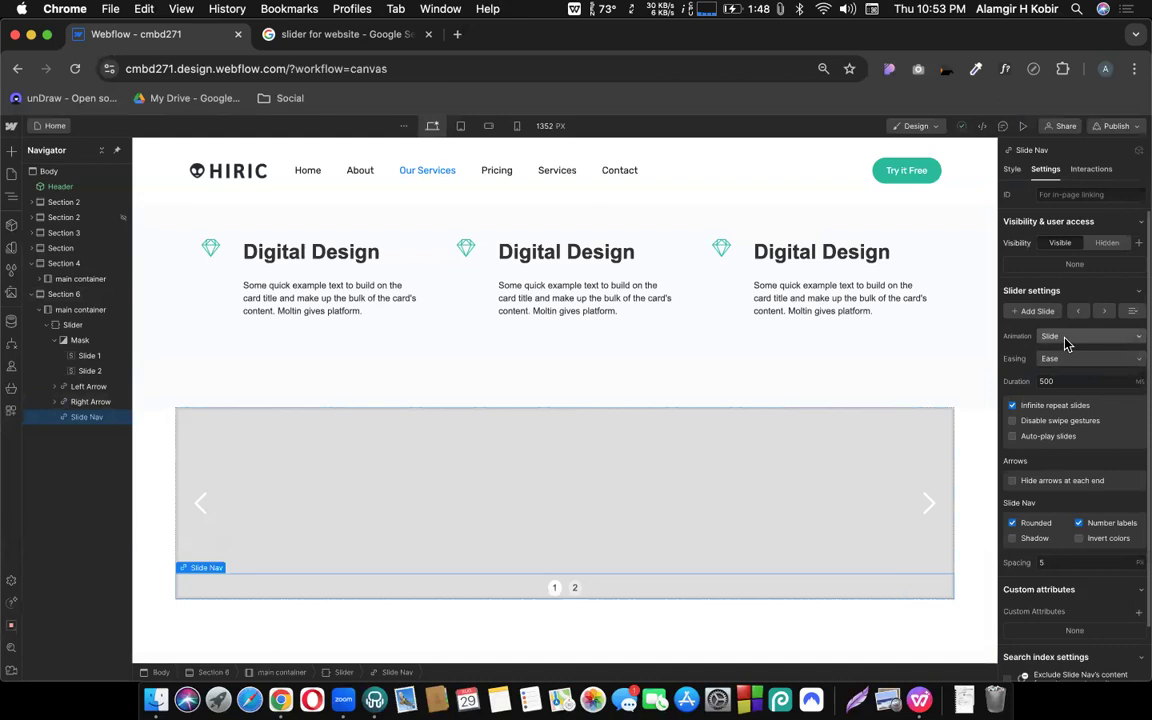
# Add a Div Block inside Slide 1 of the slider
pyautogui.click(85, 357)
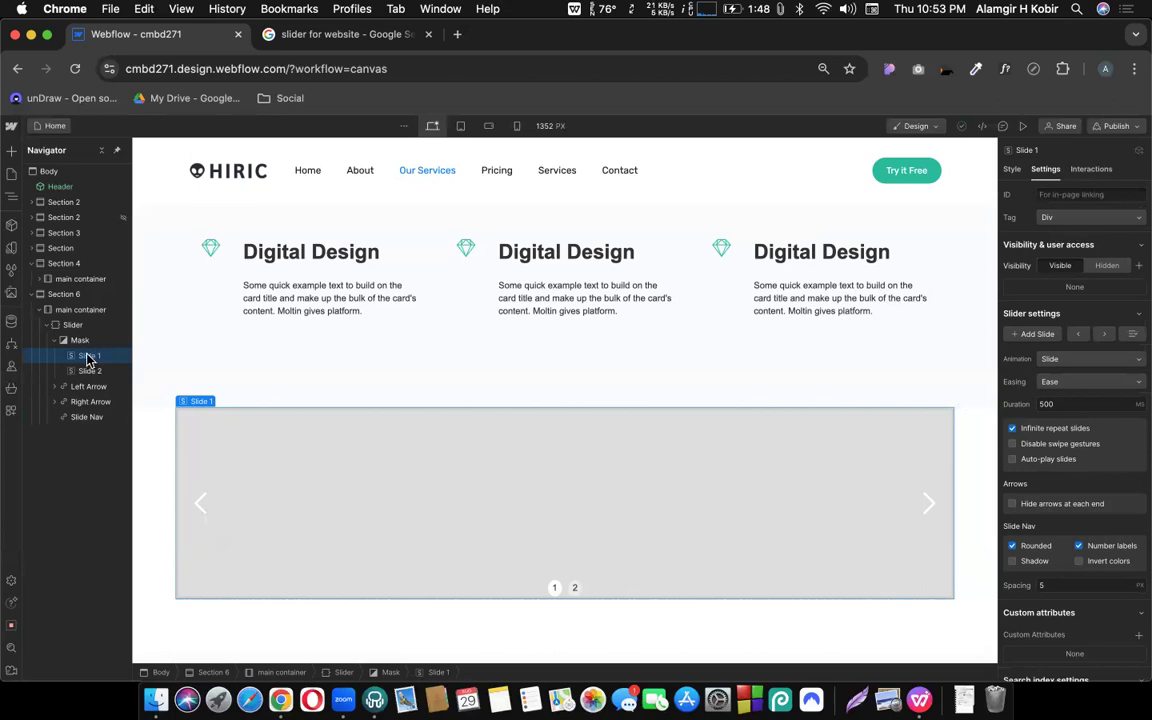
pyautogui.press('super+k')
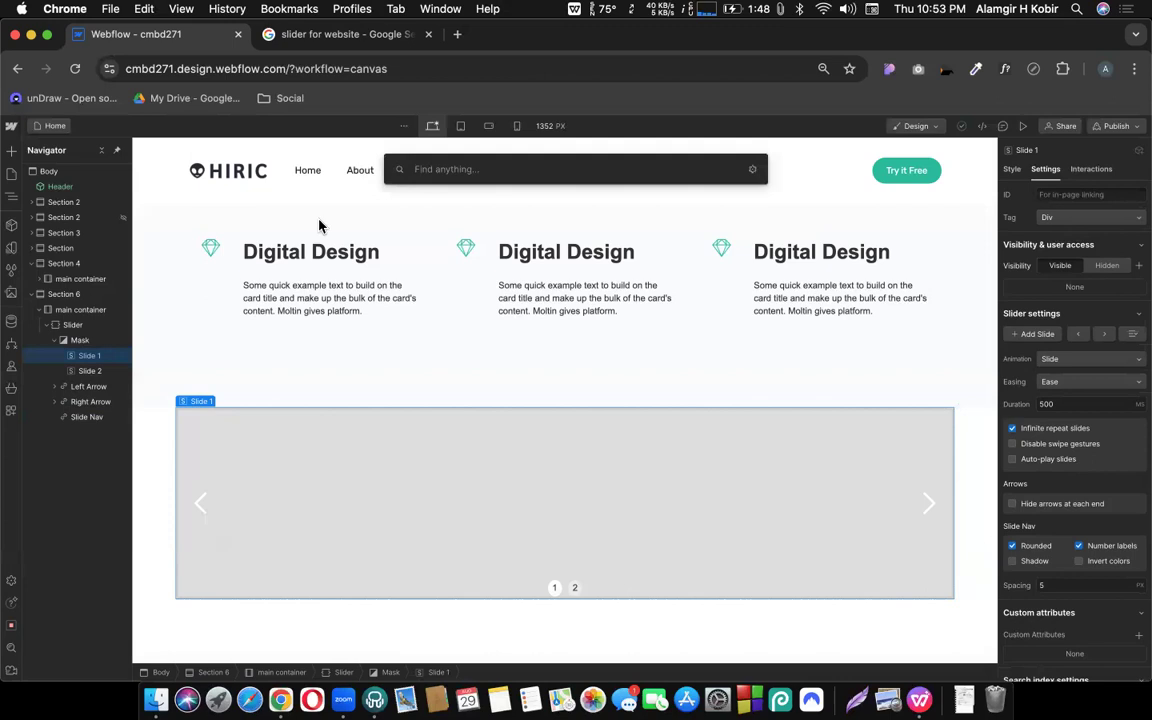
pyautogui.write('div')
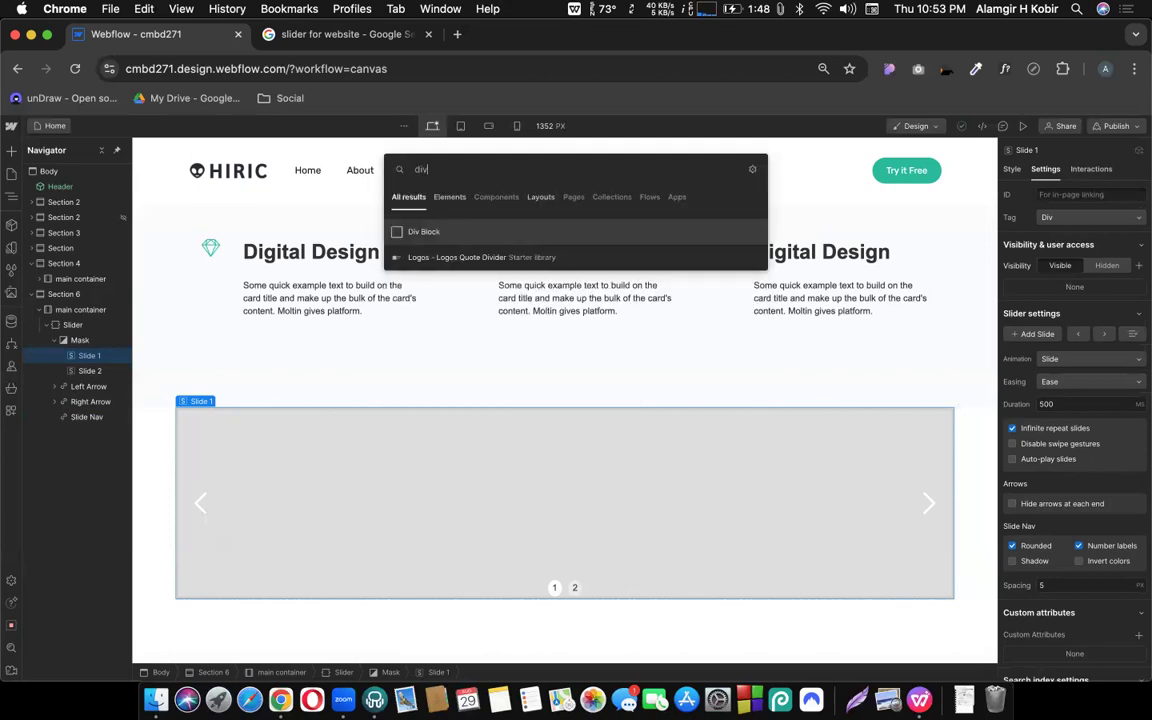
pyautogui.press('Return')
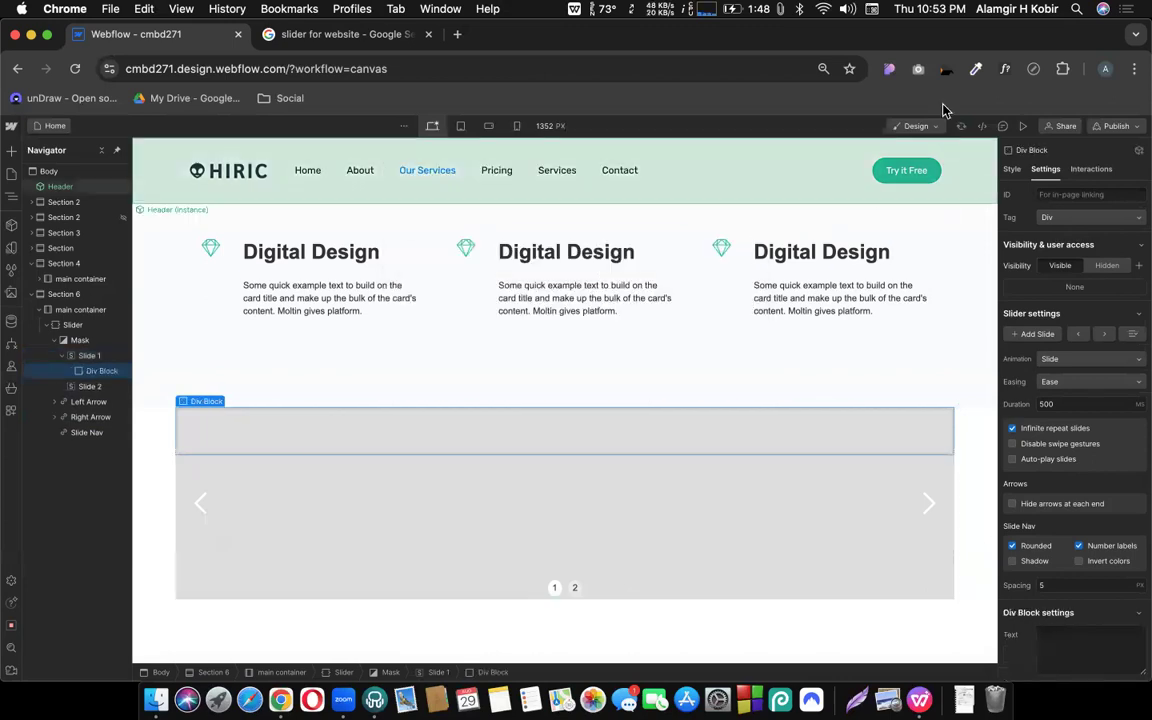
# Set the width of the Div Block in Slide 1 to 100%
pyautogui.click(1012, 169)
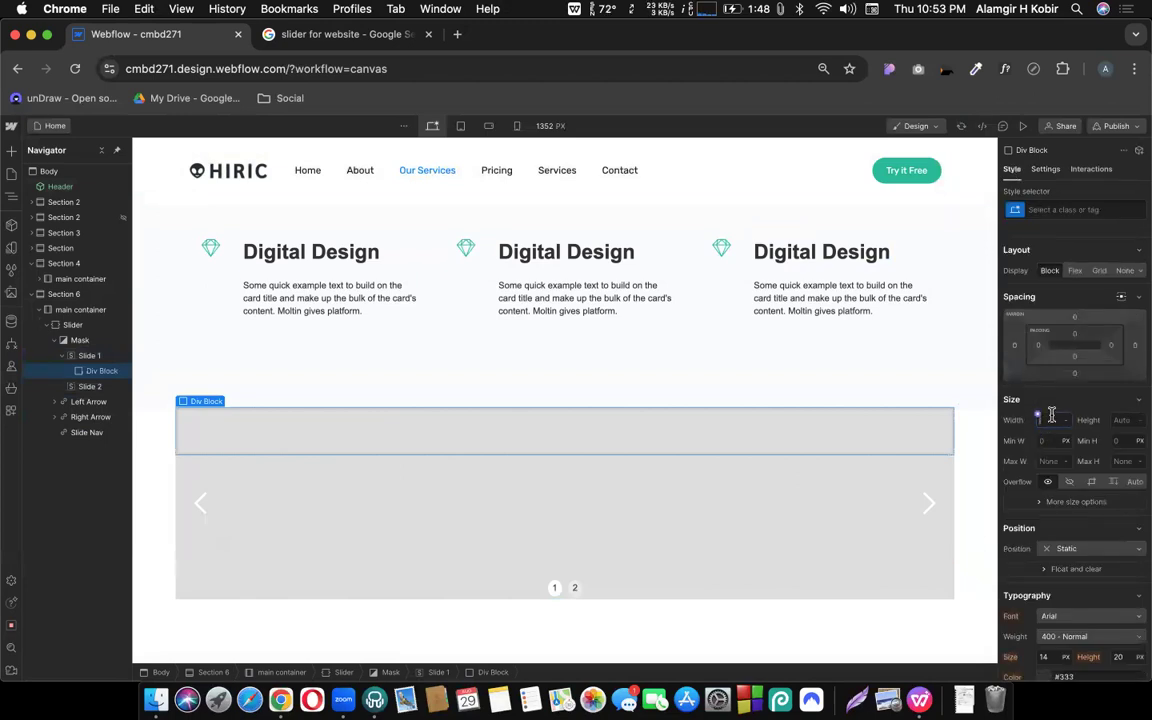
pyautogui.write('100%')
pyautogui.press('Return')
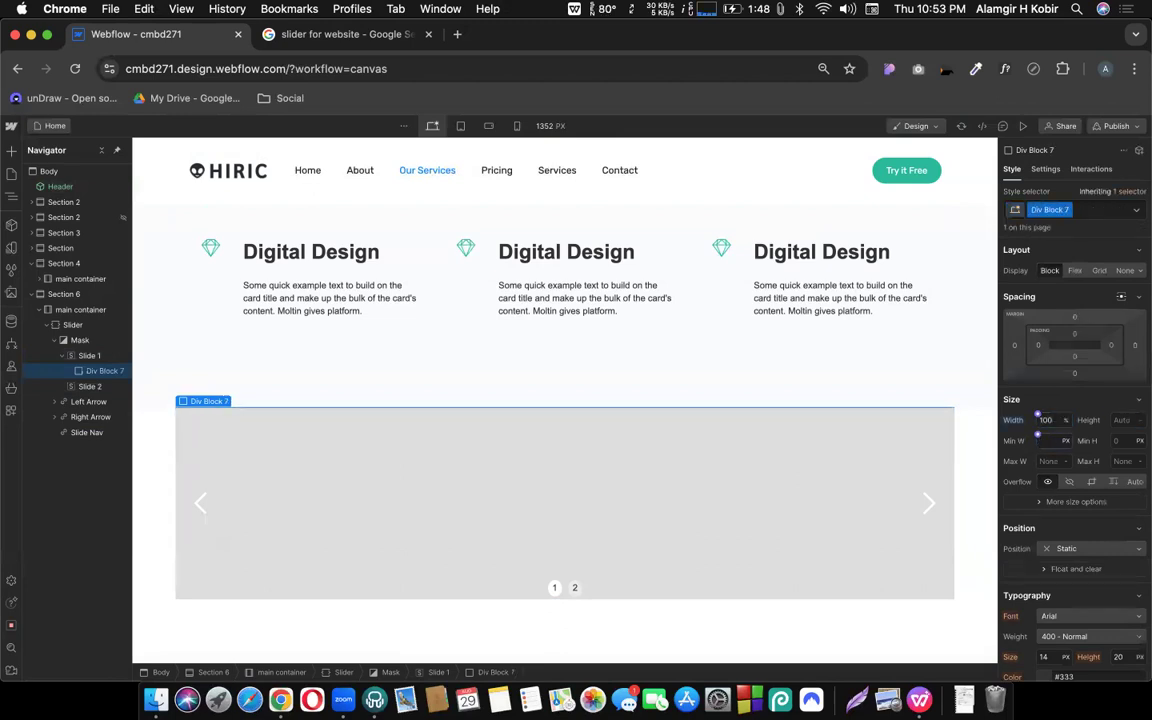
# Set the height and width of the Div Block in Slide 1 to 100%
pyautogui.click(1113, 420)
pyautogui.write('100')
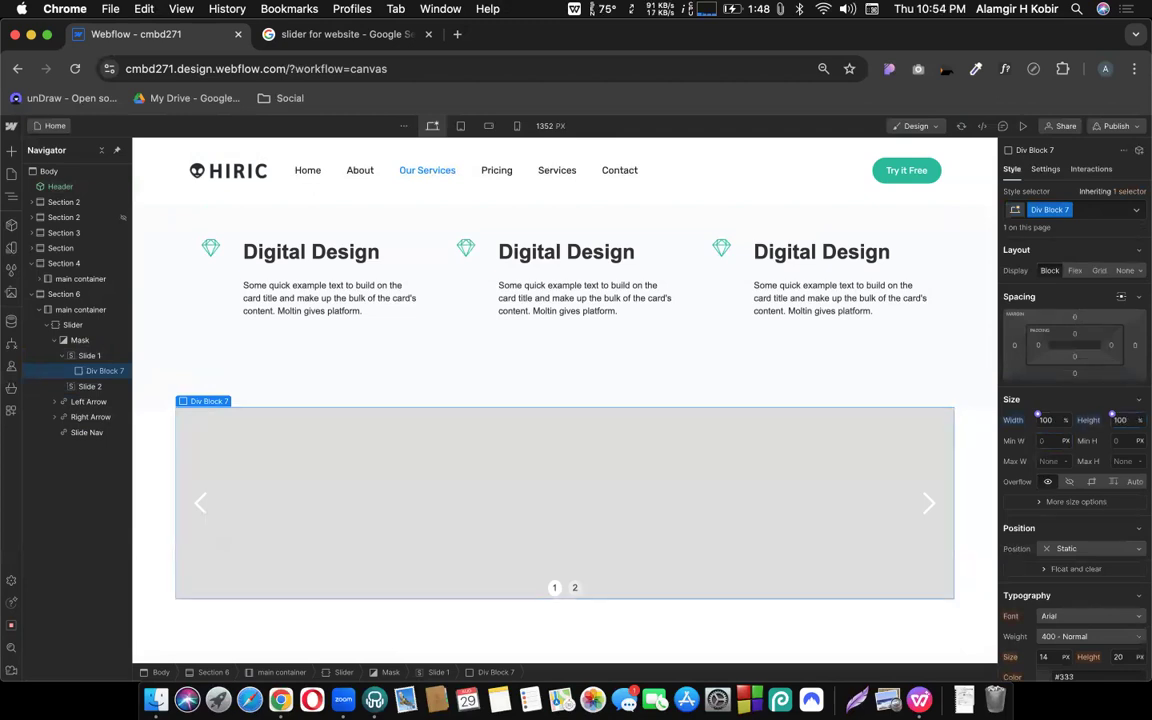
pyautogui.click(1047, 420)
pyautogui.write('100%')
pyautogui.press('Tab')
pyautogui.write('1')
pyautogui.press('BackSpace')
pyautogui.press('BackSpace')
pyautogui.write('00')
pyautogui.click(1038, 440)
pyautogui.click(1113, 457)
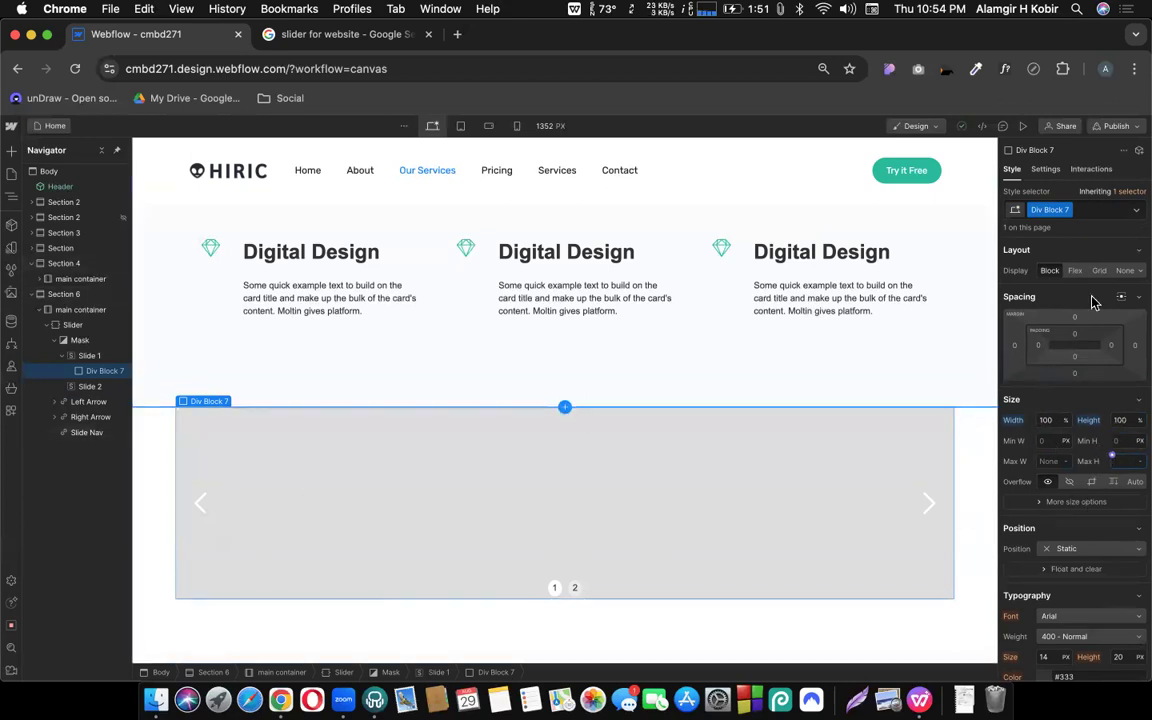
# Rename the Div Block's class to "Single Slider wrapper"
pyautogui.click(1045, 206)
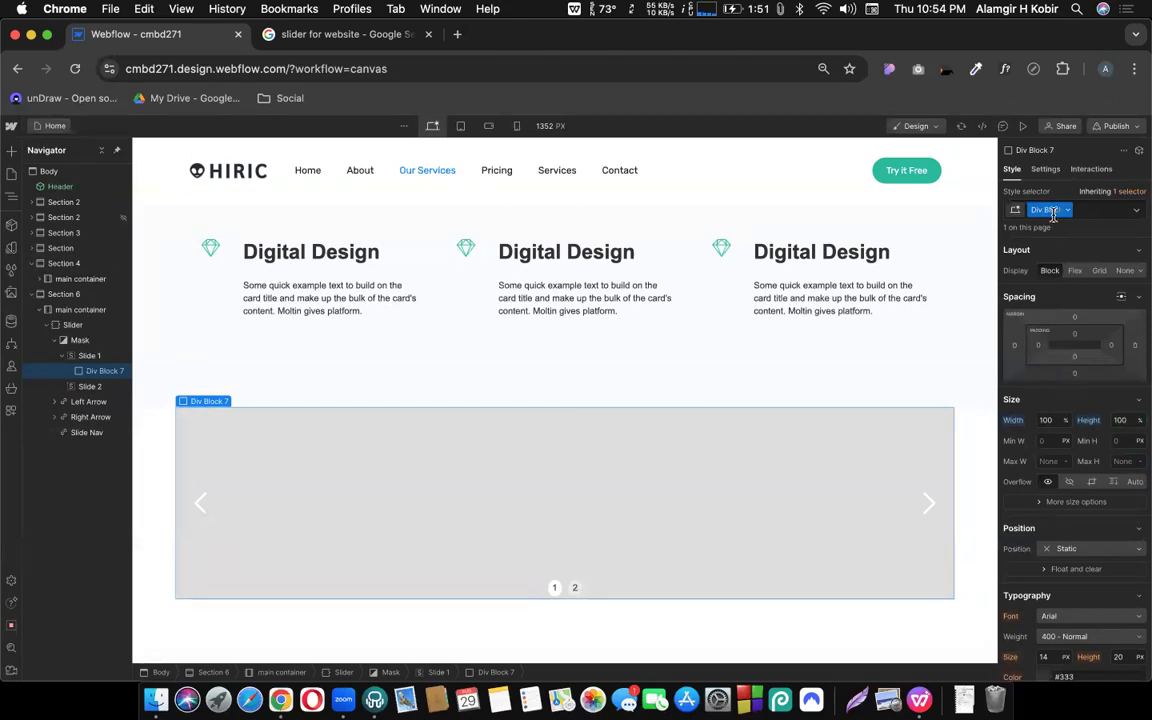
pyautogui.click(1067, 212)
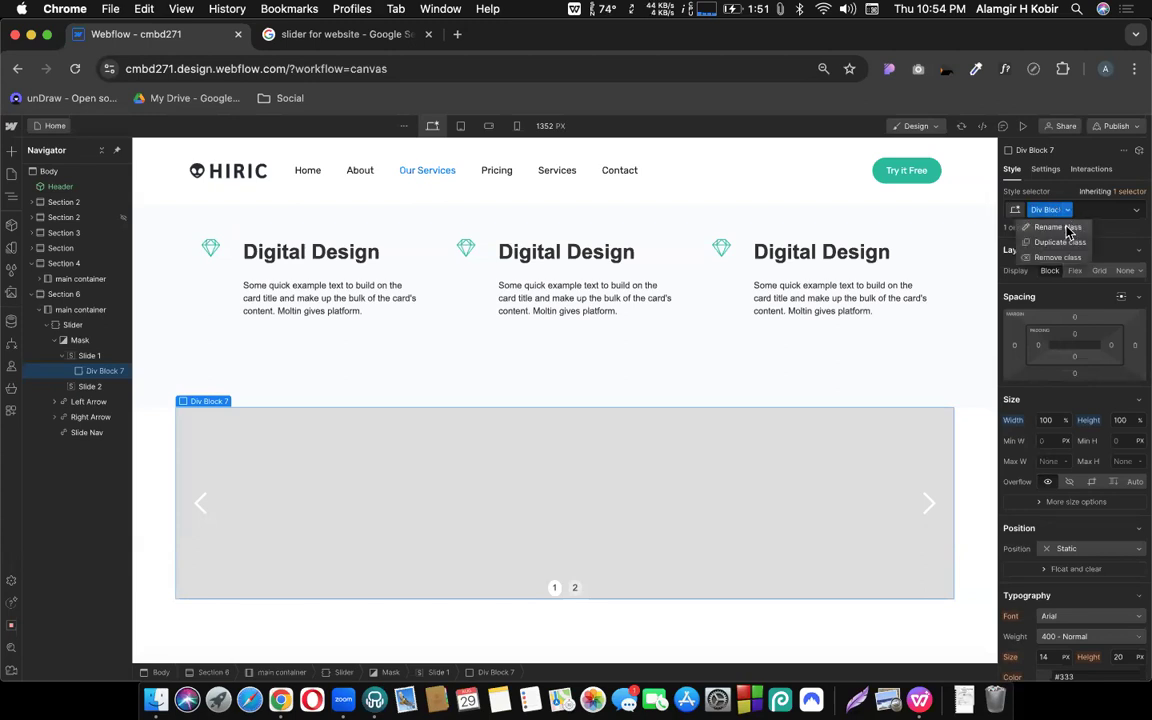
pyautogui.click(1067, 228)
pyautogui.write('Single')
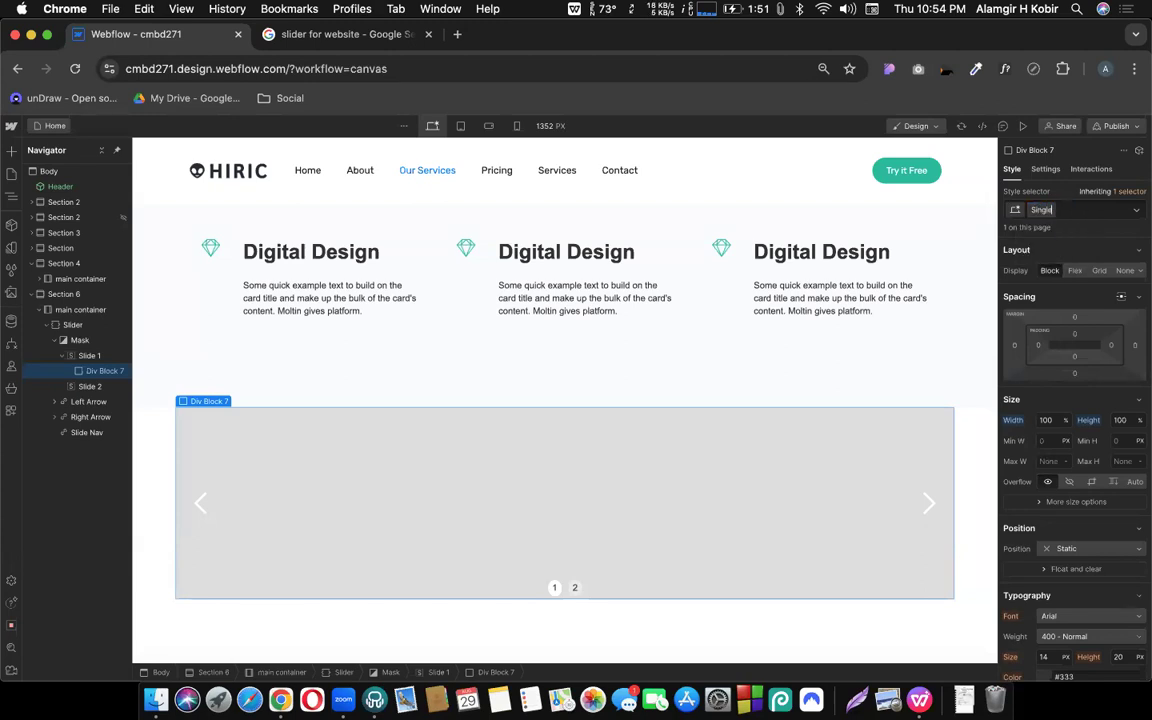
pyautogui.write(' Slider wrapper')
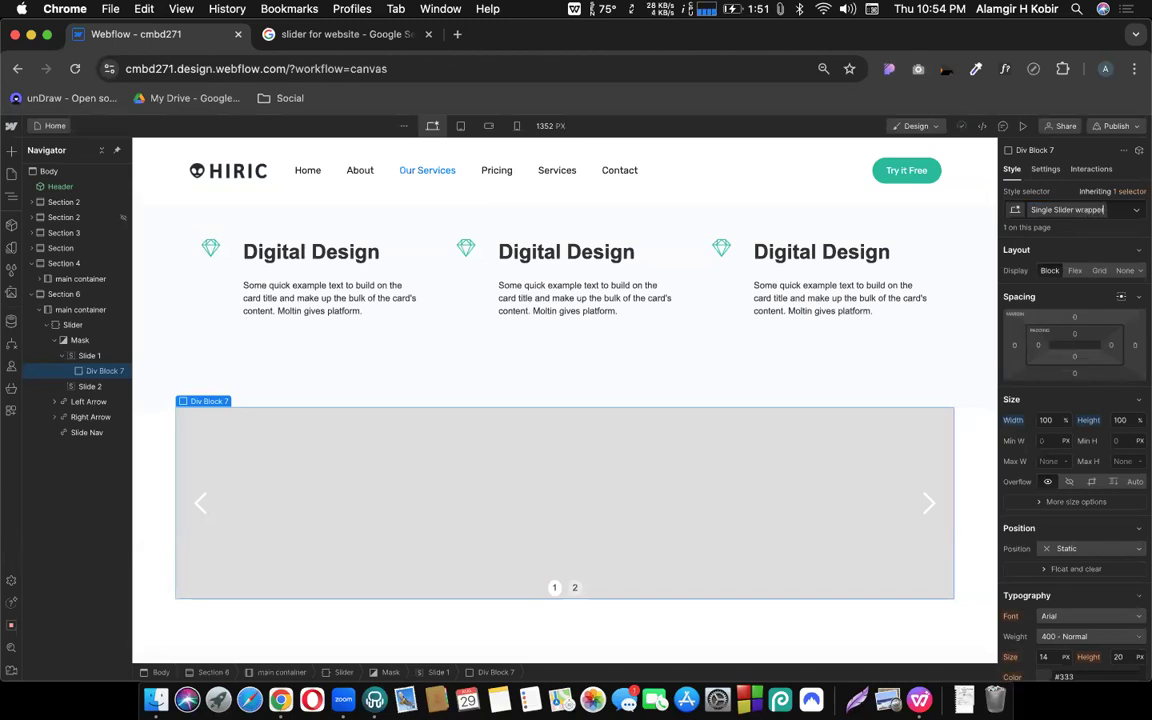
pyautogui.press('Return')
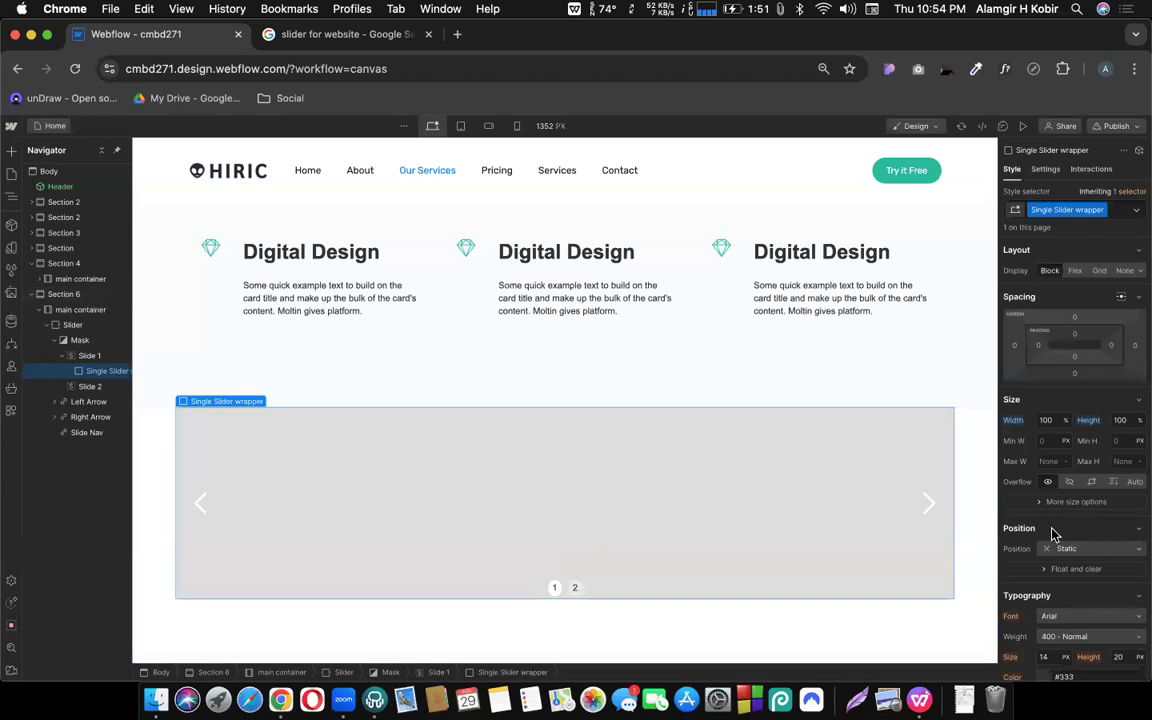
# Add a background image to the Single Slider wrapper, using the colorful abstract Screen Shot 2024-08-01 image from the assets
pyautogui.scroll(-5, 1052, 533)
pyautogui.scroll(-8, 1052, 533)
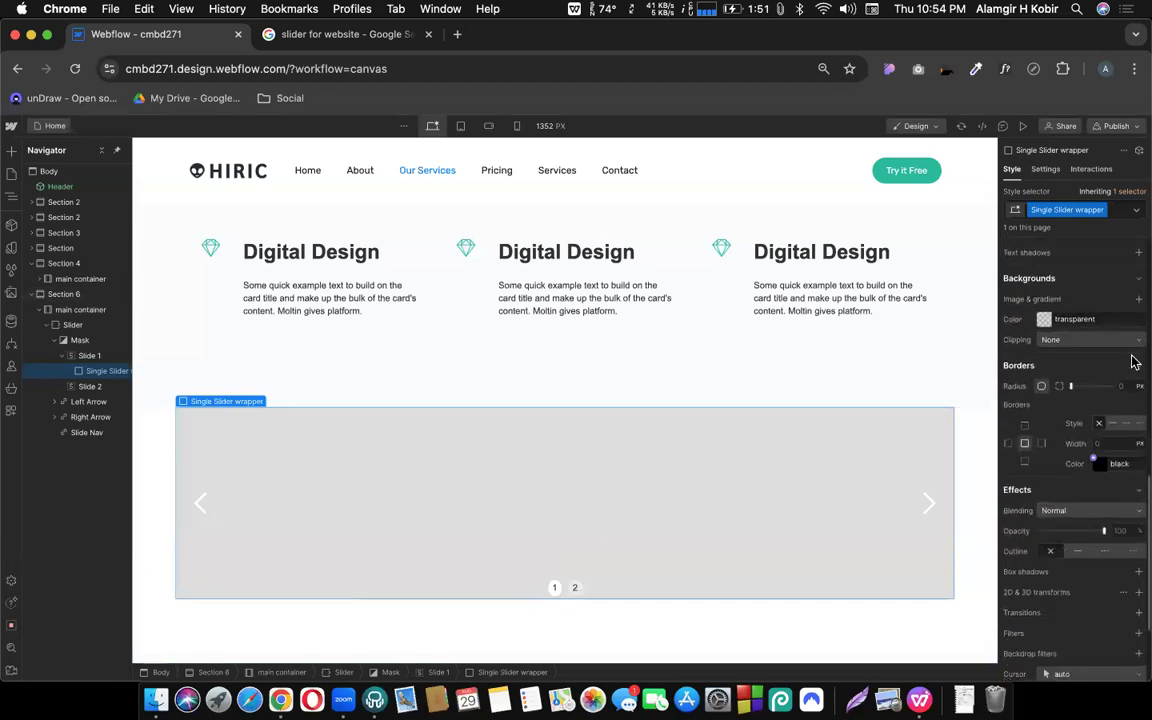
pyautogui.click(1139, 302)
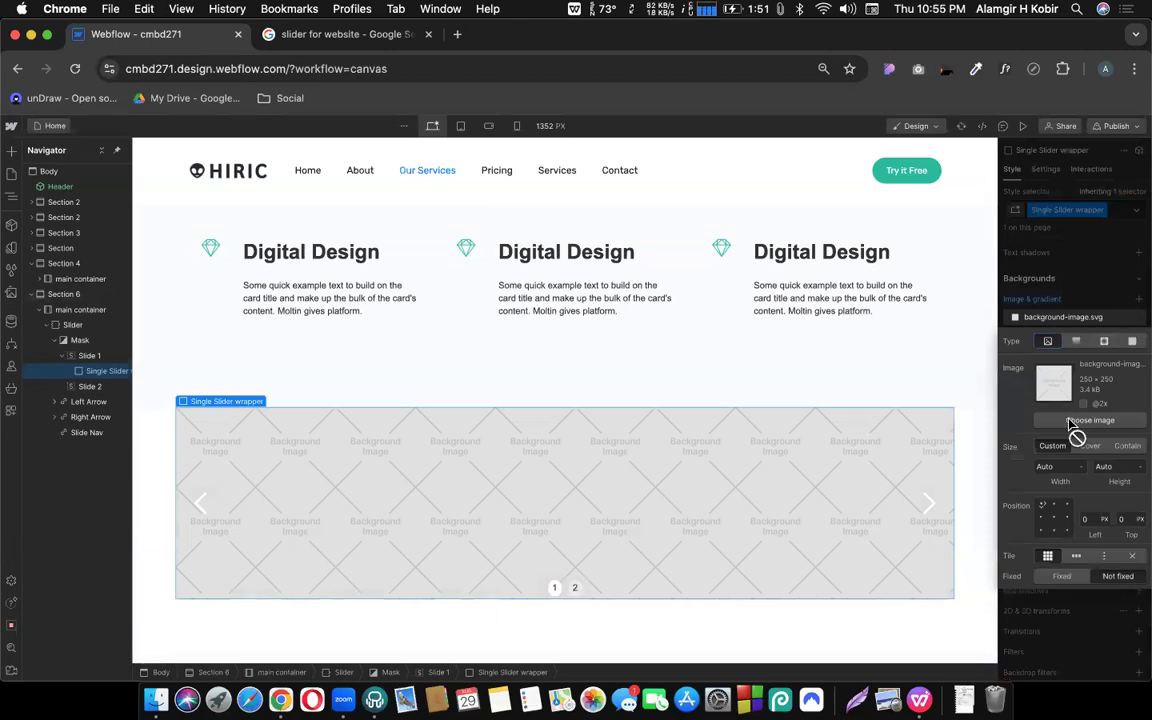
pyautogui.press('z')
pyautogui.press('j')
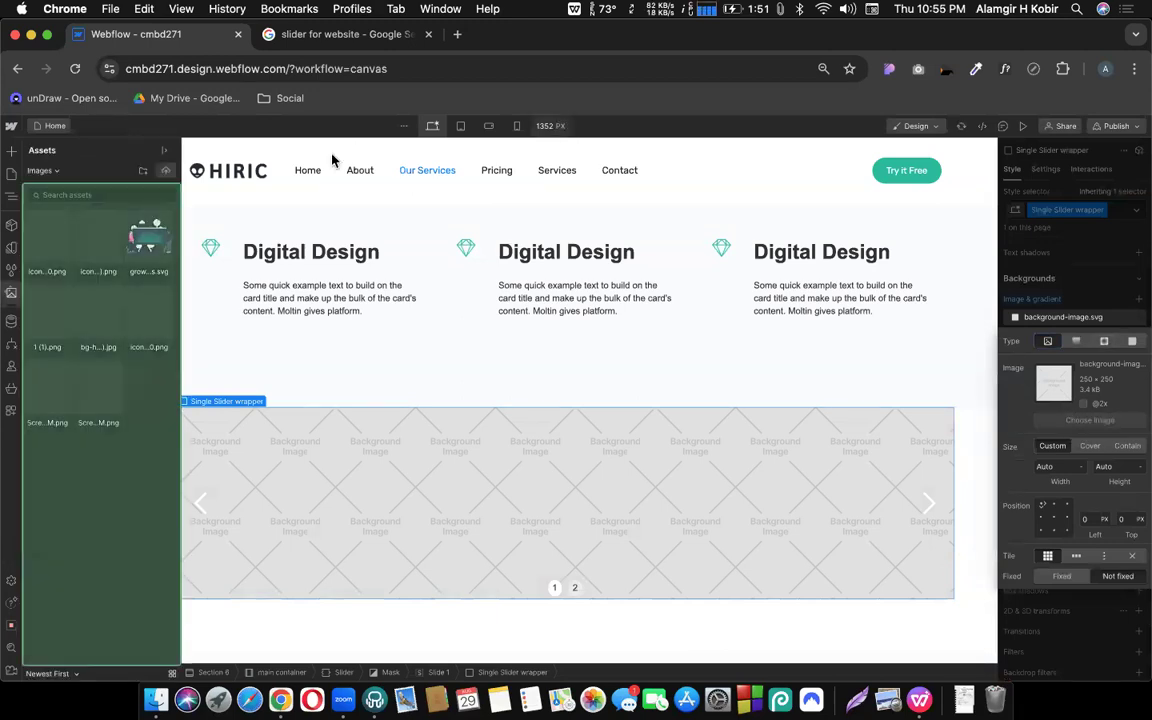
pyautogui.click(104, 386)
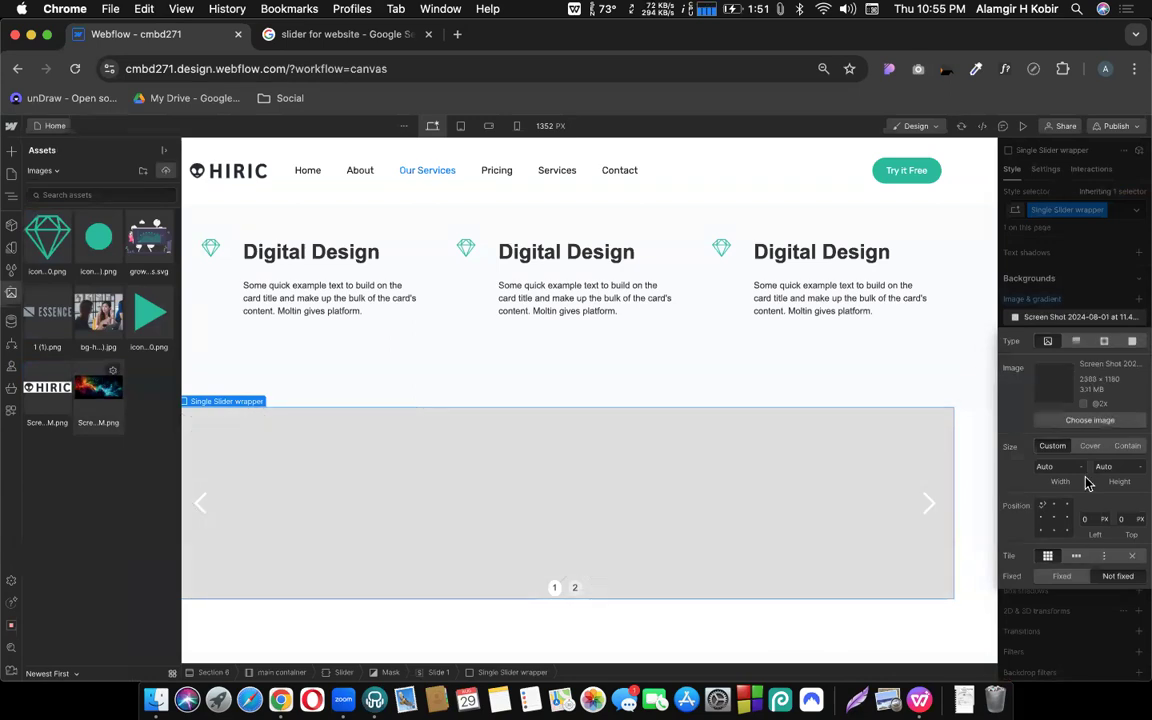
pyautogui.press('z')
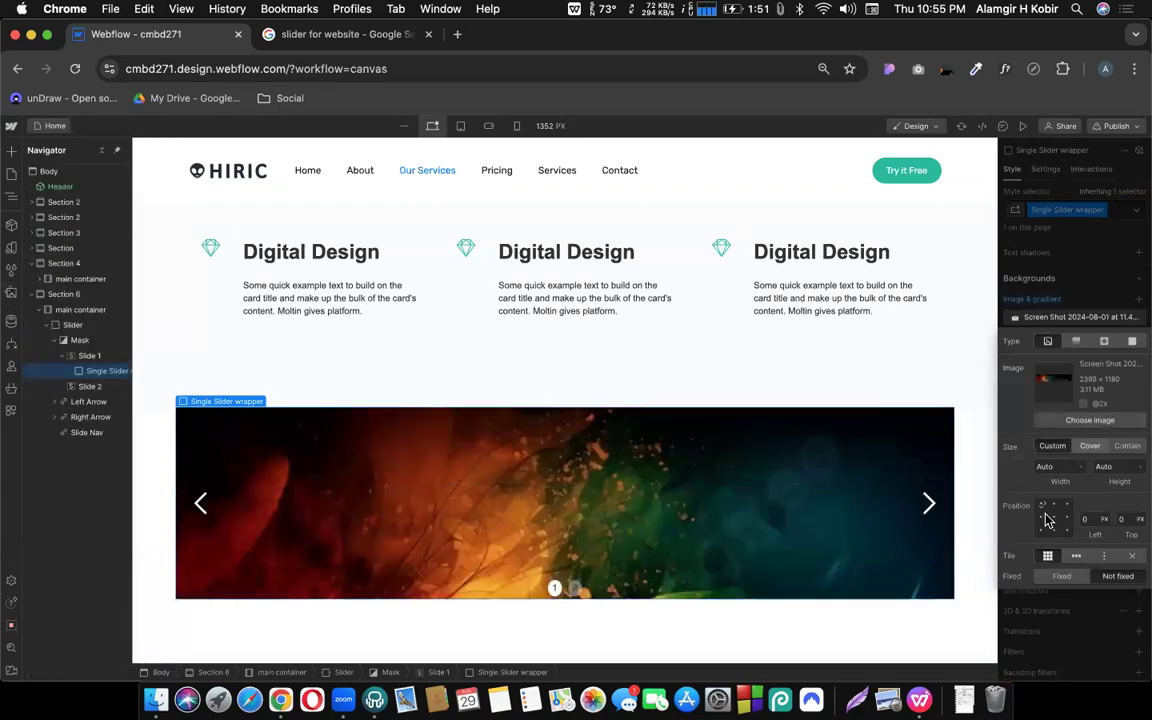
# Set the background image to Cover, centered and without tiling, and check both slides on the canvas
pyautogui.click(1088, 446)
pyautogui.click(1054, 517)
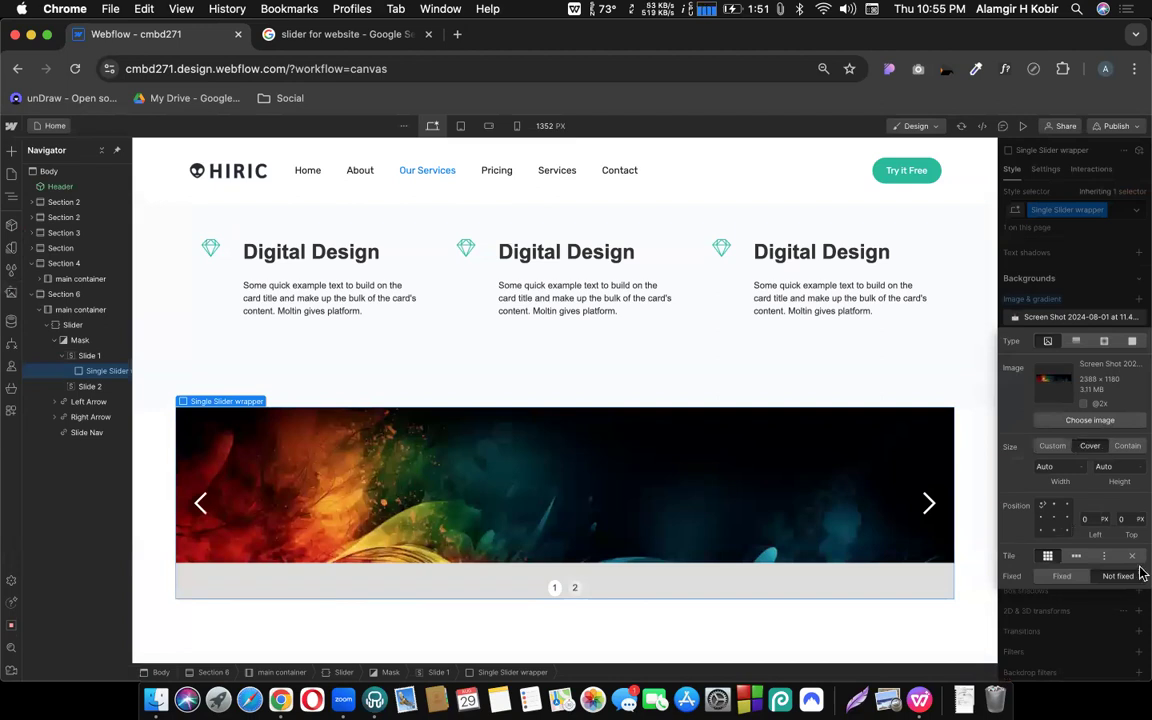
pyautogui.click(1133, 557)
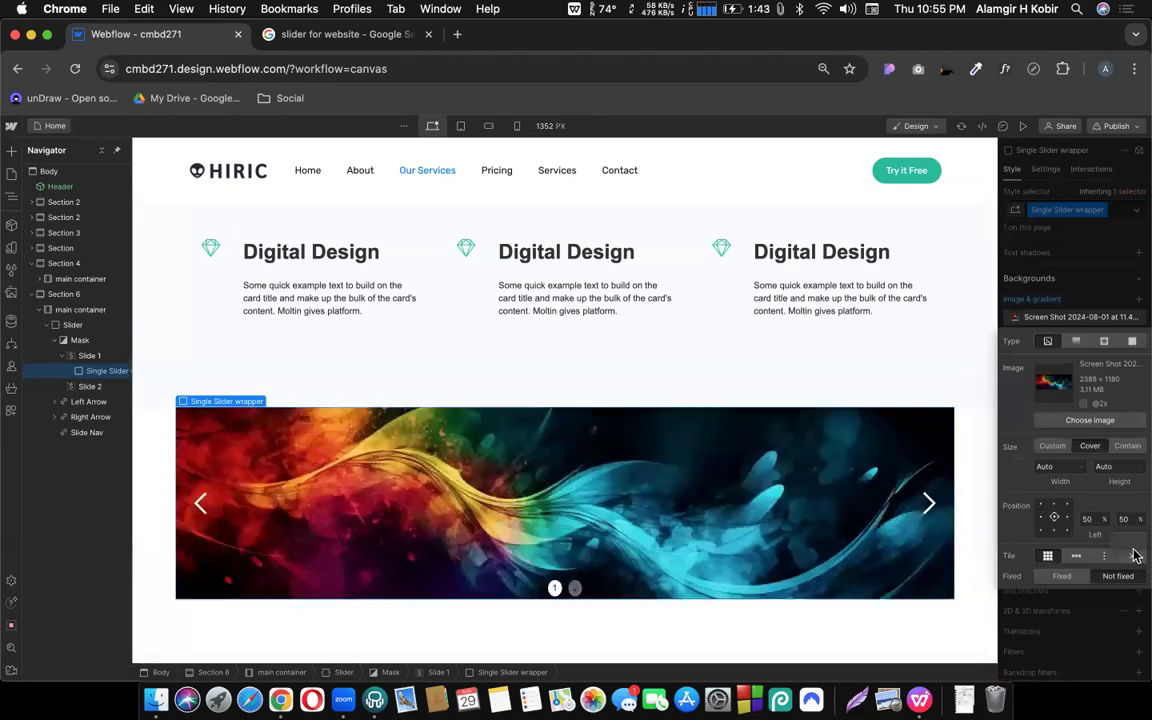
pyautogui.click(1081, 301)
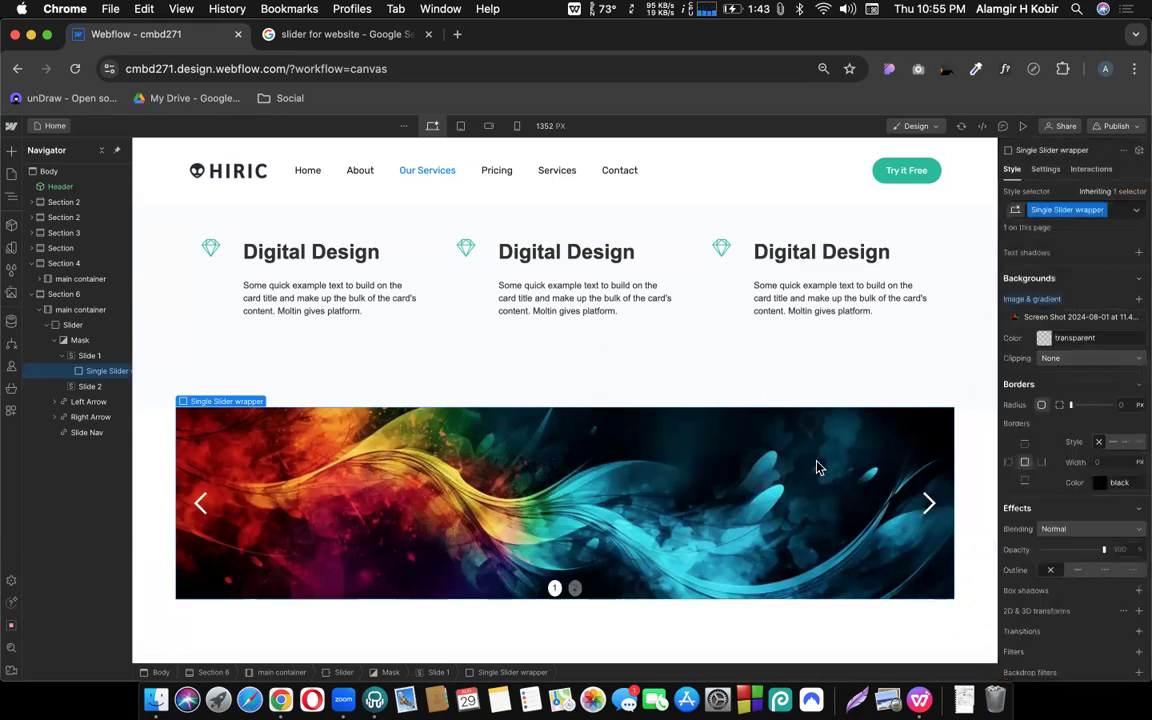
pyautogui.click(576, 589)
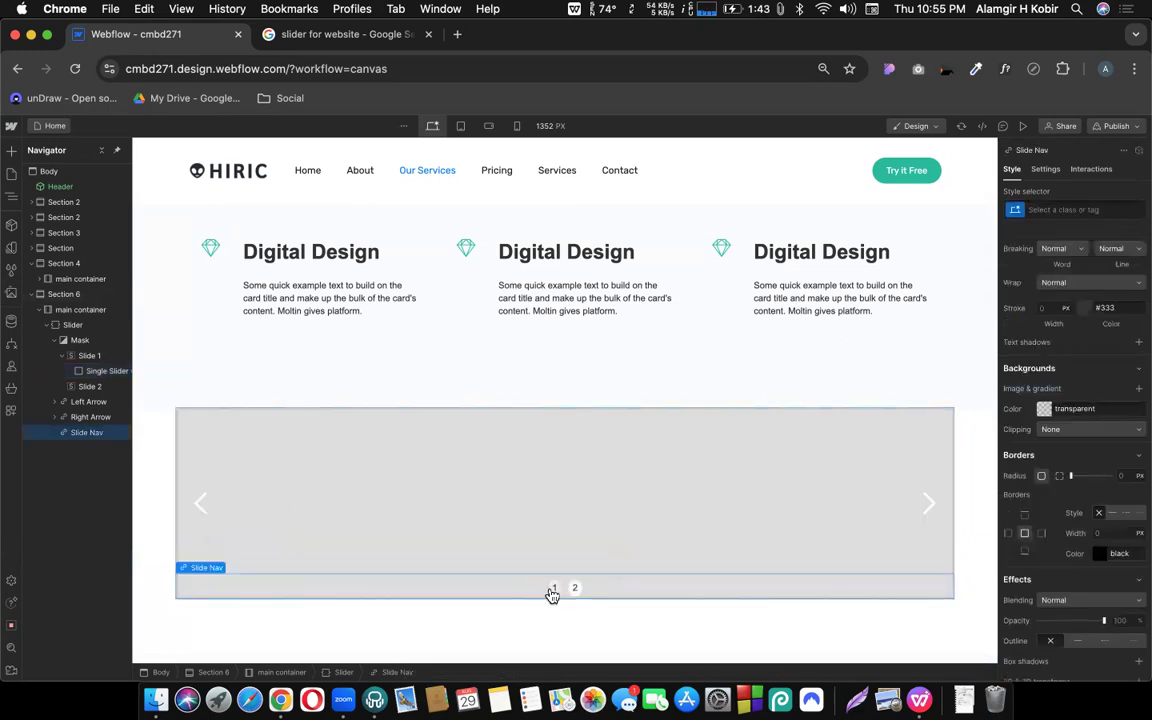
pyautogui.click(552, 590)
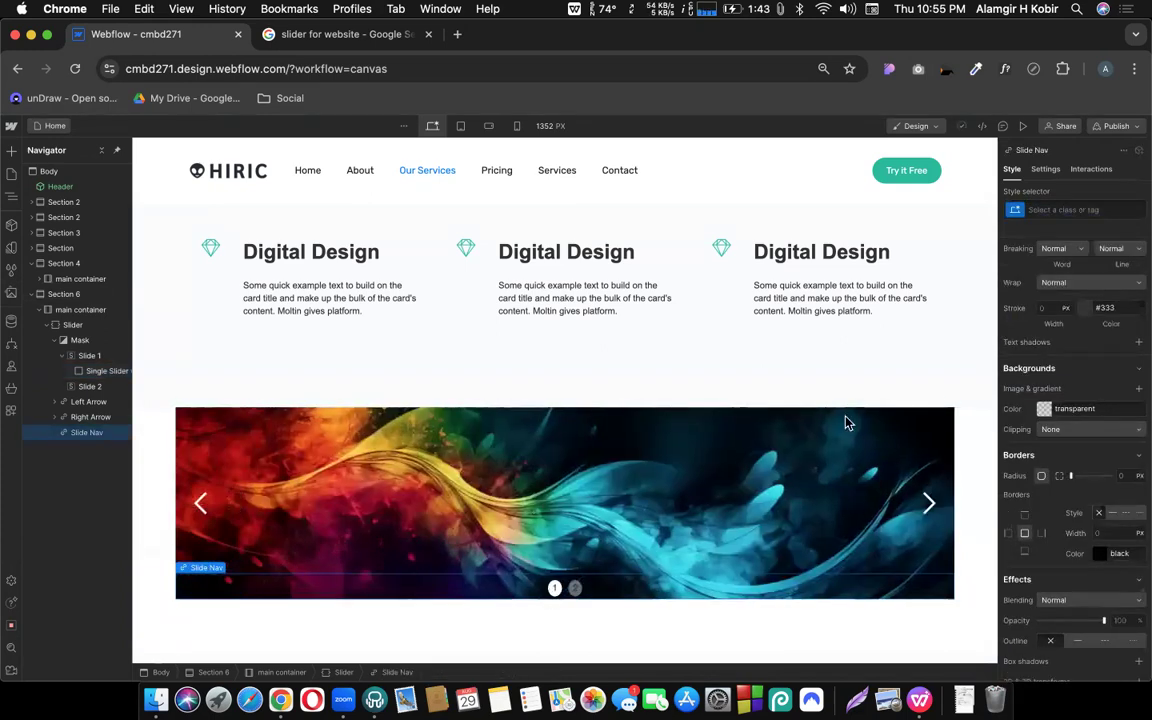
# Try the Cross Fade animation on the Slider and switch slides on the canvas to test it
pyautogui.click(80, 325)
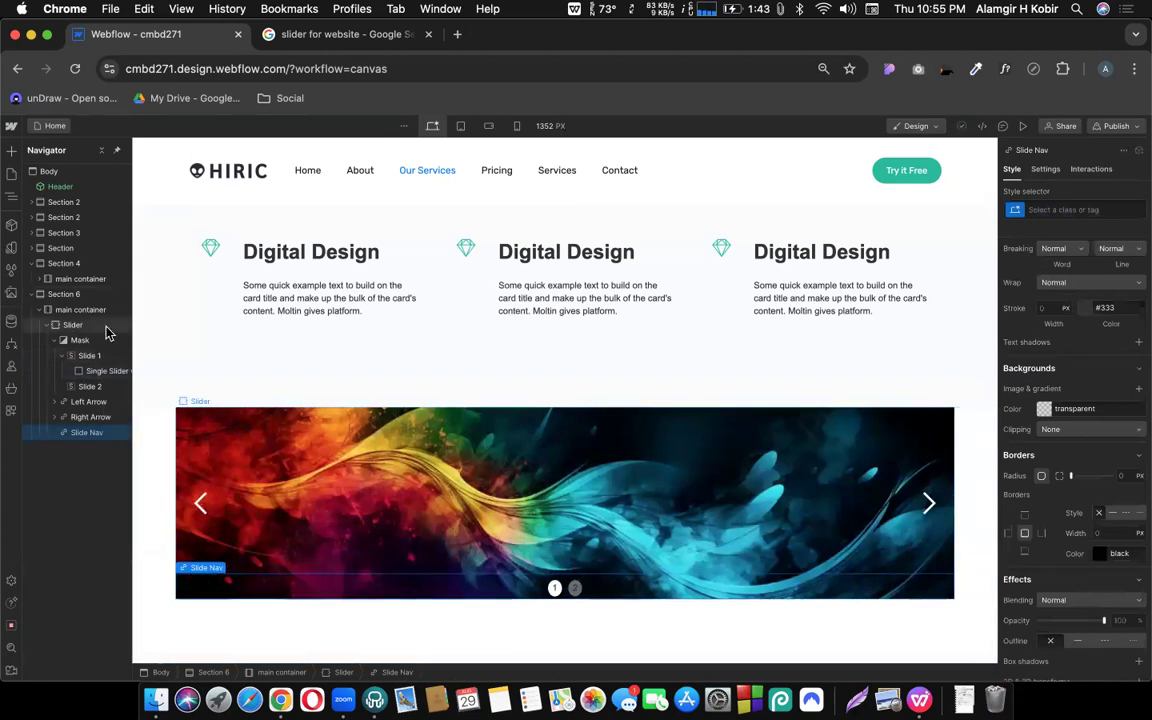
pyautogui.click(1045, 170)
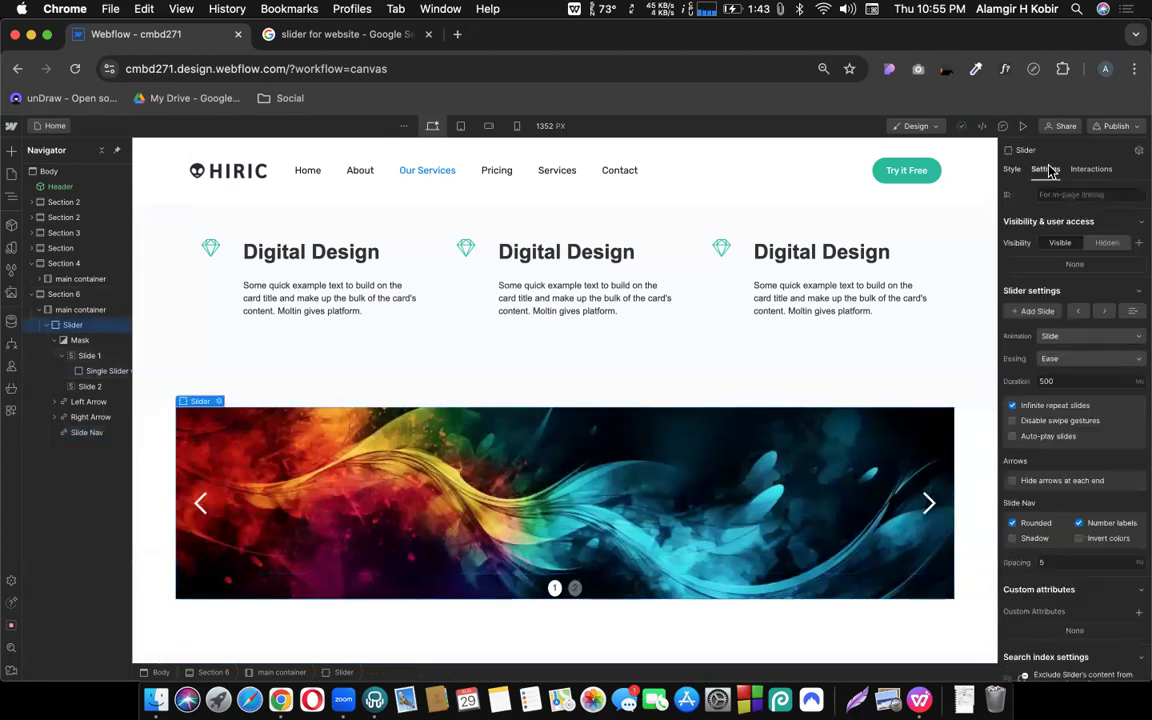
pyautogui.click(1062, 337)
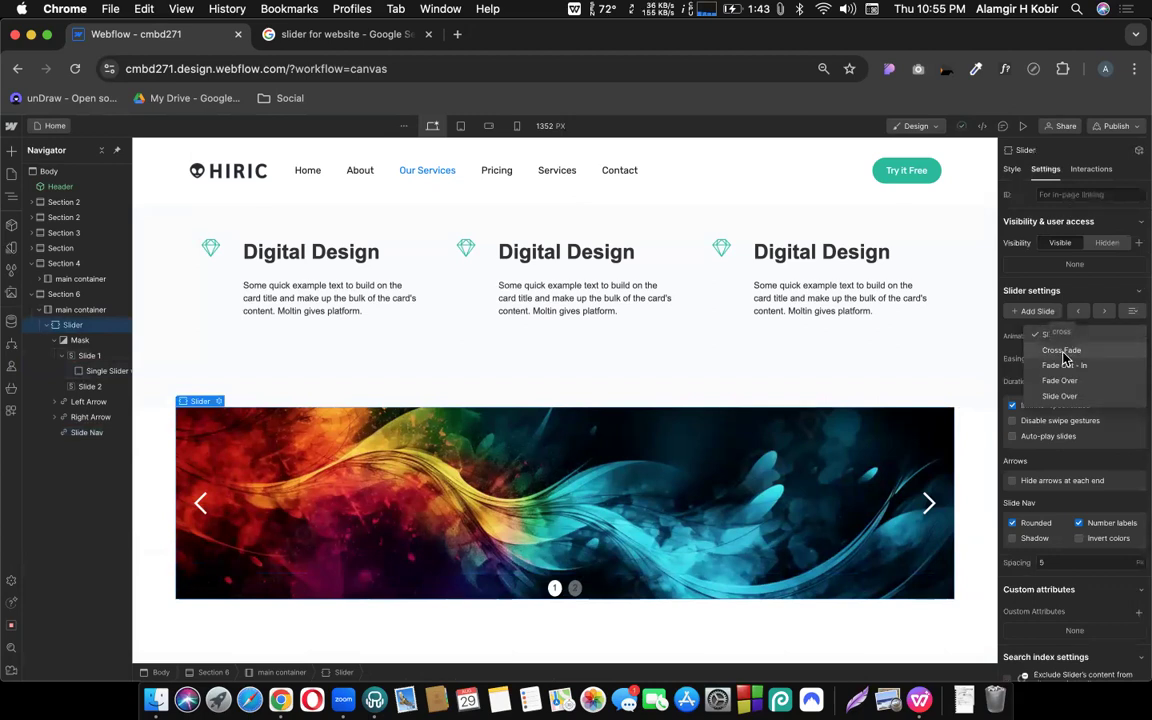
pyautogui.click(1062, 352)
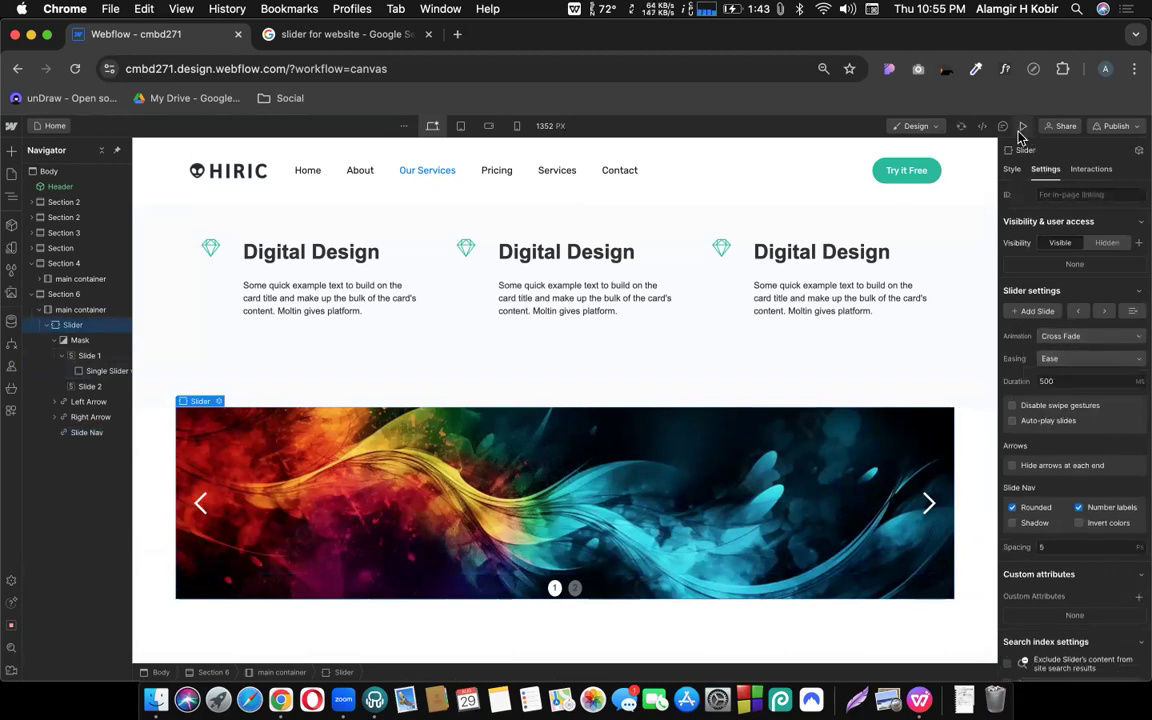
pyautogui.click(576, 595)
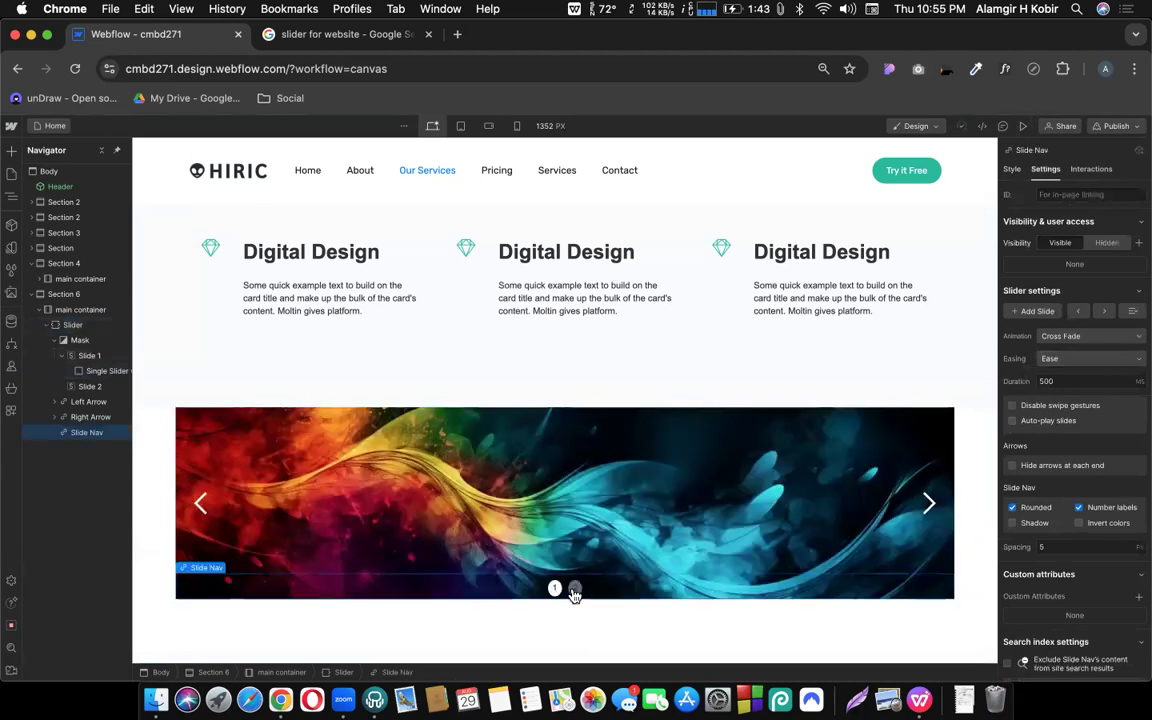
pyautogui.click(575, 594)
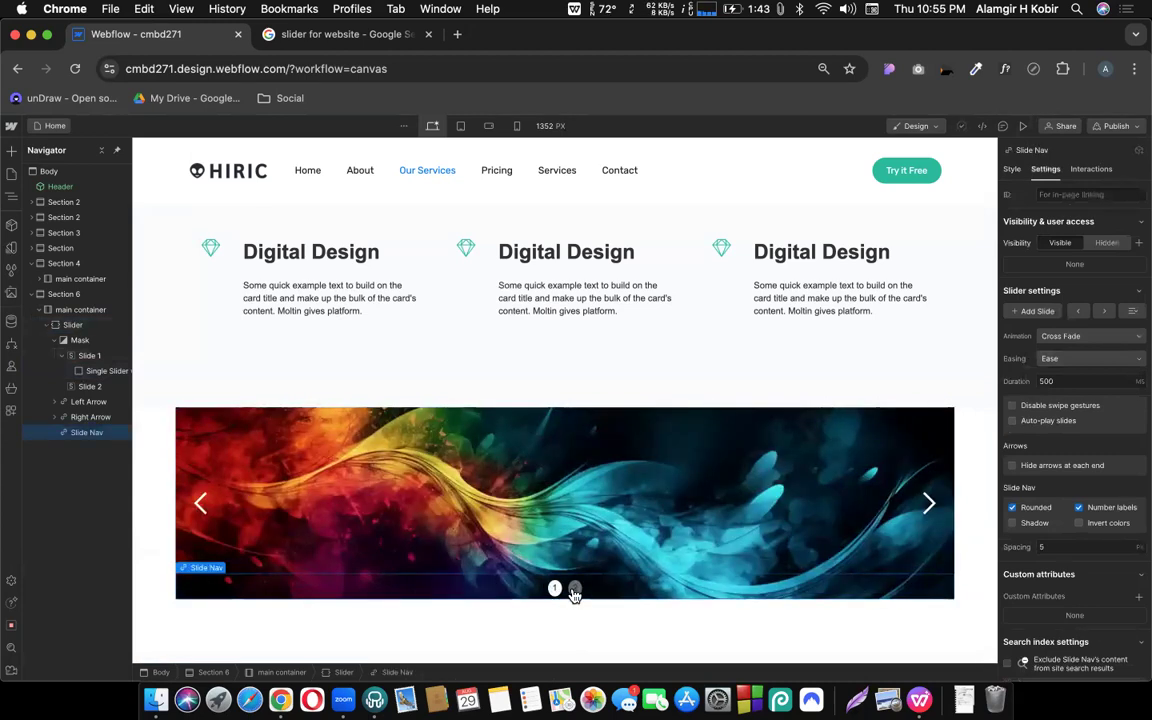
pyautogui.click(575, 594)
# Try the Fade Out - In animation on the Slider and switch slides to test it
pyautogui.click(1062, 336)
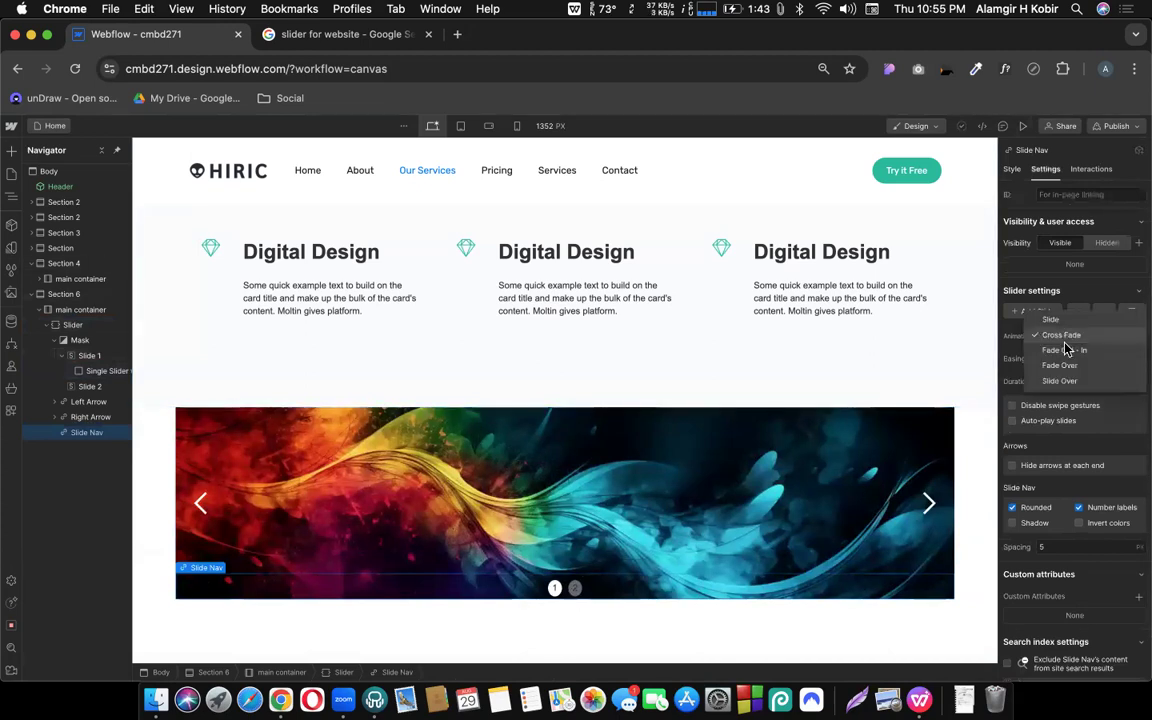
pyautogui.click(1064, 350)
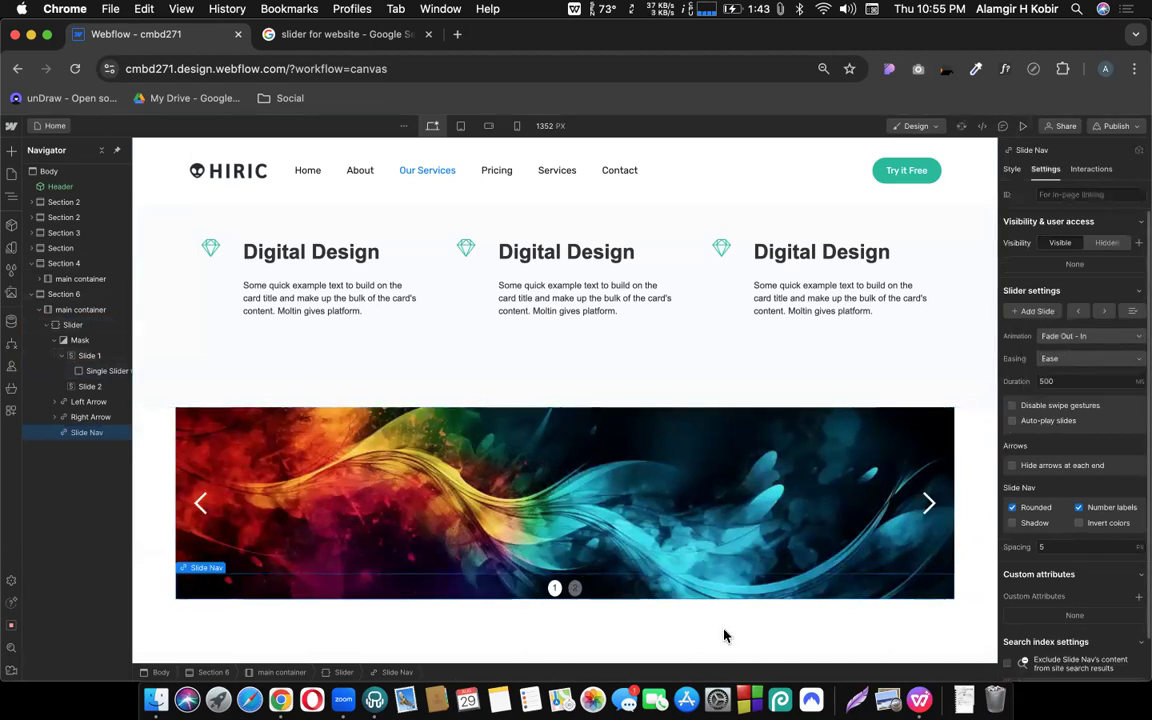
pyautogui.click(577, 594)
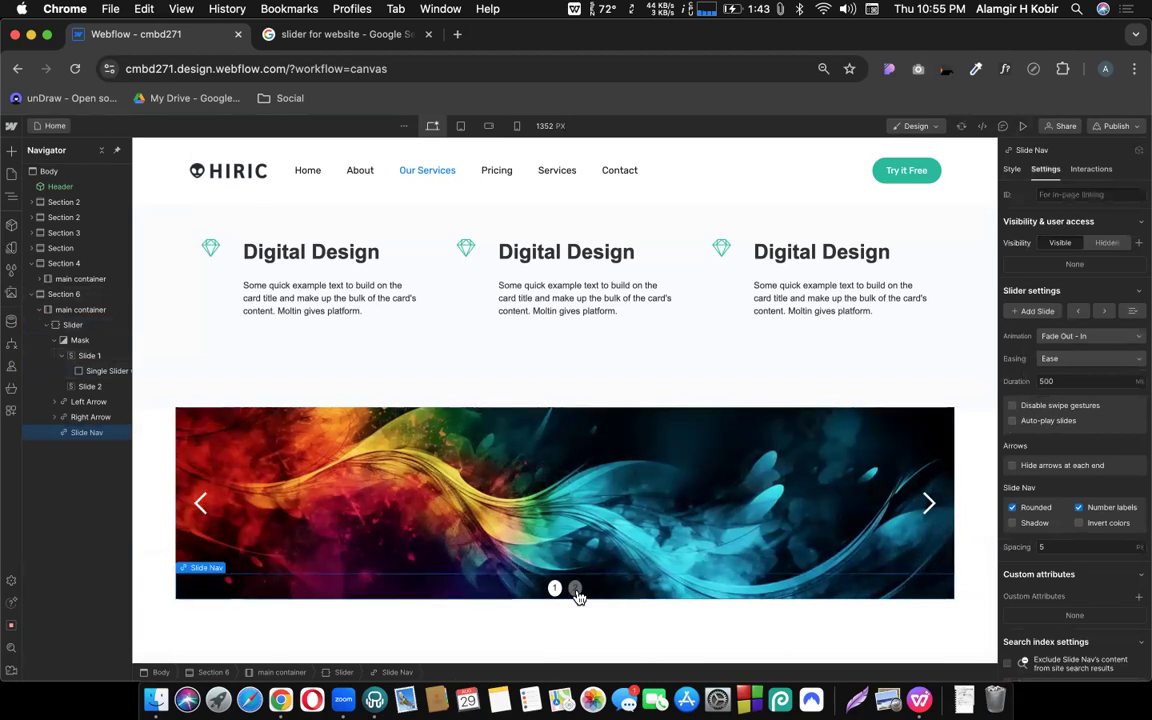
# Try the Fade Over animation, testing it with the slider's next arrow in page preview, and return to the canvas
pyautogui.click(1062, 342)
pyautogui.click(1060, 358)
pyautogui.hotkey('shift', 'p')
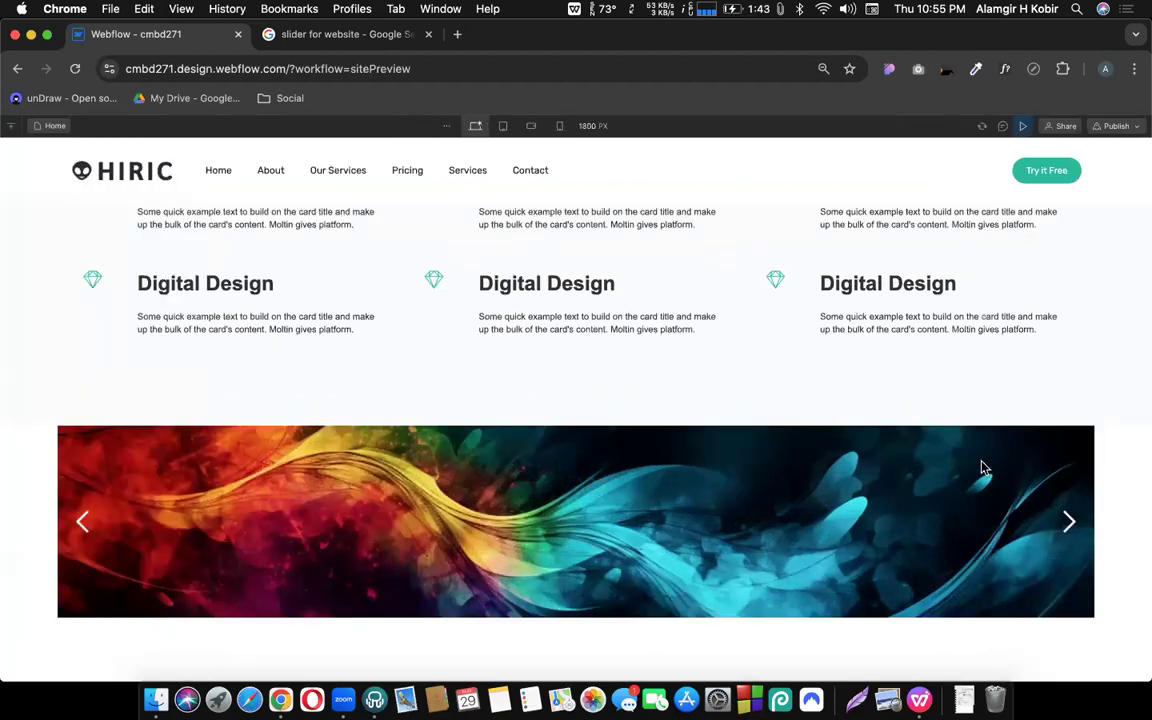
pyautogui.click(1063, 521)
pyautogui.click(1064, 521)
pyautogui.click(1064, 521)
pyautogui.click(1064, 521)
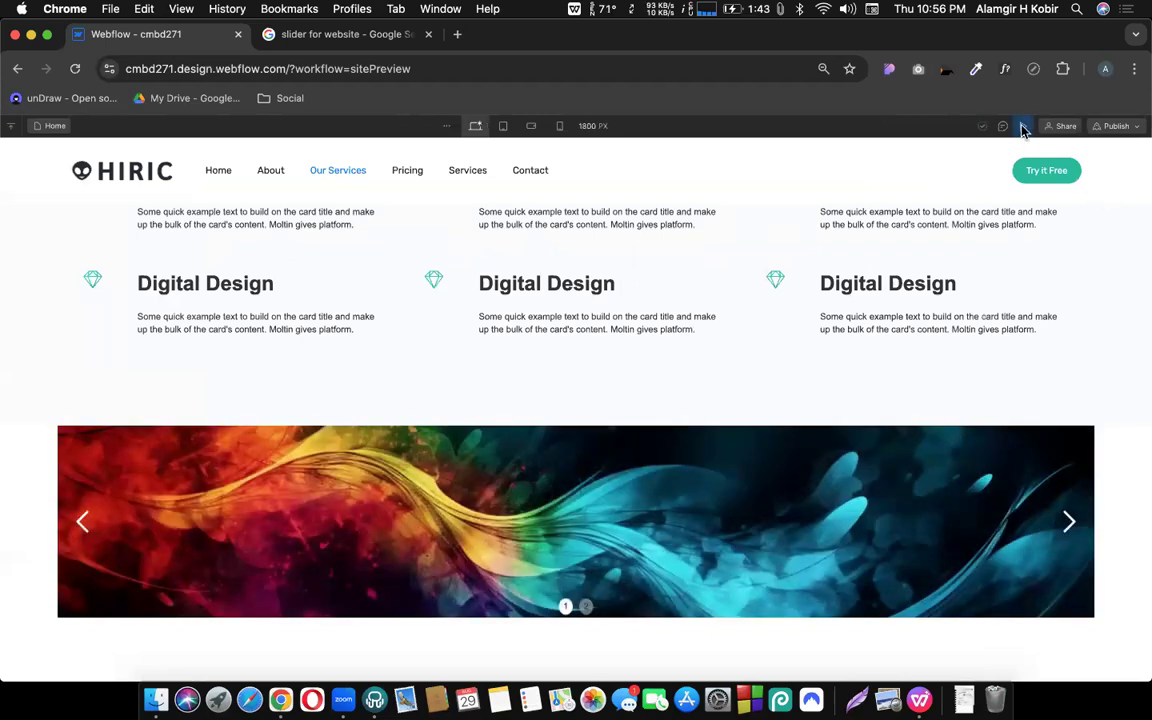
pyautogui.click(1022, 127)
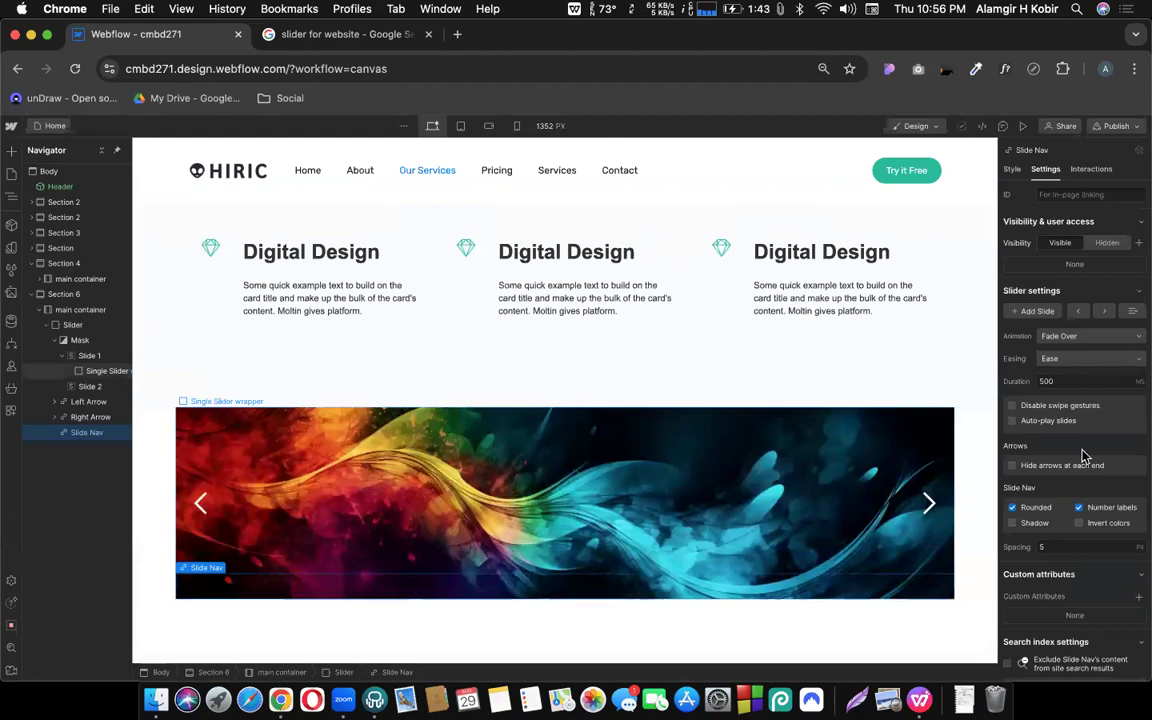
# Set the slider's animation to Slide Over and test both arrows in page preview before returning to the canvas
pyautogui.click(1062, 340)
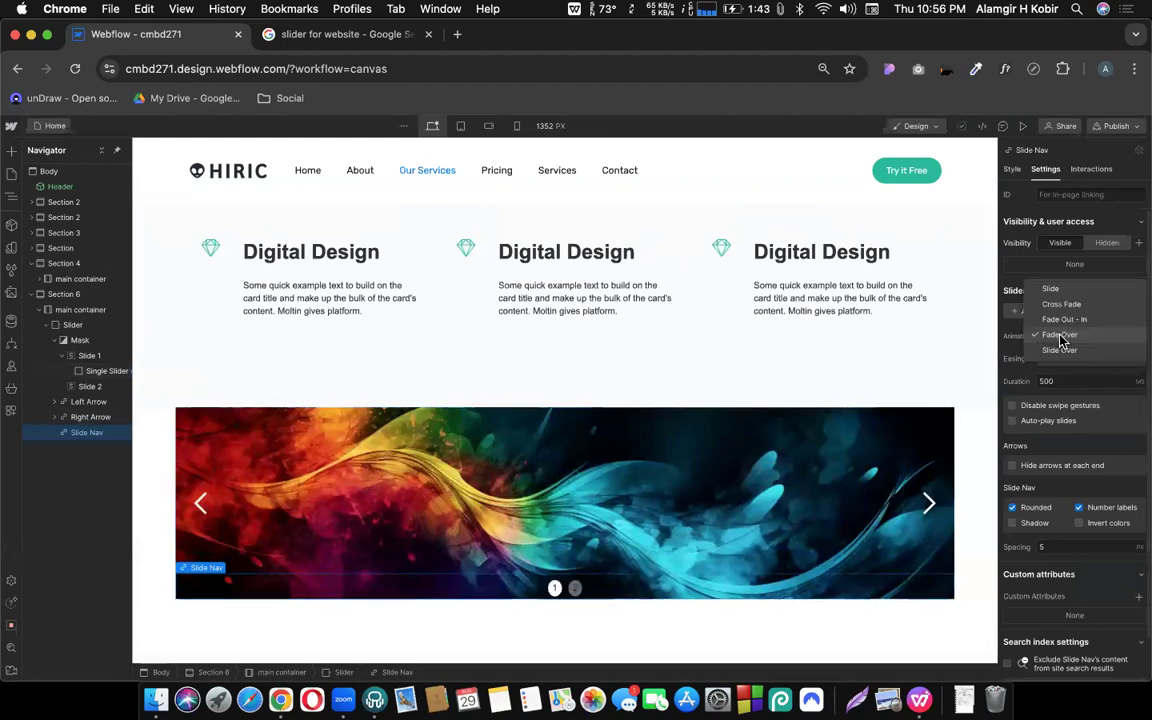
pyautogui.click(1060, 335)
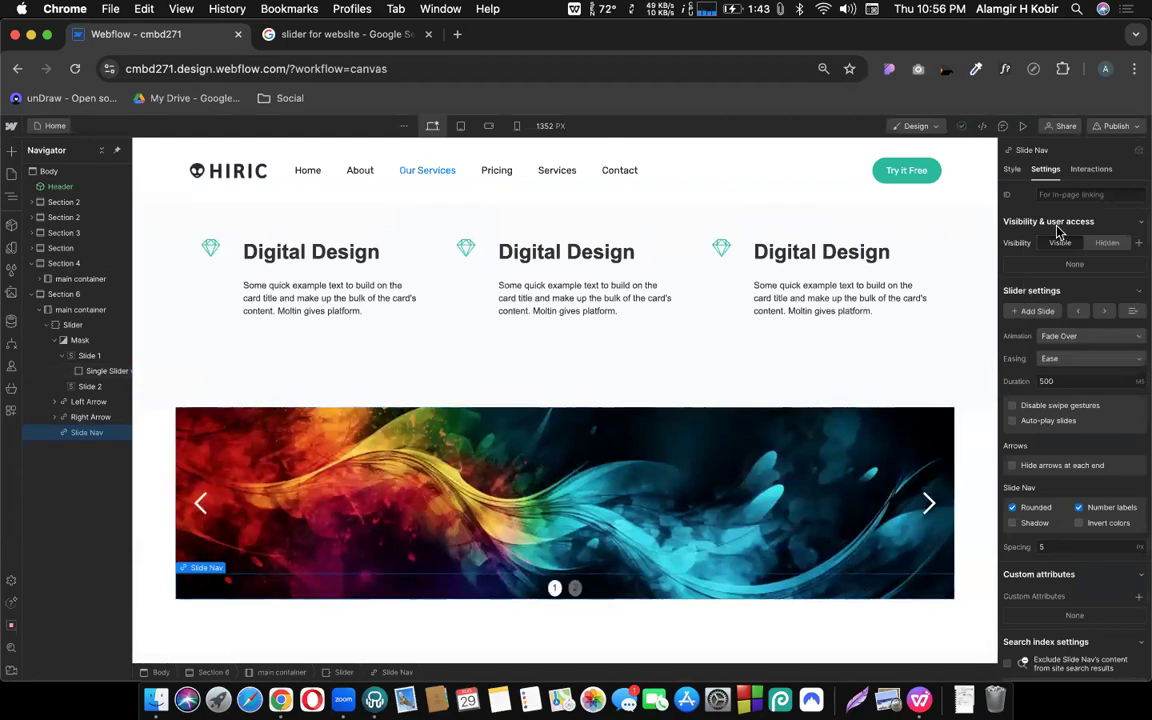
pyautogui.click(1022, 127)
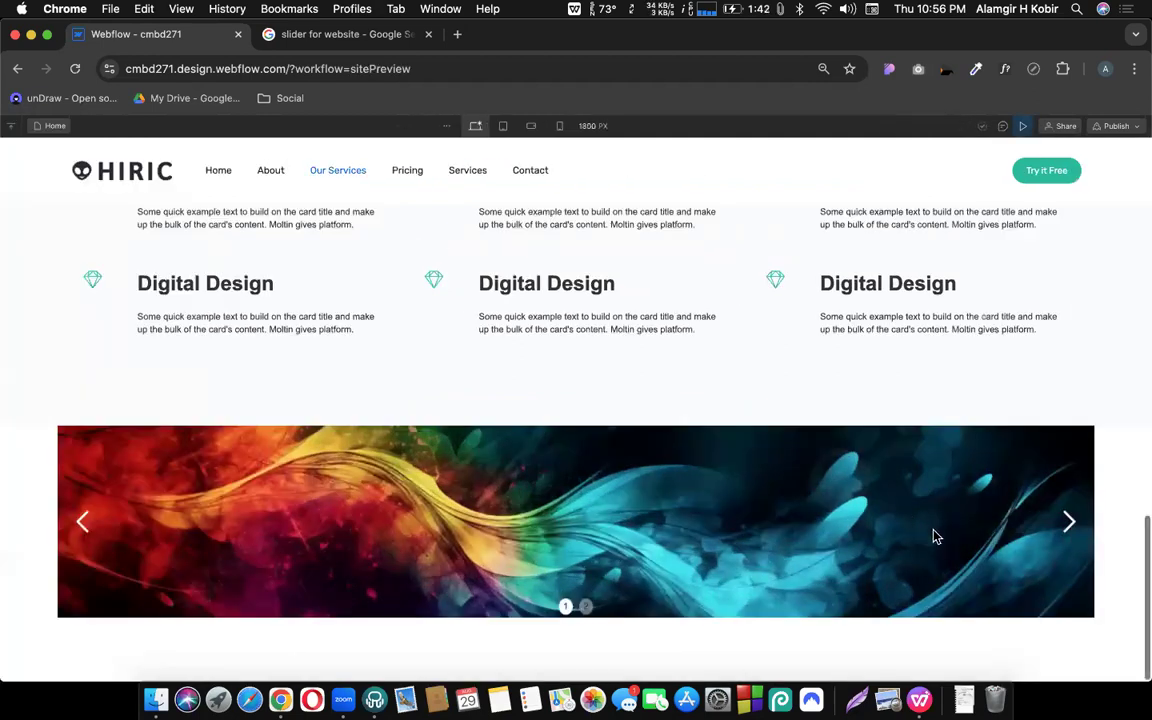
pyautogui.click(1067, 521)
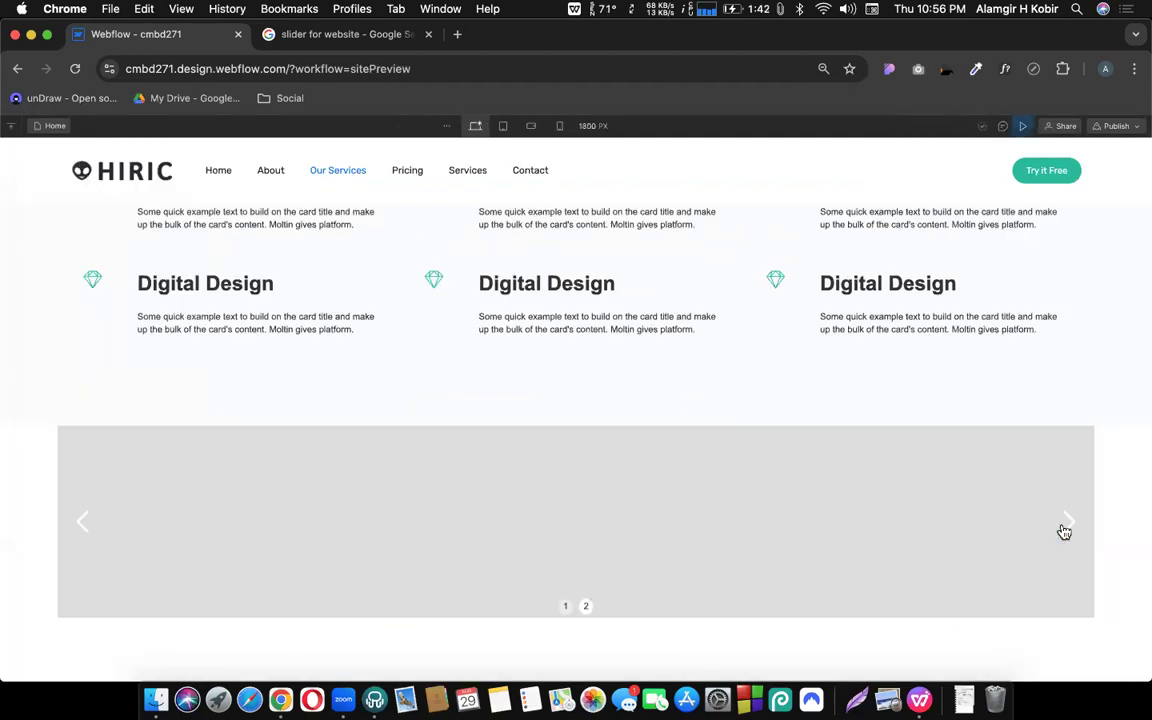
pyautogui.click(81, 522)
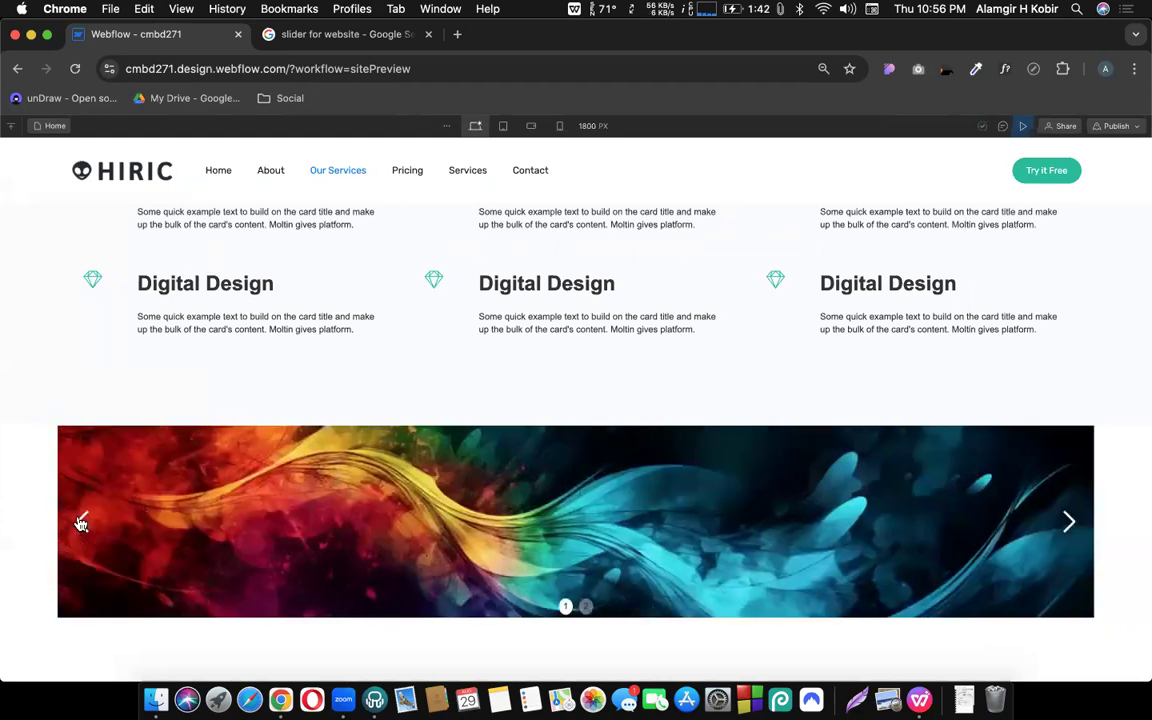
pyautogui.click(1022, 127)
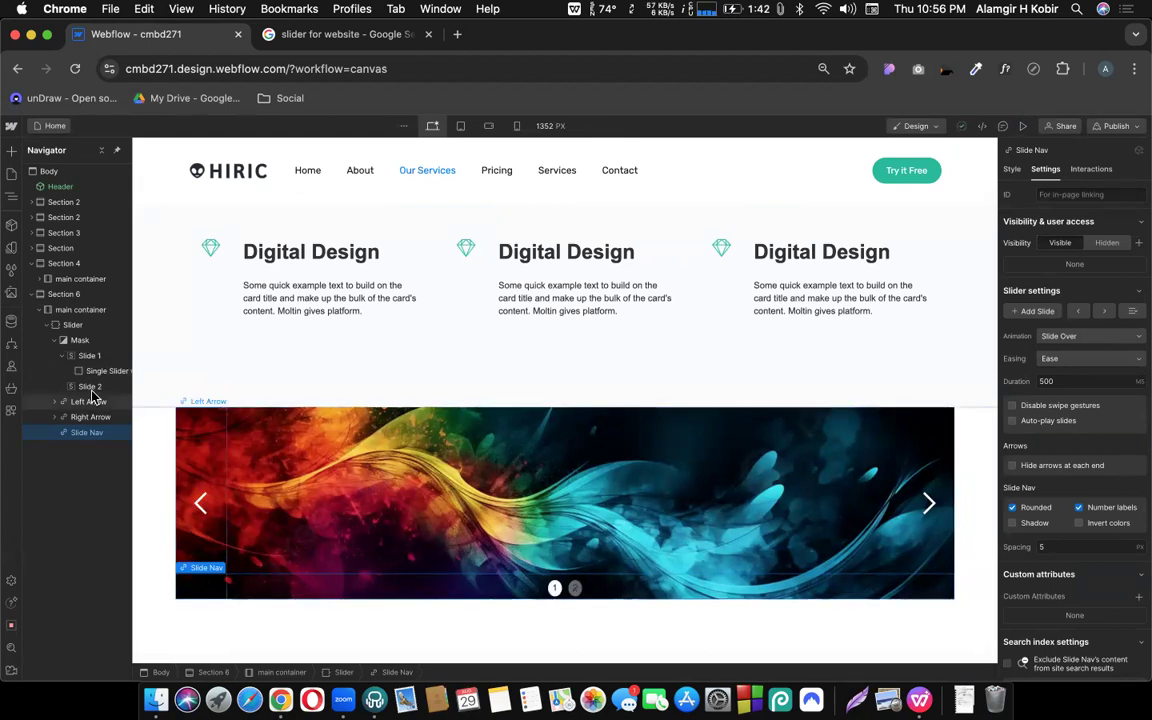
# Display the second slide of the Slider on the canvas and add a Div Block inside it
pyautogui.click(224, 412)
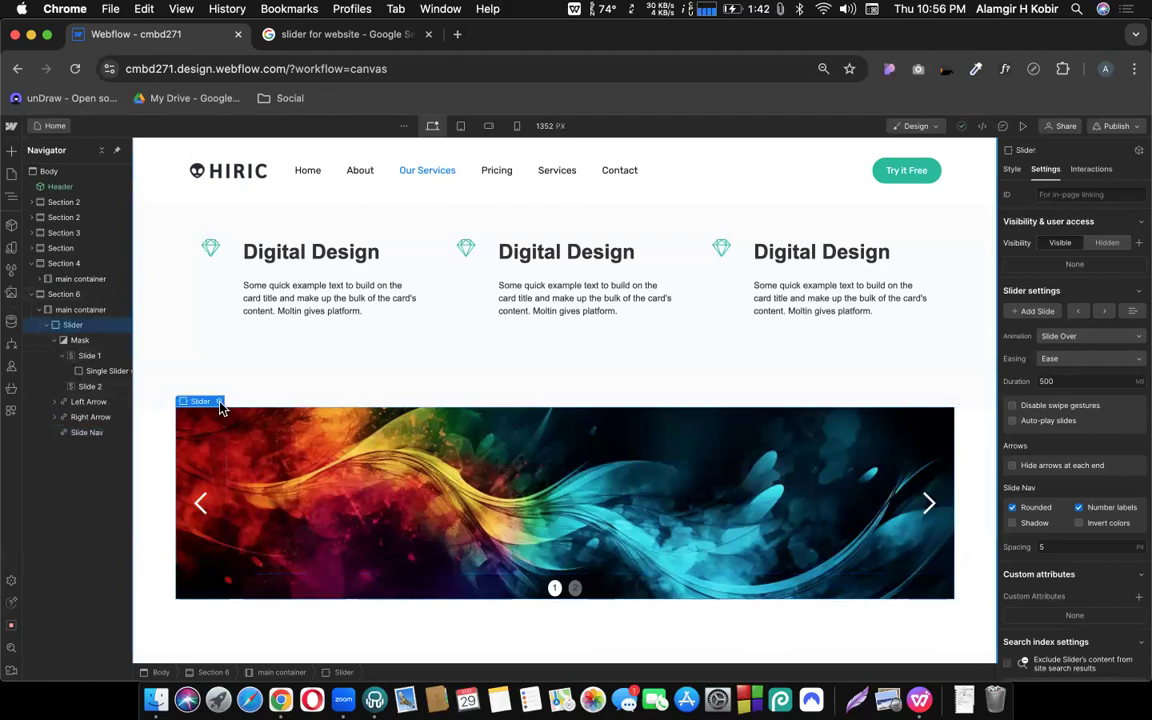
pyautogui.doubleClick(256, 453)
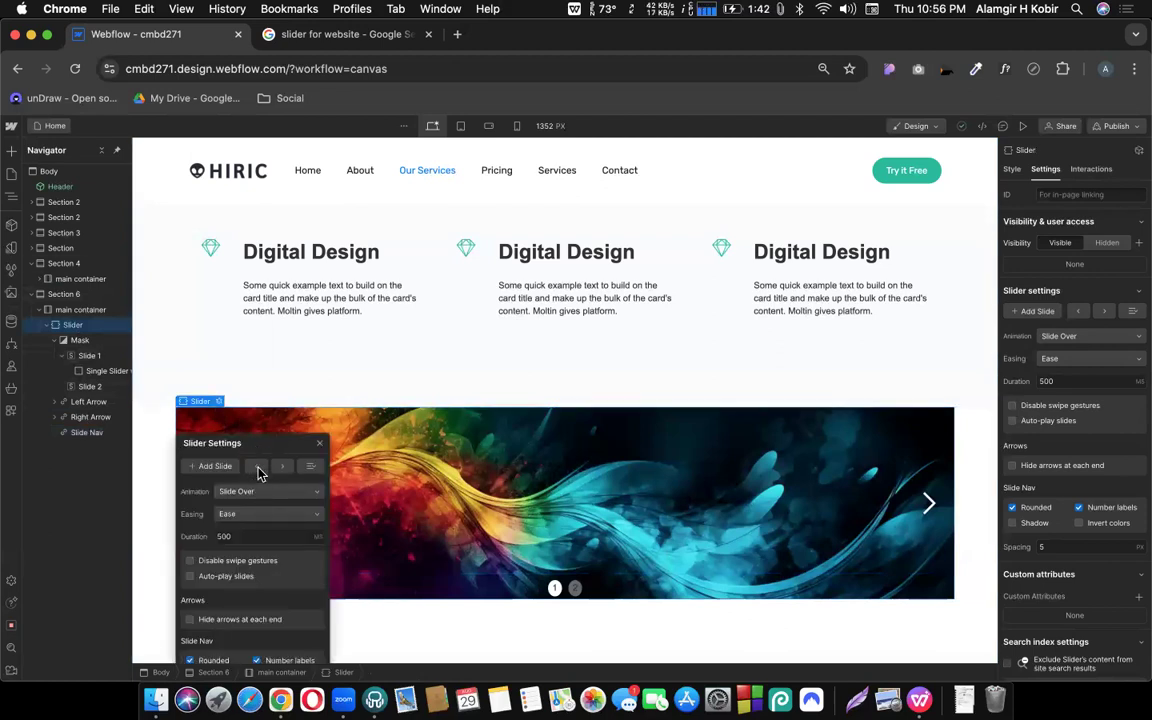
pyautogui.click(281, 467)
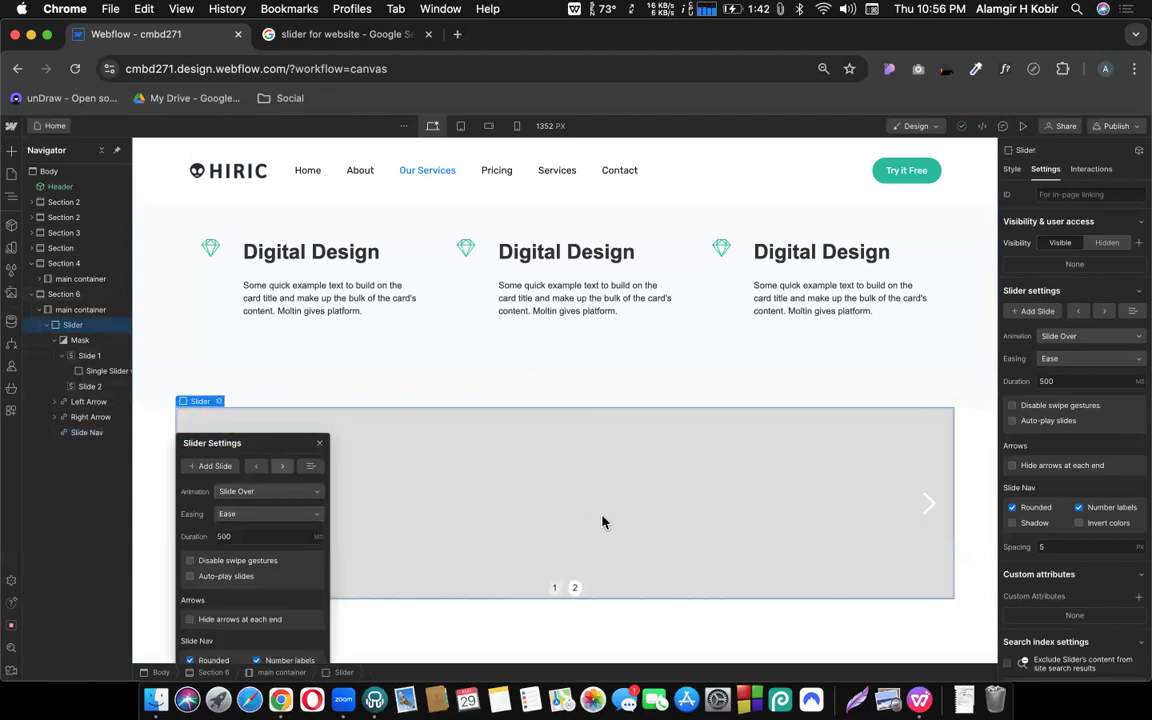
pyautogui.click(483, 486)
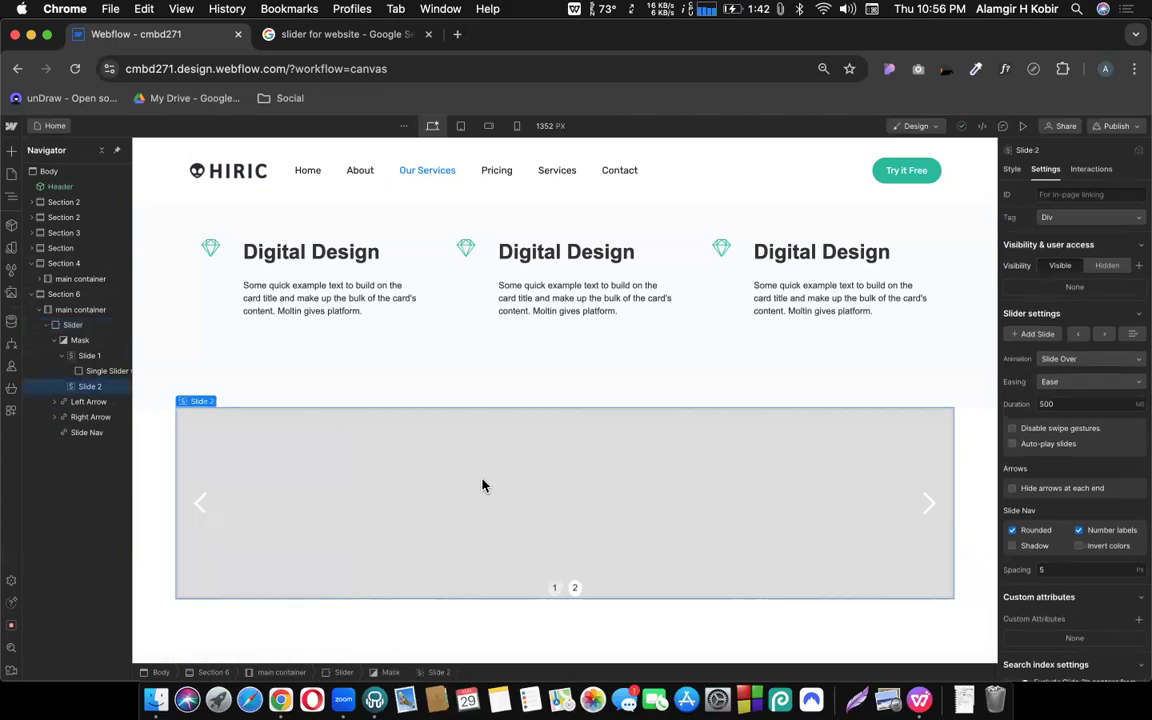
pyautogui.press('super+k')
pyautogui.write('di')
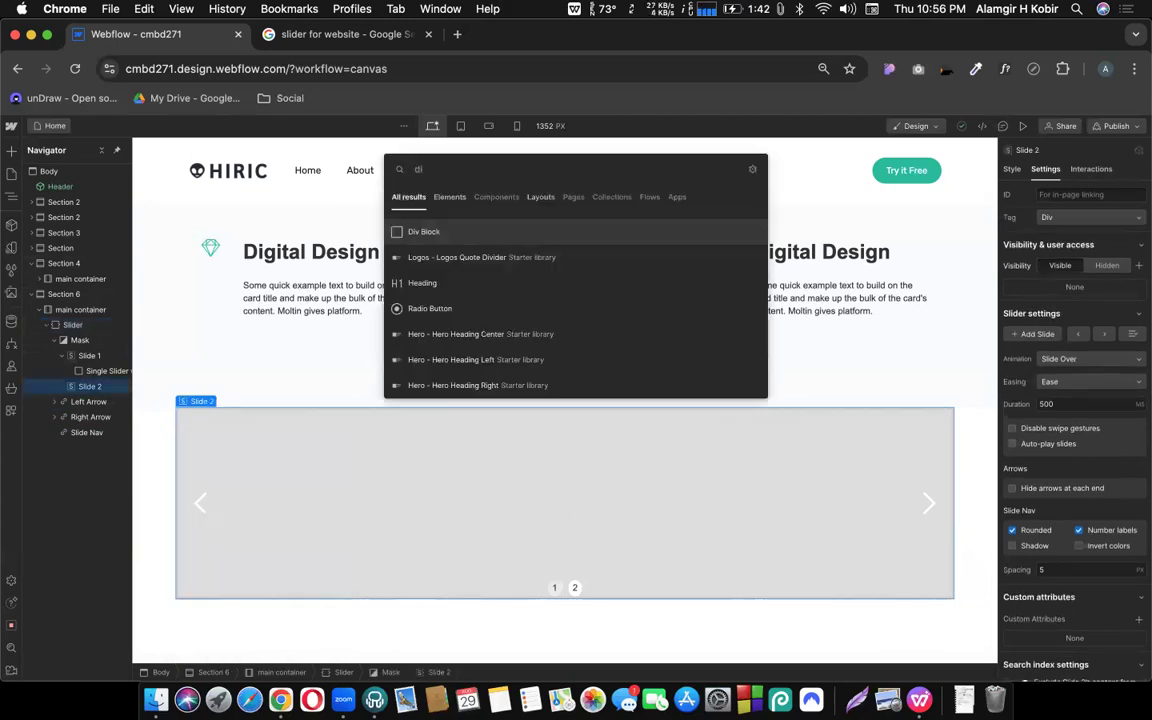
pyautogui.press('Return')
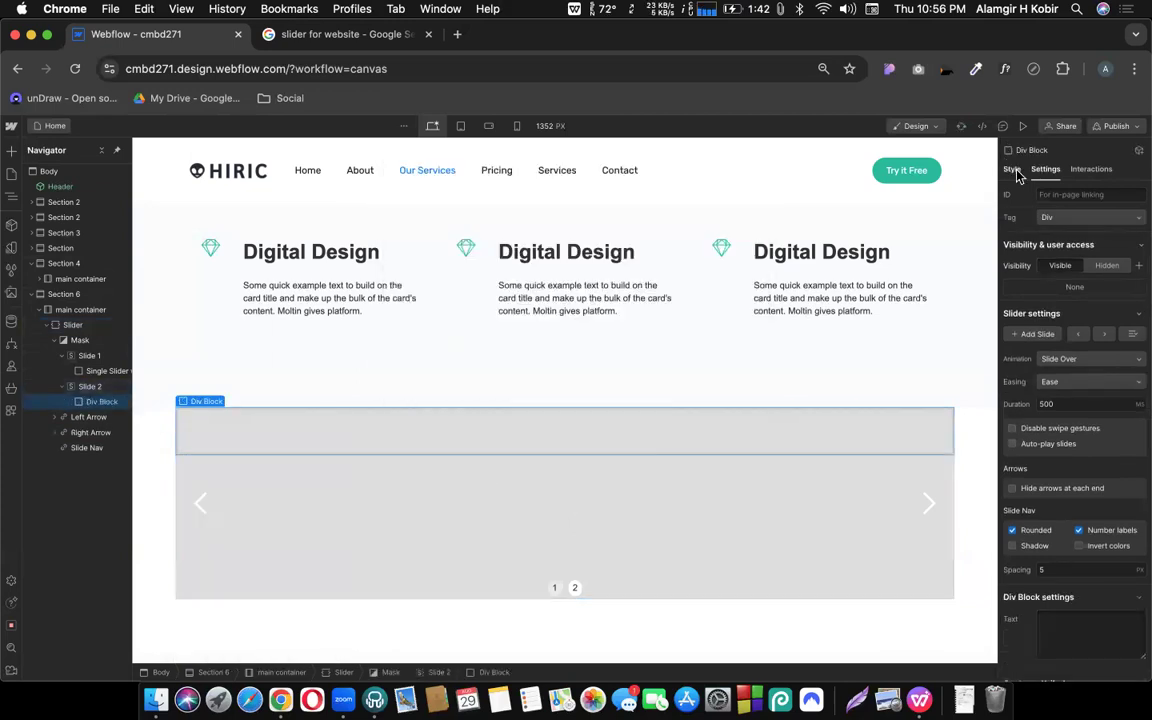
# Give the new div block in Slide 2 the existing Single Slider wrapper class plus a combo class named 2
pyautogui.click(1013, 169)
pyautogui.click(1059, 209)
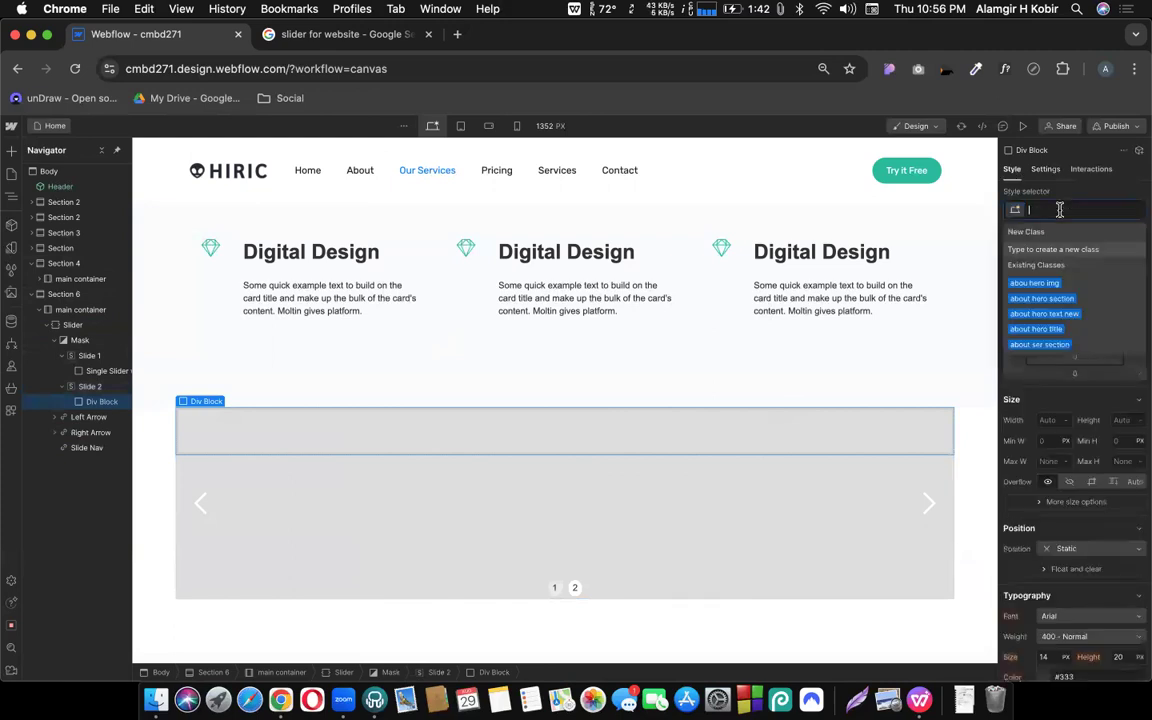
pyautogui.write('sing')
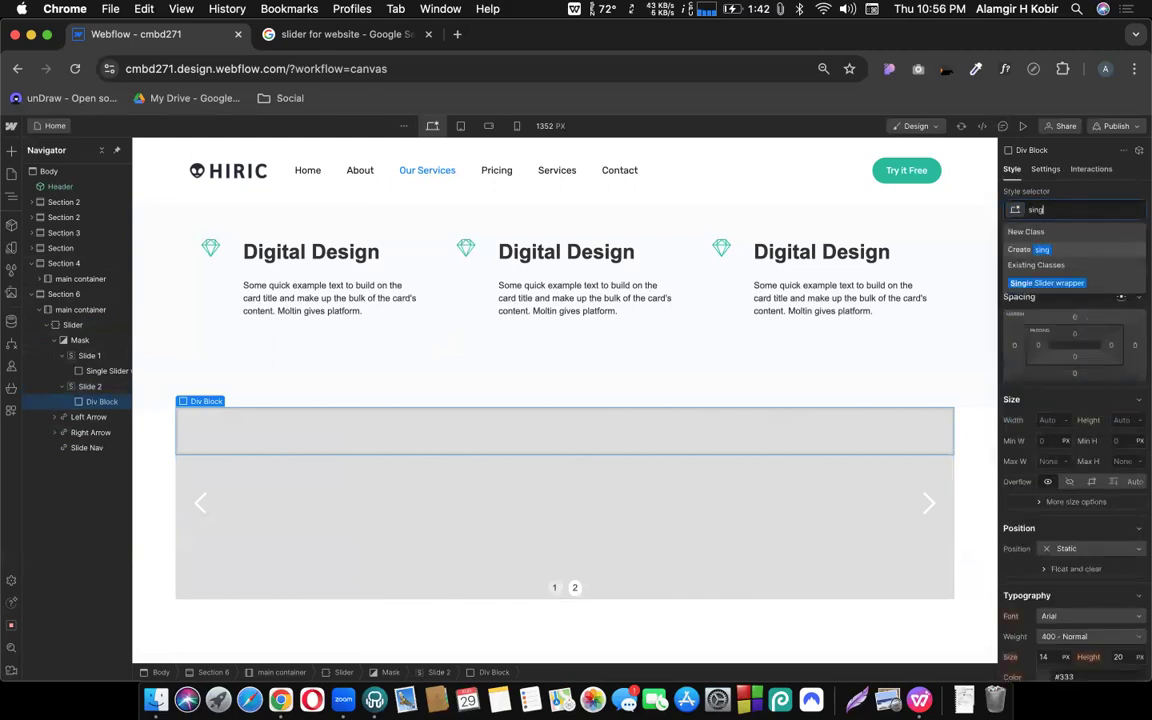
pyautogui.click(1047, 283)
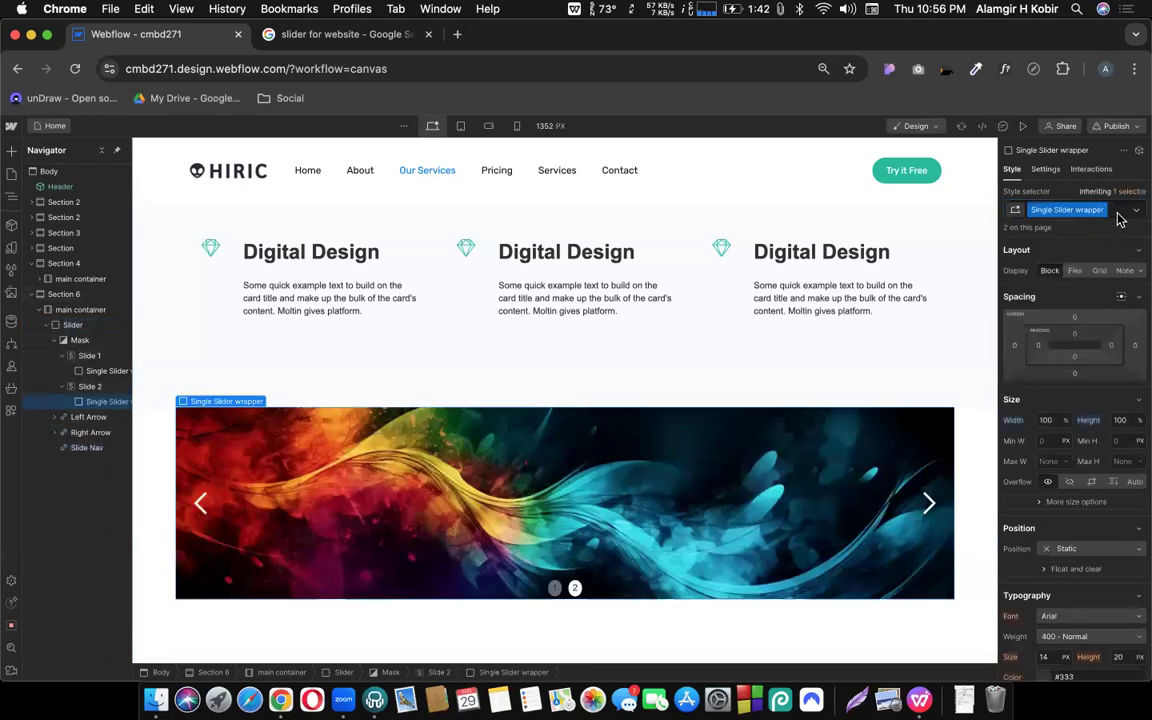
pyautogui.click(1120, 219)
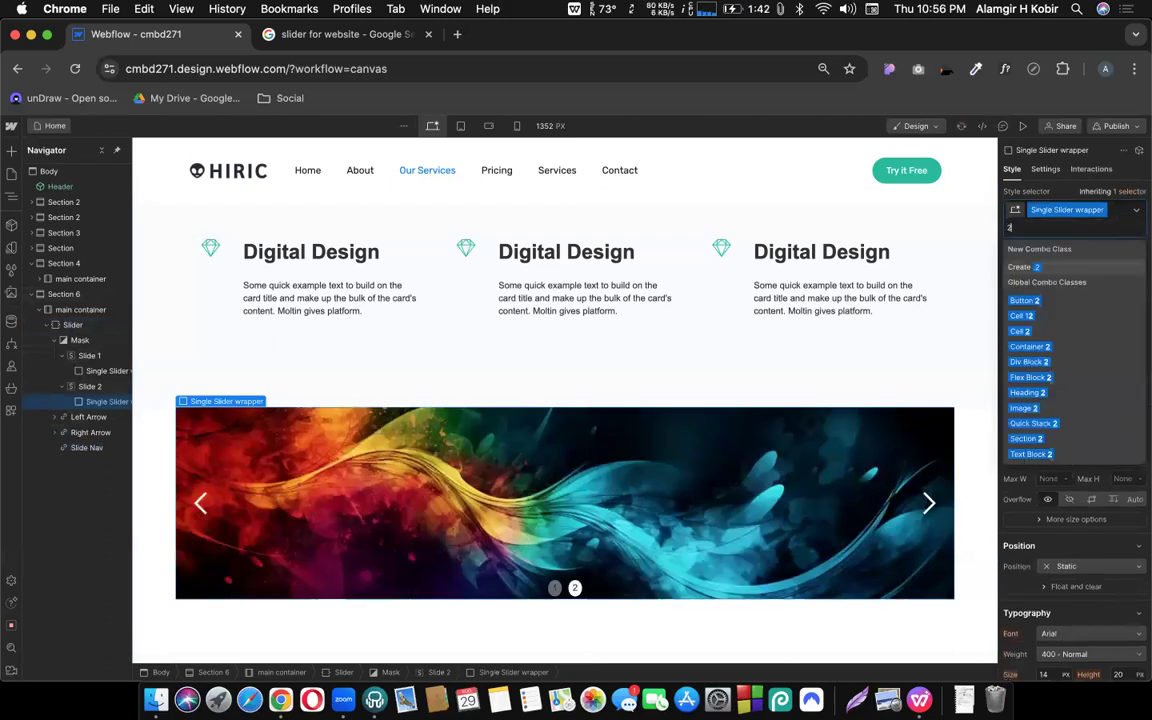
pyautogui.write('2')
pyautogui.press('Return')
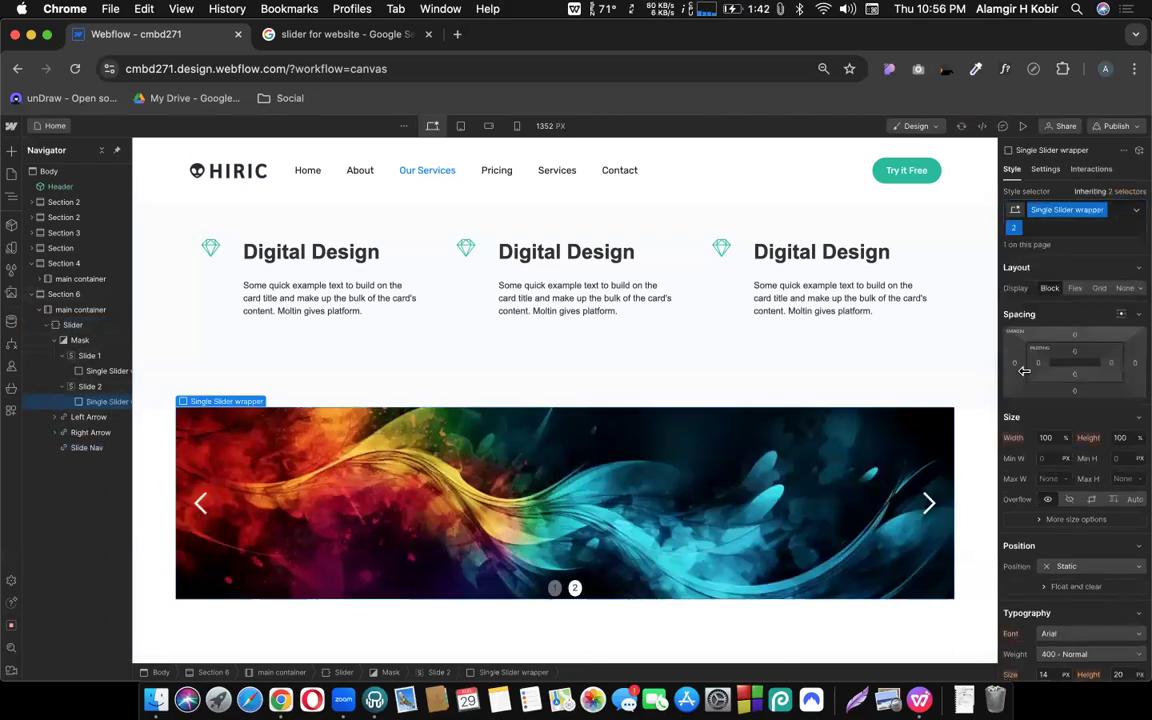
# Replace the background image of Slide 2's wrapper with the bg-home (1).jpg asset
pyautogui.scroll(-10, 1055, 450)
pyautogui.scroll(-1, 1055, 452)
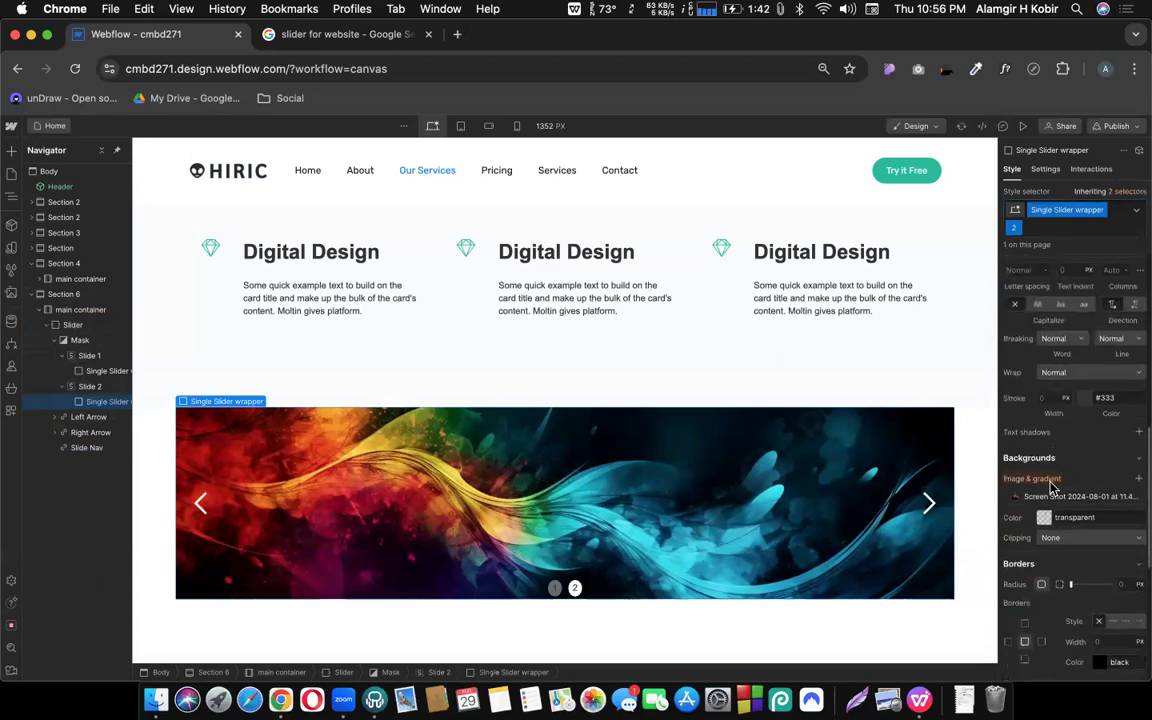
pyautogui.click(1045, 498)
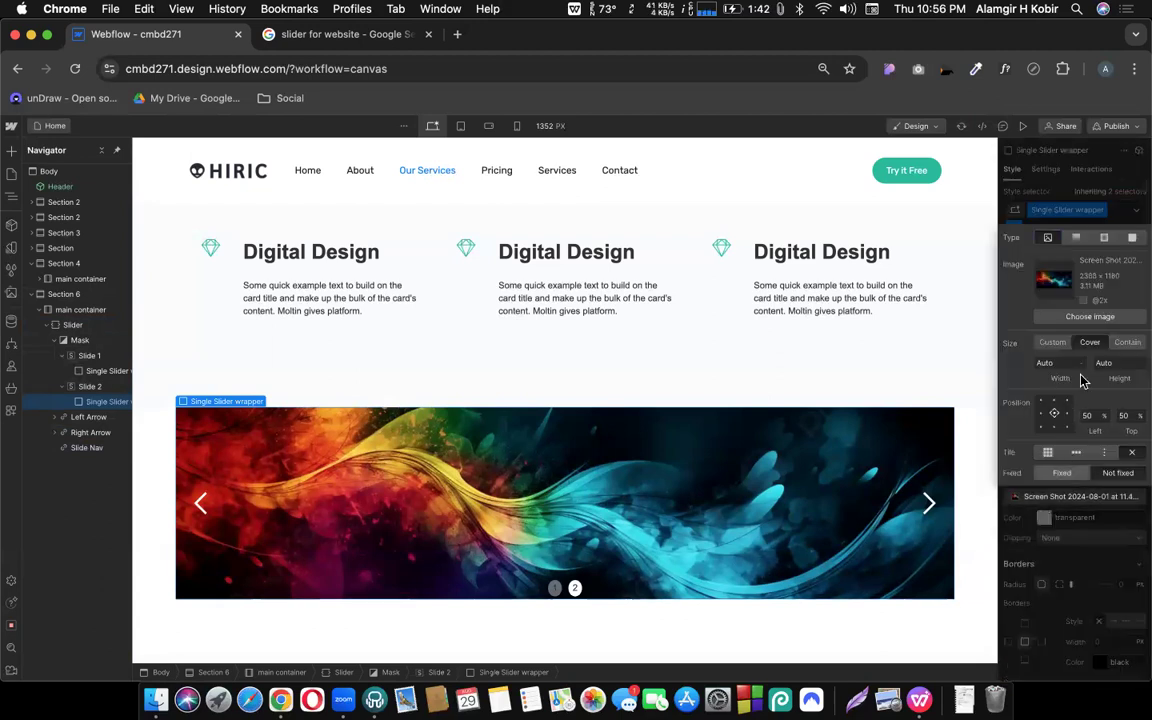
pyautogui.click(1088, 318)
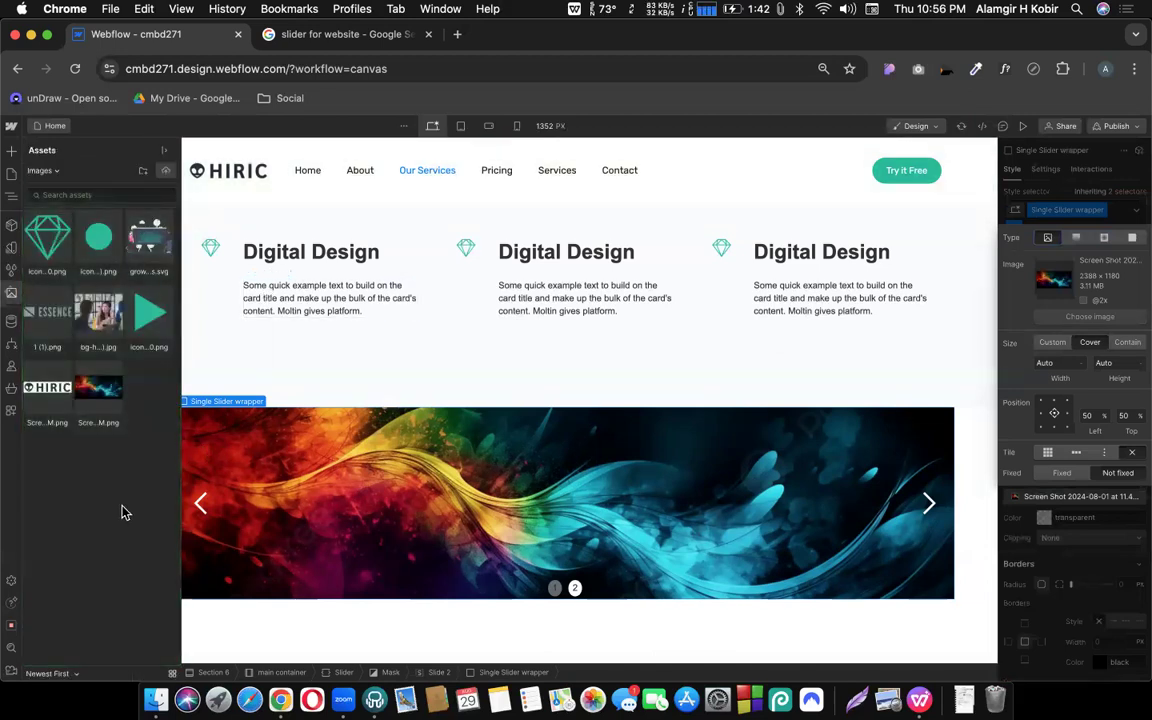
pyautogui.click(100, 313)
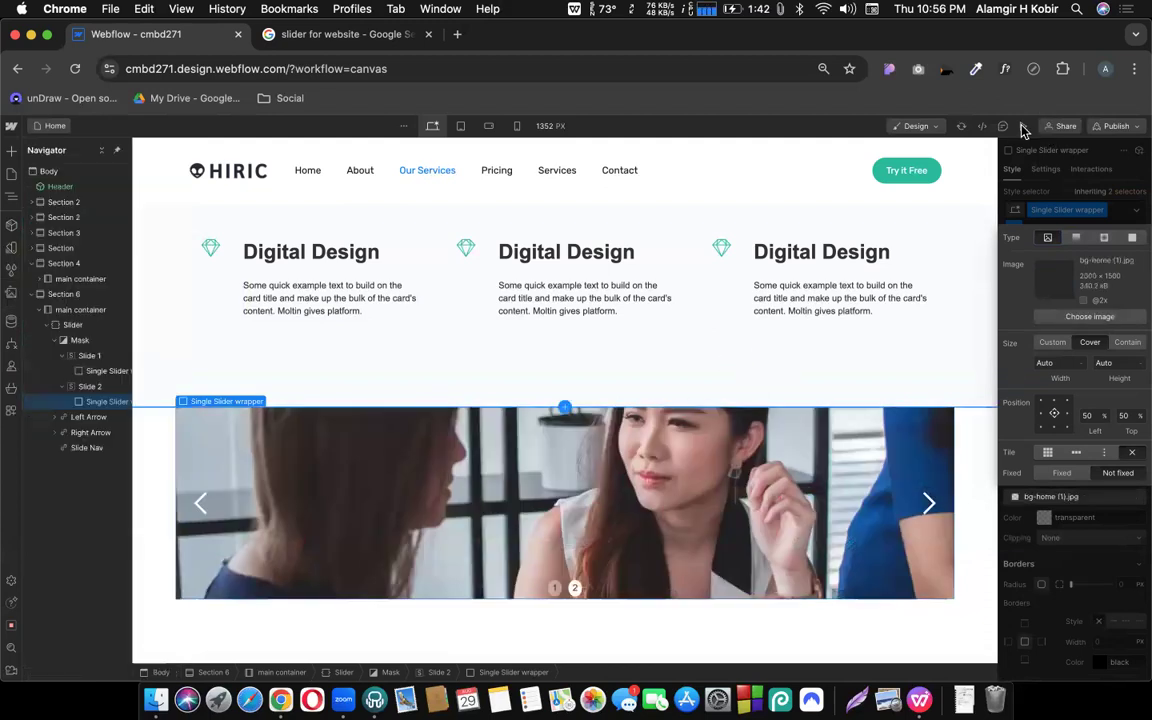
# Test the slider's next arrow repeatedly in page preview and return to the canvas
pyautogui.click(1022, 127)
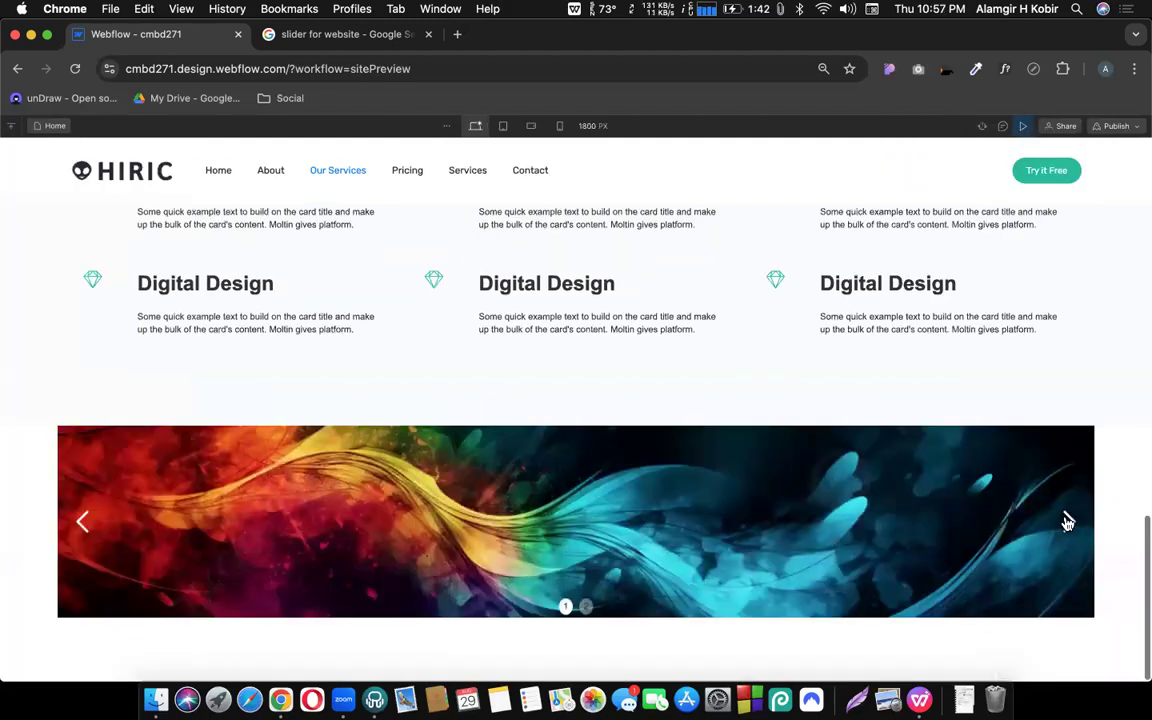
pyautogui.click(1068, 522)
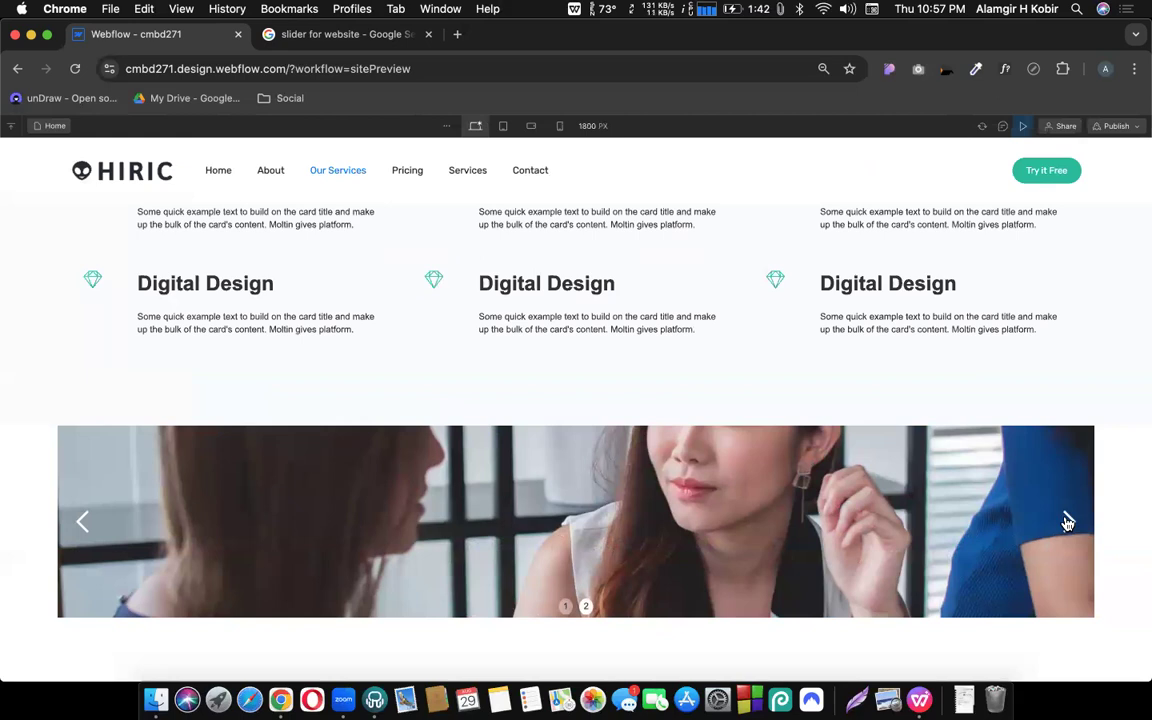
pyautogui.click(1068, 522)
pyautogui.click(1068, 522)
pyautogui.click(1068, 522)
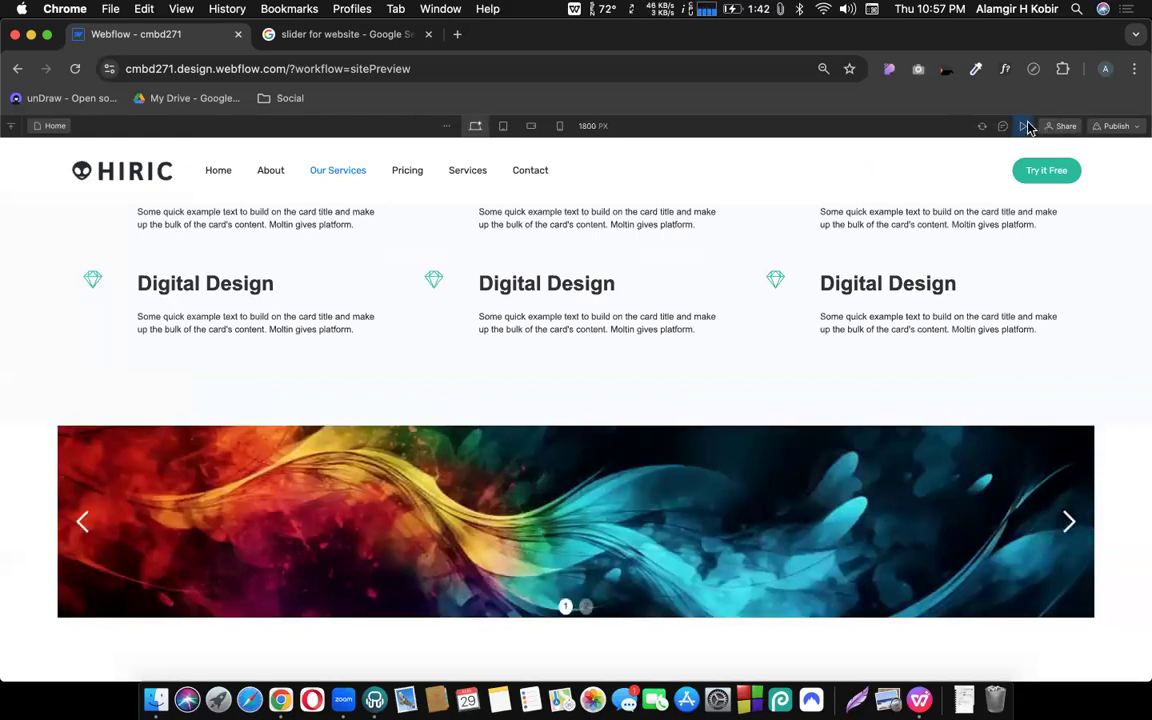
pyautogui.click(1025, 127)
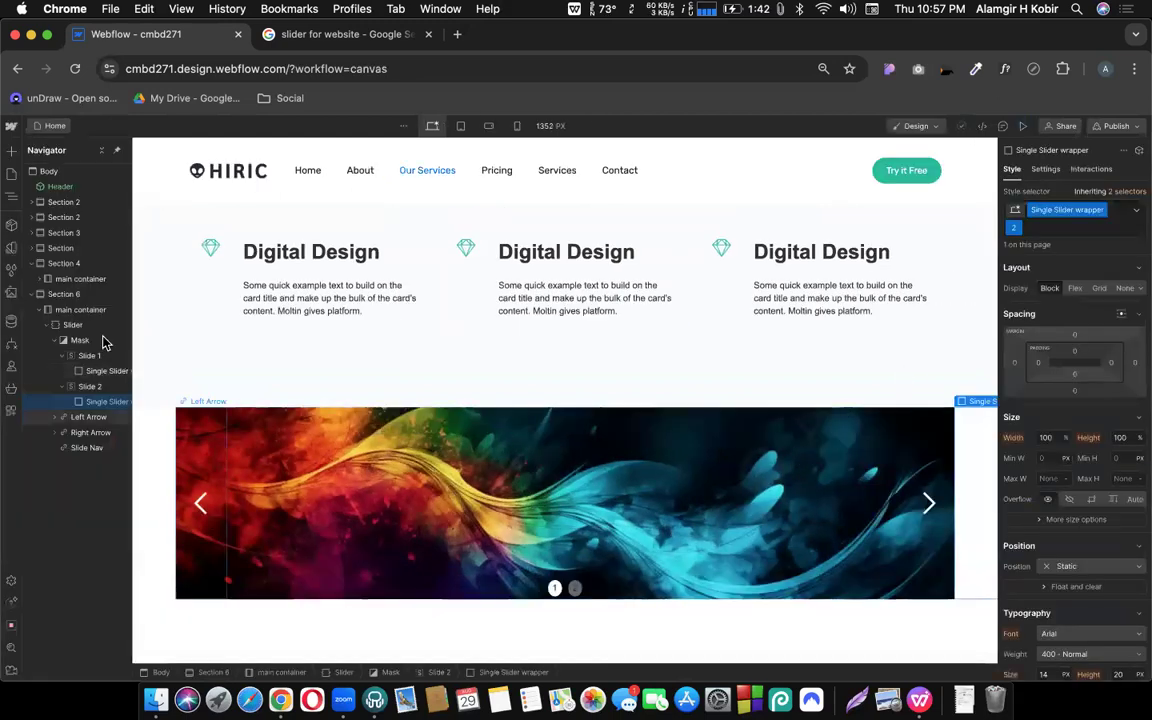
# Enable auto-play slides on the Slider with a 2000 ms timer delay and check it in page preview
pyautogui.click(73, 325)
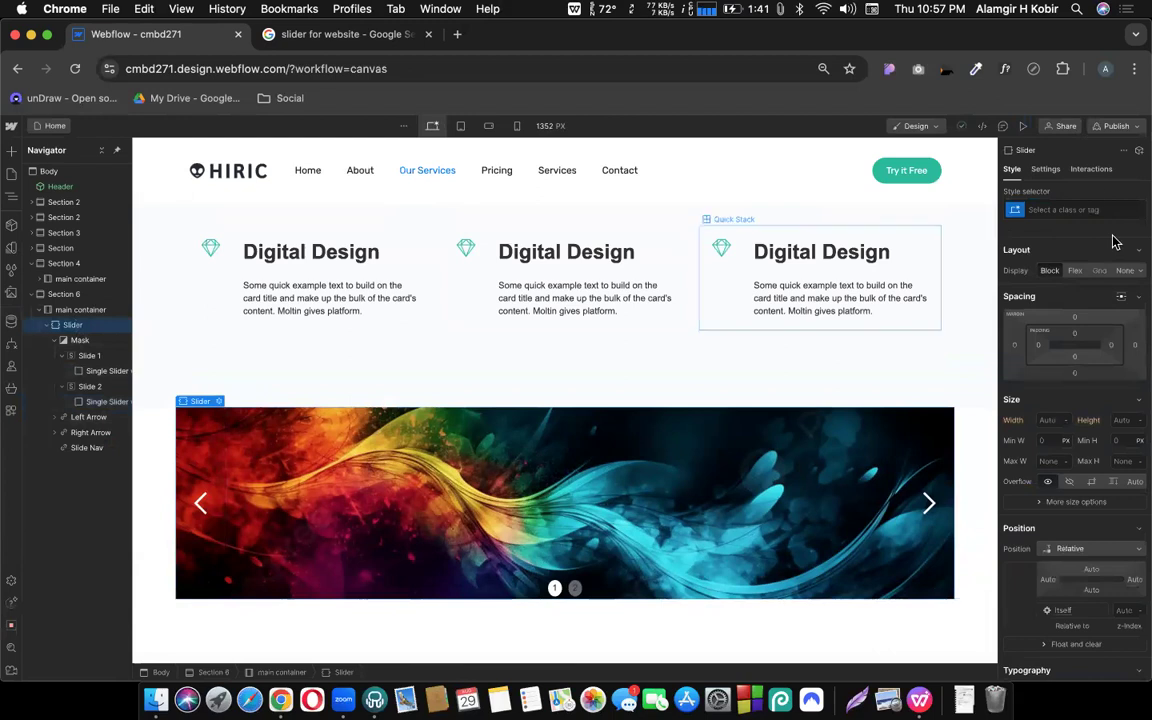
pyautogui.click(1046, 172)
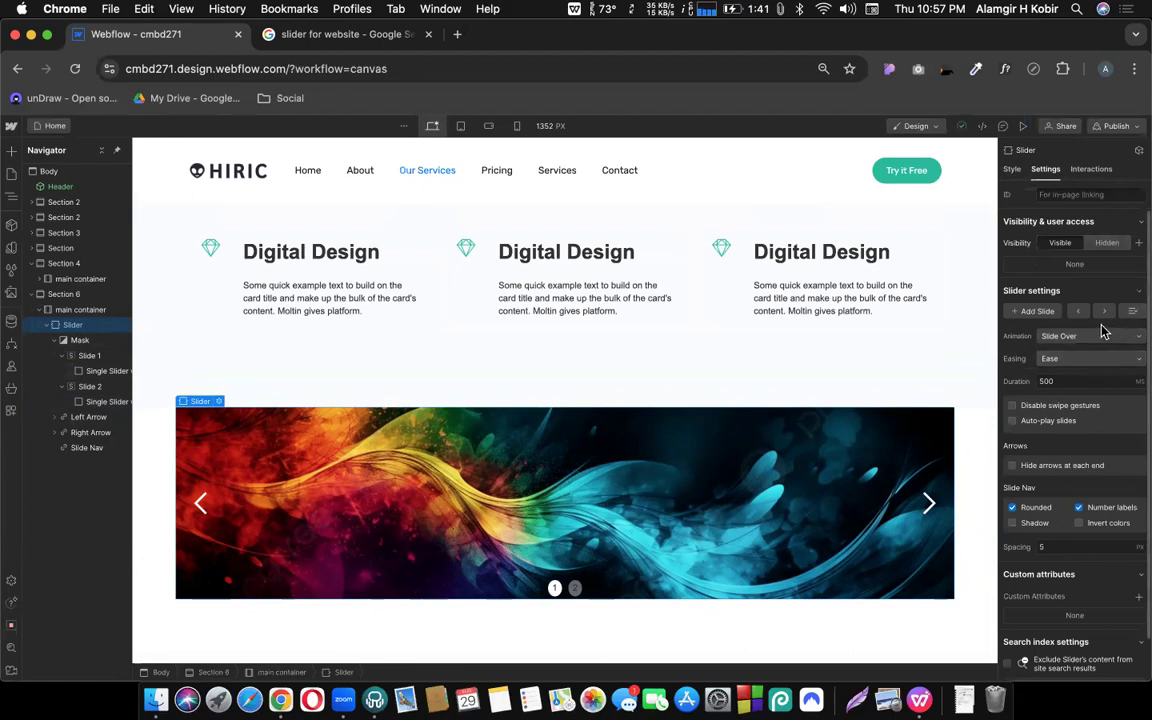
pyautogui.scroll(-1, 1030, 464)
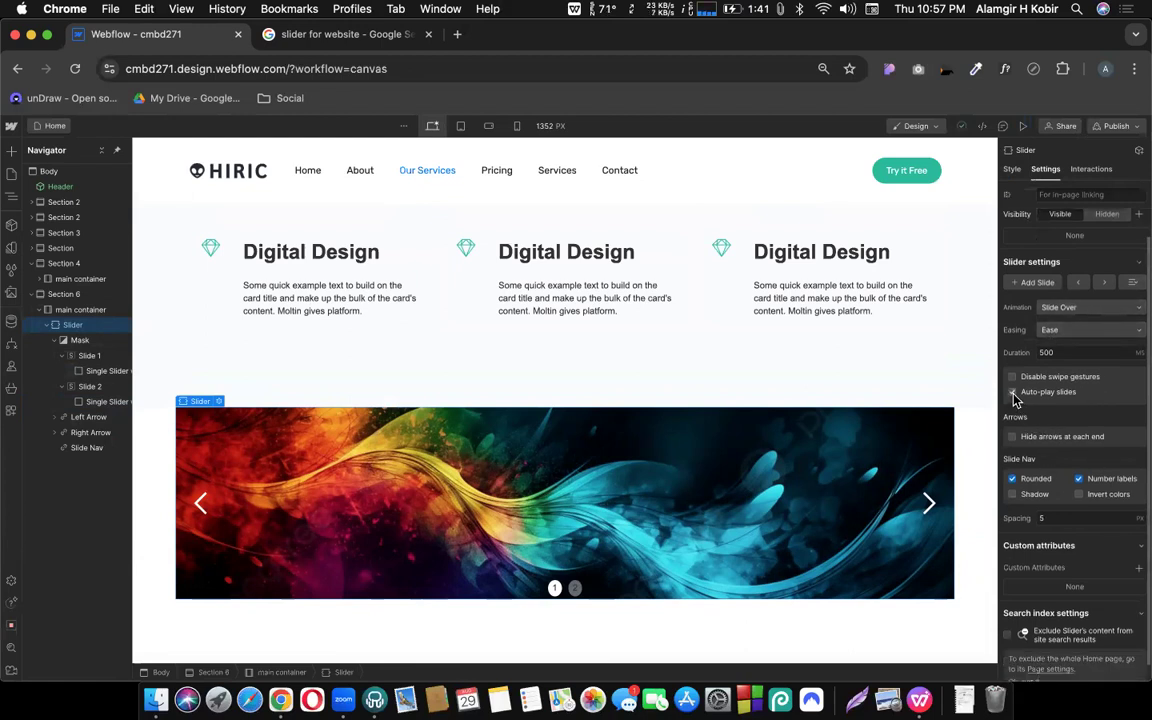
pyautogui.click(1012, 392)
pyautogui.click(1066, 421)
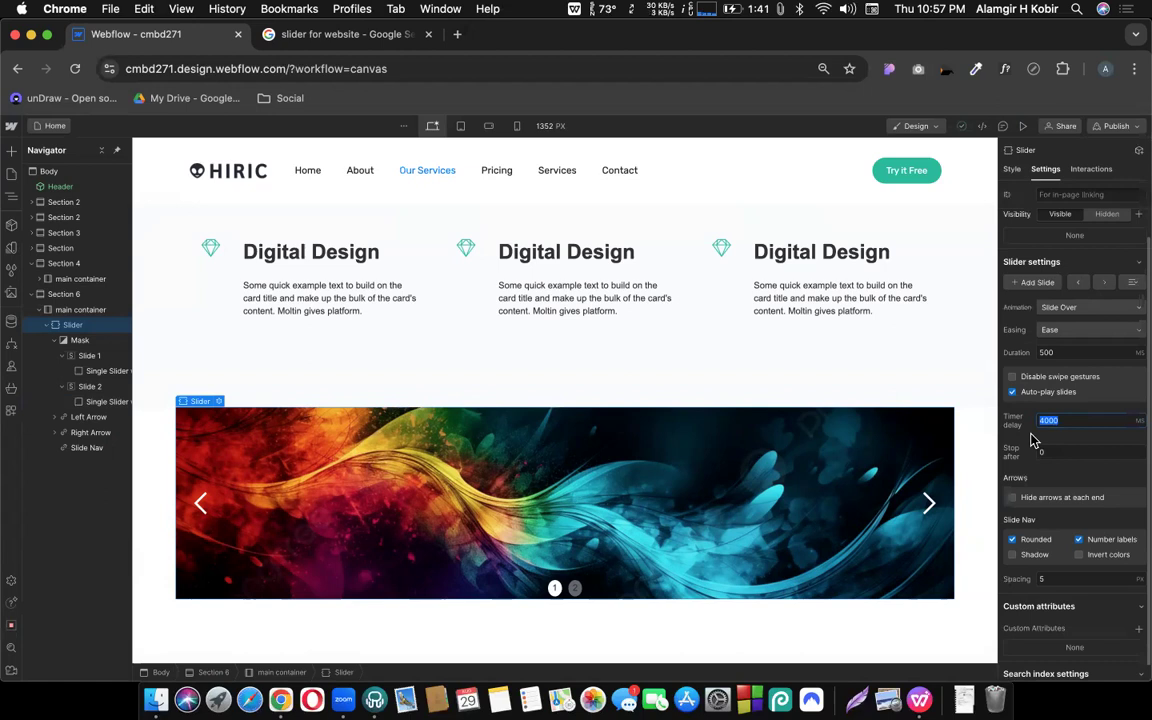
pyautogui.write('200')
pyautogui.click(1025, 444)
pyautogui.click(1023, 127)
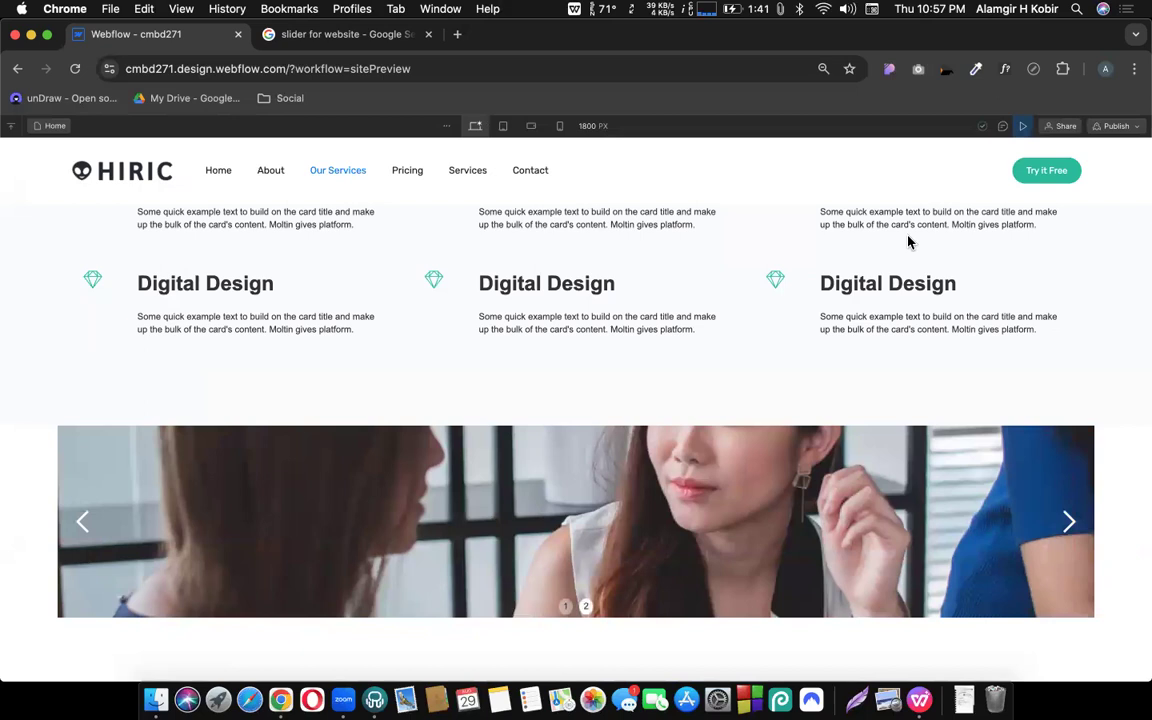
pyautogui.click(1024, 127)
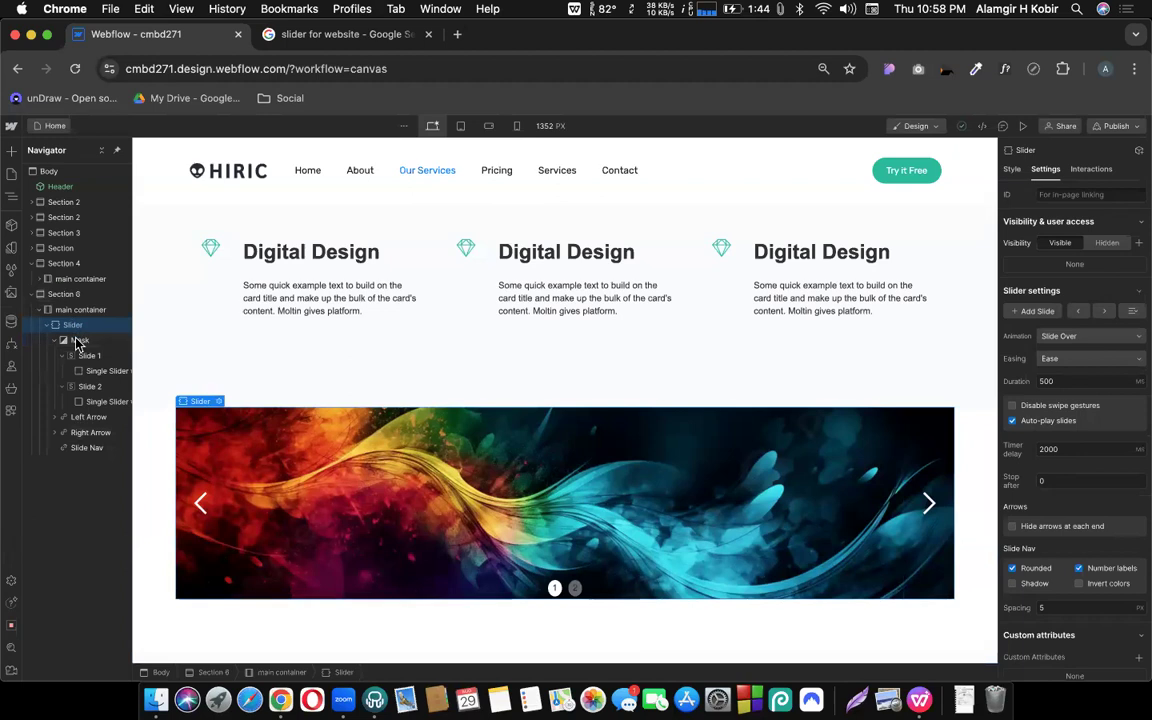
# Collapse both slides in the element tree and duplicate Slide 2
pyautogui.click(62, 386)
pyautogui.click(62, 355)
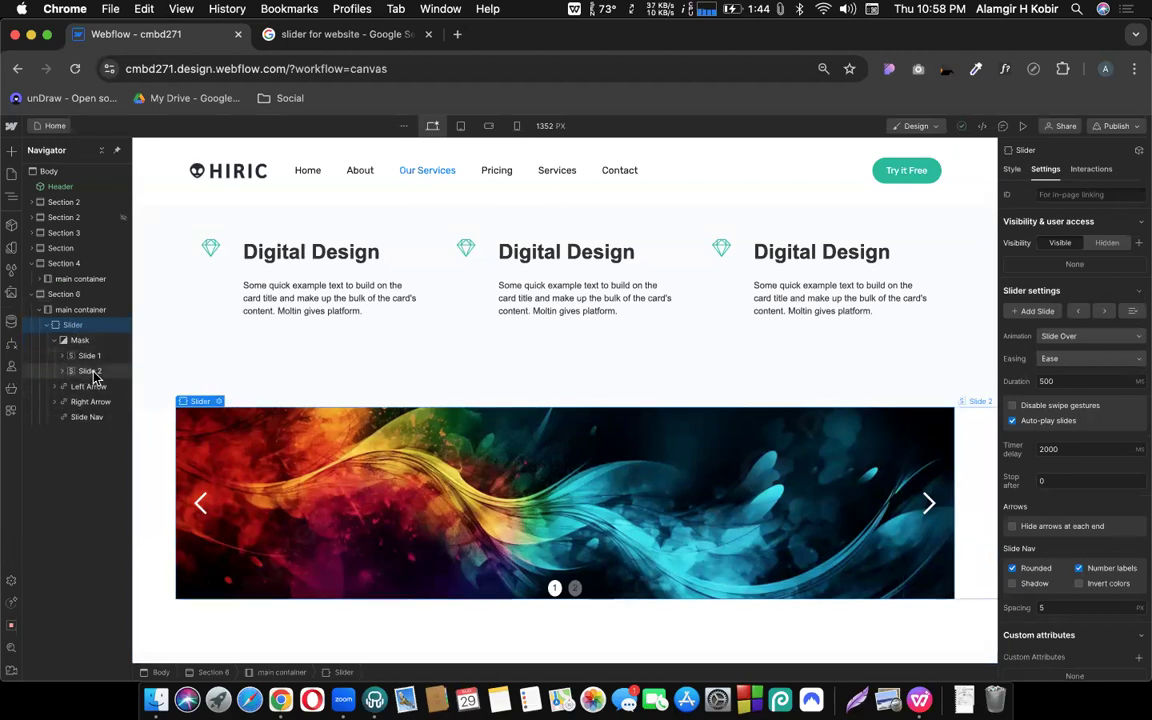
pyautogui.click(90, 371)
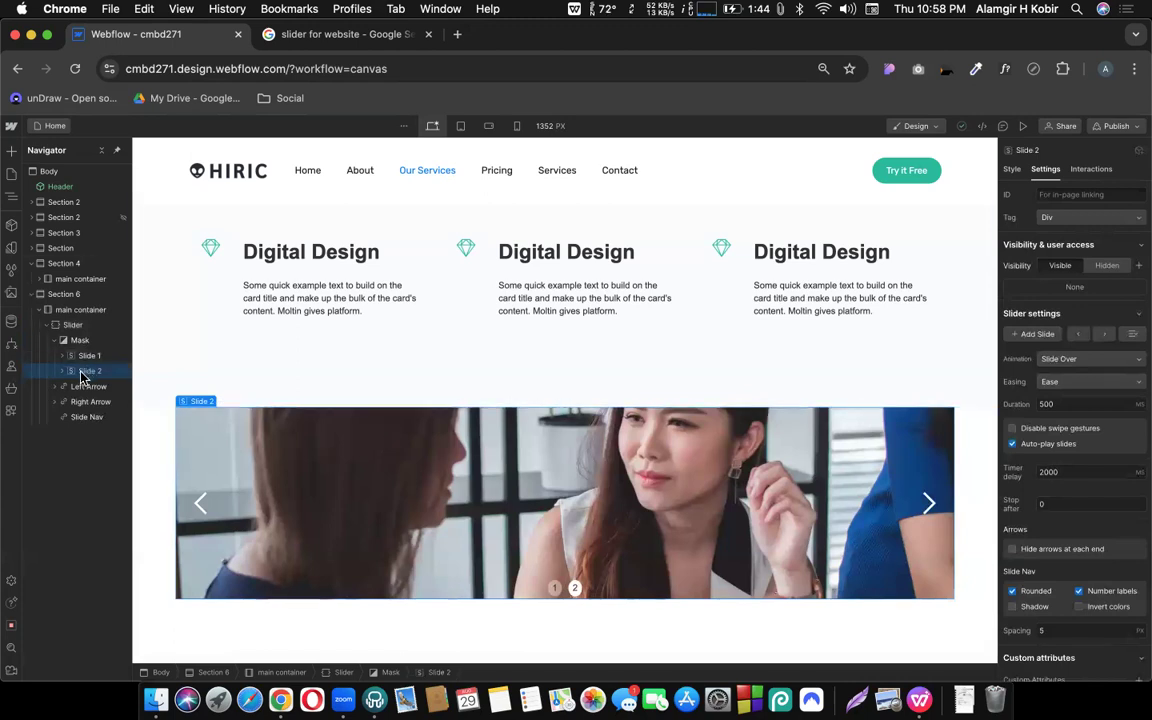
pyautogui.press('super+d')
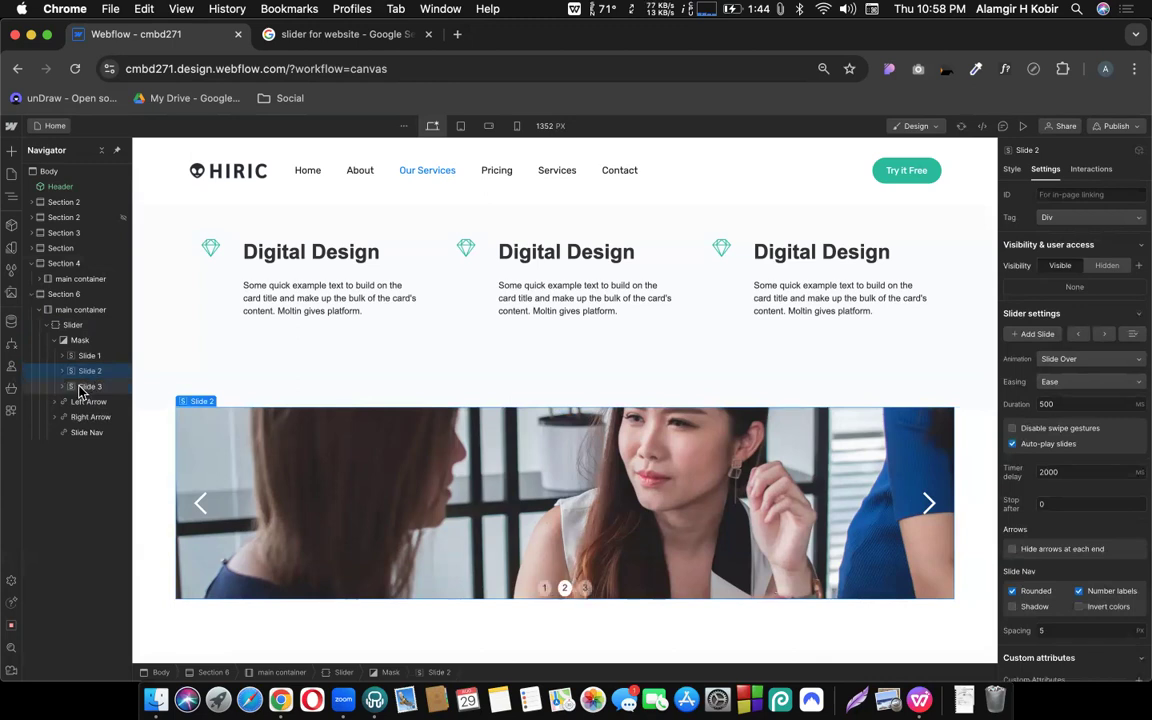
# Check the duplicated slide by switching between the slides on the canvas
pyautogui.click(90, 387)
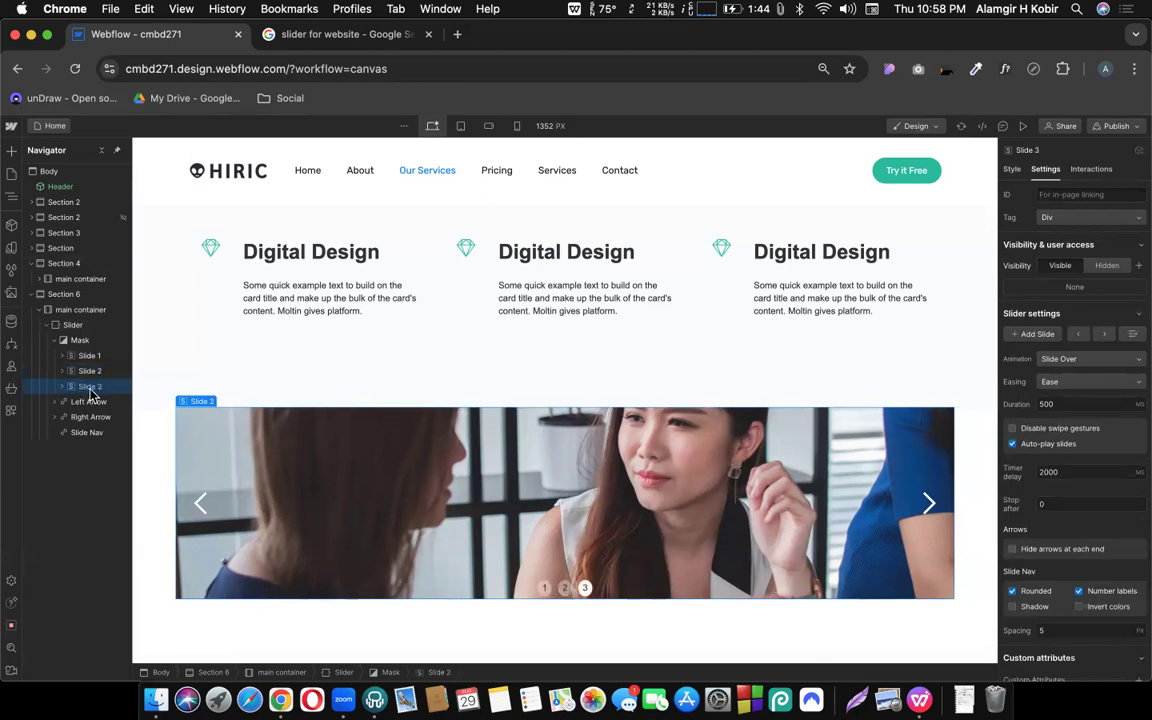
pyautogui.click(566, 589)
pyautogui.click(584, 591)
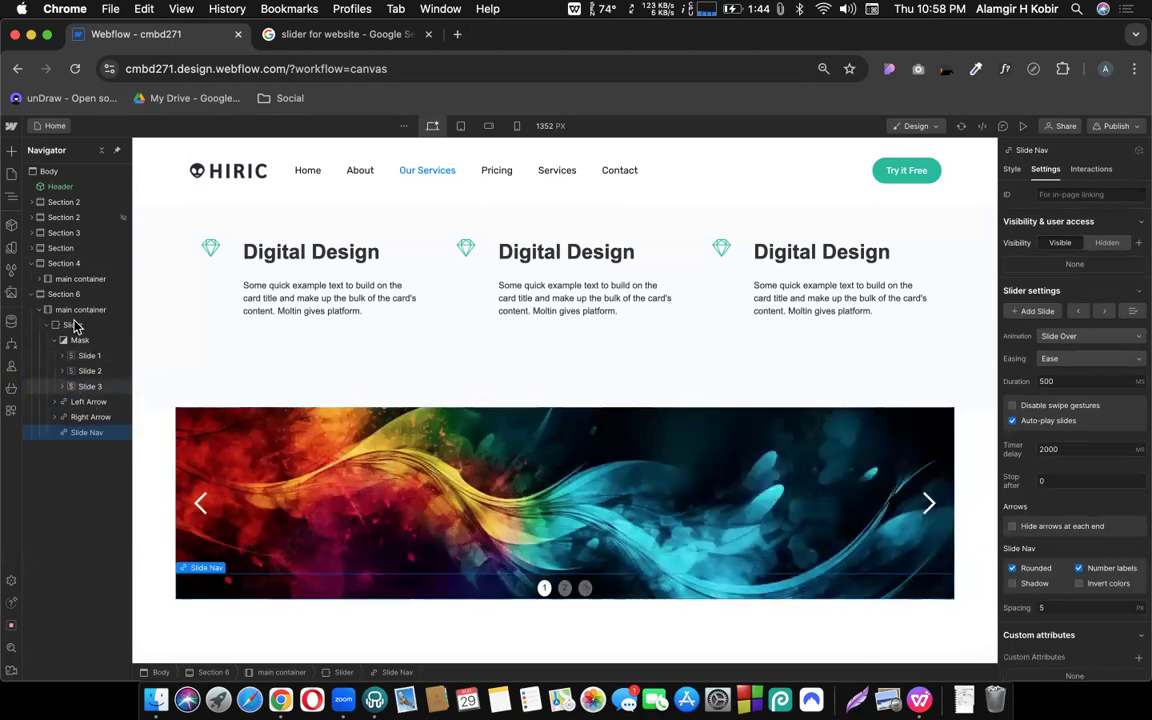
pyautogui.click(80, 388)
pyautogui.click(72, 324)
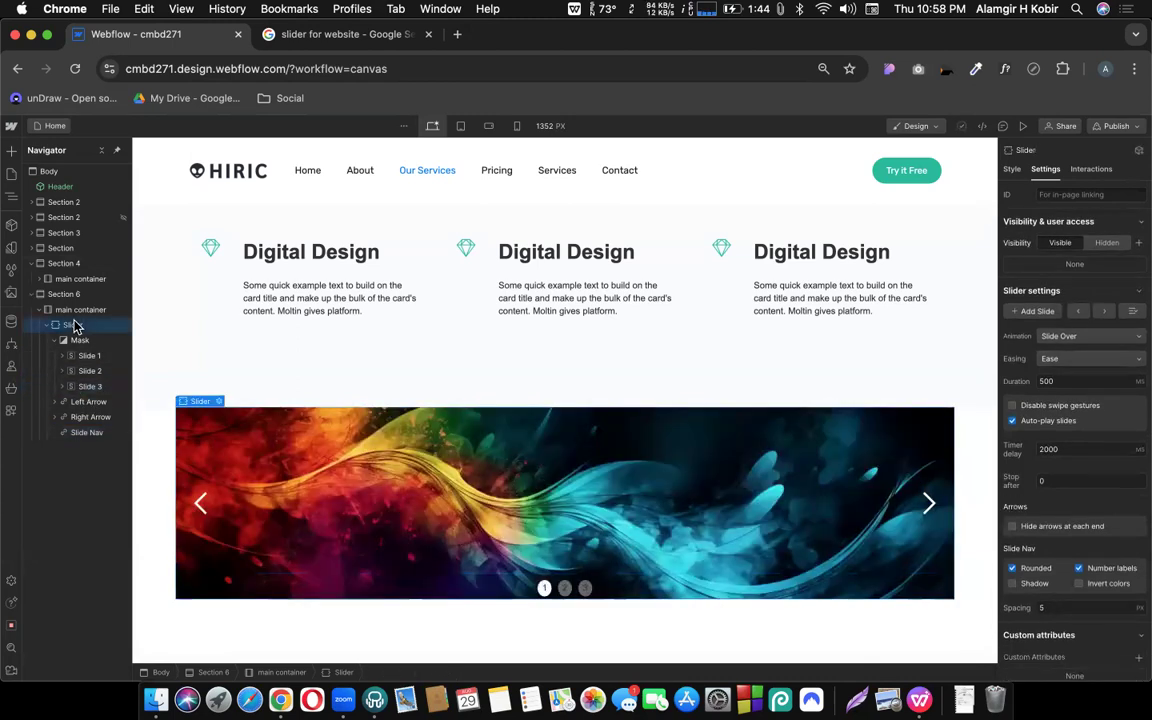
# Replace combo class 2 with 3 on the Single Slider wrapper inside Slide 3
pyautogui.click(88, 387)
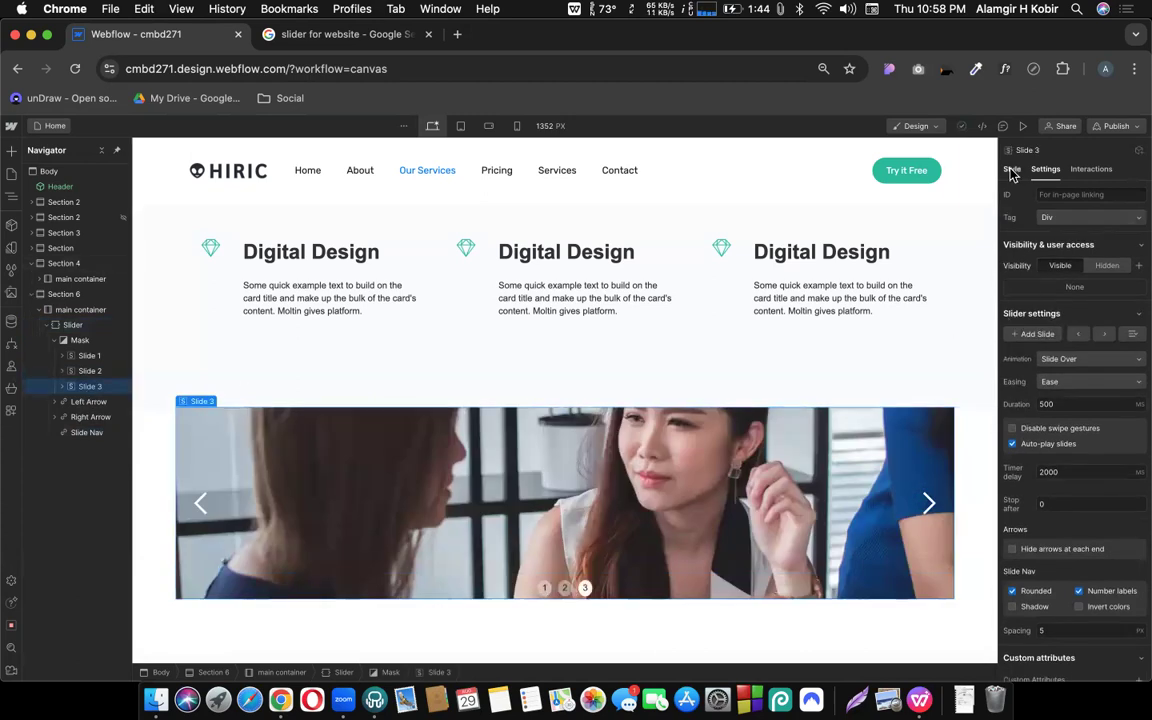
pyautogui.press('s')
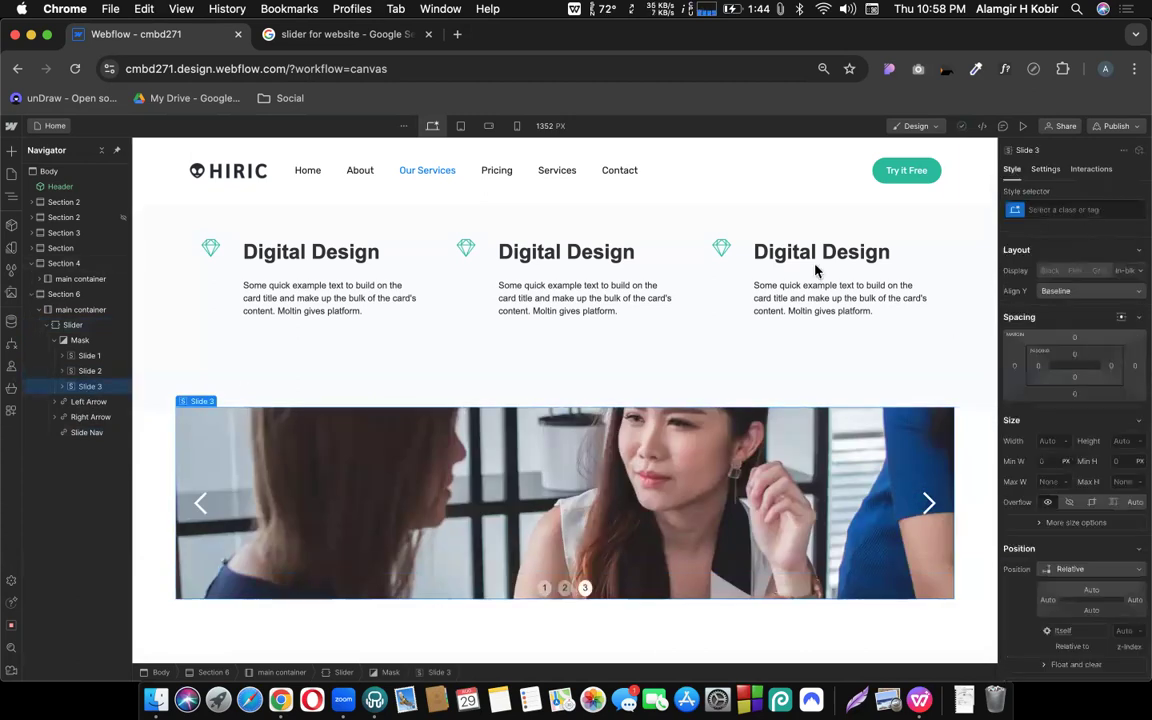
pyautogui.click(925, 415)
pyautogui.click(1040, 230)
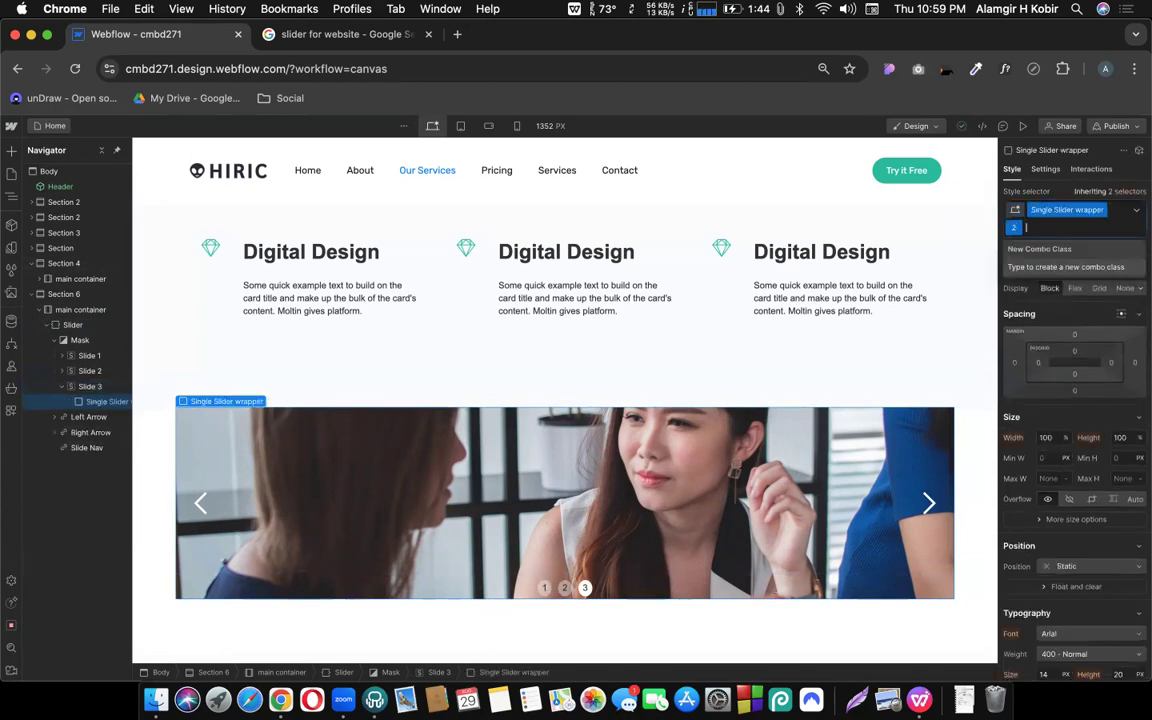
pyautogui.write('3')
pyautogui.press('Return')
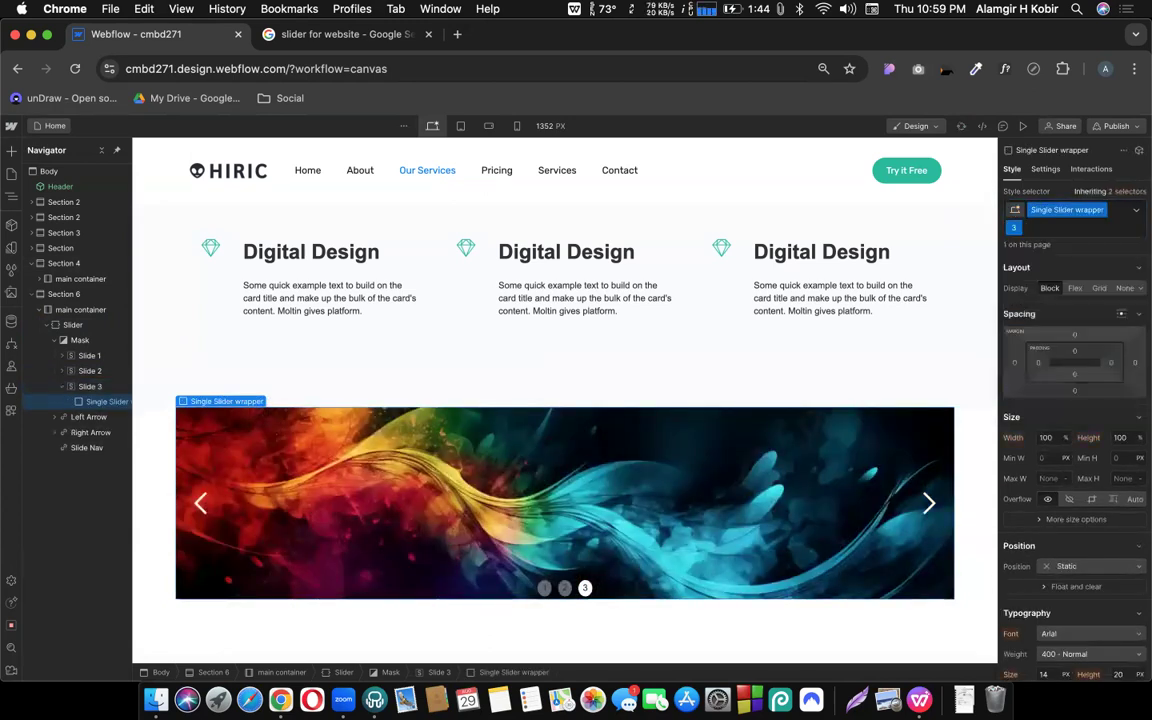
# Replace the background image of Slide 3's Single Slider wrapper with growth-analytics.svg from the assets
pyautogui.scroll(-5, 1087, 480)
pyautogui.scroll(-6, 1087, 508)
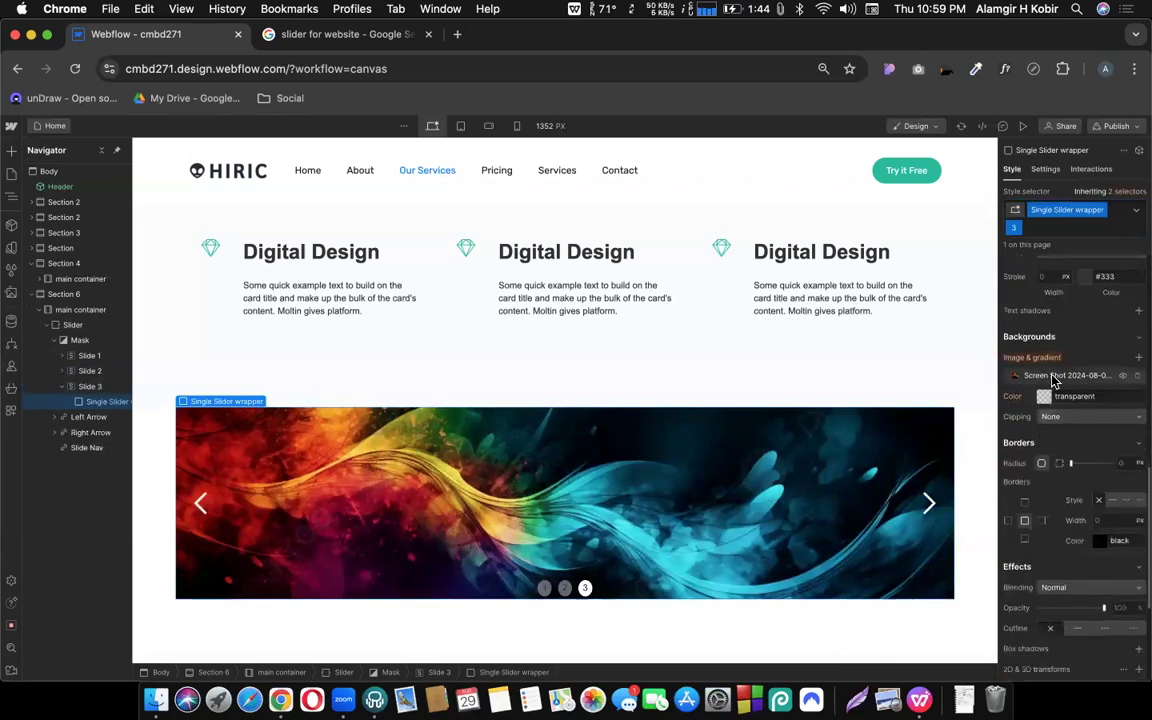
pyautogui.click(1053, 377)
pyautogui.click(1084, 480)
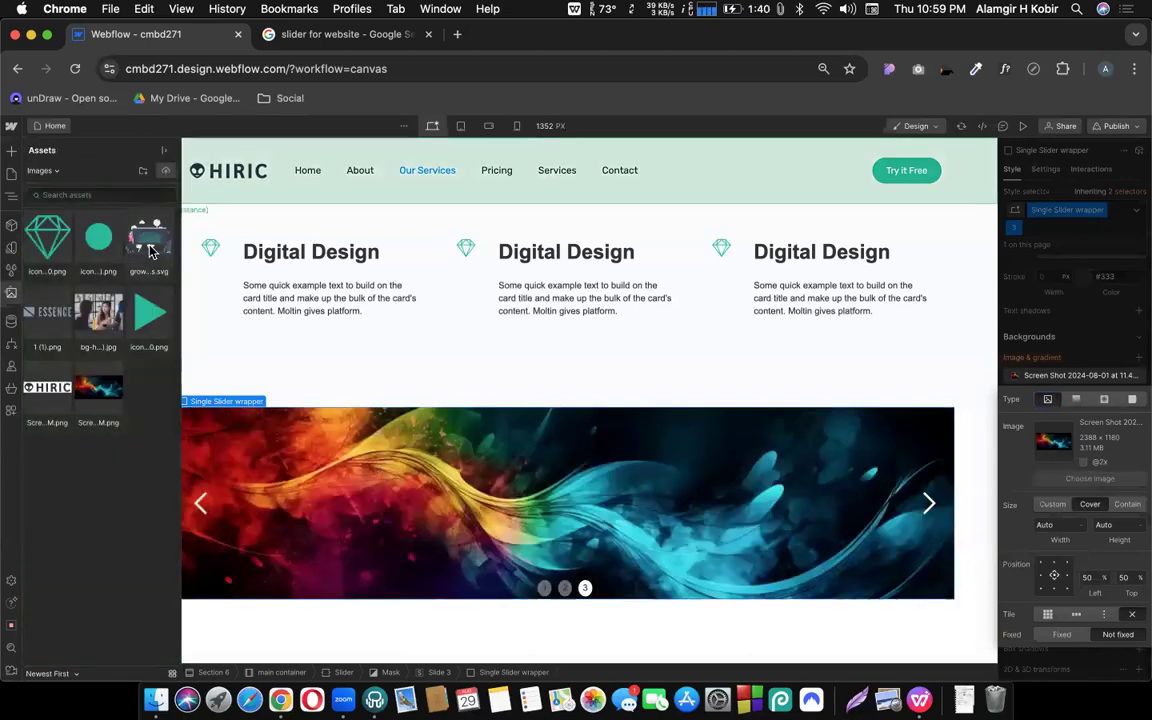
pyautogui.click(150, 251)
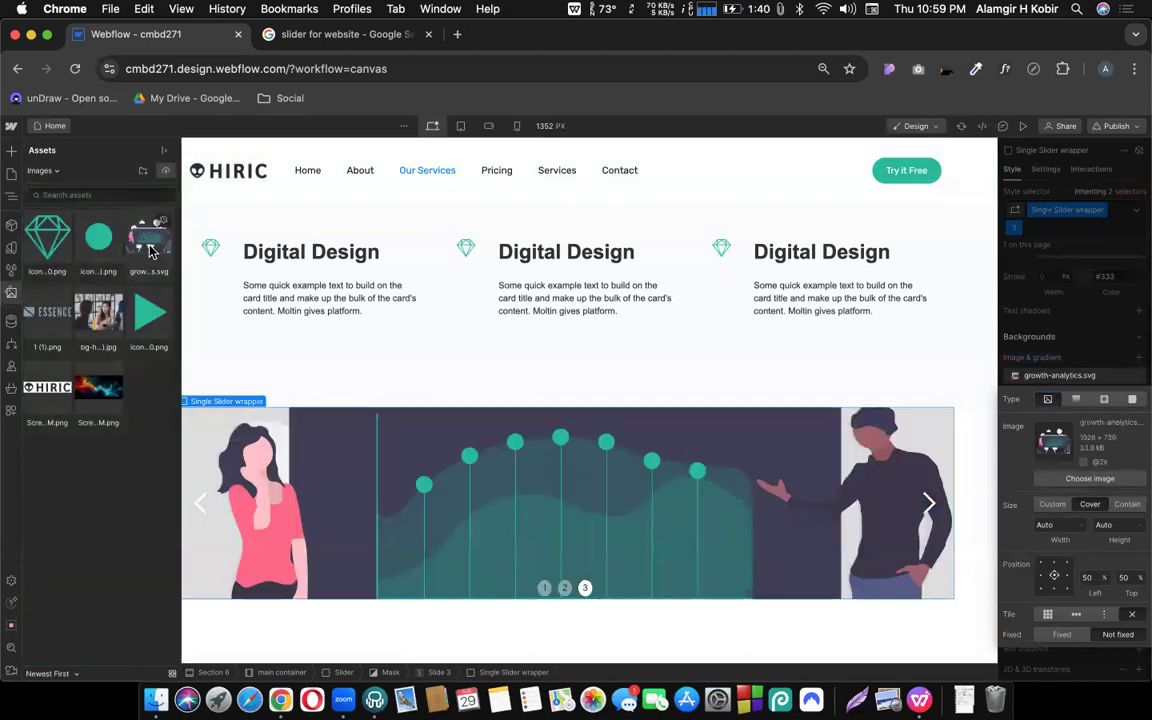
# Check the slide backgrounds by switching through slides 1, 2 and 3 on the canvas
pyautogui.click(545, 590)
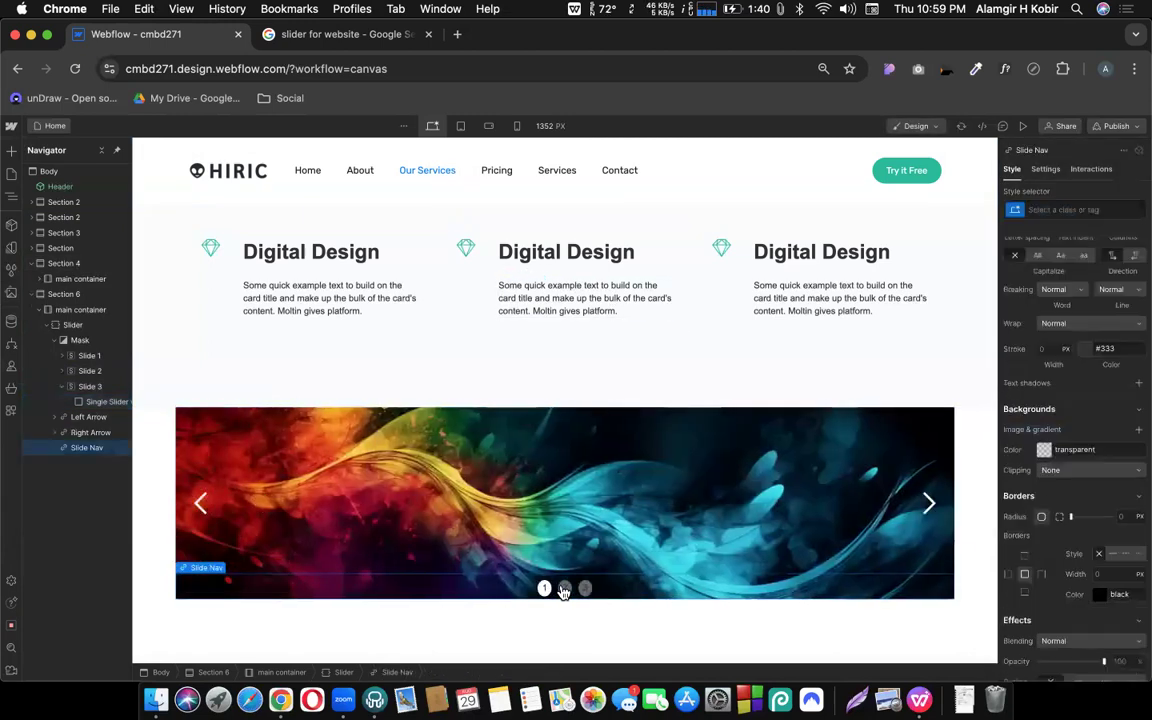
pyautogui.click(564, 589)
pyautogui.click(585, 590)
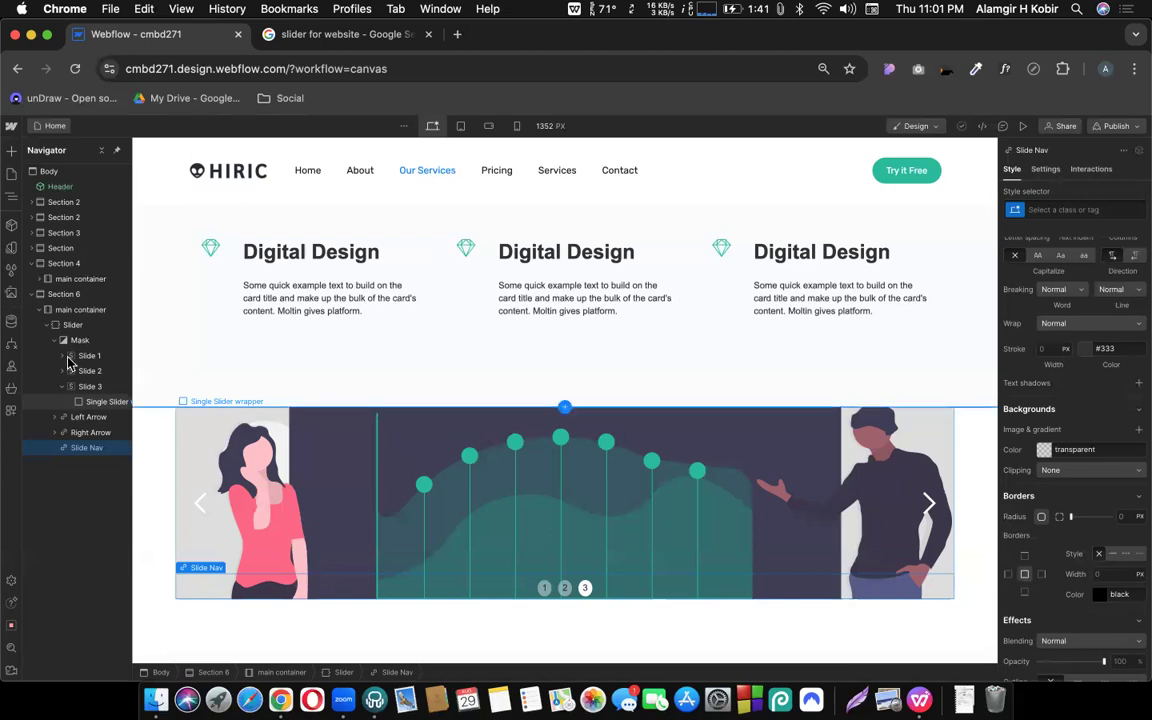
# Collapse Slide 3, add a new slide through the Slider's settings and display slide 4 on the canvas
pyautogui.click(63, 387)
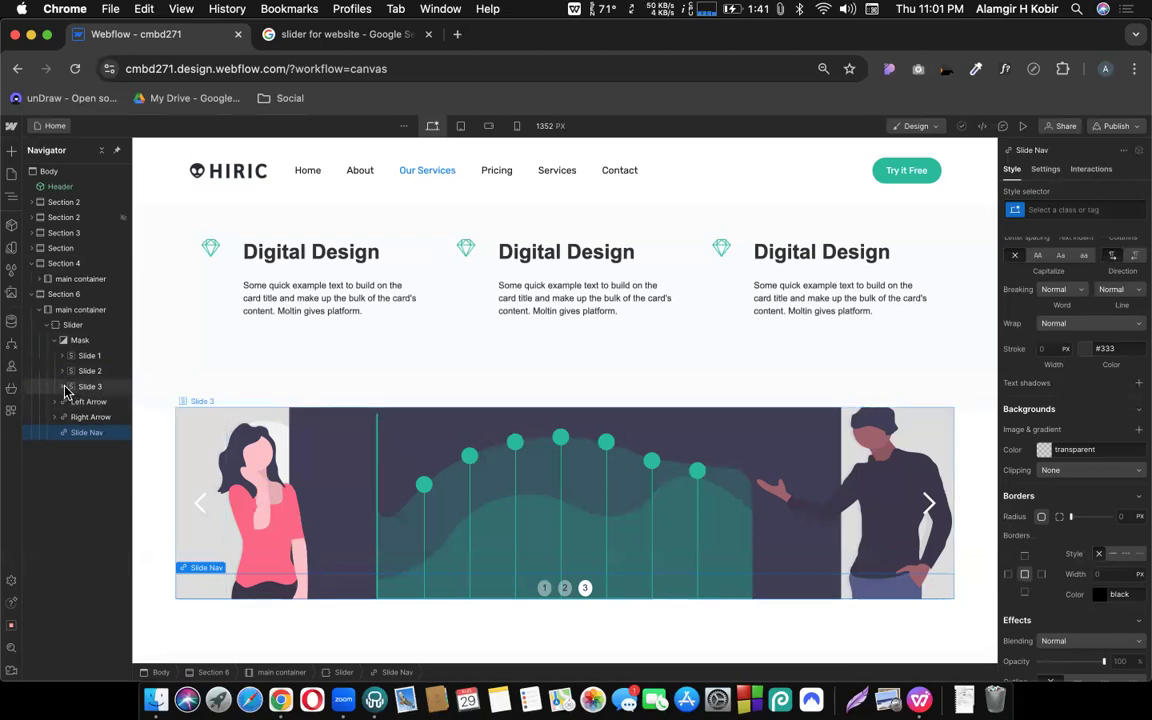
pyautogui.click(97, 388)
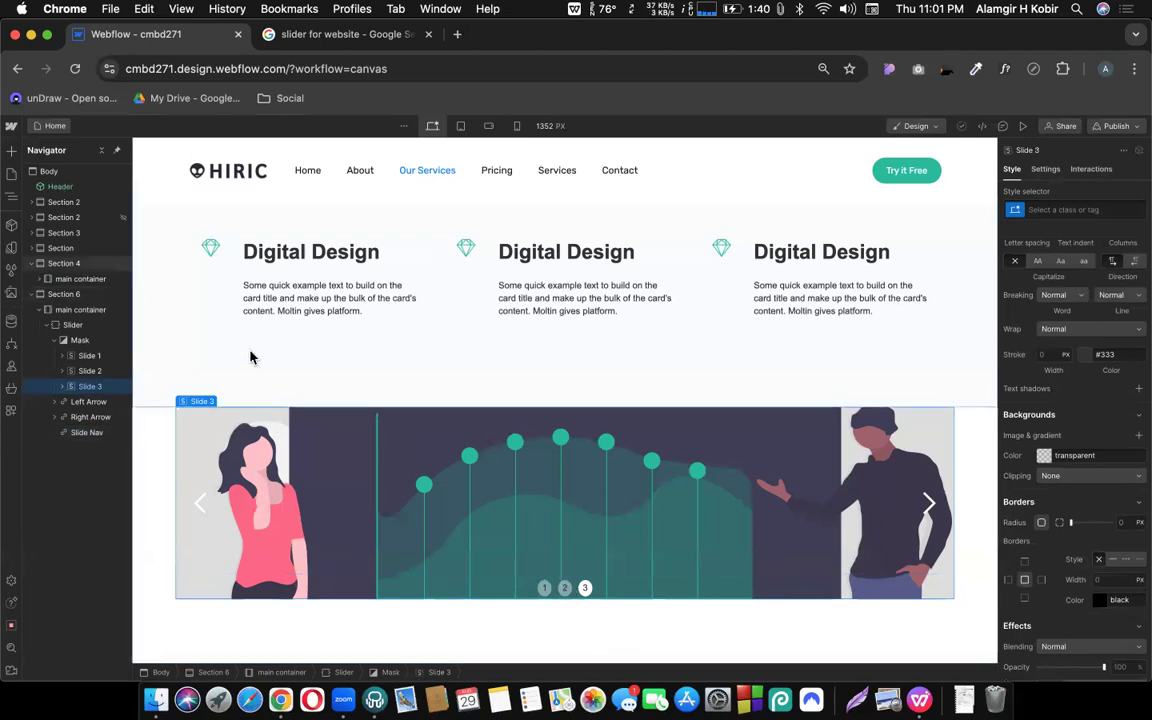
pyautogui.click(75, 327)
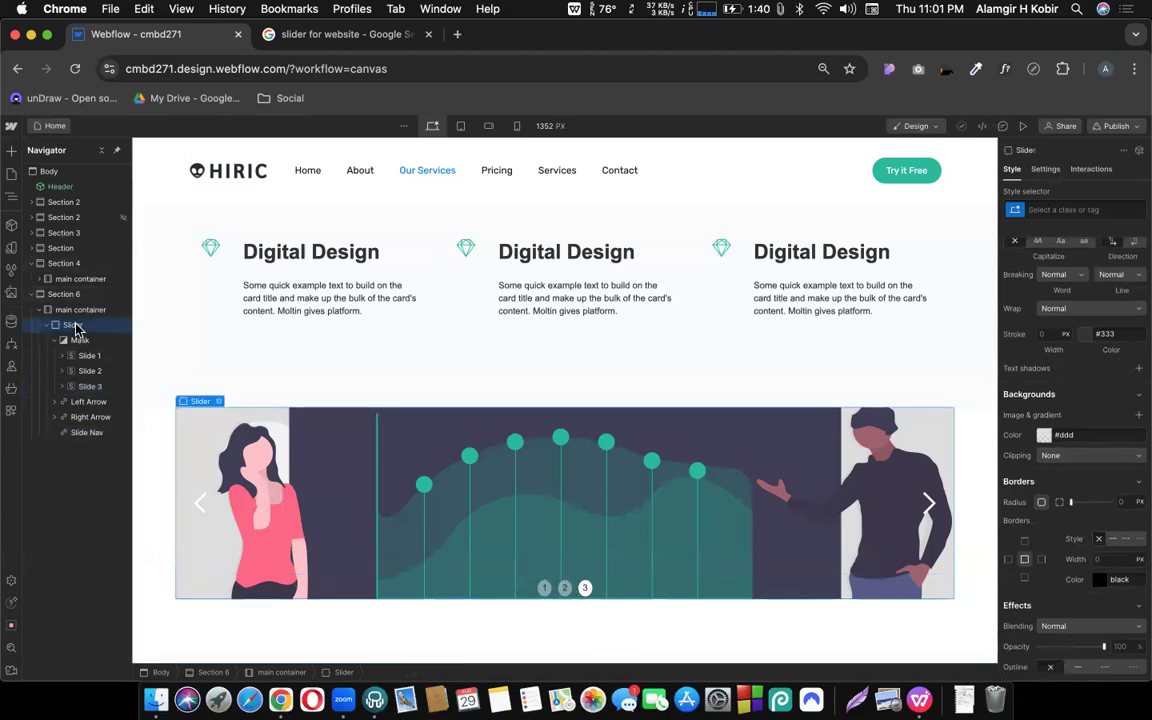
pyautogui.click(220, 402)
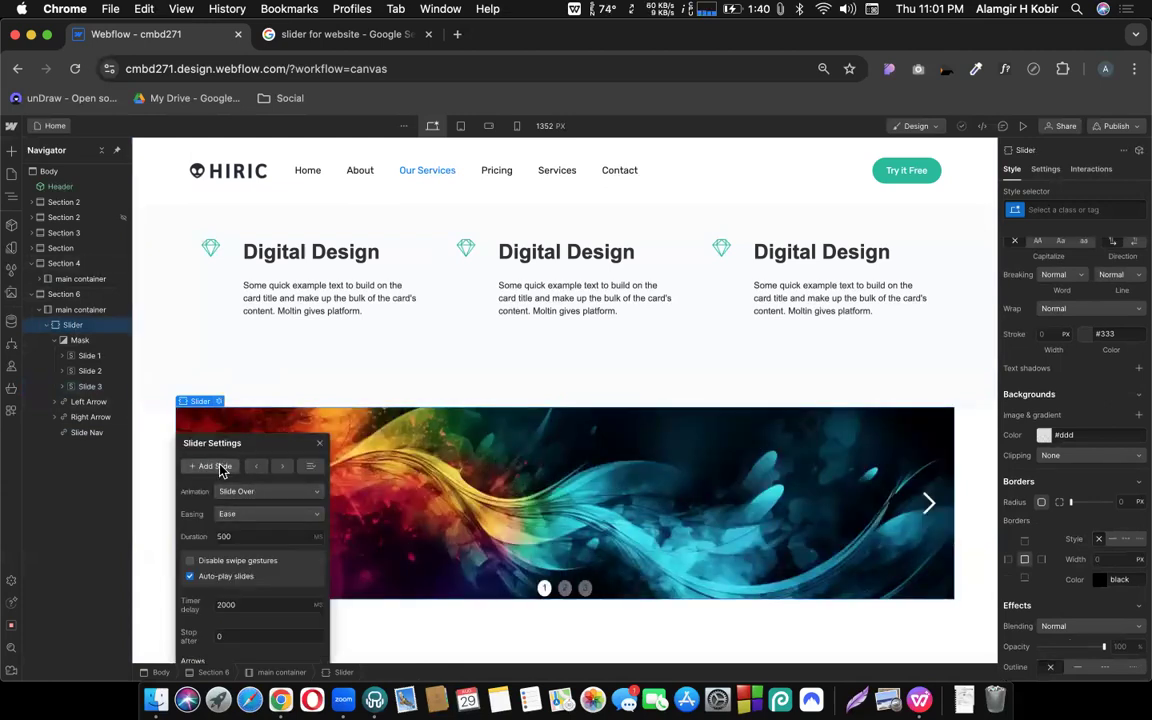
pyautogui.click(220, 468)
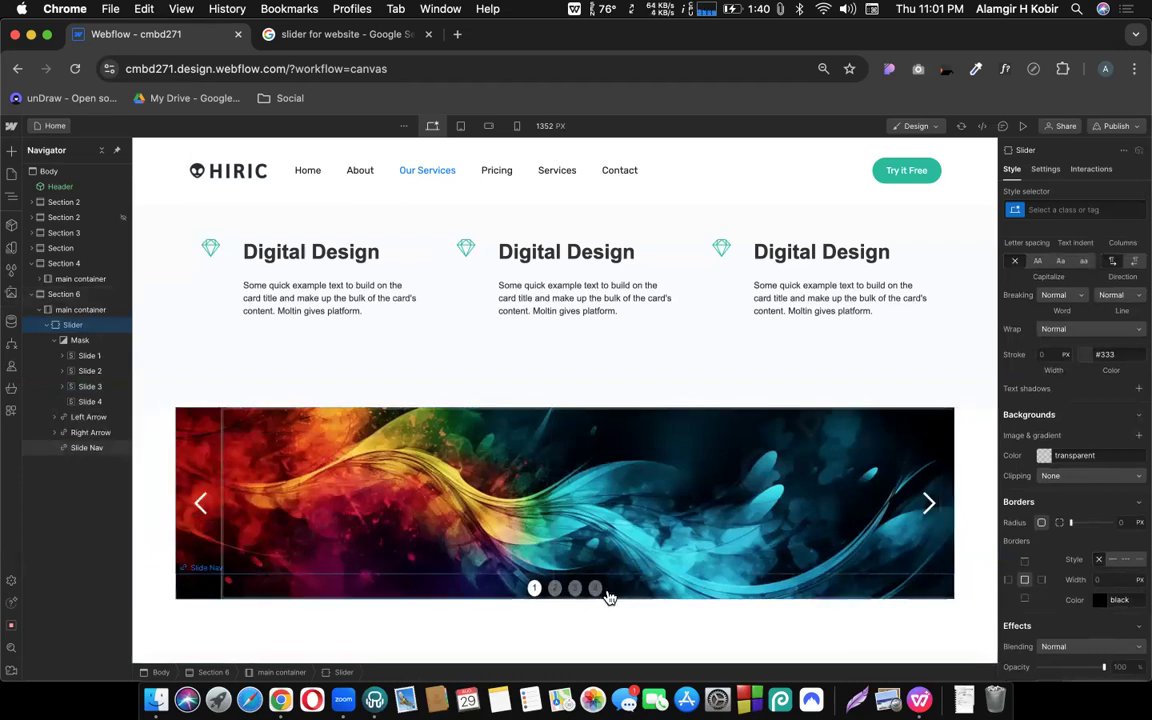
pyautogui.click(596, 590)
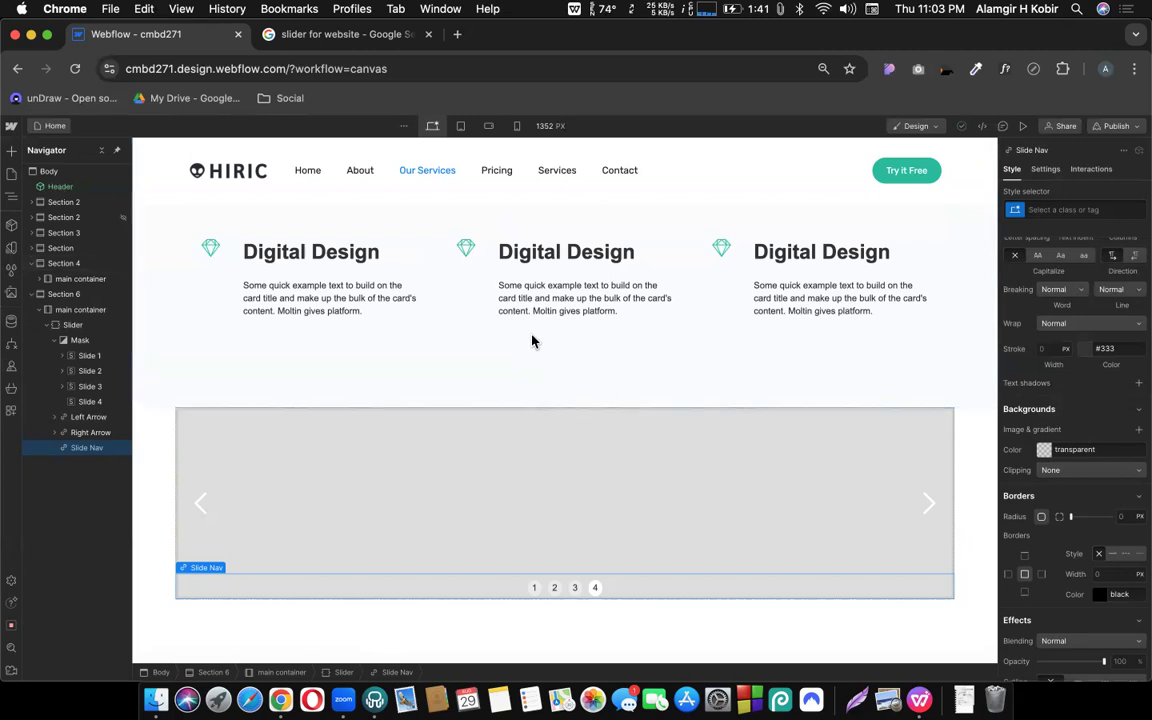
# Return to slide 1 on the canvas and add a Heading inside its Single Slider wrapper
pyautogui.click(516, 465)
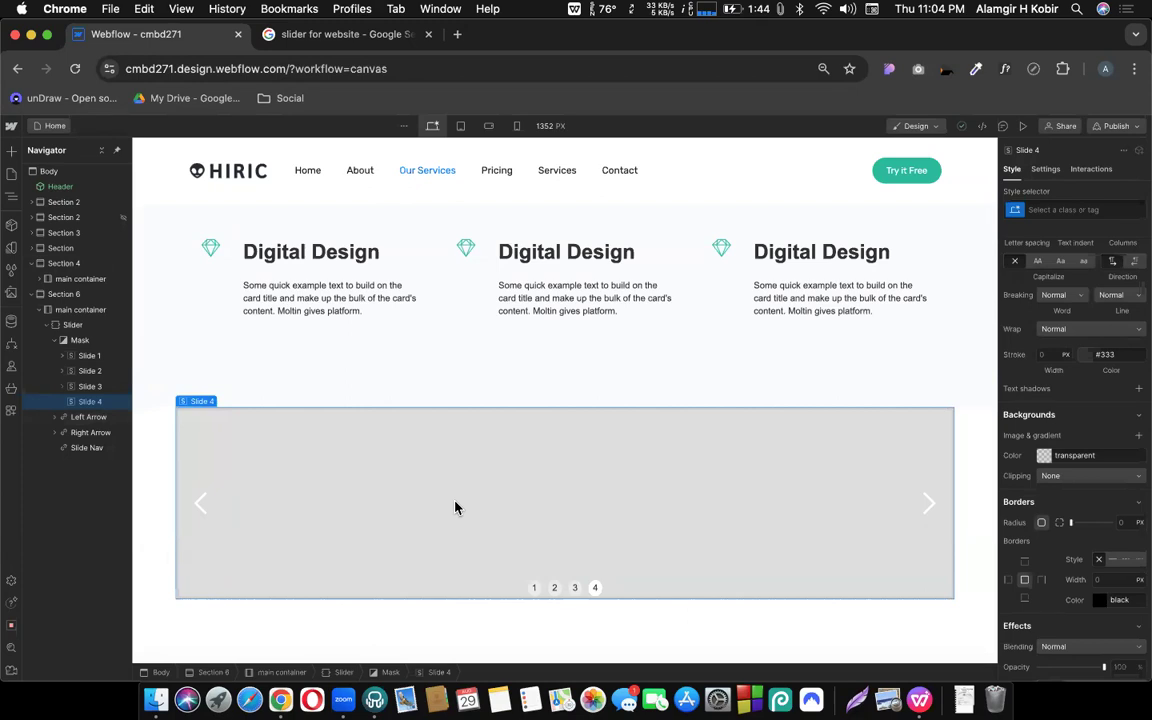
pyautogui.click(86, 358)
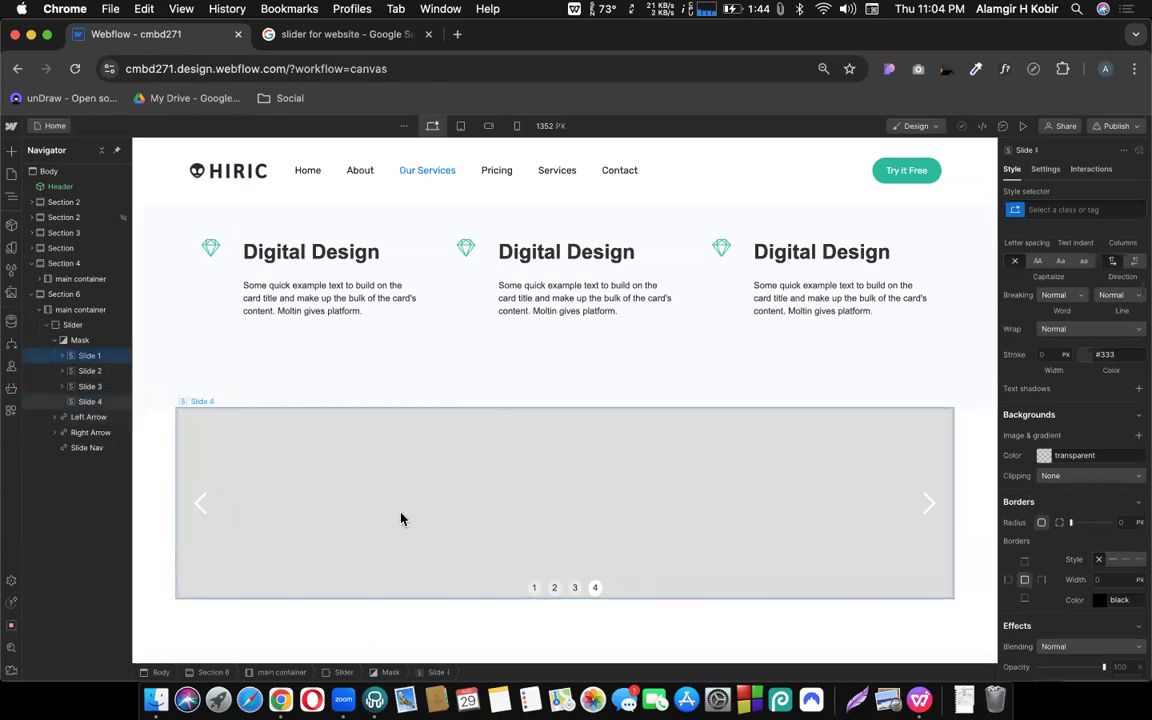
pyautogui.click(547, 588)
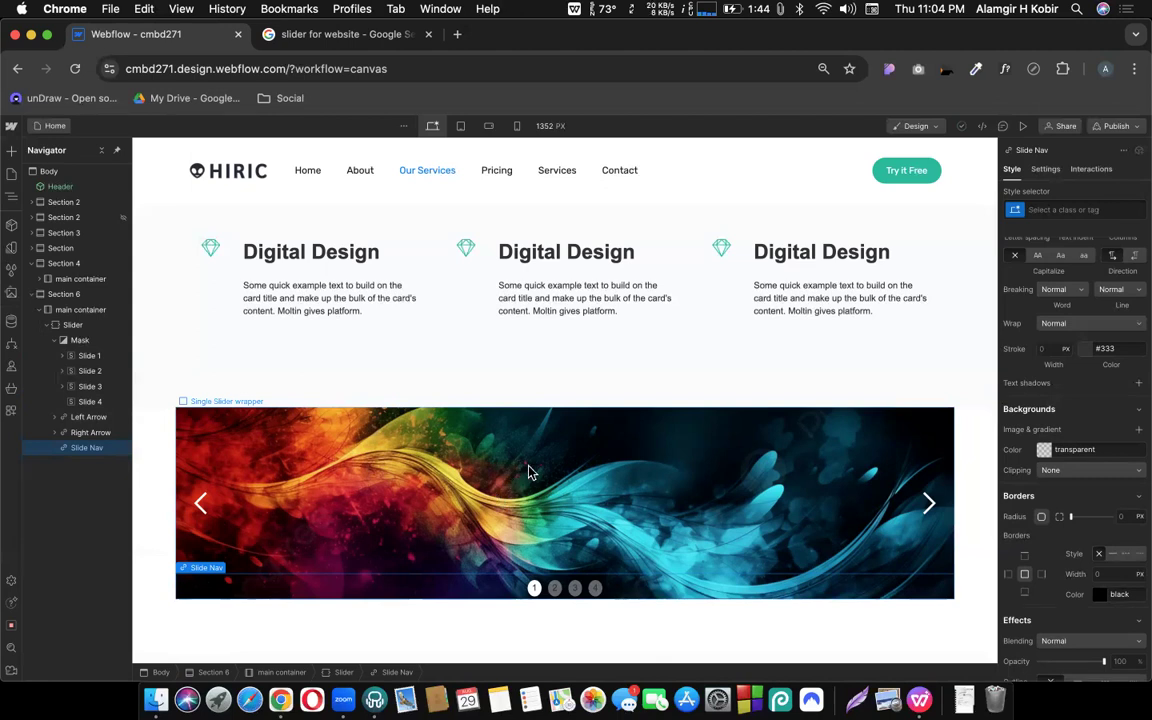
pyautogui.click(467, 460)
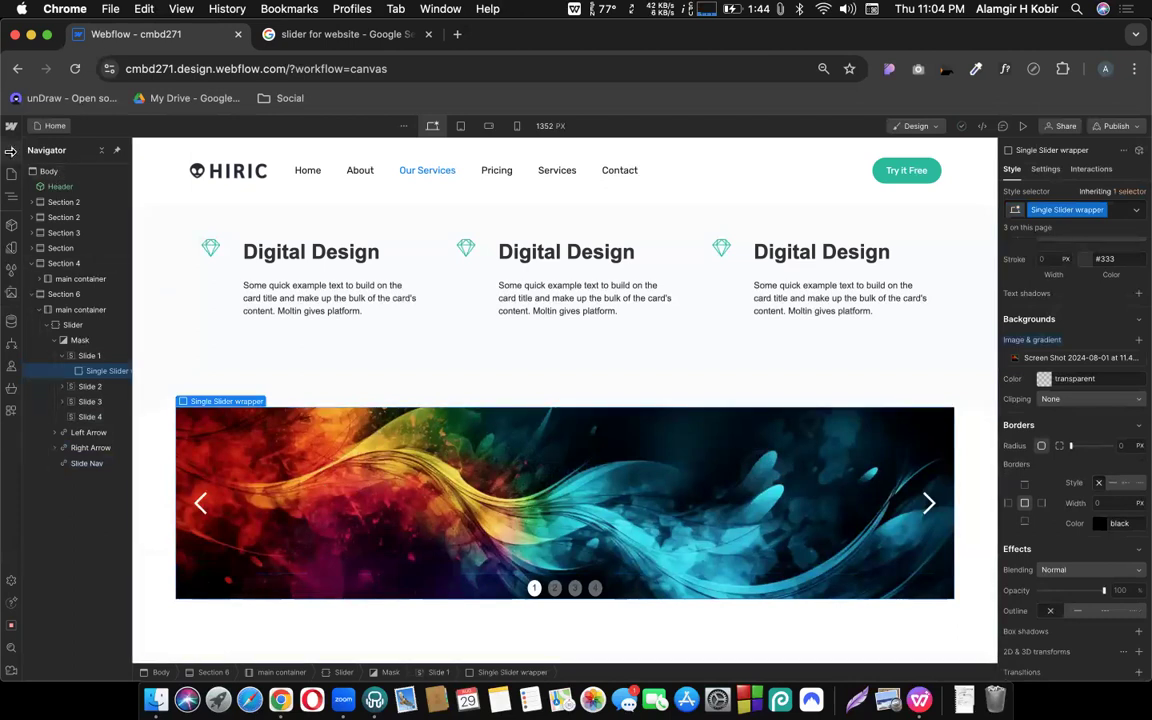
pyautogui.click(10, 151)
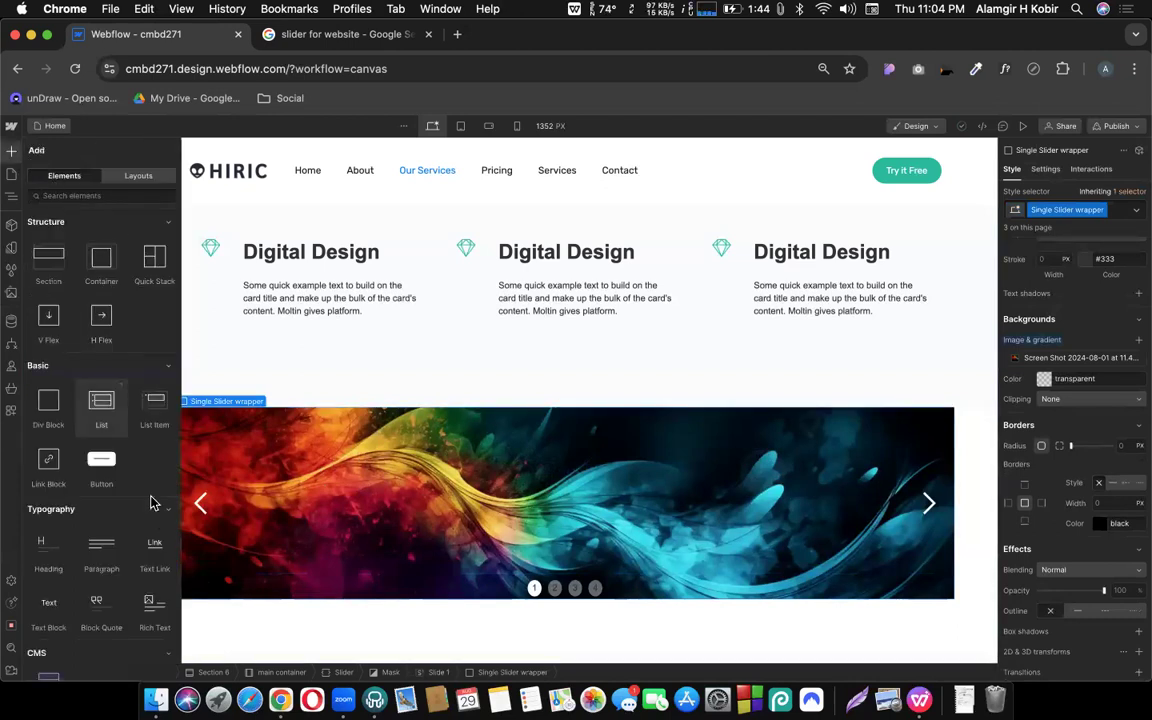
pyautogui.scroll(-2, 162, 522)
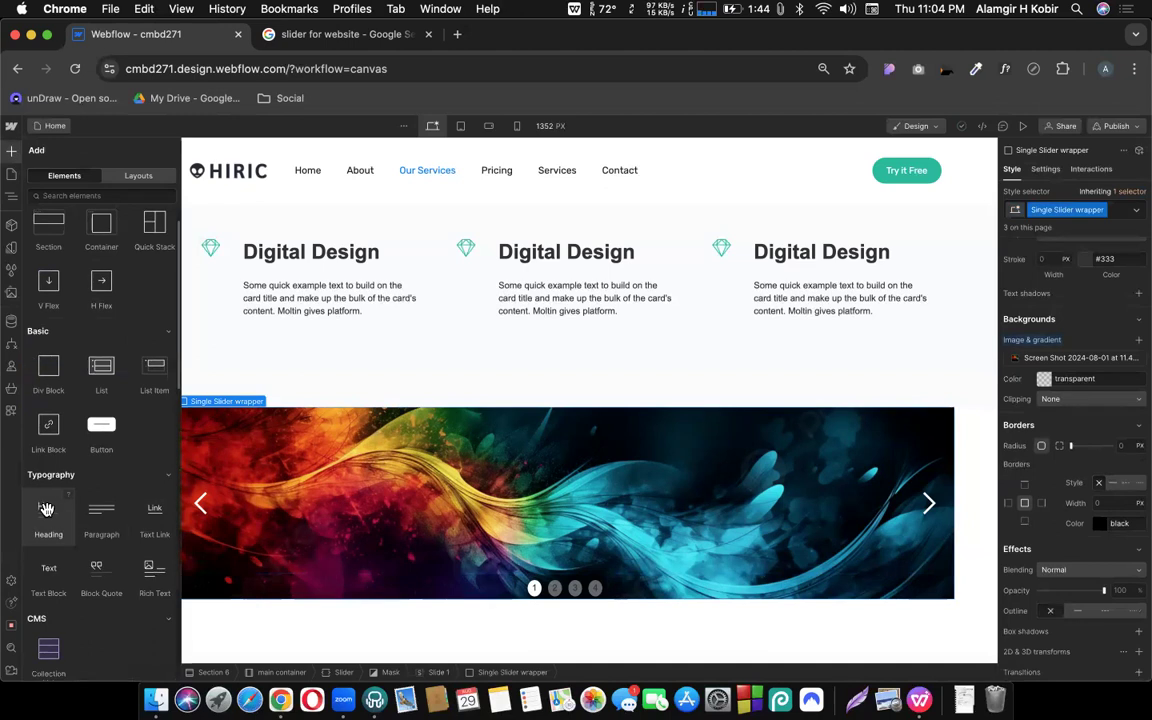
pyautogui.moveTo(135, 503); pyautogui.dragTo(521, 517)
pyautogui.moveTo(522, 520); pyautogui.dragTo(524, 521)
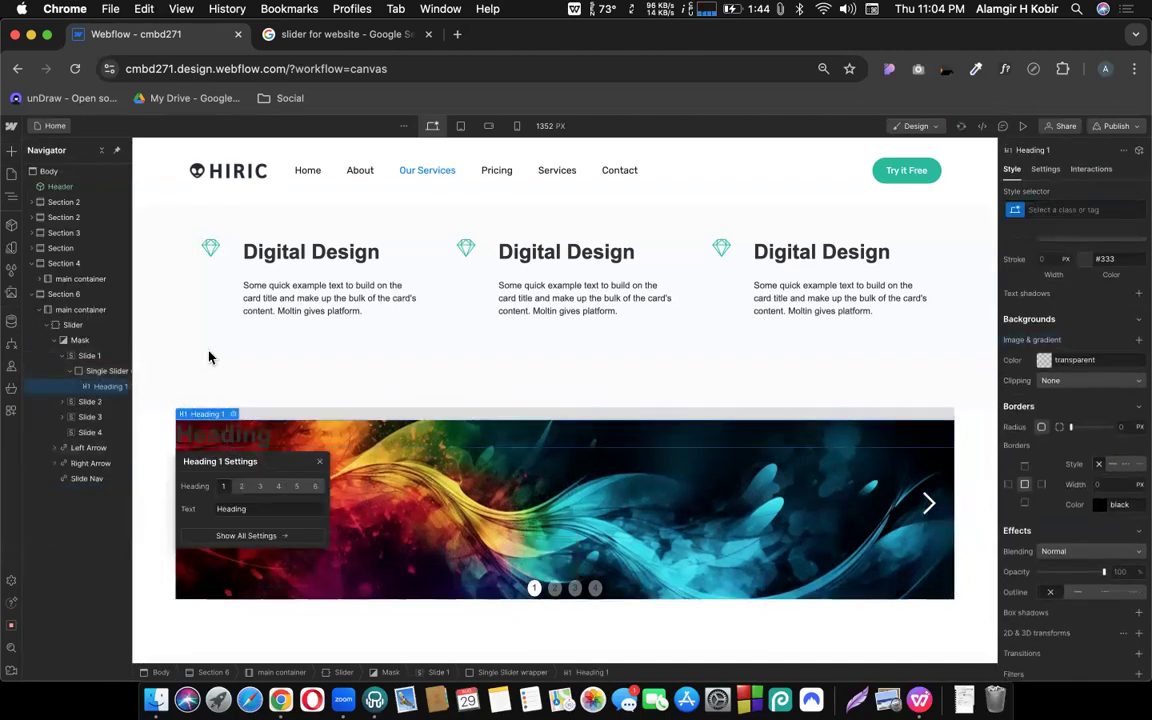
# Add a Text Block and a Button below the heading in Slide 1's Single Slider wrapper
pyautogui.click(9, 152)
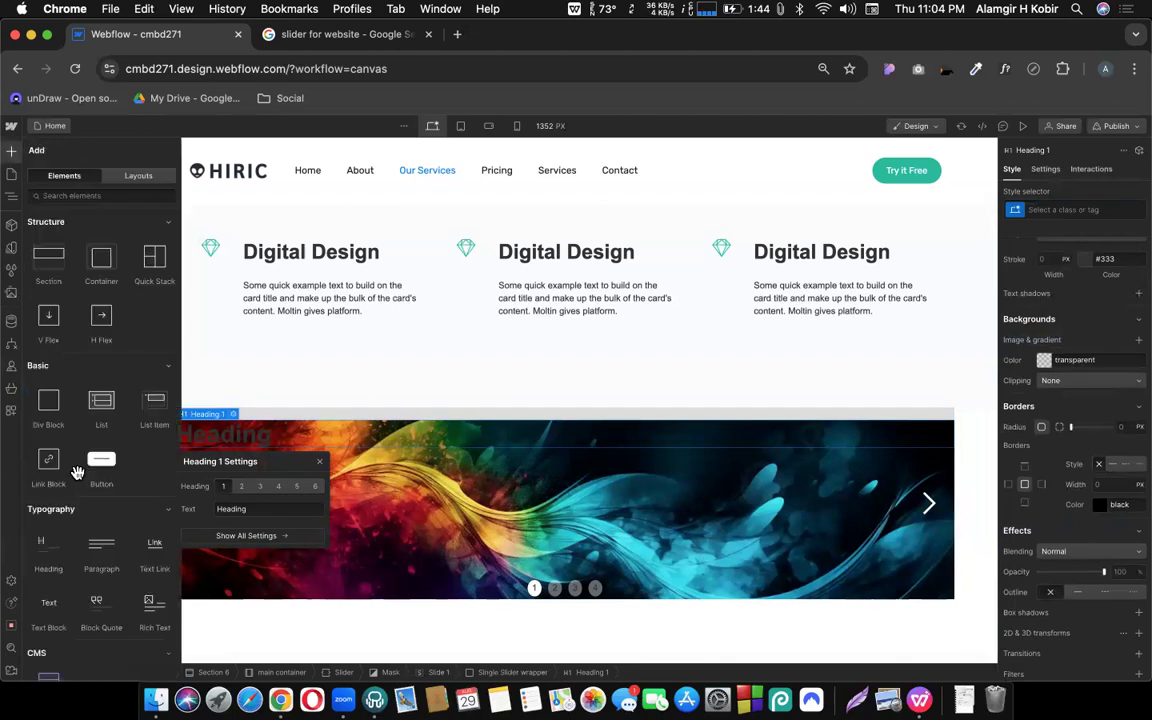
pyautogui.scroll(-1, 60, 580)
pyautogui.moveTo(52, 587); pyautogui.dragTo(403, 466)
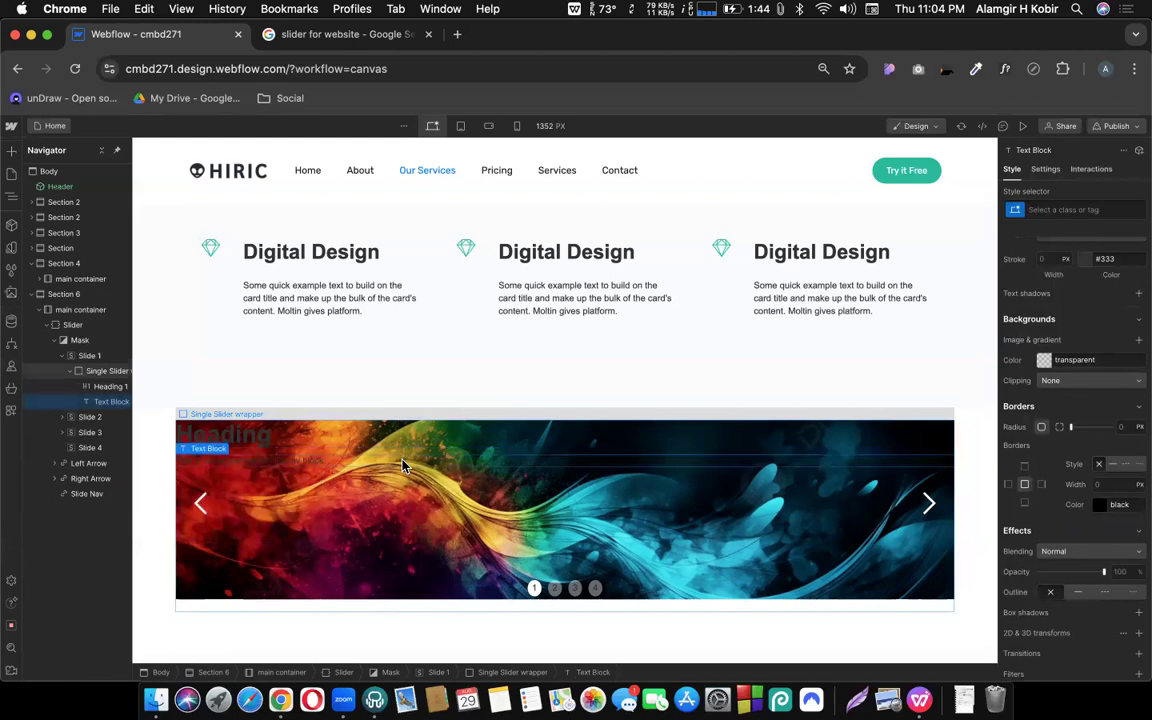
pyautogui.click(10, 151)
pyautogui.moveTo(95, 458); pyautogui.dragTo(283, 472)
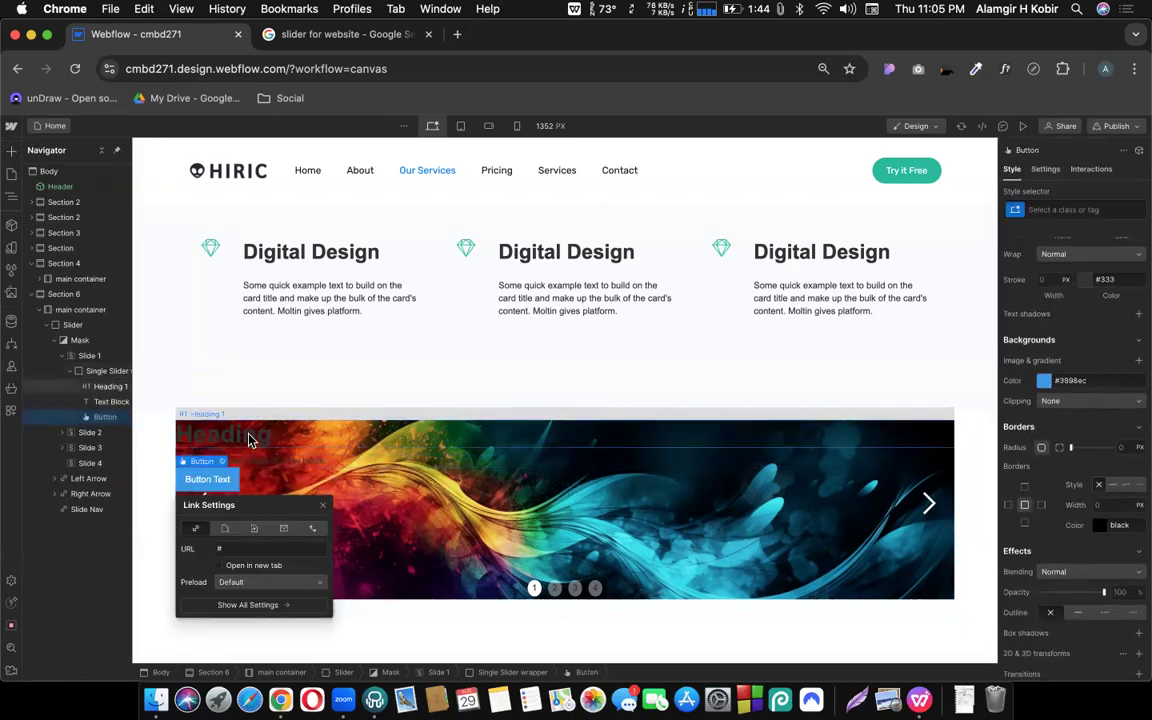
# Center-align the heading in Slide 1 and set its text color to #ededed
pyautogui.click(250, 440)
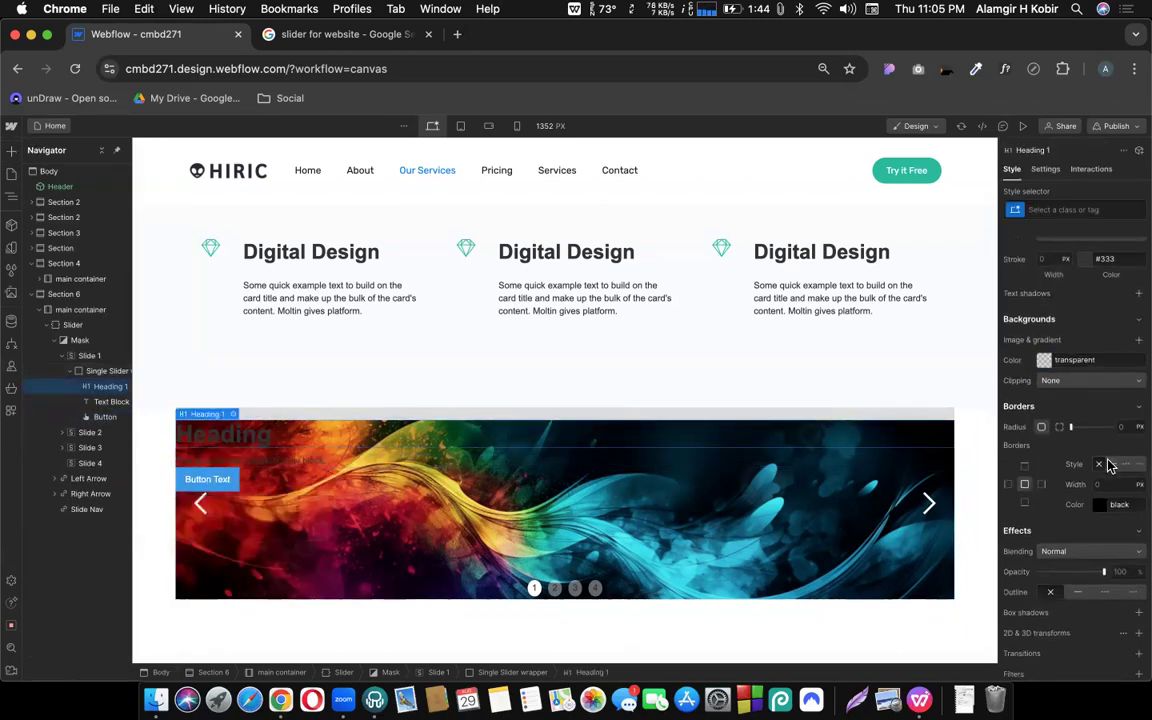
pyautogui.scroll(2, 1108, 465)
pyautogui.scroll(9, 1108, 465)
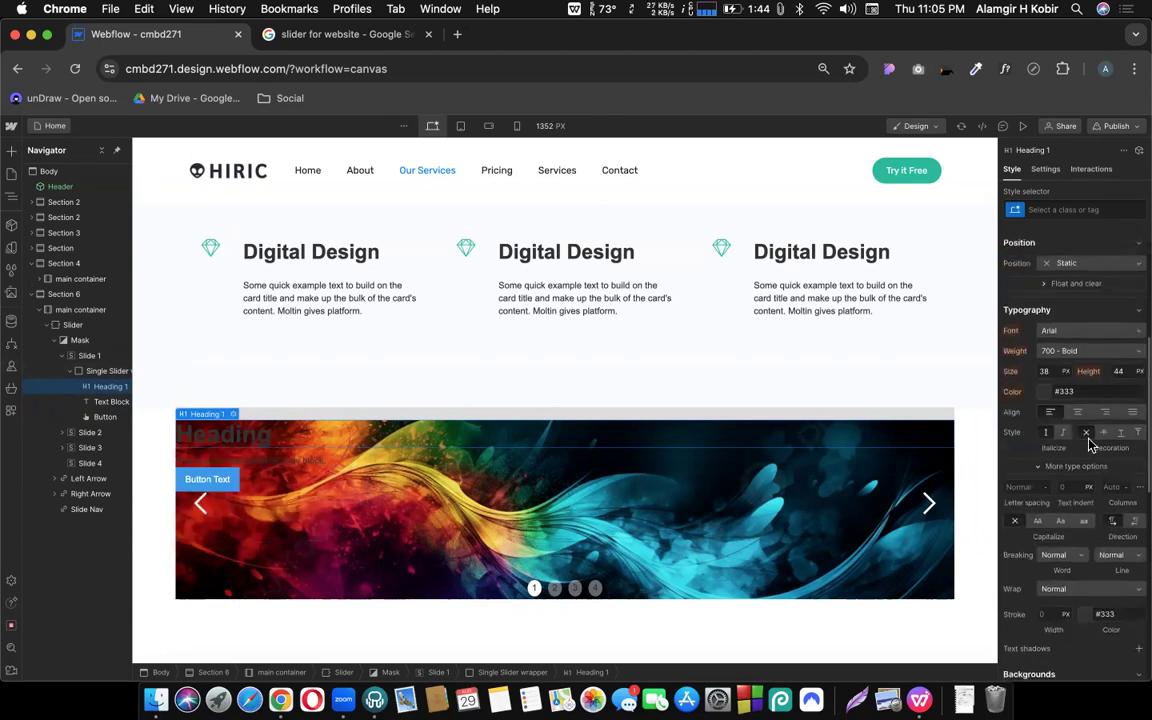
pyautogui.click(1078, 413)
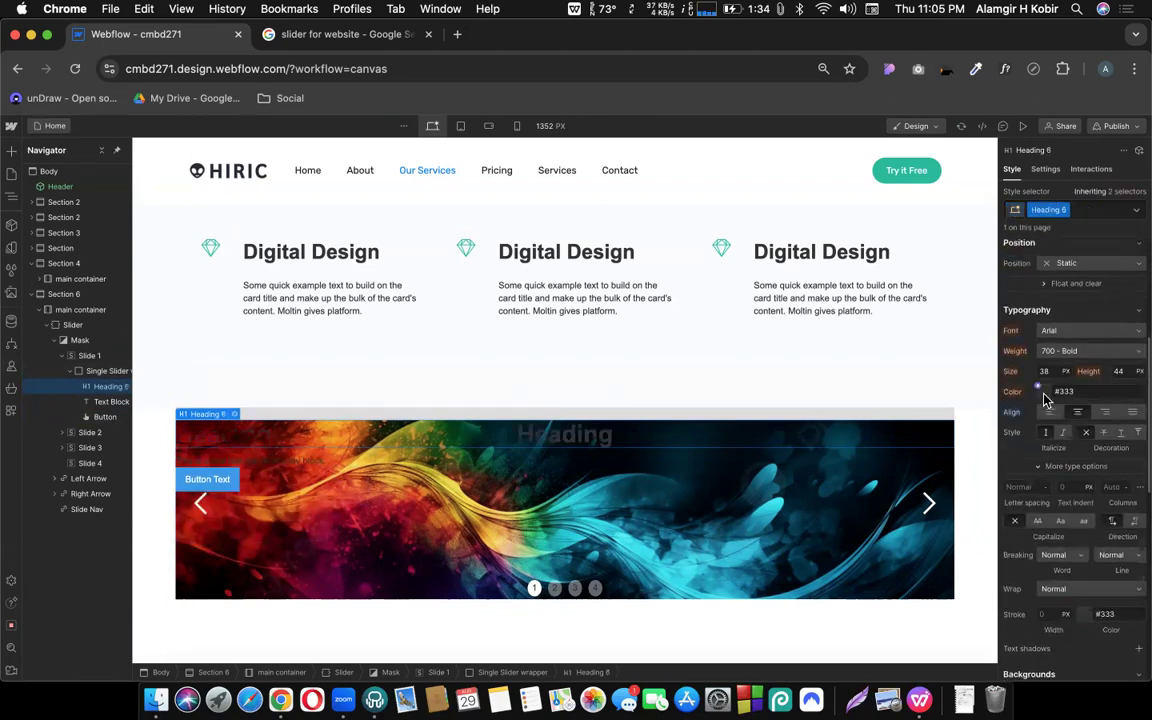
pyautogui.click(1040, 391)
pyautogui.moveTo(1035, 430); pyautogui.dragTo(995, 411)
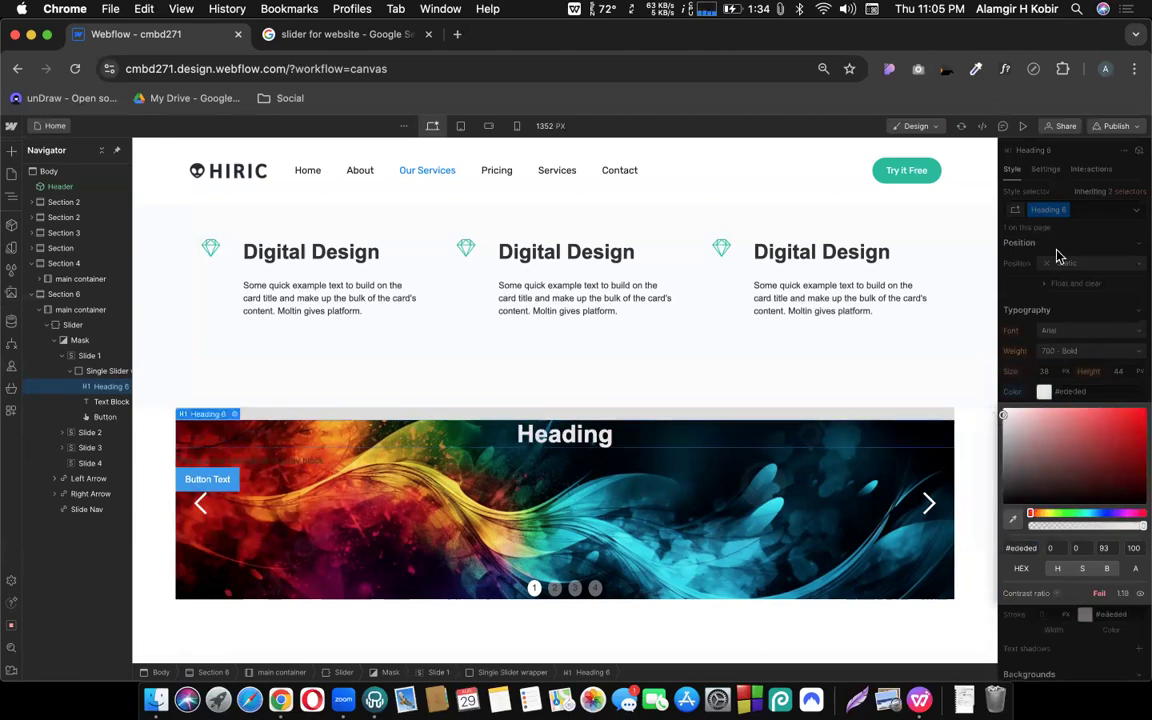
pyautogui.click(1058, 257)
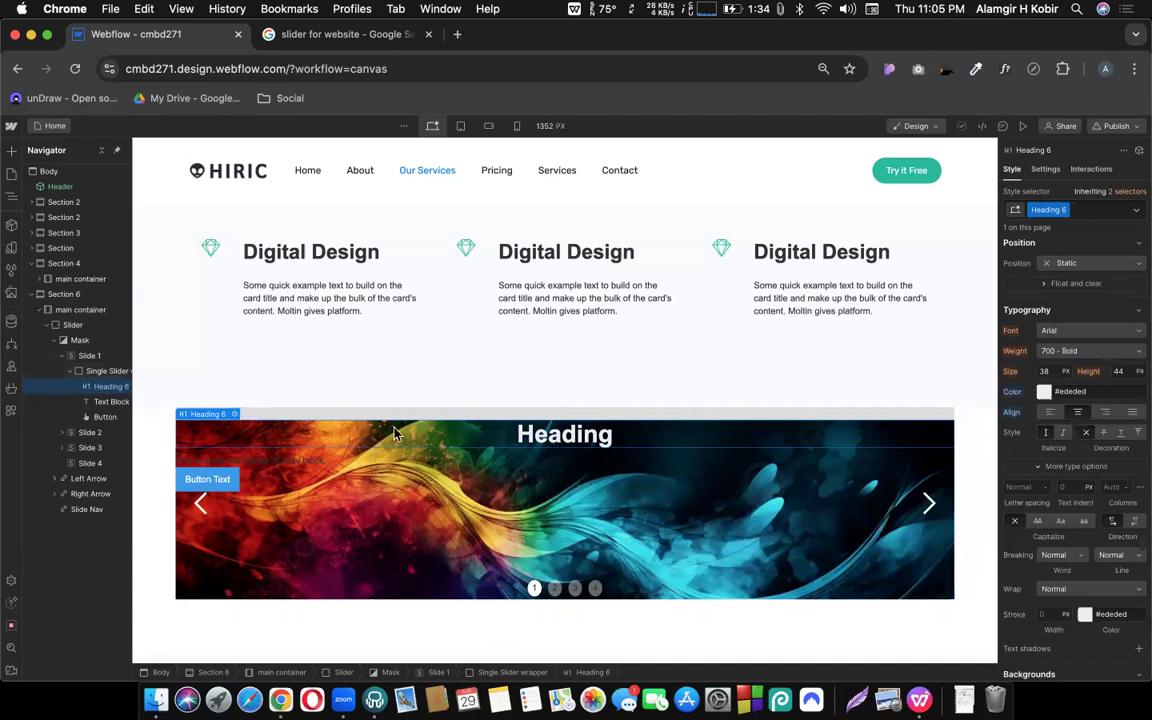
# Set the text color of the Text Block in Slide 1 to #efefef and center-align it
pyautogui.click(249, 461)
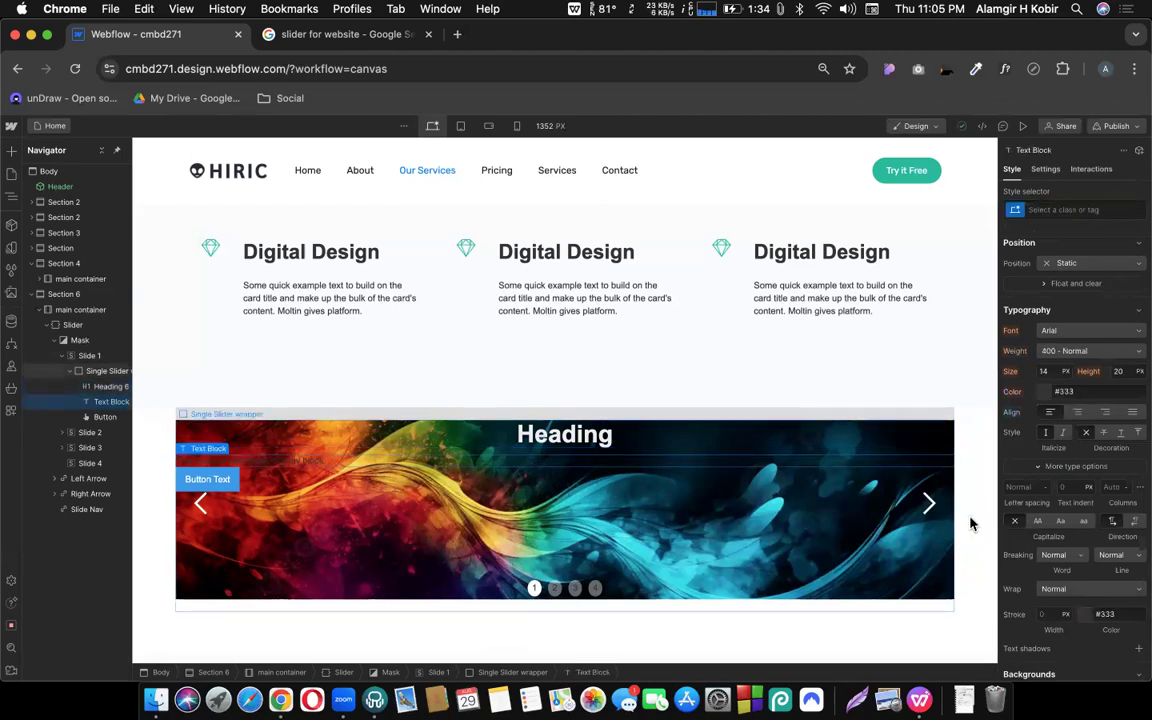
pyautogui.click(1040, 392)
pyautogui.click(1003, 415)
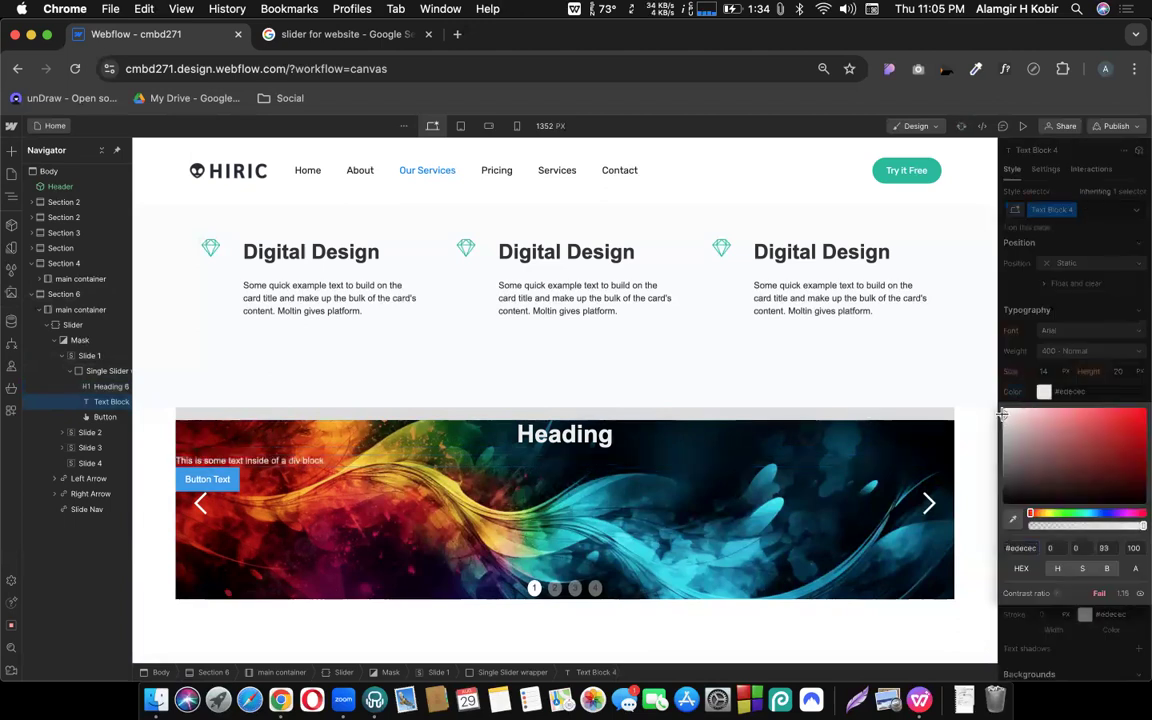
pyautogui.click(1068, 388)
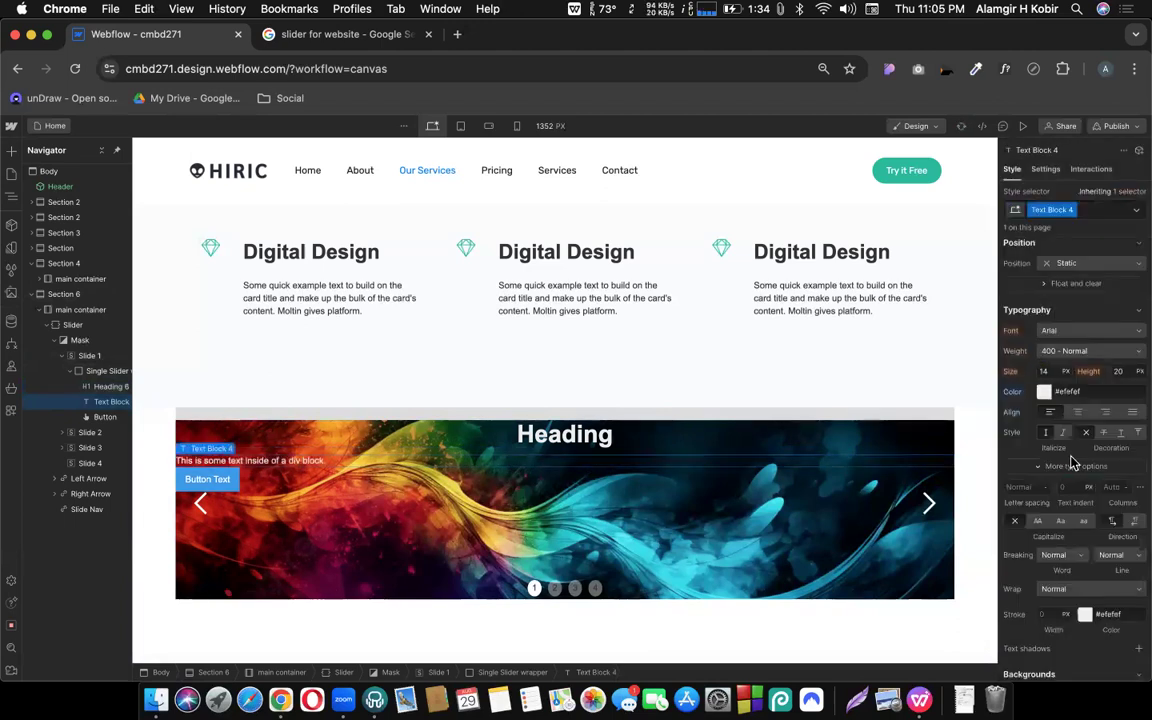
pyautogui.click(1077, 413)
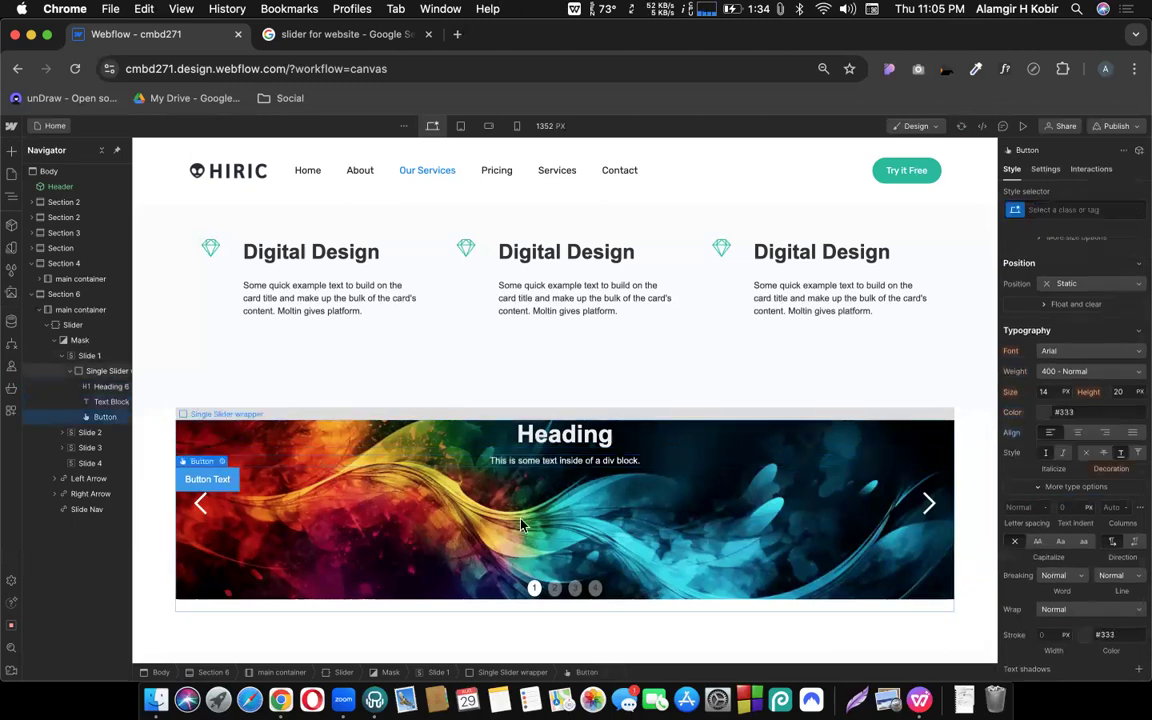
# Set Slide 1's Single Slider wrapper to a vertical flex layout with its contents centered on both axes
pyautogui.click(468, 466)
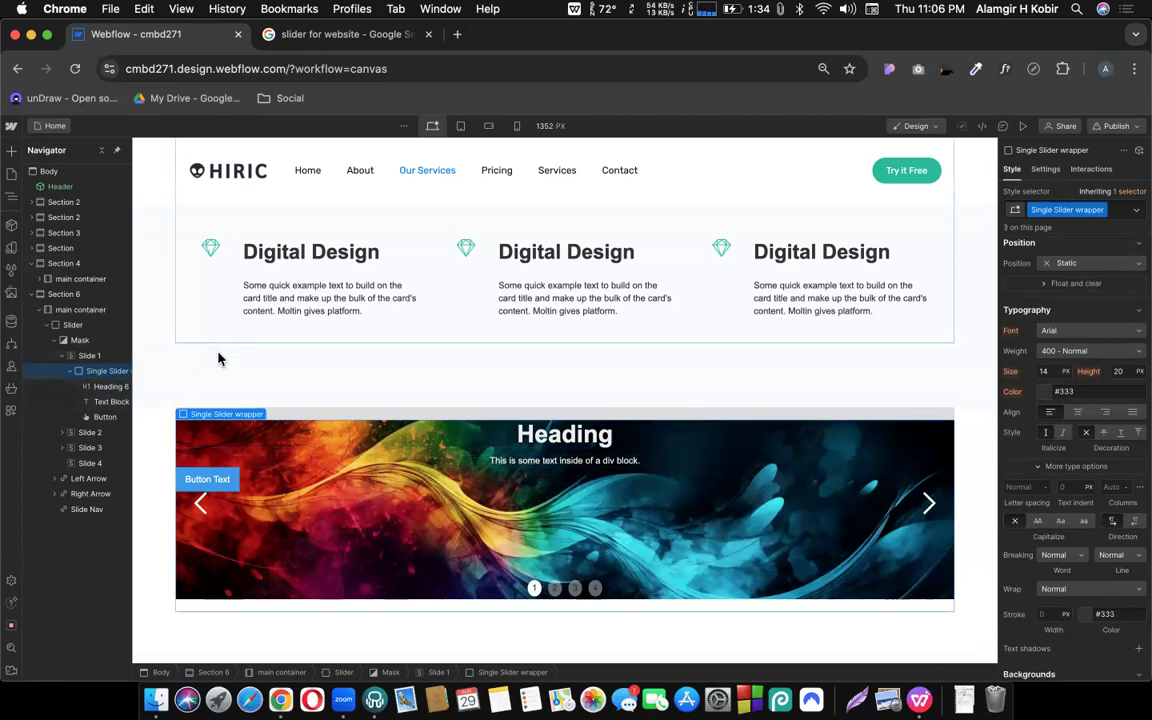
pyautogui.click(545, 438)
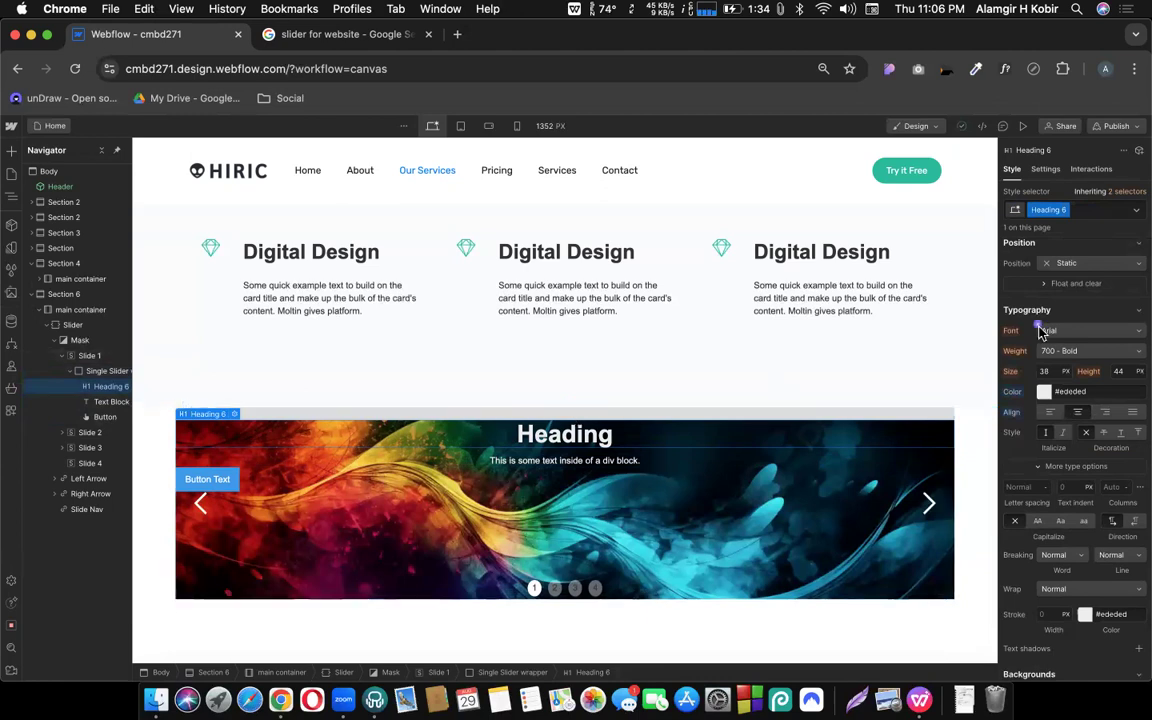
pyautogui.scroll(3, 1075, 315)
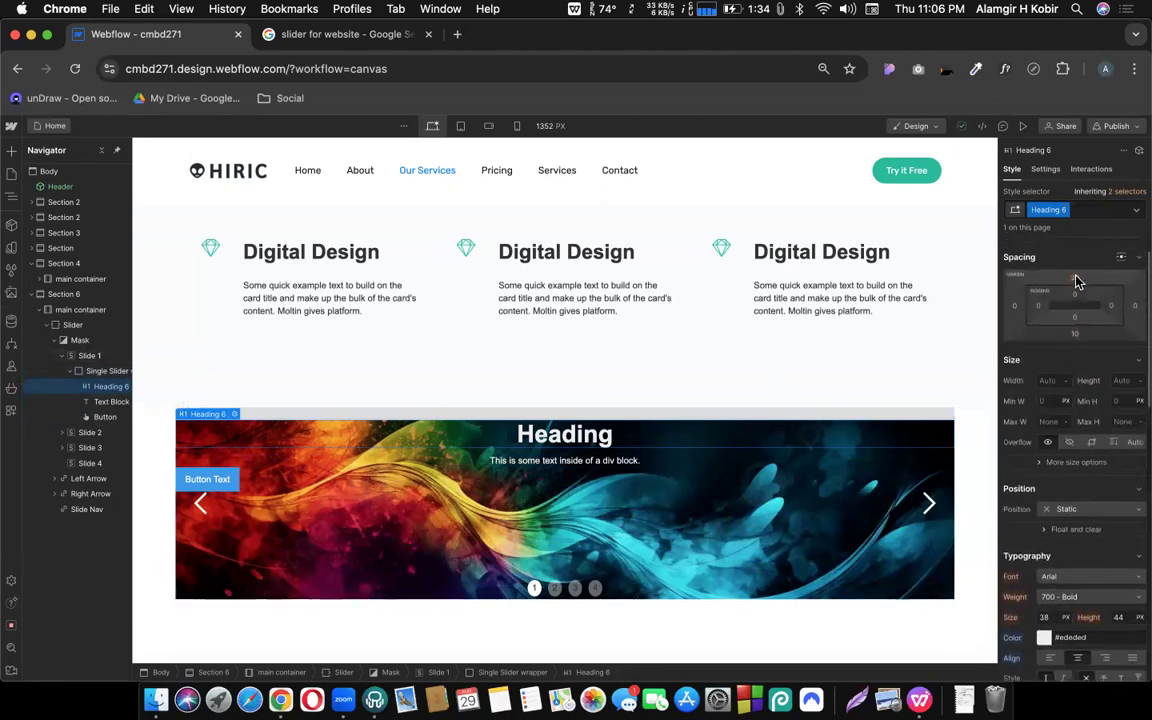
pyautogui.click(460, 528)
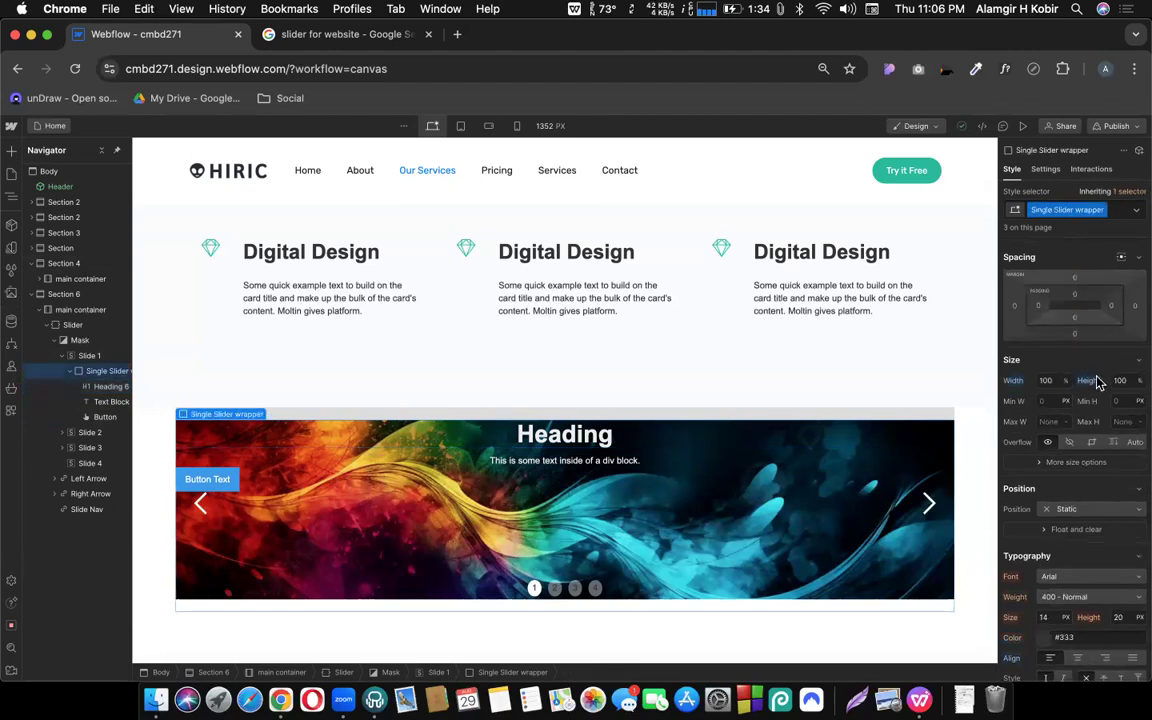
pyautogui.scroll(1, 1070, 305)
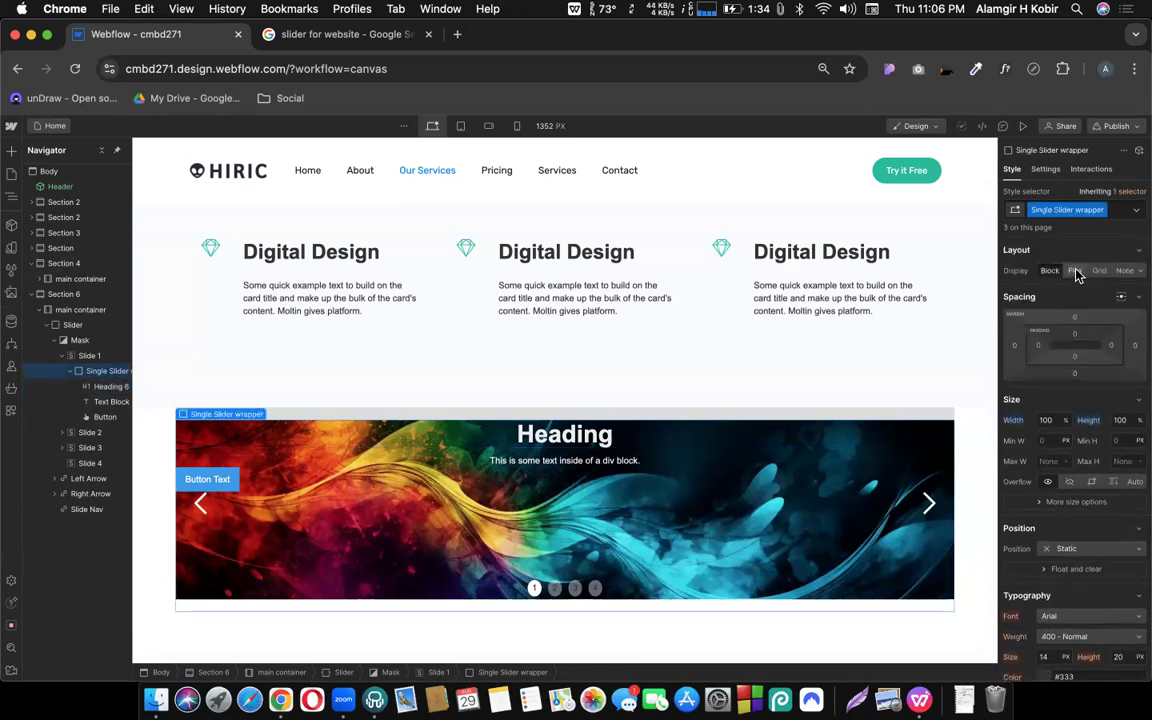
pyautogui.click(1075, 271)
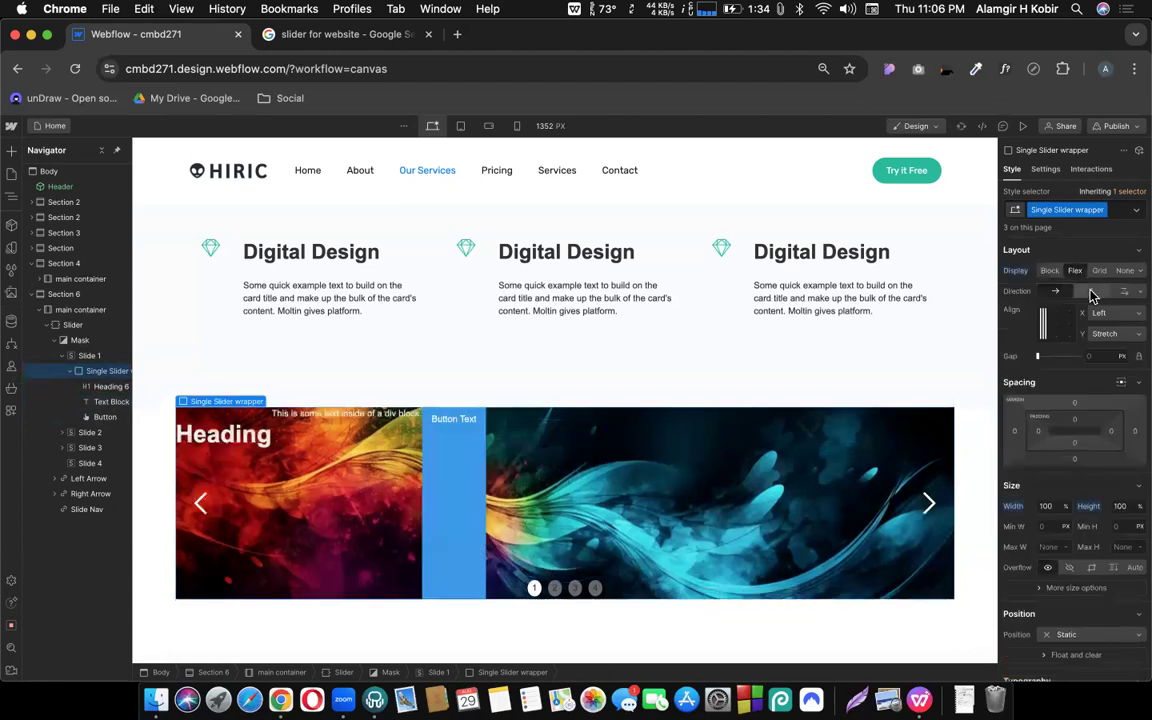
pyautogui.click(1091, 291)
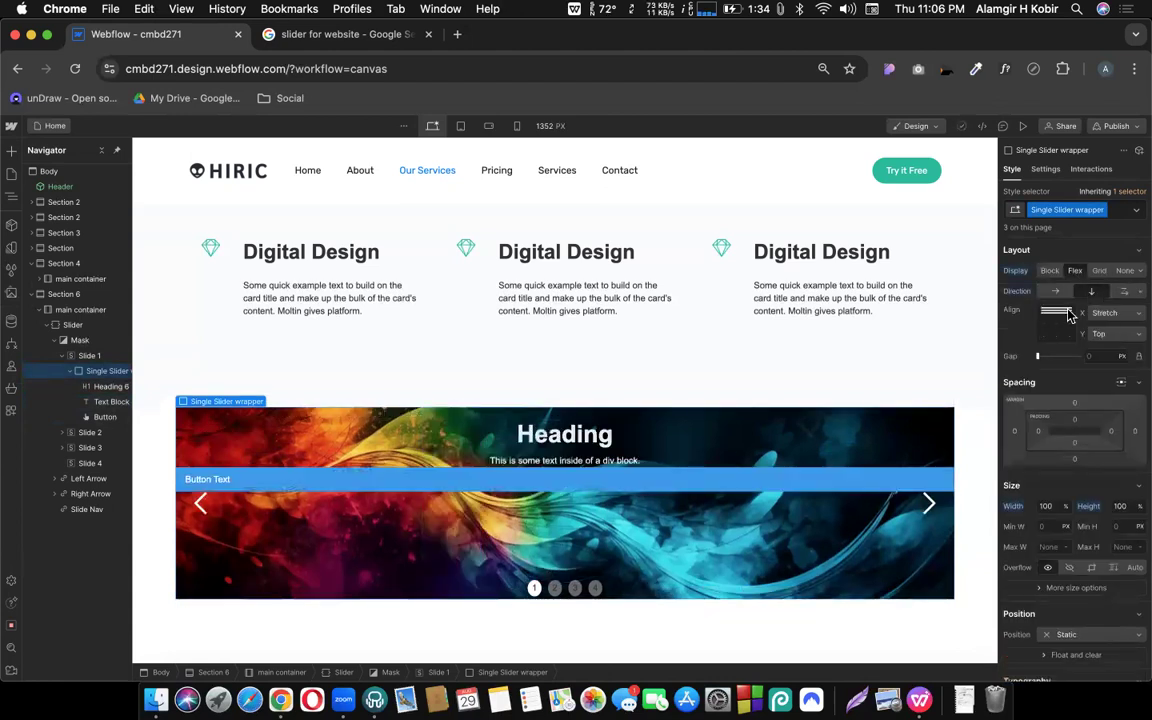
pyautogui.click(1056, 324)
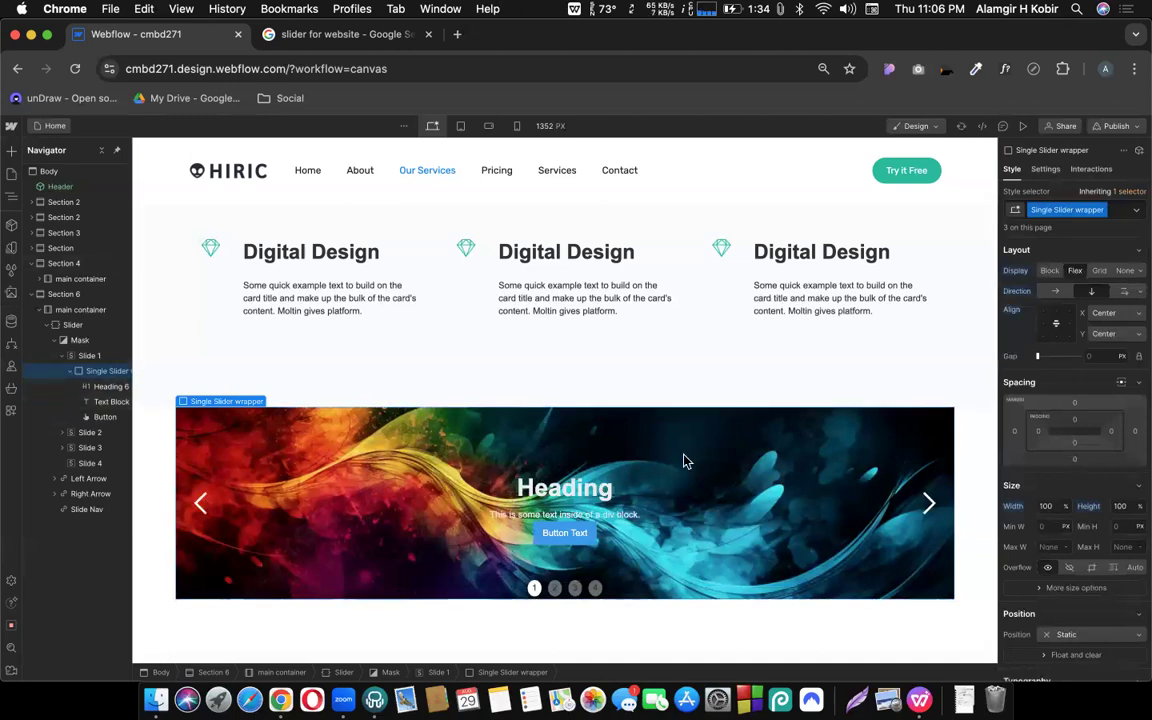
# Give the button in Slide 1 a top margin of 30 px
pyautogui.click(577, 534)
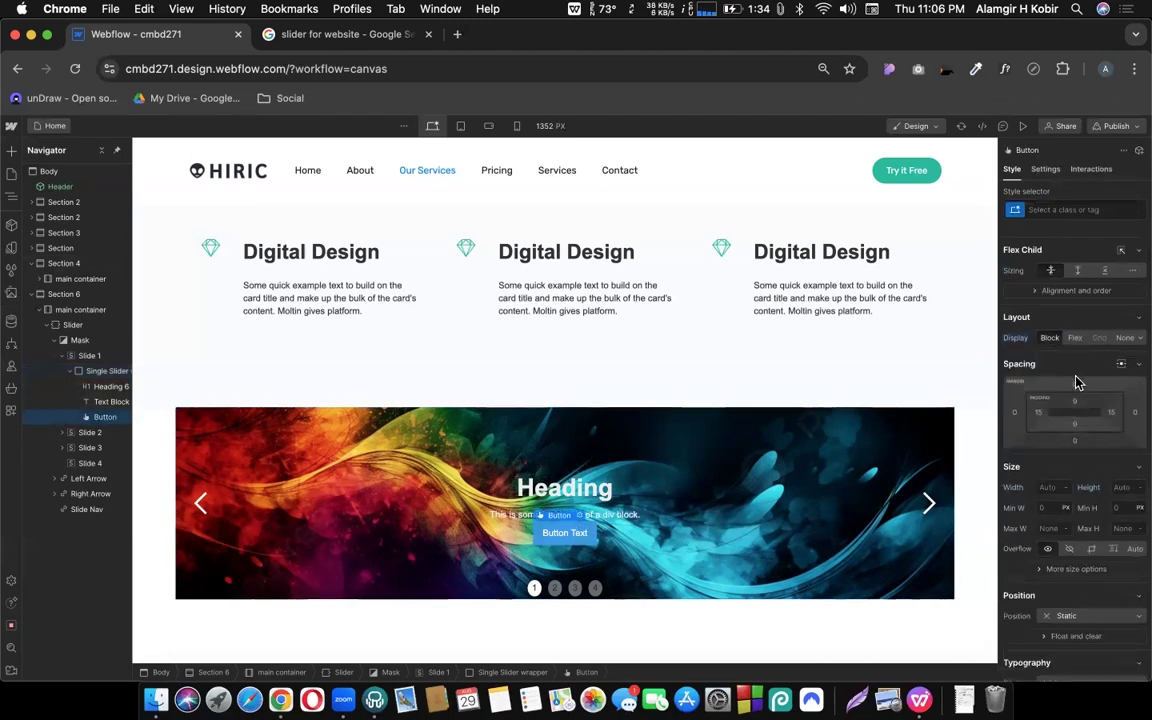
pyautogui.moveTo(1079, 385); pyautogui.dragTo(1078, 361)
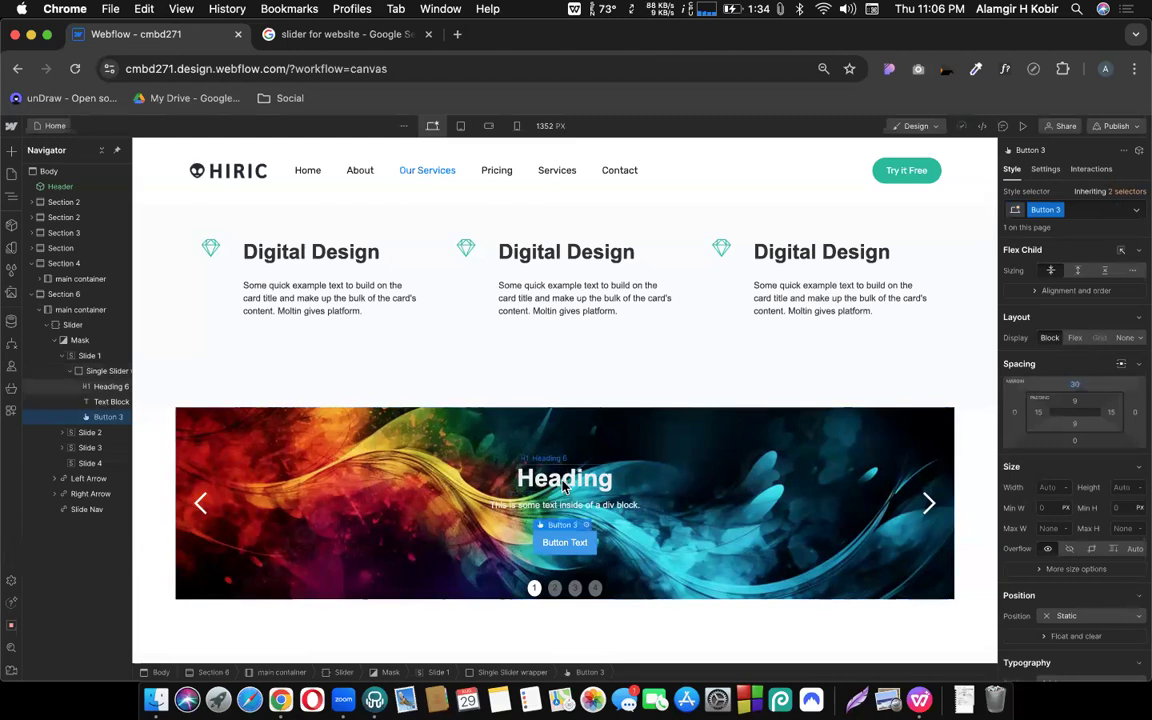
# Try adjusting the opacity of Slide 1's Single Slider wrapper and reset it to its initial value
pyautogui.click(524, 446)
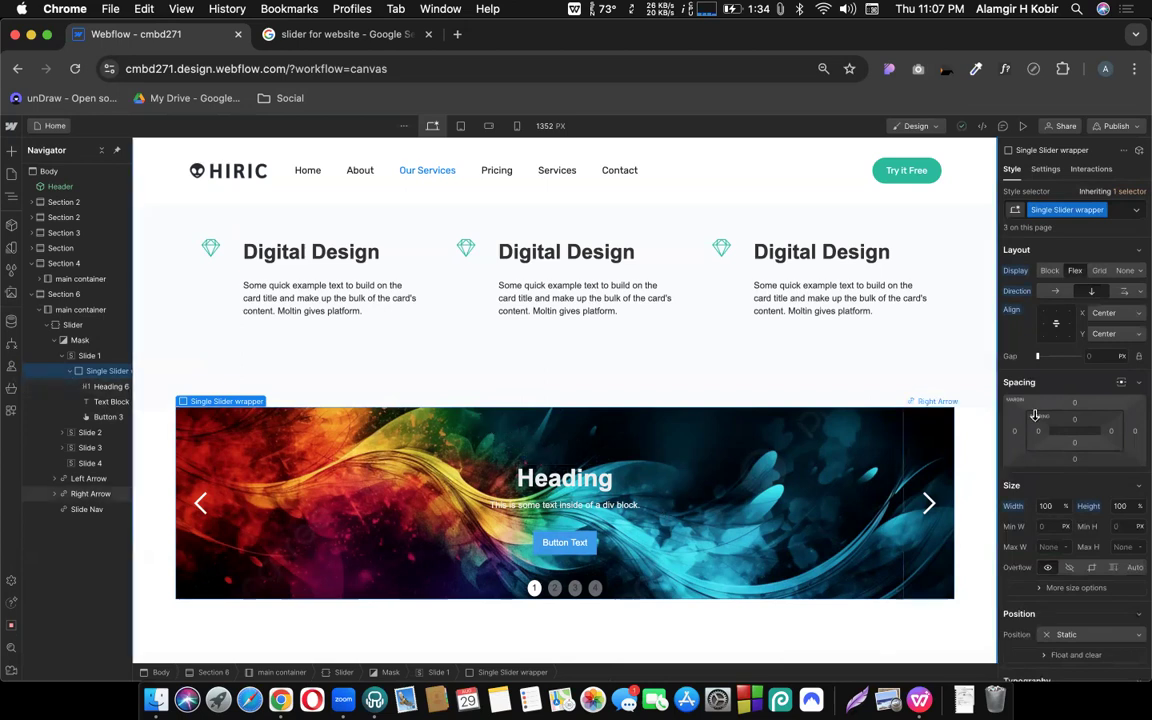
pyautogui.scroll(-10, 1050, 470)
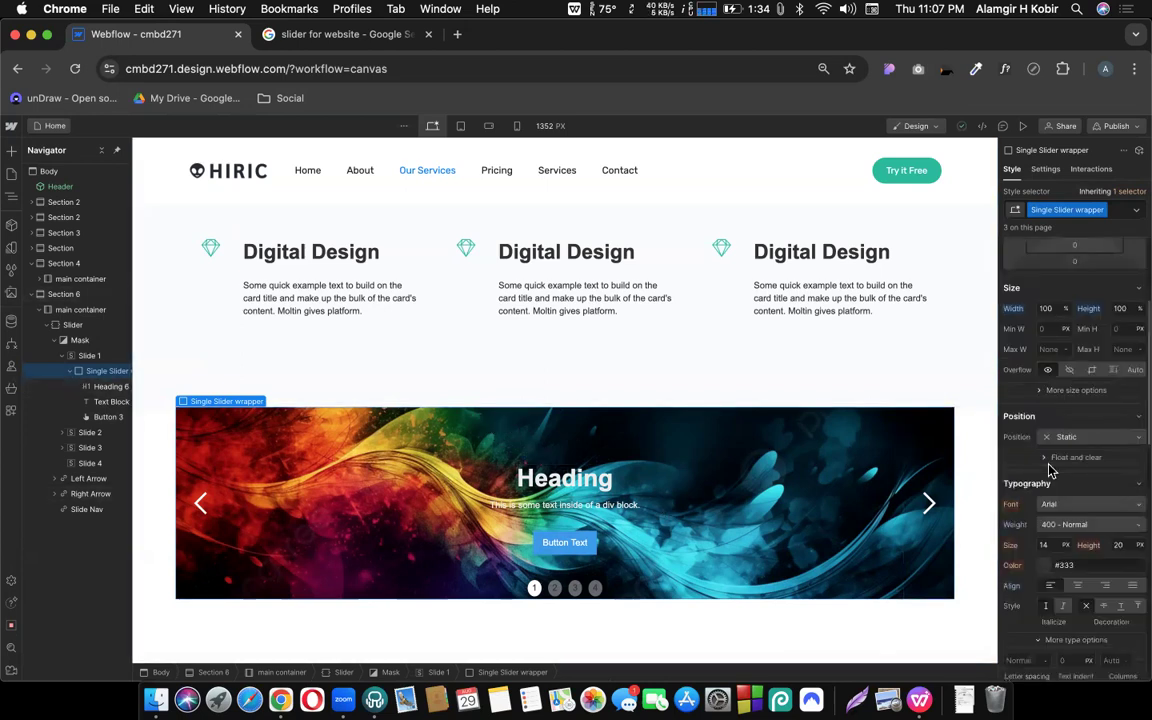
pyautogui.scroll(-5, 1050, 470)
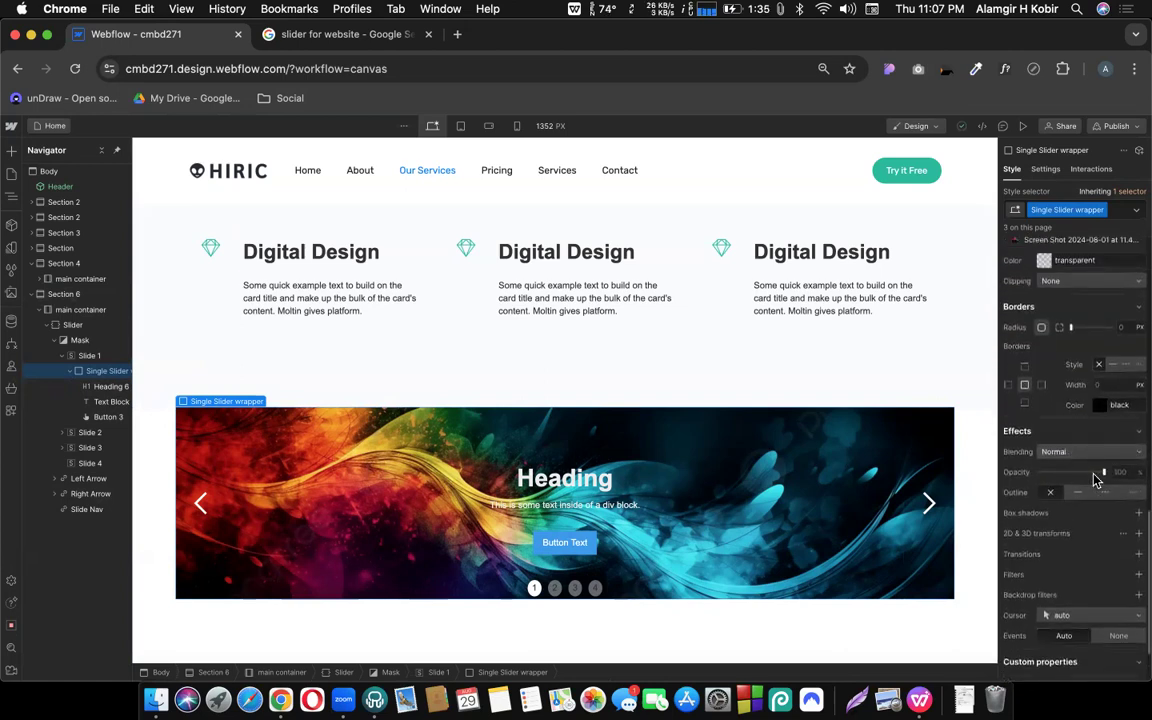
pyautogui.moveTo(1100, 471); pyautogui.dragTo(1140, 466)
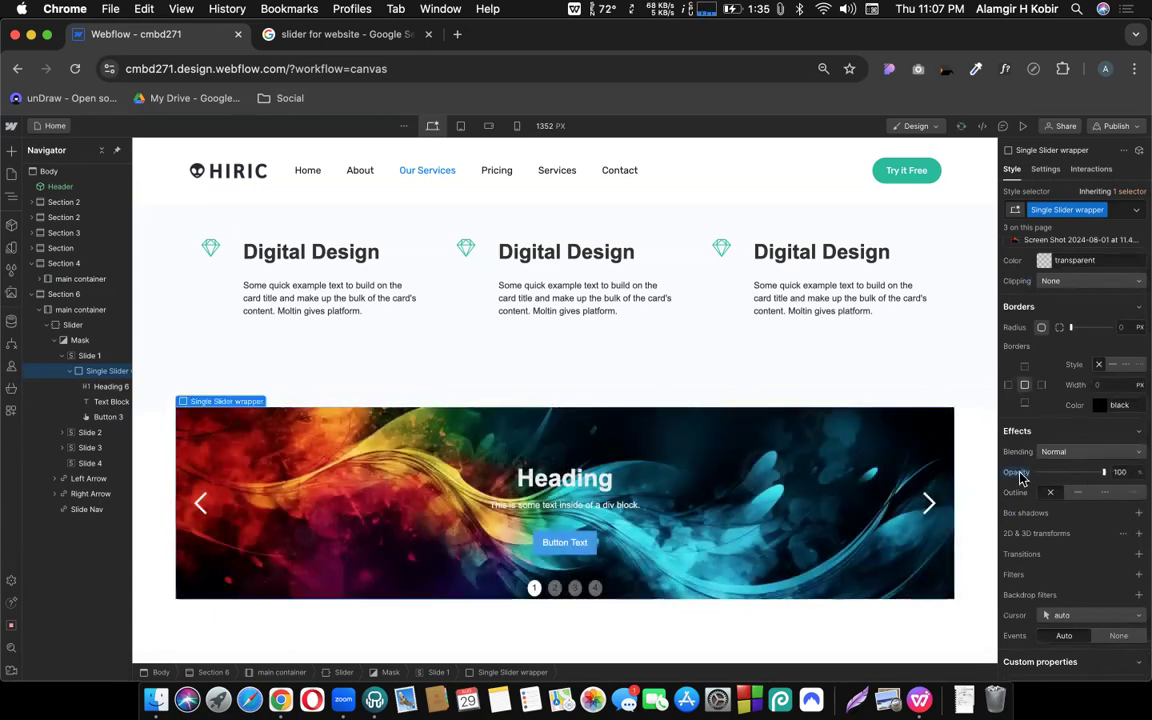
pyautogui.click(1017, 473)
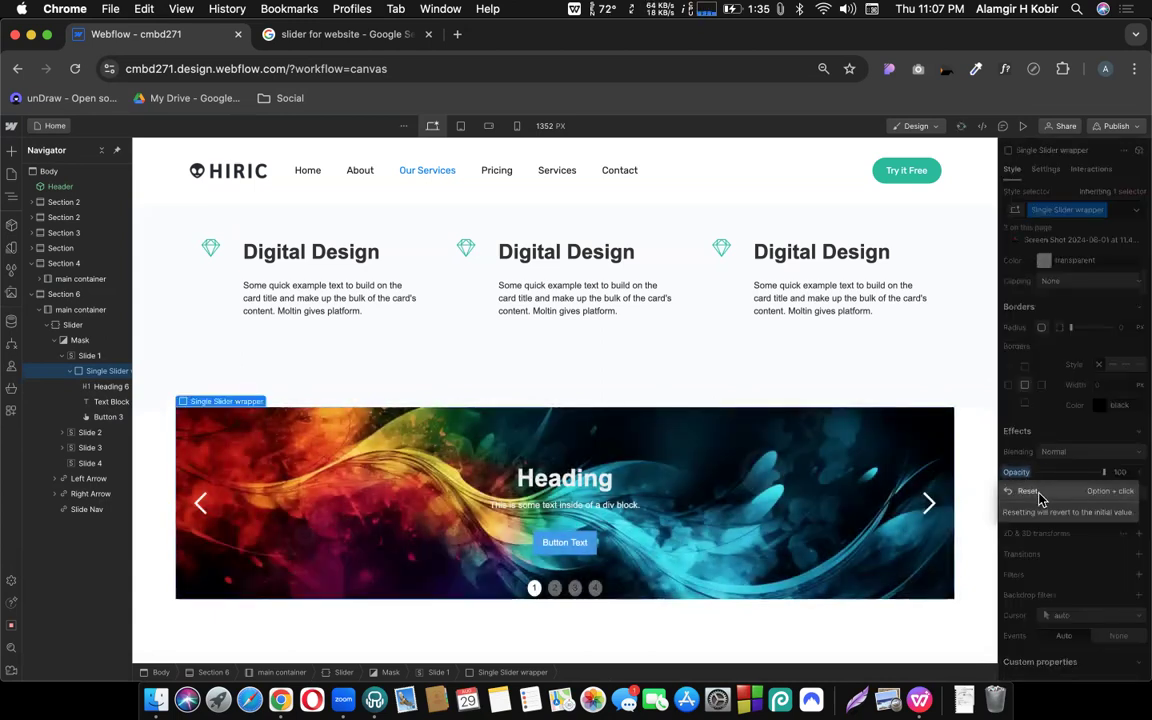
pyautogui.click(1040, 499)
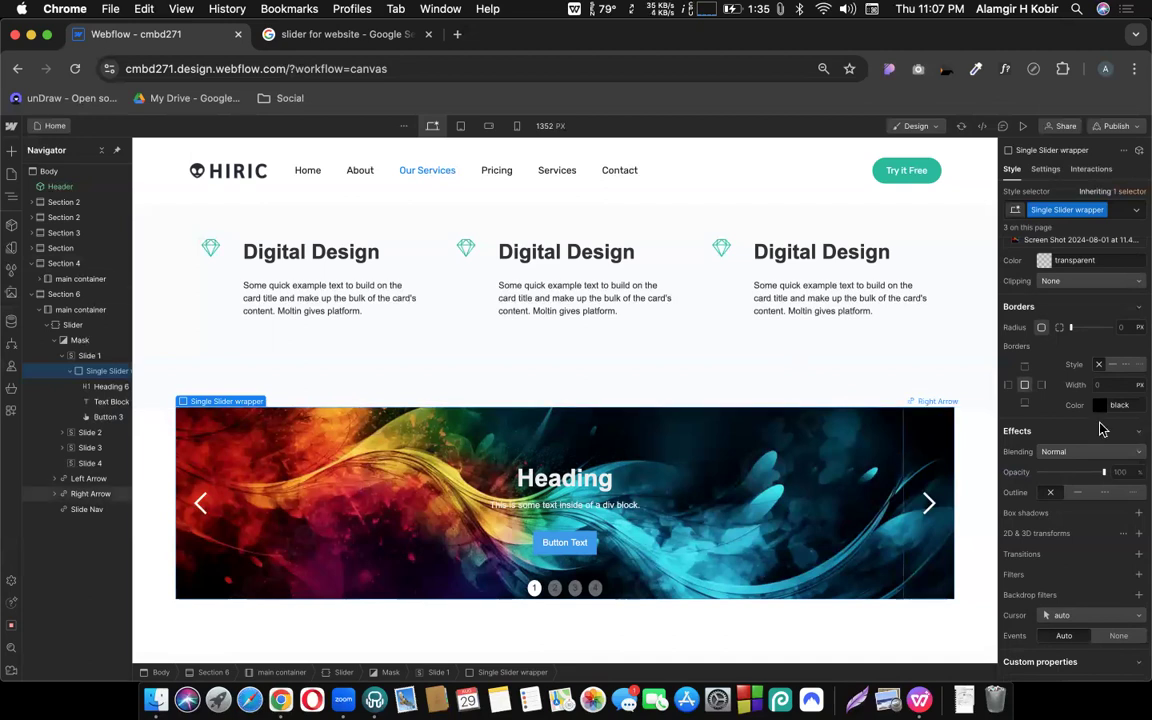
# Add a black color overlay with 30% opacity over the background image of Slide 1's Single Slider wrapper
pyautogui.scroll(2, 1105, 427)
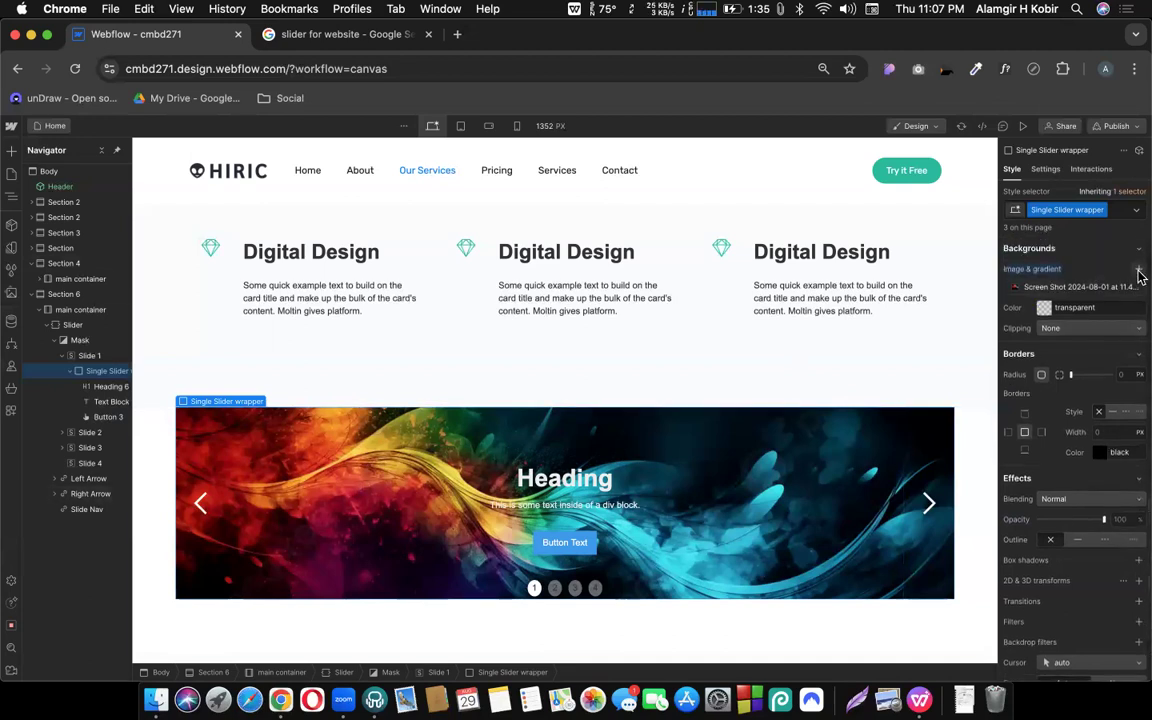
pyautogui.click(1139, 270)
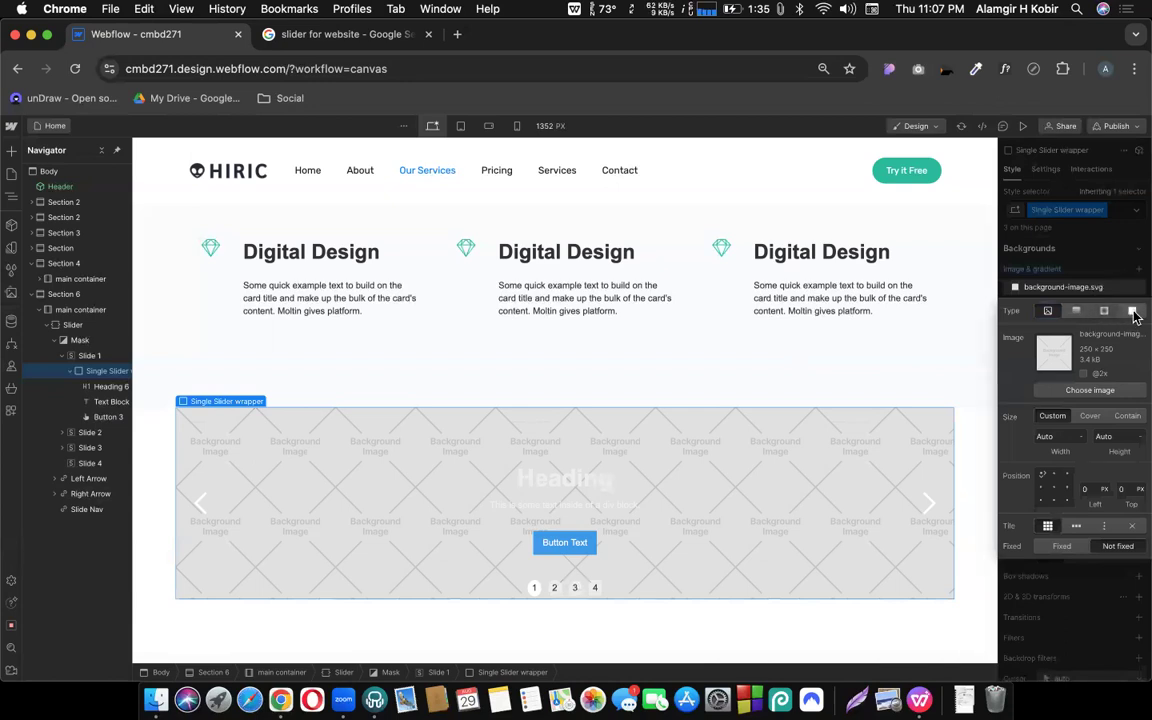
pyautogui.click(1133, 312)
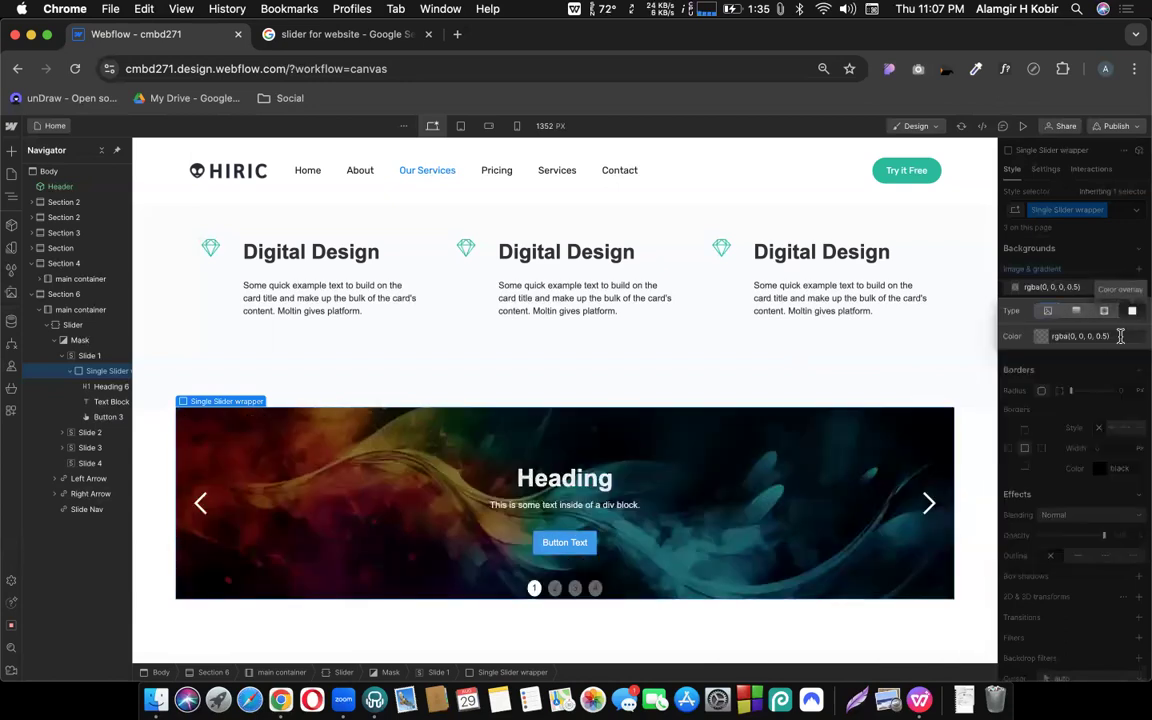
pyautogui.click(1041, 336)
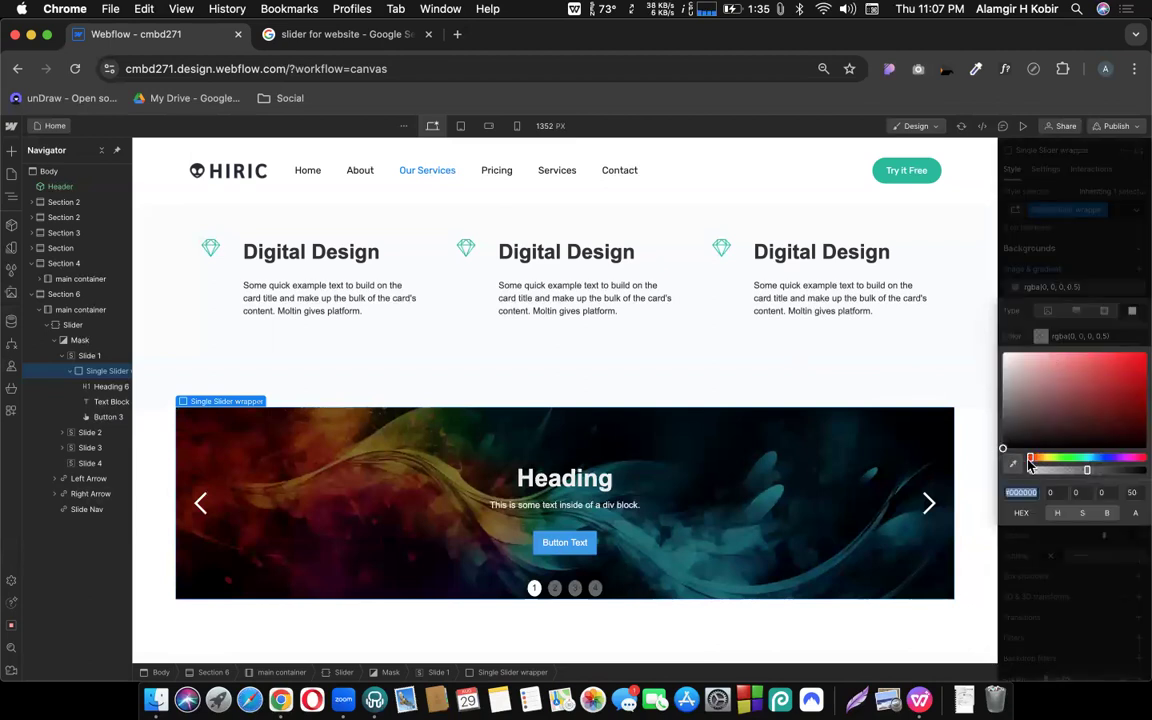
pyautogui.moveTo(1086, 469); pyautogui.dragTo(1063, 469)
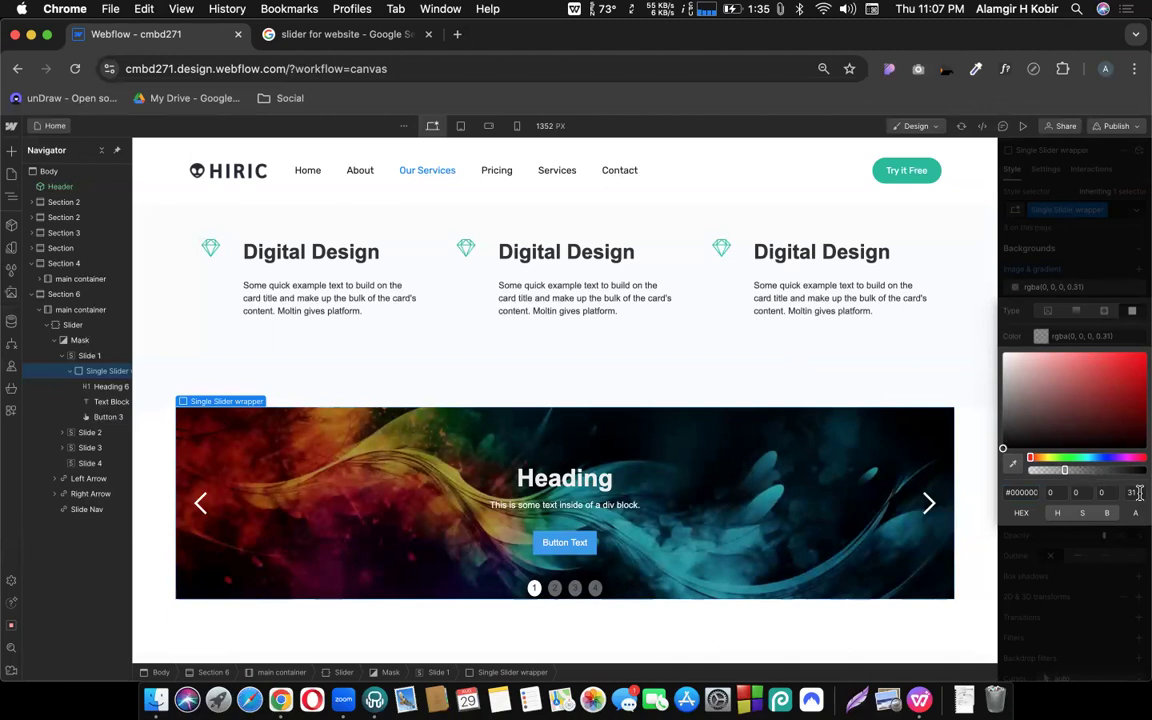
pyautogui.write('30')
pyautogui.click(958, 298)
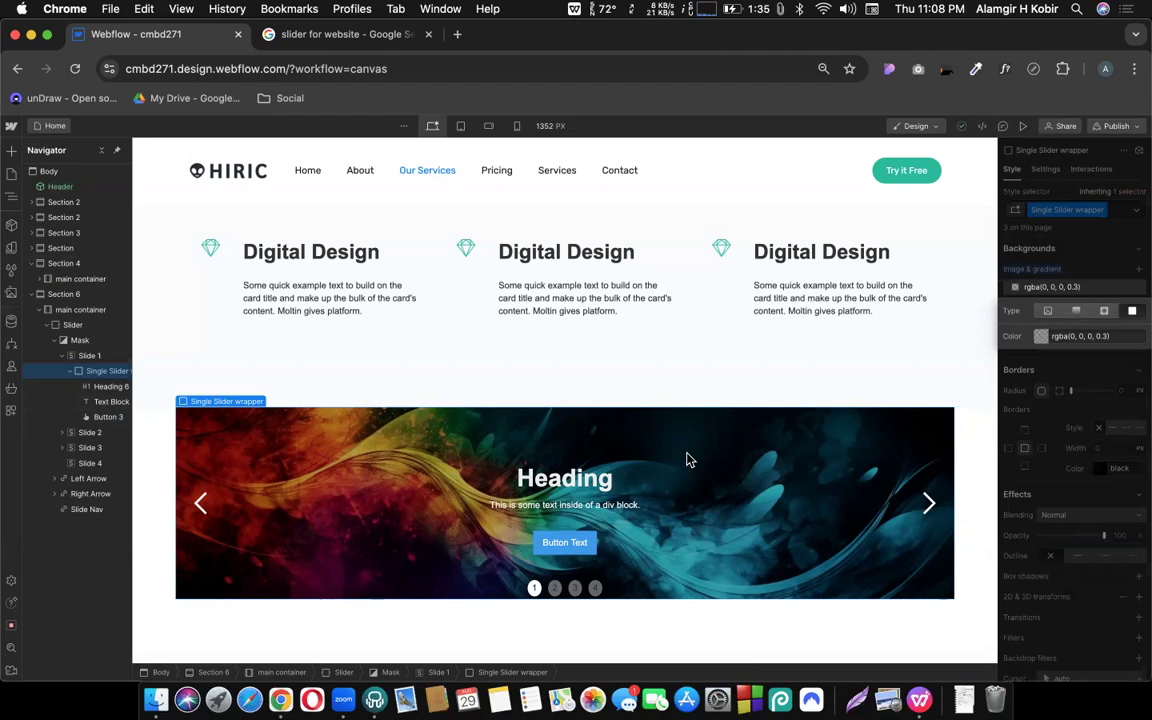
pyautogui.click(1060, 401)
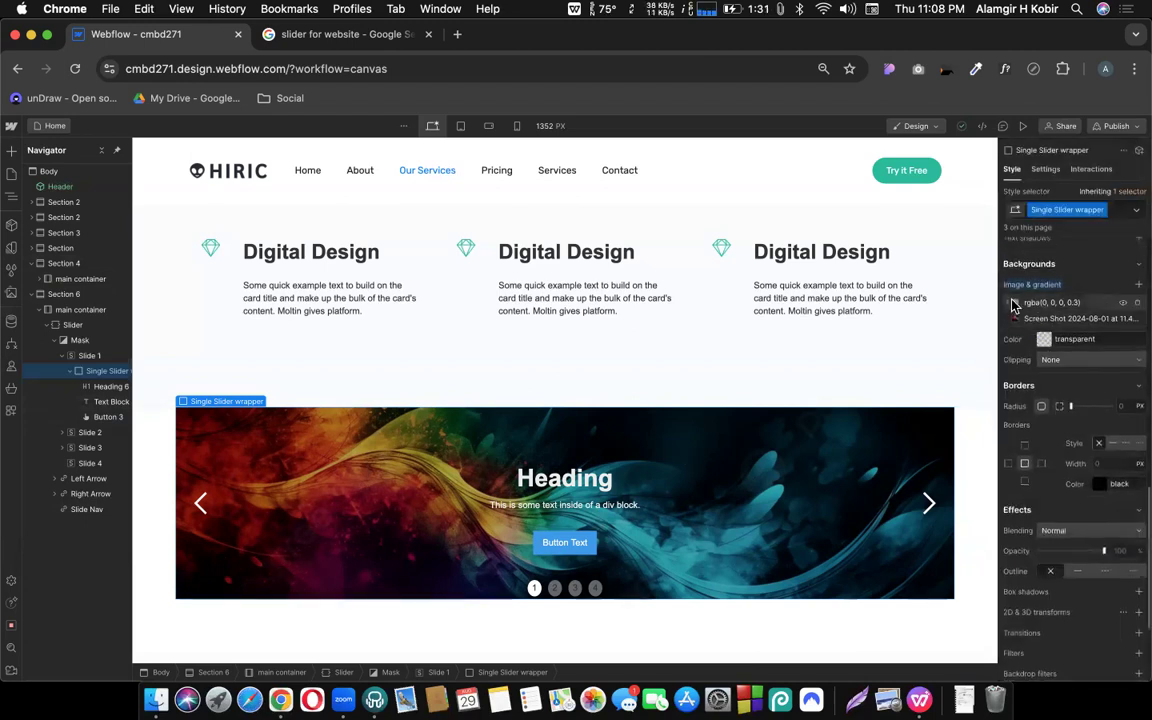
# Try placing the color overlay beneath the background image layer, and restore it above the image
pyautogui.moveTo(1010, 302); pyautogui.dragTo(1030, 320)
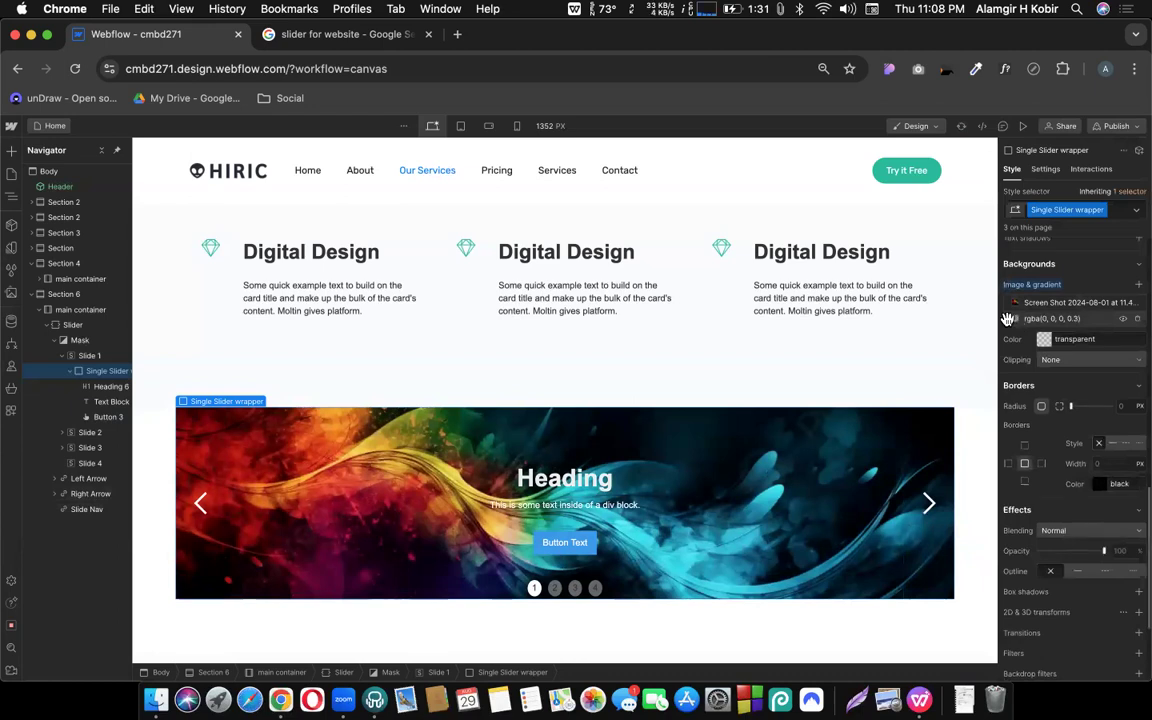
pyautogui.moveTo(1007, 318)
pyautogui.mouseDown()
pyautogui.moveTo(1010, 285)
pyautogui.moveTo(1012, 300)
pyautogui.mouseUp()
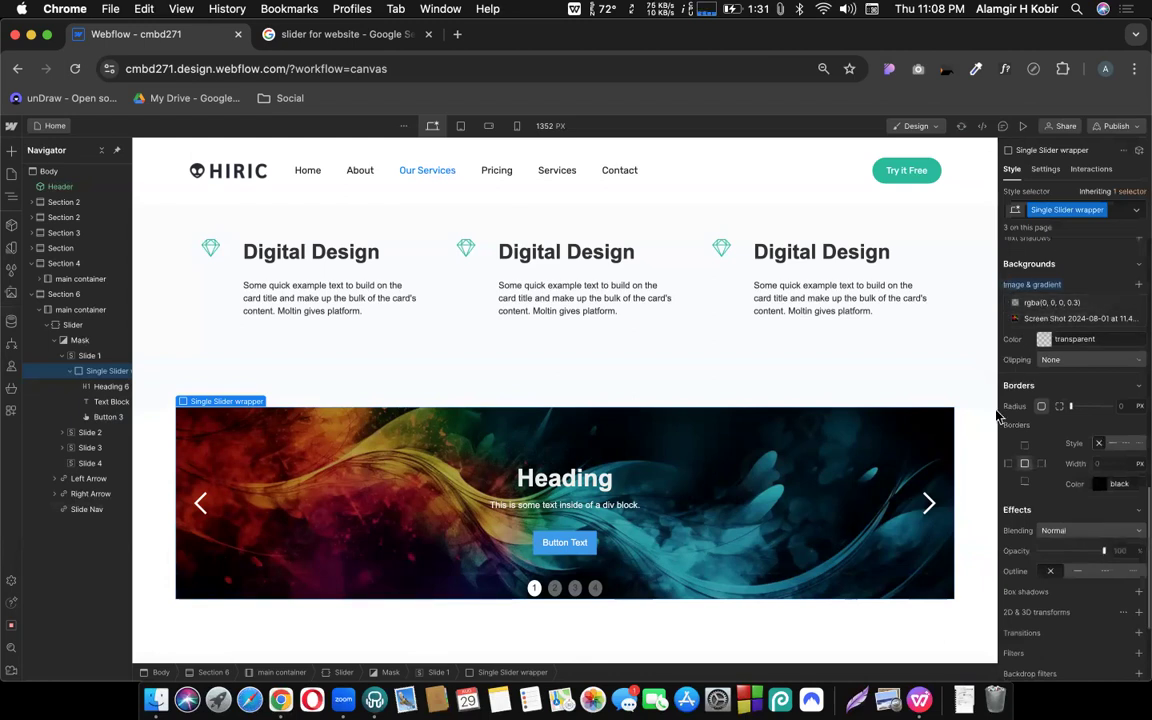
# Change the overlay to a linear gradient and set its starting stop to black with 30% opacity
pyautogui.click(1066, 305)
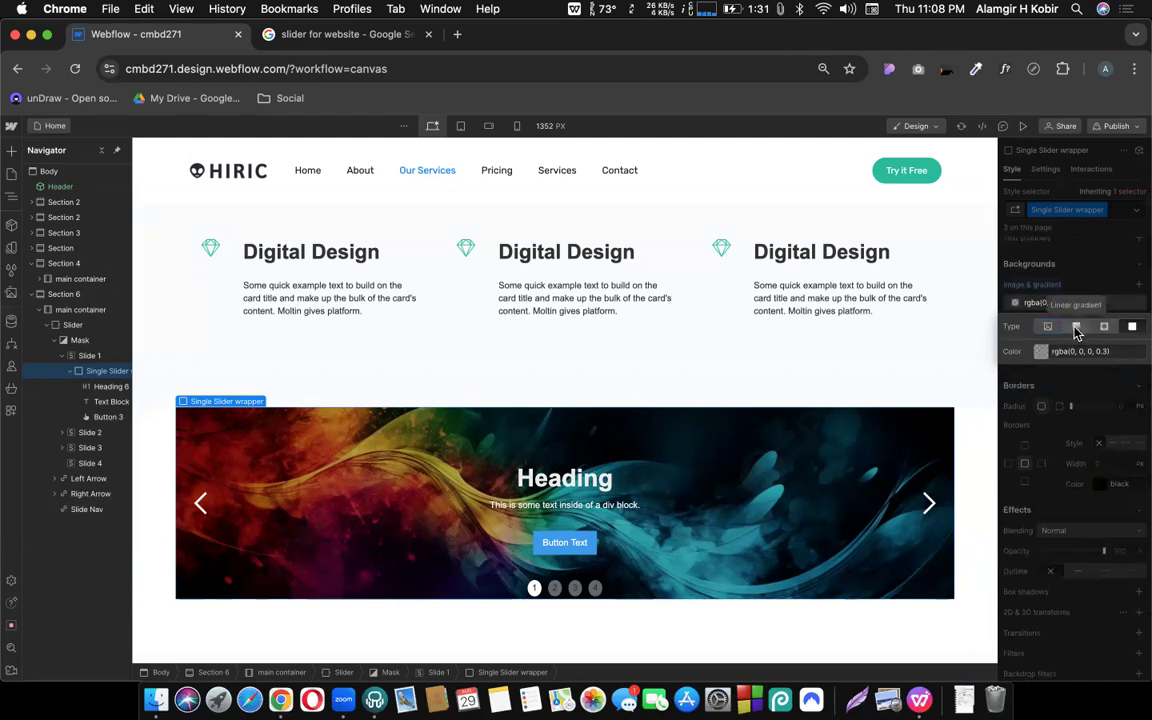
pyautogui.click(1076, 329)
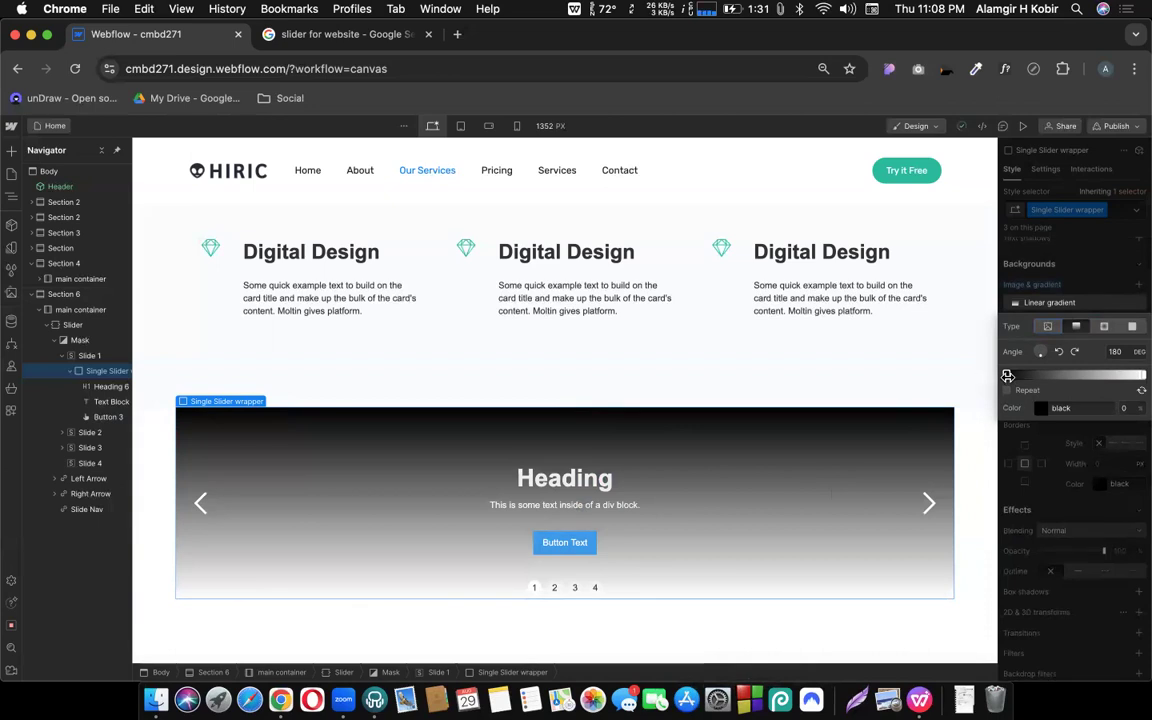
pyautogui.click(1007, 390)
pyautogui.click(1042, 410)
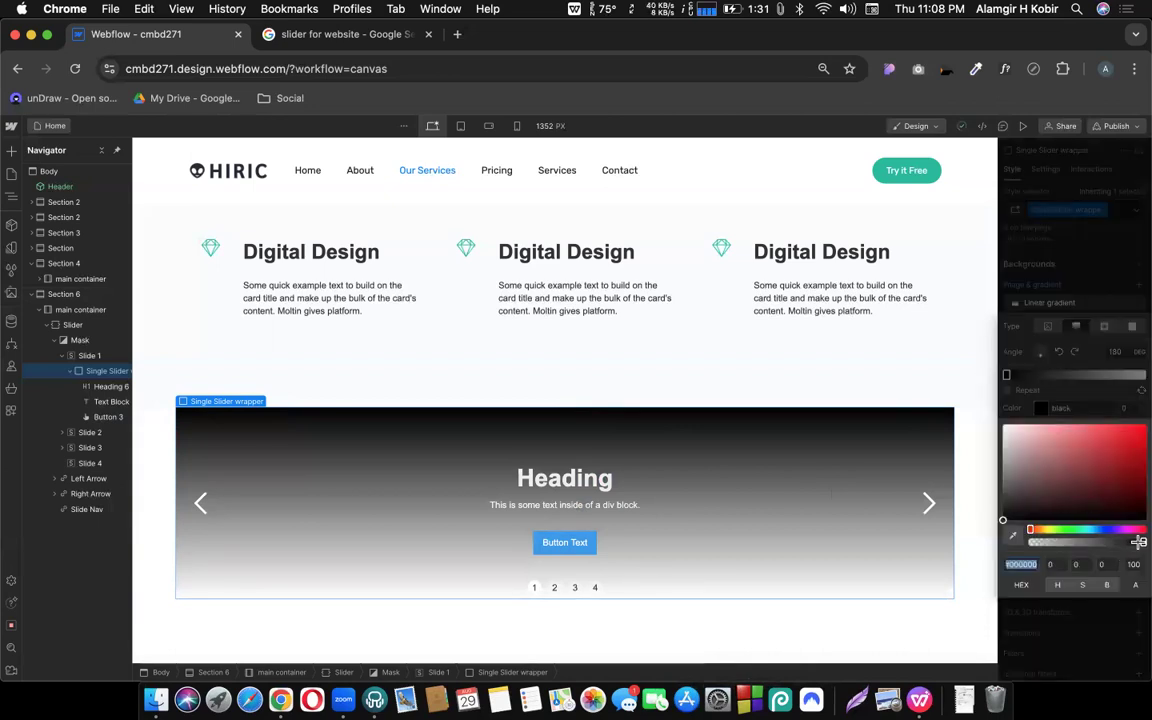
pyautogui.click(1068, 541)
pyautogui.moveTo(1068, 541); pyautogui.dragTo(1061, 542)
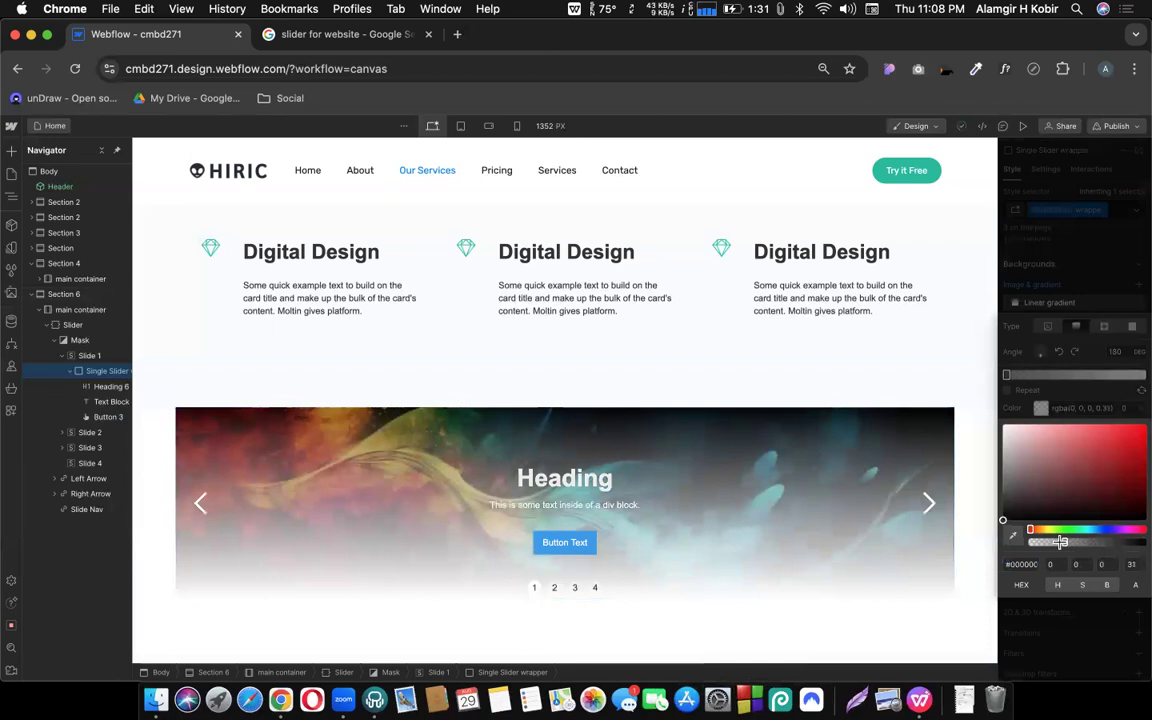
pyautogui.moveTo(1061, 542); pyautogui.dragTo(1065, 542)
pyautogui.moveTo(1061, 542); pyautogui.dragTo(1060, 542)
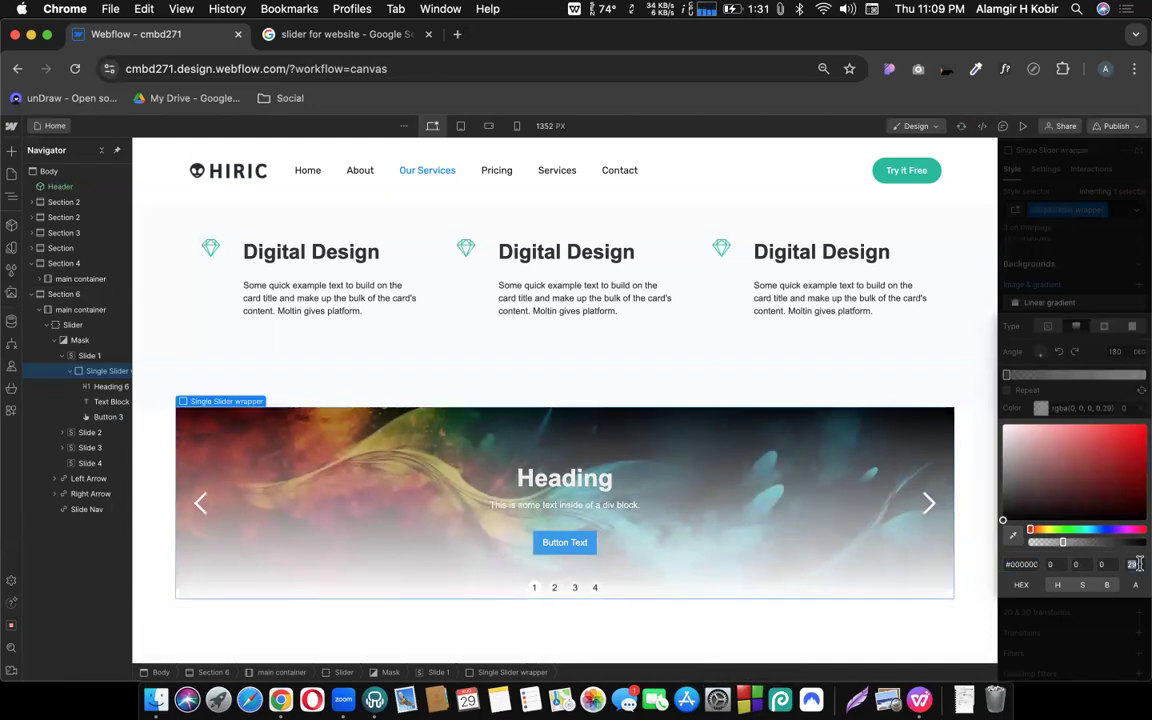
pyautogui.write('30')
pyautogui.click(1080, 378)
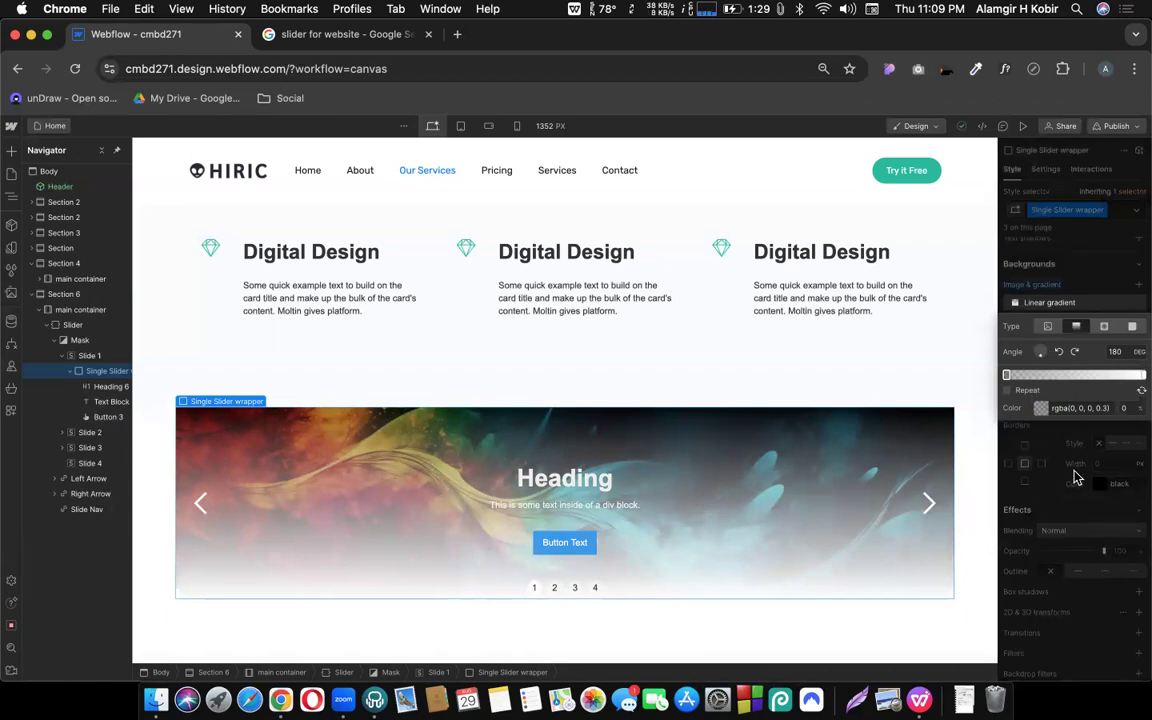
# Set the gradient overlay's end stop to black (#000000) with 70% opacity
pyautogui.click(1142, 375)
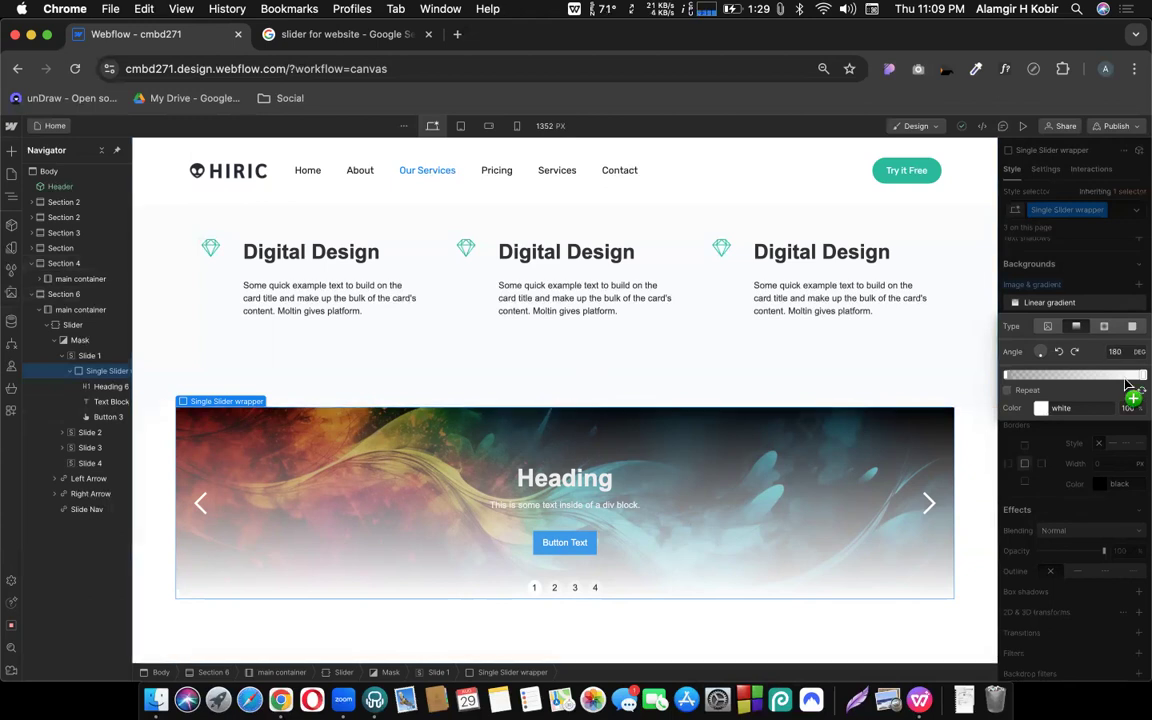
pyautogui.click(1044, 412)
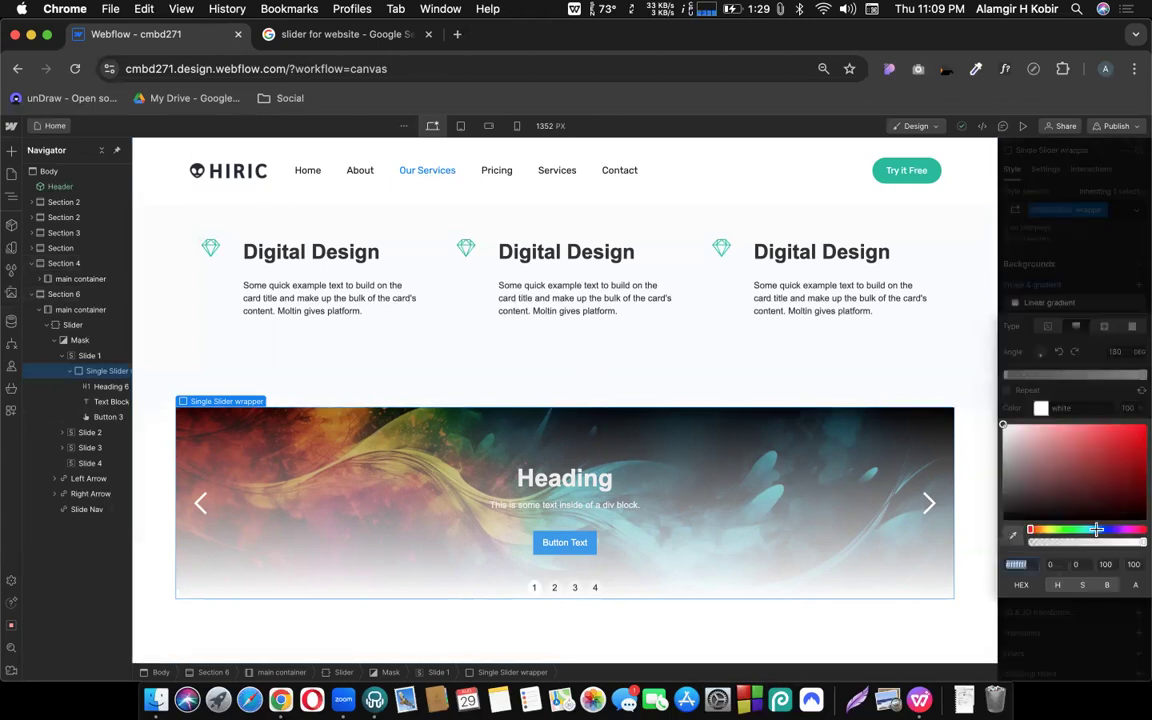
pyautogui.moveTo(1116, 538)
pyautogui.mouseDown()
pyautogui.moveTo(1087, 541)
pyautogui.moveTo(1107, 543)
pyautogui.mouseUp()
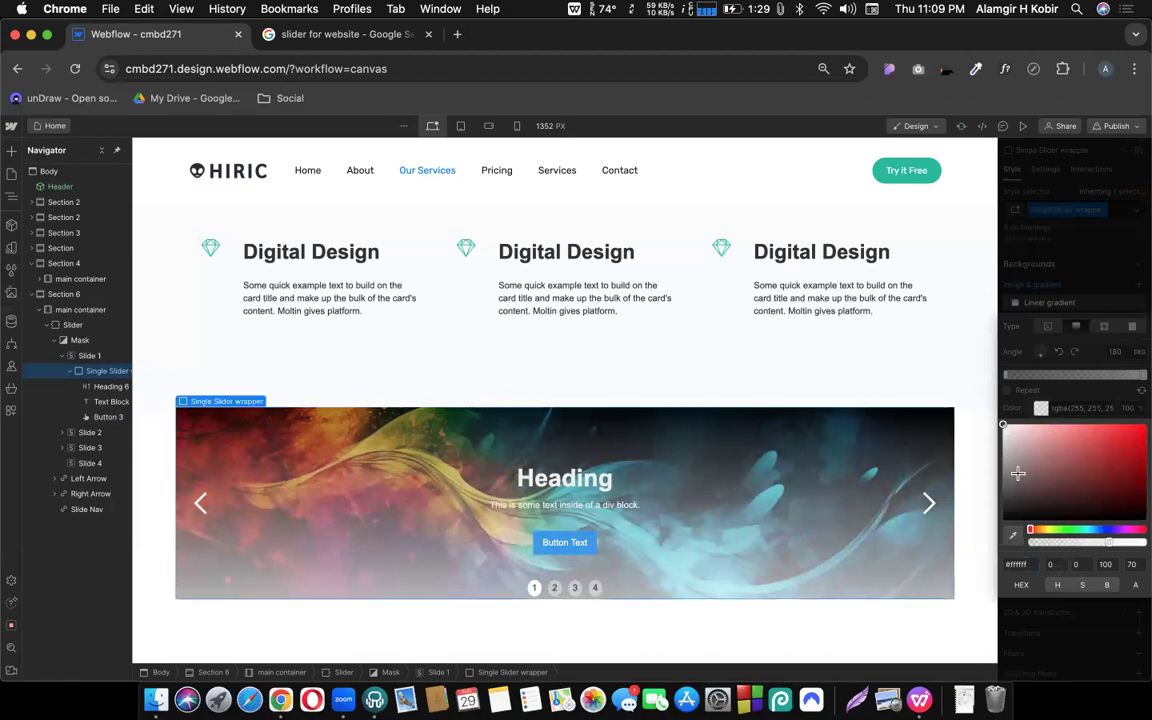
pyautogui.moveTo(998, 532); pyautogui.dragTo(998, 533)
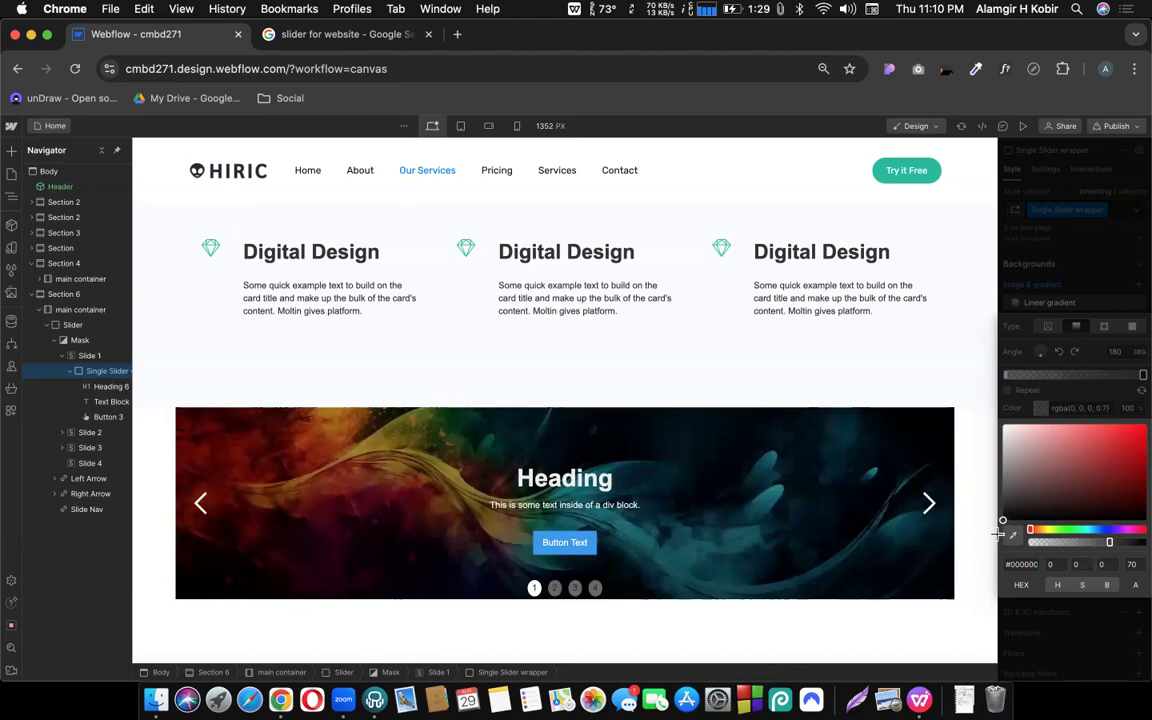
# Recolor the start stop of Slide 1's linear gradient overlay to blue (#22a4d8) at 30% opacity
pyautogui.click(1089, 396)
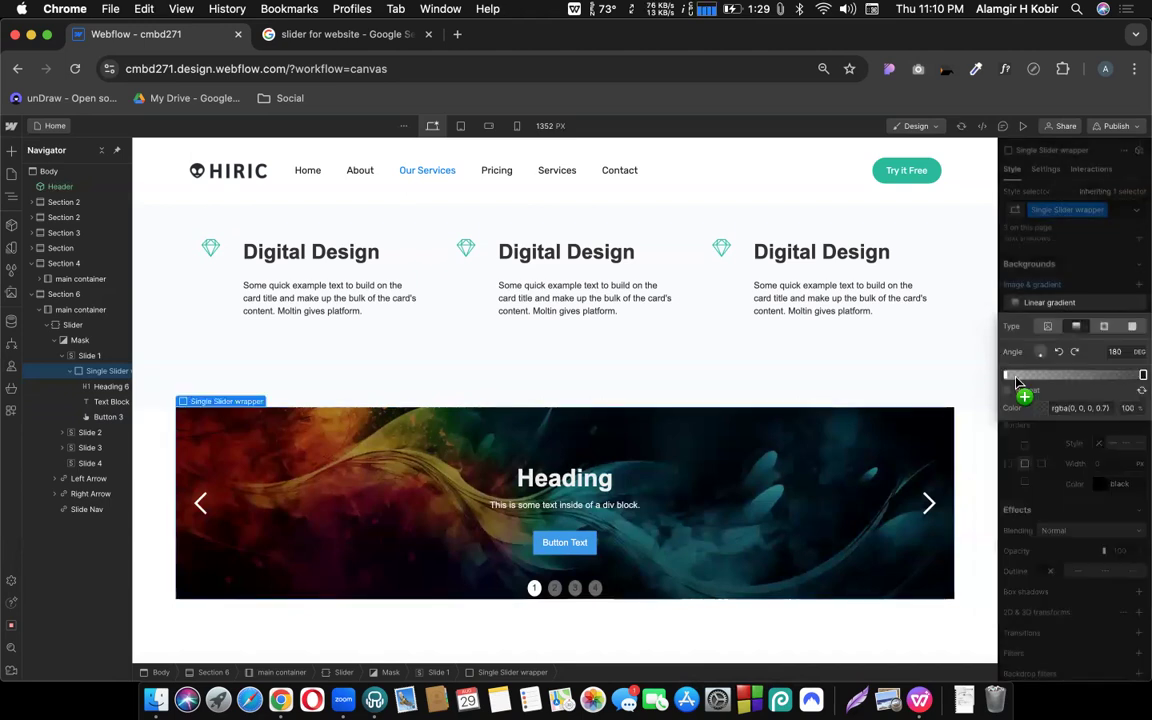
pyautogui.click(1006, 375)
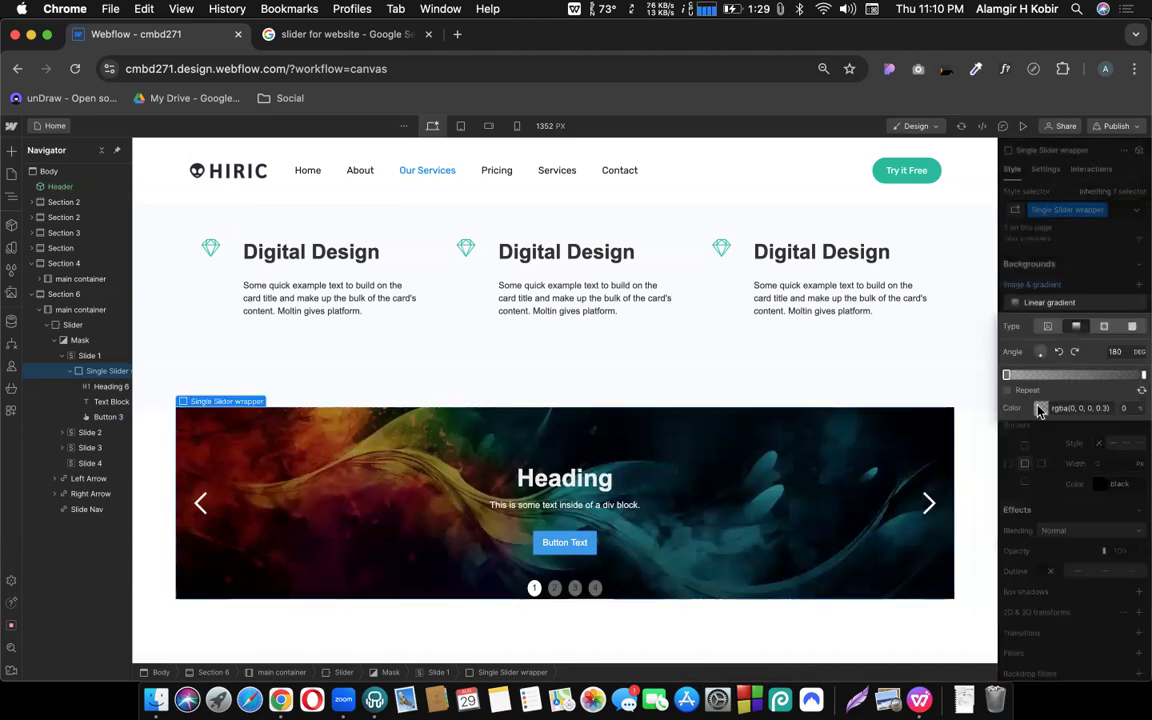
pyautogui.click(1040, 408)
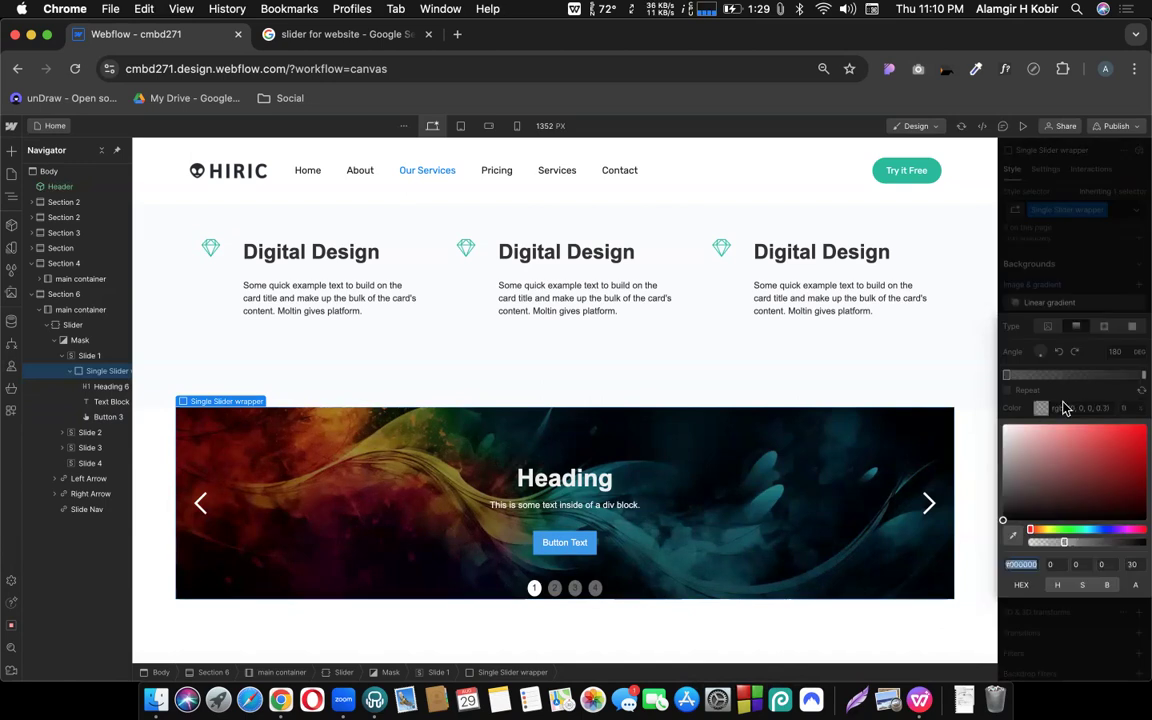
pyautogui.click(1077, 483)
pyautogui.click(1119, 451)
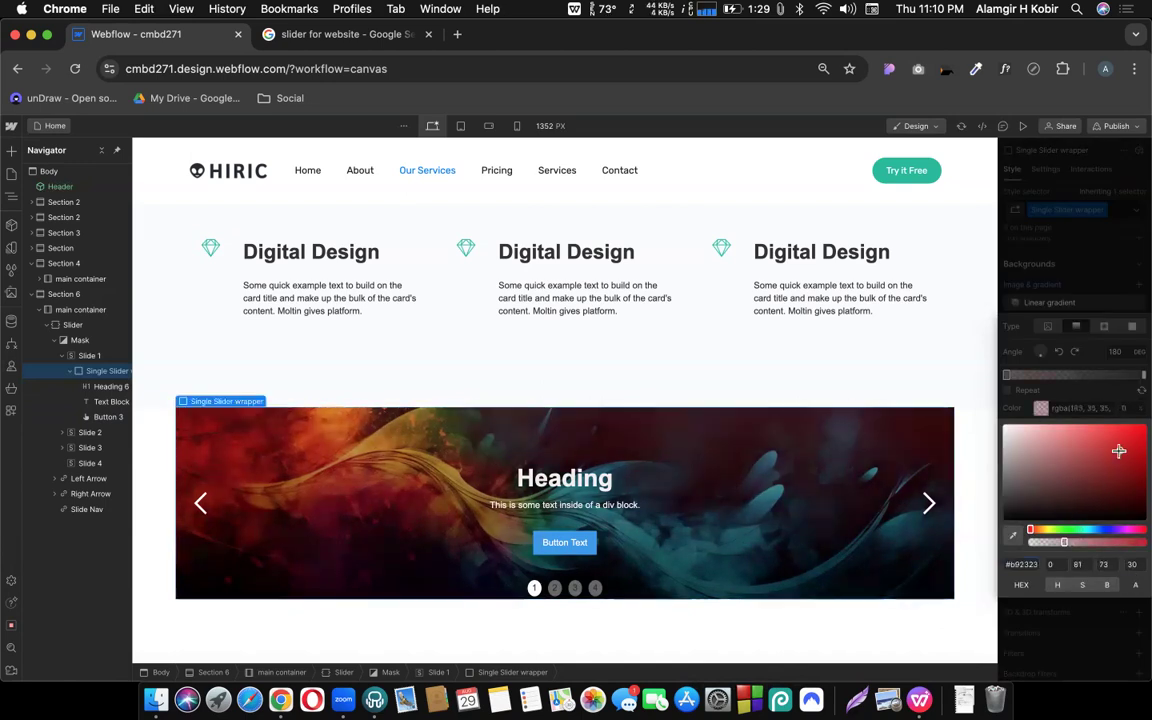
pyautogui.click(1124, 439)
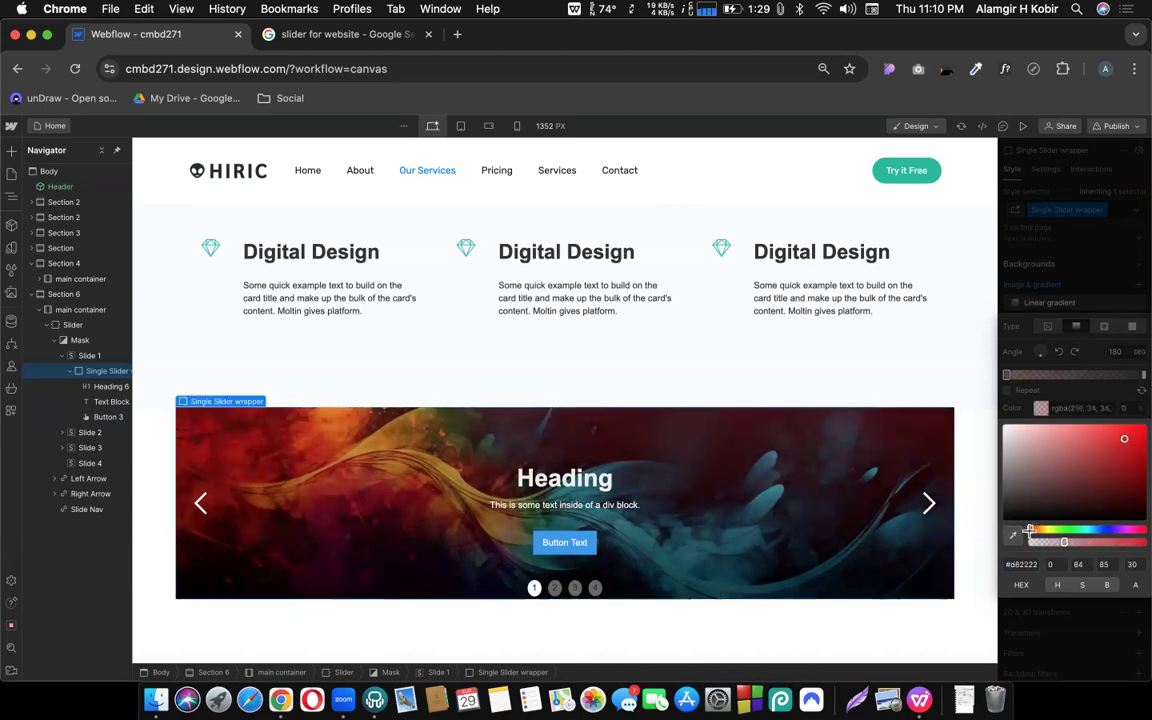
pyautogui.moveTo(1062, 535); pyautogui.dragTo(1090, 530)
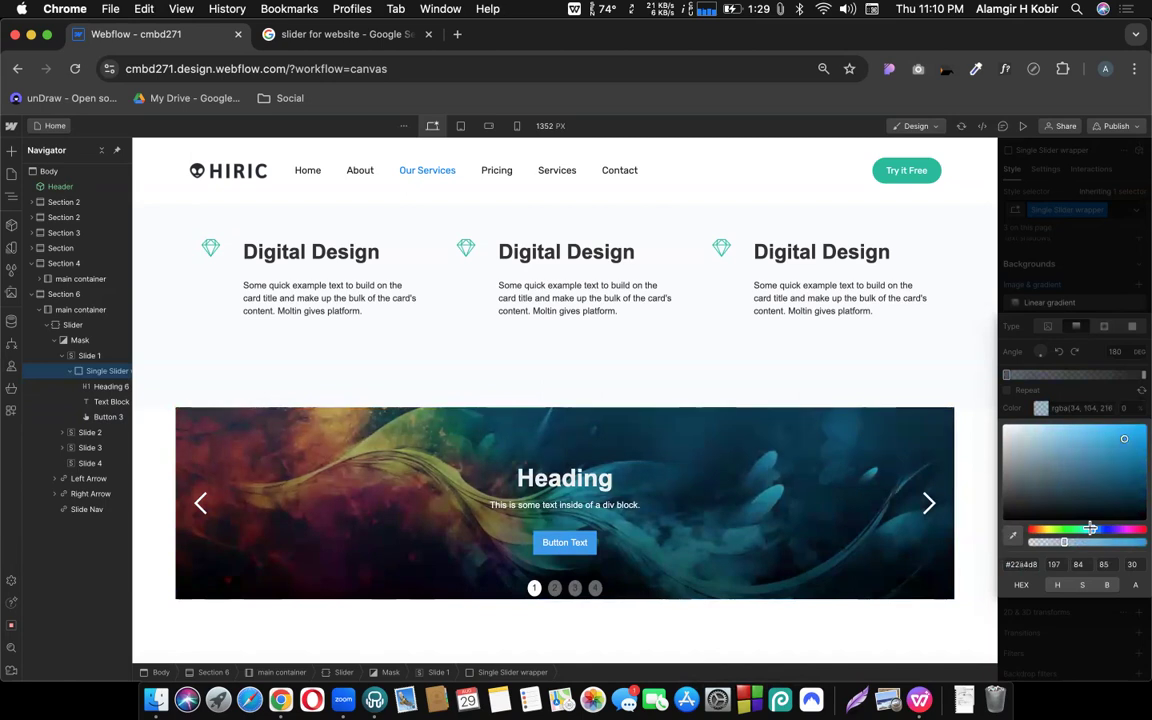
pyautogui.click(969, 323)
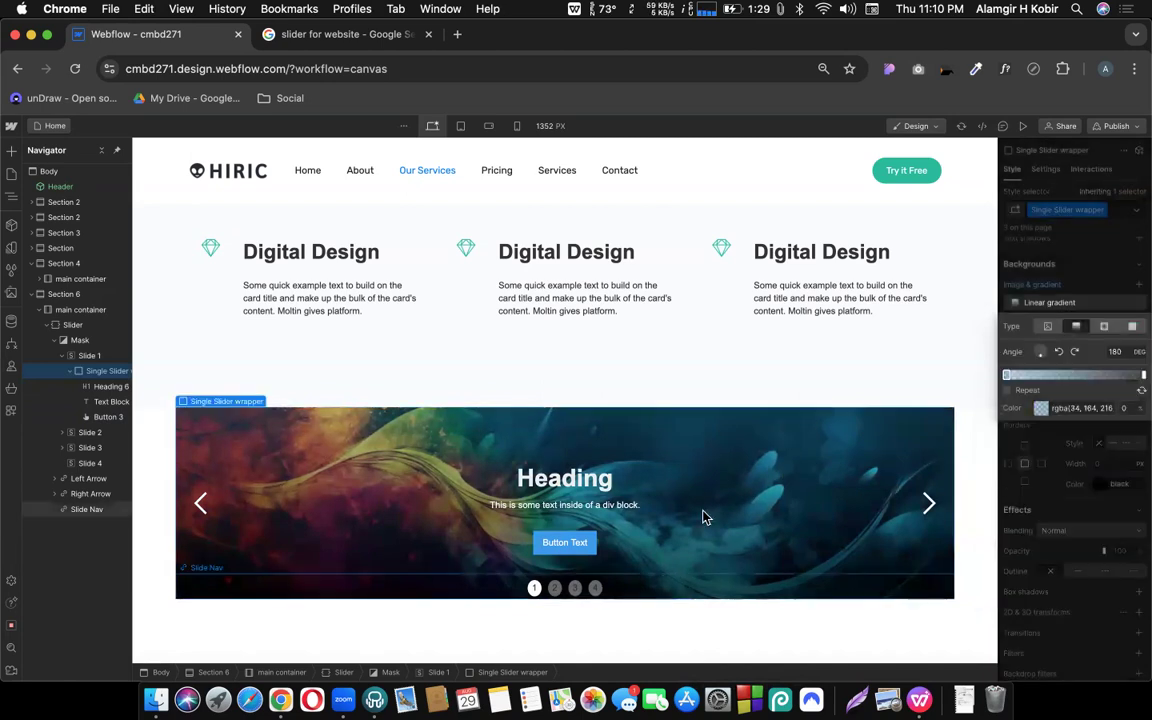
pyautogui.click(1085, 440)
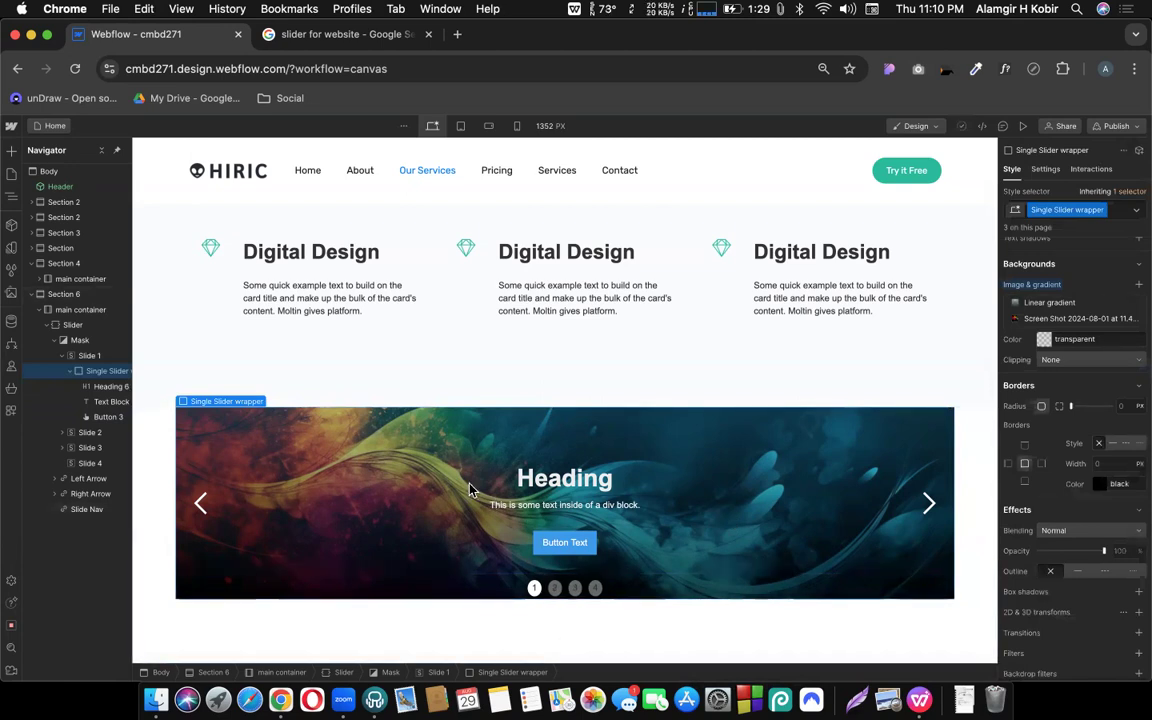
# Step through slides 2, 3 and 4 of the slider to check how their backgrounds look
pyautogui.click(556, 592)
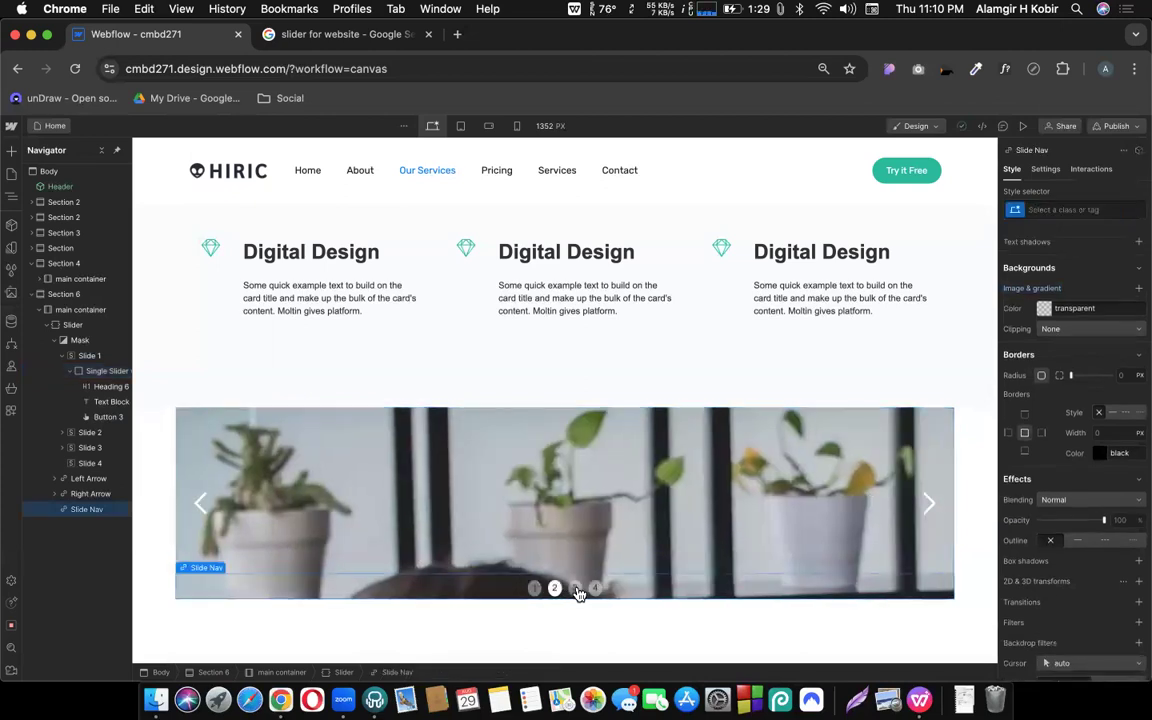
pyautogui.click(576, 590)
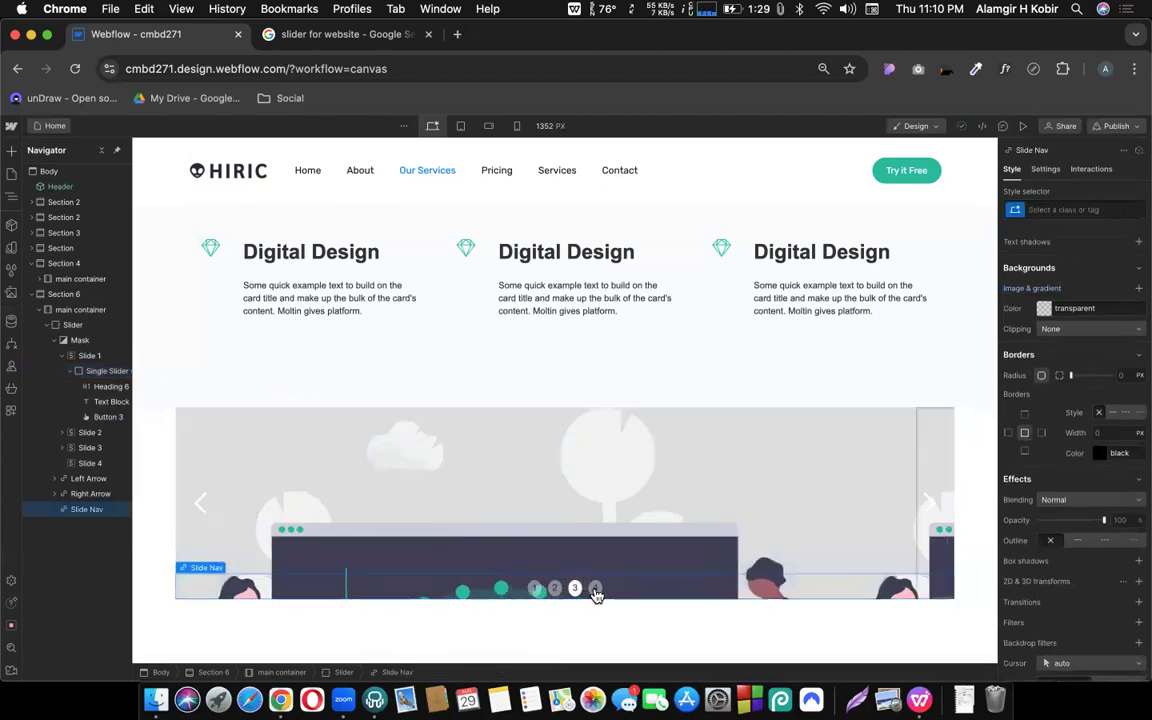
pyautogui.click(595, 590)
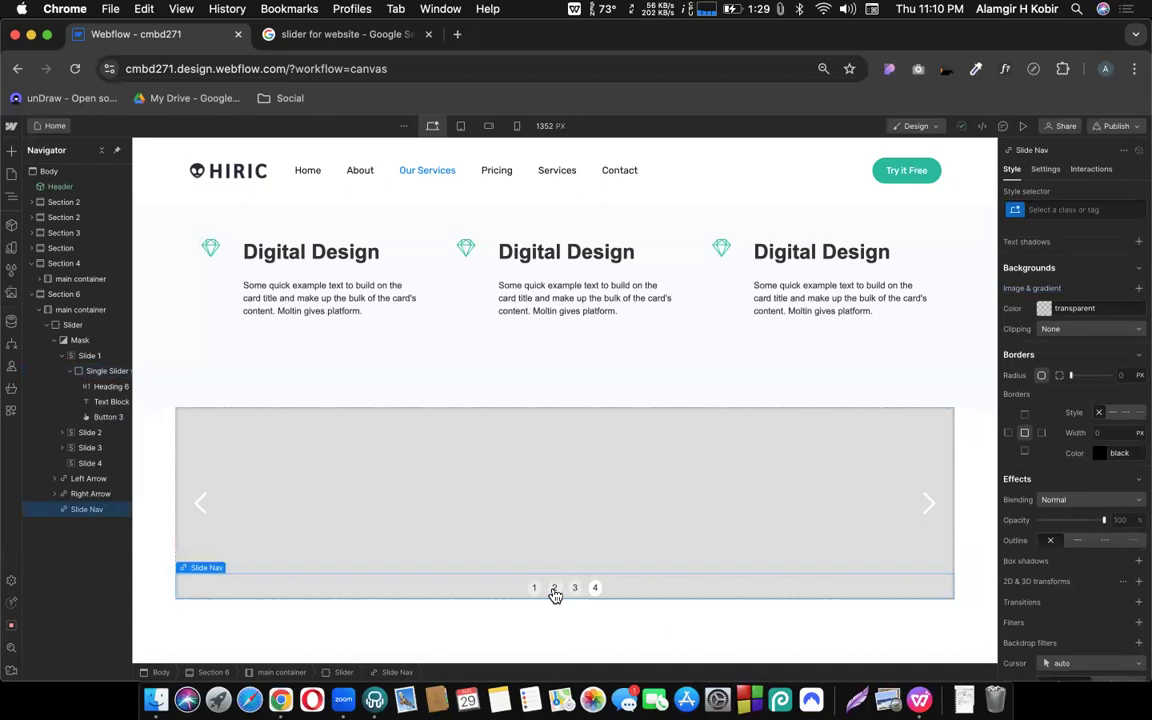
pyautogui.click(599, 481)
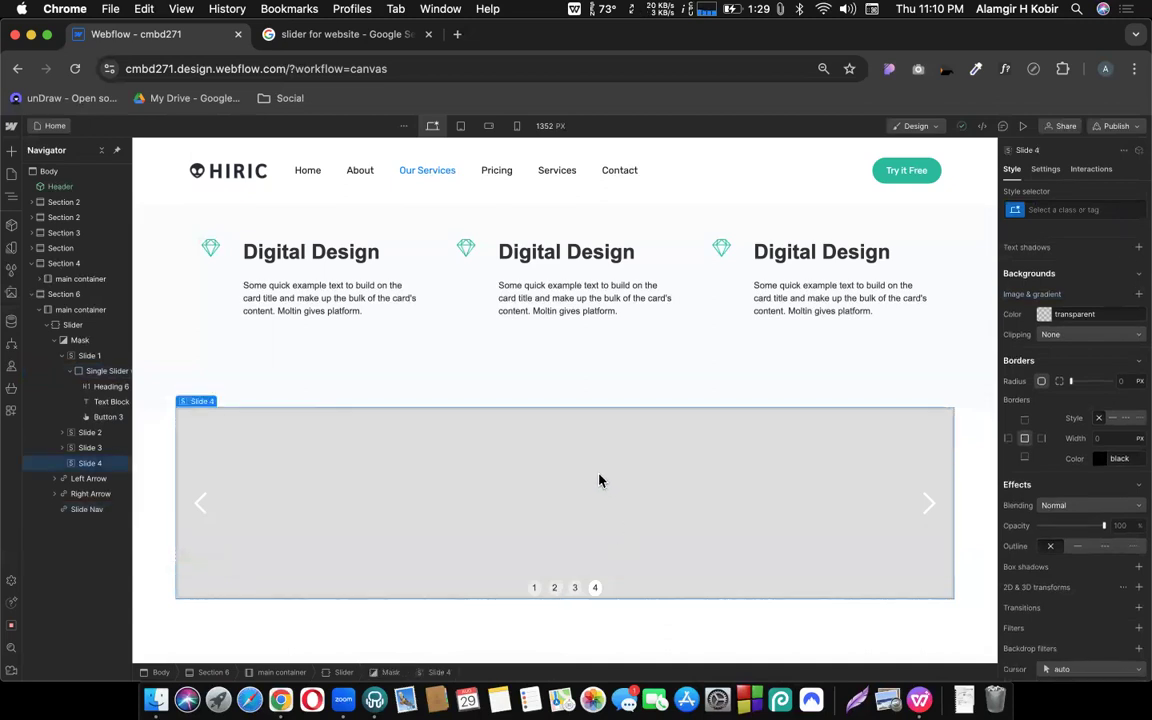
# Set the growth-analytics.svg background of Slide 3's Single Slider wrapper to Cover size with a centered position
pyautogui.click(576, 590)
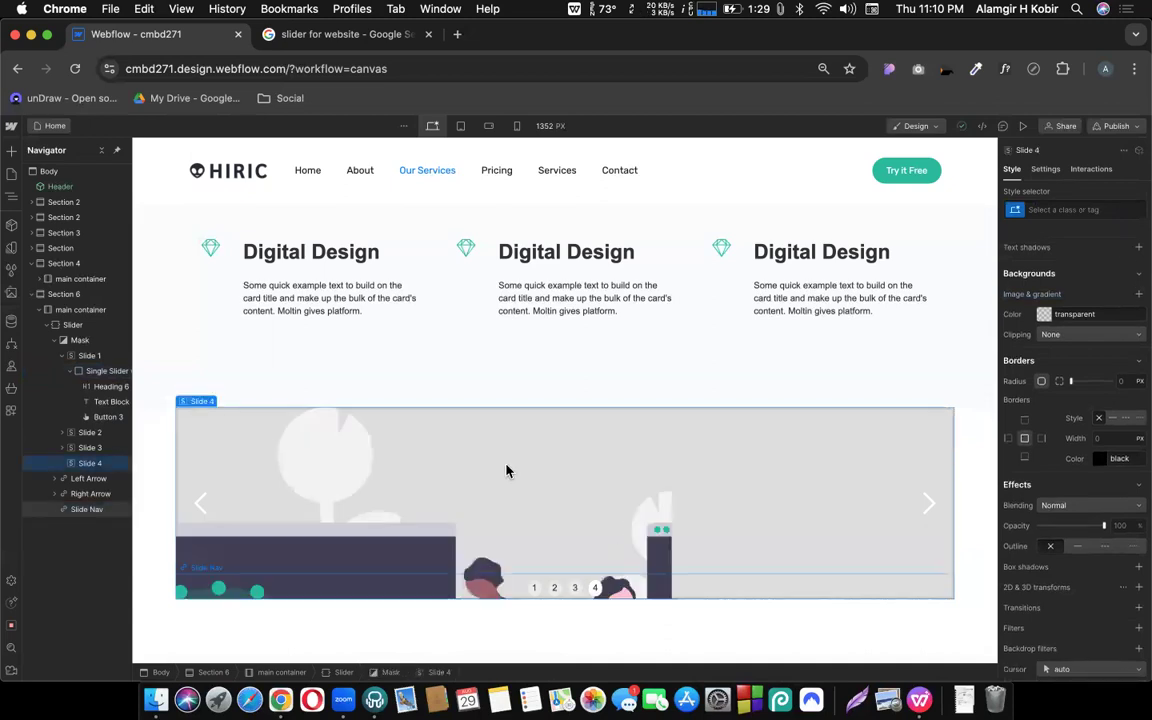
pyautogui.click(491, 455)
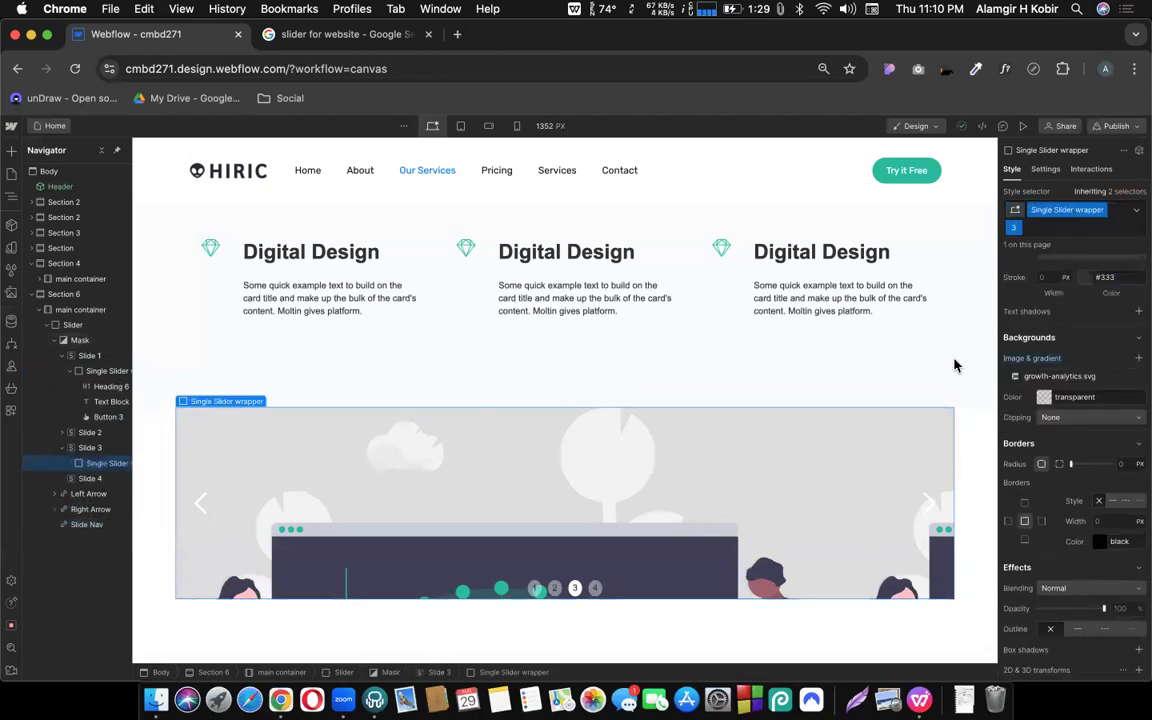
pyautogui.scroll(1, 1040, 378)
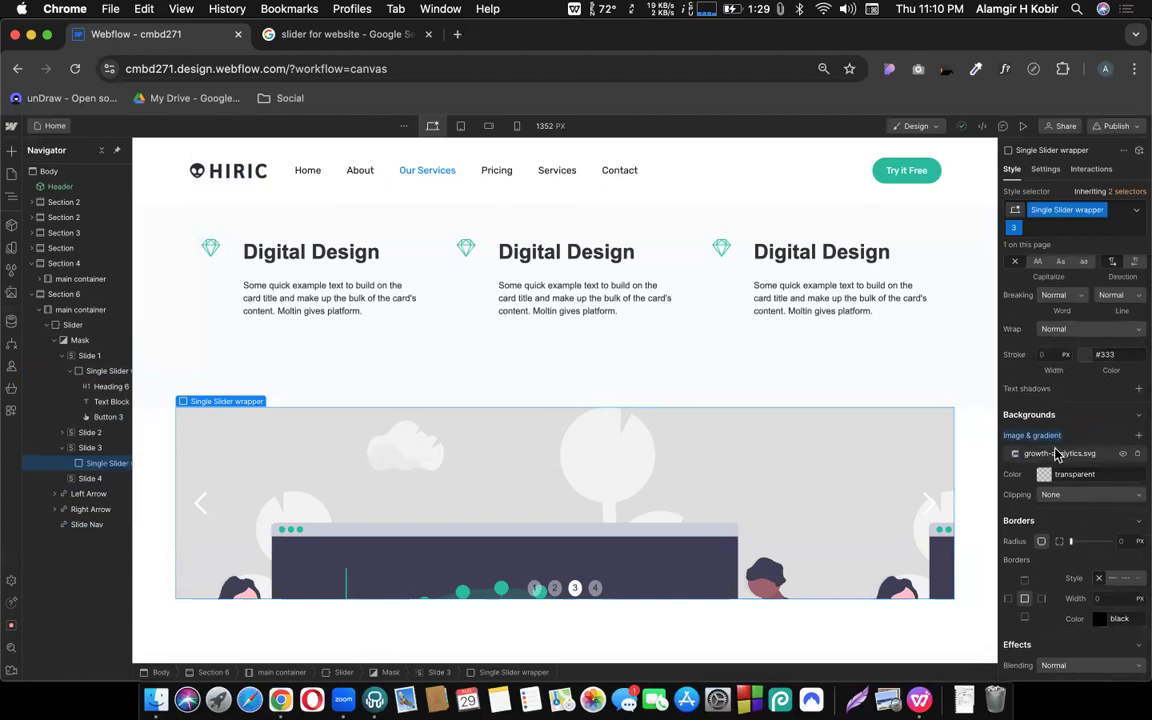
pyautogui.click(1057, 454)
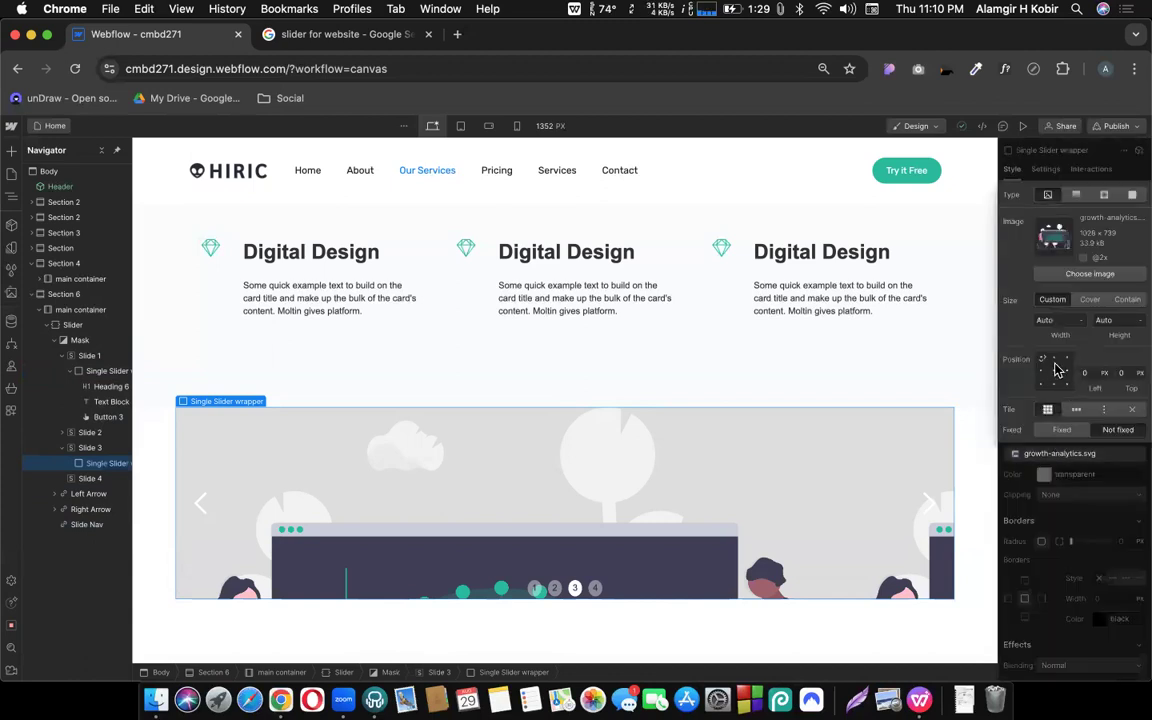
pyautogui.click(1090, 300)
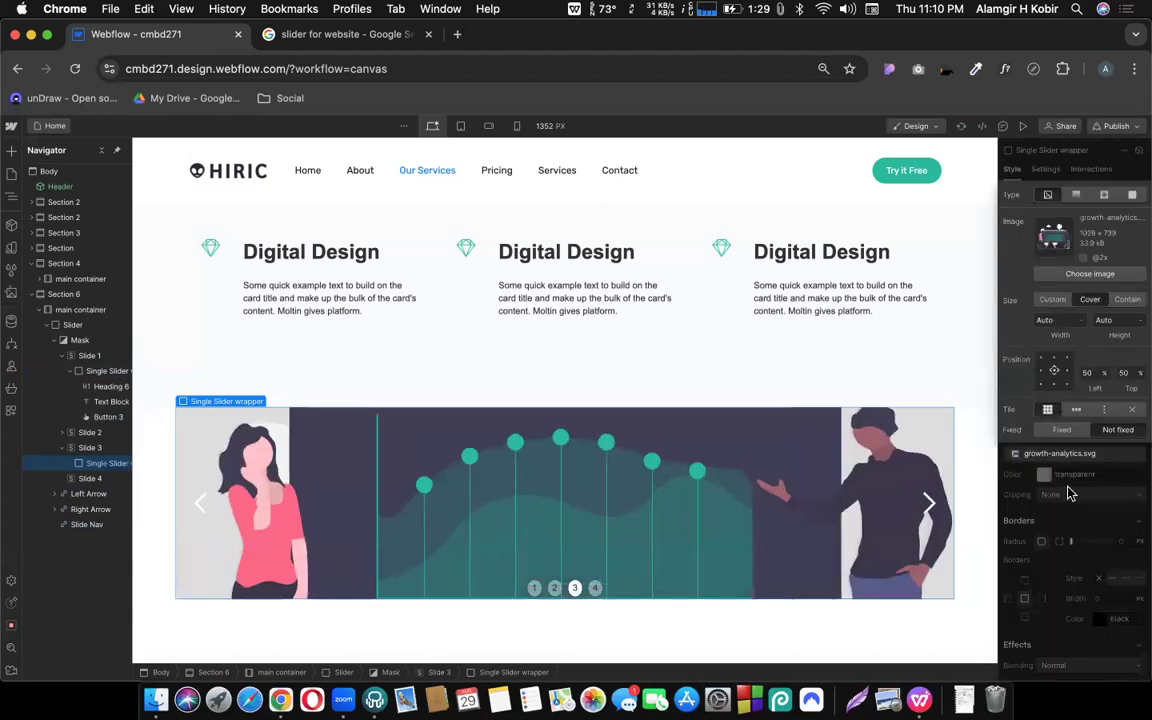
pyautogui.click(1067, 505)
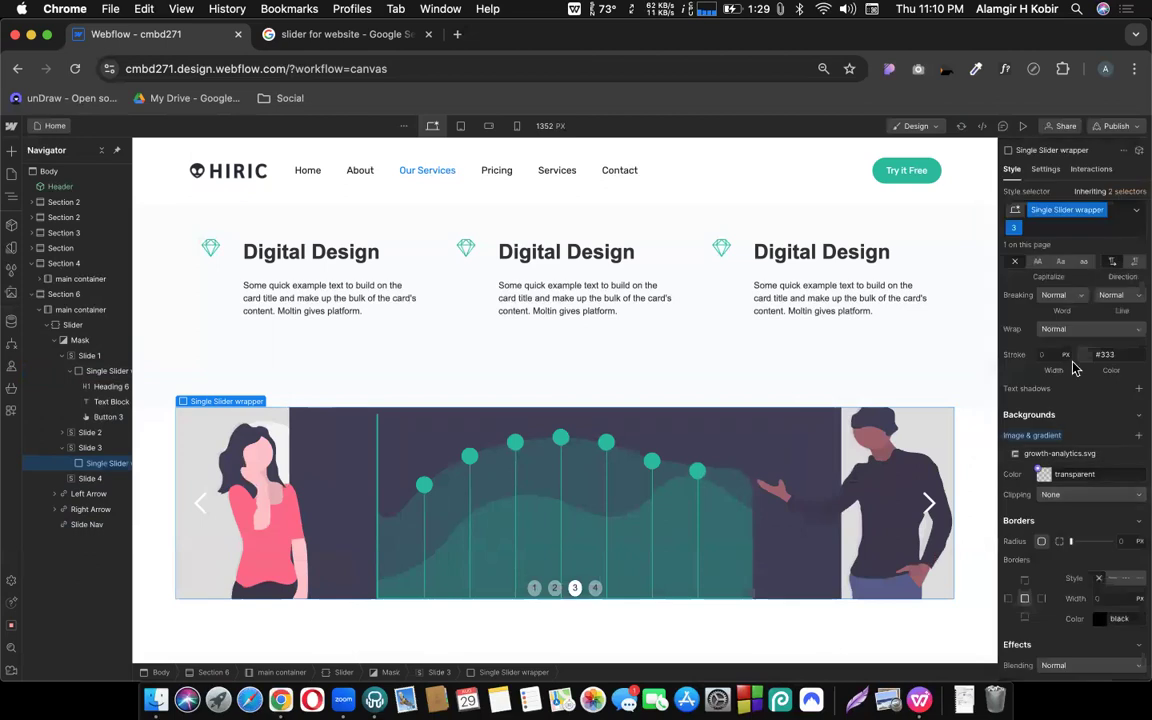
# Set the bg-home (1).jpg background of Slide 2's Single Slider wrapper to Cover size, centered position and no tiling
pyautogui.click(554, 589)
pyautogui.scroll(-2, 1075, 330)
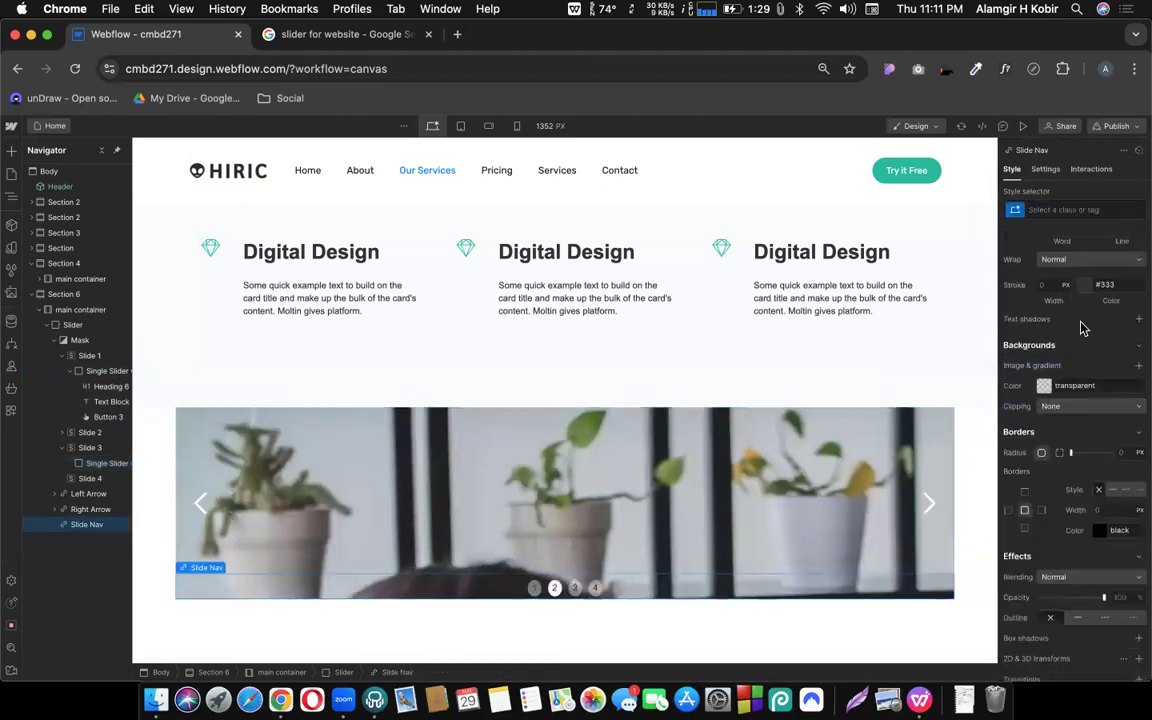
pyautogui.scroll(1, 1090, 410)
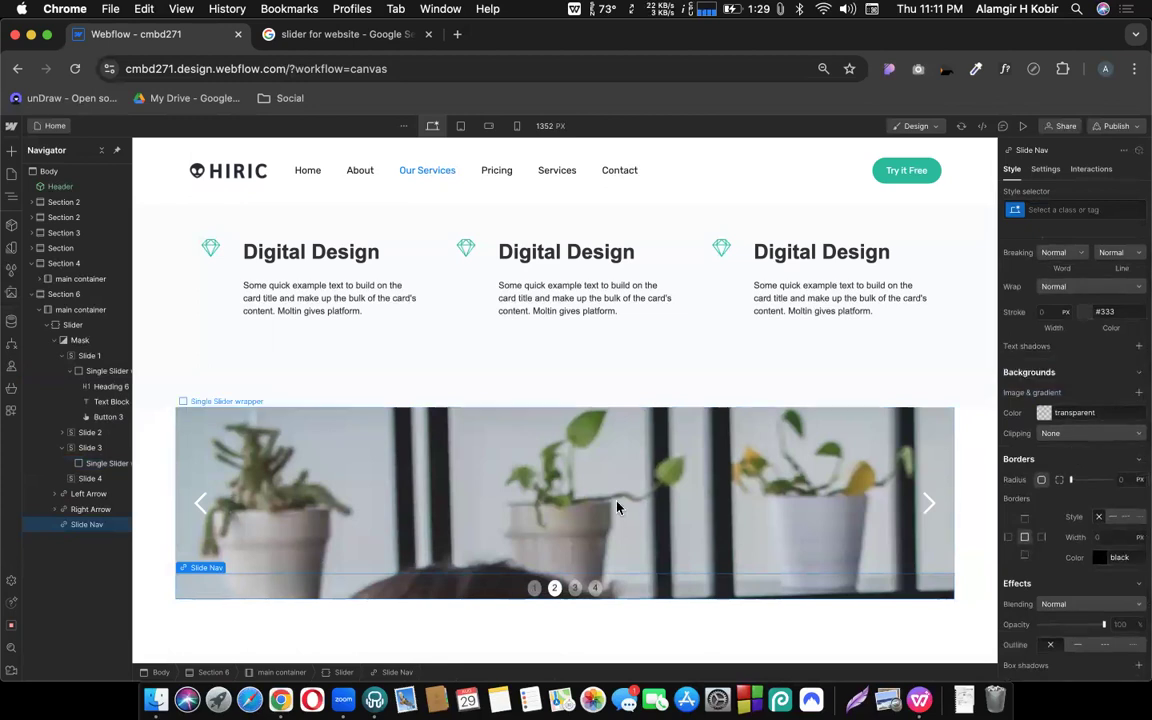
pyautogui.click(554, 450)
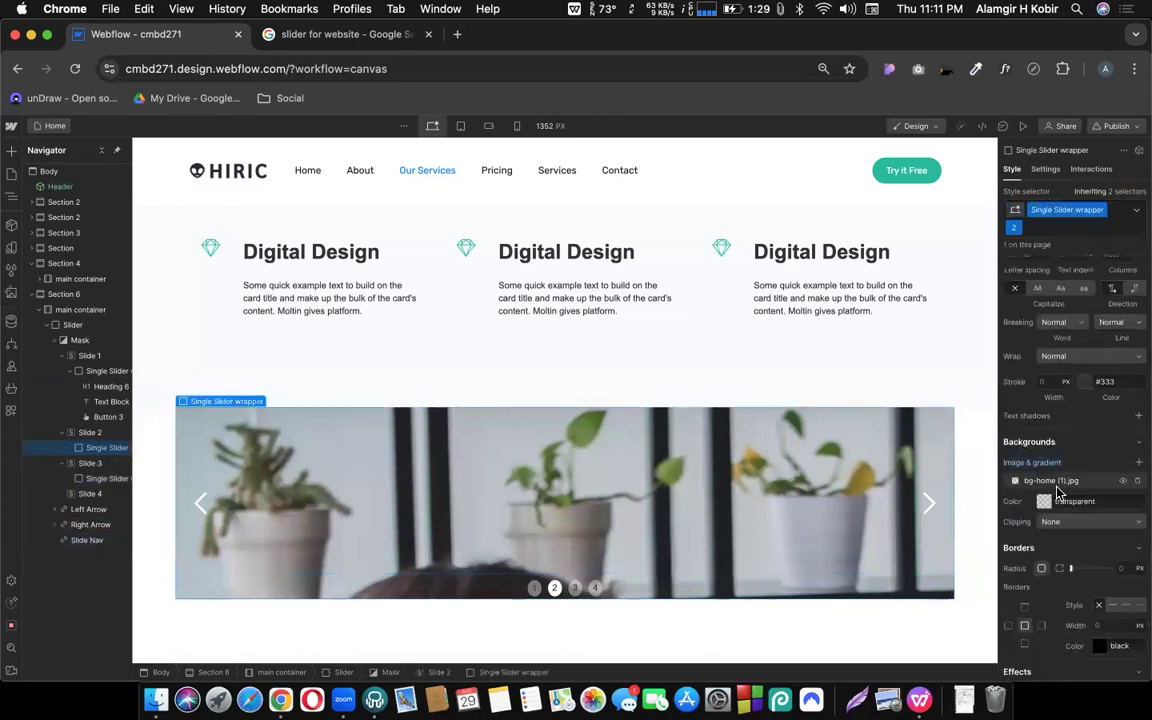
pyautogui.click(1057, 485)
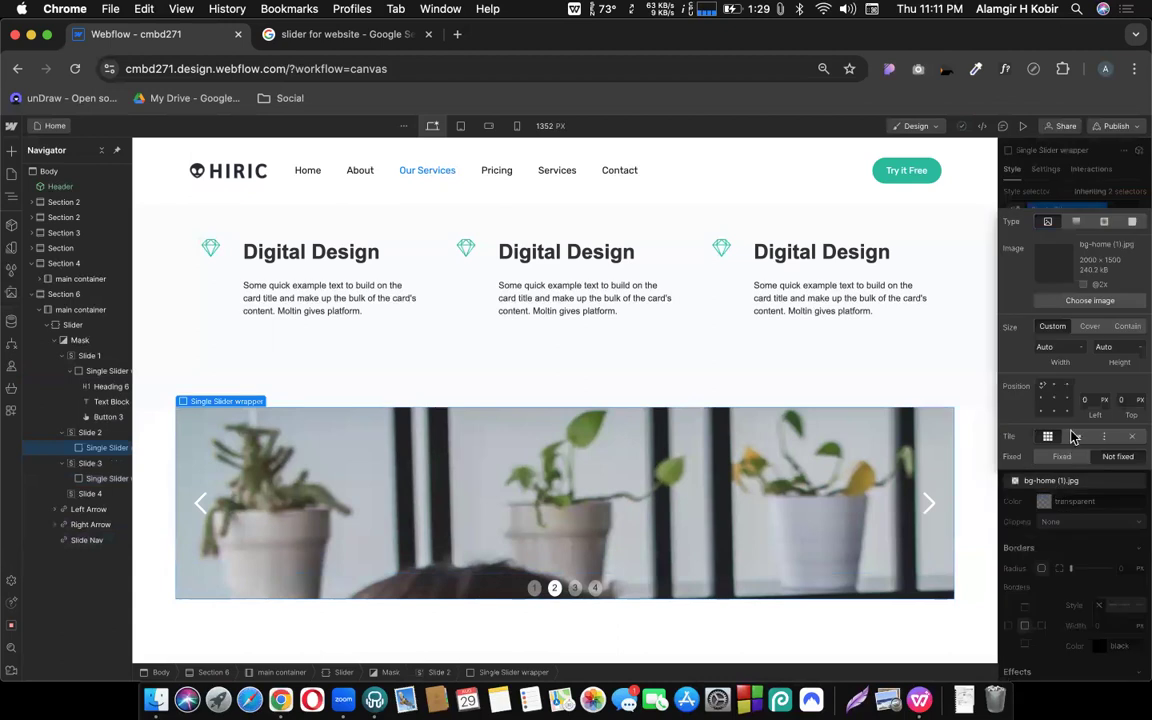
pyautogui.click(1089, 328)
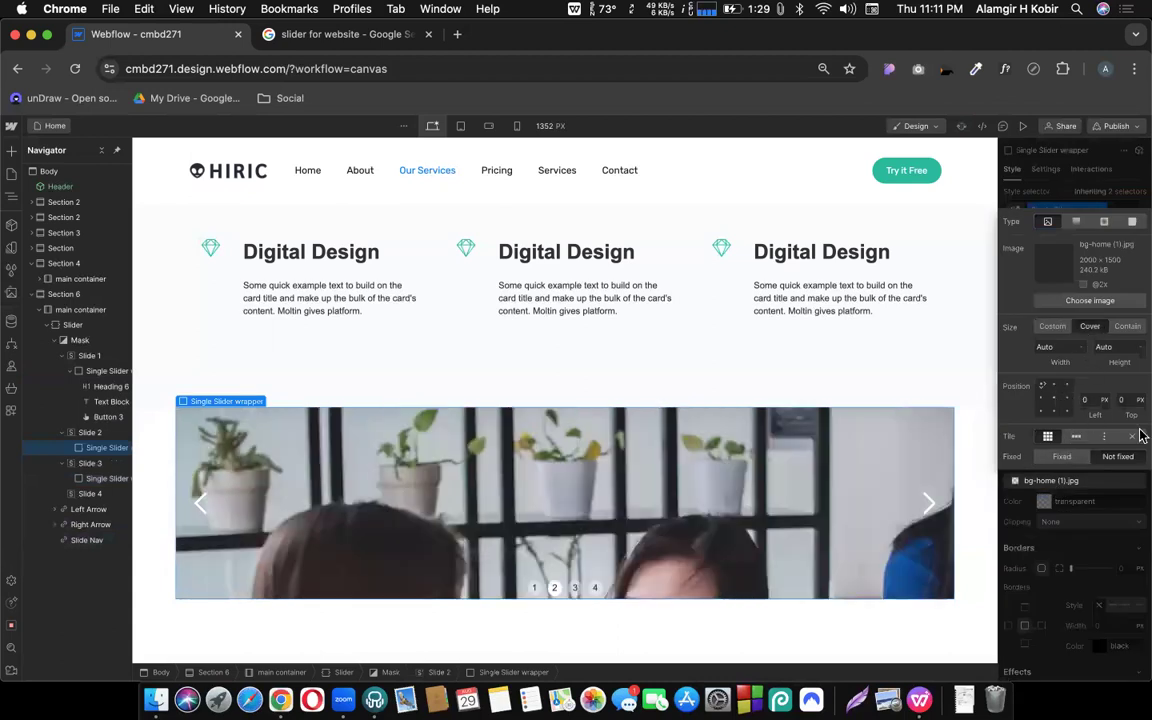
pyautogui.click(1054, 397)
pyautogui.click(1134, 438)
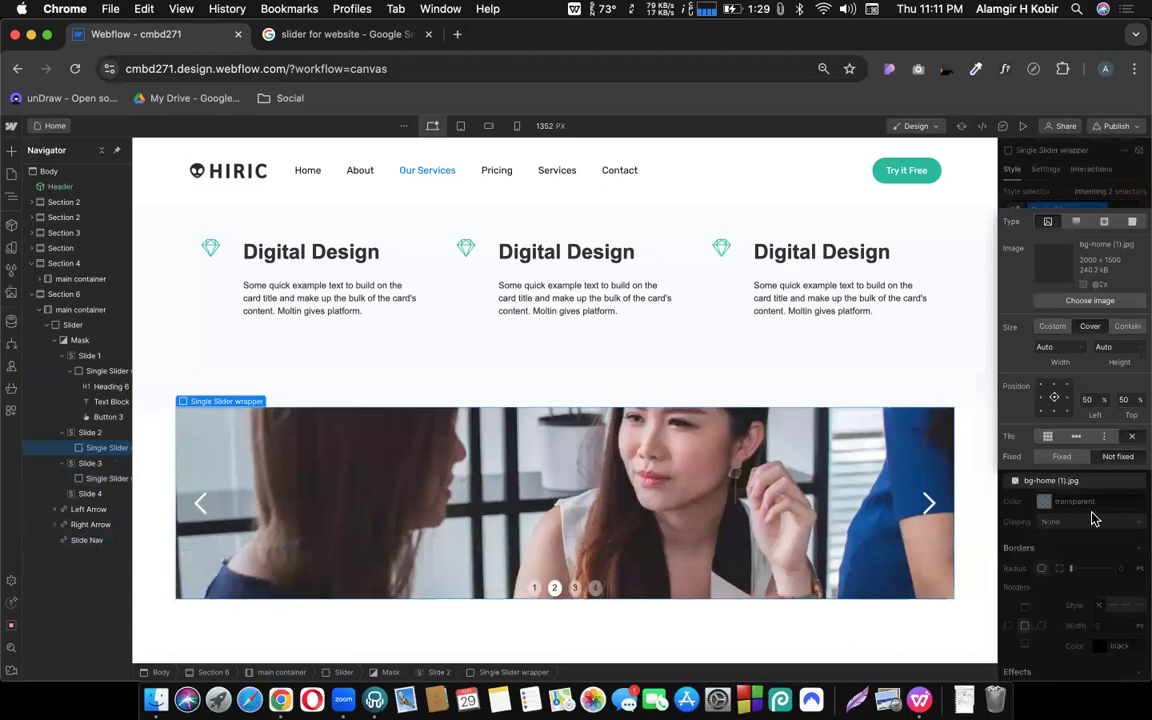
pyautogui.click(1094, 519)
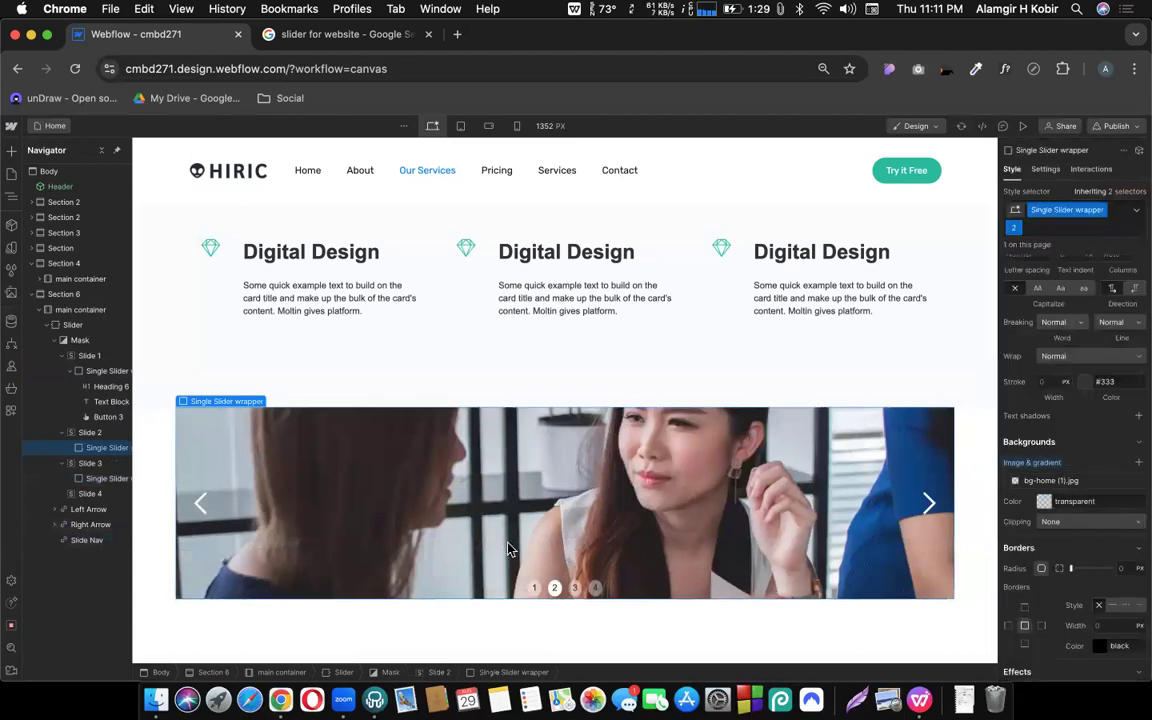
# Add a two-column Quick Stack above the heading inside Slide 1's Single Slider wrapper
pyautogui.click(536, 595)
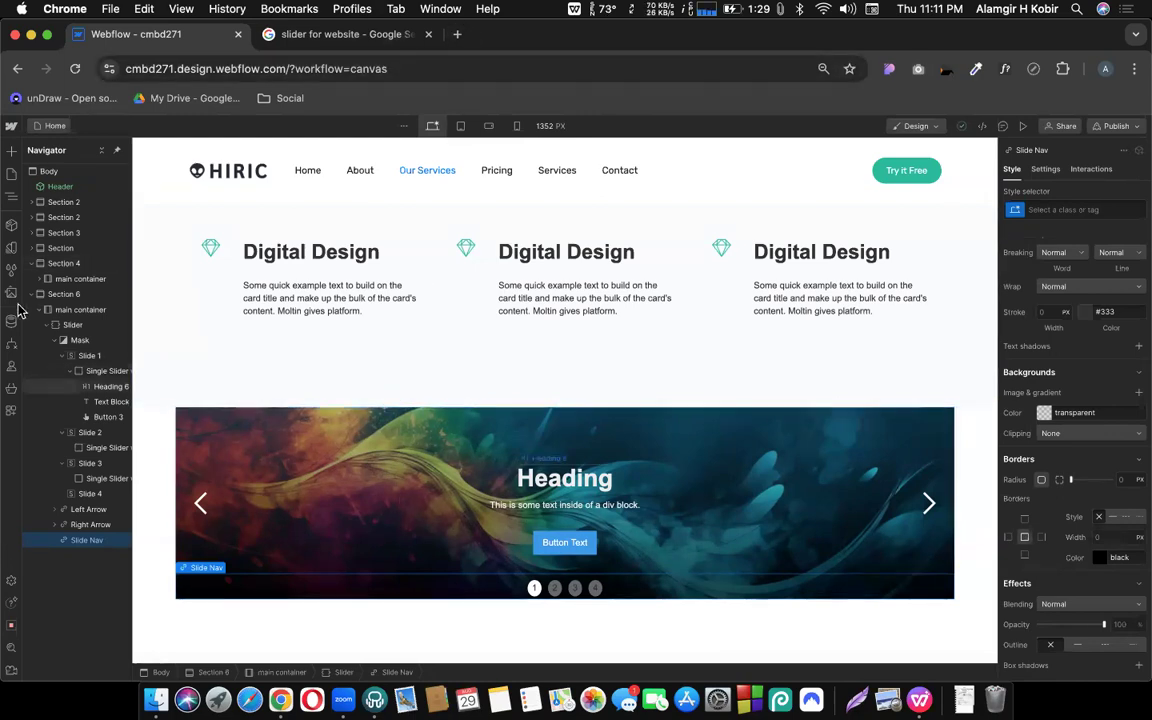
pyautogui.click(12, 150)
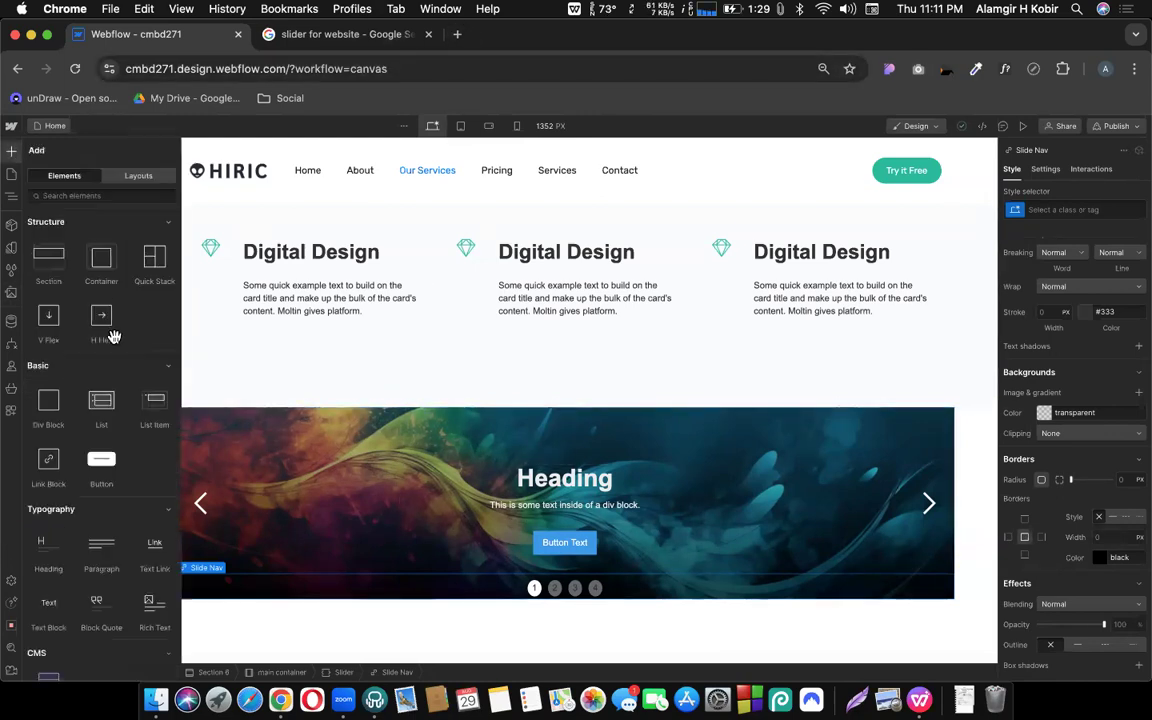
pyautogui.moveTo(151, 260); pyautogui.dragTo(590, 458)
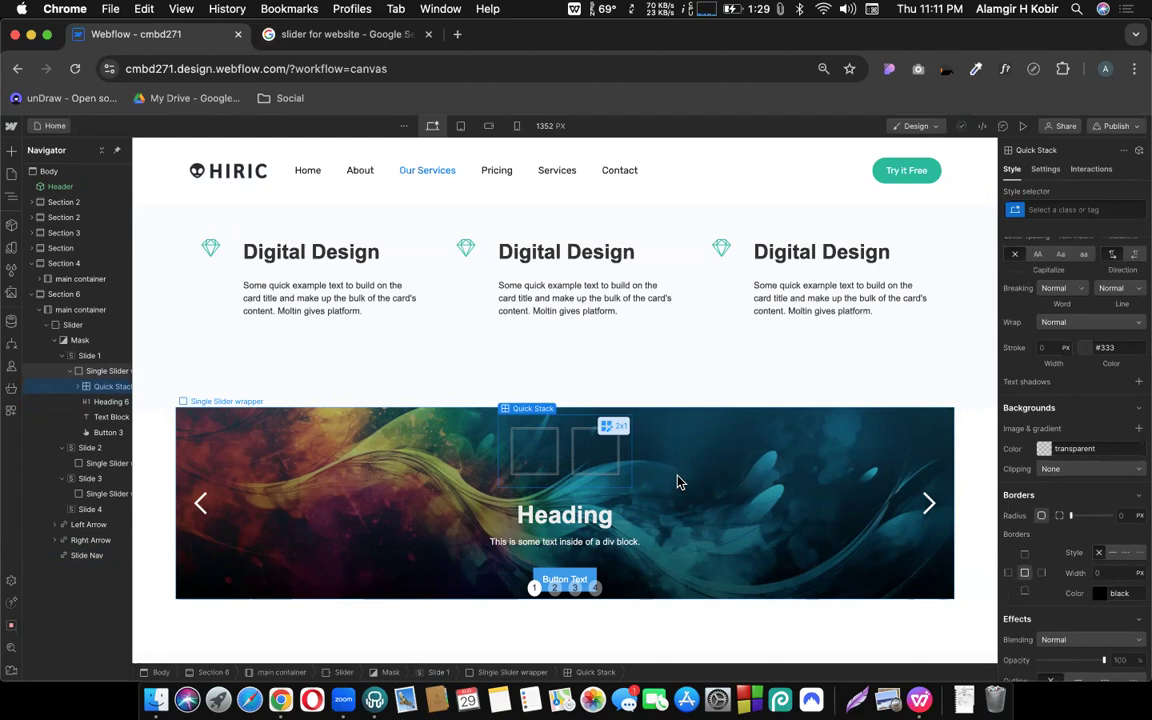
# Move Slide 1's heading, text block and button into the first cell of the Quick Stack
pyautogui.moveTo(562, 520); pyautogui.dragTo(510, 470)
pyautogui.moveTo(564, 517); pyautogui.dragTo(480, 500)
pyautogui.moveTo(563, 557); pyautogui.dragTo(481, 512)
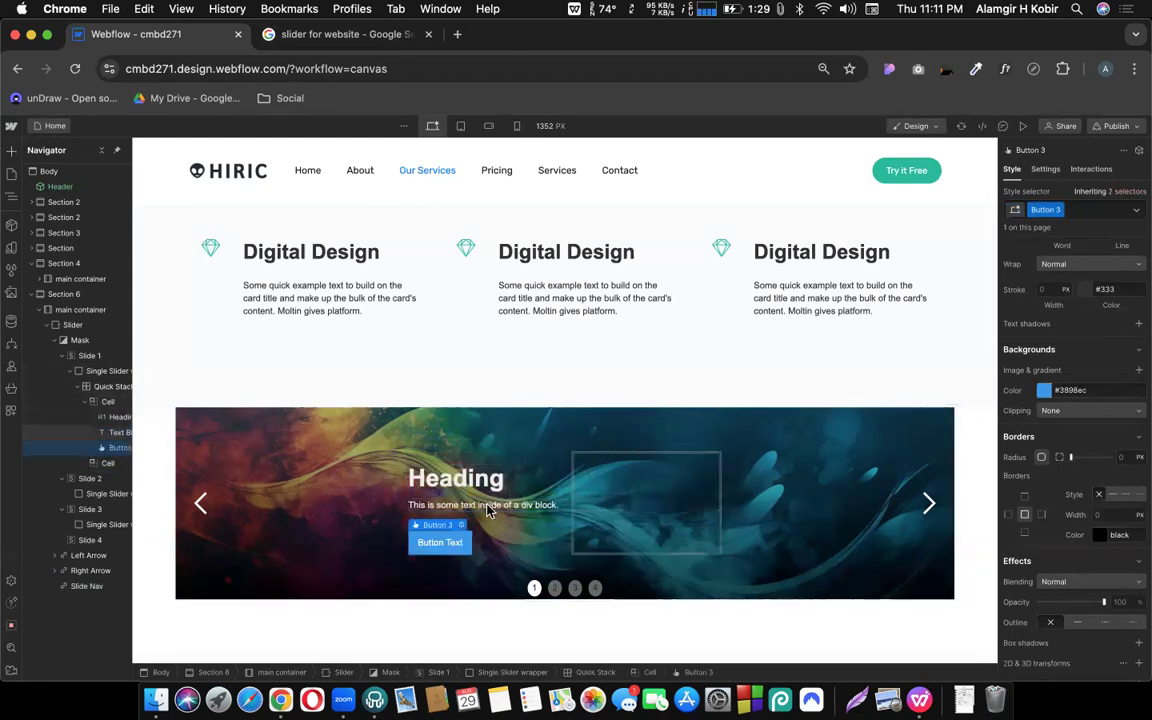
# Insert an image element in the Quick Stack's second cell and use bg-home (1).jpg as its source
pyautogui.click(639, 518)
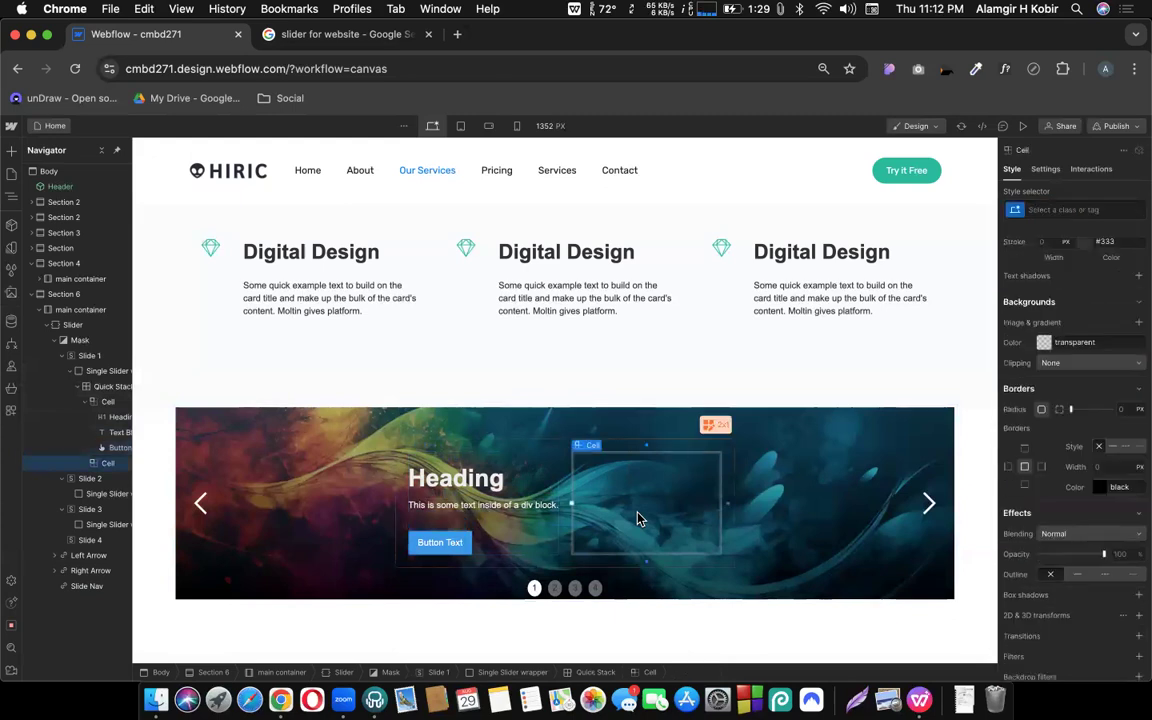
pyautogui.press('super+e')
pyautogui.write('im')
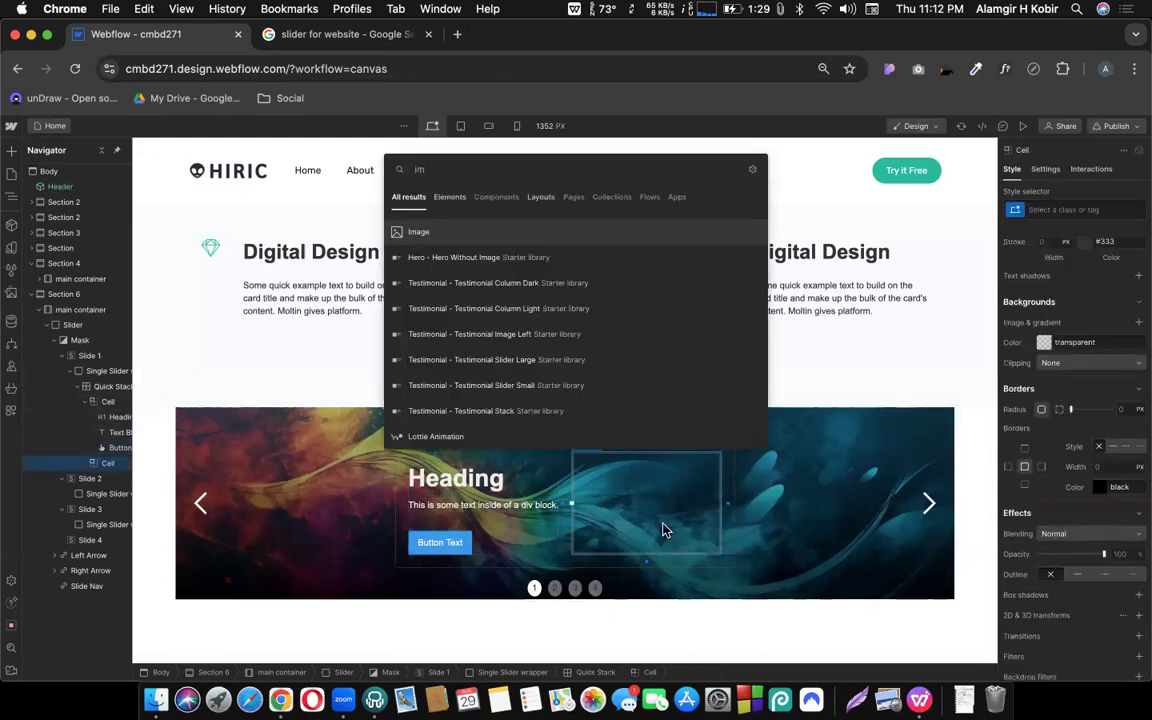
pyautogui.press('Return')
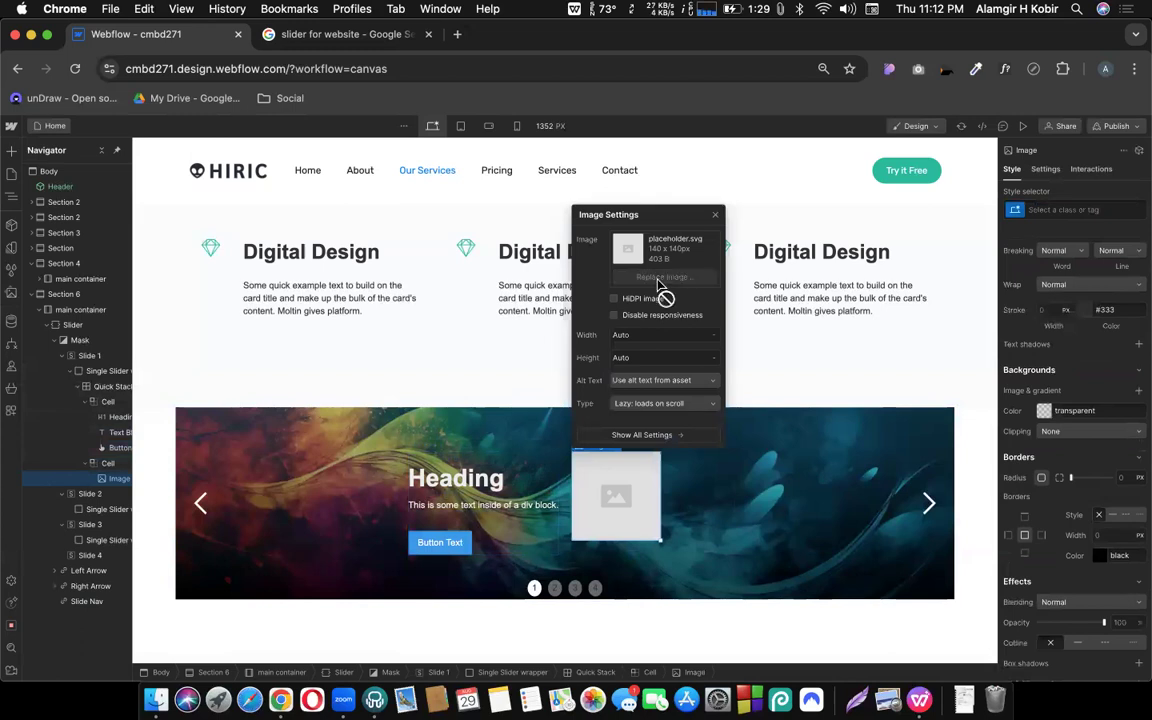
pyautogui.click(659, 280)
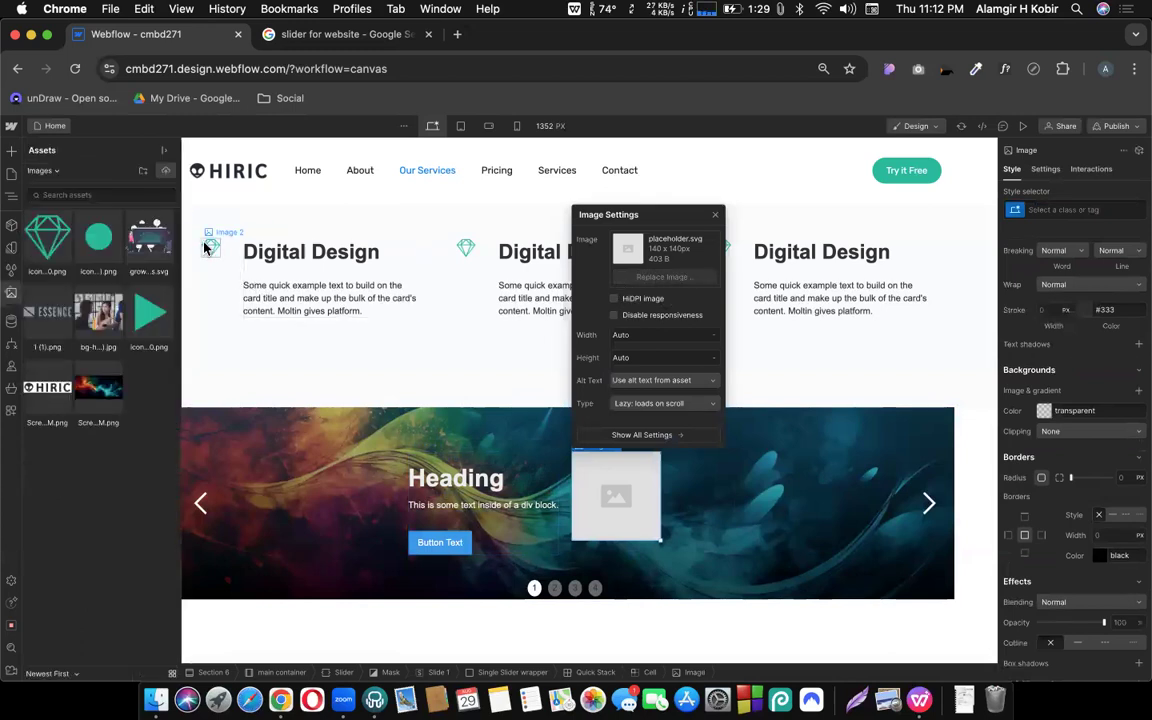
pyautogui.click(86, 313)
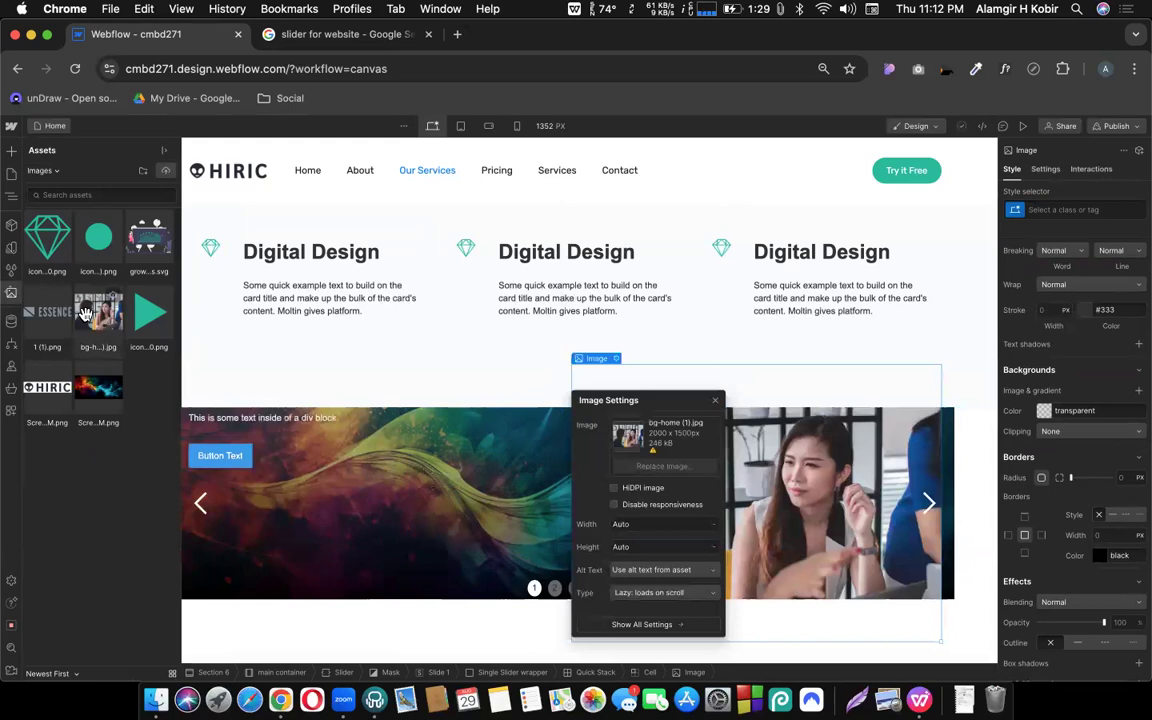
pyautogui.click(714, 401)
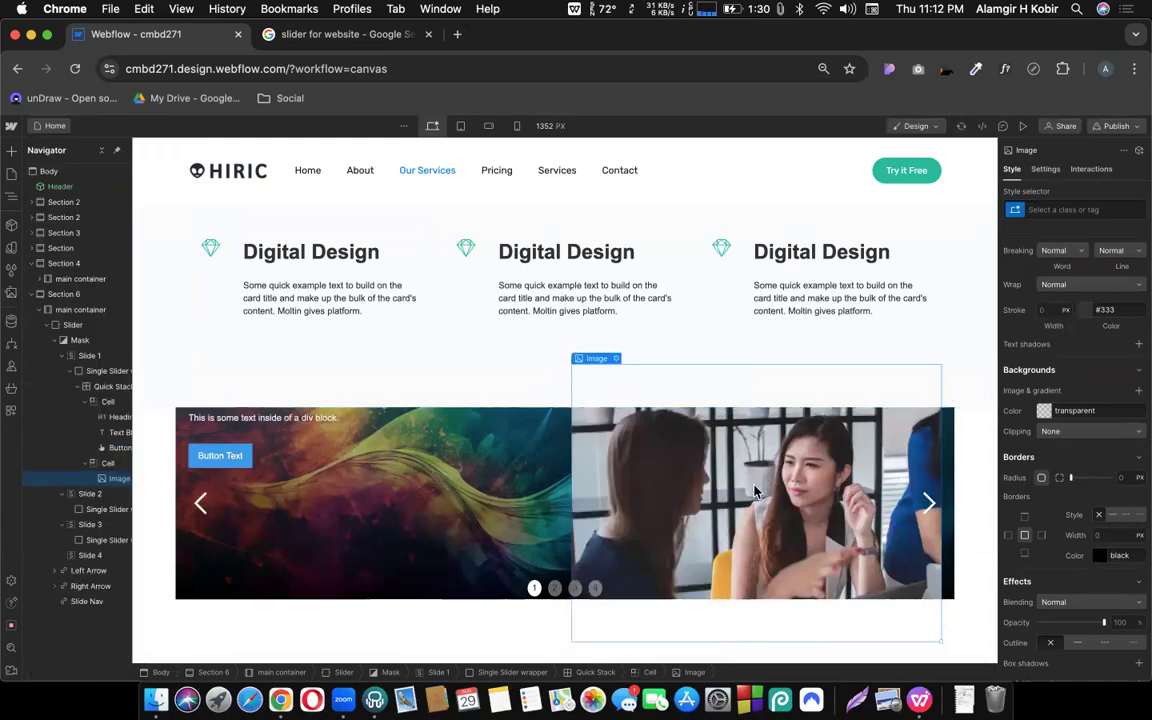
# Set the minimum height of the Slider element in Section 6 to 450 px
pyautogui.click(400, 488)
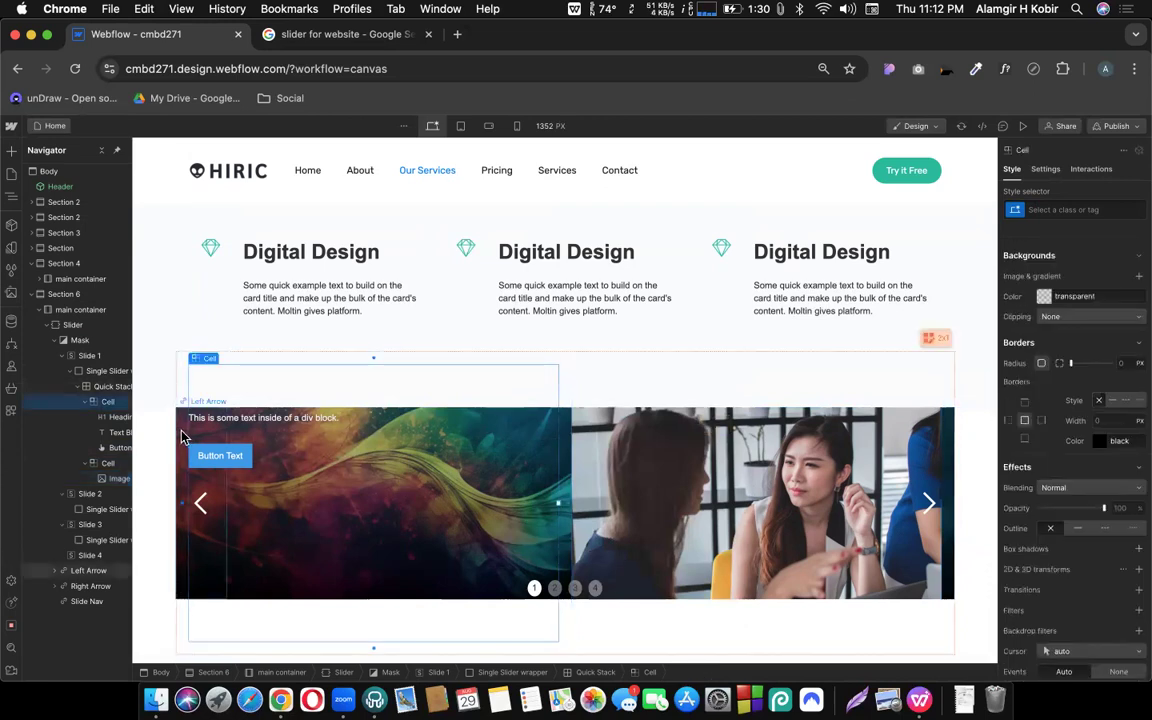
pyautogui.click(73, 326)
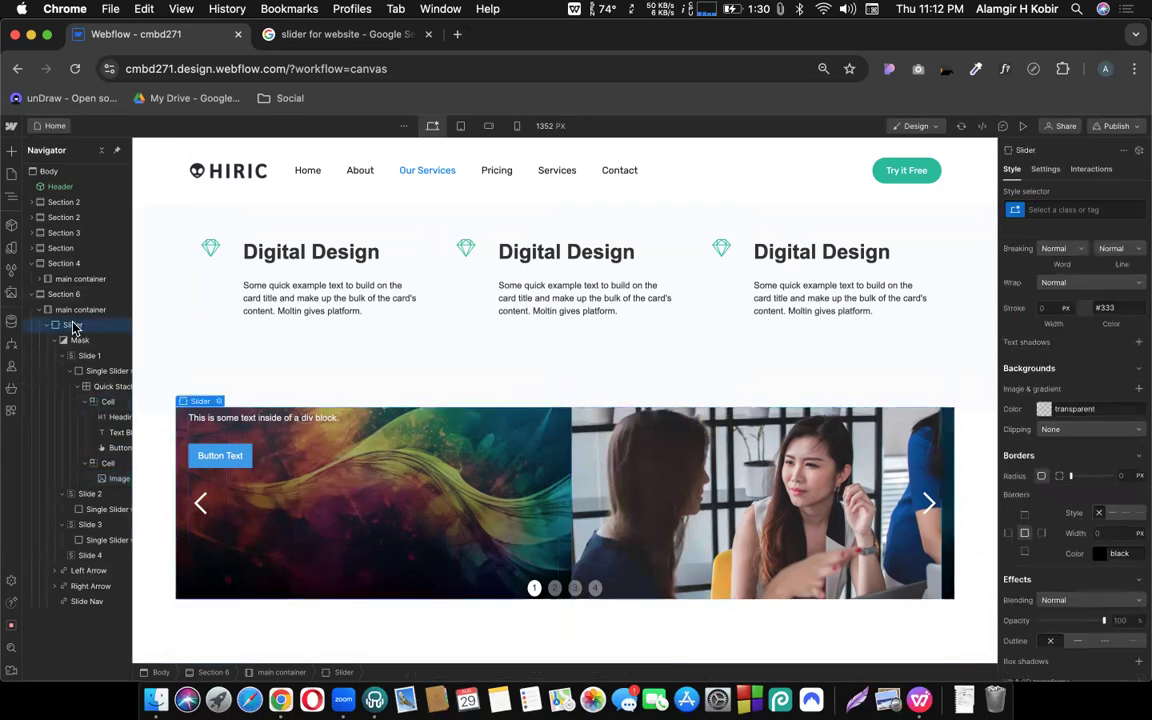
pyautogui.scroll(10, 1110, 490)
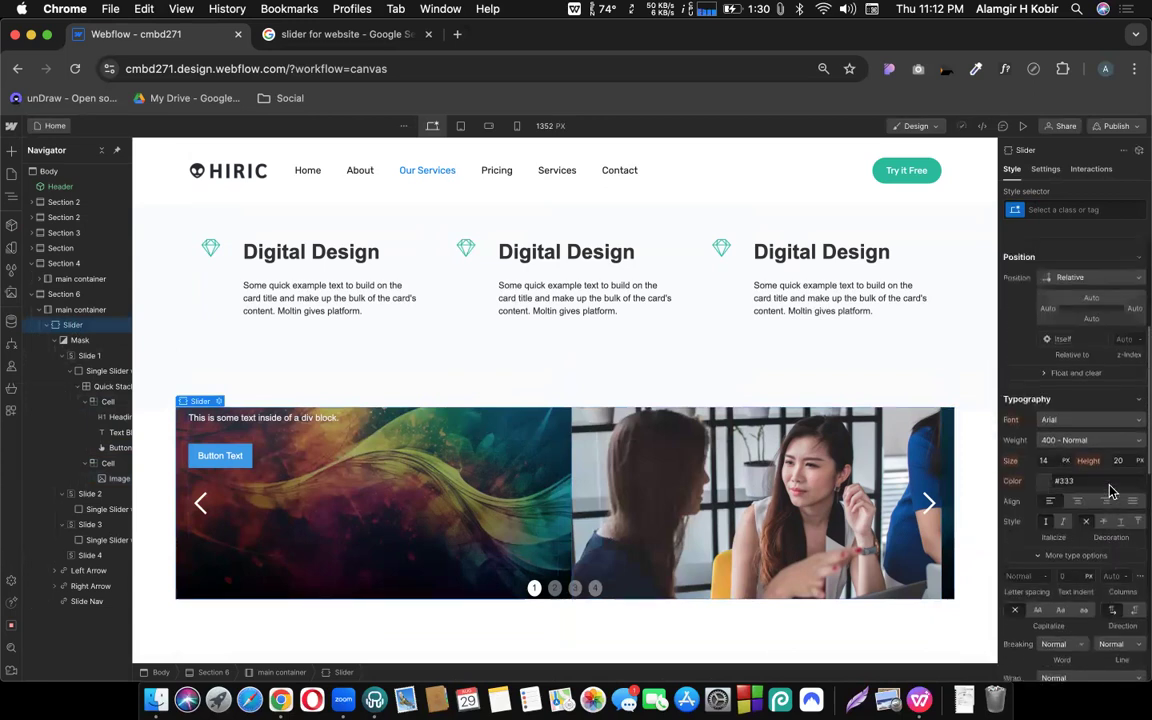
pyautogui.scroll(2, 1110, 490)
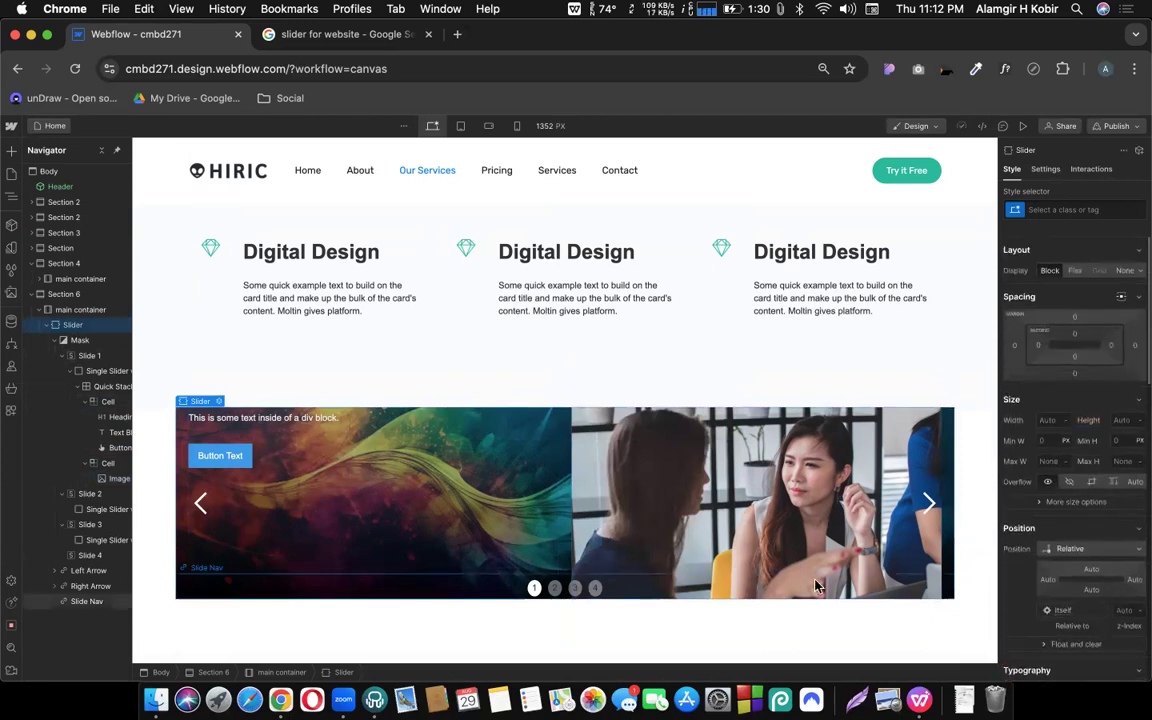
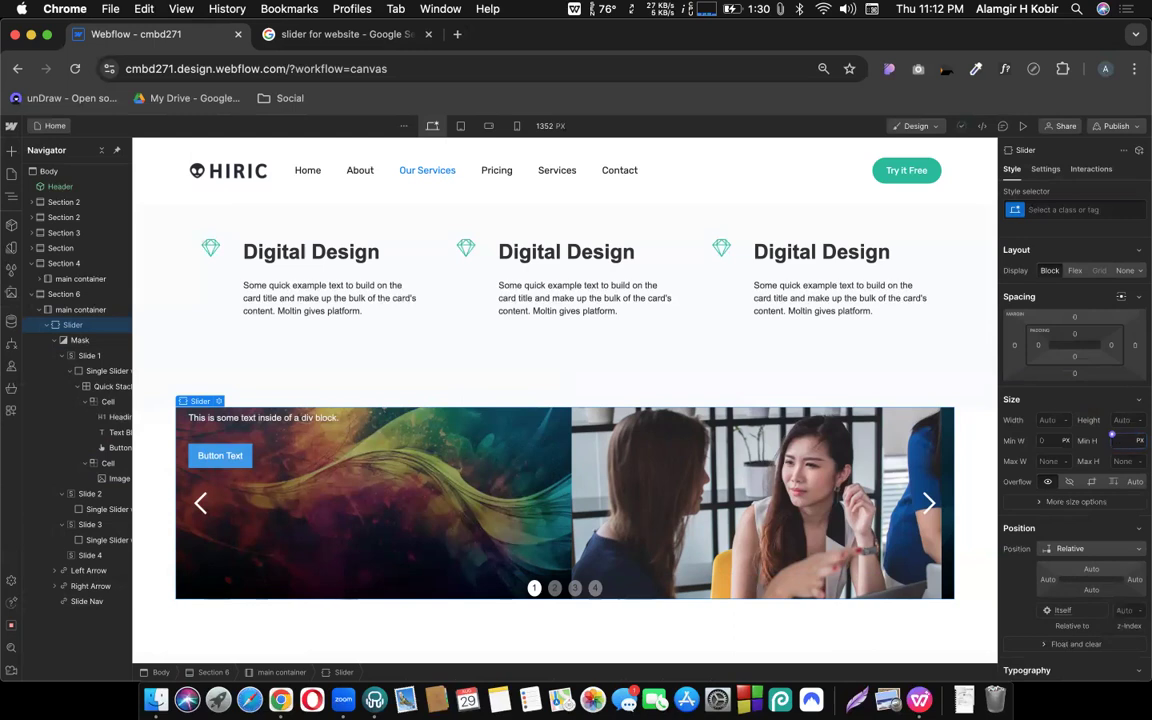
pyautogui.press('Return')
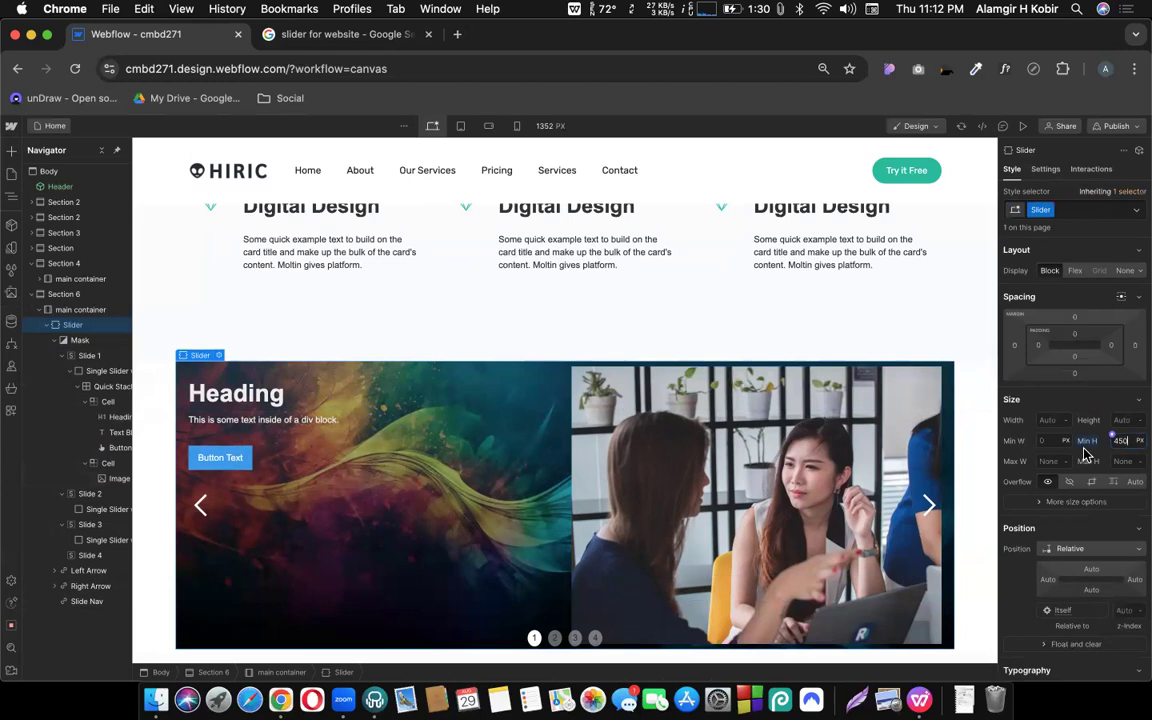
pyautogui.press('Return')
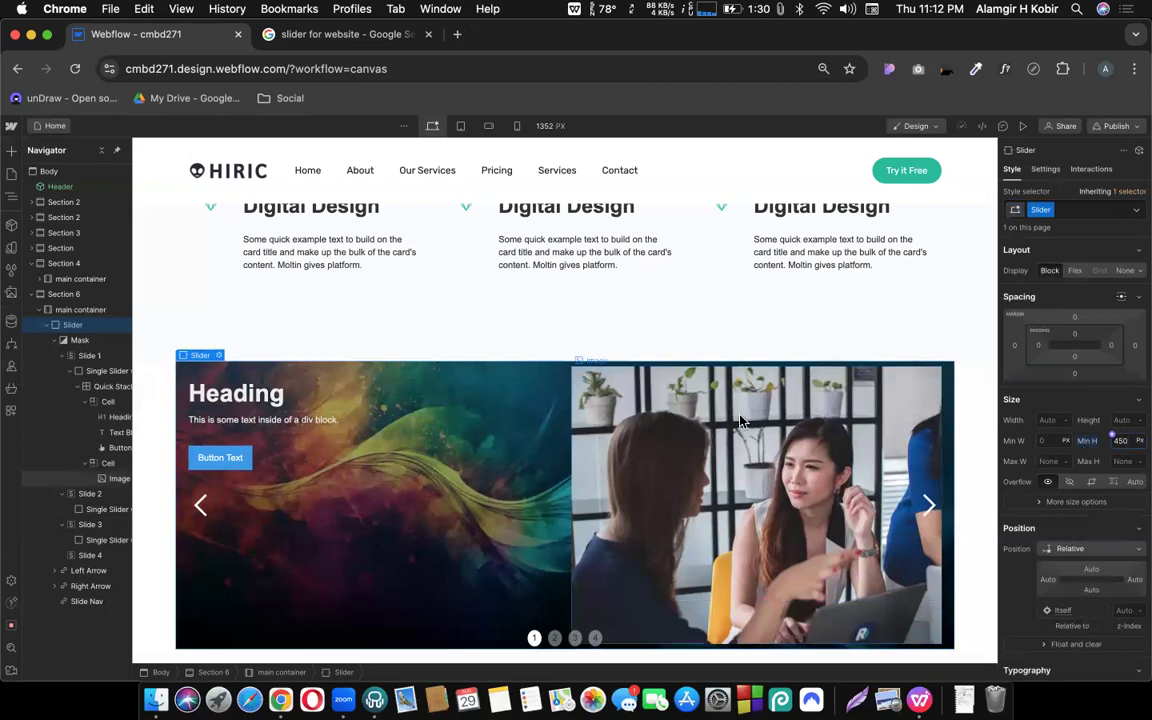
# Align the heading, text and button in the first Quick Stack cell of Slide 1 to the left horizontally and center vertically
pyautogui.click(350, 488)
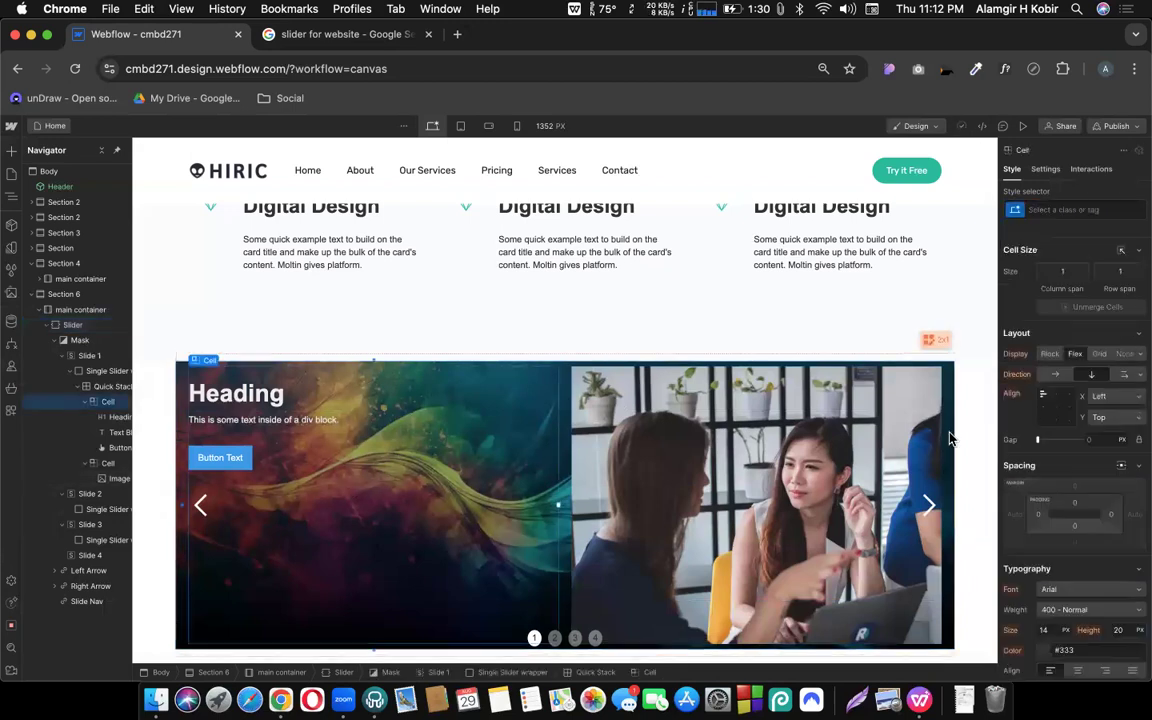
pyautogui.click(1042, 406)
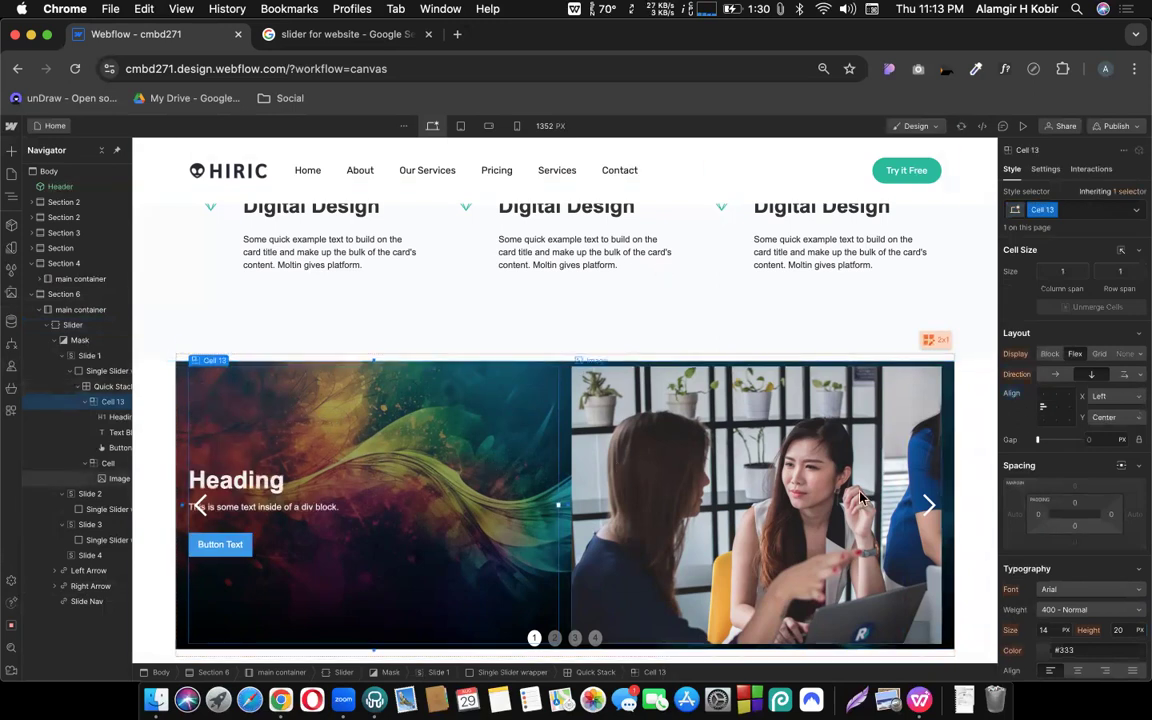
pyautogui.scroll(-3, 1081, 560)
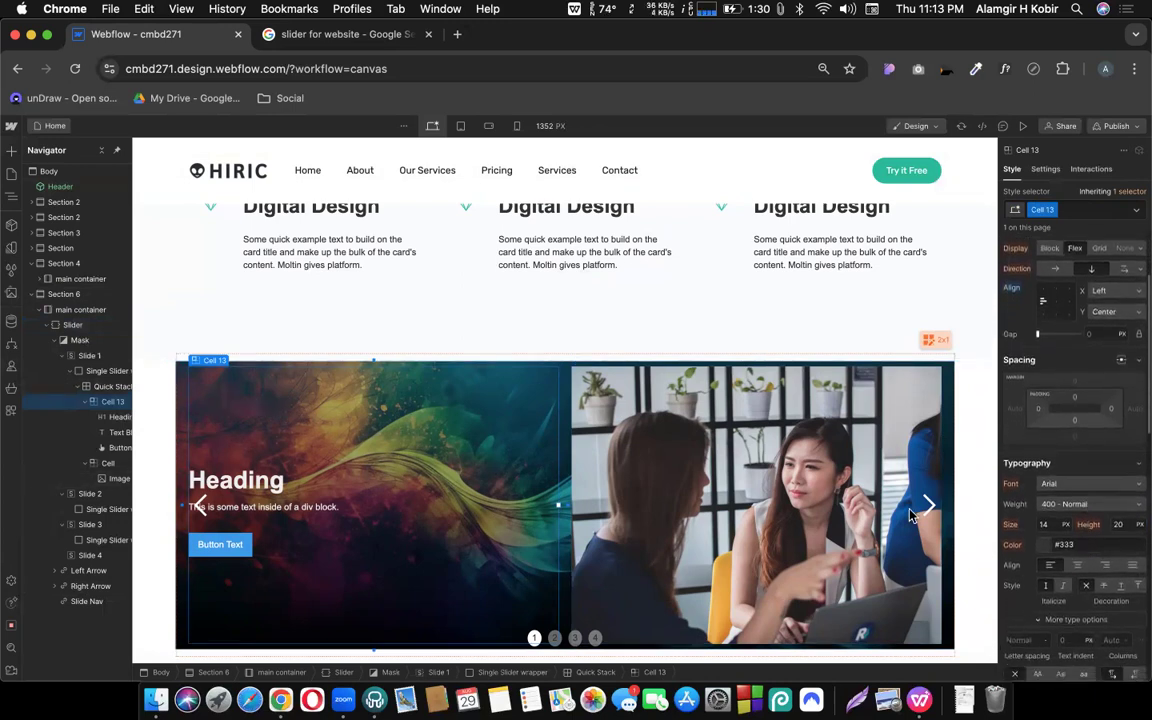
pyautogui.click(181, 390)
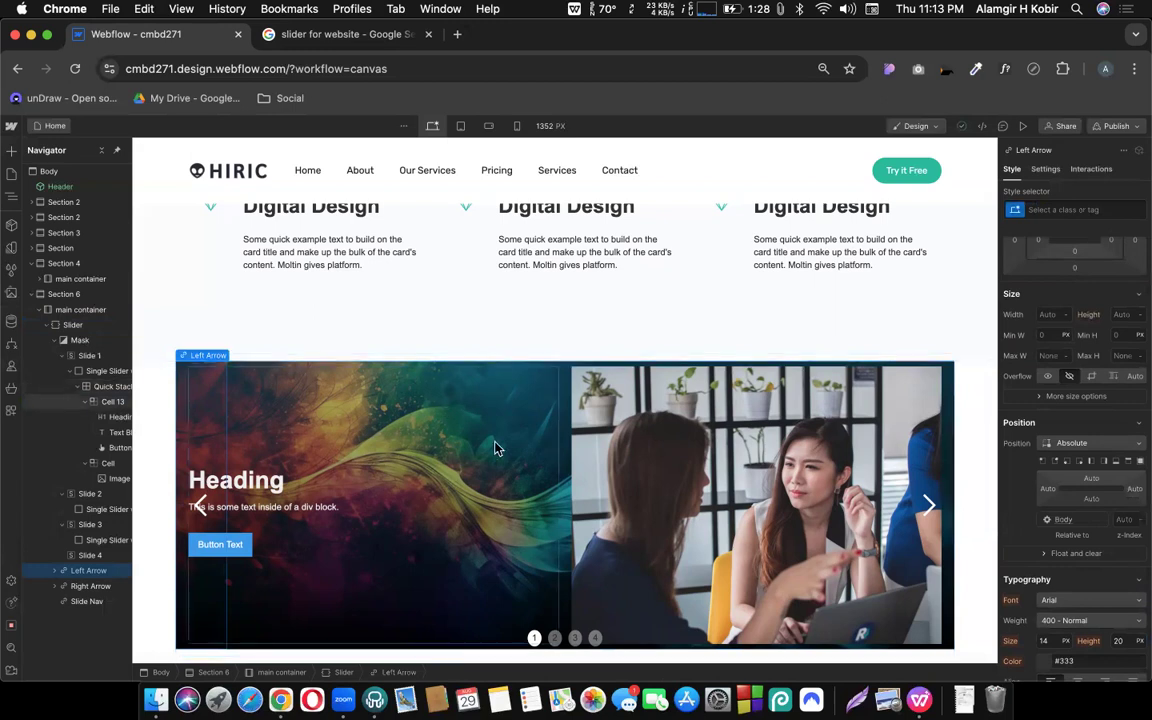
pyautogui.scroll(-1, 560, 510)
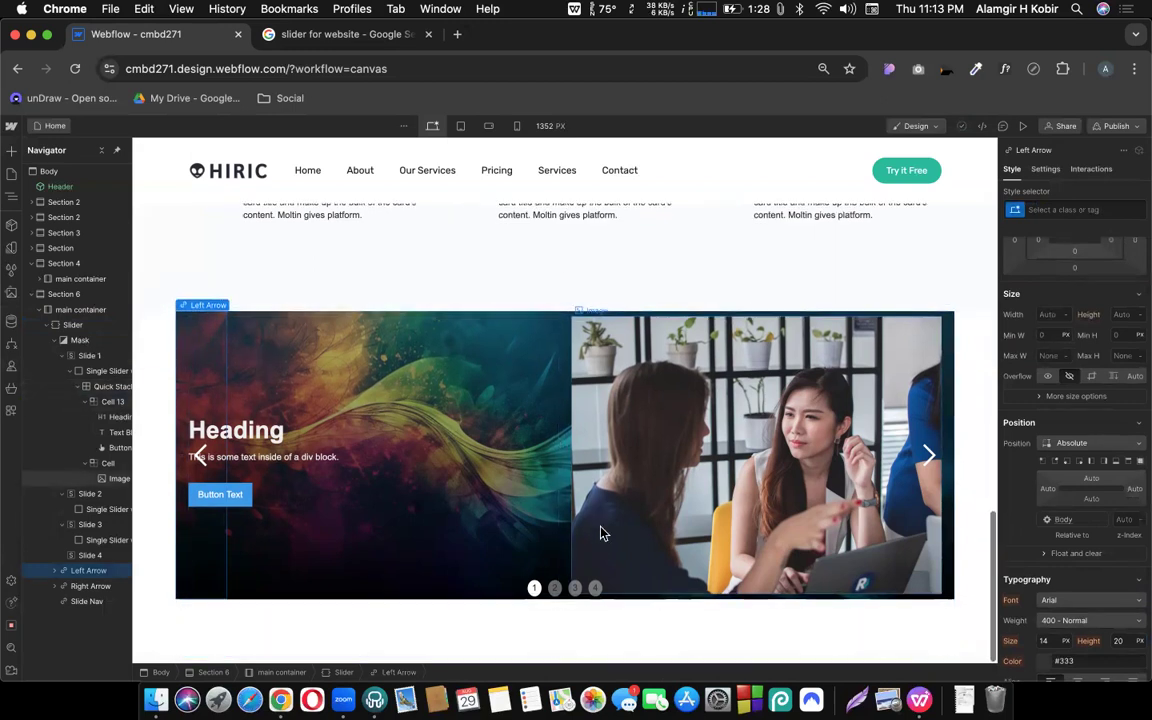
# Set the Slider's minimum height to 550 px and page through its slides to check the new height
pyautogui.click(73, 325)
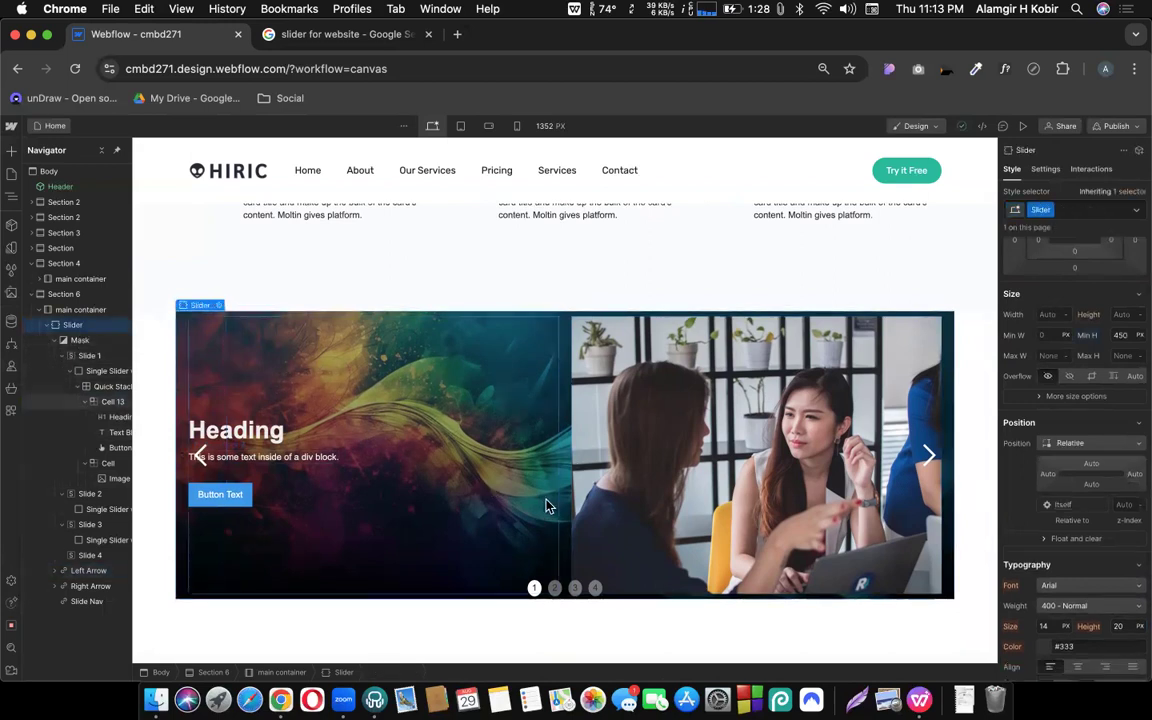
pyautogui.scroll(1, 1115, 378)
pyautogui.click(1120, 380)
pyautogui.write('550')
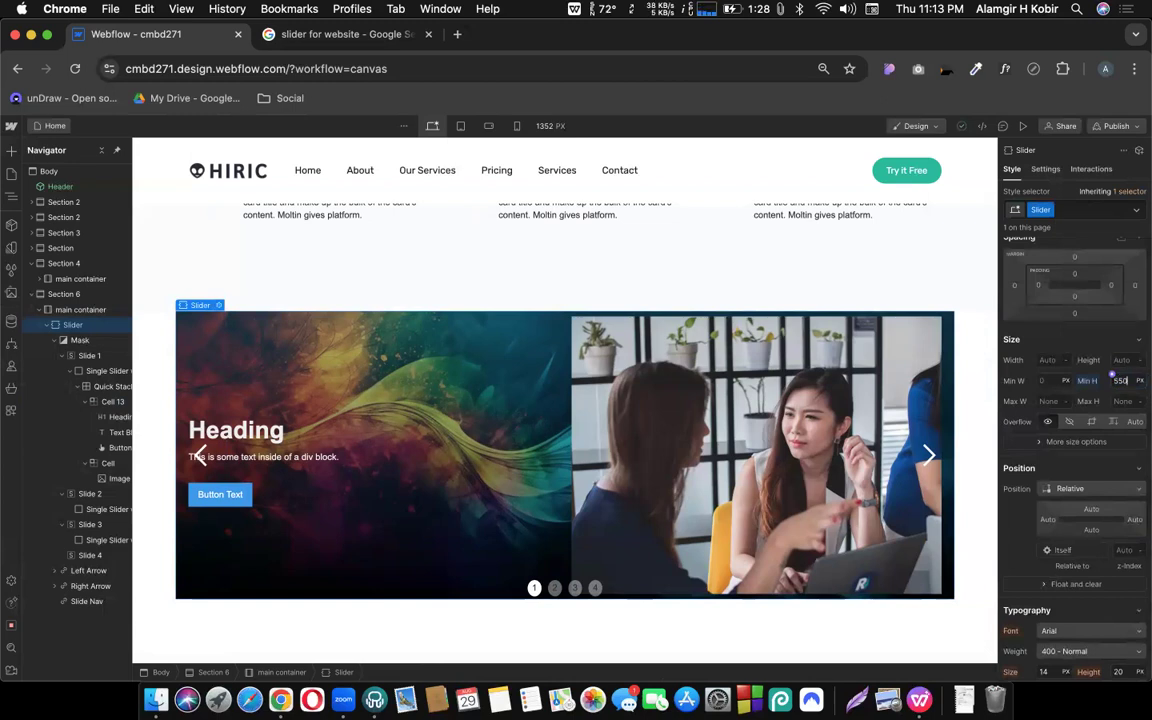
pyautogui.press('Return')
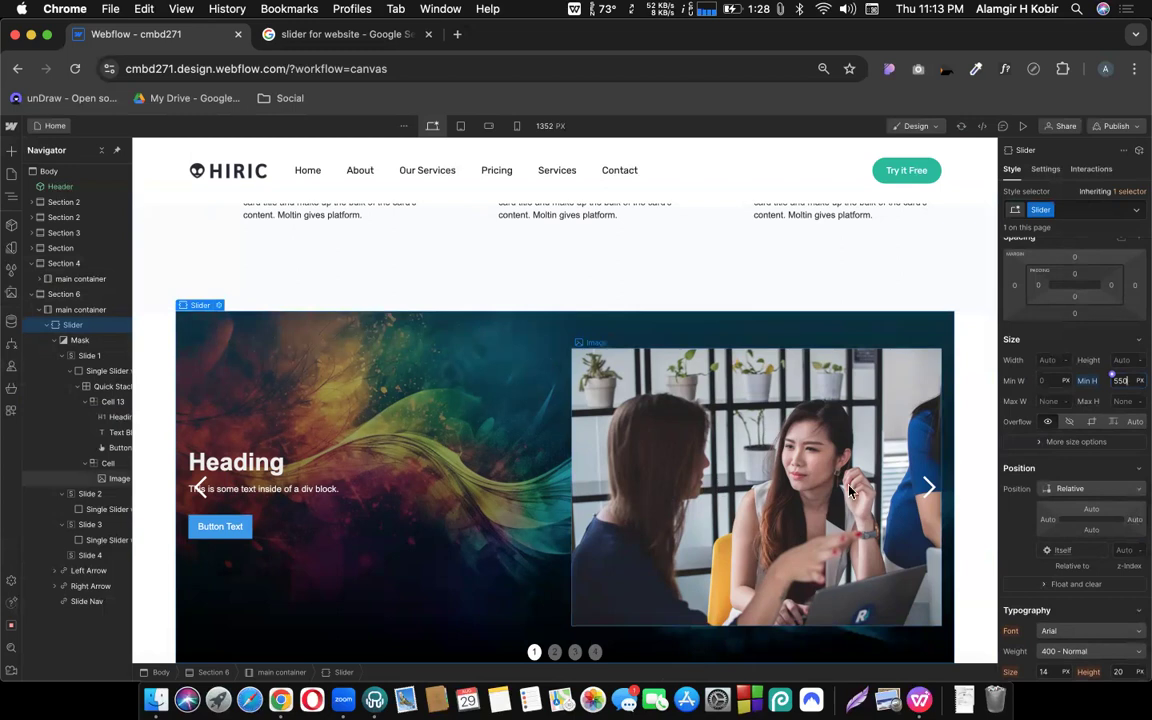
pyautogui.click(556, 652)
pyautogui.click(576, 652)
pyautogui.click(595, 652)
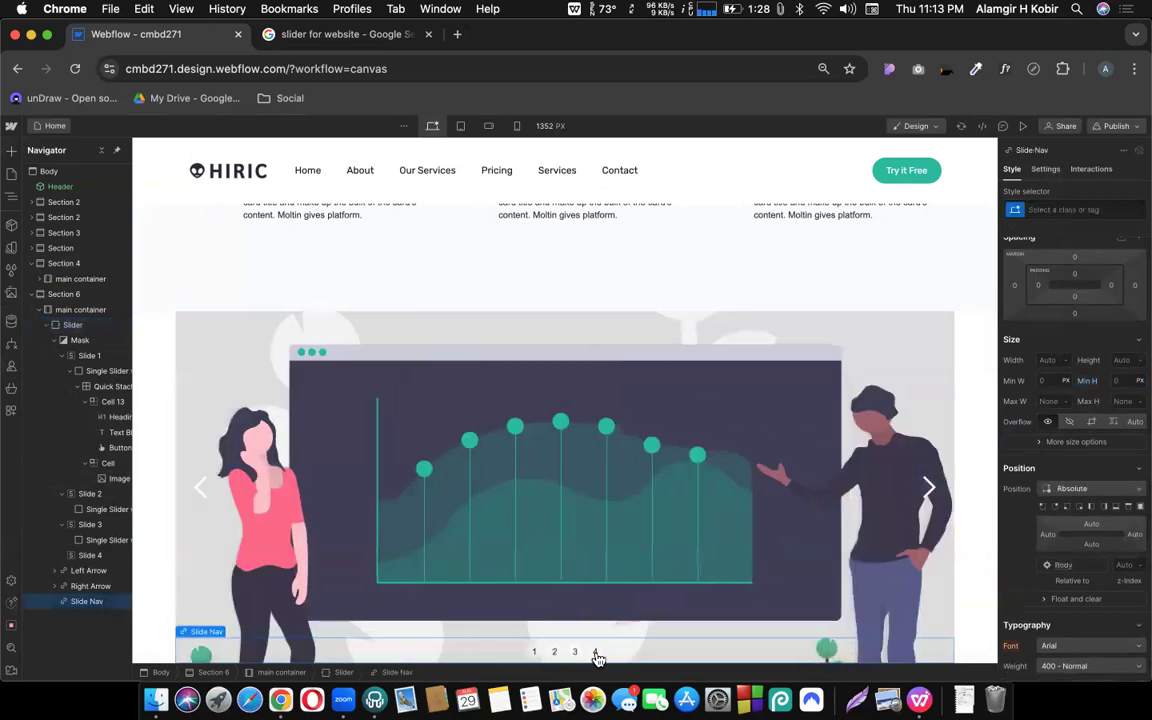
pyautogui.click(532, 652)
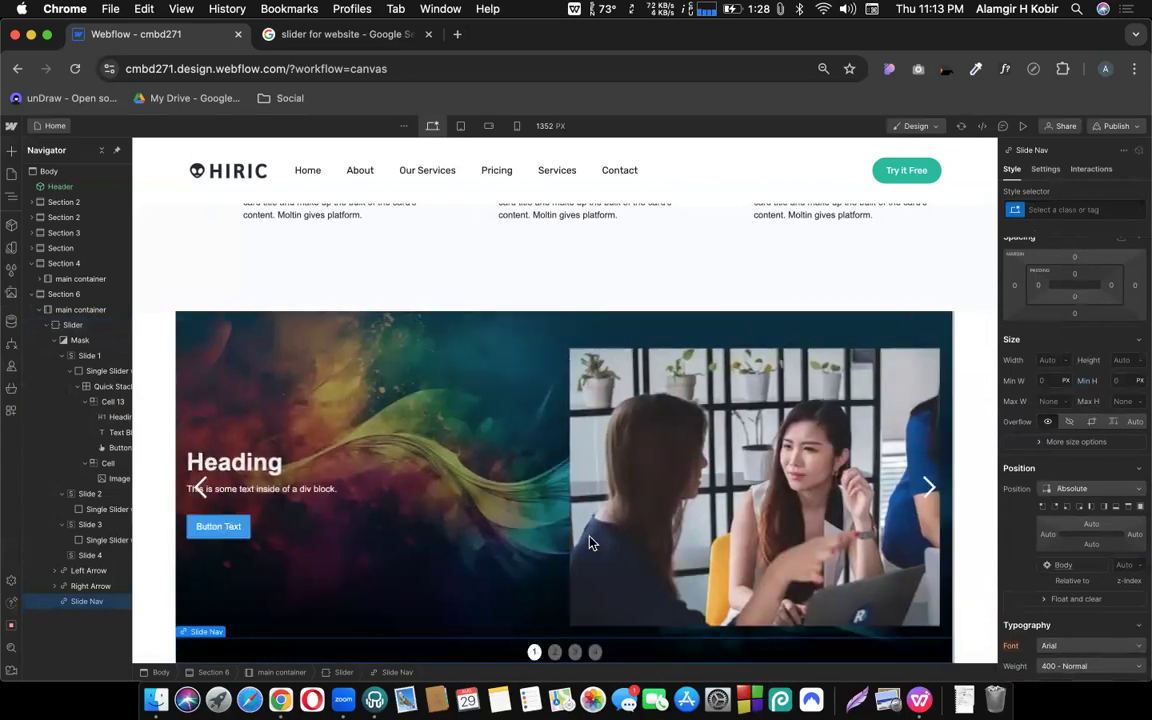
pyautogui.scroll(-2, 590, 542)
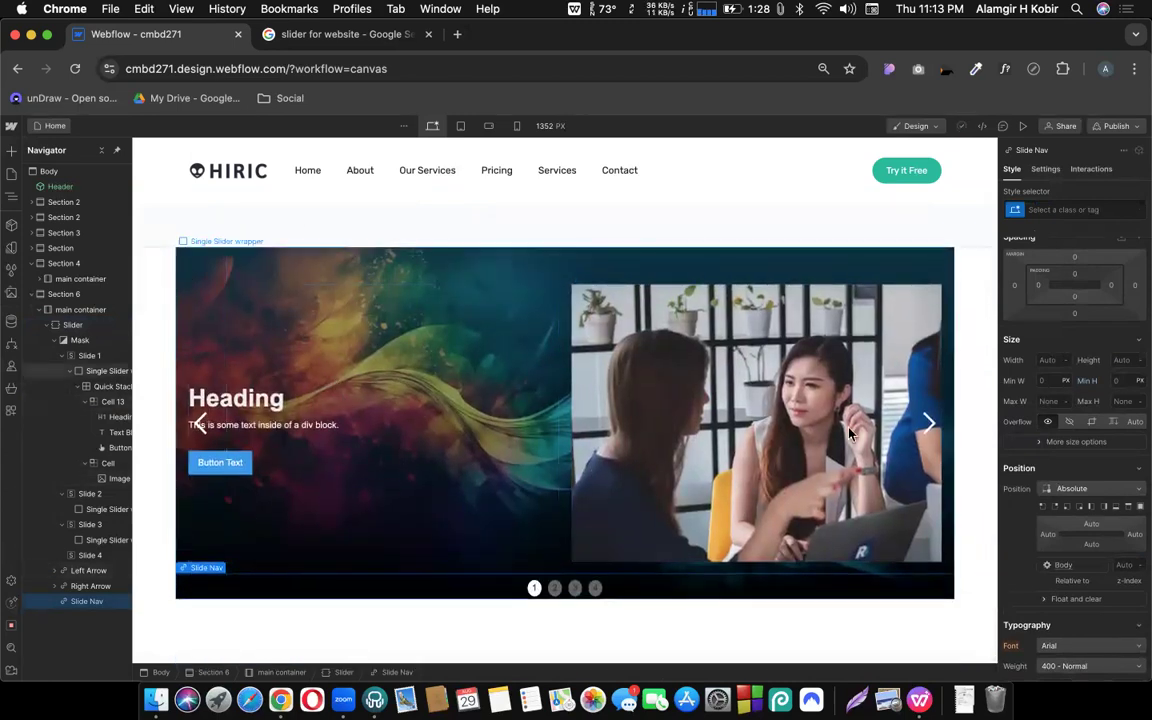
# Give Slide 1's Single Slider wrapper 50 px of padding on both the left and right sides
pyautogui.click(73, 325)
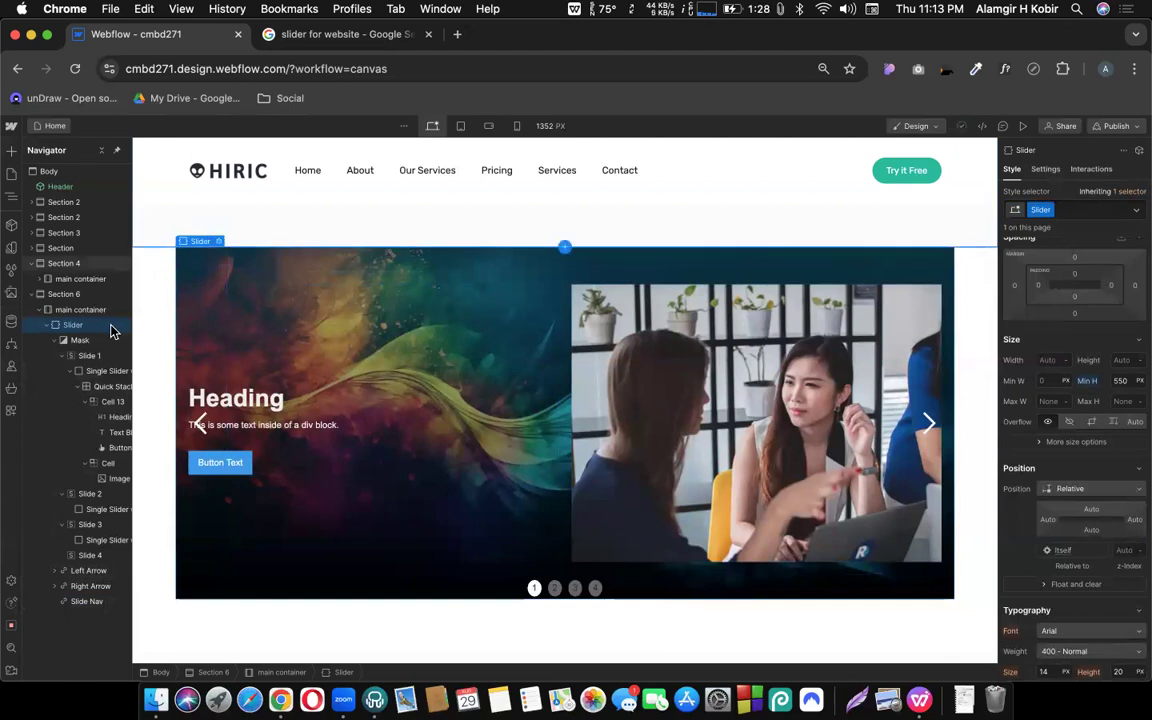
pyautogui.click(86, 356)
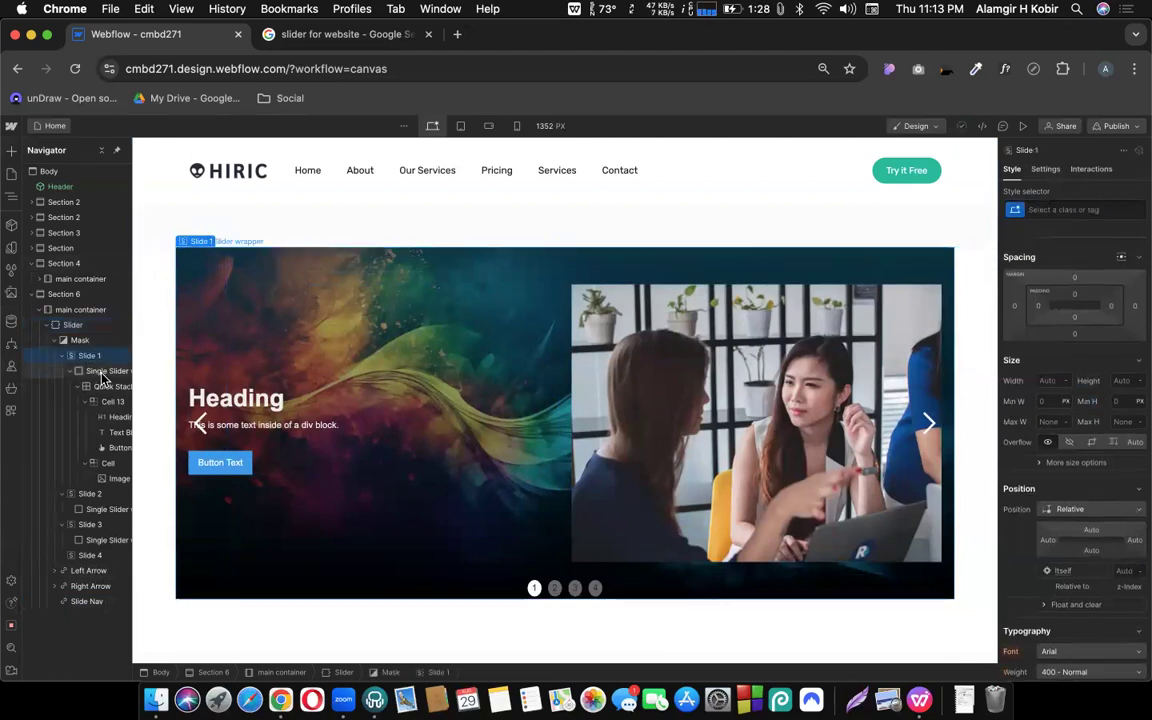
pyautogui.click(104, 375)
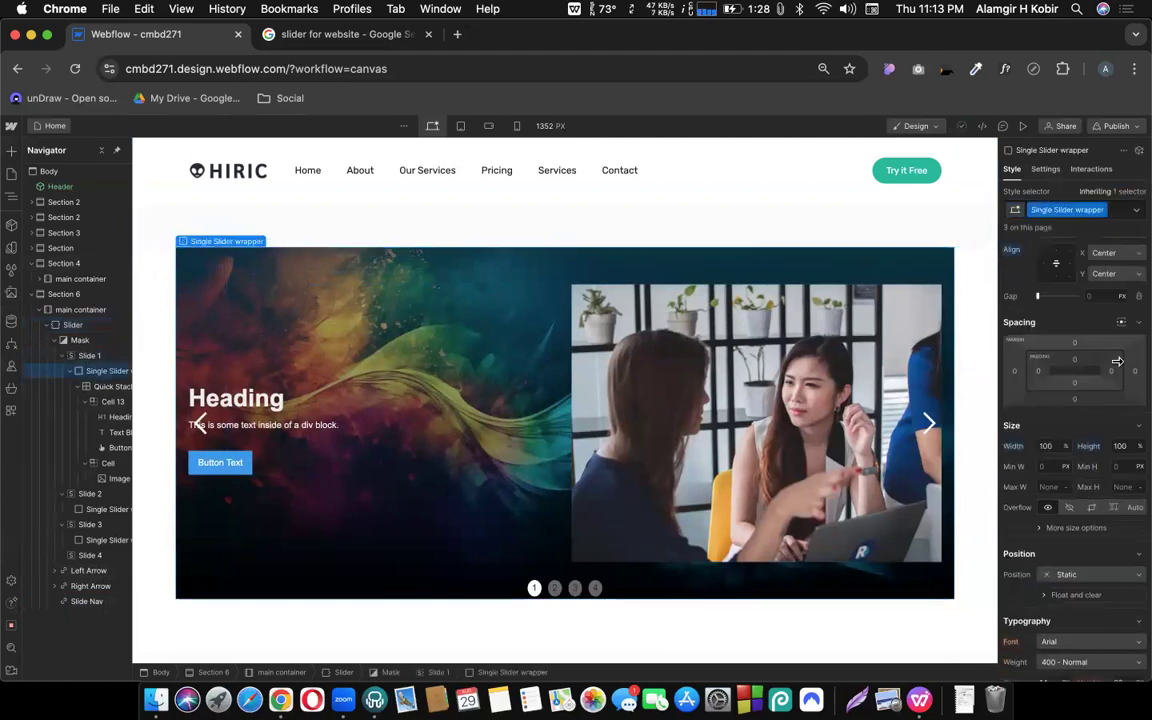
pyautogui.click(1038, 372)
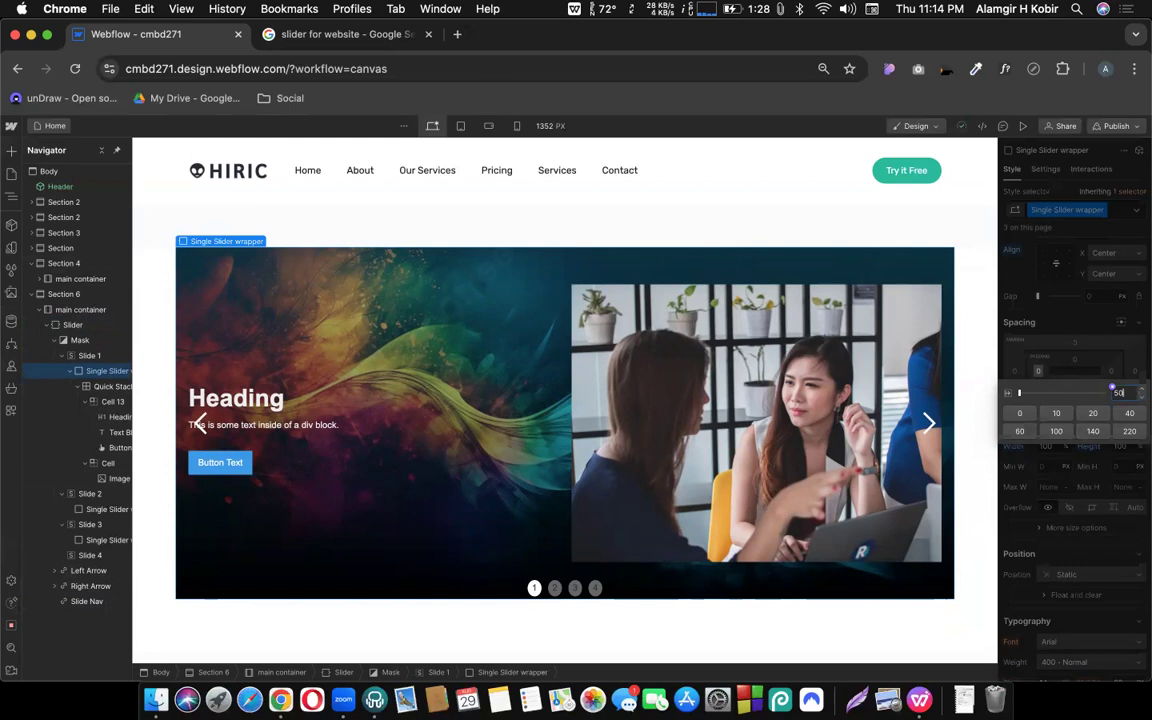
pyautogui.hotkey('alt', 'Return')
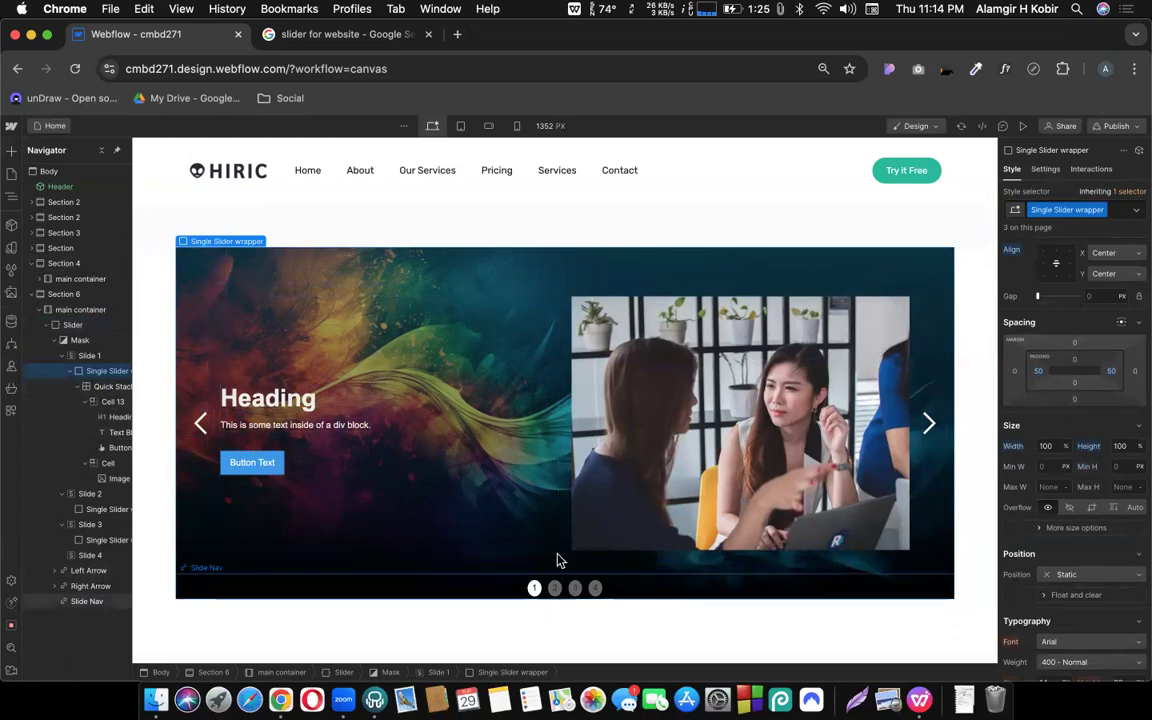
# Copy Slide 1's Quick Stack into the Single Slider wrappers of Slide 2 and Slide 3, and check the remaining slides
pyautogui.click(527, 298)
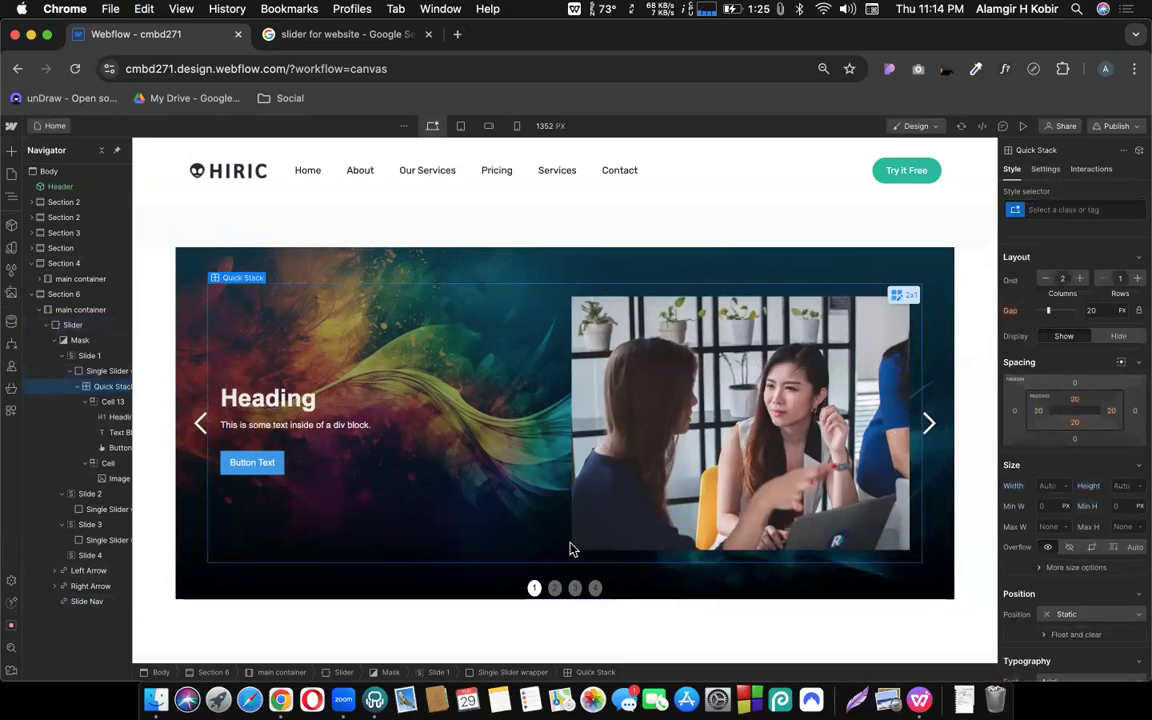
pyautogui.click(554, 588)
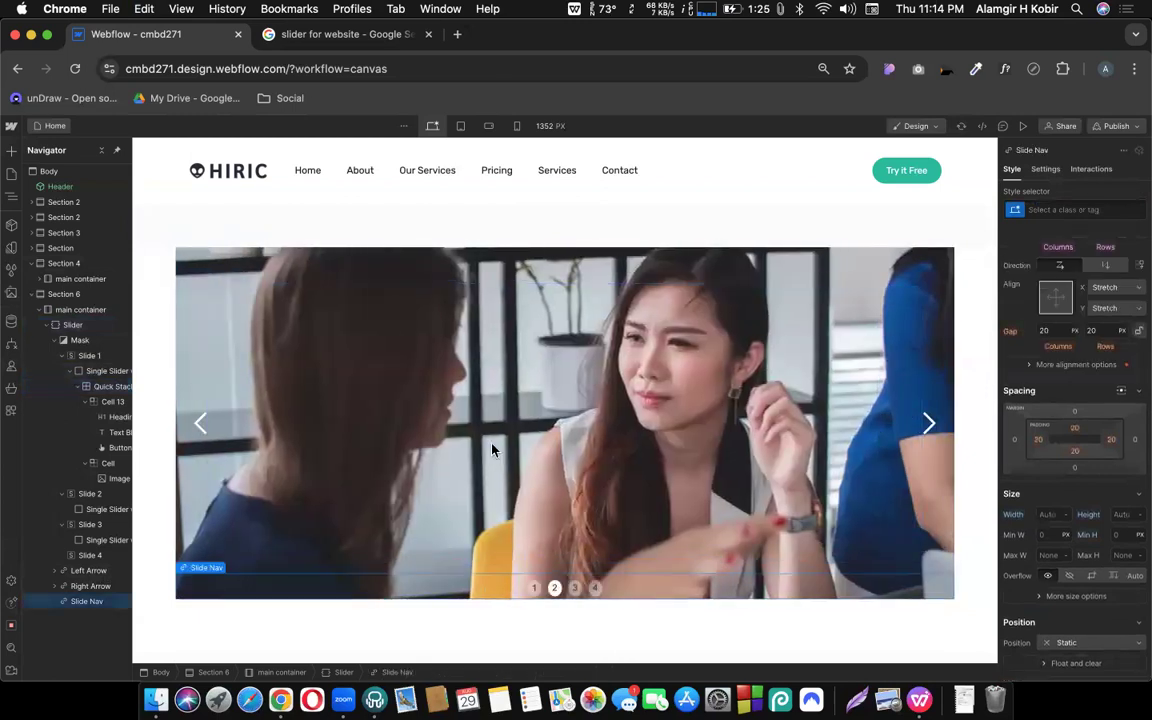
pyautogui.click(491, 450)
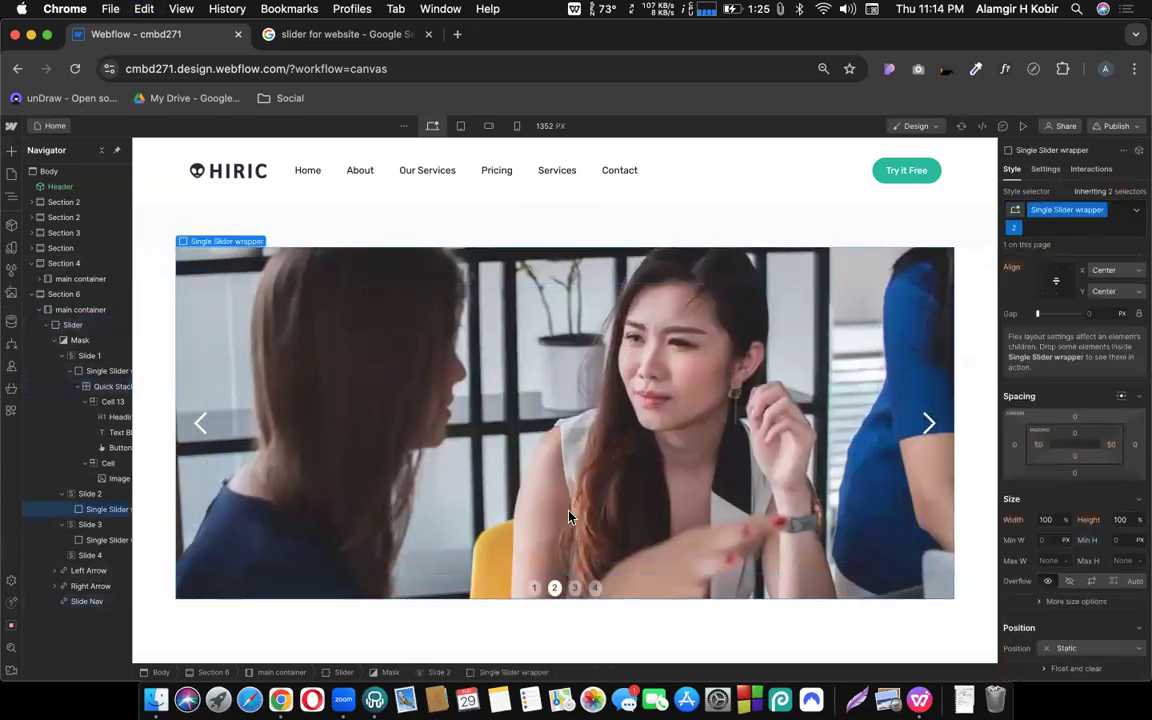
pyautogui.click(575, 590)
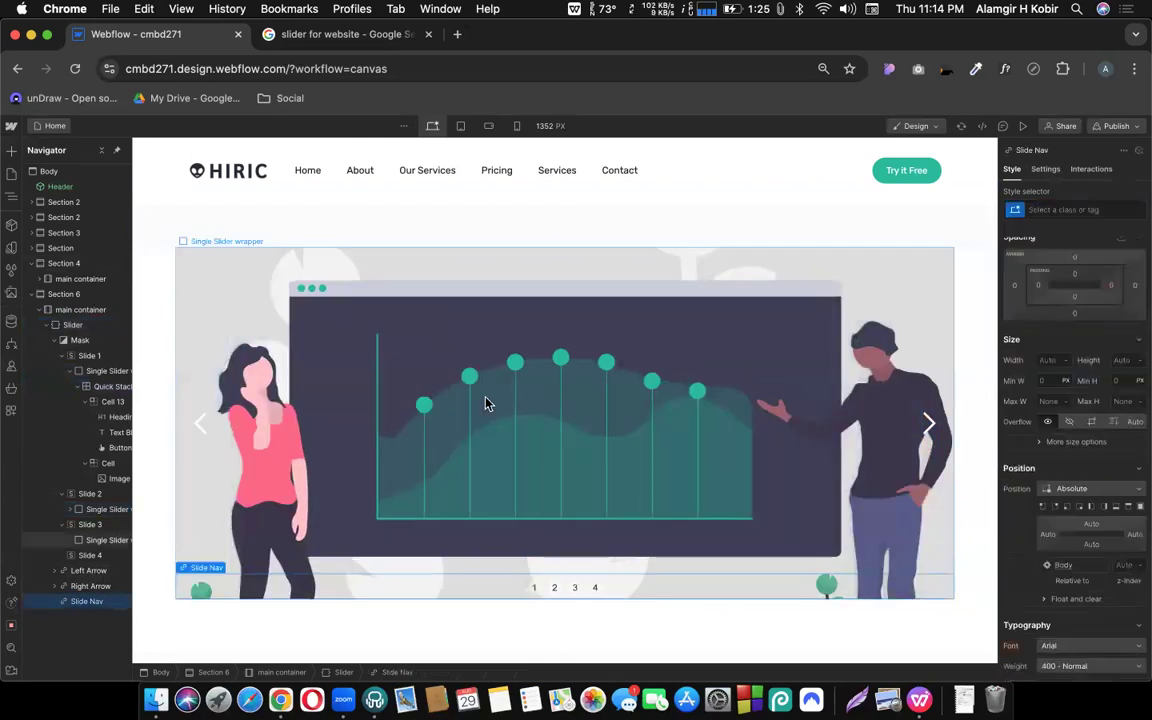
pyautogui.click(487, 403)
pyautogui.press('super+v')
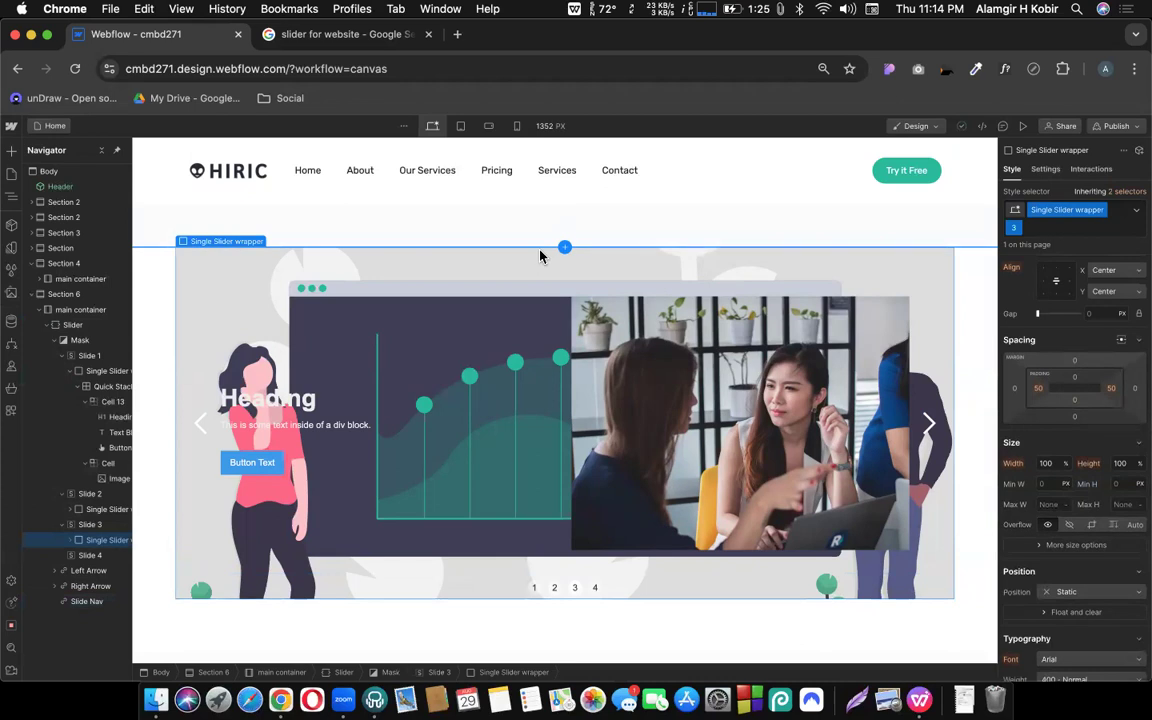
pyautogui.click(594, 589)
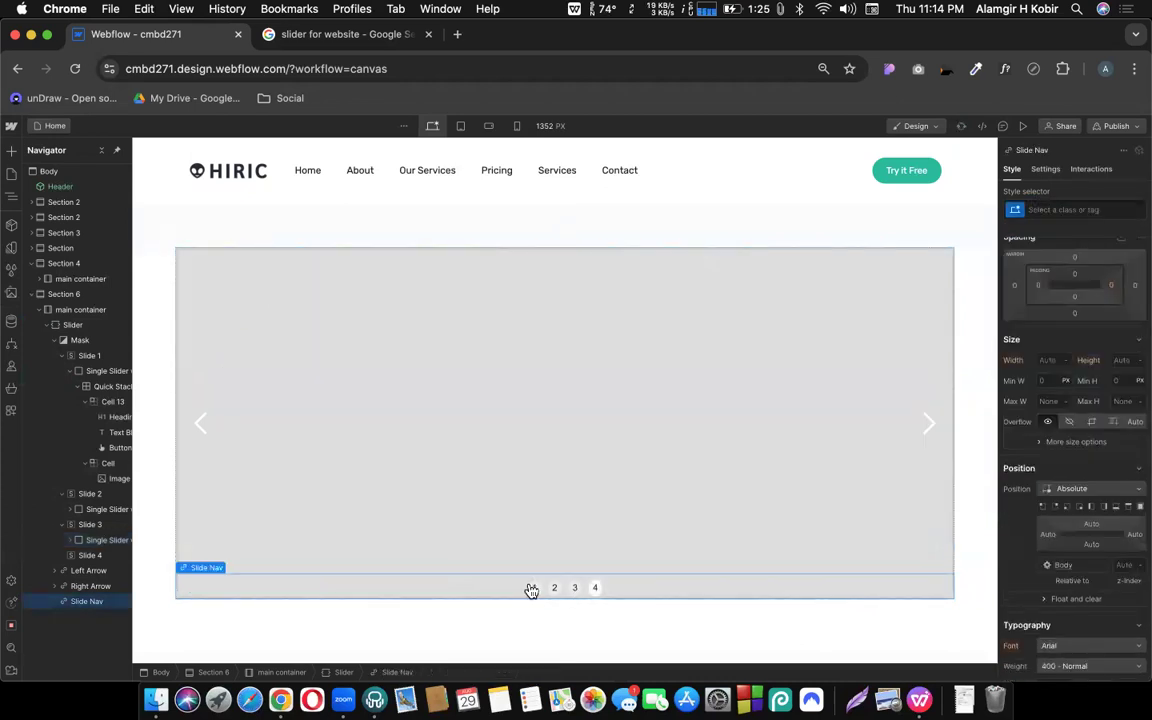
pyautogui.click(532, 589)
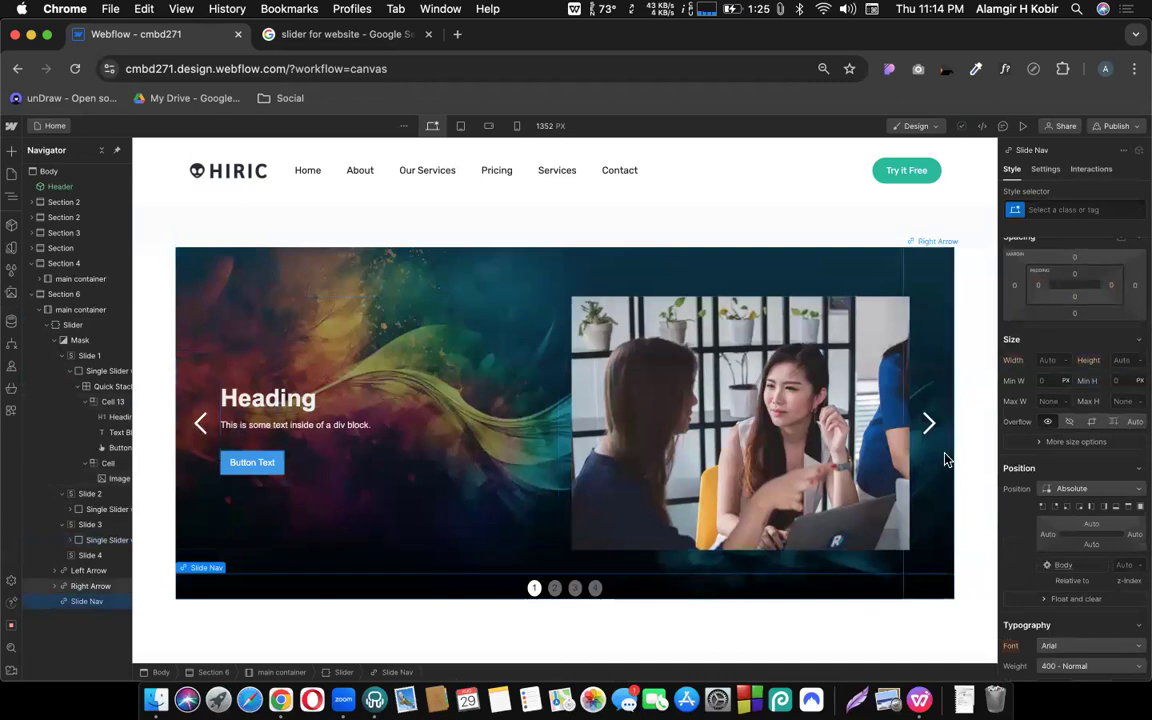
# Switch to the Google Images slider results and examine The Website Architect's three-card carousel example for layout reference
pyautogui.click(355, 36)
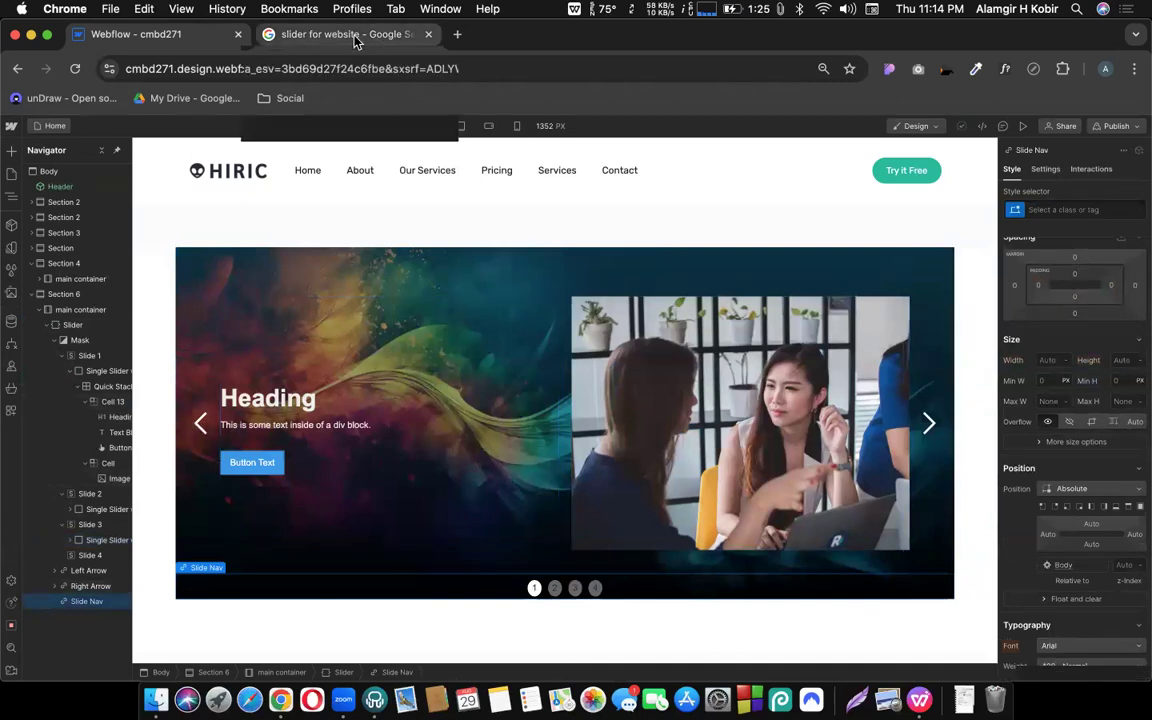
pyautogui.scroll(-1, 520, 497)
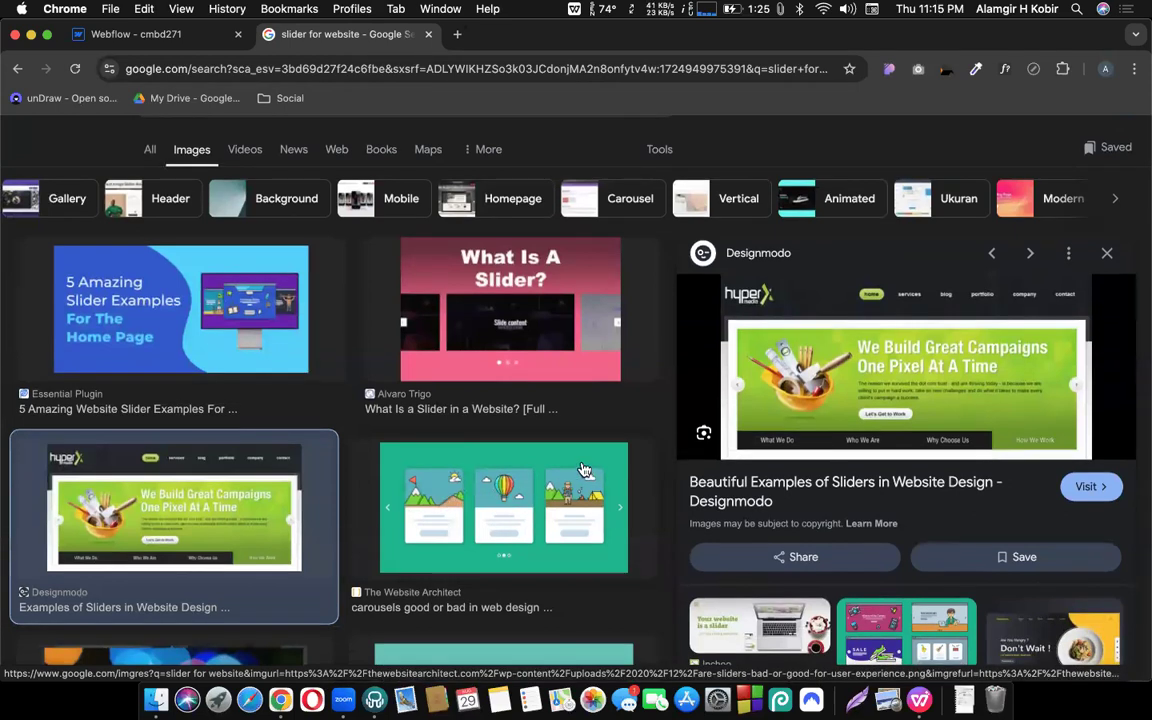
pyautogui.click(195, 31)
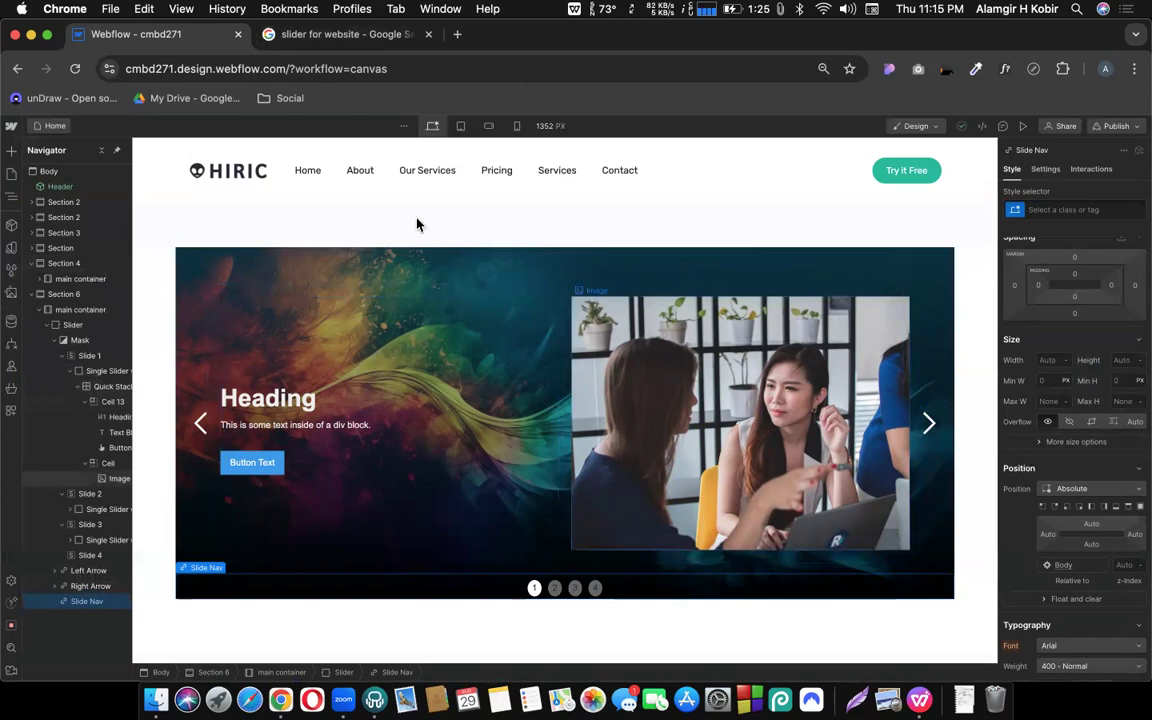
pyautogui.click(348, 35)
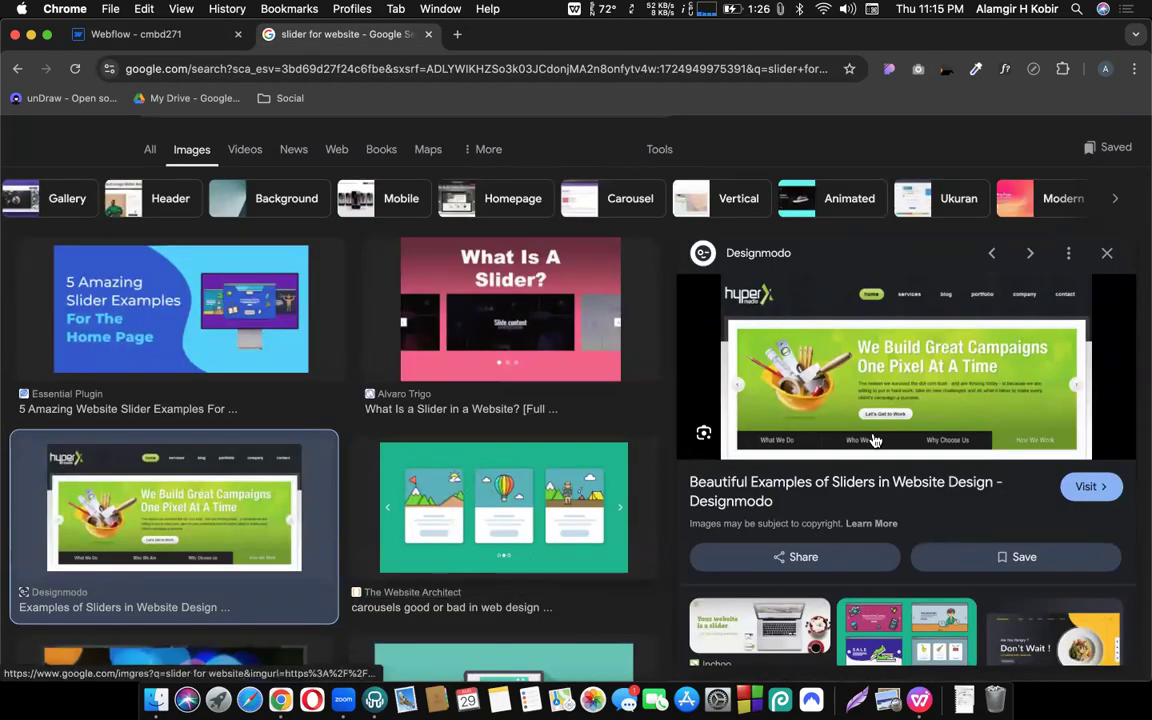
pyautogui.click(535, 566)
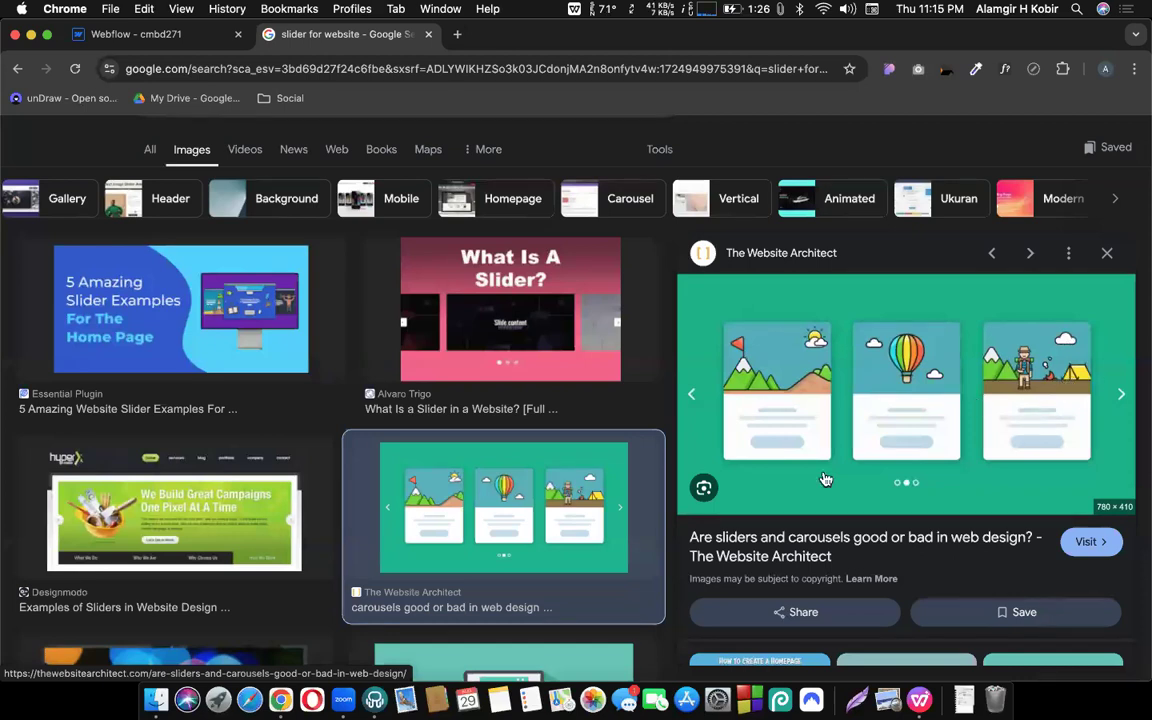
# Open The Website Architect's article on sliders and carousels, look through it, and return to the cmbd271 Webflow project
pyautogui.click(1086, 543)
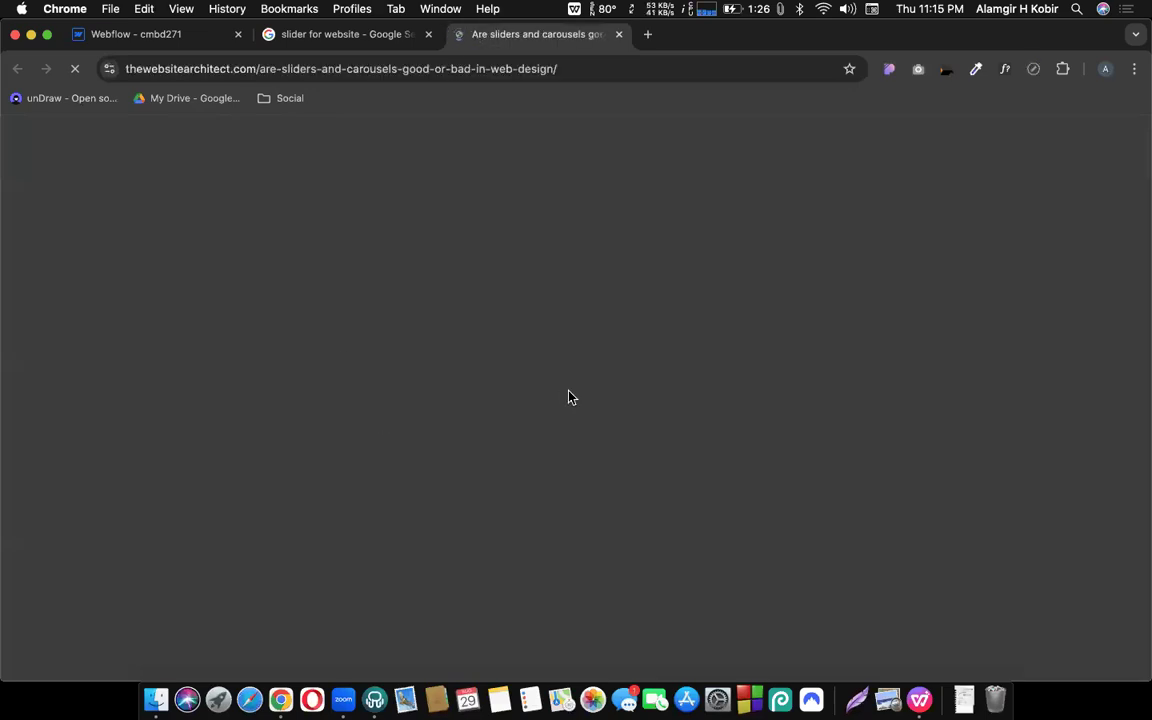
pyautogui.scroll(-4, 684, 472)
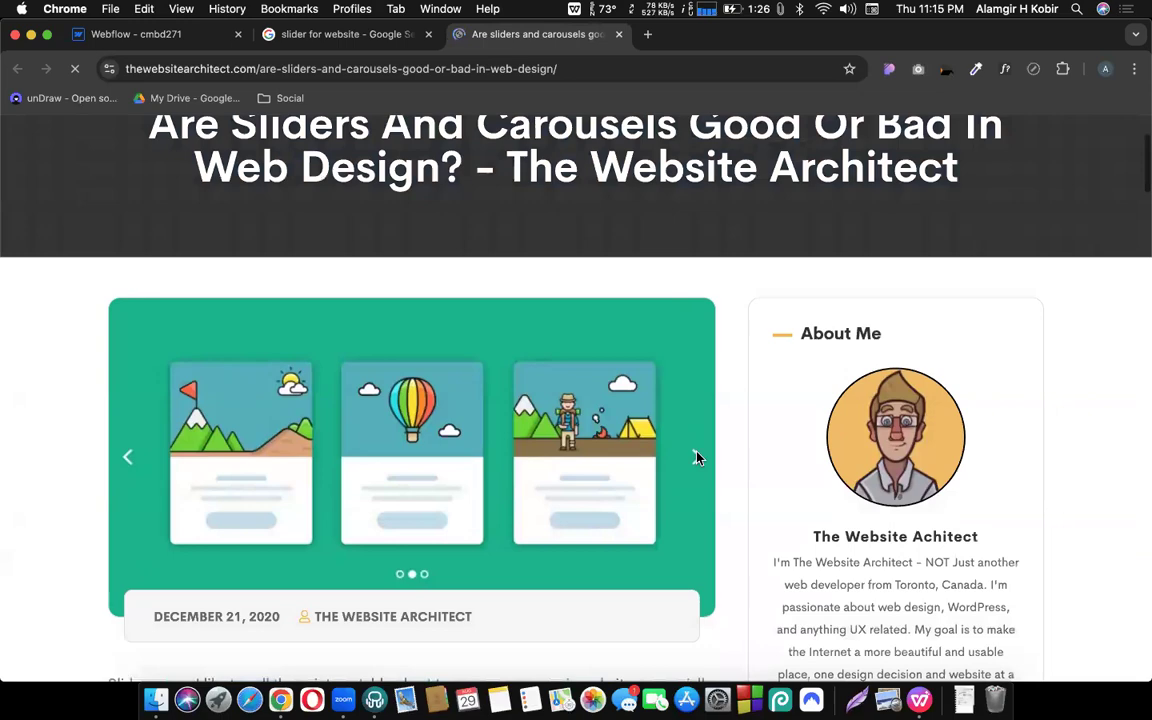
pyautogui.scroll(-4, 697, 457)
pyautogui.scroll(-12, 697, 457)
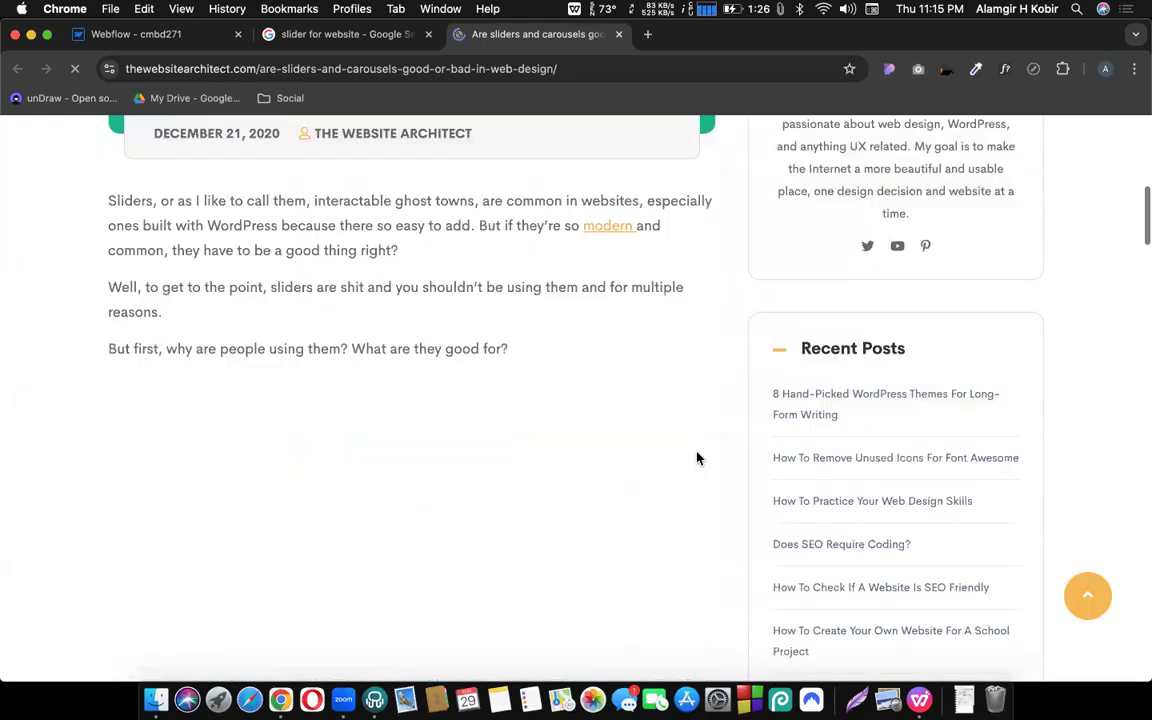
pyautogui.scroll(3, 697, 430)
pyautogui.scroll(-20, 699, 423)
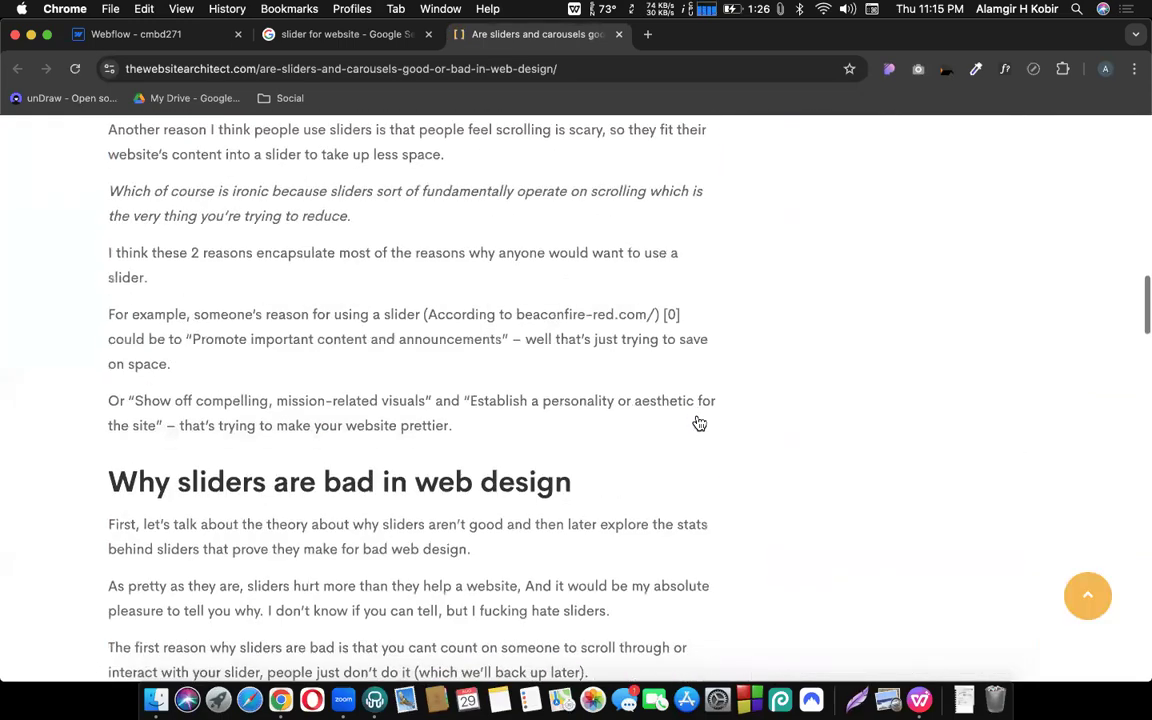
pyautogui.scroll(-8, 699, 423)
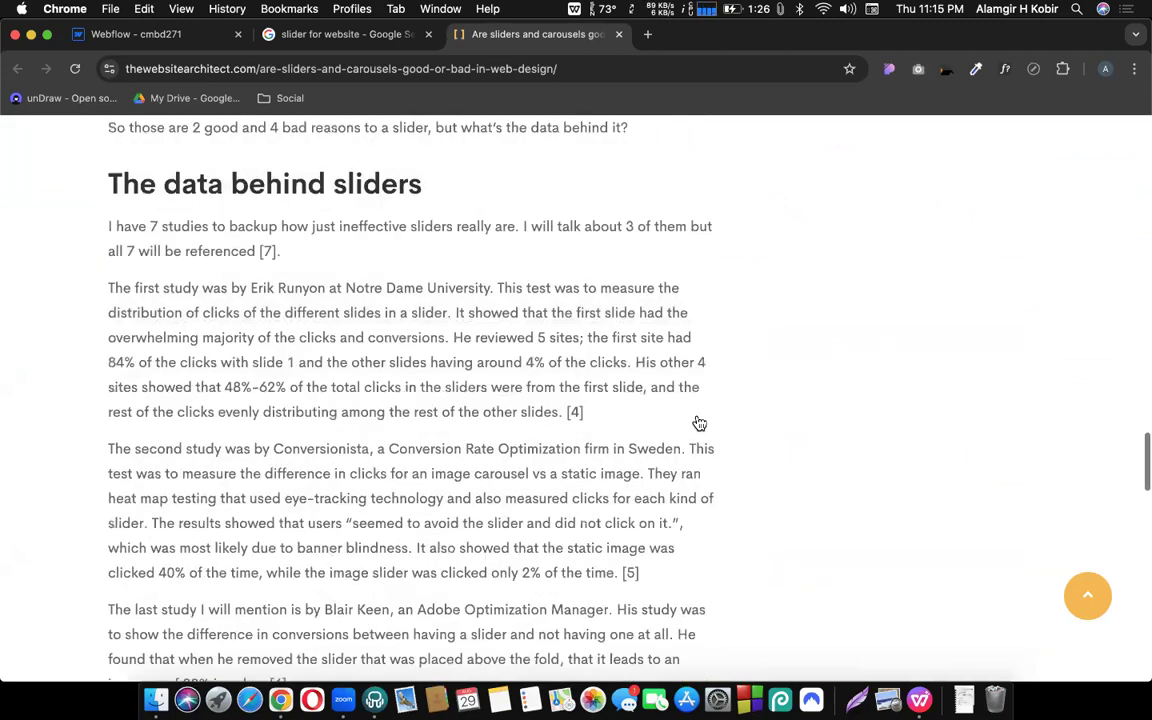
pyautogui.scroll(-7, 558, 367)
pyautogui.scroll(-4, 558, 367)
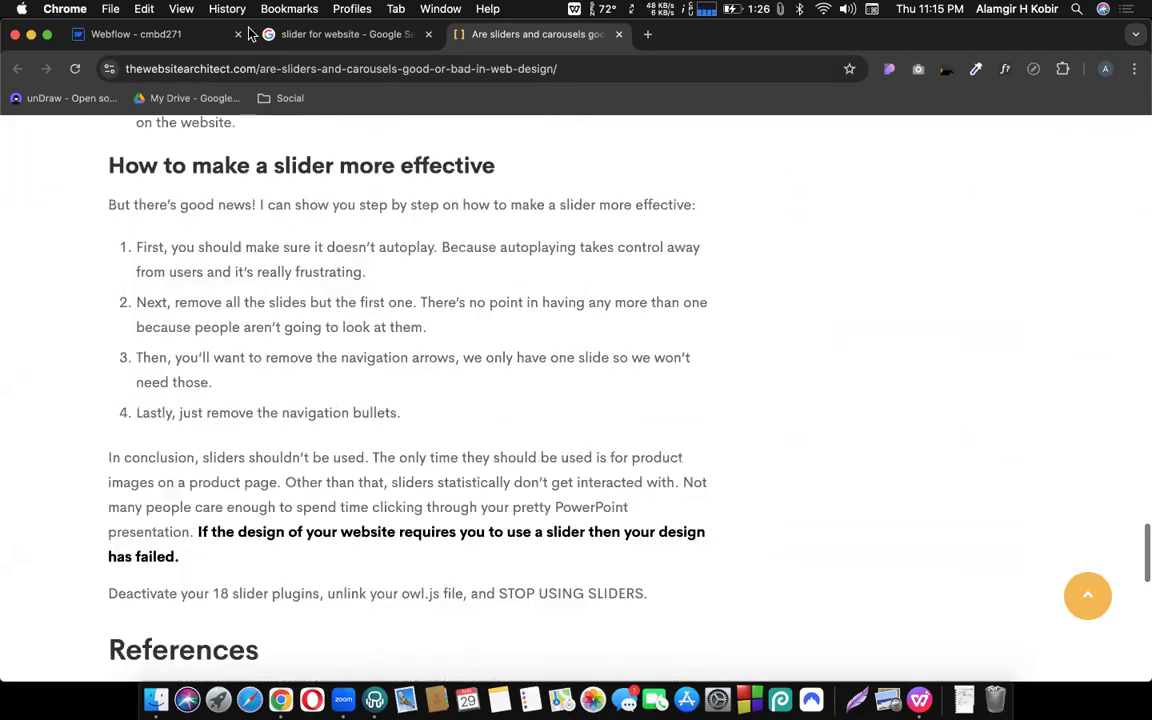
pyautogui.click(190, 34)
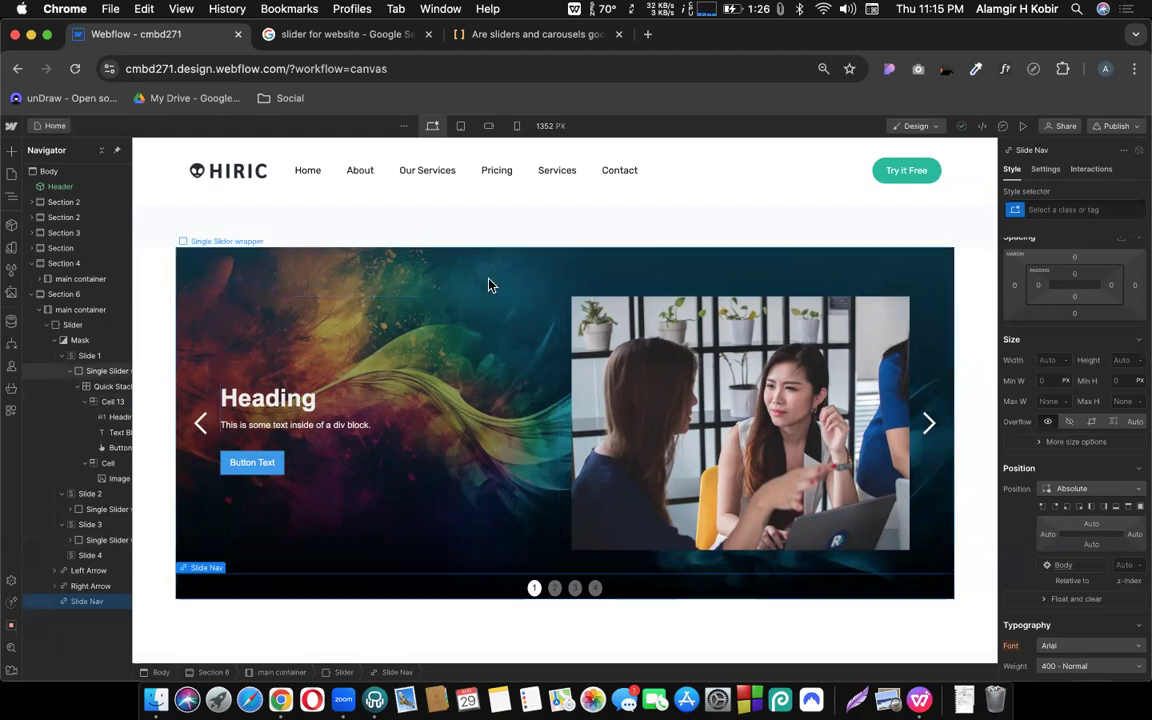
# Replace the slider article with a Google search for "logo slider" and open the GS Logo Slider plugin page on WordPress.org
pyautogui.click(466, 40)
pyautogui.click(466, 69)
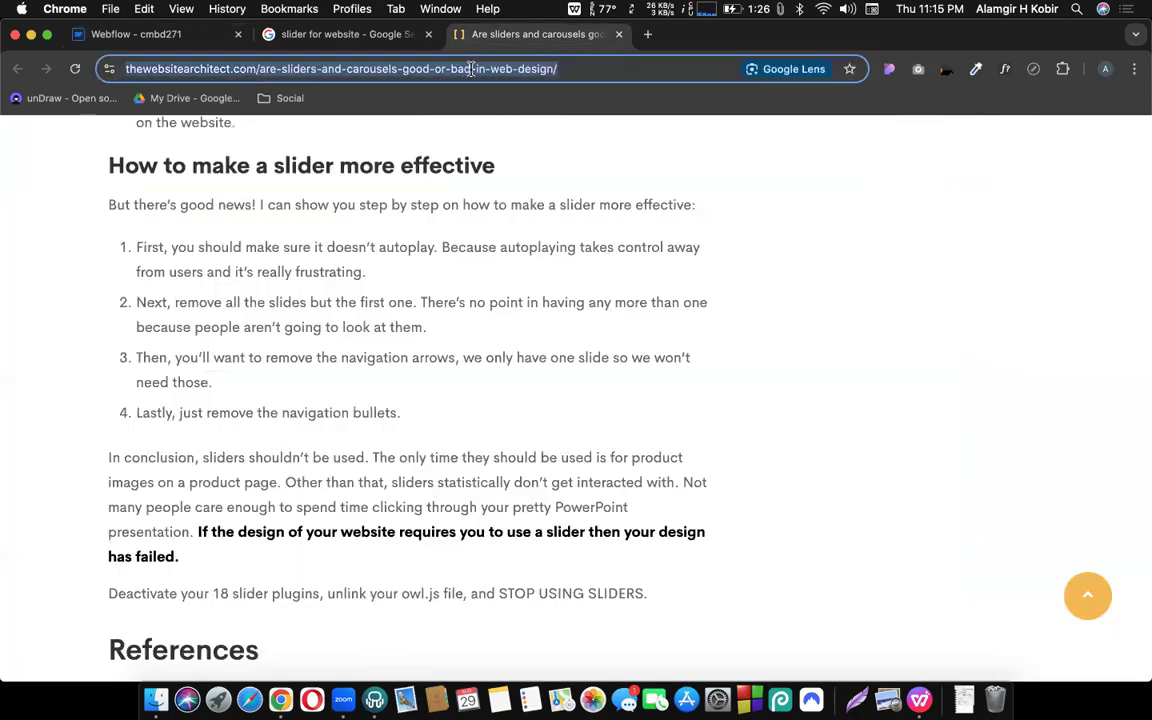
pyautogui.write('logo slider')
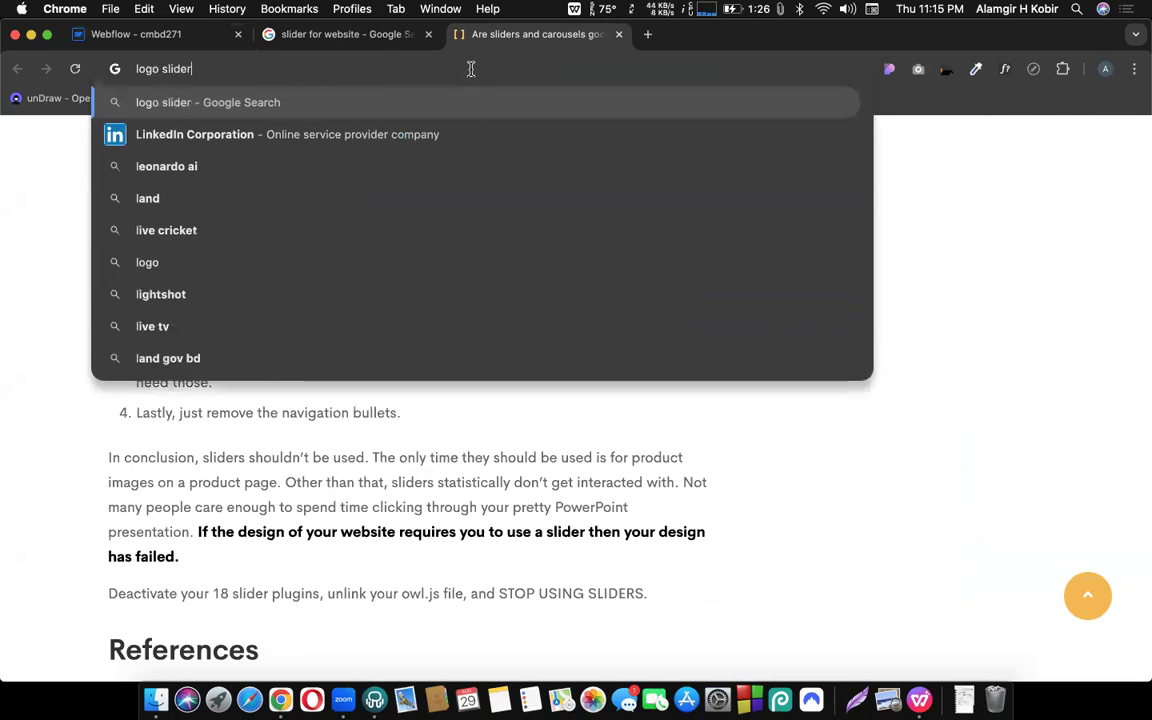
pyautogui.press('Return')
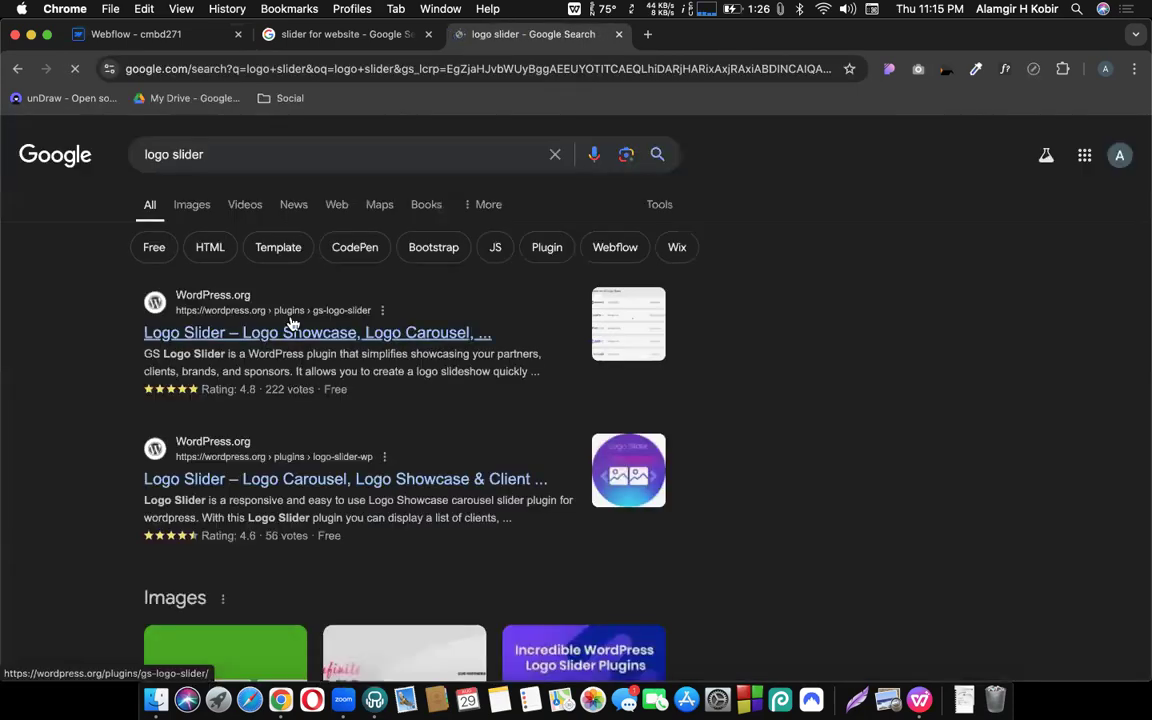
pyautogui.click(238, 340)
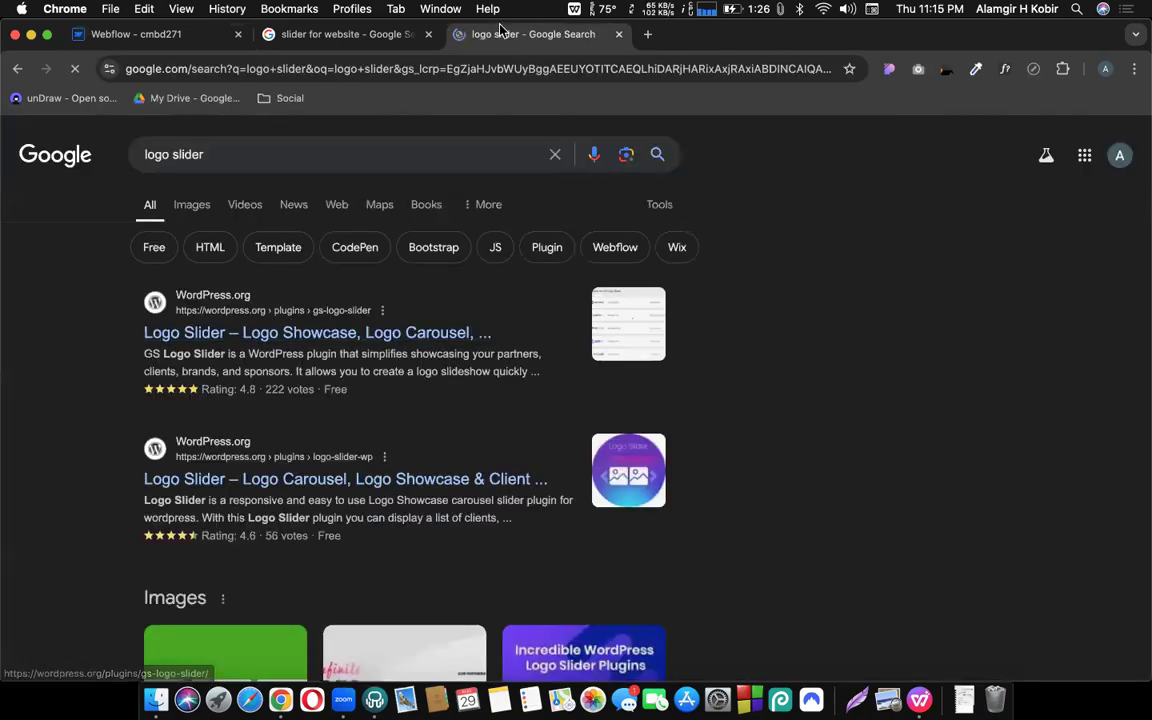
# Load webflow.com in place of the WordPress plugin page
pyautogui.click(434, 68)
pyautogui.write('webflow')
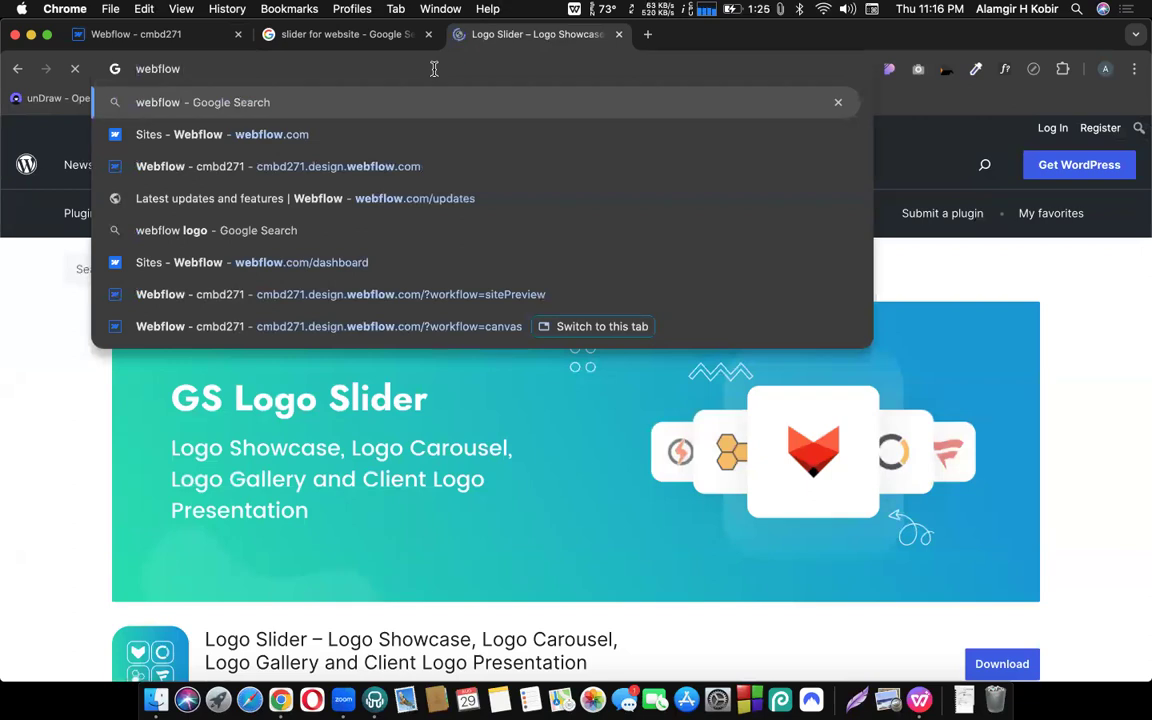
pyautogui.press('BackSpace')
pyautogui.write('.com')
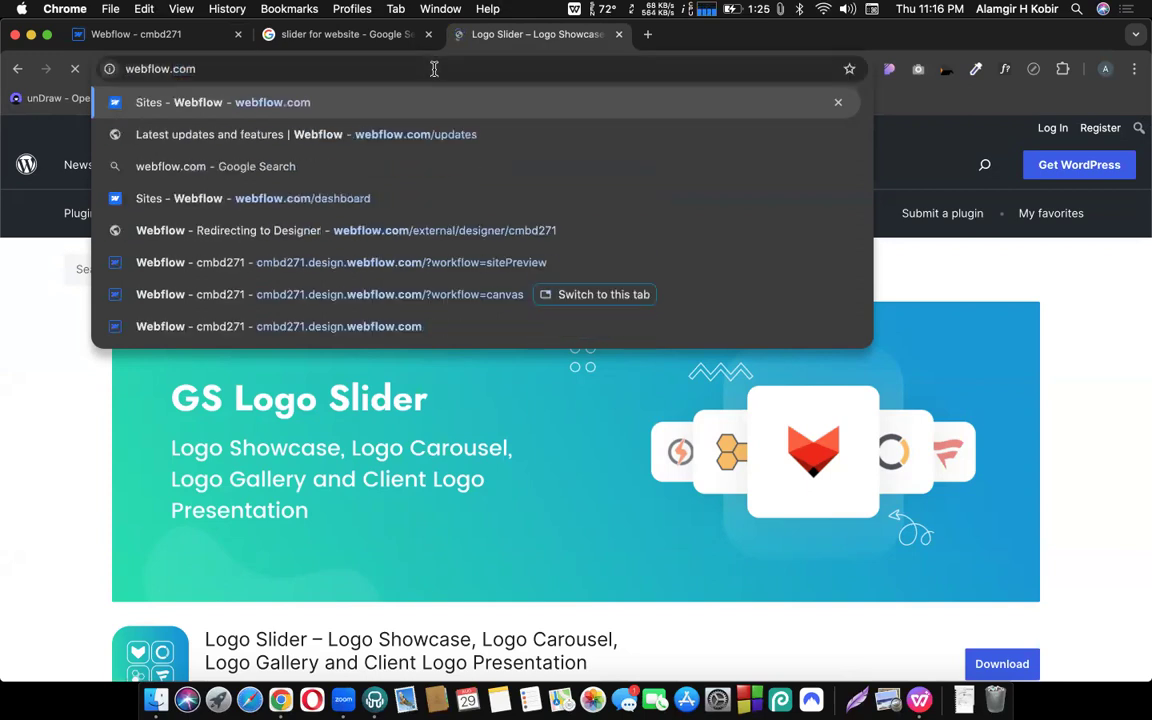
pyautogui.press('Return')
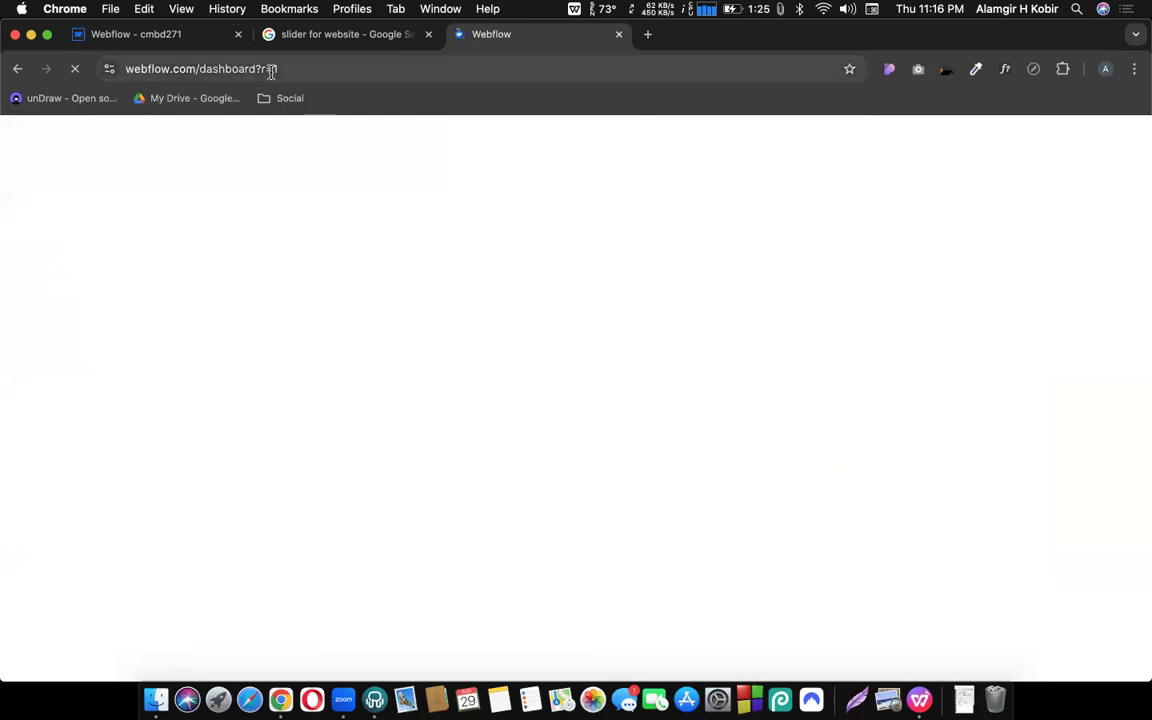
# Edit the dashboard address to webflow.com/?r=0 and load Webflow's public home page
pyautogui.click(274, 69)
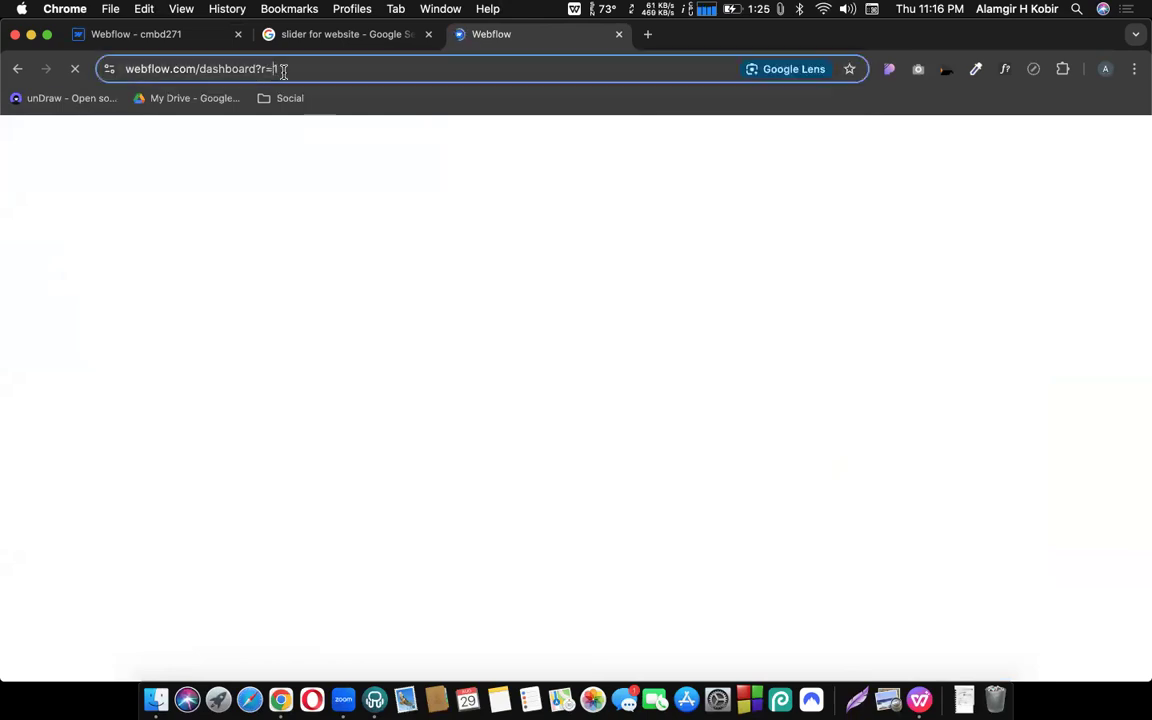
pyautogui.press('BackSpace')
pyautogui.write('0')
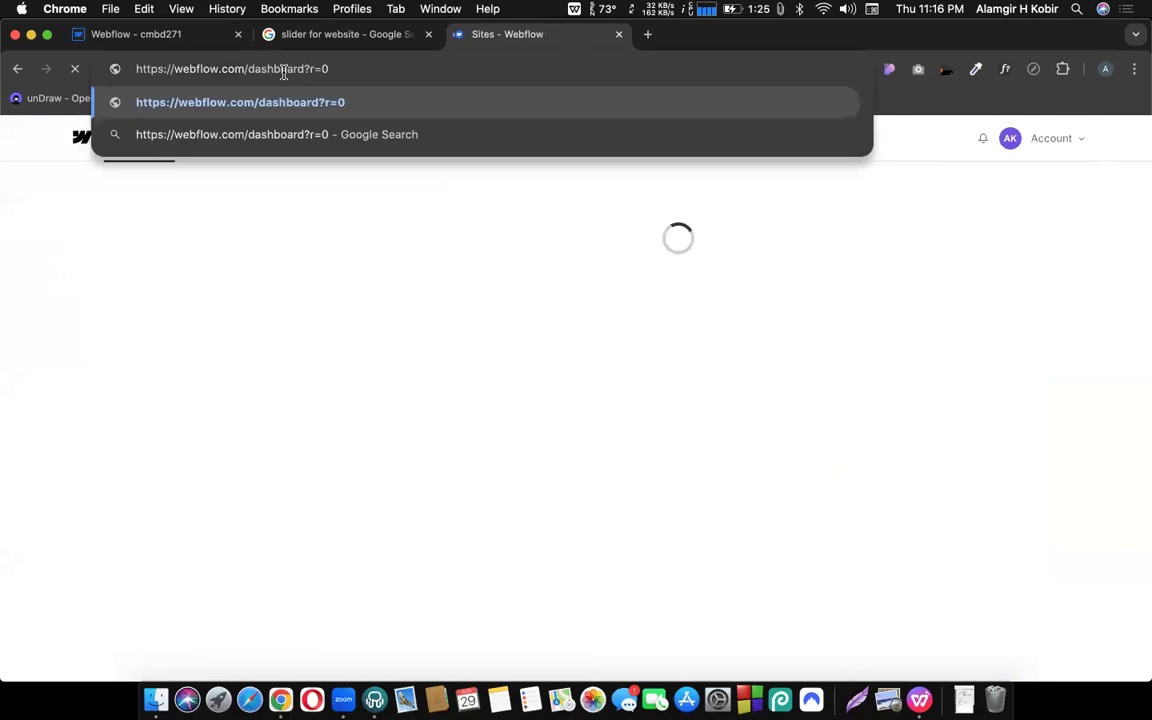
pyautogui.press('Left')
pyautogui.press('Left')
pyautogui.press('Left')
pyautogui.press('Left')
pyautogui.press('BackSpace')
pyautogui.press('BackSpace')
pyautogui.press('BackSpace')
pyautogui.press('BackSpace')
pyautogui.press('BackSpace')
pyautogui.press('BackSpace')
pyautogui.press('BackSpace')
pyautogui.press('BackSpace')
pyautogui.press('BackSpace')
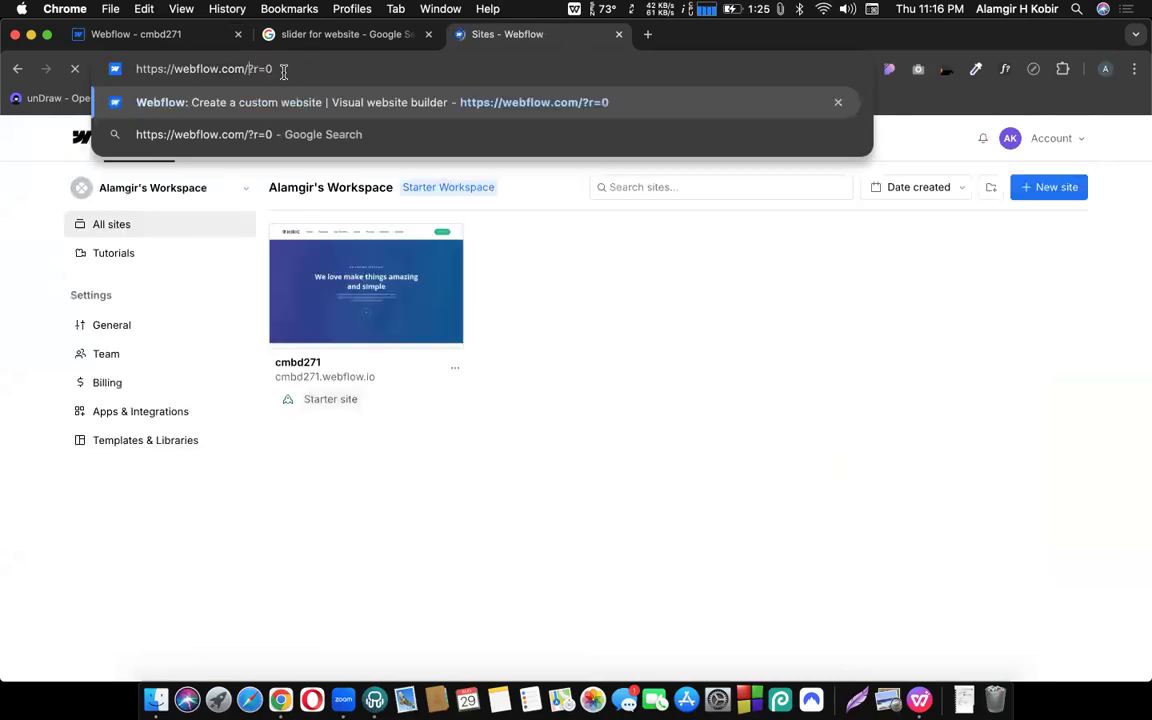
pyautogui.press('Return')
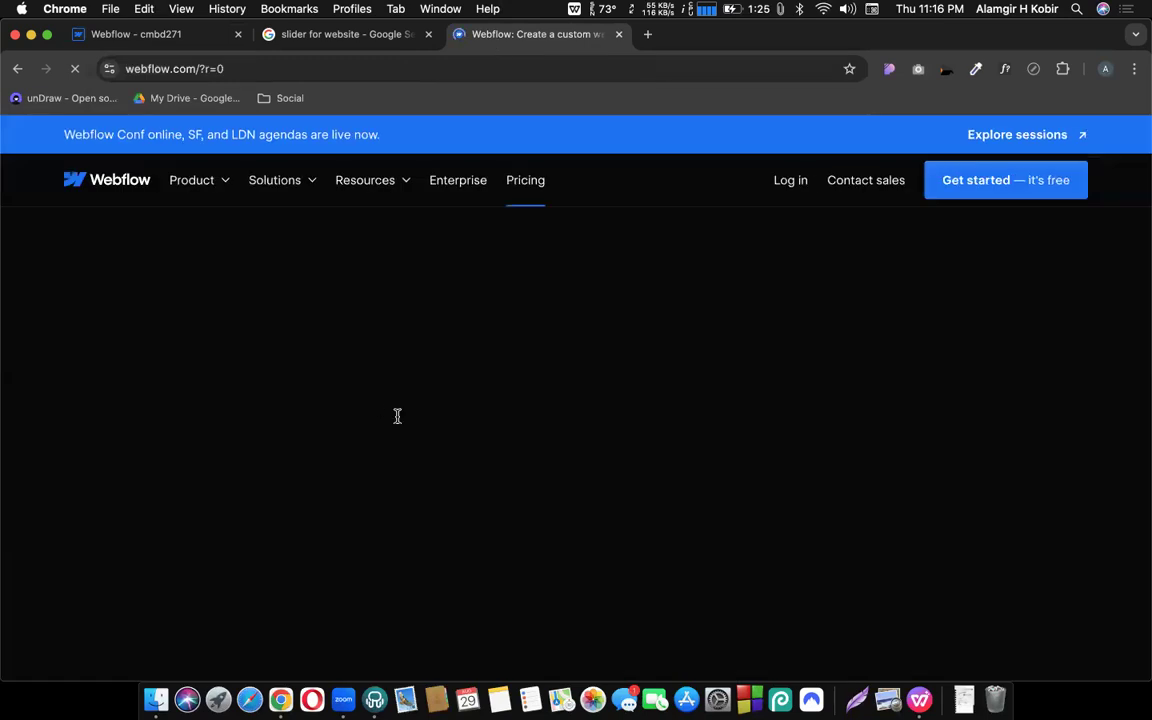
# Examine the moving brand-logo strip below the hero of Webflow's home page, comparing it with the cmbd271 slider
pyautogui.scroll(-1, 517, 400)
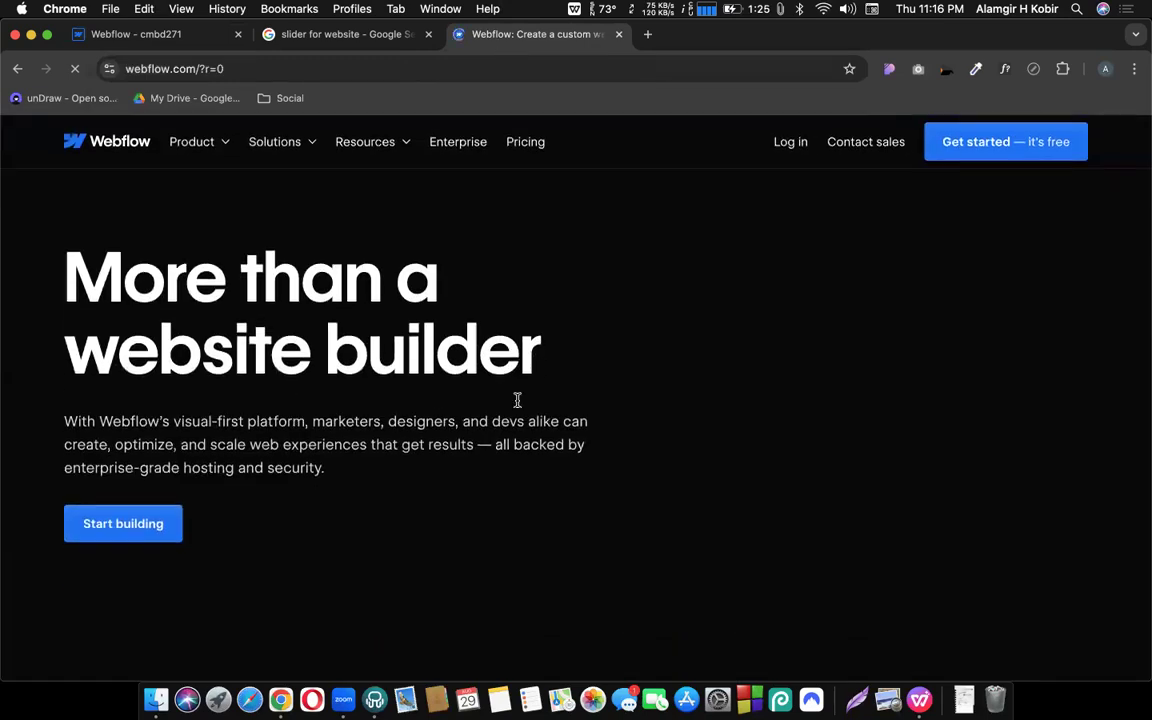
pyautogui.scroll(-5, 517, 400)
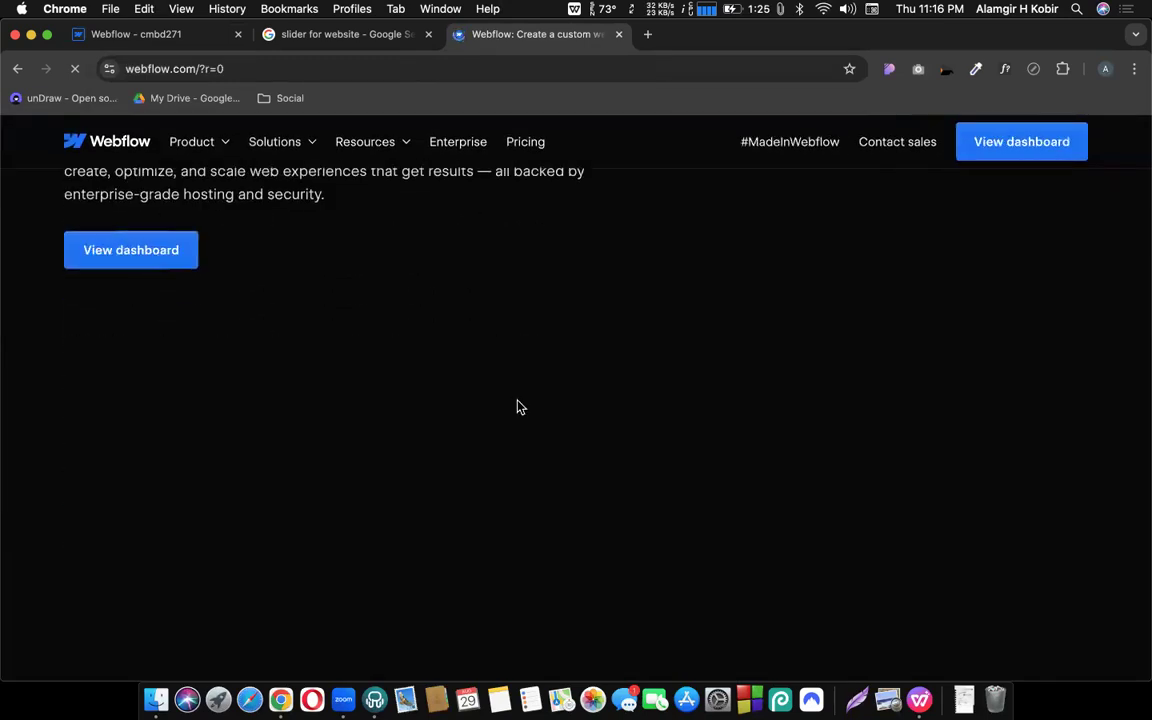
pyautogui.scroll(1, 622, 458)
pyautogui.scroll(5, 622, 458)
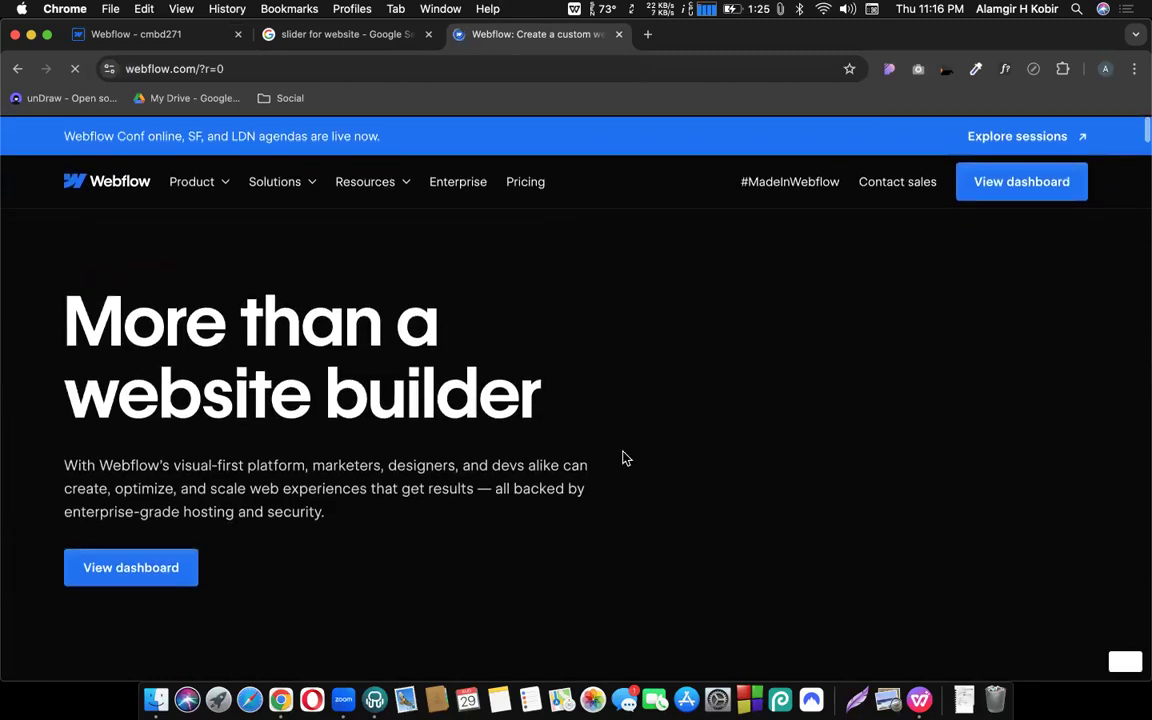
pyautogui.scroll(-7, 622, 458)
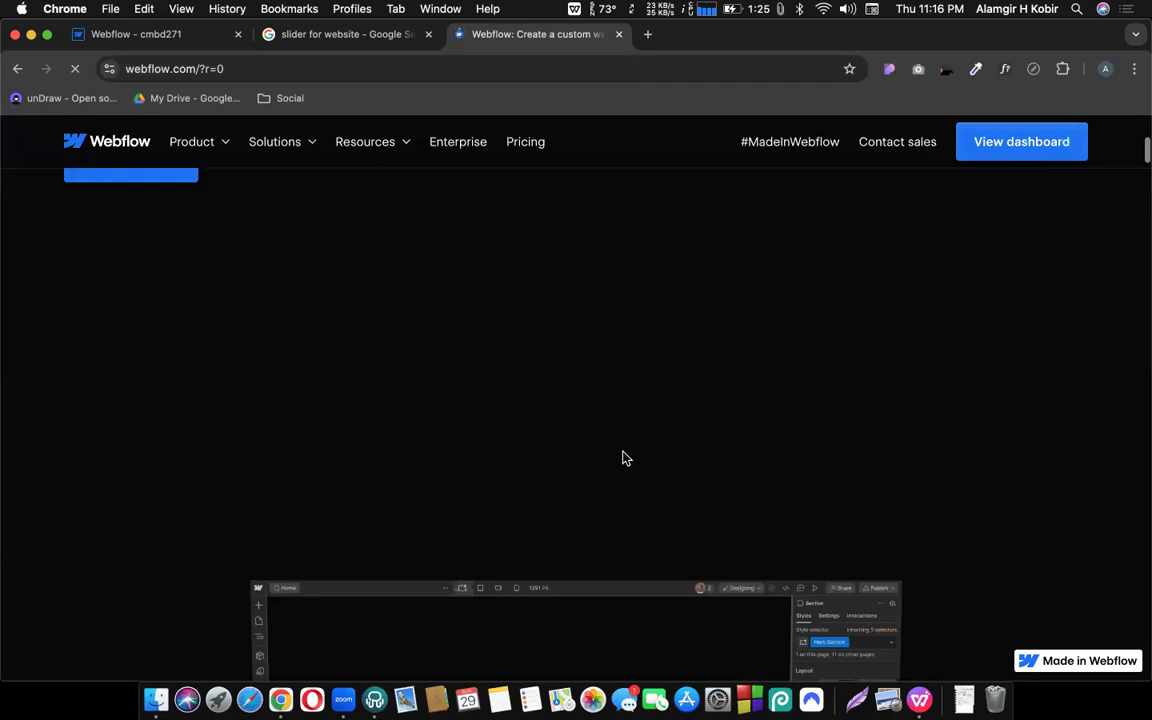
pyautogui.scroll(3, 622, 458)
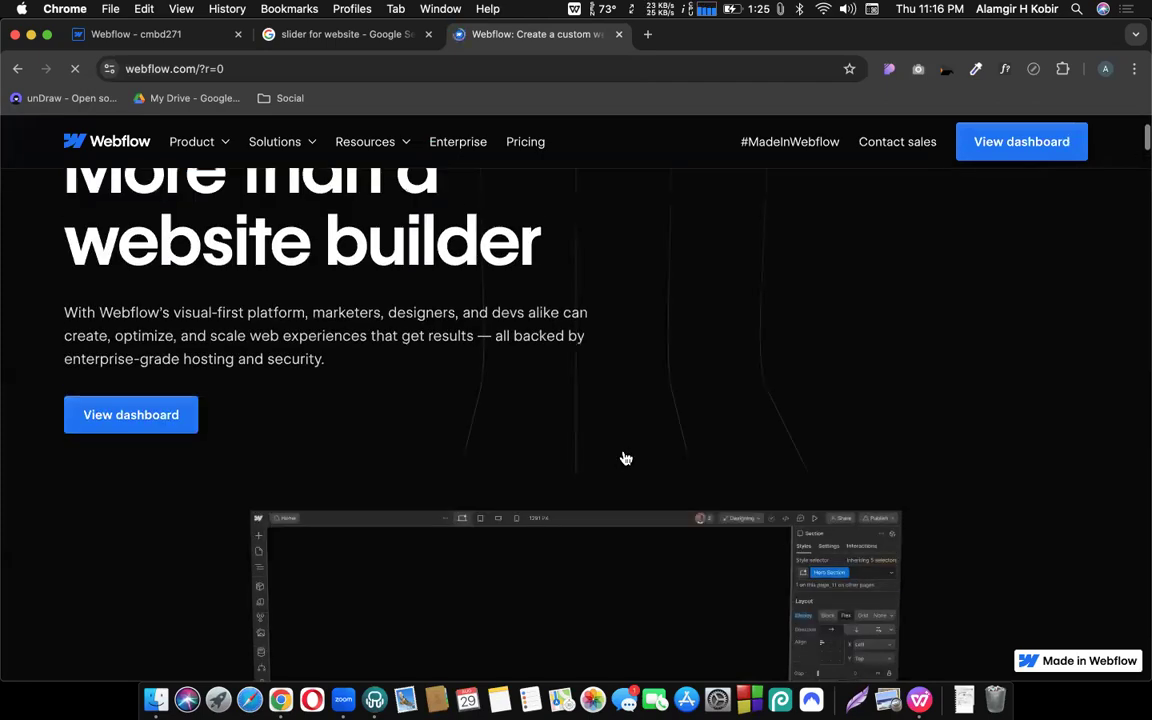
pyautogui.scroll(-5, 624, 458)
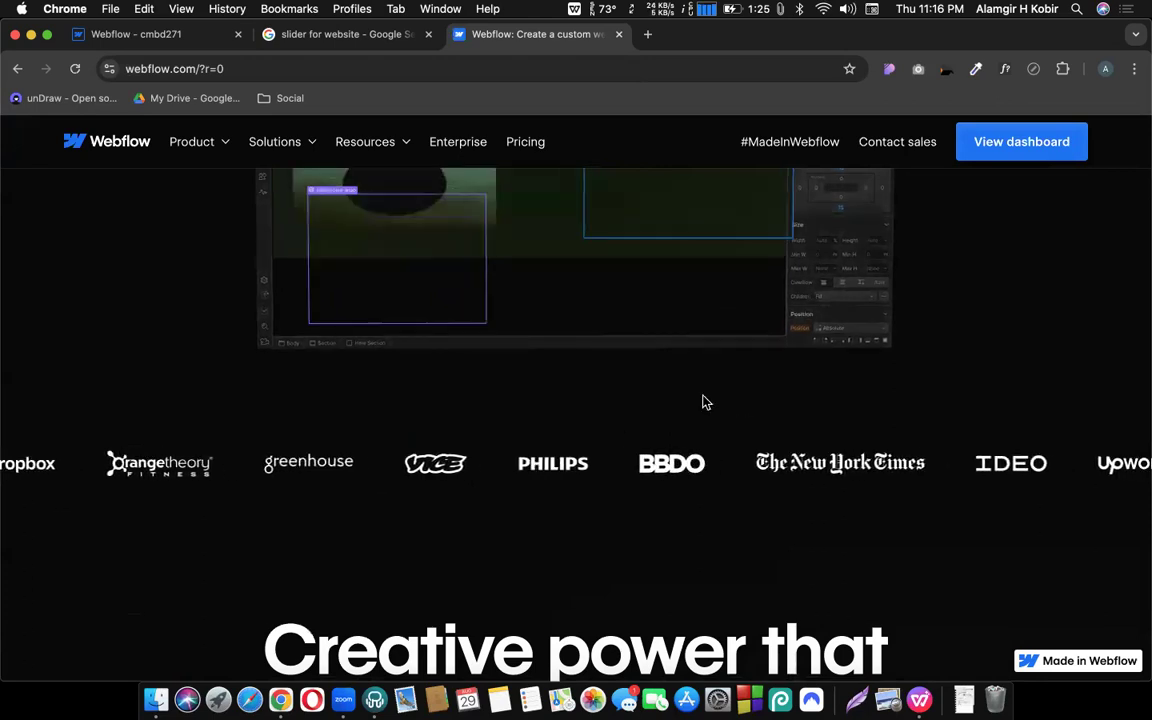
pyautogui.click(173, 38)
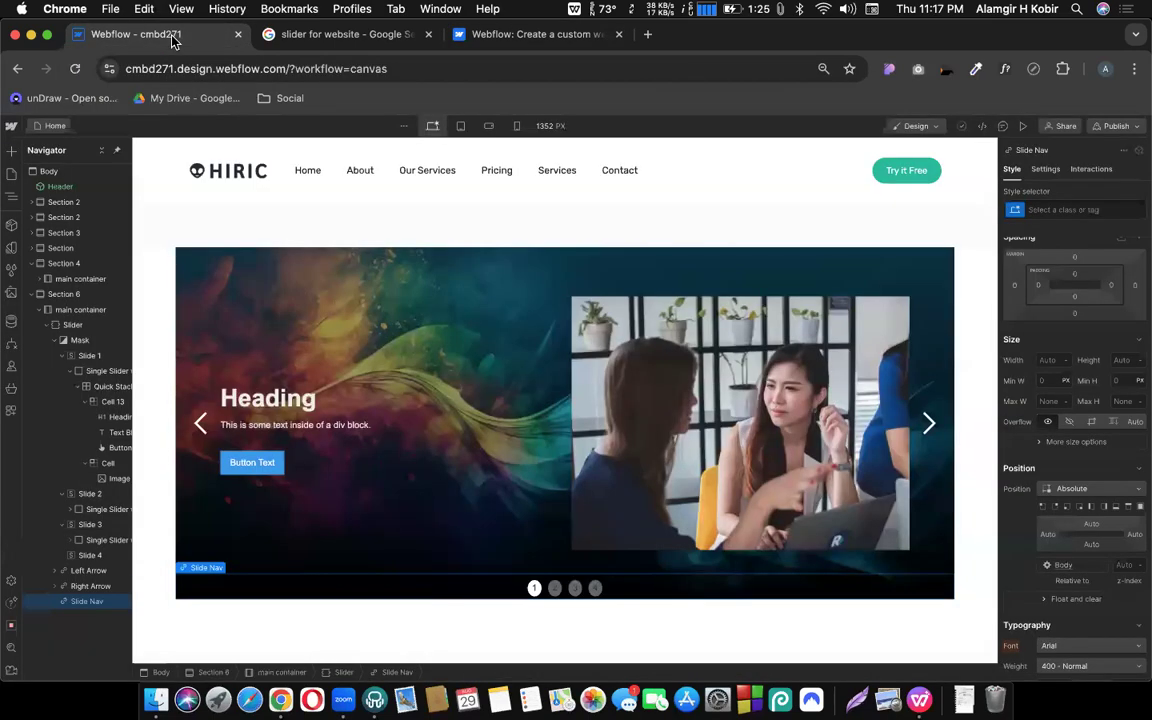
pyautogui.click(496, 38)
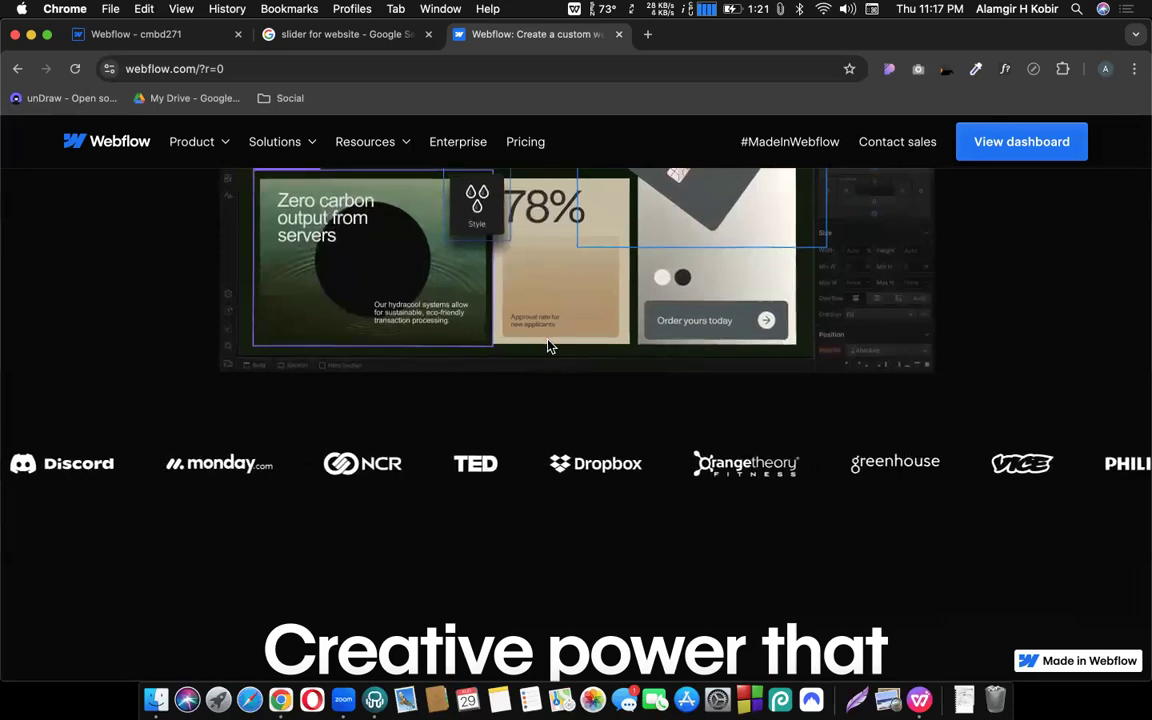
pyautogui.scroll(1, 598, 347)
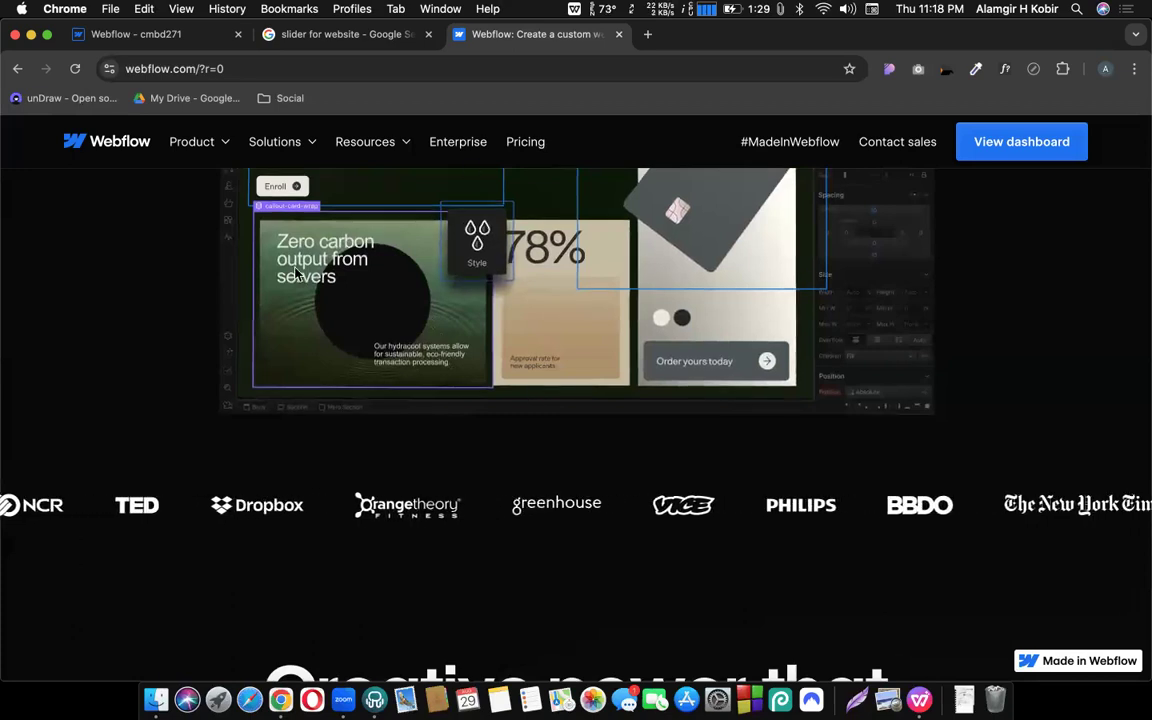
# Return to the cmbd271 Webflow project and briefly view its list of pages
pyautogui.click(112, 38)
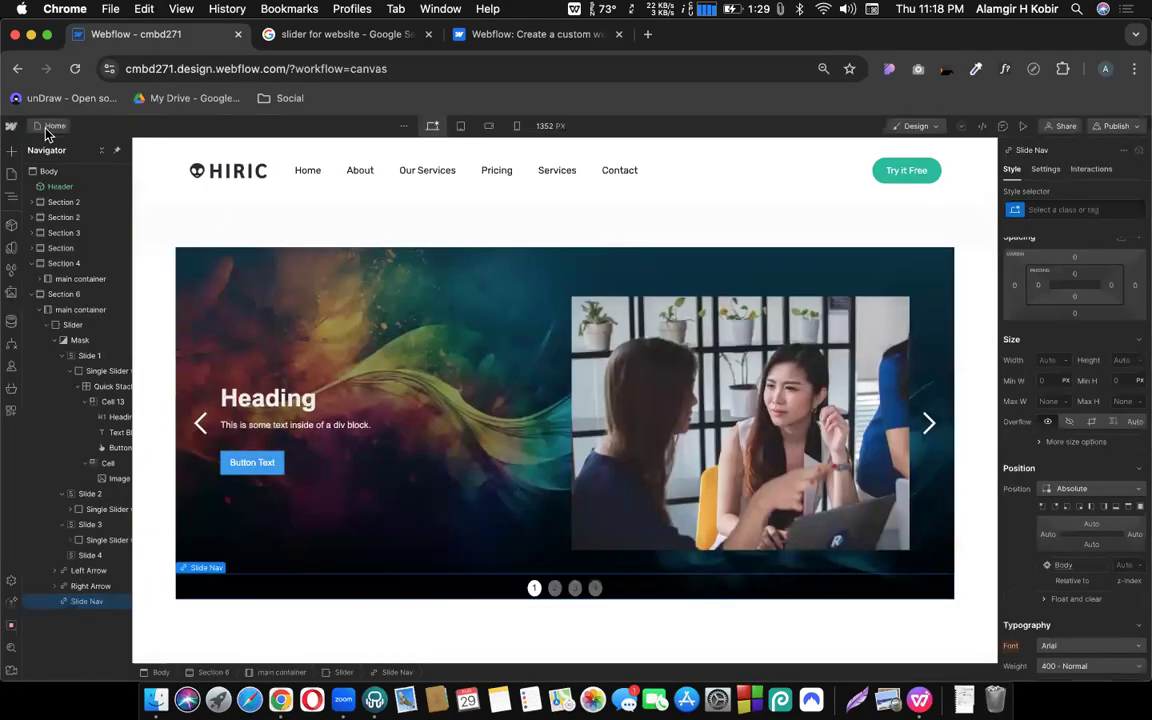
pyautogui.press('p')
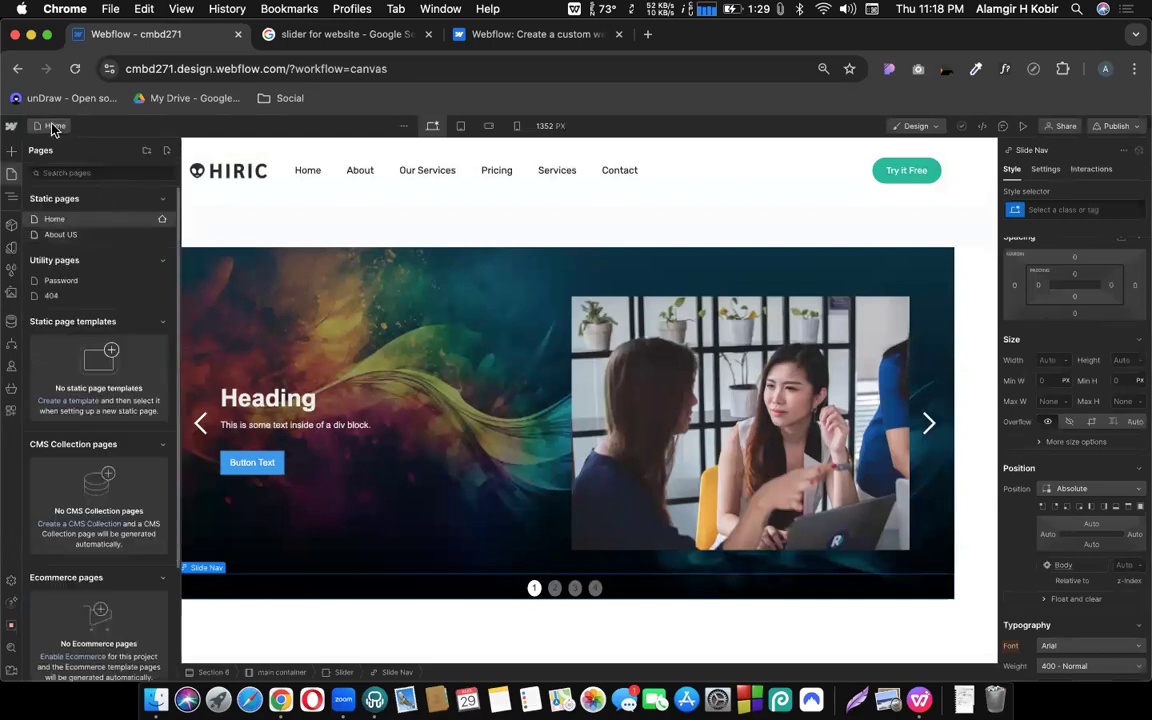
pyautogui.click(54, 126)
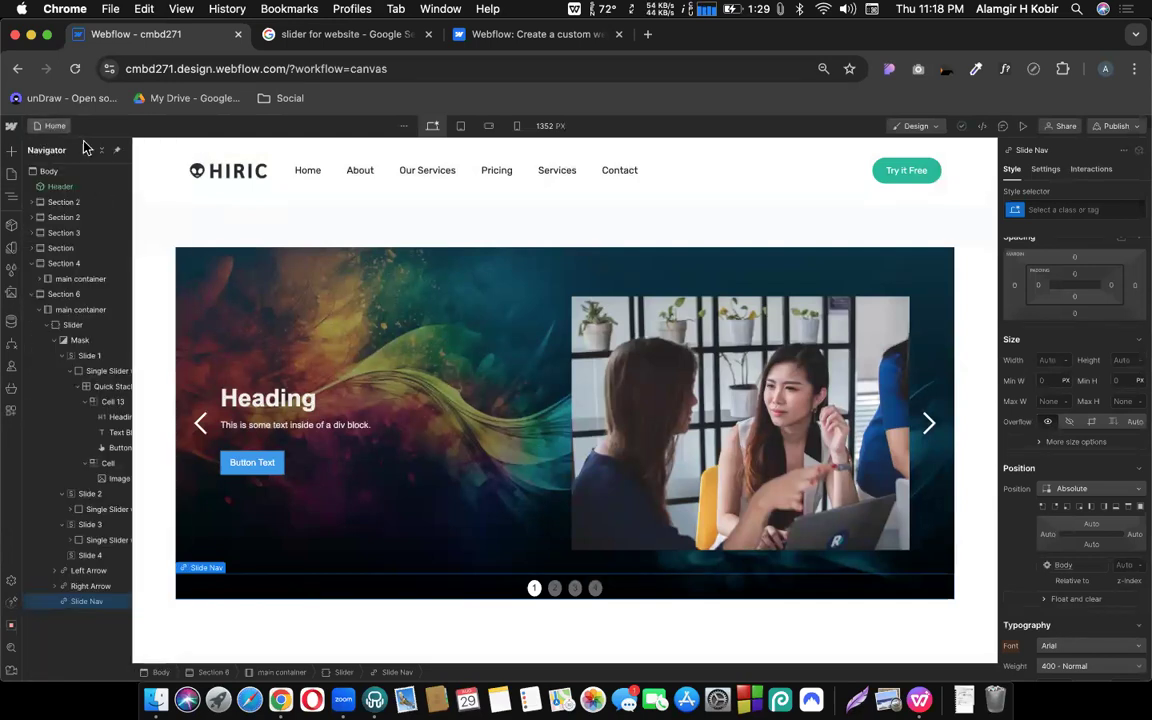
pyautogui.click(157, 292)
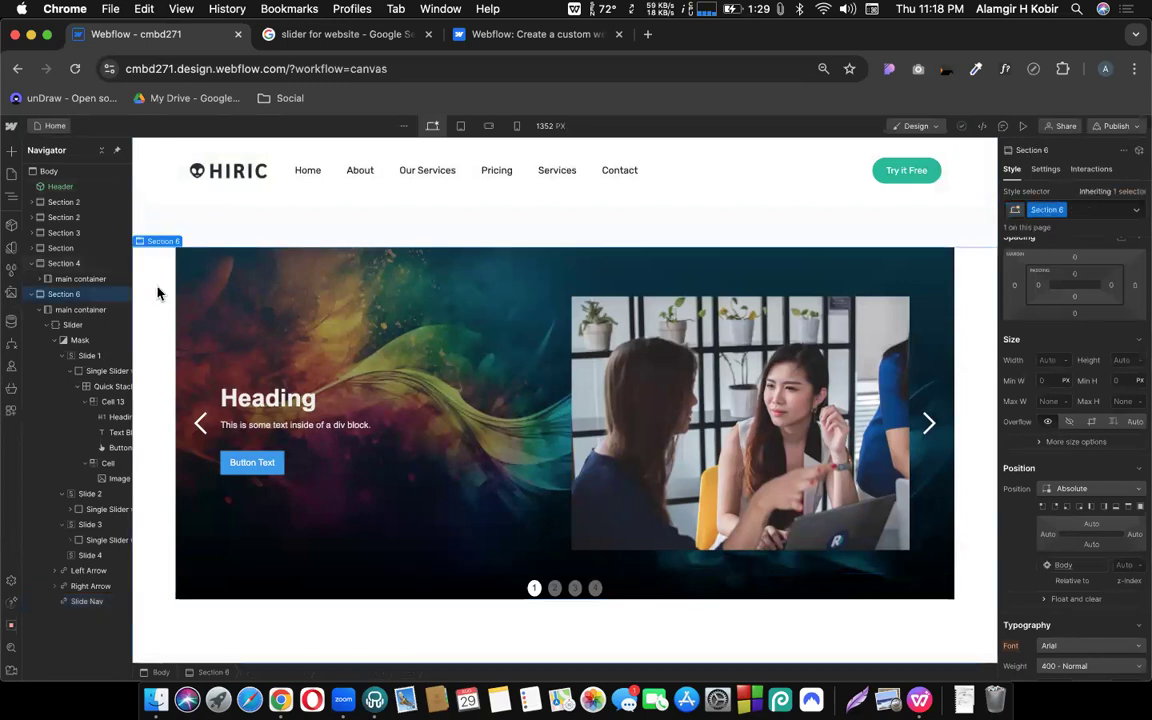
pyautogui.click(50, 125)
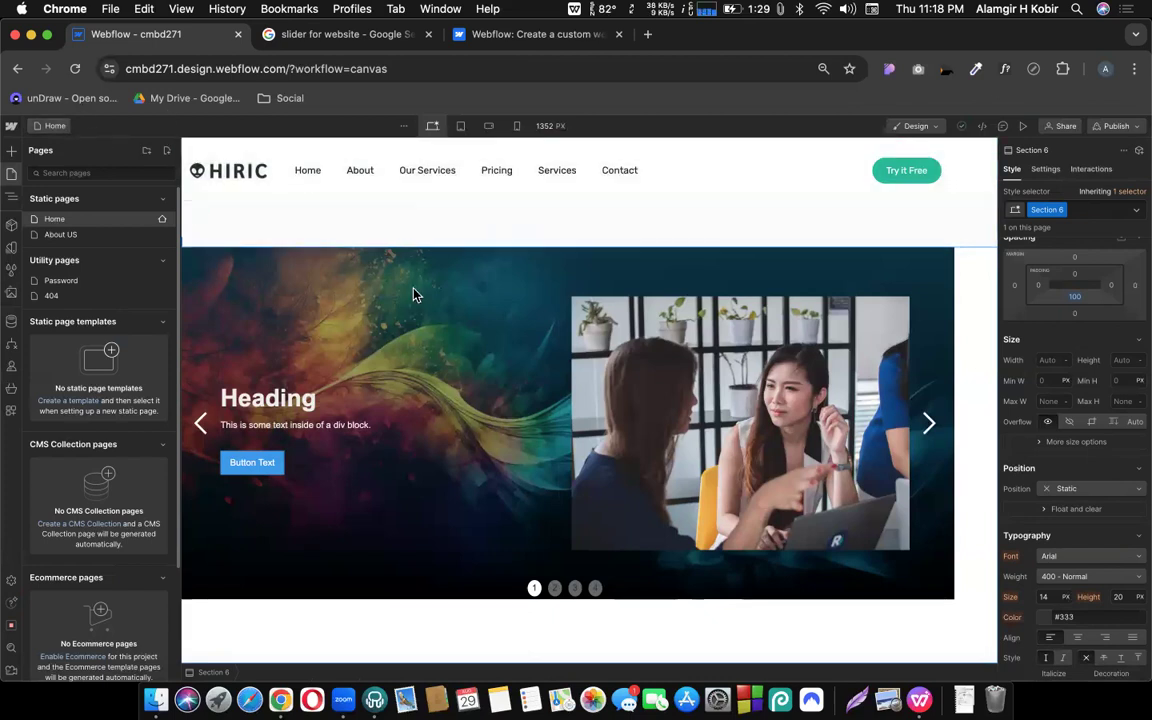
pyautogui.scroll(2, 411, 290)
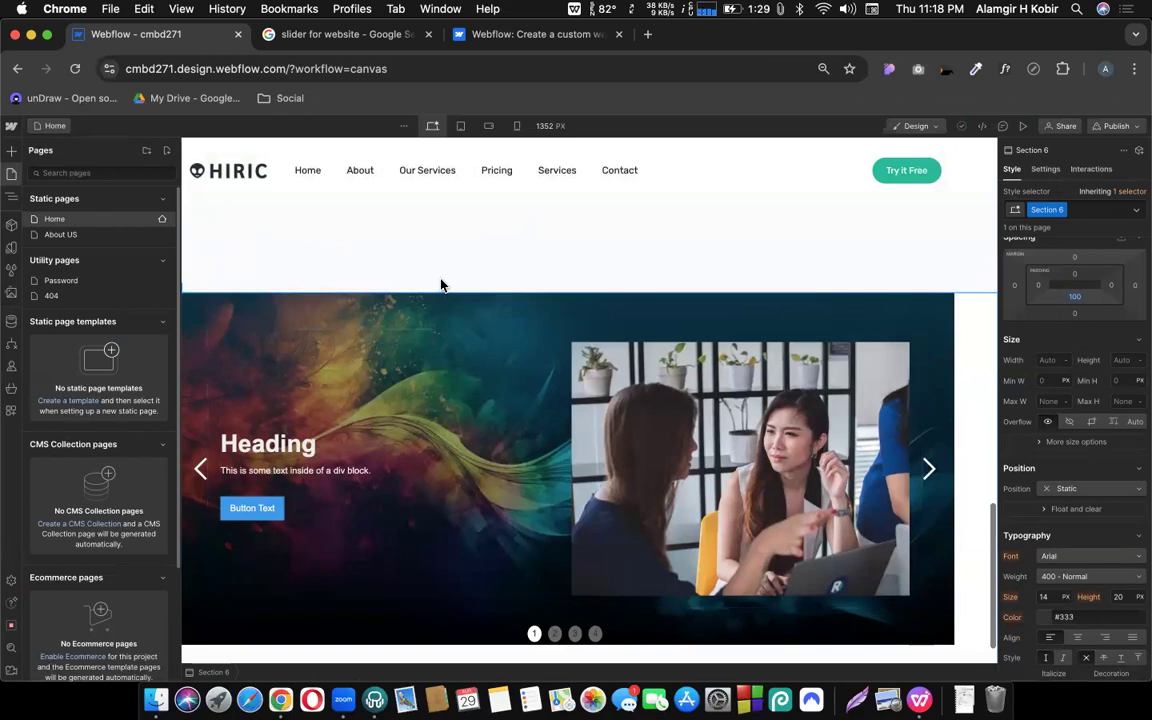
pyautogui.scroll(-2, 441, 285)
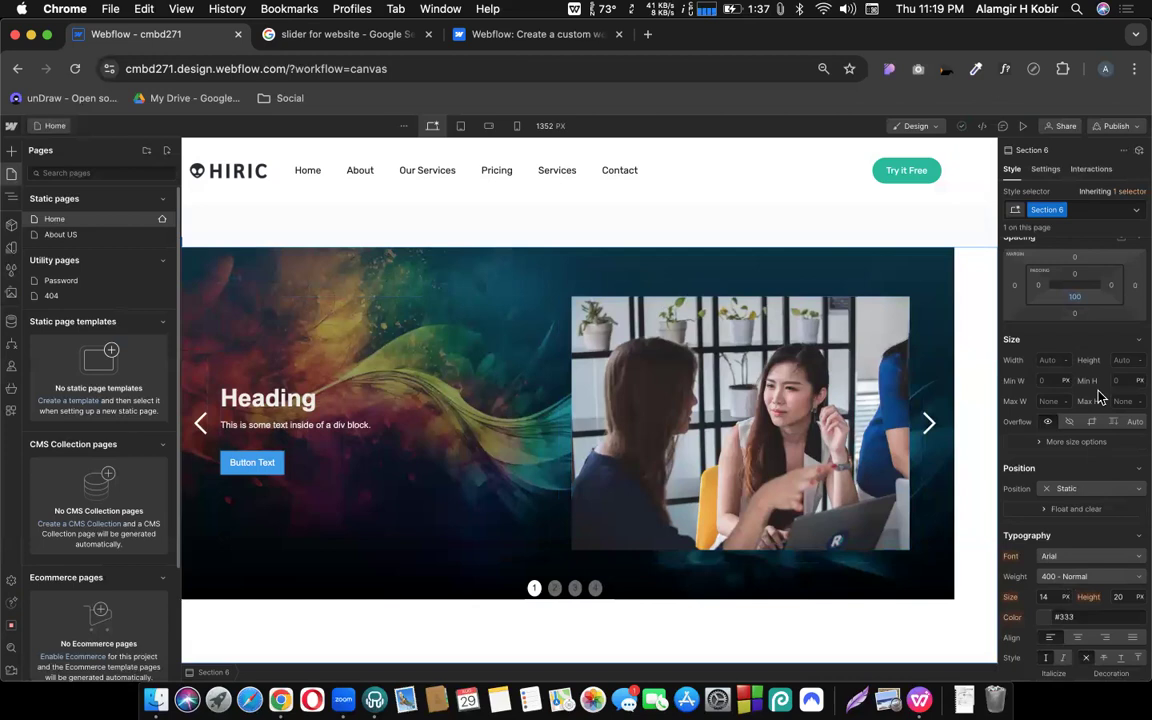
pyautogui.scroll(-10, 1088, 400)
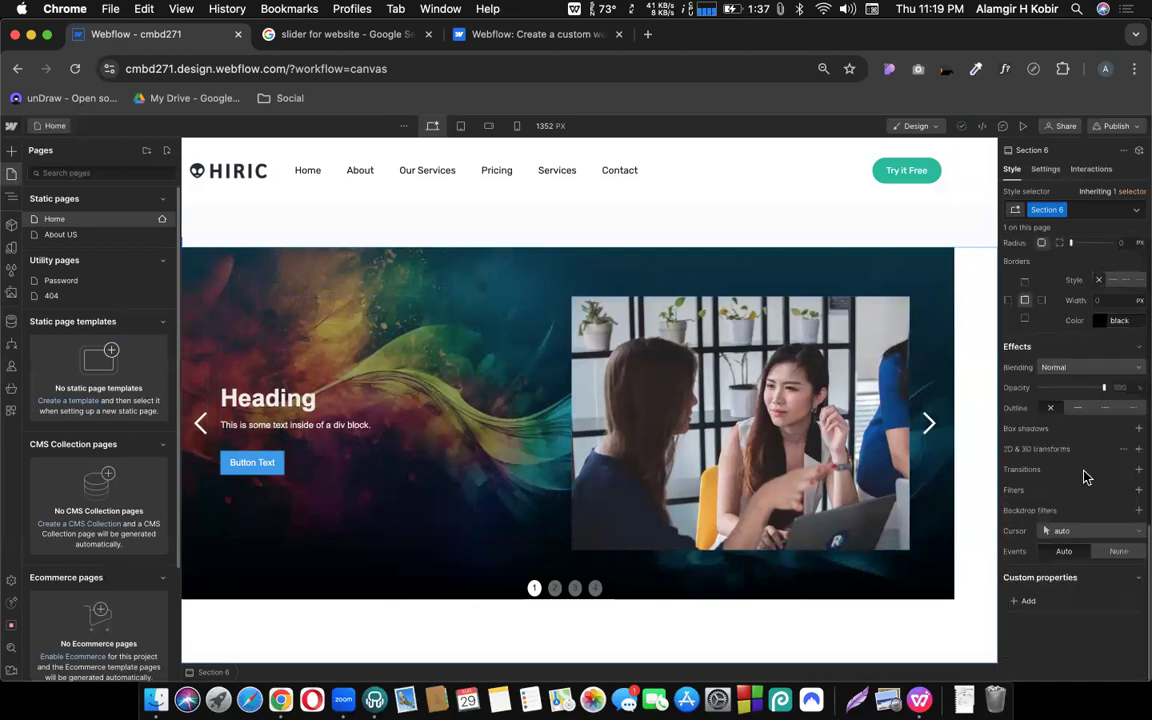
pyautogui.scroll(10, 1086, 477)
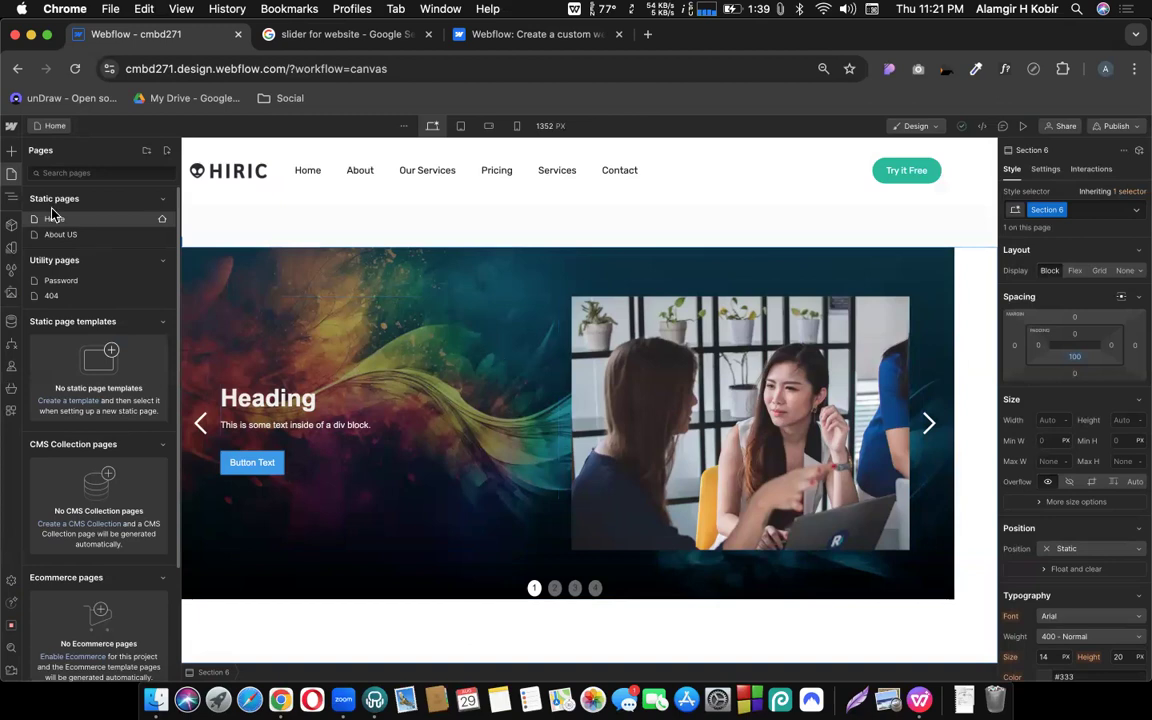
pyautogui.click(11, 196)
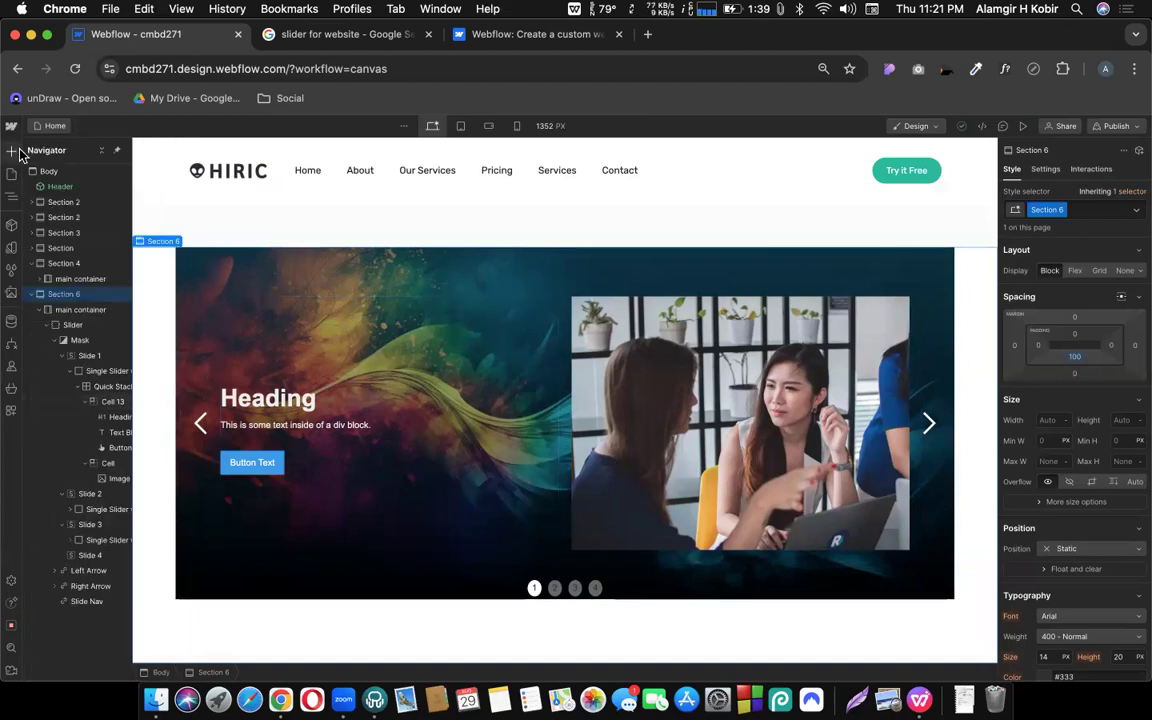
# Add a new section below the slider section, Section 6, and place a container inside it
pyautogui.click(11, 150)
pyautogui.moveTo(60, 265); pyautogui.dragTo(522, 663)
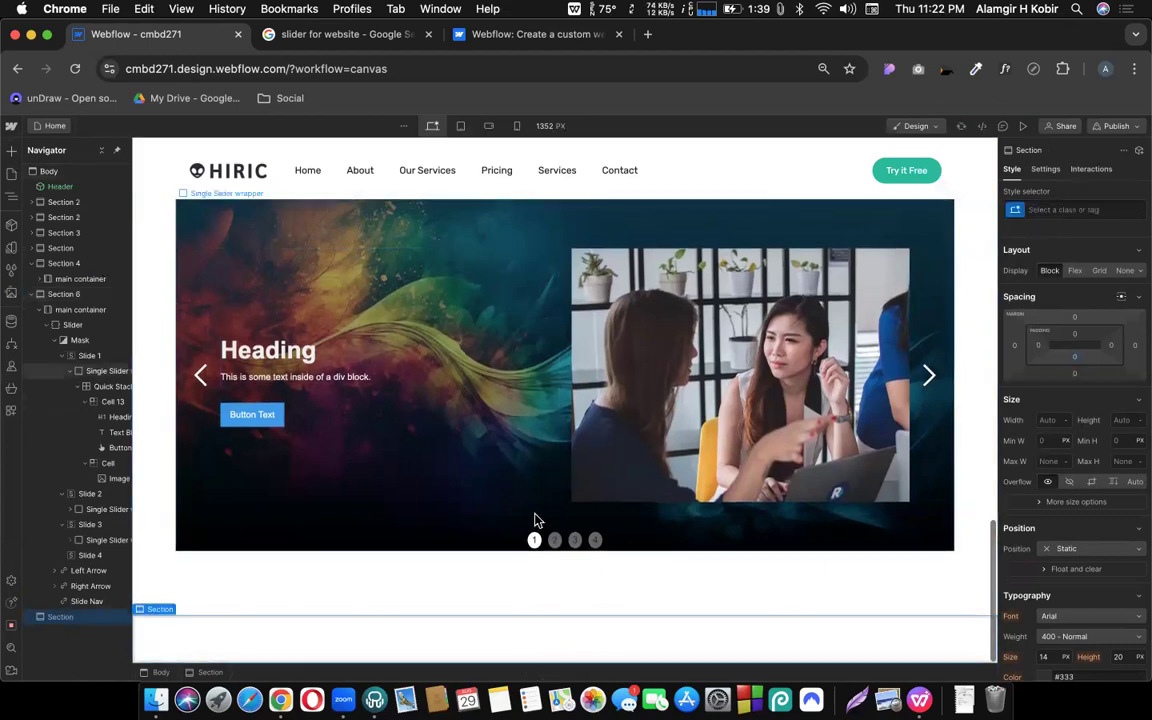
pyautogui.click(11, 150)
pyautogui.moveTo(95, 265); pyautogui.dragTo(352, 560)
# Apply the existing "main container" class to the new container
pyautogui.click(1088, 209)
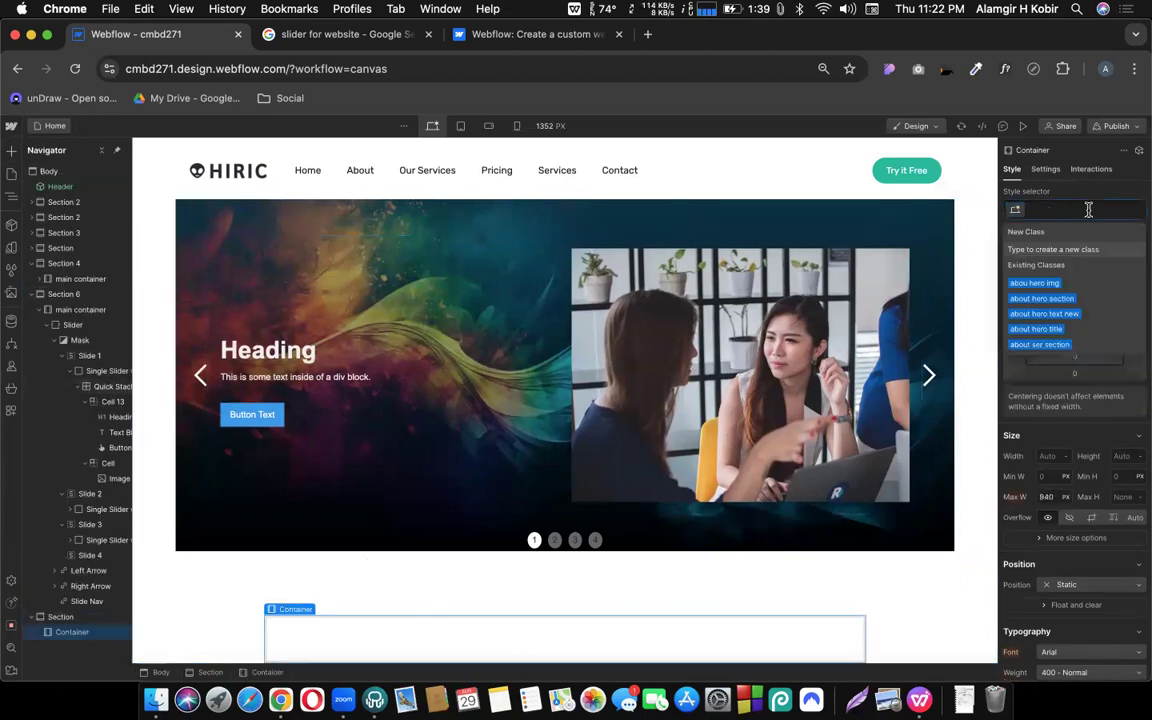
pyautogui.write('main')
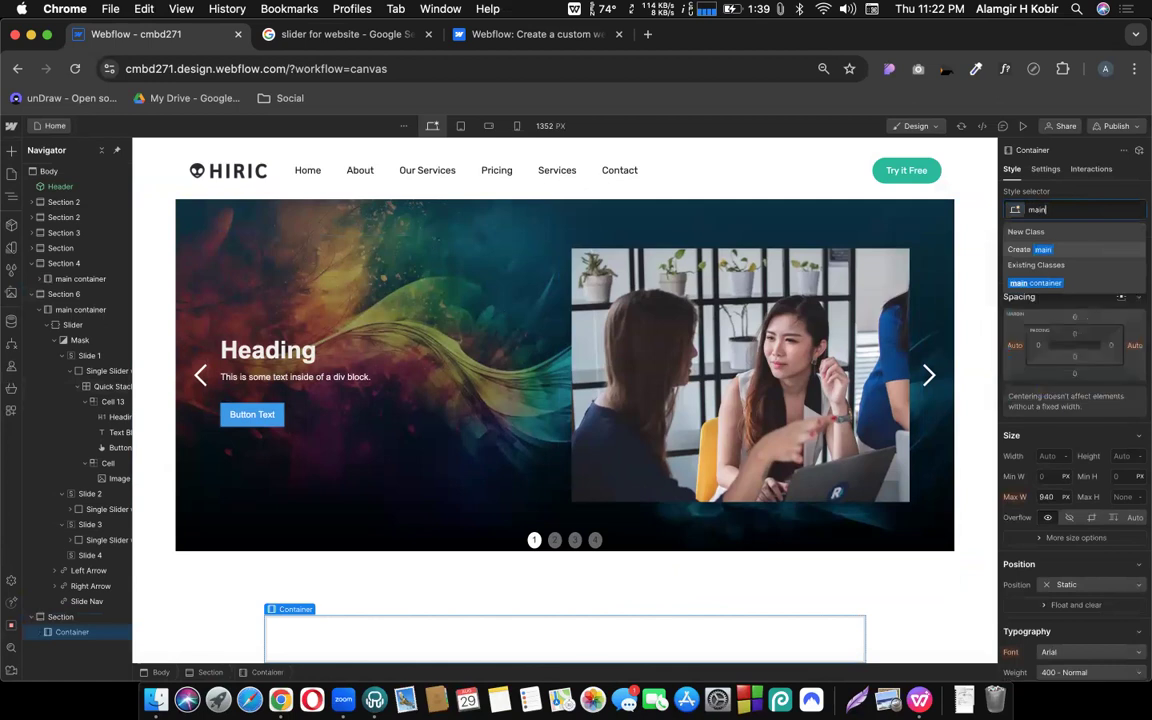
pyautogui.click(1077, 284)
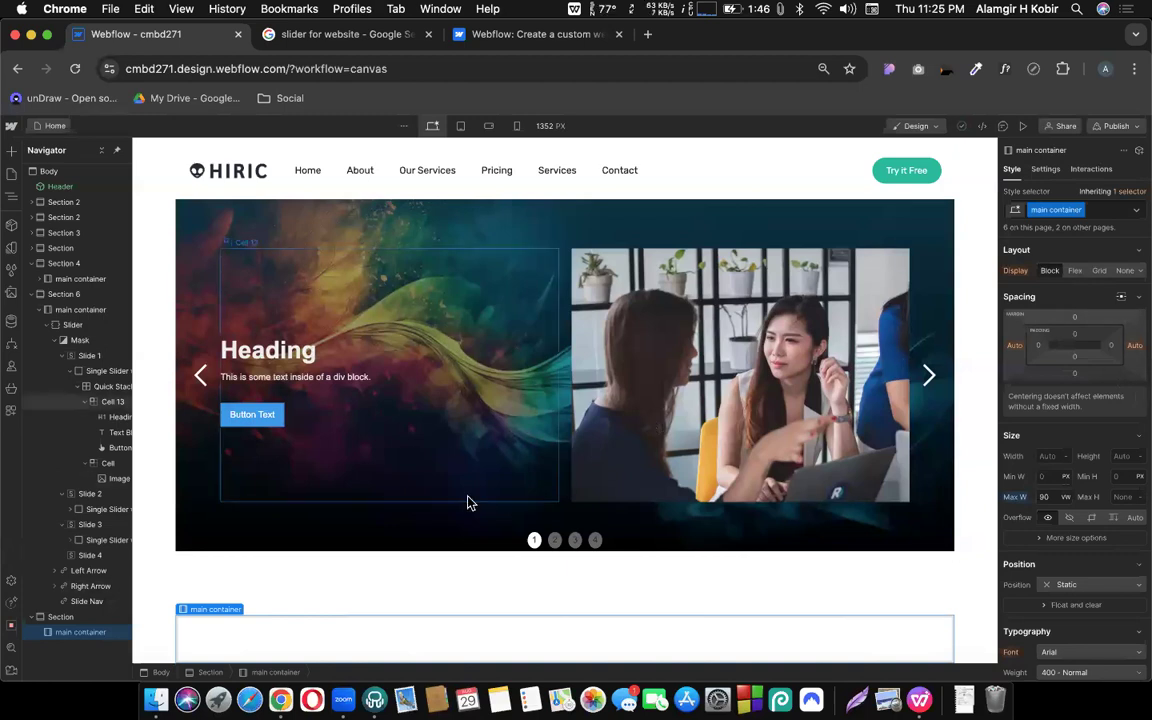
# Search Google for "image lightbox" in the browser tab with the earlier slider search
pyautogui.click(340, 35)
pyautogui.click(337, 70)
pyautogui.write('ia')
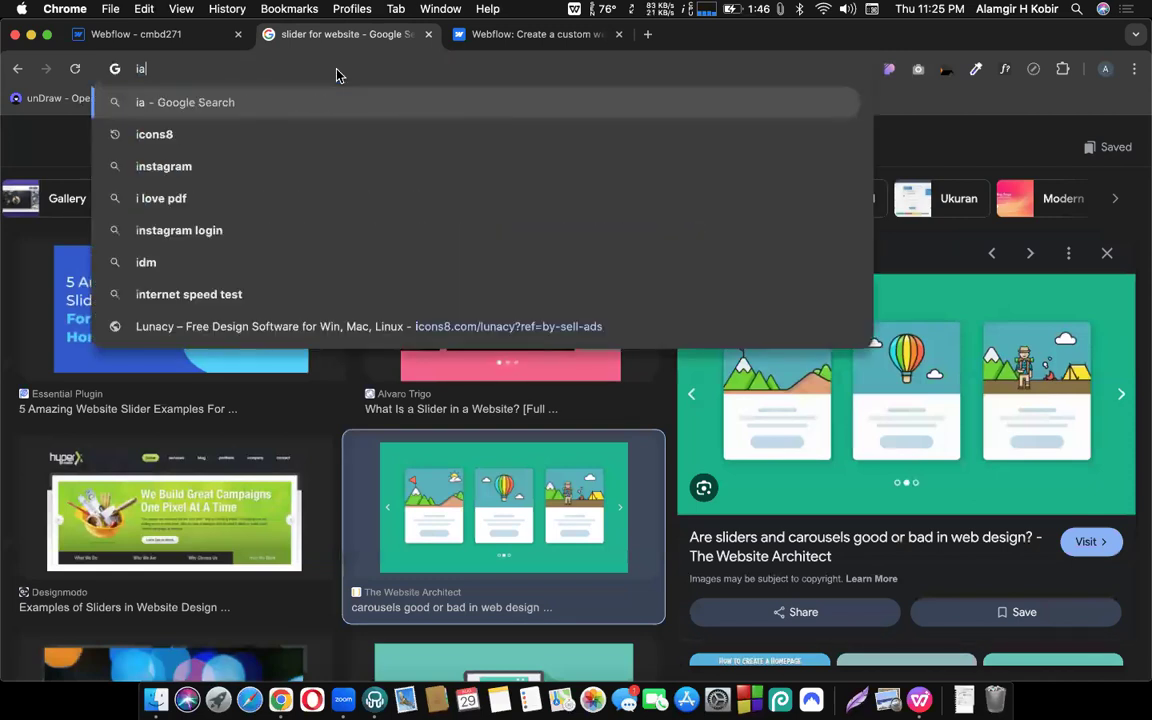
pyautogui.press('BackSpace')
pyautogui.write('mage ')
pyautogui.write('l')
pyautogui.press('BackSpace')
pyautogui.write('light')
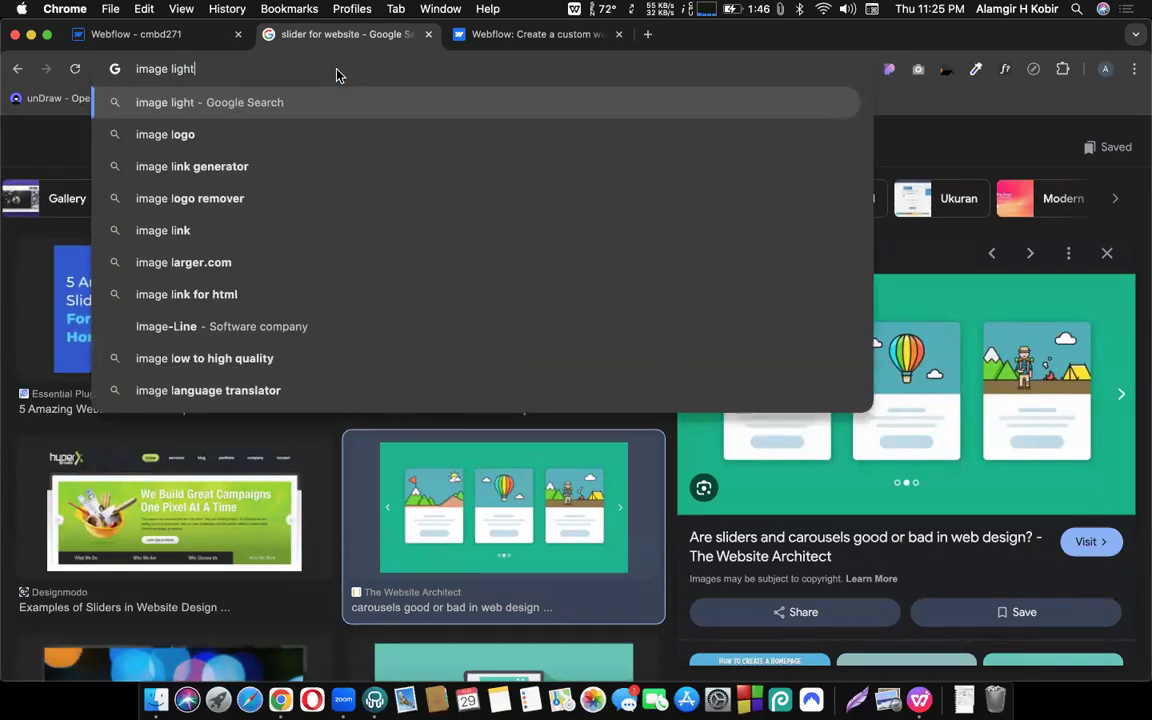
pyautogui.write('box')
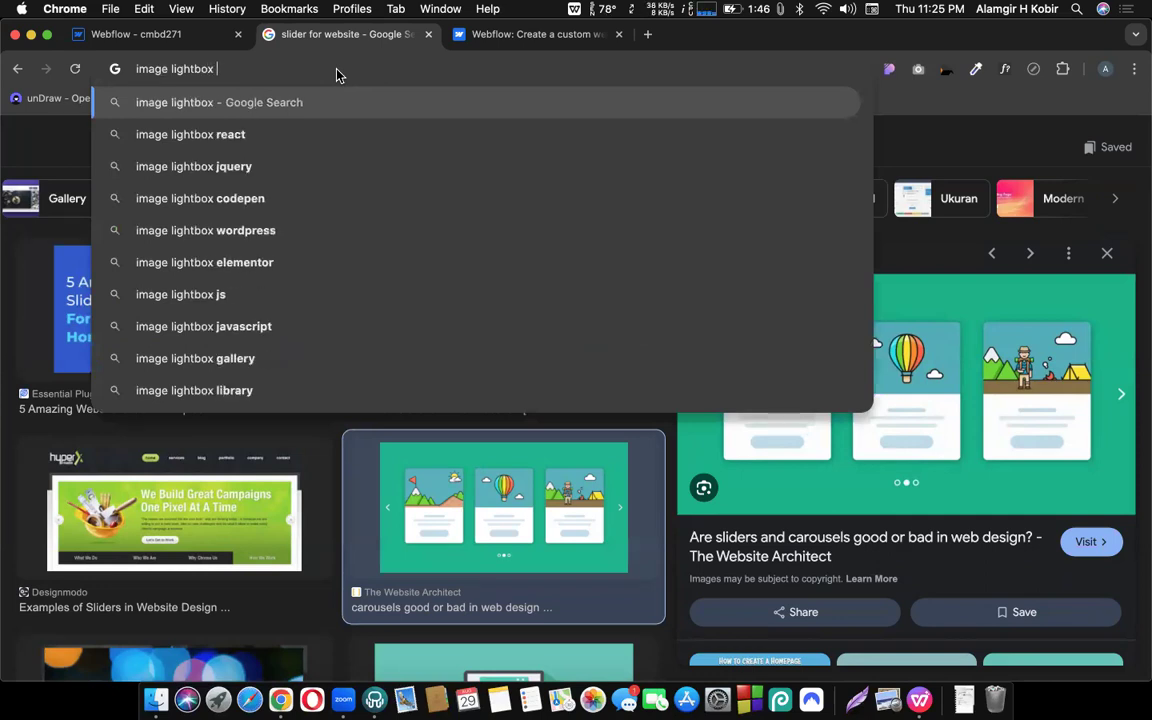
pyautogui.press('Return')
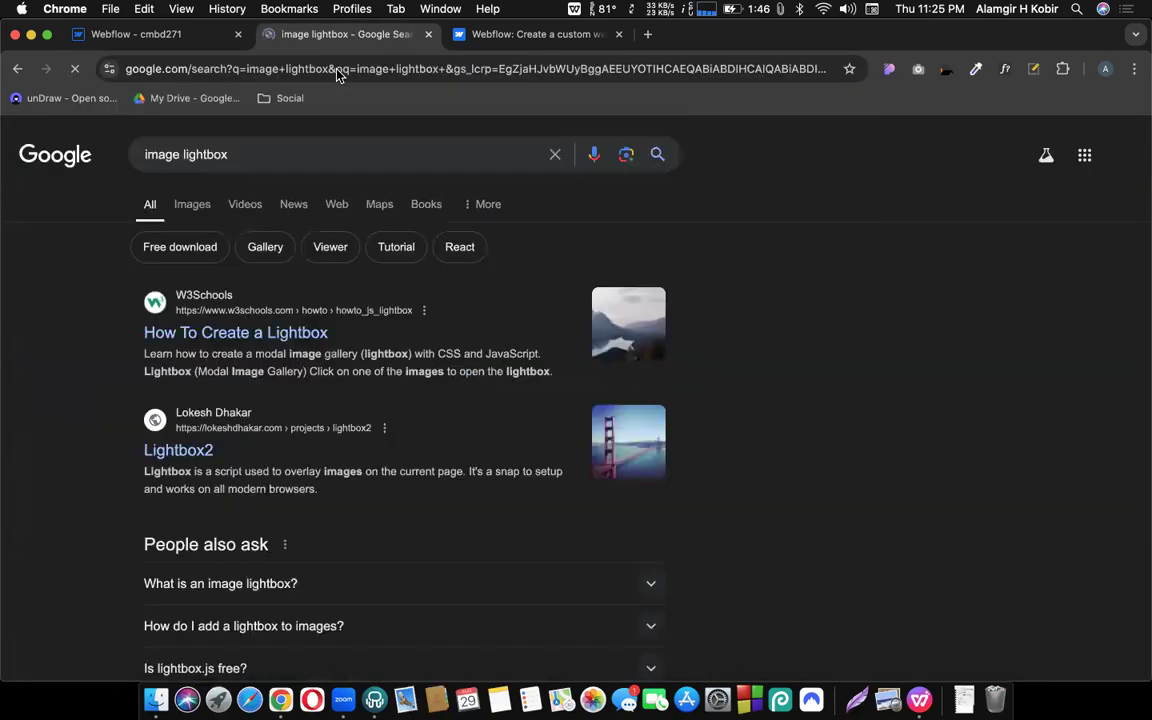
# Open the W3Schools lightbox result in a new tab and preview the WYSIWYG Web Builder and isgb.edu.ar lightbox examples in the image results
pyautogui.keyDown('super'); pyautogui.click(237, 333); pyautogui.keyUp('super')
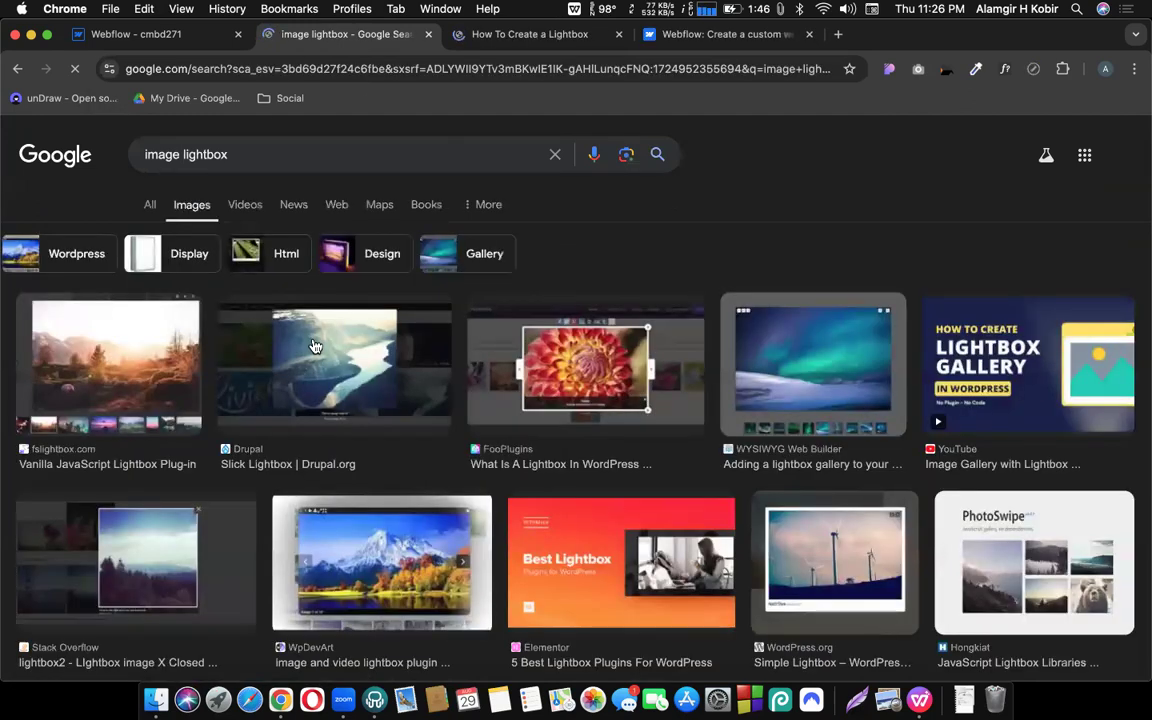
pyautogui.click(881, 376)
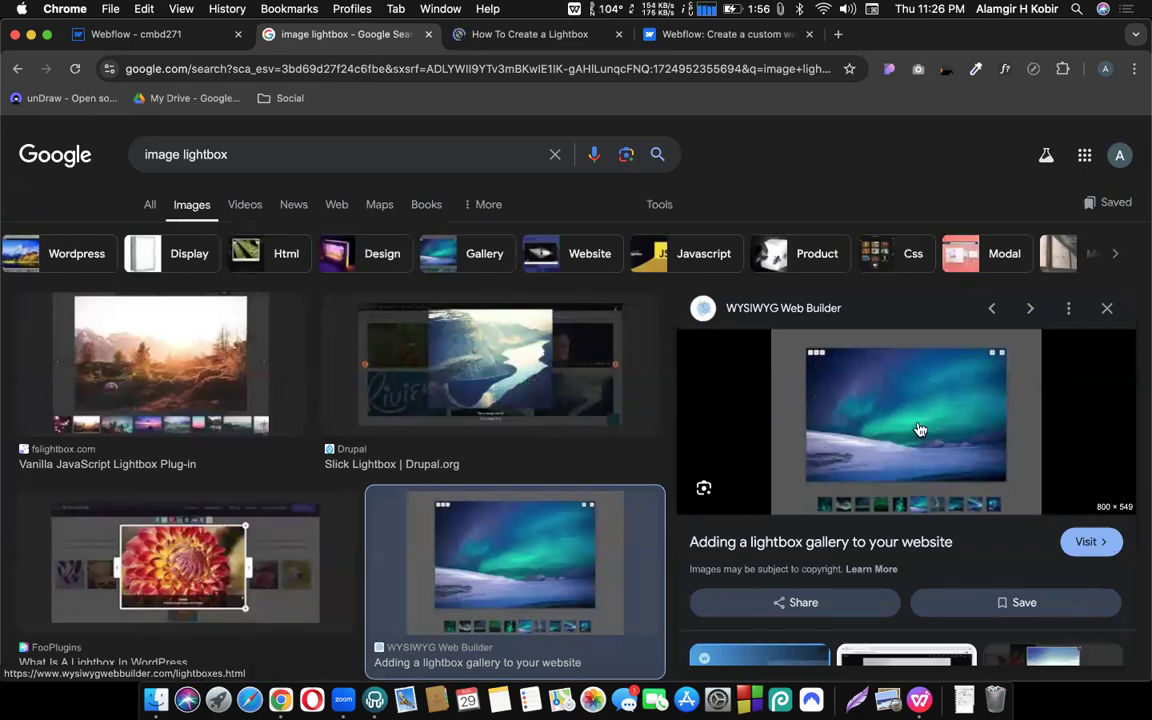
pyautogui.click(1110, 310)
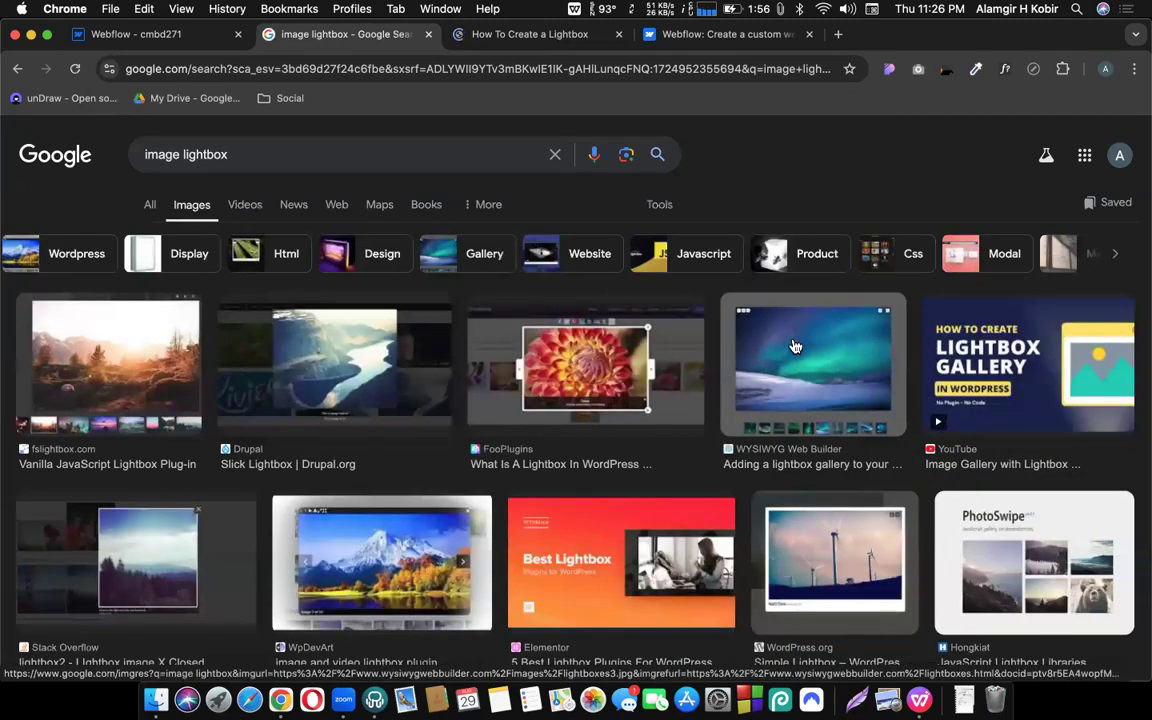
pyautogui.click(795, 346)
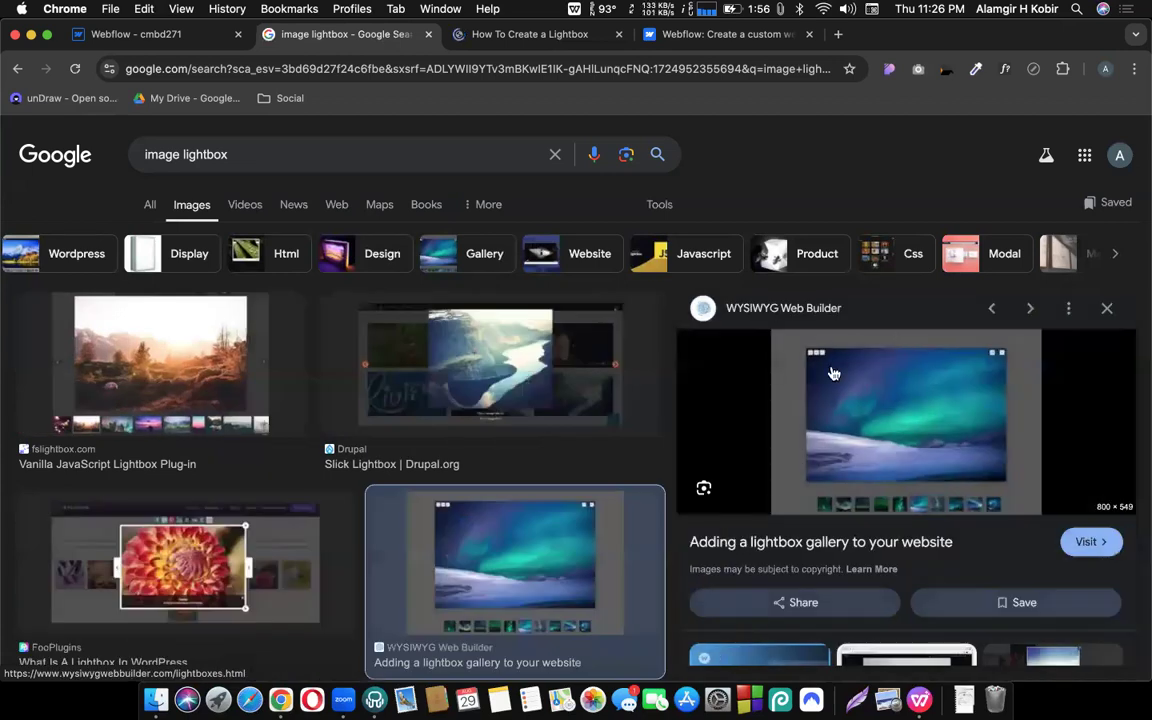
pyautogui.scroll(-3, 857, 429)
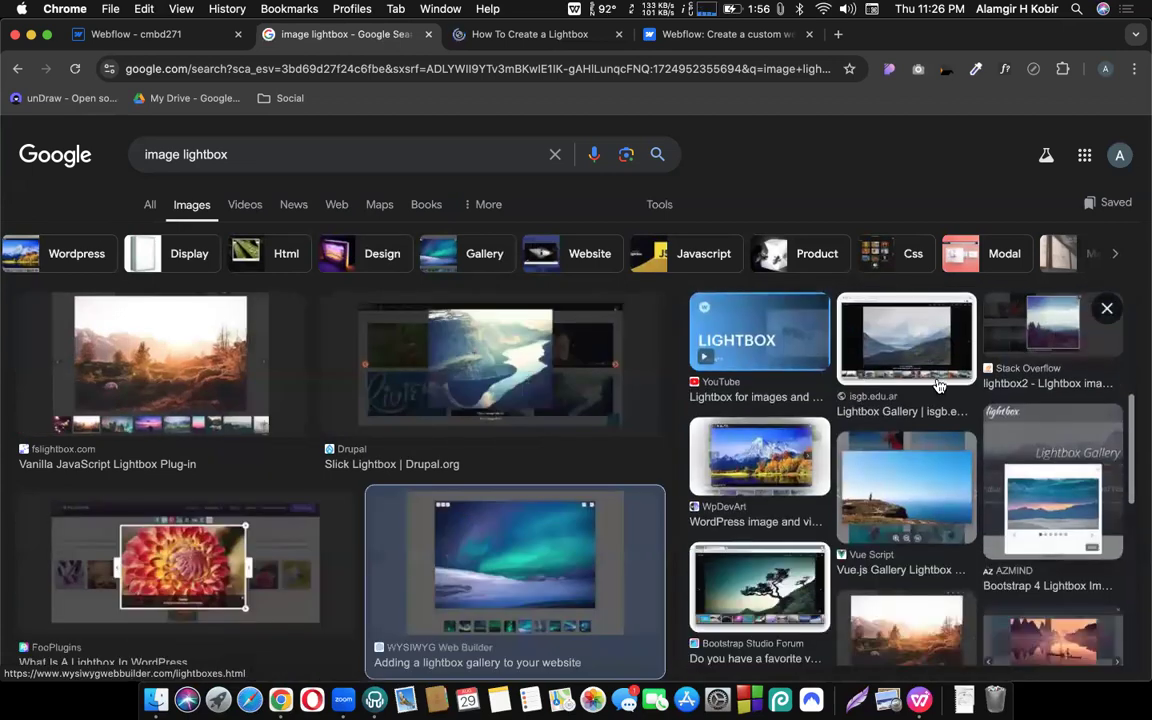
pyautogui.scroll(2, 934, 573)
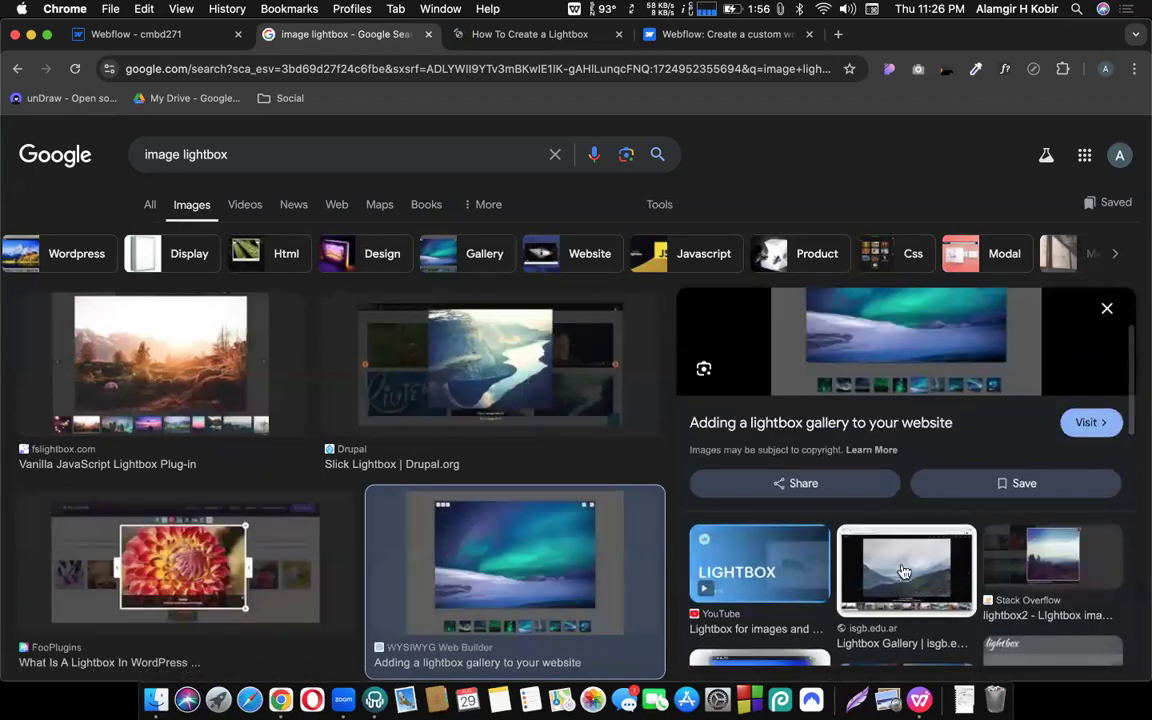
pyautogui.click(906, 574)
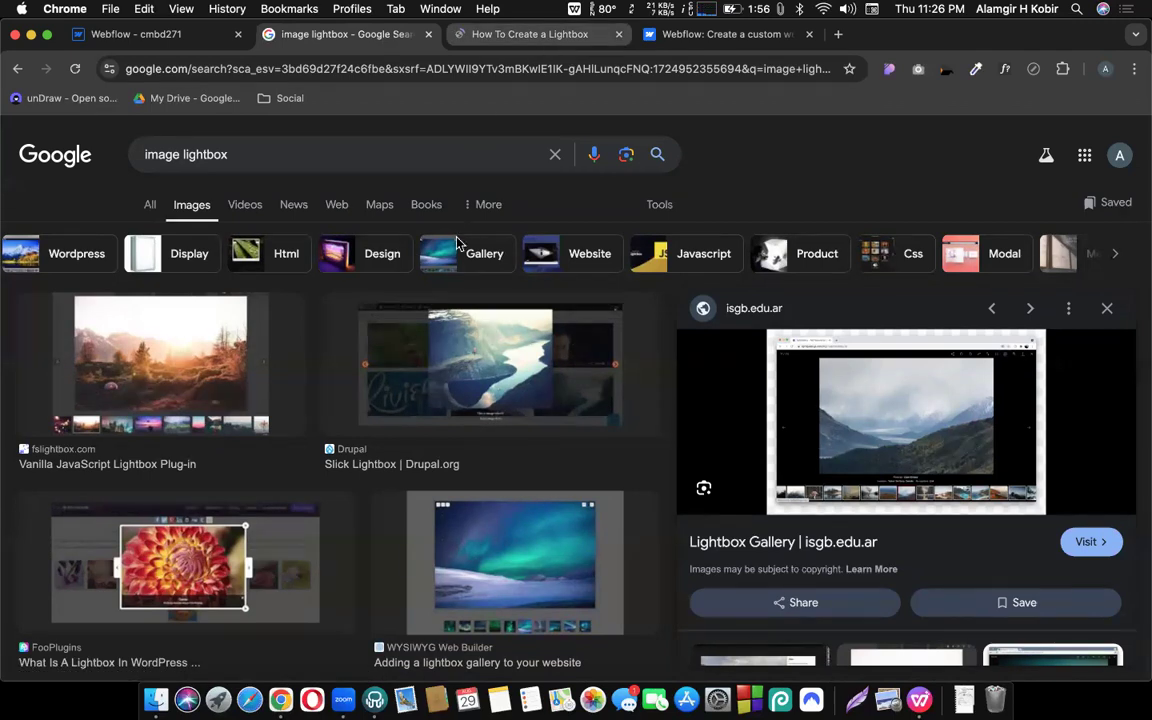
# Try the W3Schools lightbox demo by opening a gallery image and viewing the others through their thumbnails, and close the lightbox and its browser tab
pyautogui.click(515, 34)
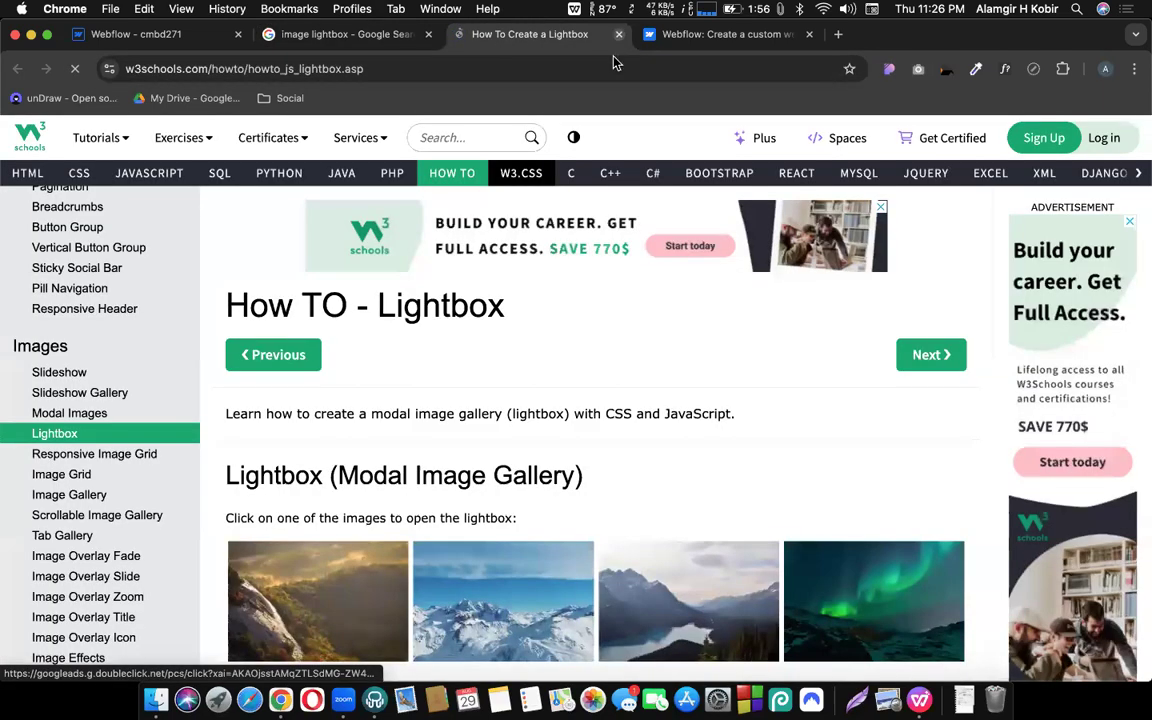
pyautogui.scroll(-5, 567, 543)
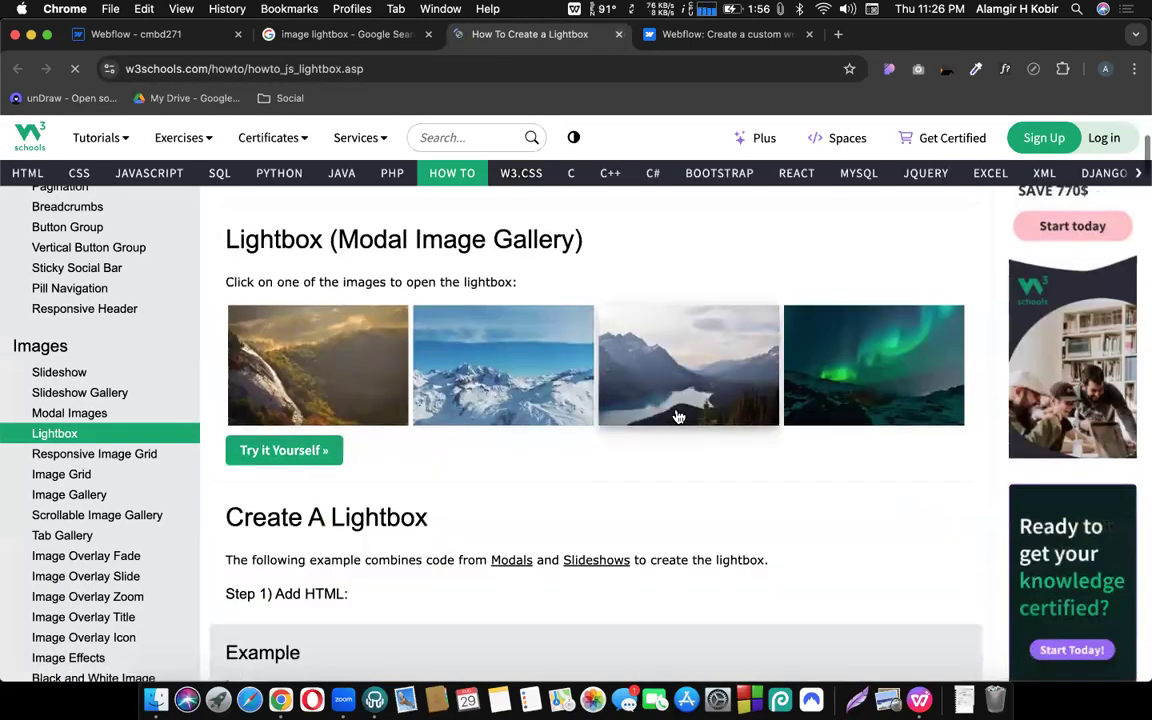
pyautogui.click(677, 416)
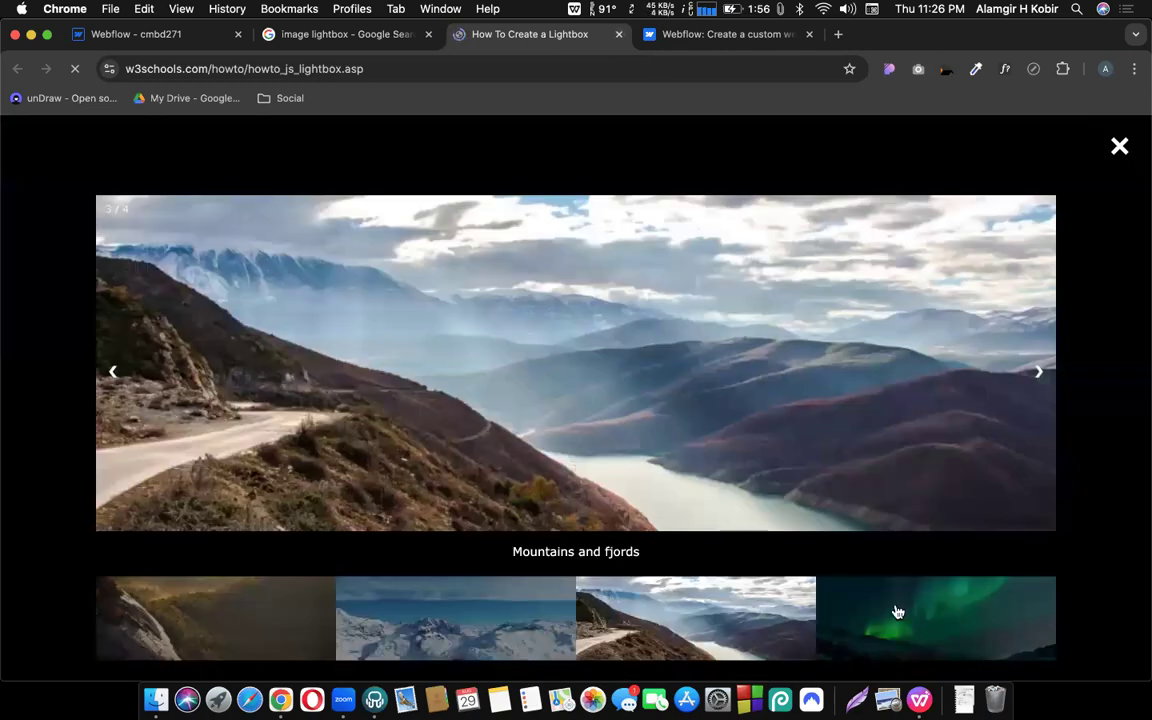
pyautogui.click(941, 604)
pyautogui.click(585, 617)
pyautogui.click(437, 617)
pyautogui.click(206, 625)
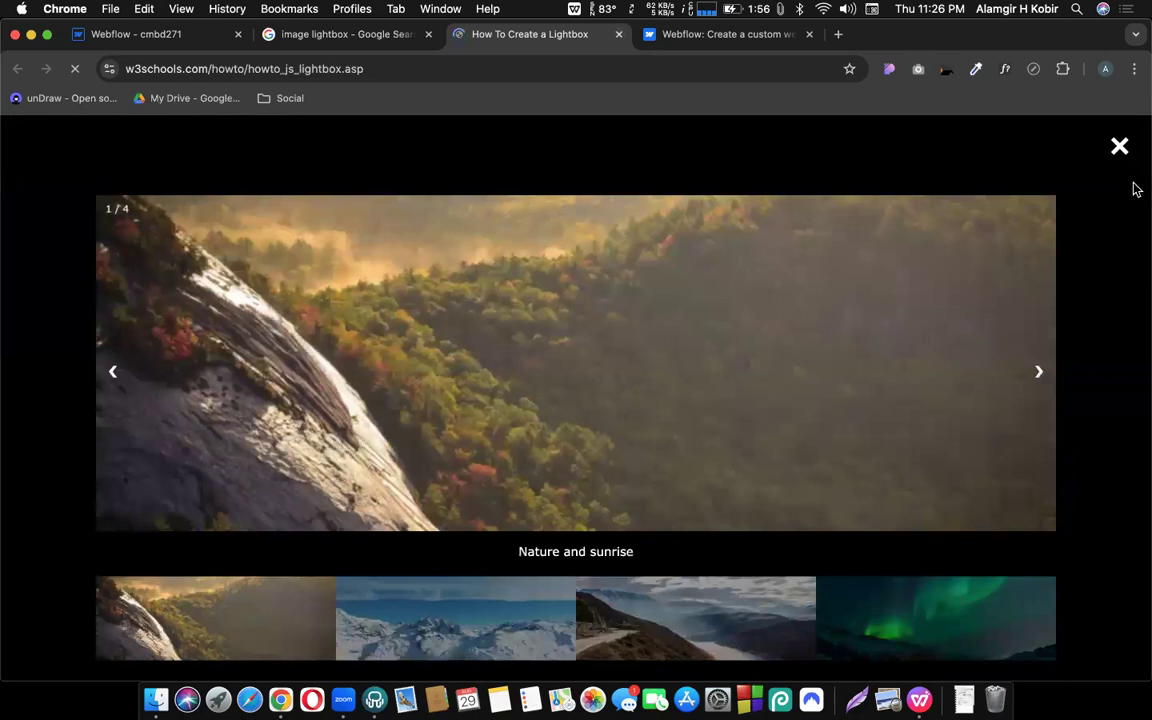
pyautogui.click(1120, 147)
pyautogui.click(620, 36)
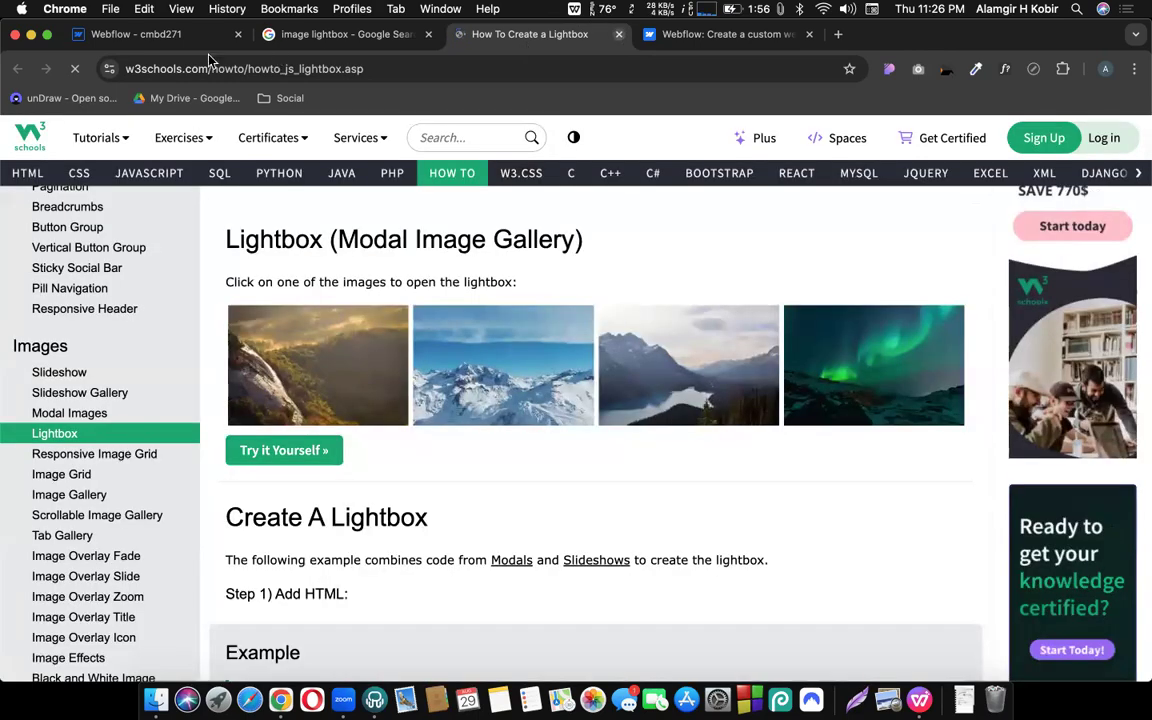
# Return to the Webflow project and add a Quick Stack inside the new section's main container
pyautogui.click(153, 41)
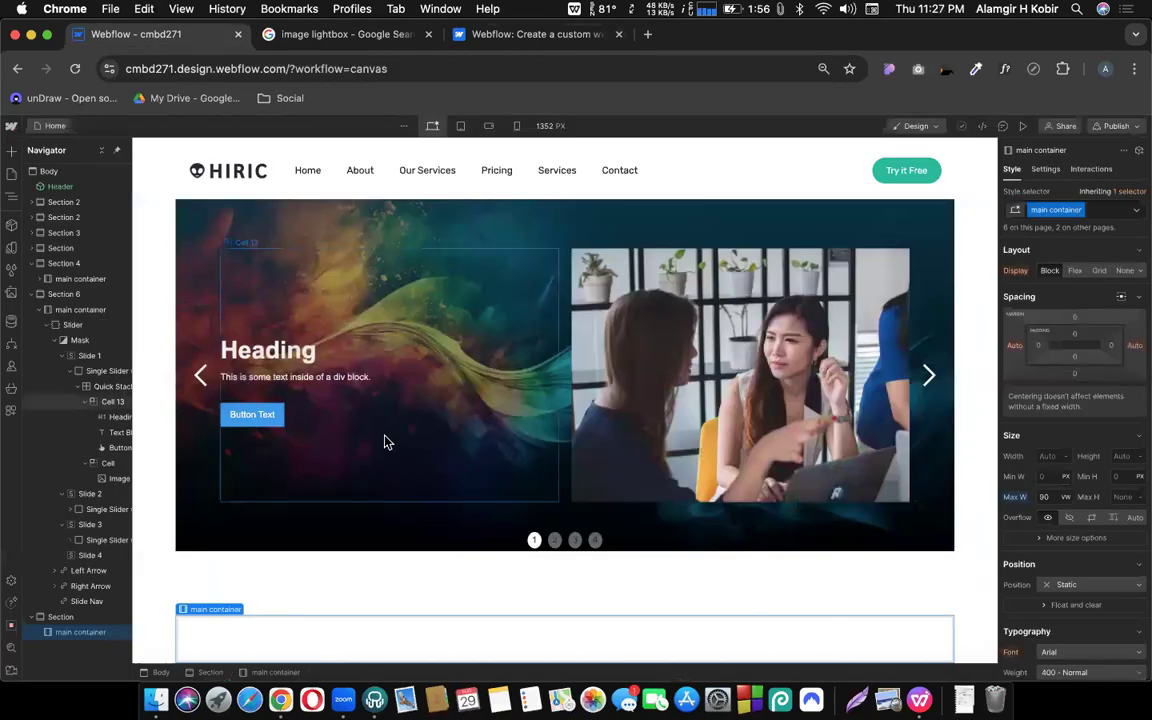
pyautogui.click(6, 151)
pyautogui.moveTo(154, 258); pyautogui.dragTo(401, 630)
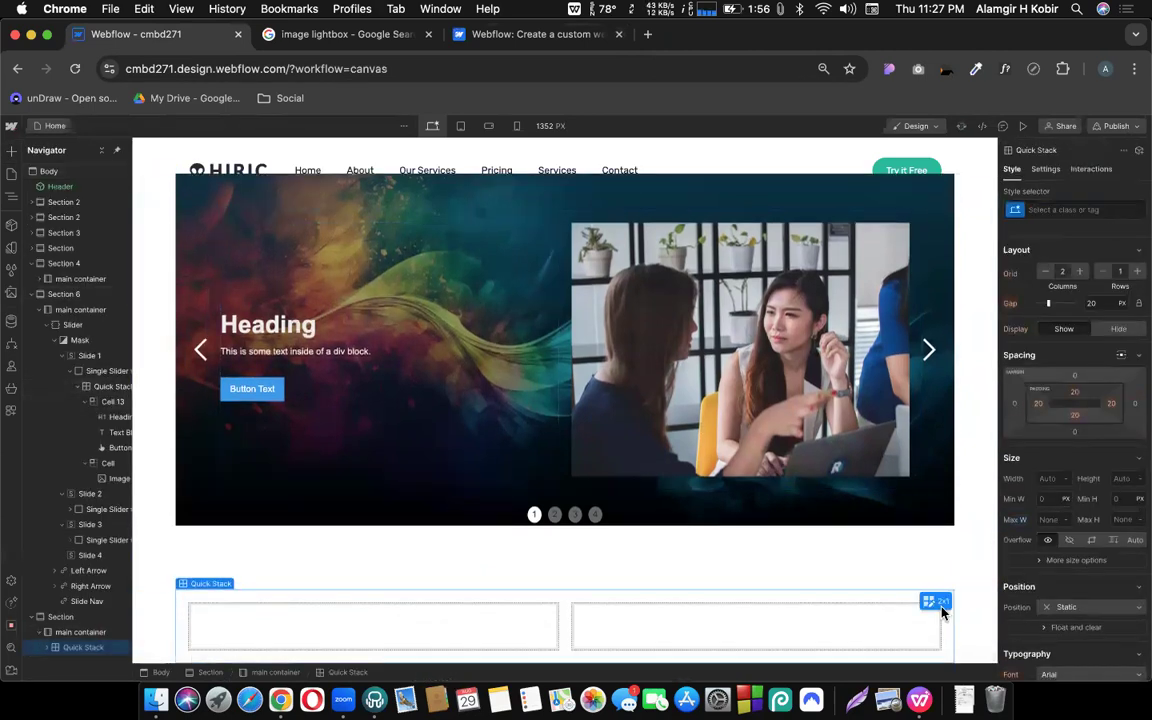
# Set the new Quick Stack's grid to 3 columns and 4 rows and finish editing it
pyautogui.click(940, 606)
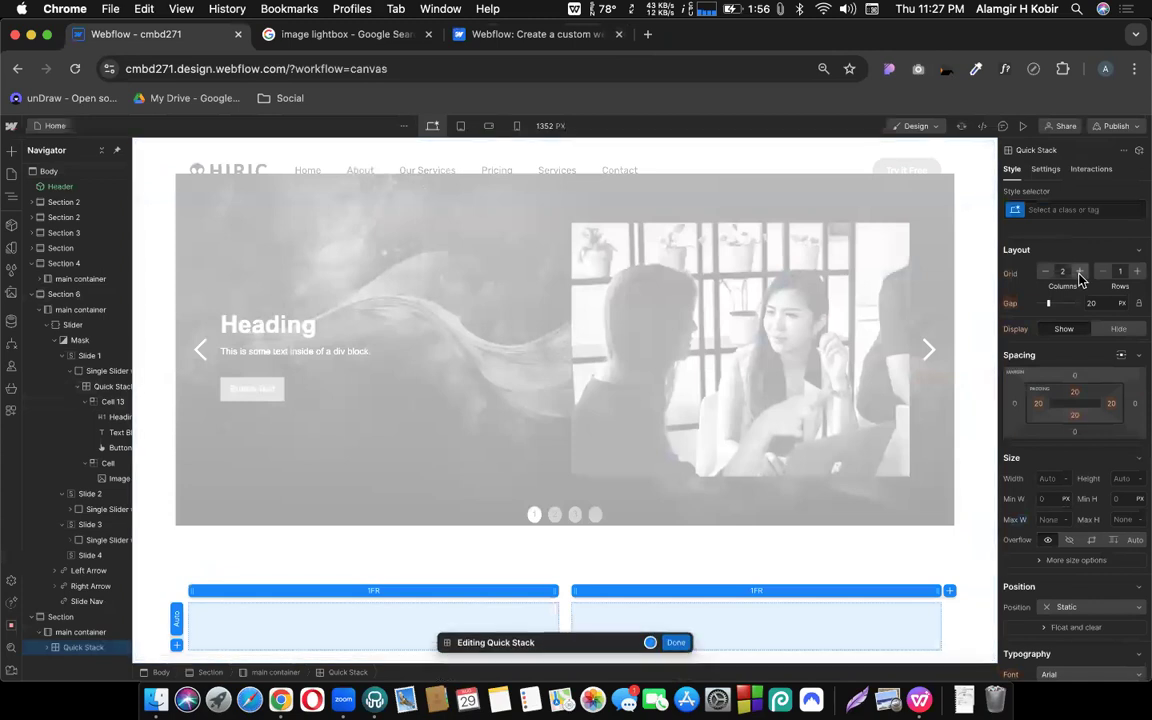
pyautogui.click(1080, 272)
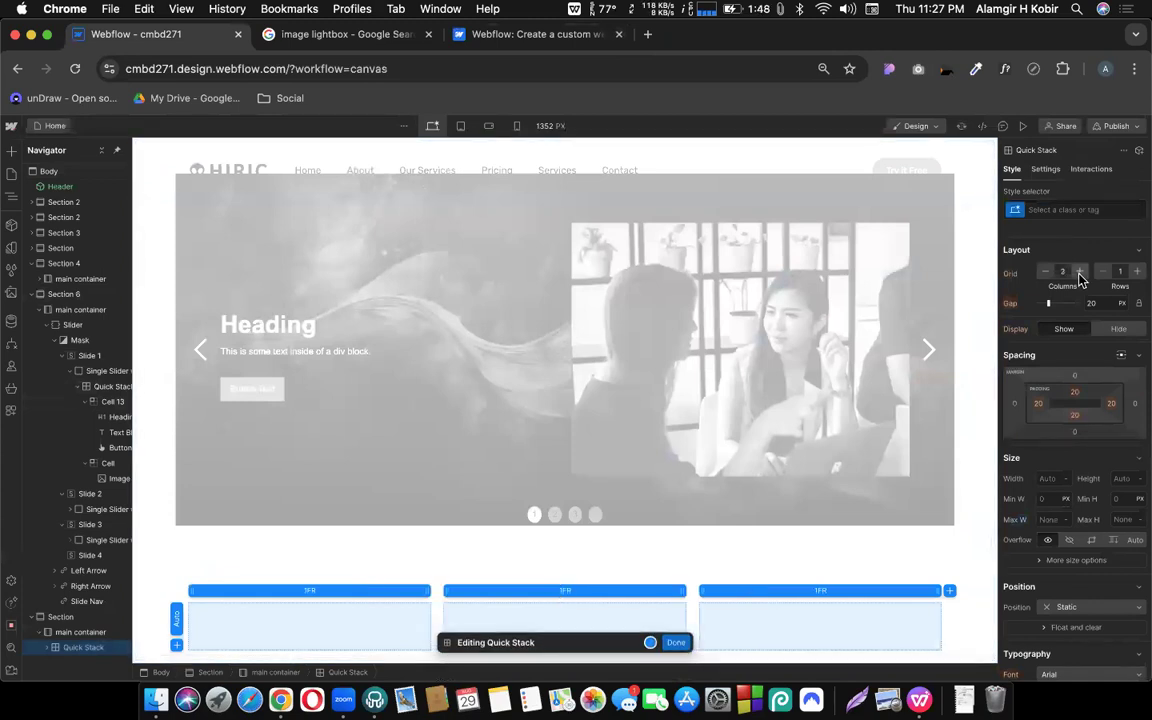
pyautogui.click(1137, 272)
pyautogui.click(1137, 272)
pyautogui.click(1137, 272)
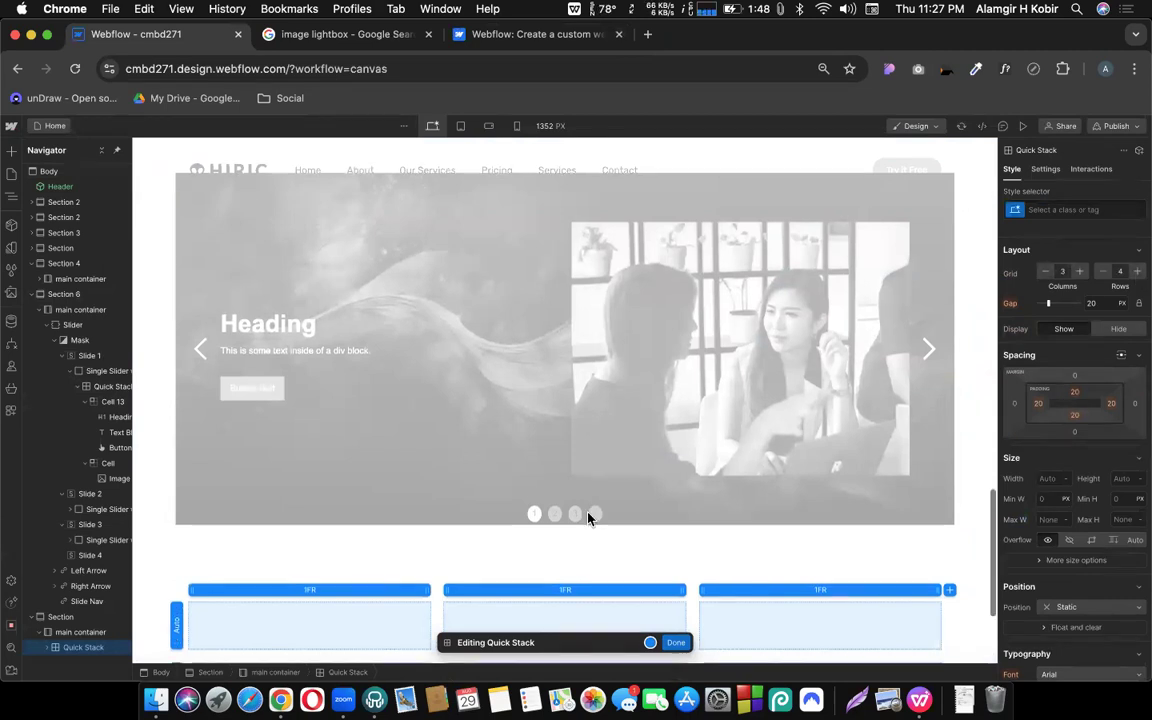
pyautogui.scroll(-3, 590, 518)
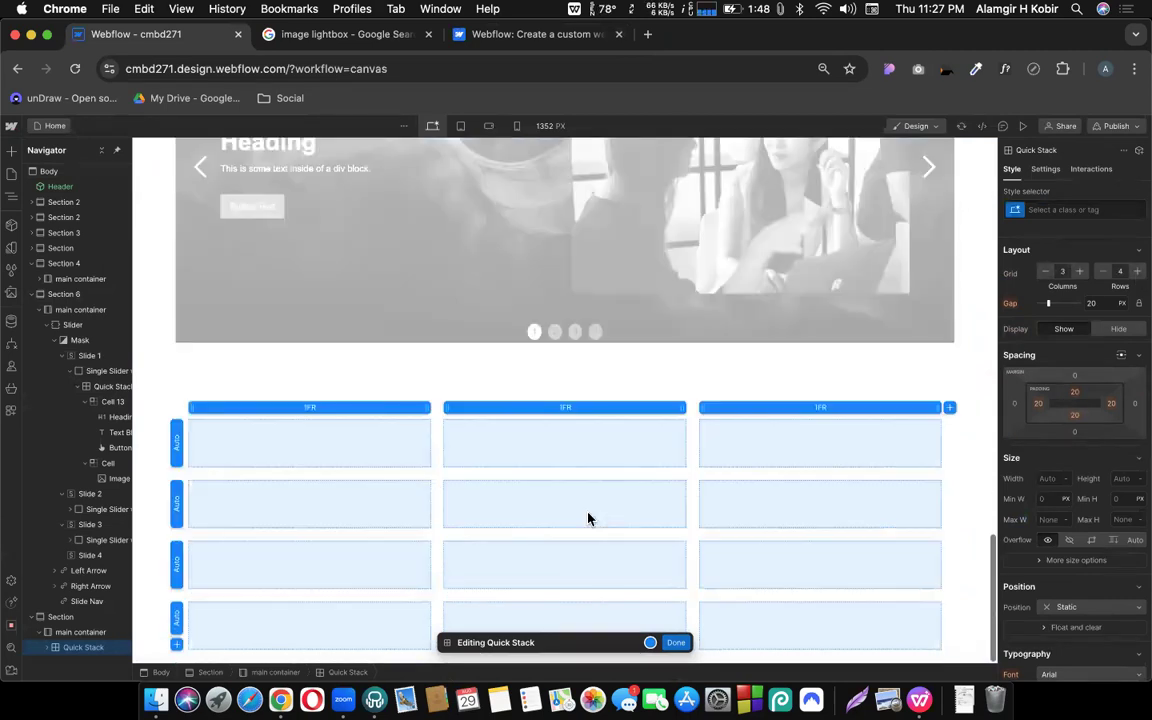
pyautogui.click(676, 642)
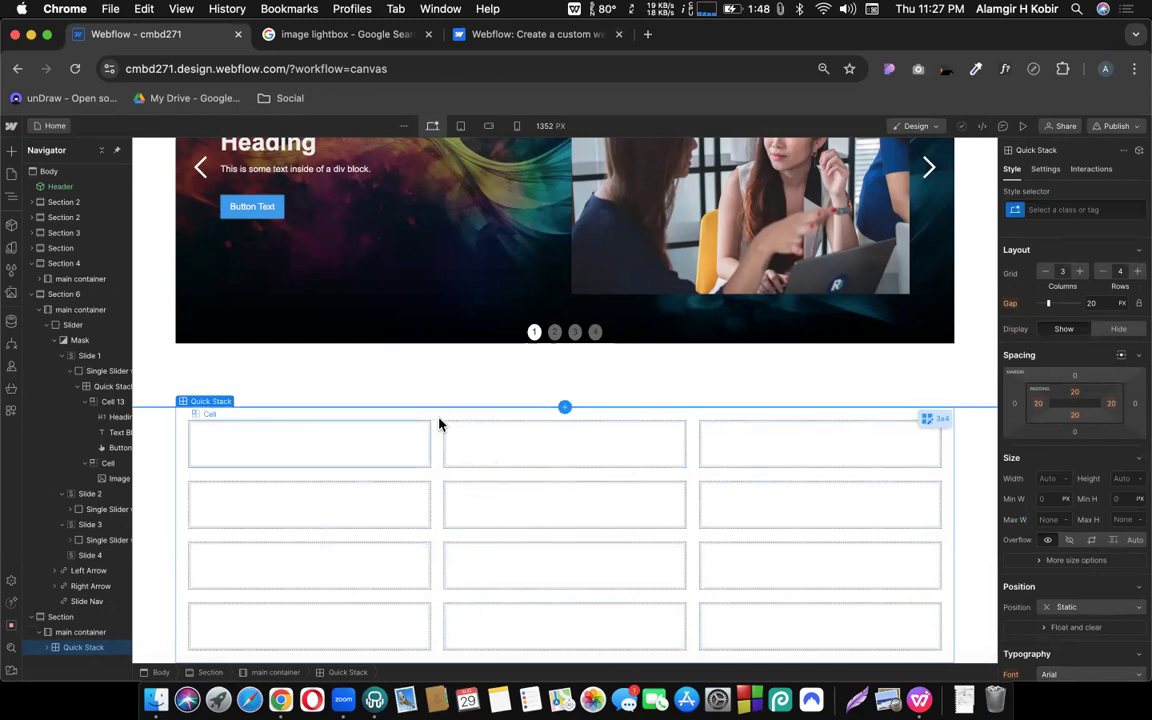
# Merge the first two cells of the Quick Stack's first row and the last two cells of its second row
pyautogui.click(936, 420)
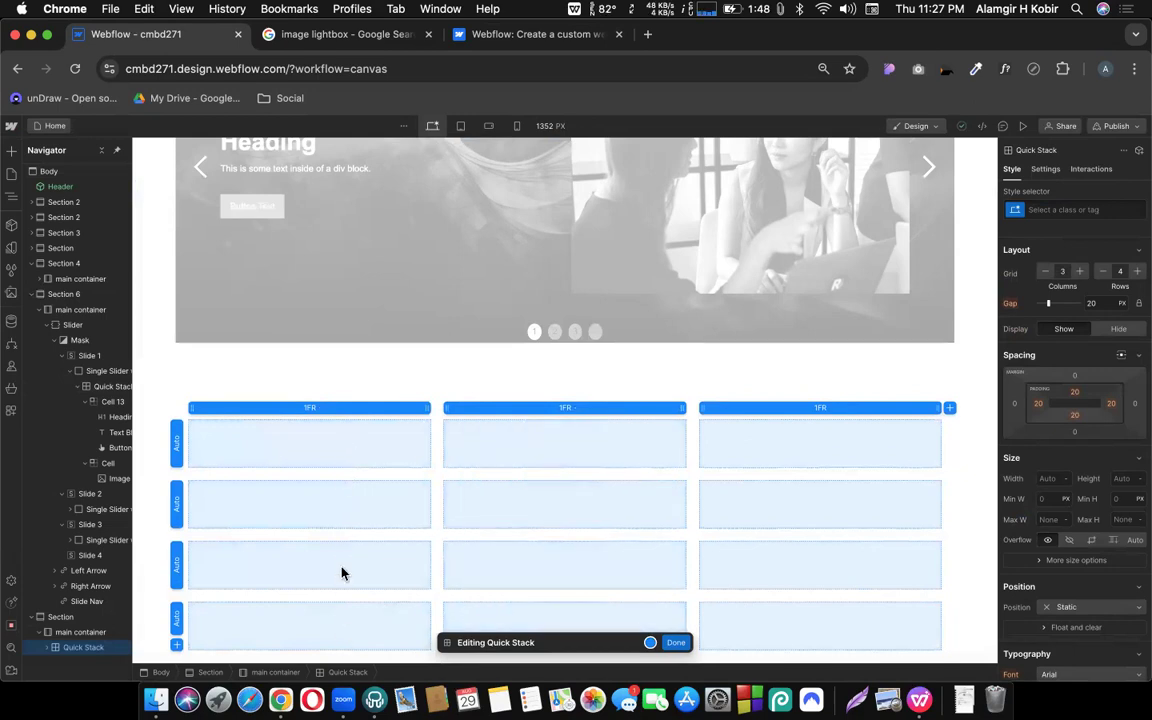
pyautogui.click(676, 642)
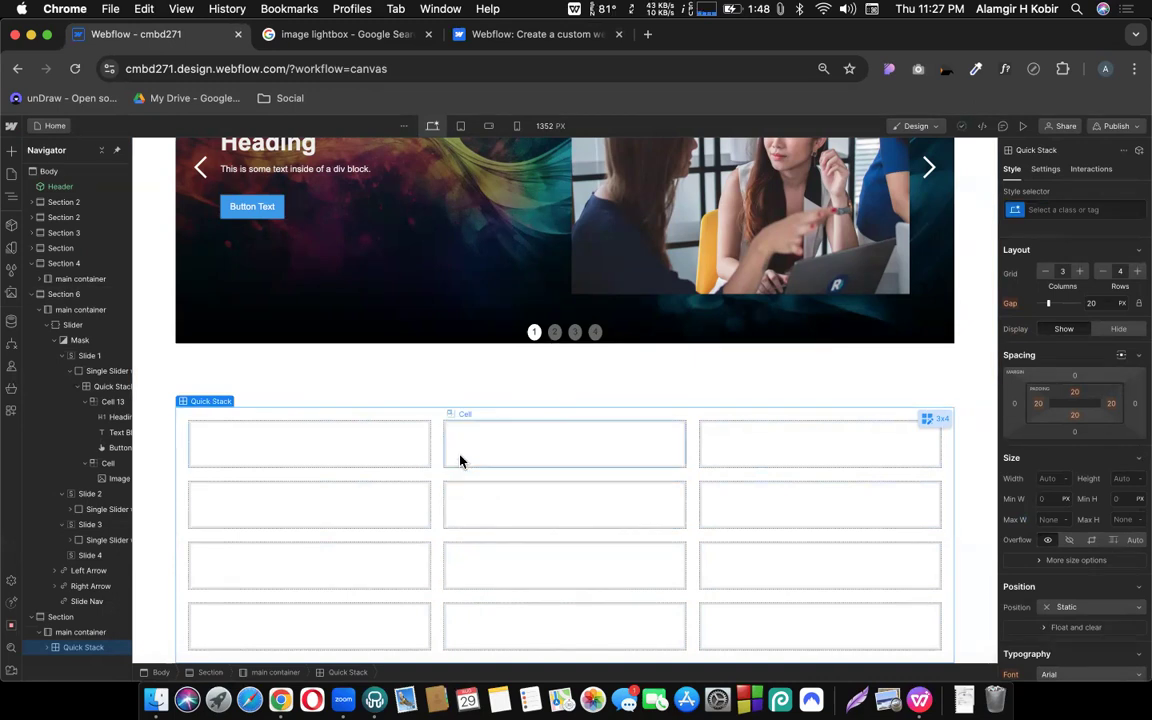
pyautogui.click(338, 460)
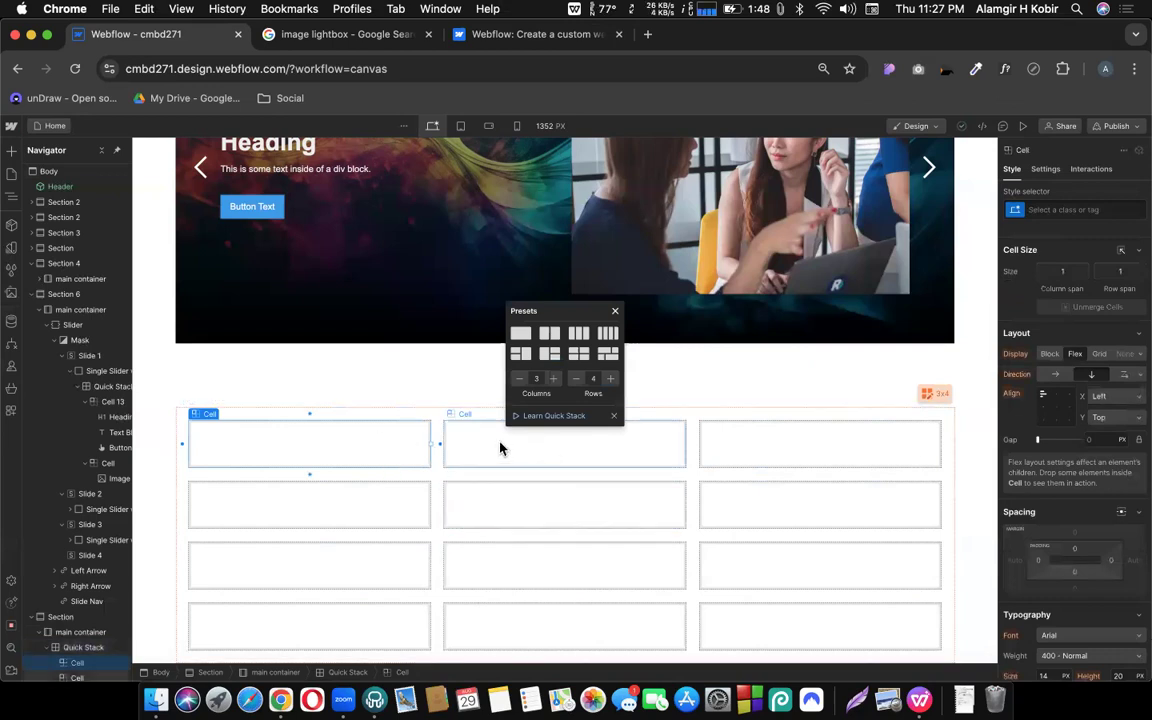
pyautogui.moveTo(442, 447)
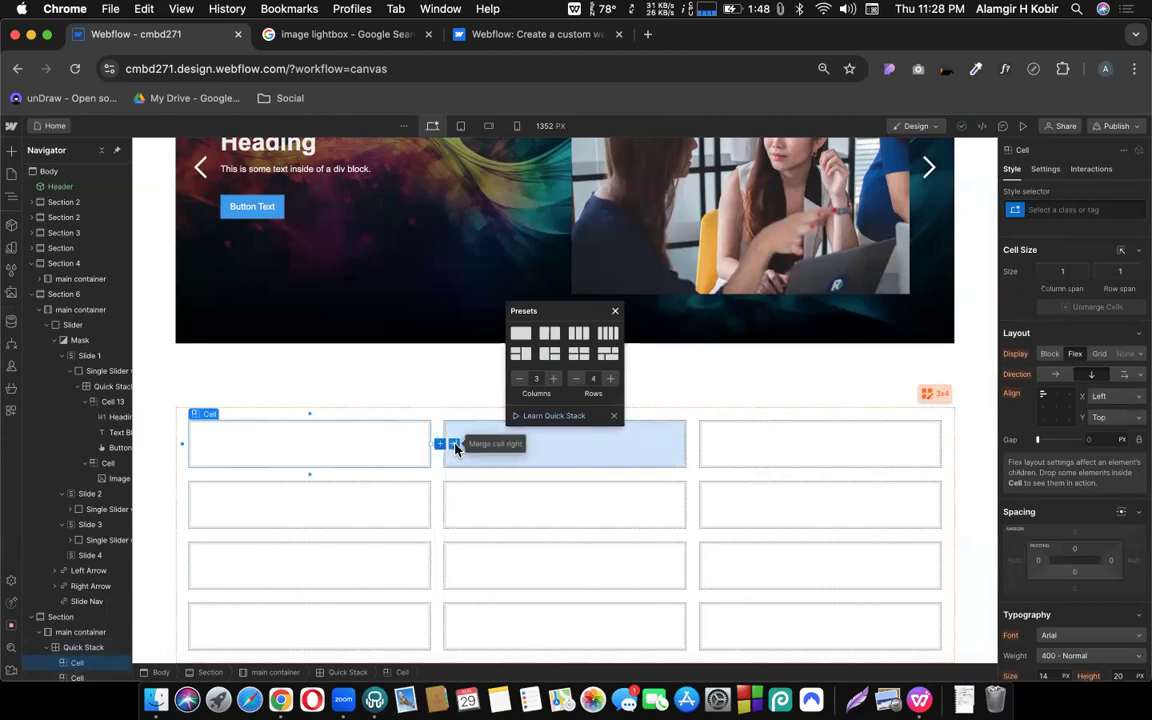
pyautogui.click(454, 447)
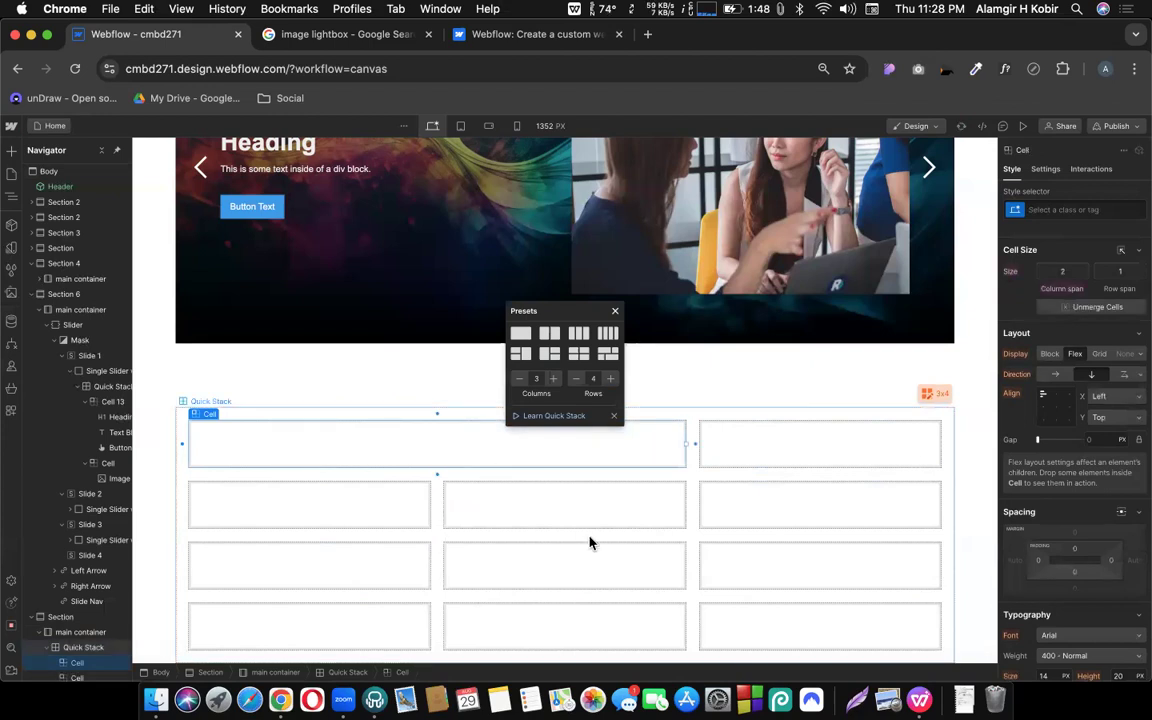
pyautogui.click(757, 512)
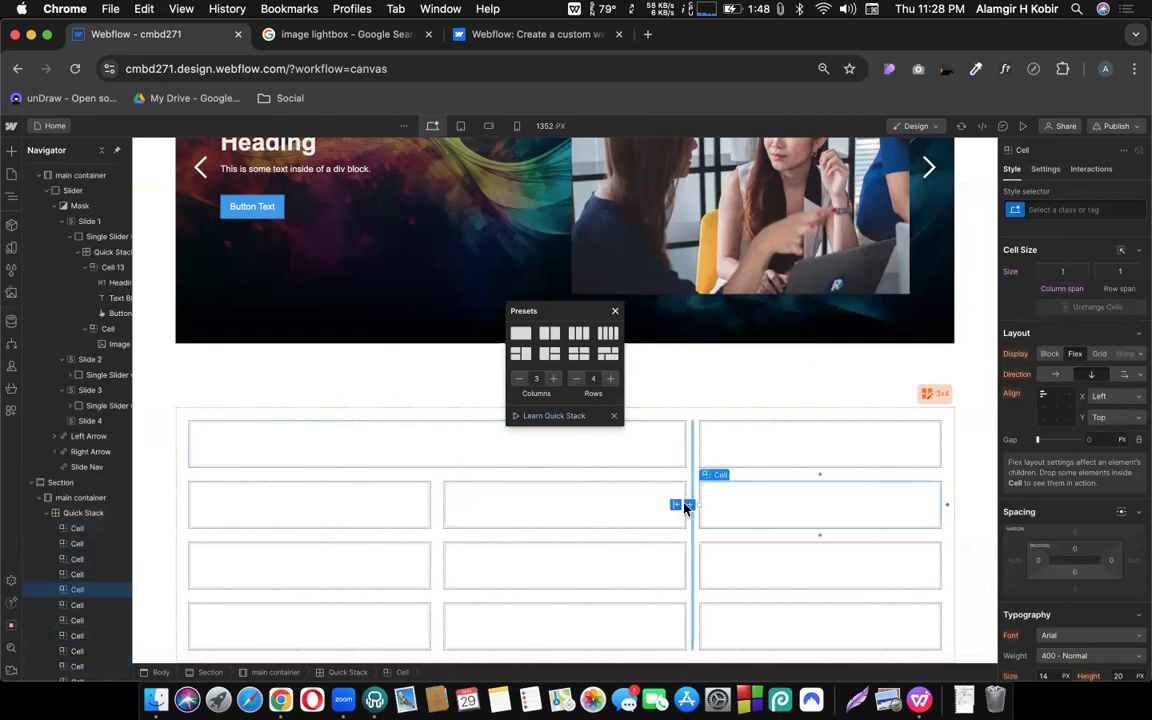
pyautogui.moveTo(675, 509)
pyautogui.moveTo(674, 511); pyautogui.dragTo(615, 527)
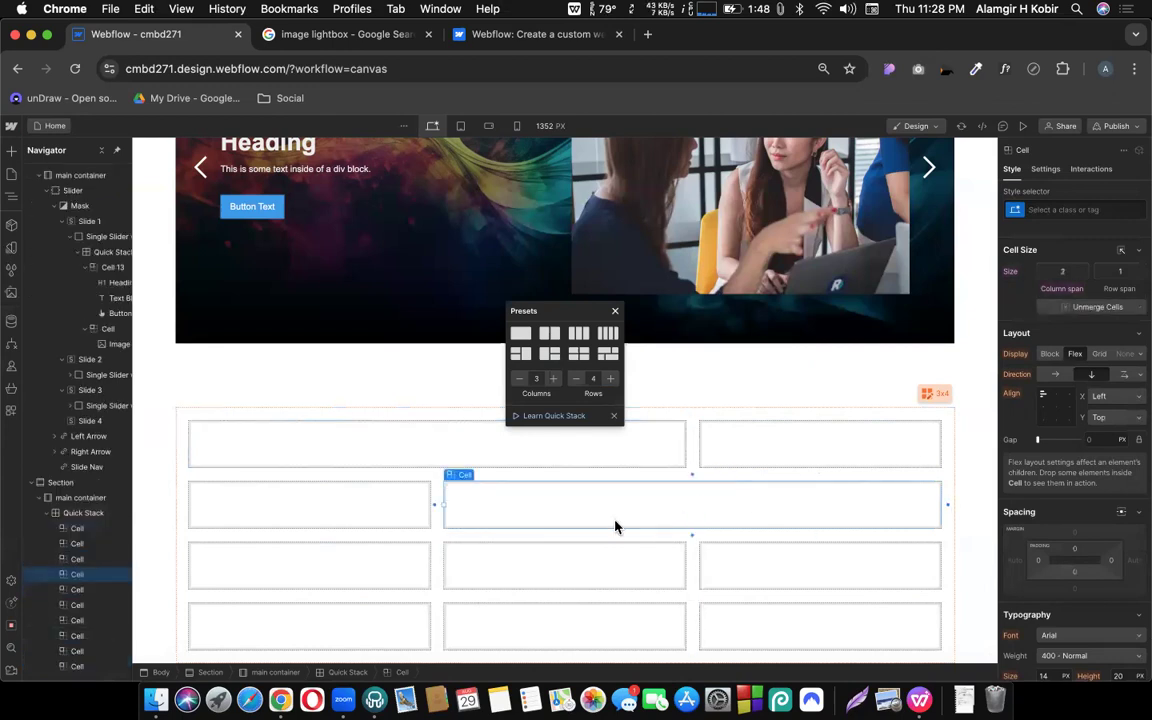
# Merge the first two cells of the third row, and the third-column cells of rows three and four
pyautogui.click(404, 571)
pyautogui.moveTo(432, 566); pyautogui.dragTo(452, 571)
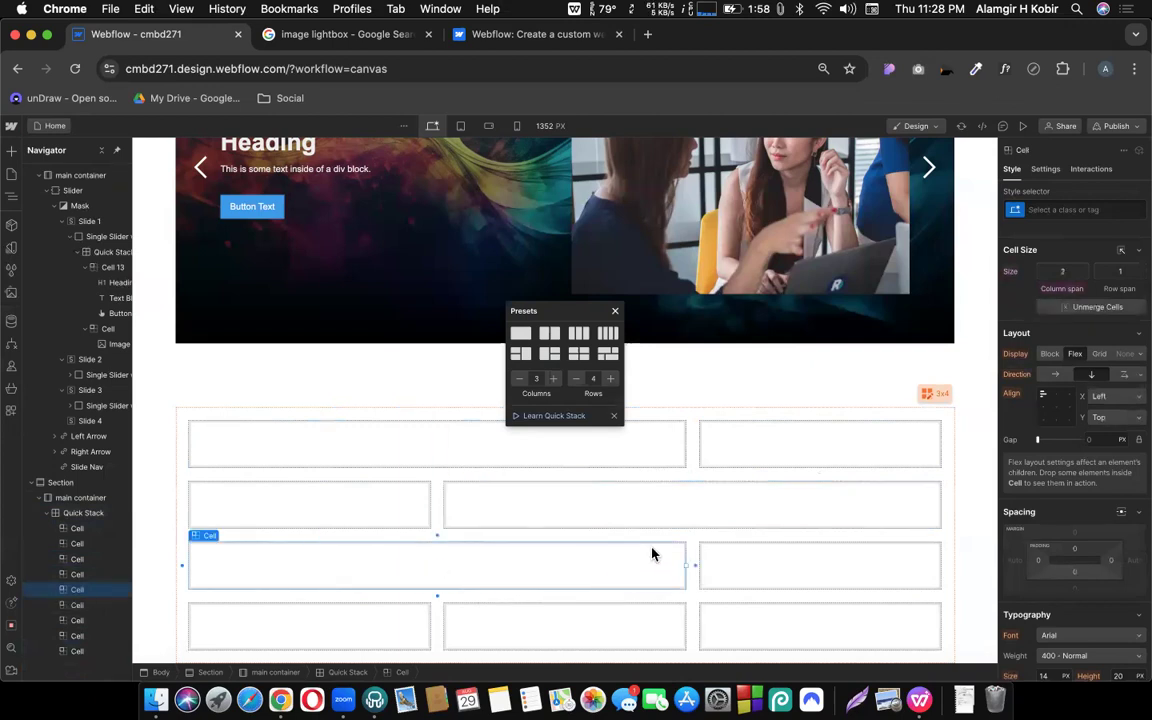
pyautogui.click(781, 567)
pyautogui.moveTo(820, 594)
pyautogui.mouseDown()
pyautogui.moveTo(820, 616)
pyautogui.moveTo(820, 604)
pyautogui.mouseUp()
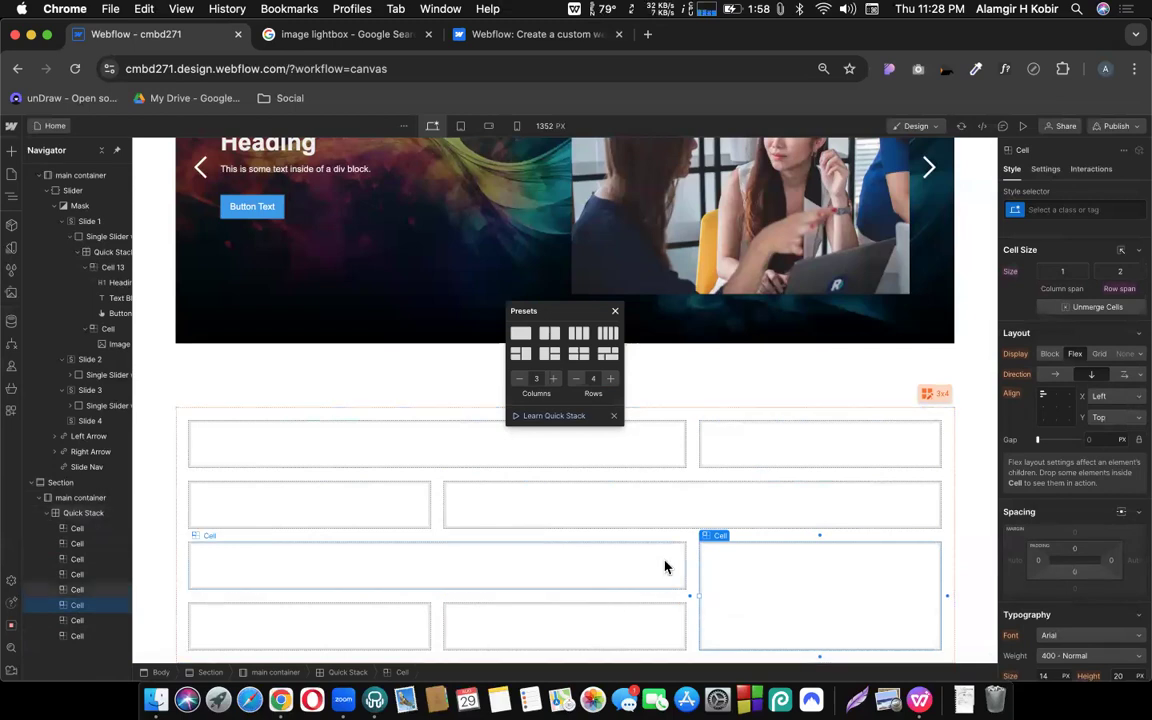
pyautogui.moveTo(581, 303); pyautogui.dragTo(581, 298)
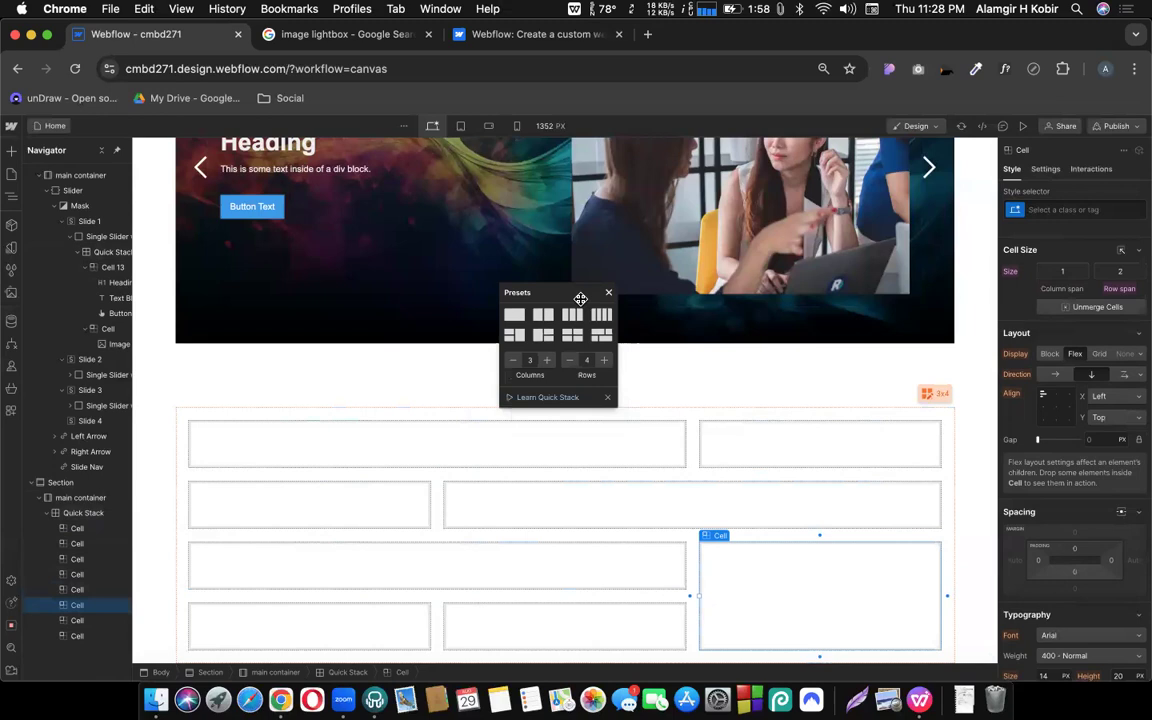
pyautogui.click(609, 294)
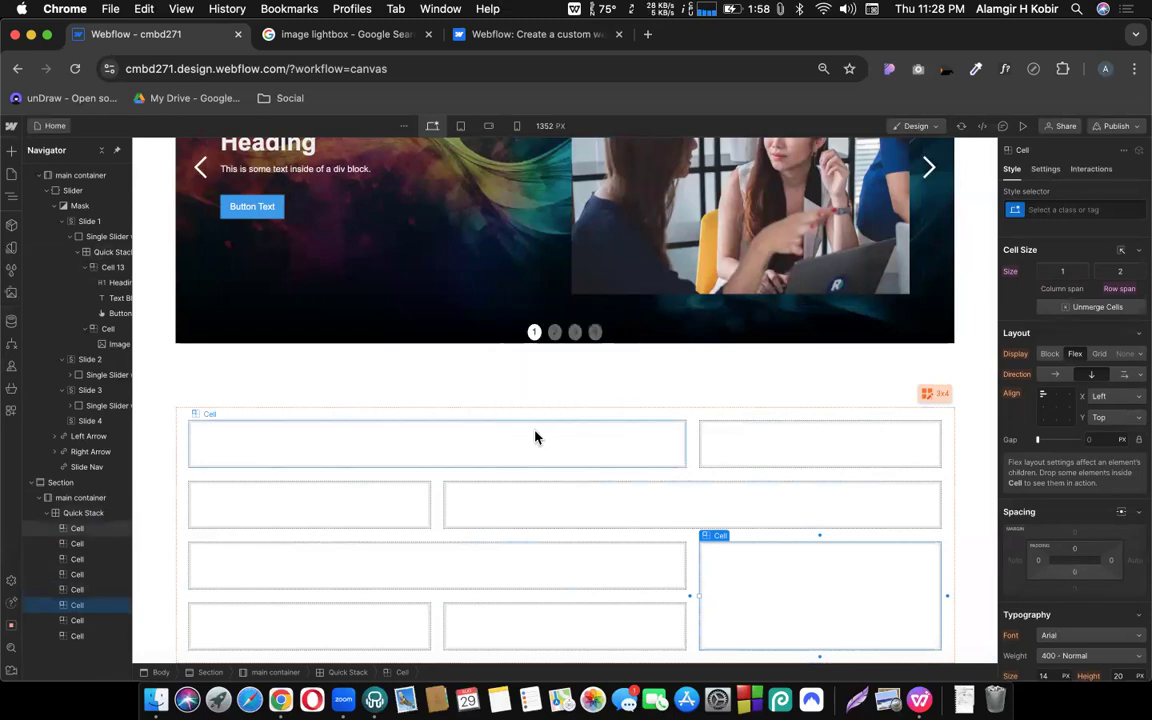
pyautogui.click(408, 432)
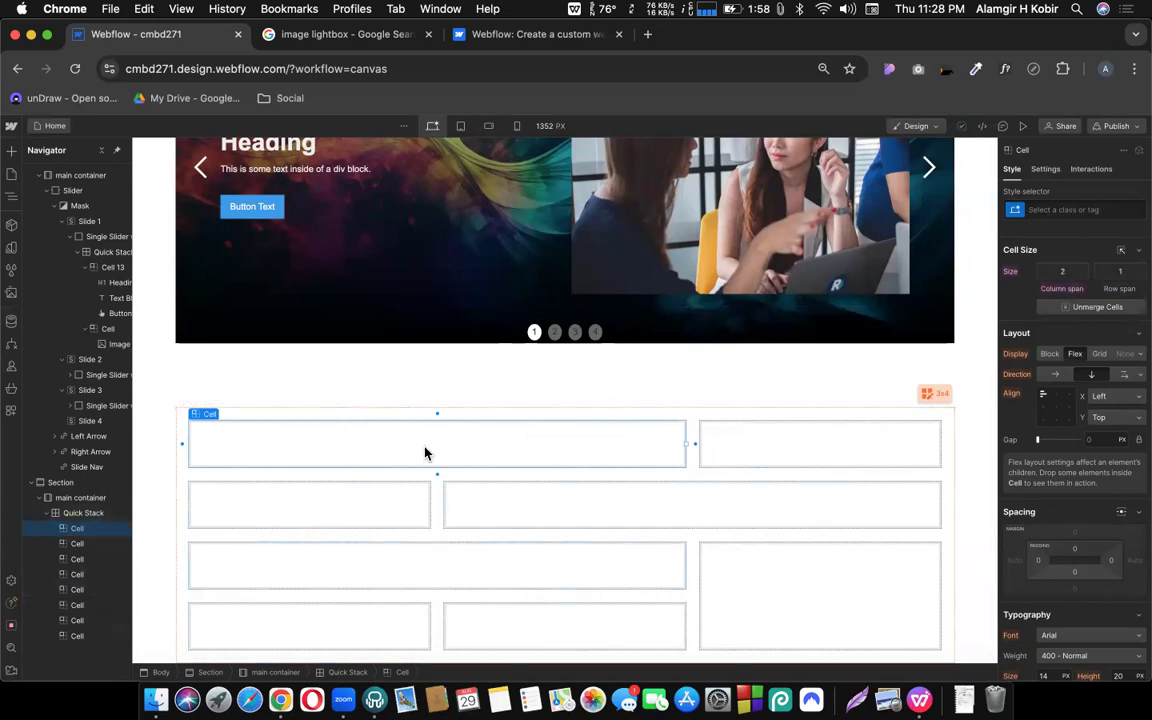
# Search the web for "unsplash" in the tab showing the Webflow marketing site and open the Unsplash website
pyautogui.click(500, 34)
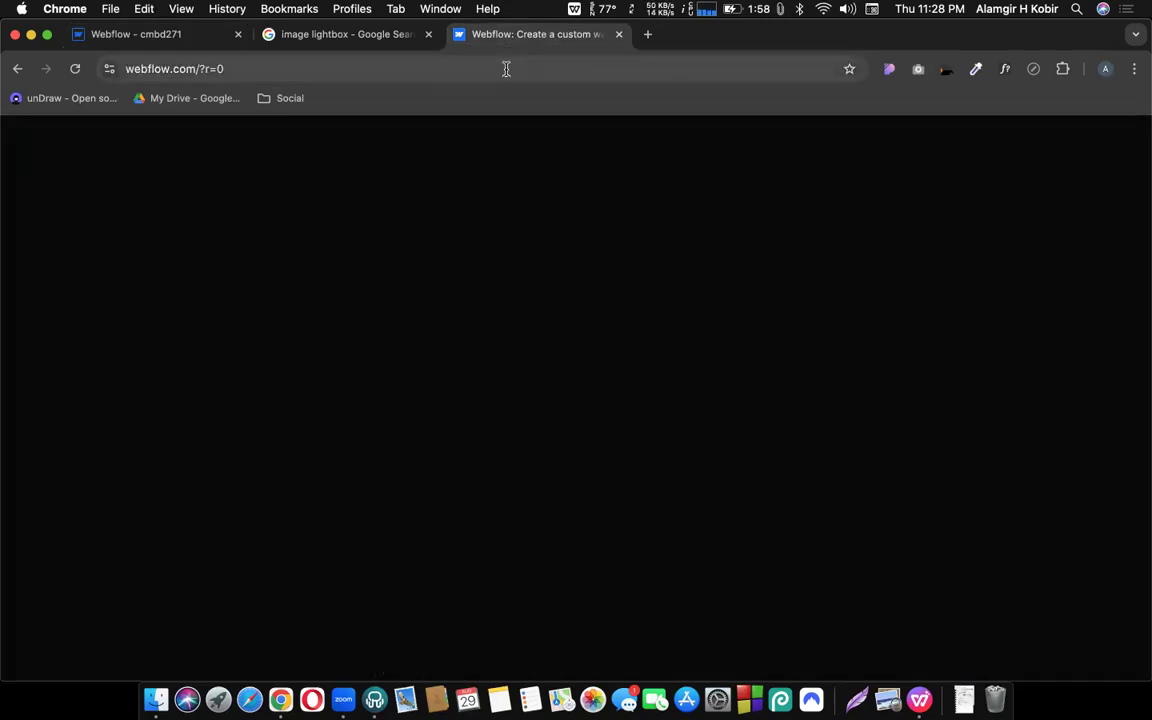
pyautogui.click(496, 68)
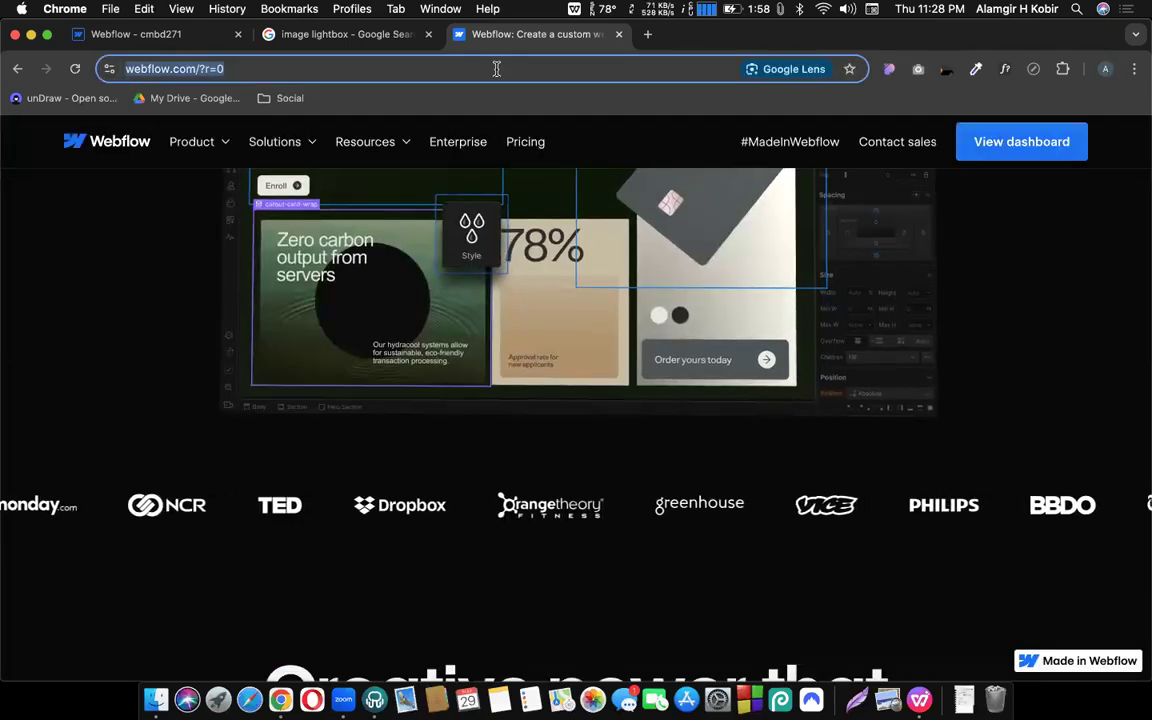
pyautogui.write('unsplash')
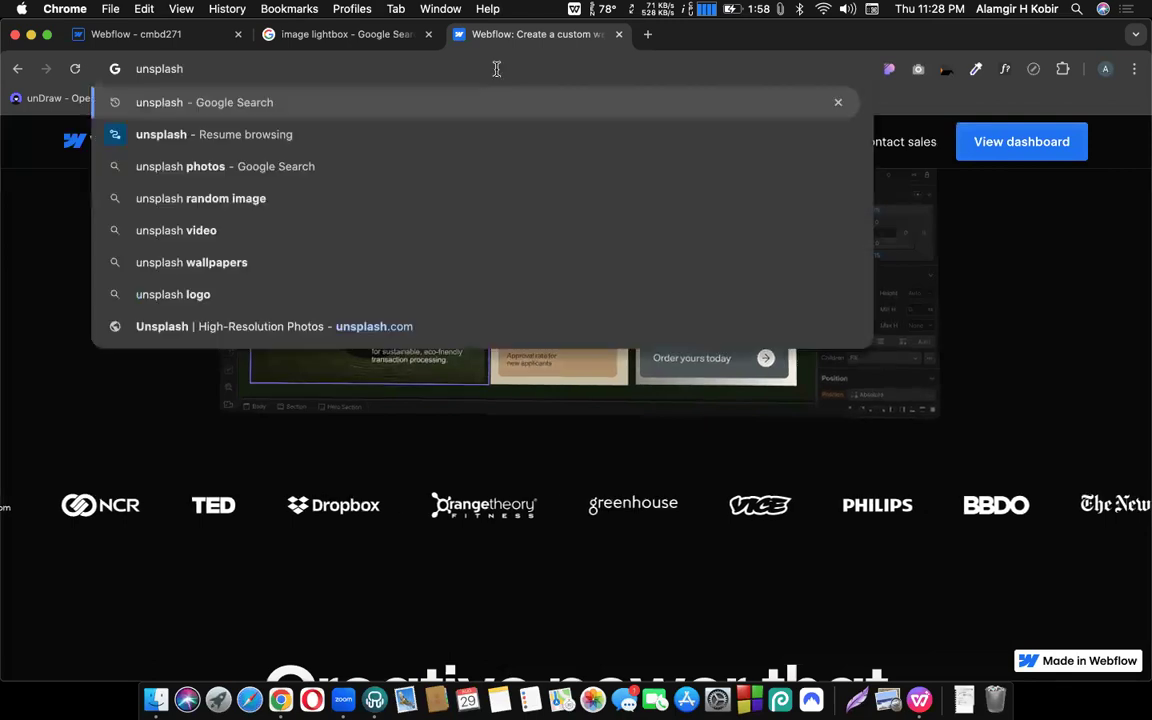
pyautogui.press('Return')
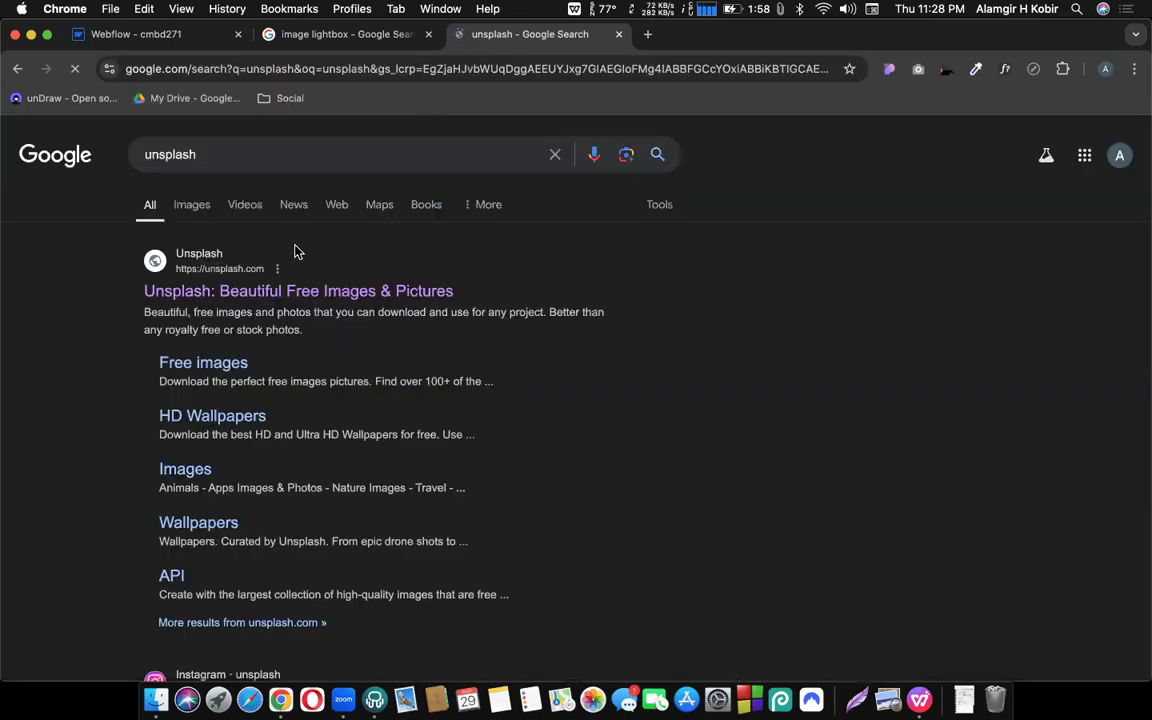
pyautogui.click(231, 290)
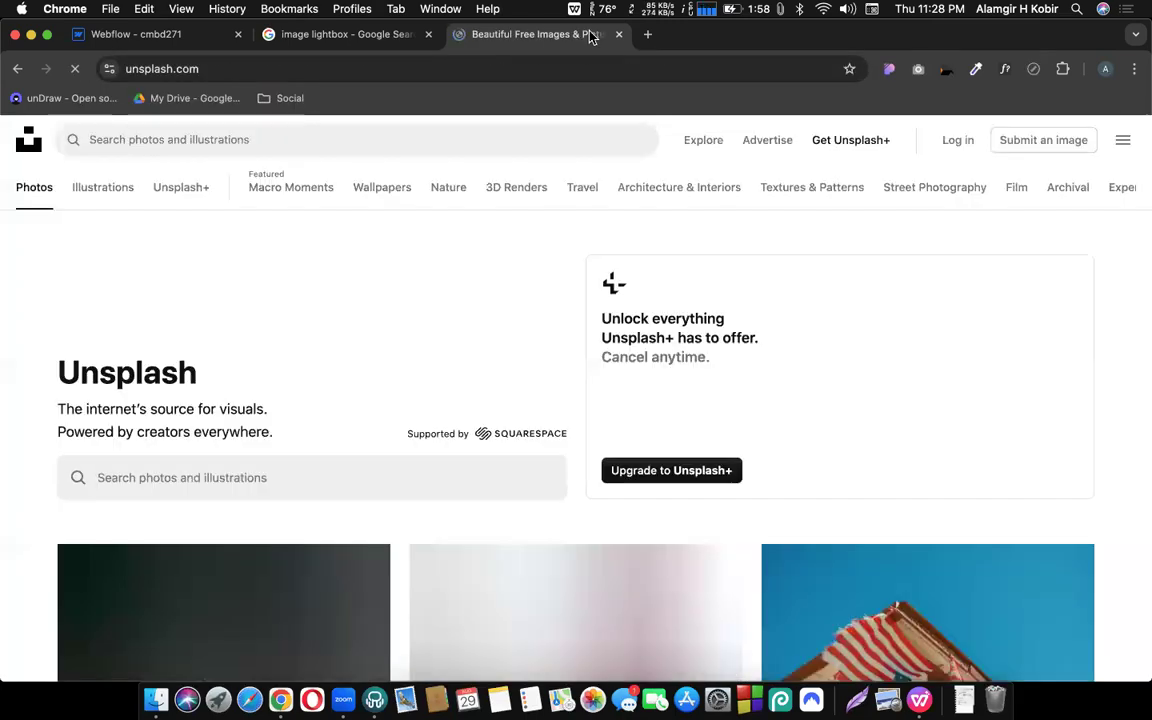
# Browse the photos on the Unsplash home page and search the site for "website"
pyautogui.scroll(-4, 522, 525)
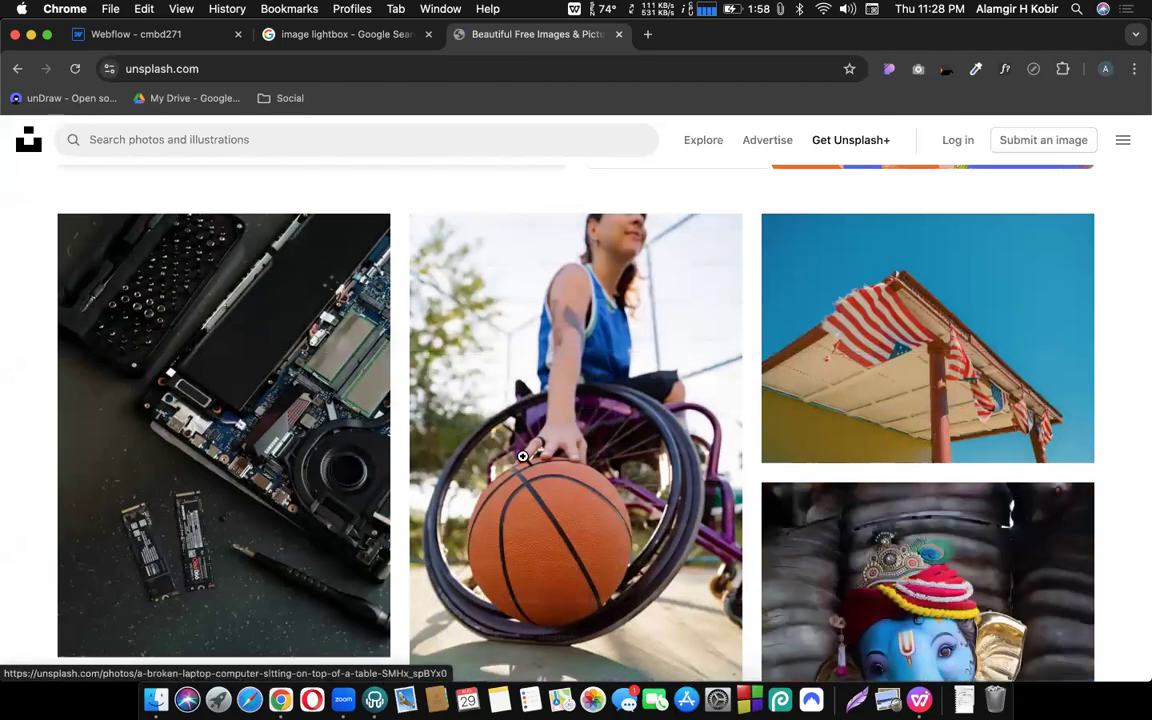
pyautogui.scroll(-8, 536, 449)
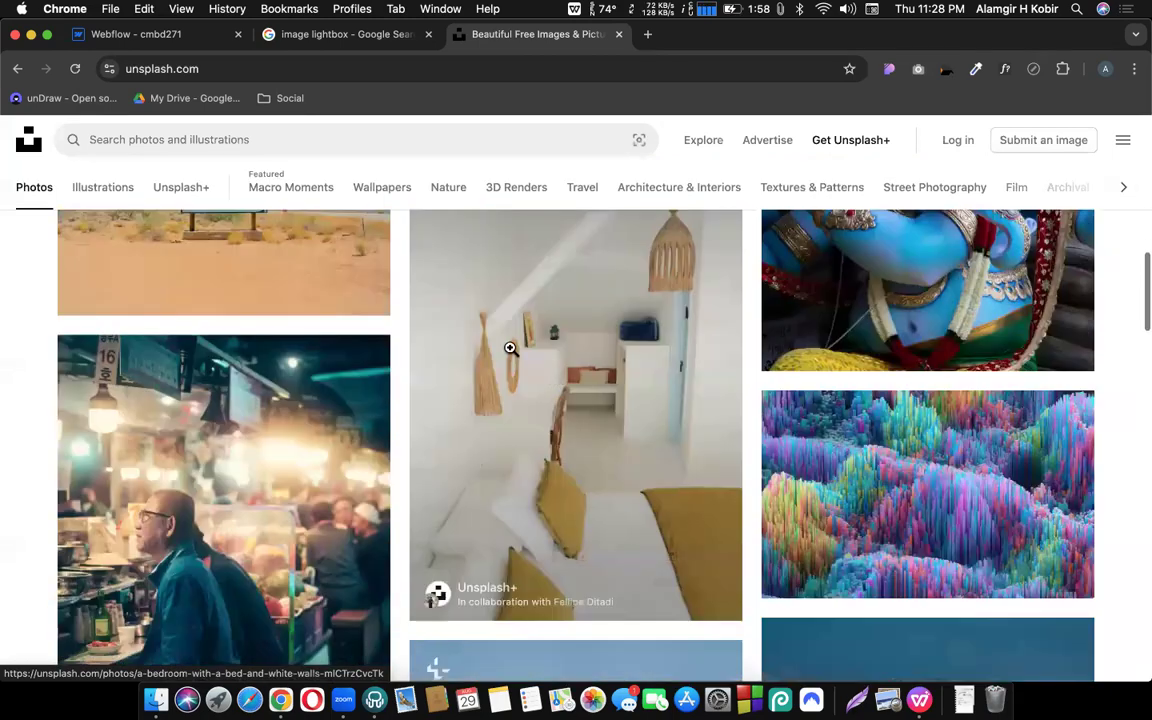
pyautogui.scroll(-6, 430, 484)
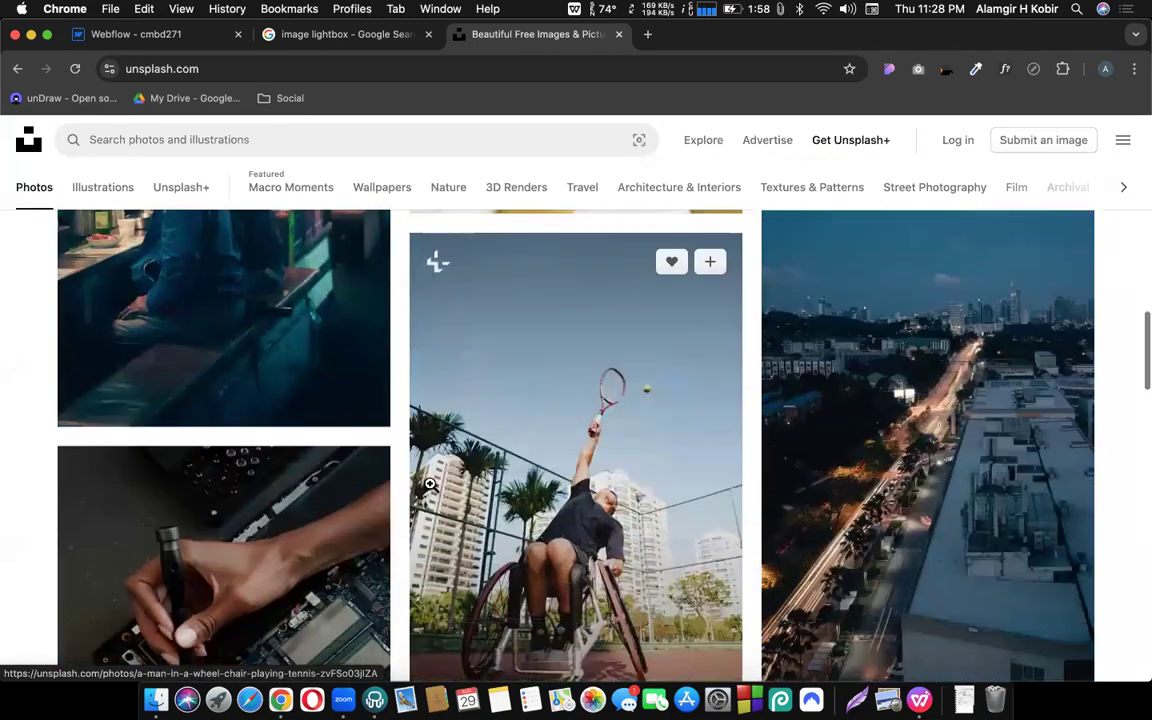
pyautogui.scroll(20, 430, 484)
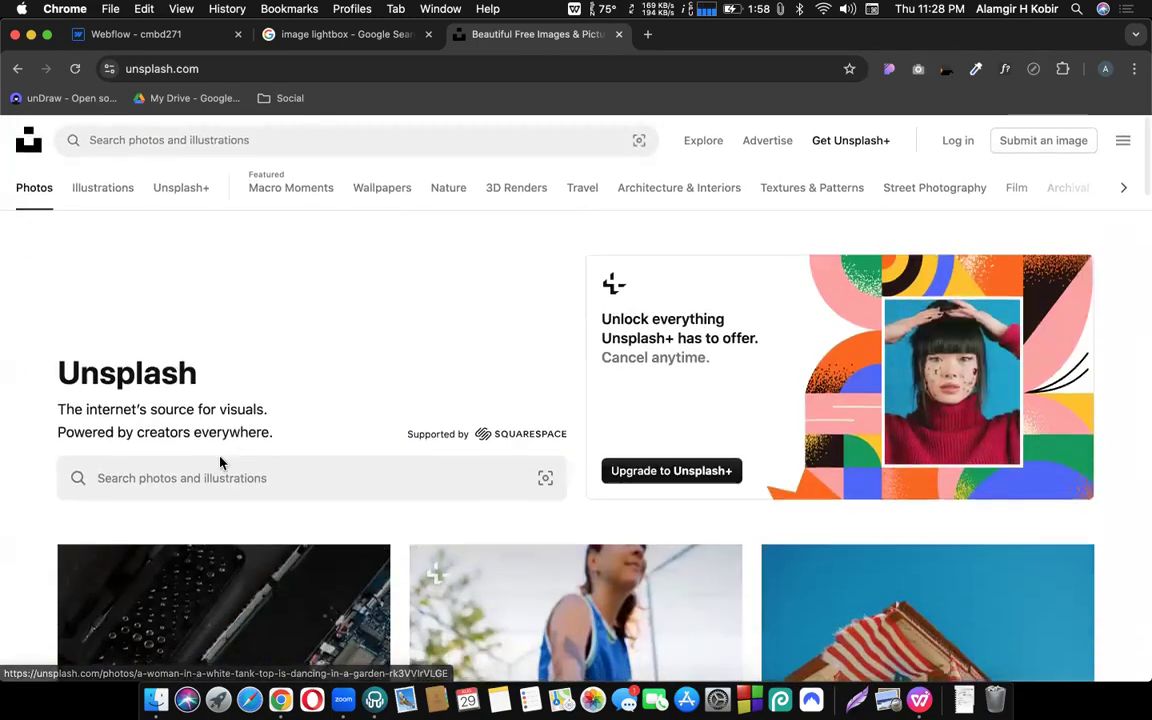
pyautogui.click(219, 476)
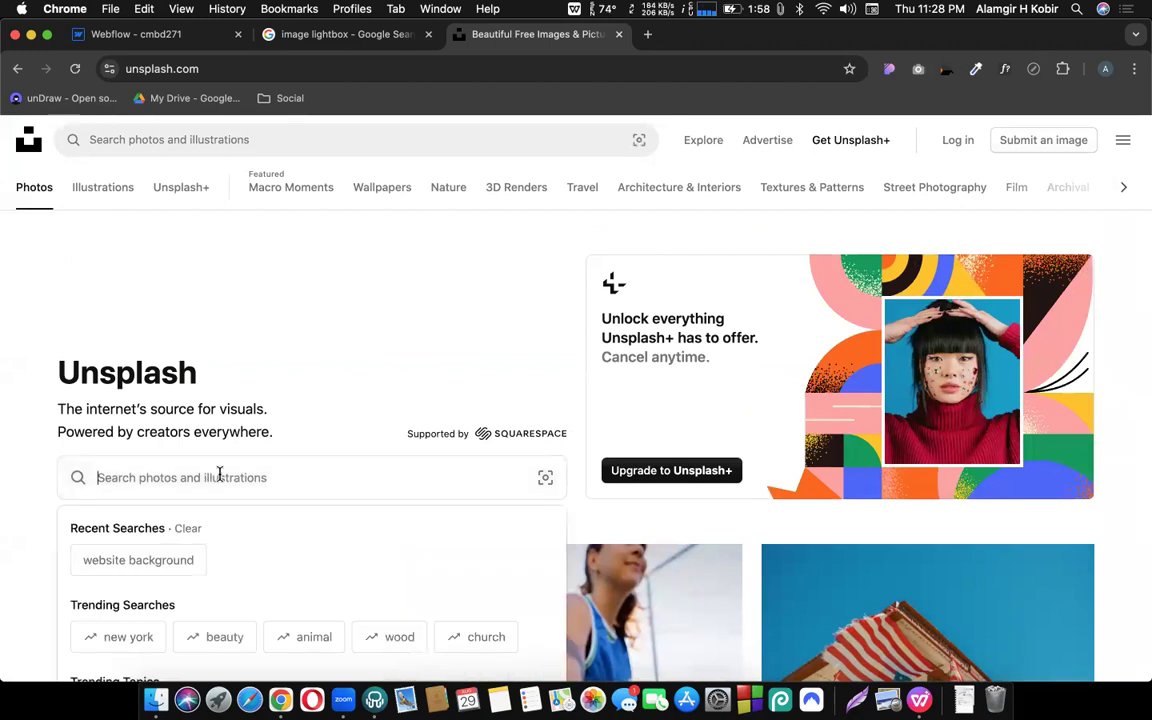
pyautogui.write('website')
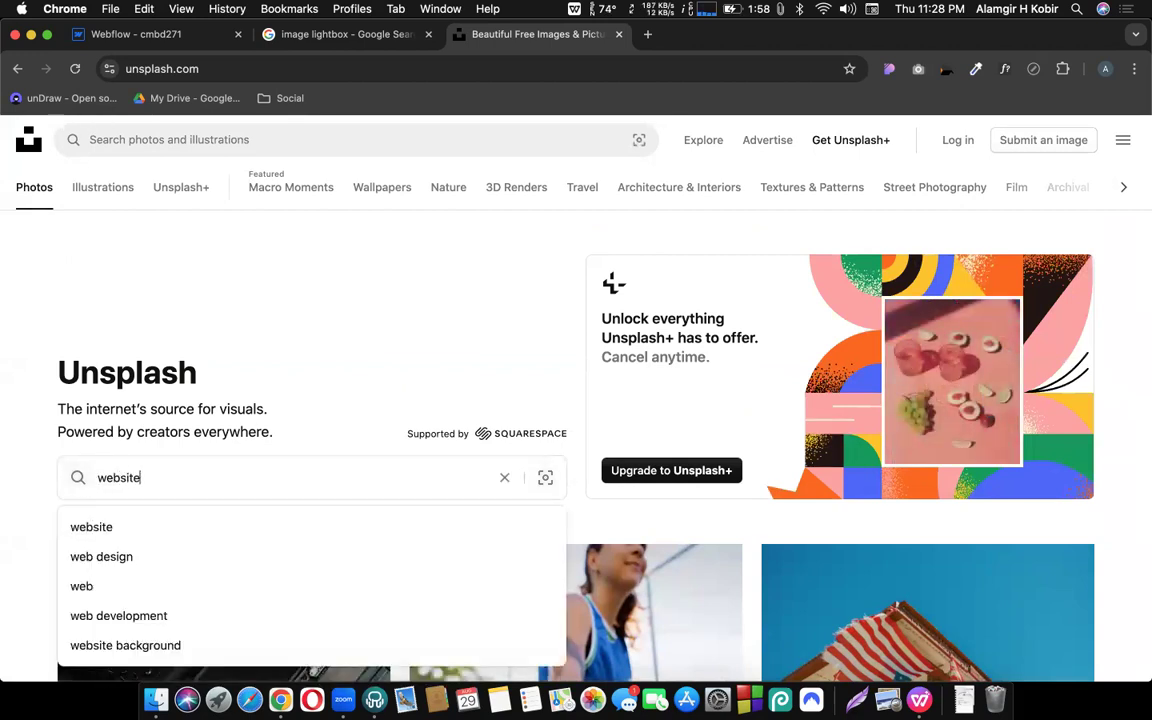
pyautogui.press('Return')
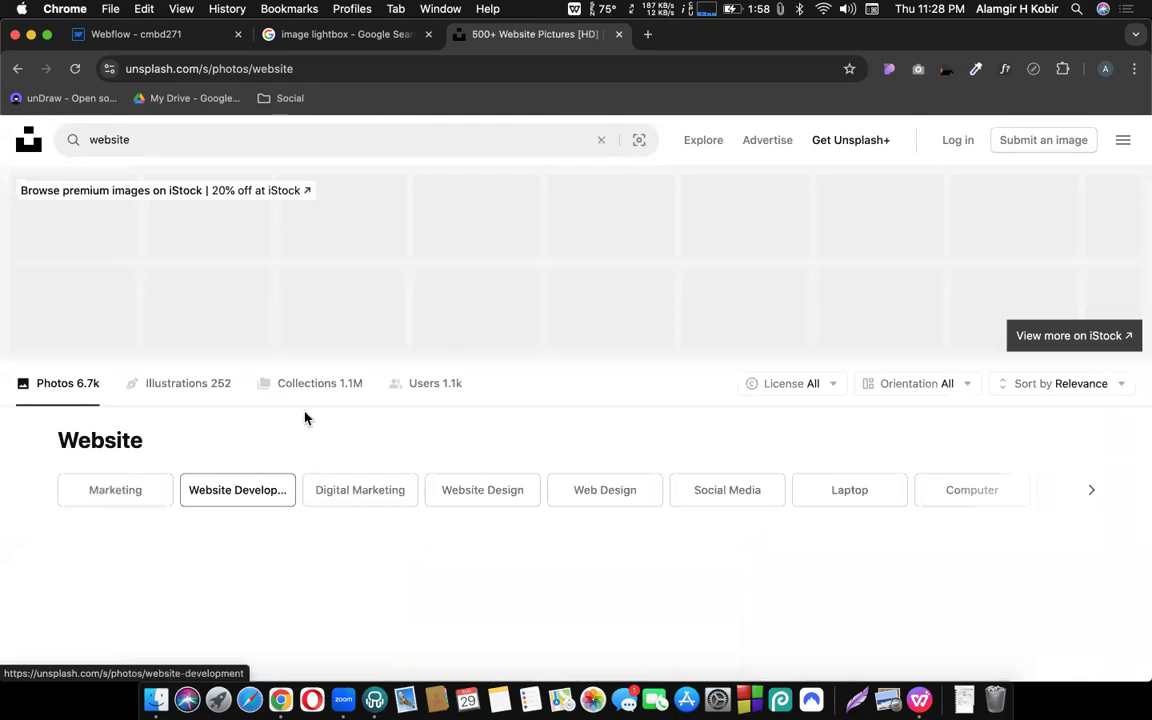
# Find the "PASSION LED US HERE" pavement photo in the website results, open it and download it for free
pyautogui.scroll(-5, 391, 422)
pyautogui.scroll(-2, 650, 504)
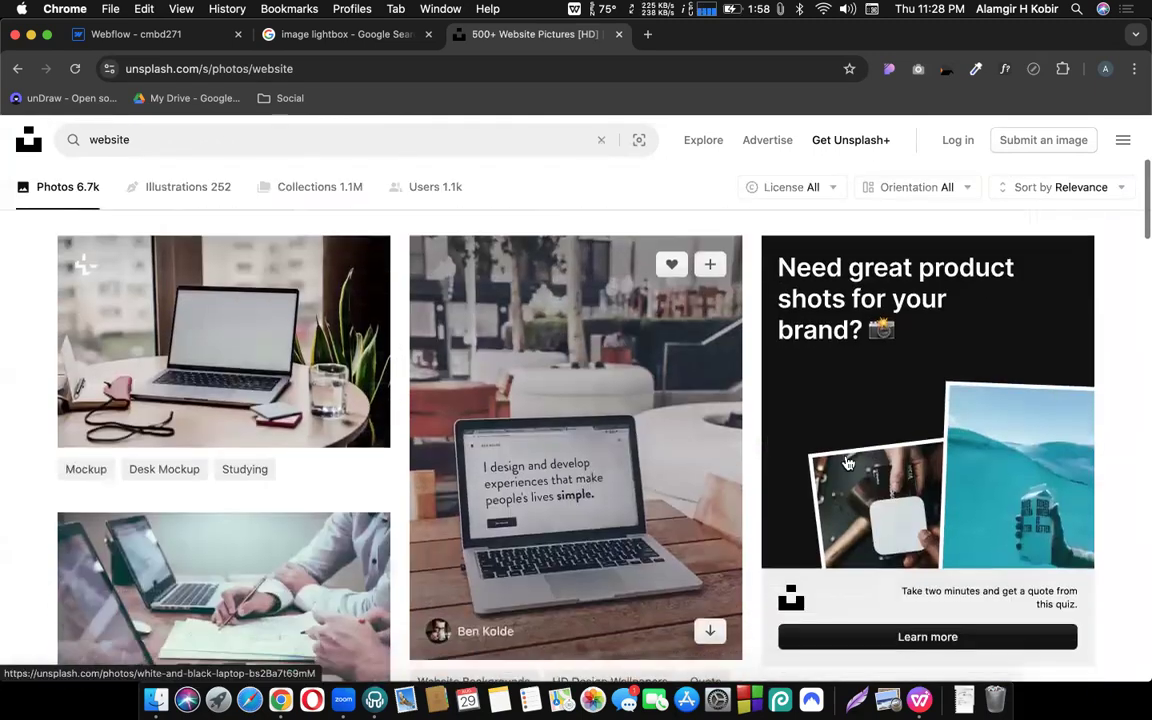
pyautogui.scroll(-3, 470, 557)
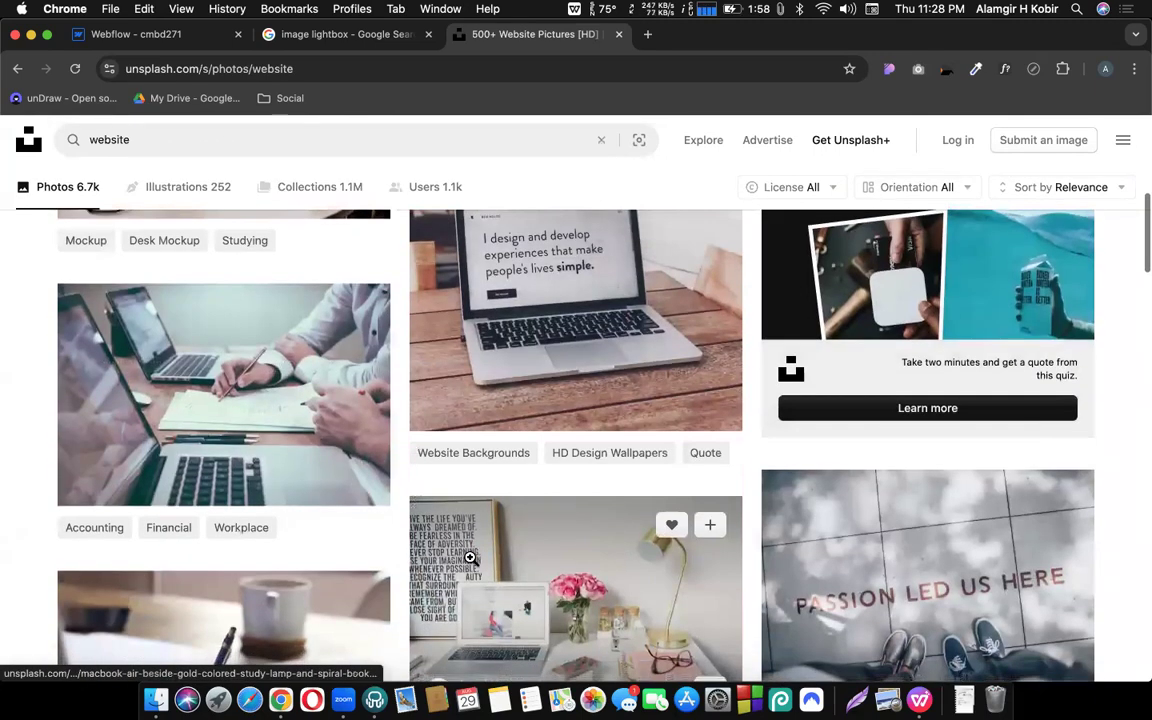
pyautogui.scroll(-2, 470, 557)
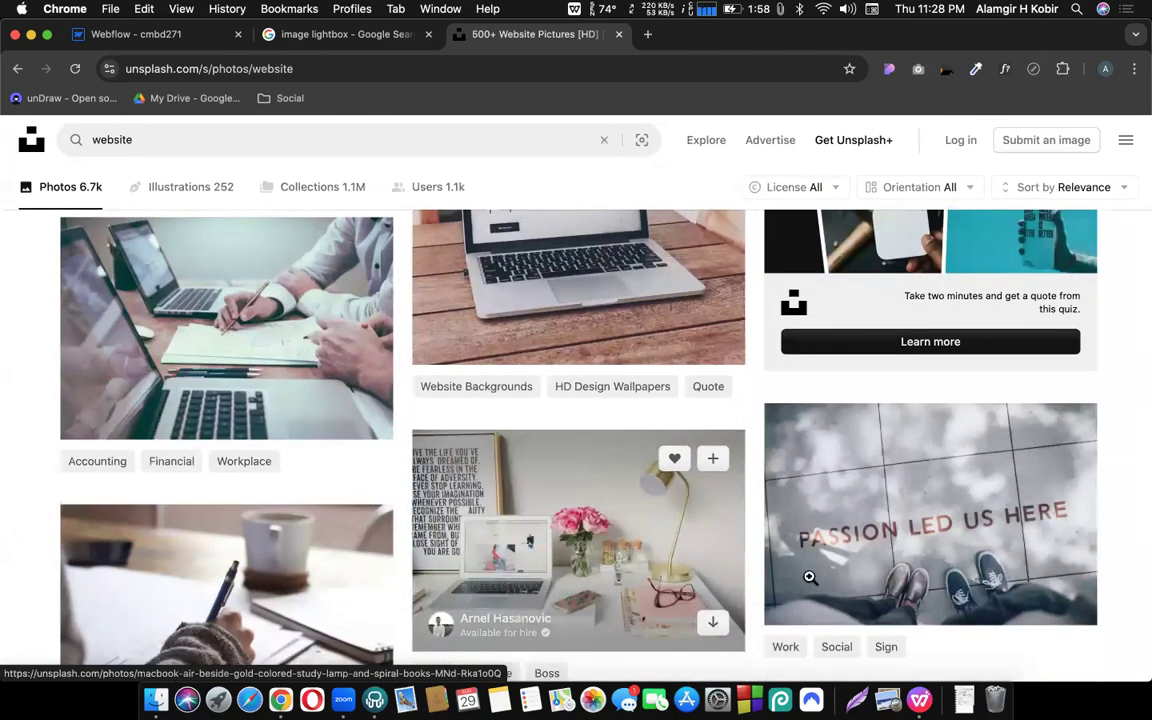
pyautogui.click(938, 527)
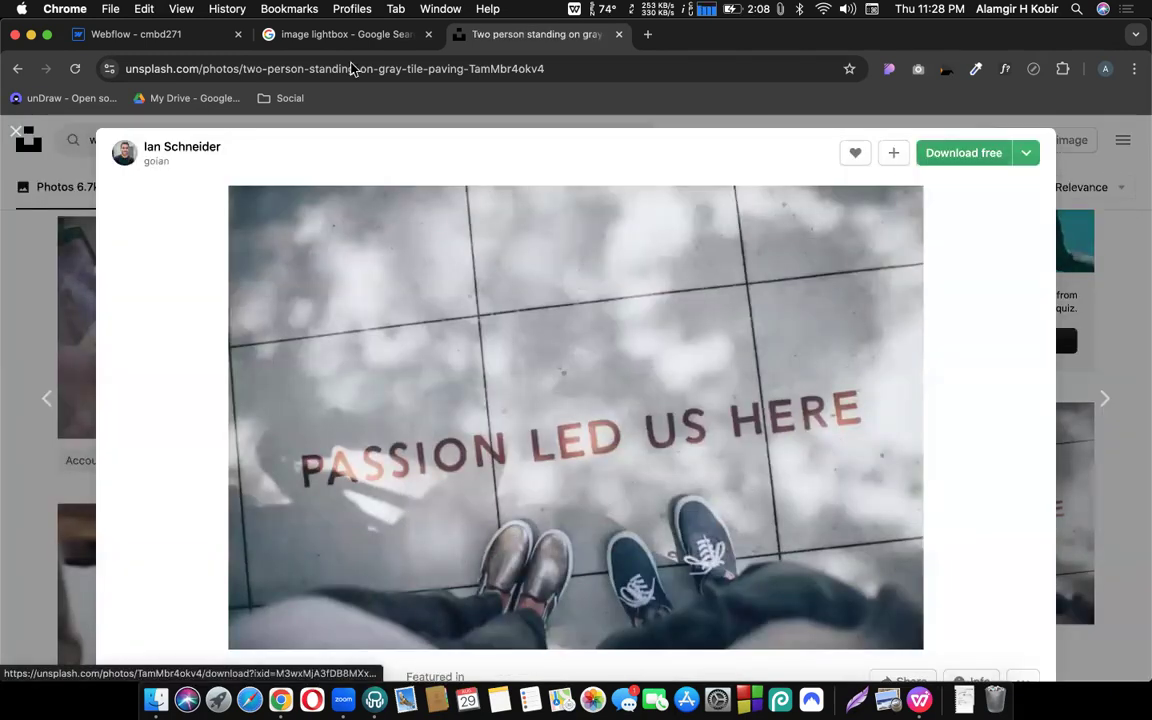
# Switch back to the Webflow project and check the photo's download
pyautogui.click(188, 36)
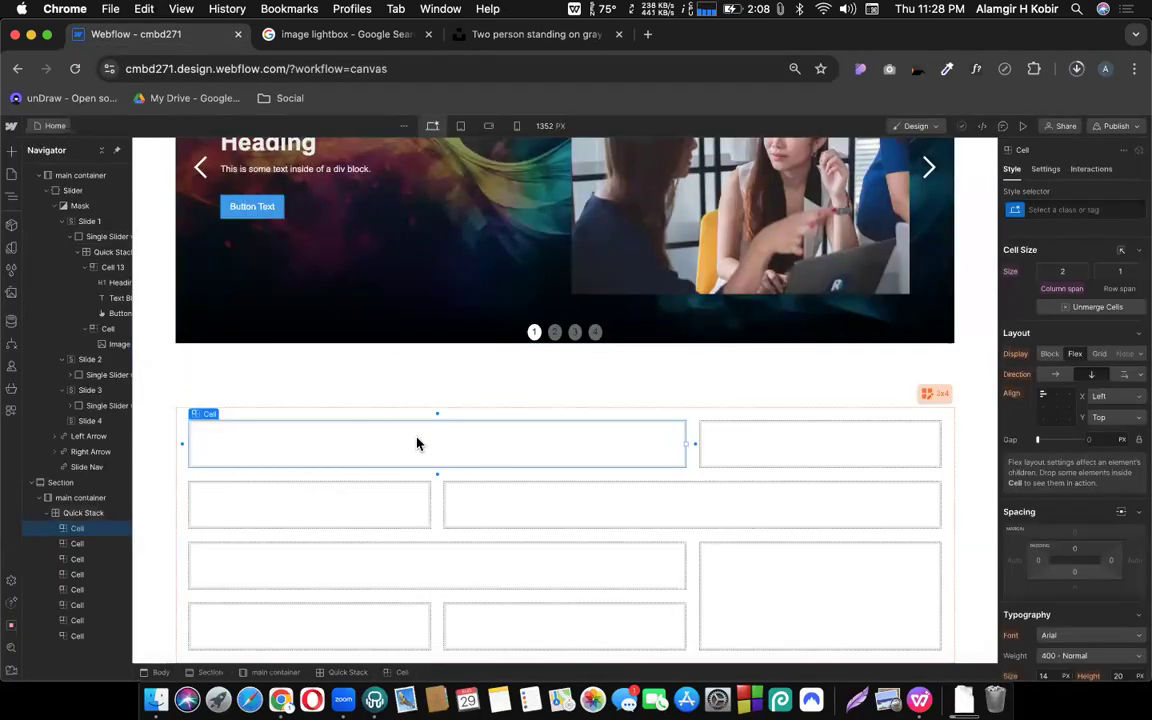
pyautogui.click(1077, 68)
pyautogui.click(1077, 68)
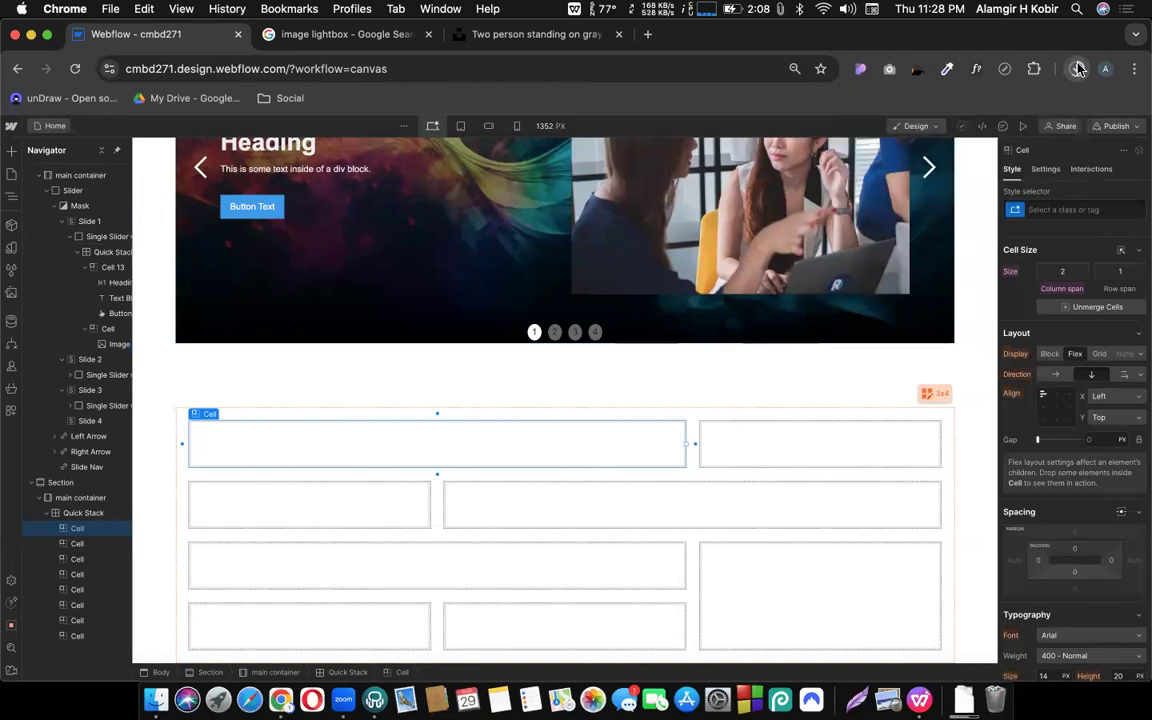
pyautogui.click(1077, 68)
# Go back to the Unsplash photo, download its Medium (1920 x 1281) version and check the recent downloads
pyautogui.click(588, 33)
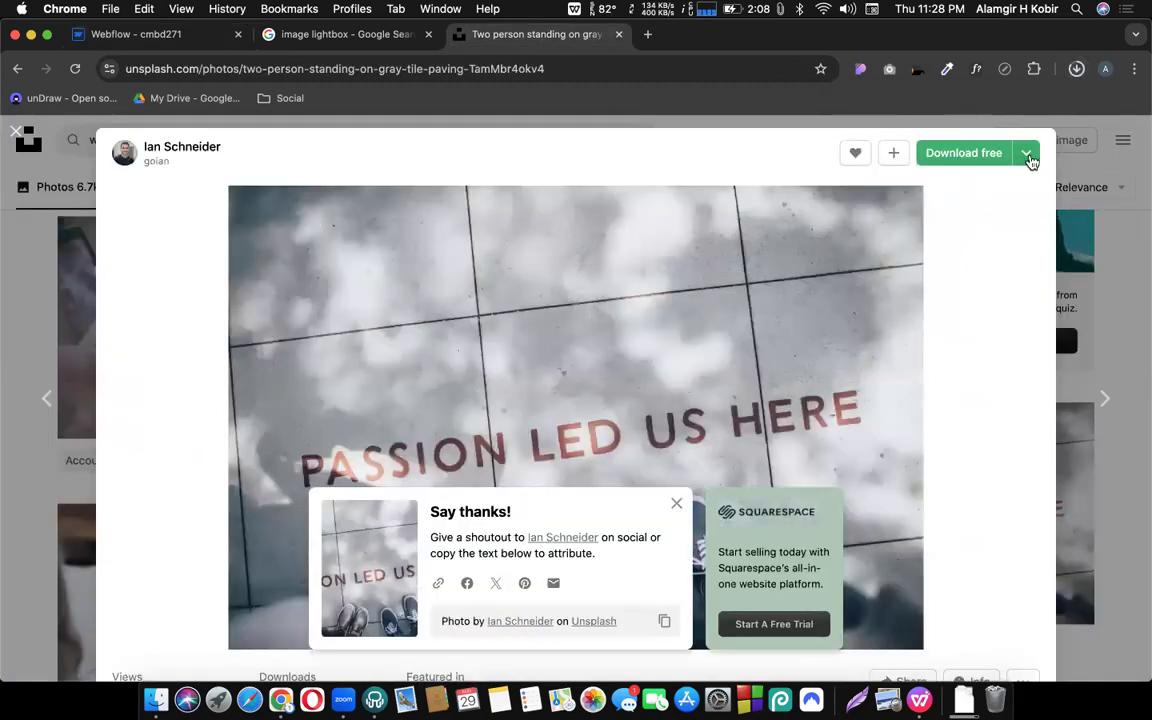
pyautogui.click(1029, 158)
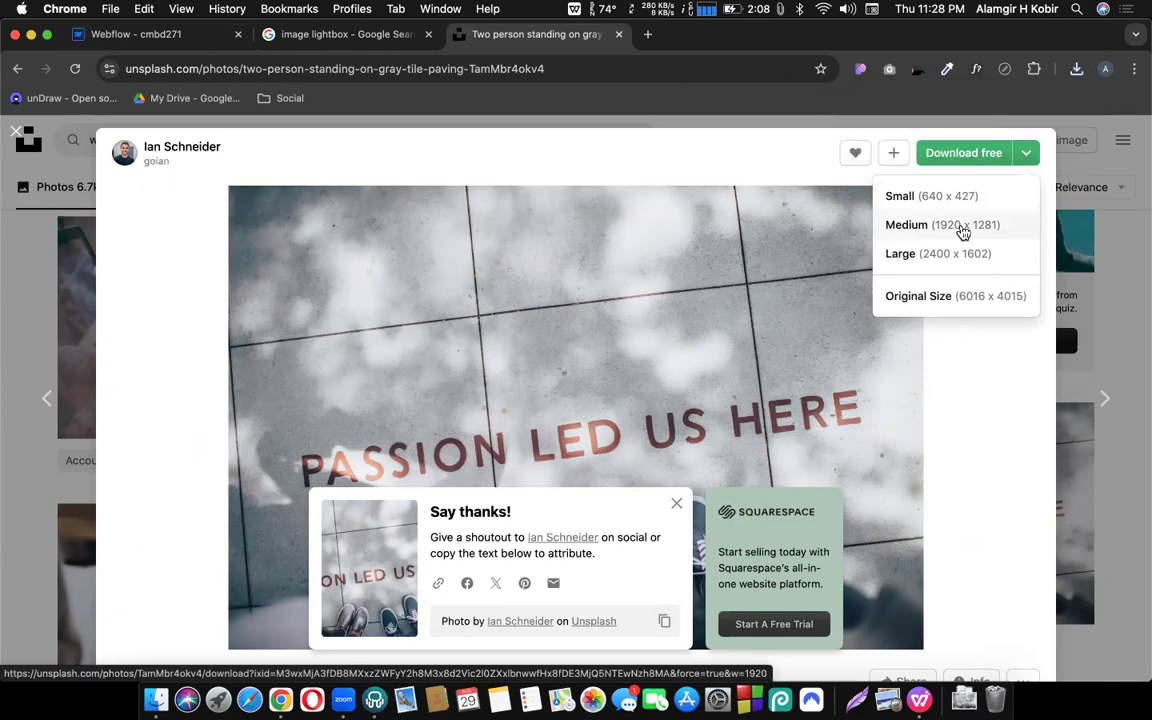
pyautogui.click(1076, 70)
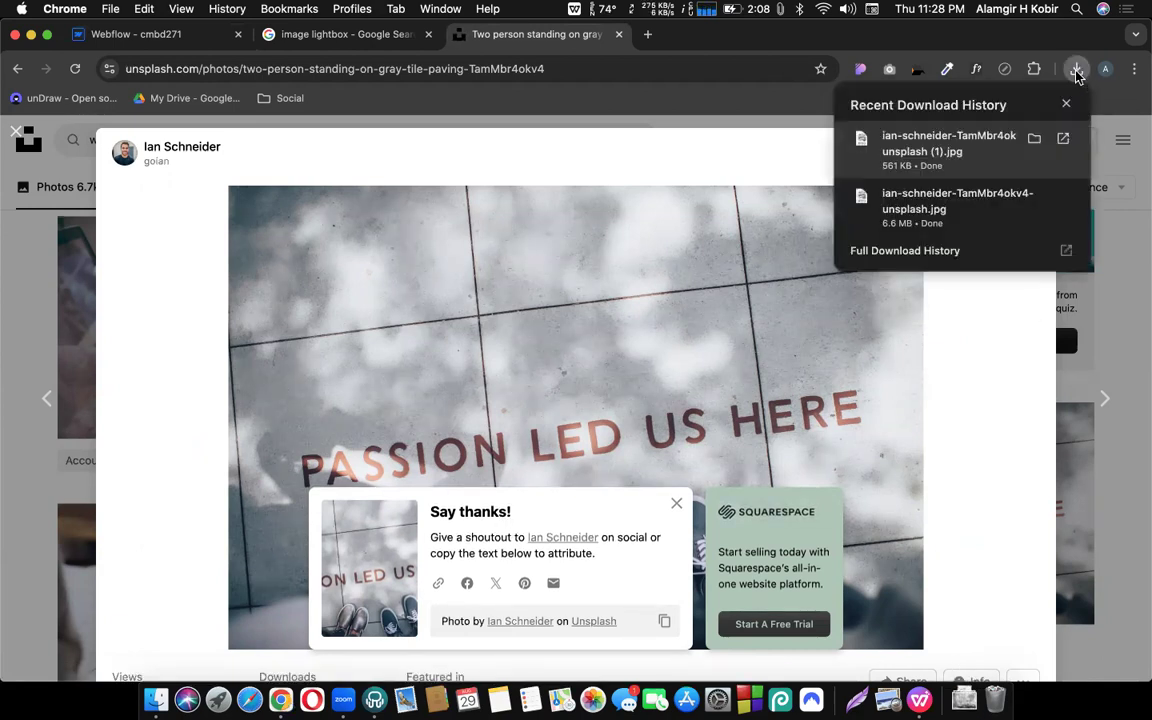
# Switch to the Webflow project and place the downloaded 561 KB pavement photo in the Quick Stack's first wide cell
pyautogui.click(188, 40)
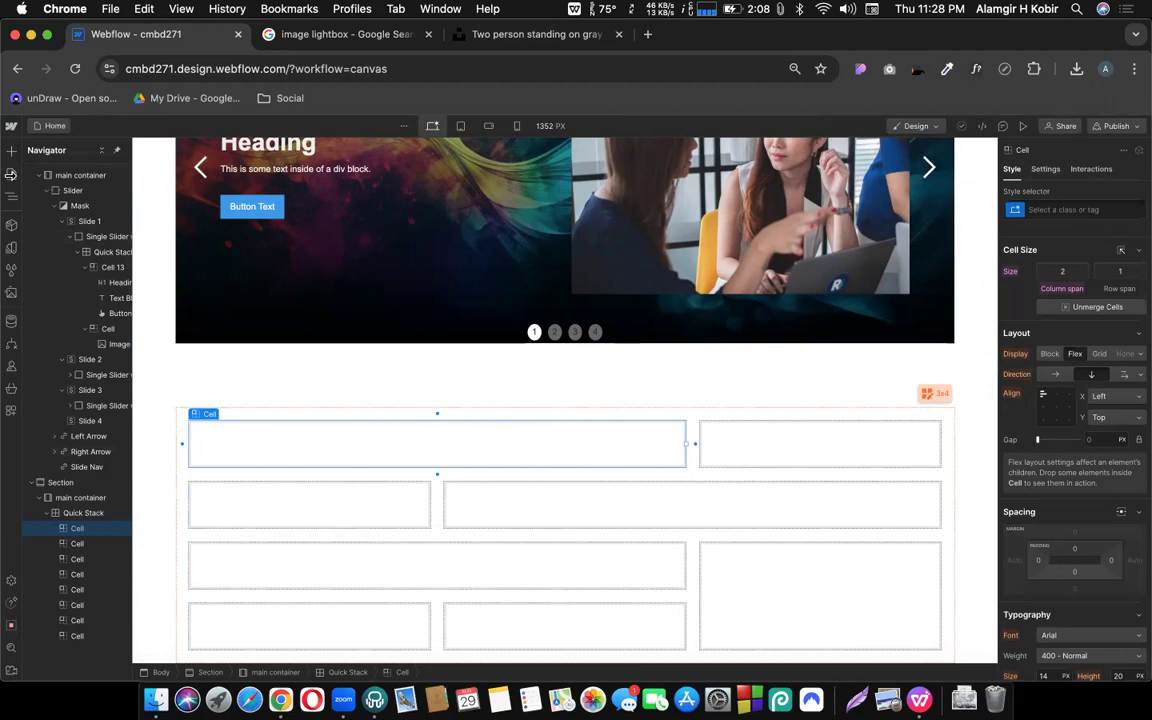
pyautogui.click(1077, 70)
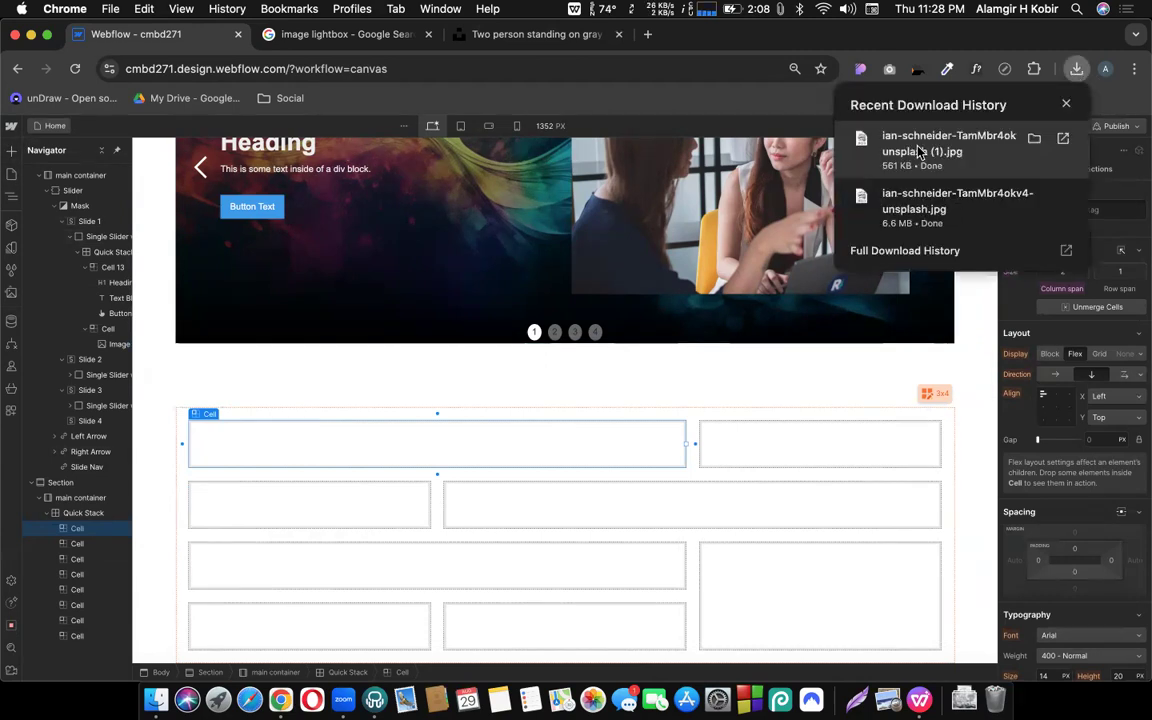
pyautogui.moveTo(401, 447); pyautogui.dragTo(404, 445)
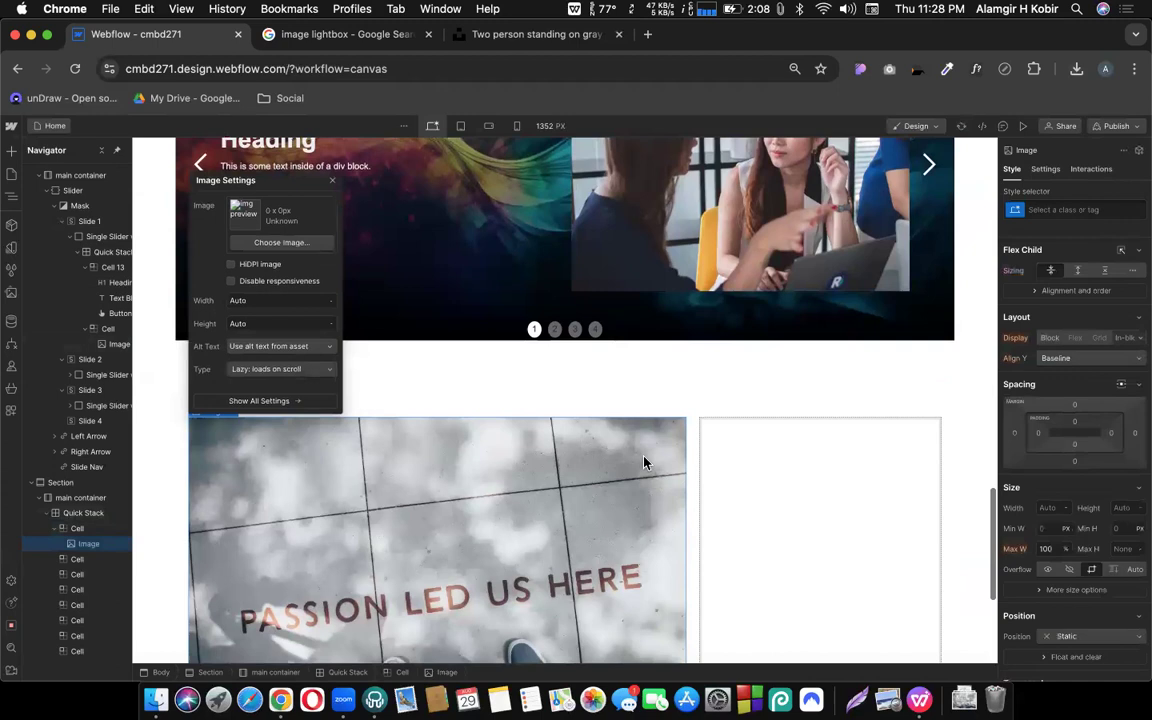
pyautogui.scroll(-5, 625, 455)
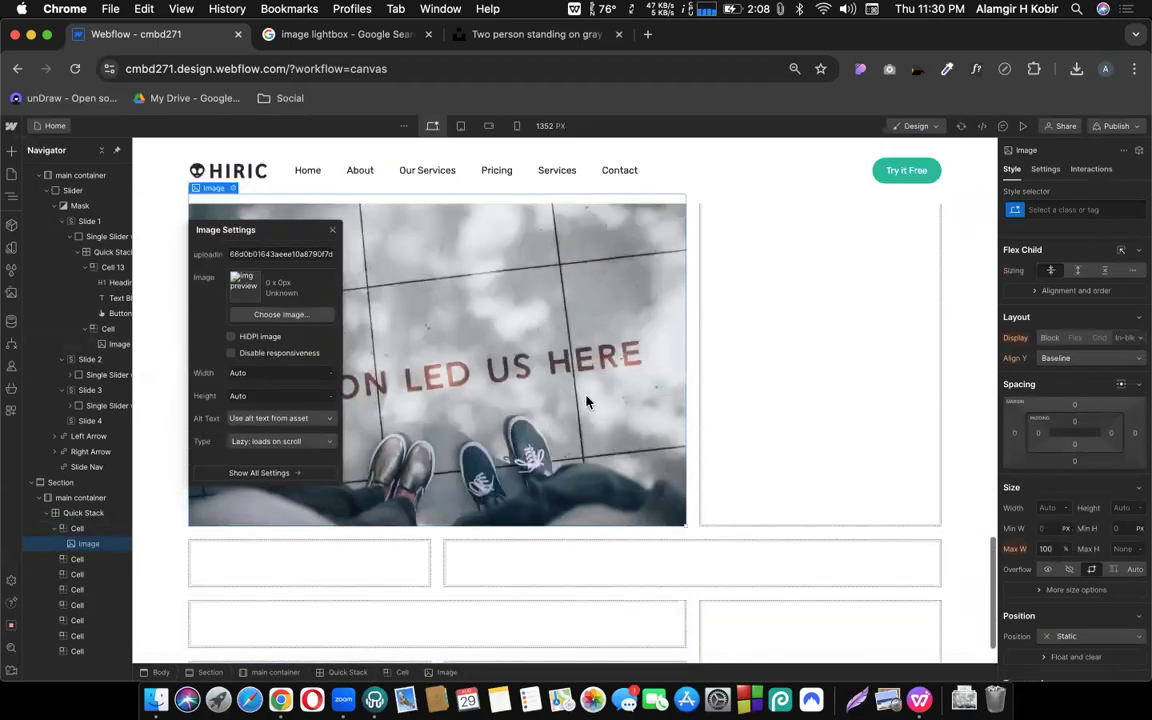
pyautogui.scroll(1, 548, 411)
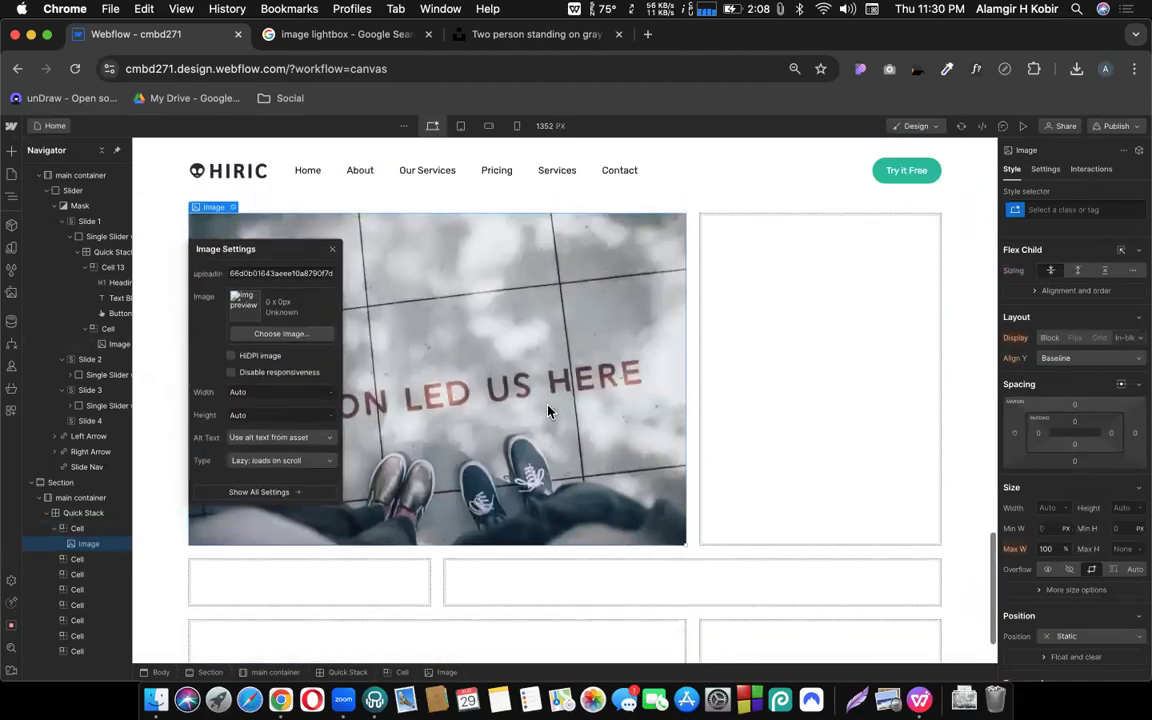
pyautogui.scroll(3, 548, 411)
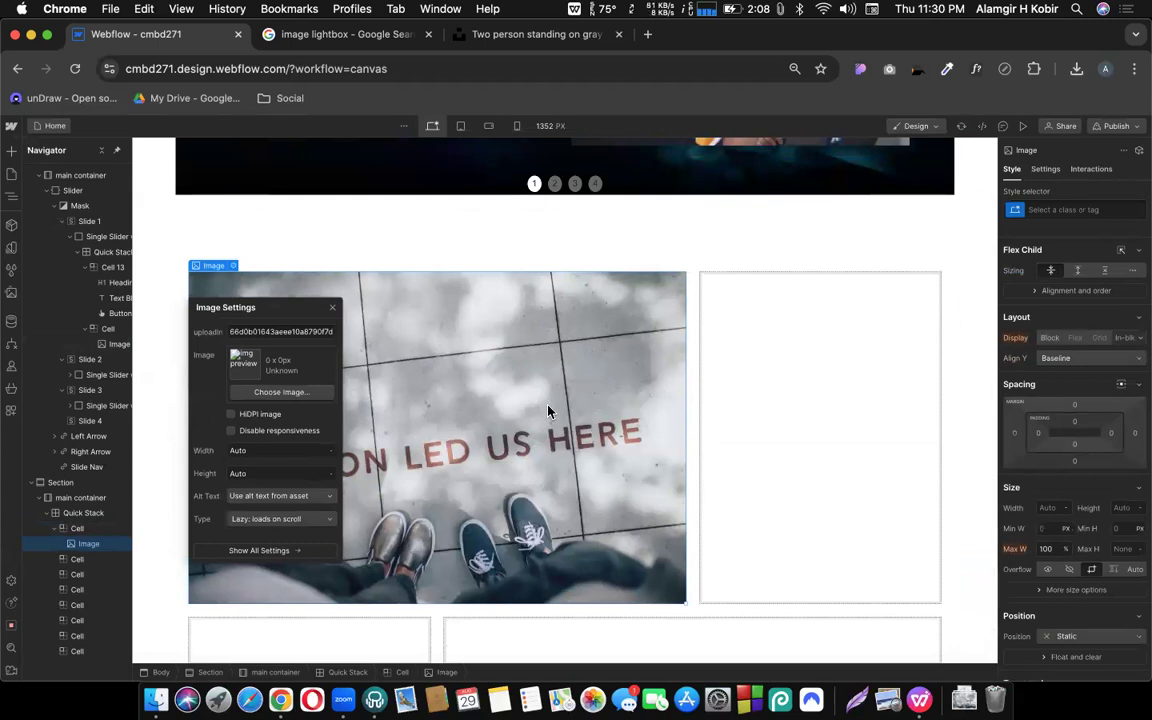
# Delete the plain image from the first wide cell and insert a Lightbox element there instead
pyautogui.press('Delete')
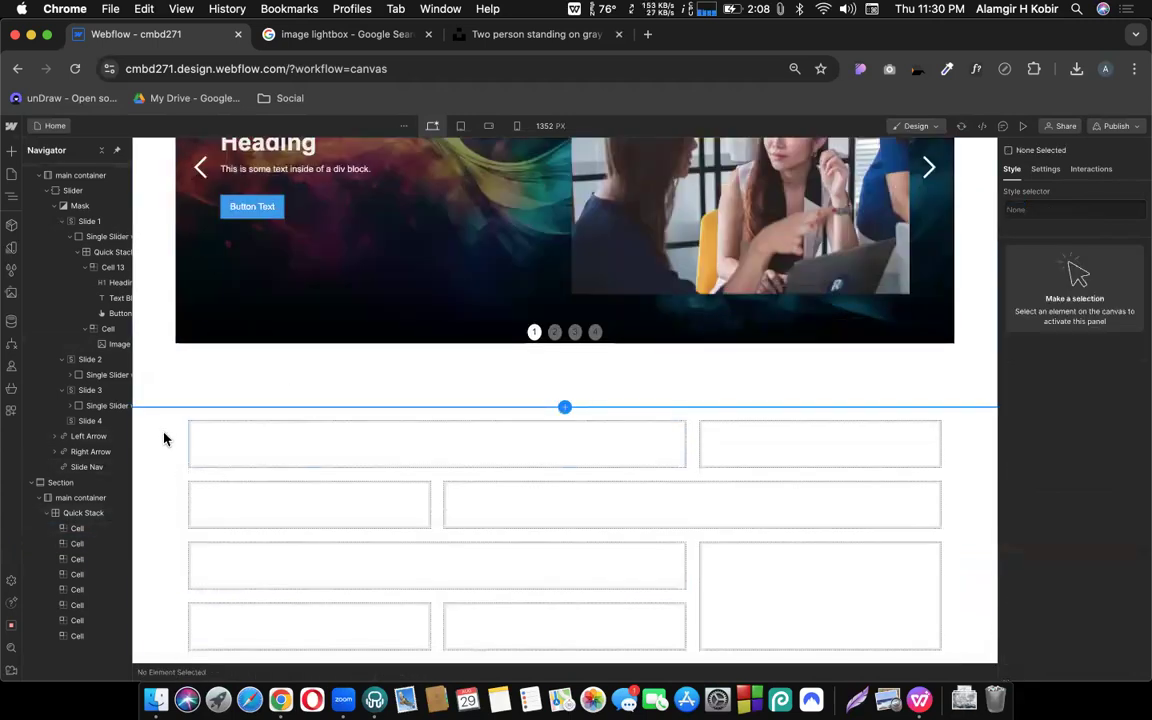
pyautogui.click(11, 152)
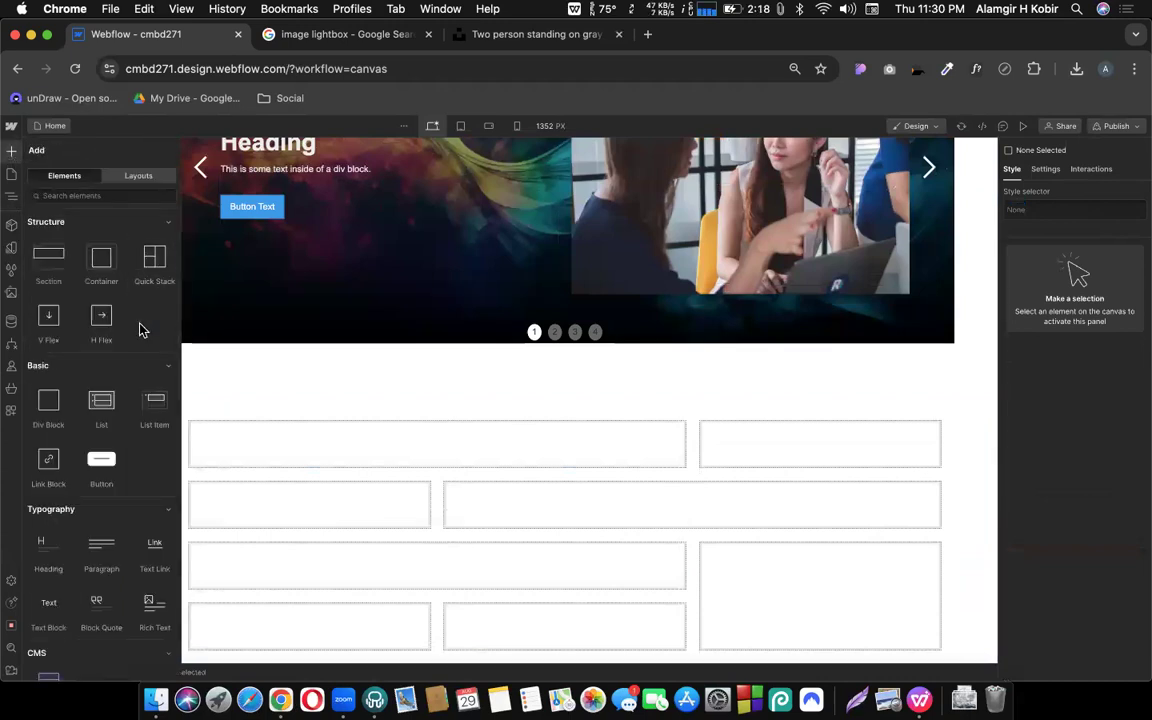
pyautogui.scroll(-10, 140, 328)
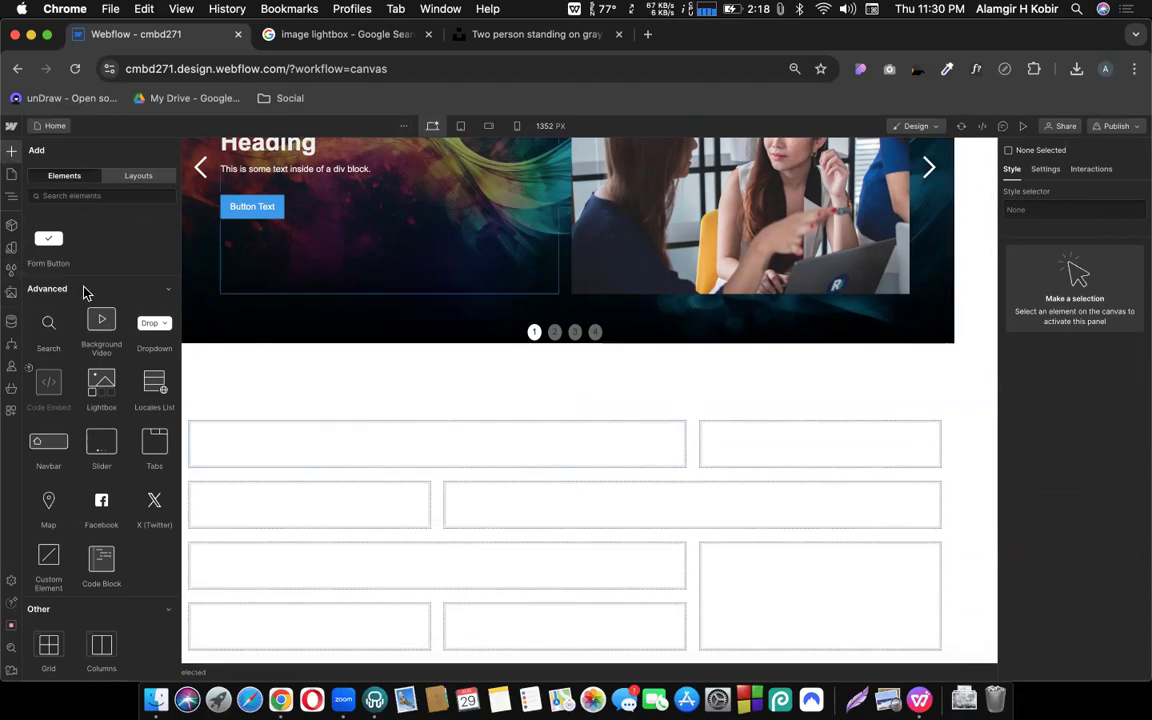
pyautogui.moveTo(139, 385); pyautogui.dragTo(318, 445)
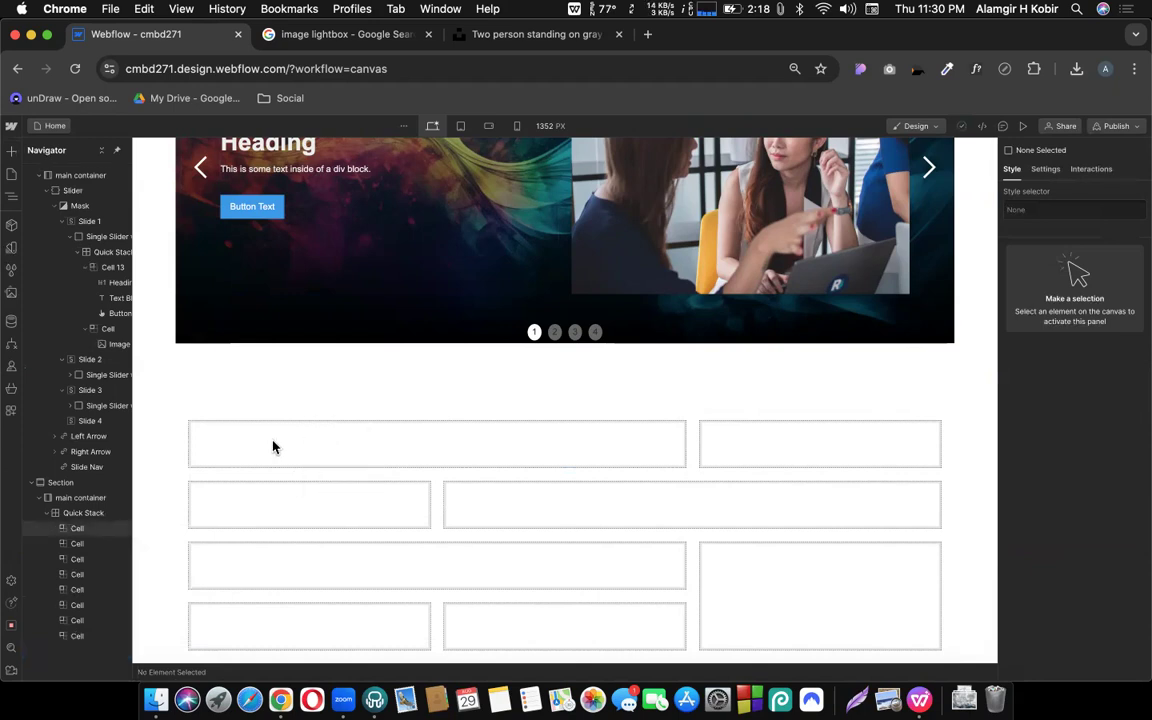
pyautogui.click(273, 447)
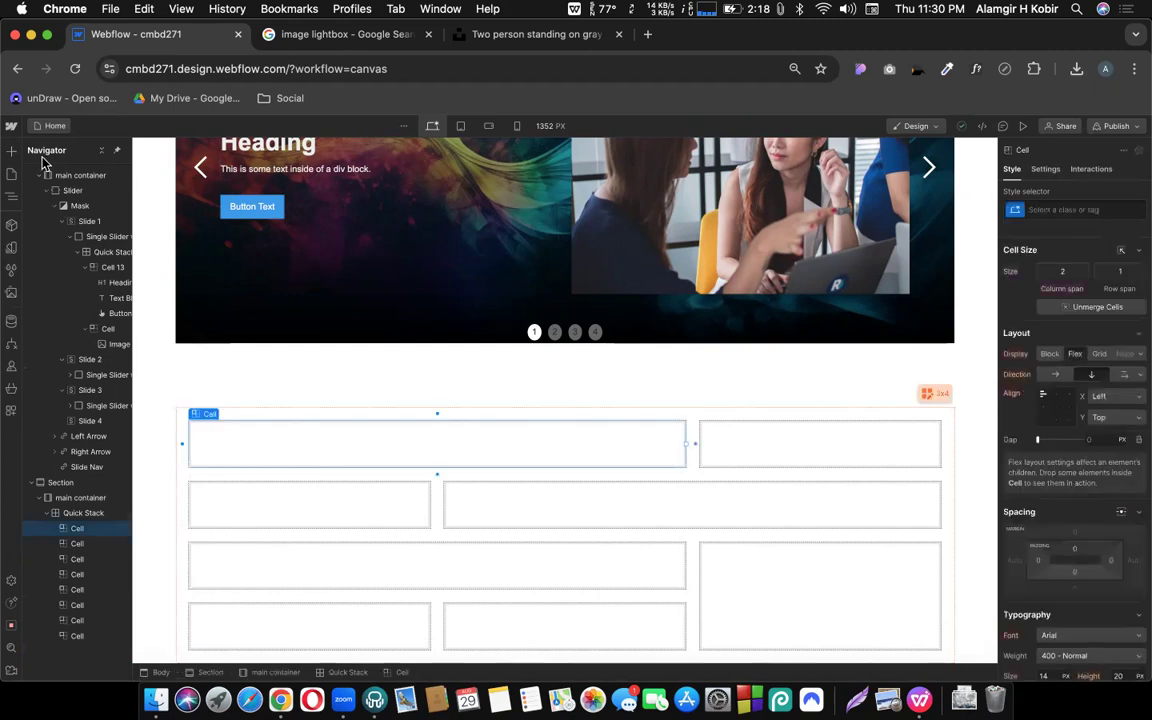
pyautogui.click(11, 149)
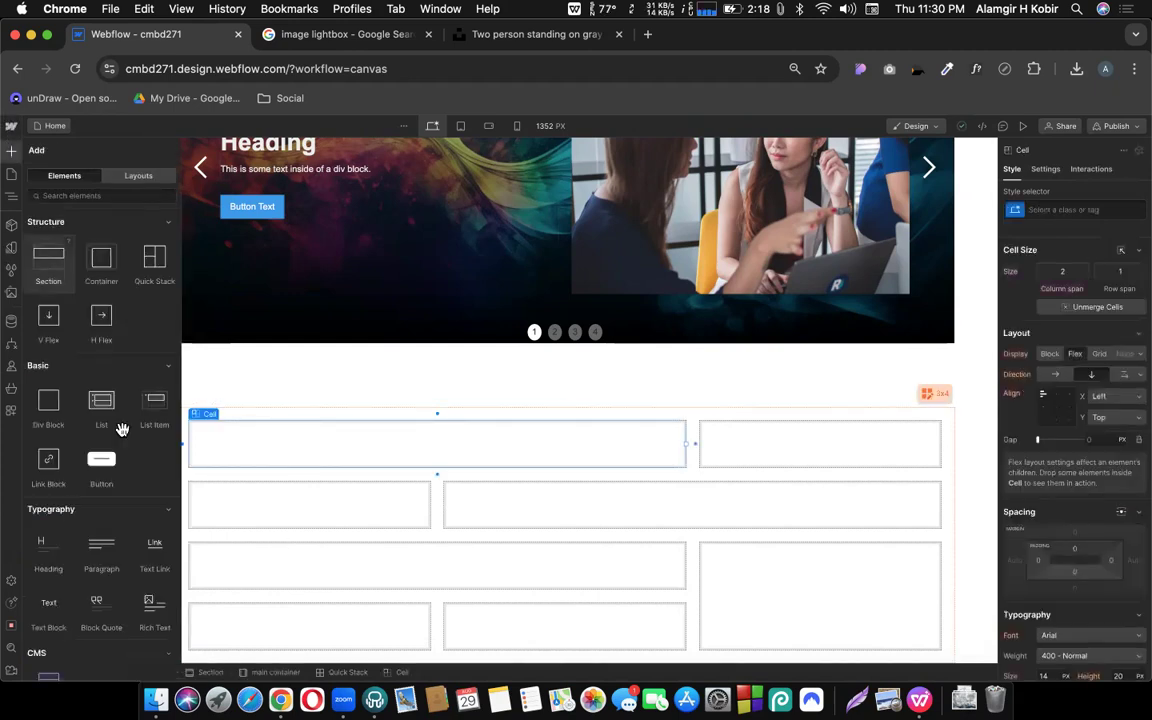
pyautogui.scroll(-5, 128, 510)
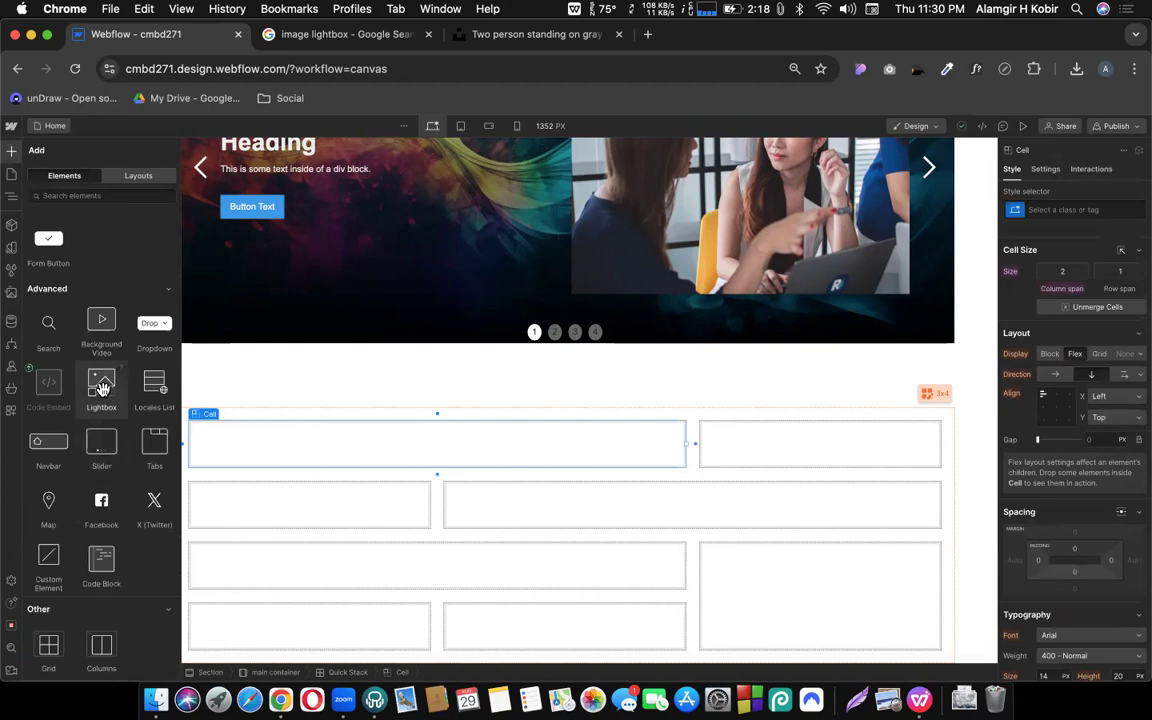
pyautogui.moveTo(98, 384); pyautogui.dragTo(252, 432)
pyautogui.click(388, 390)
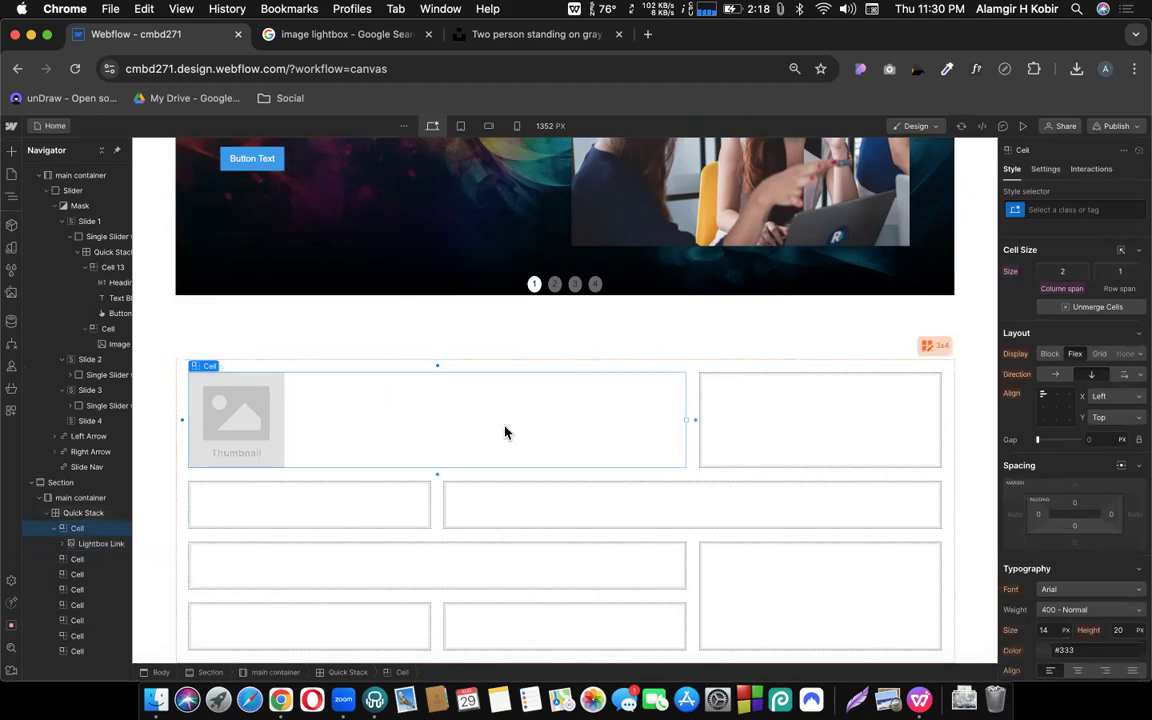
# Set the first lightbox's thumbnail to the uploaded 1920 x 1282 px "PASSION LED US HERE" photo from the assets
pyautogui.click(242, 426)
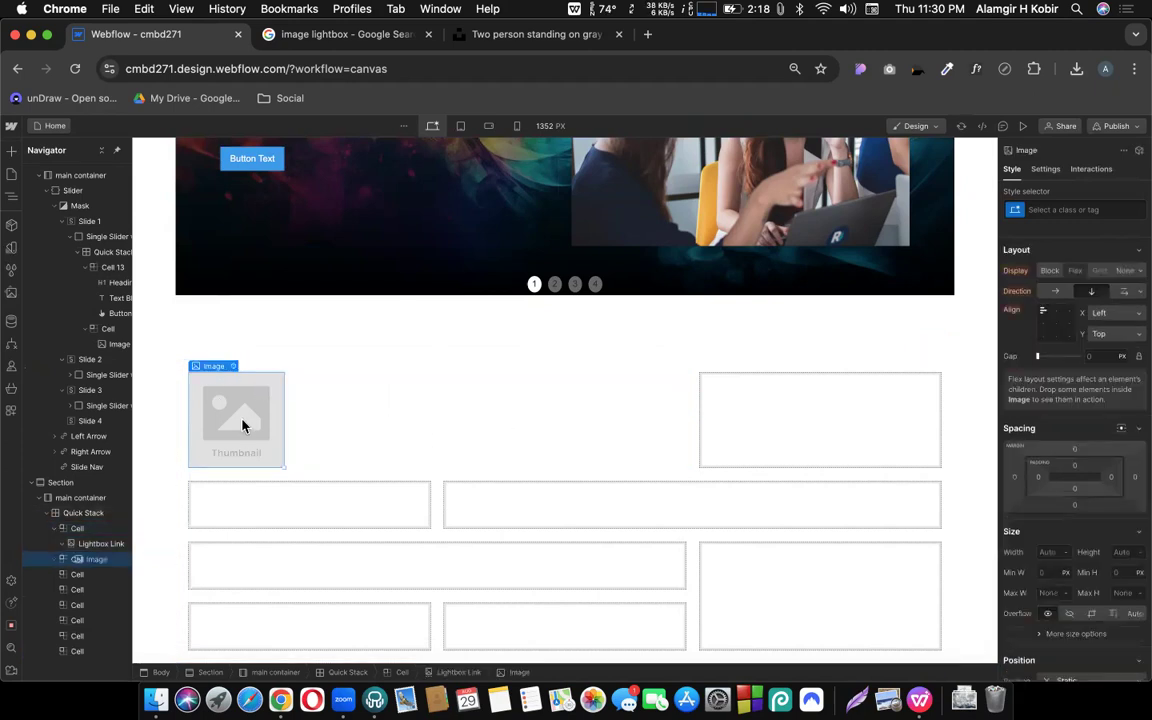
pyautogui.click(233, 366)
pyautogui.click(285, 476)
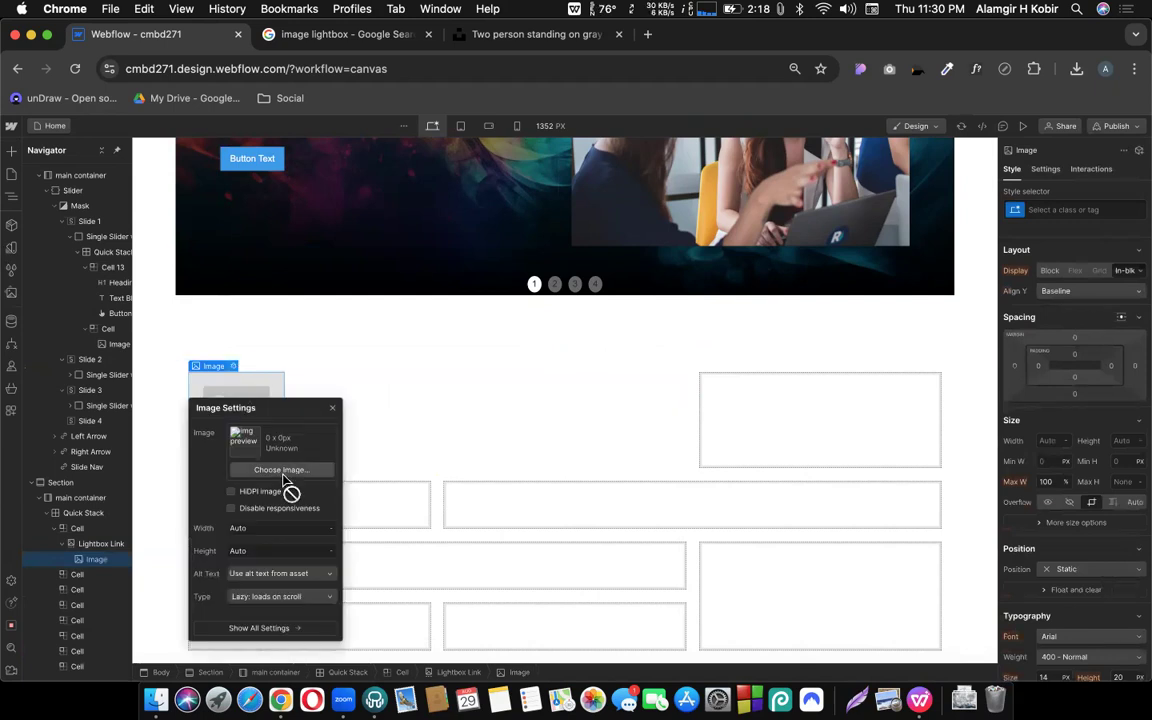
pyautogui.click(98, 387)
pyautogui.click(98, 237)
pyautogui.click(42, 237)
pyautogui.click(42, 237)
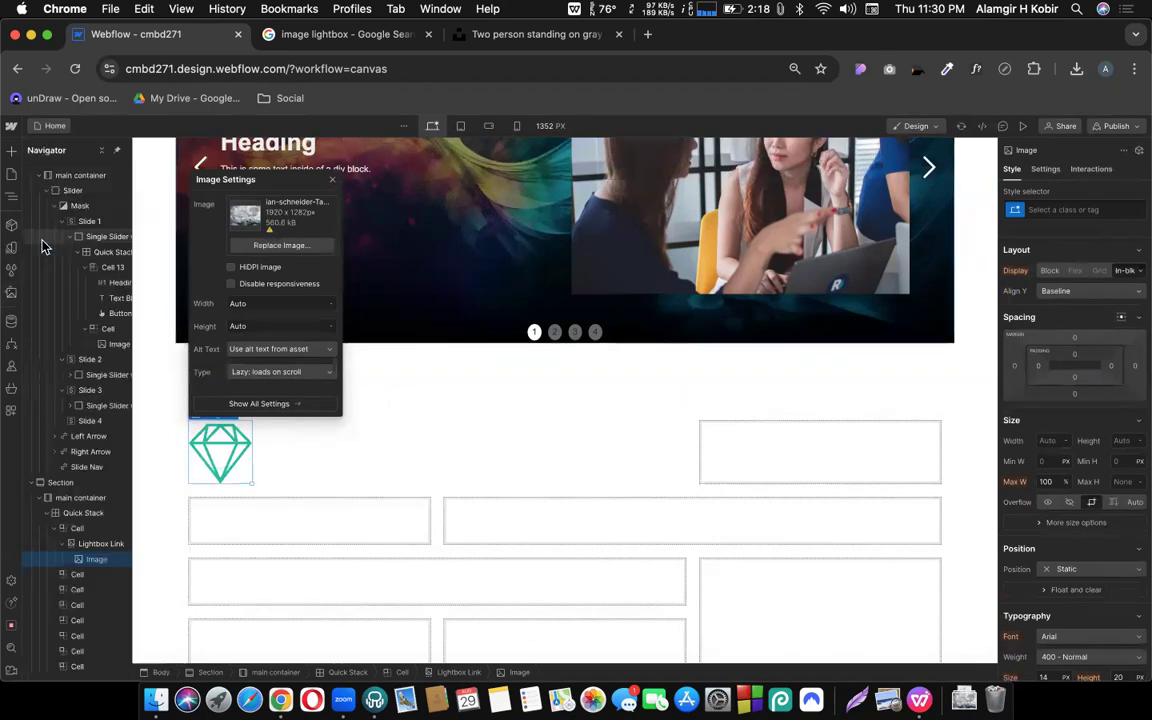
pyautogui.scroll(-5, 657, 444)
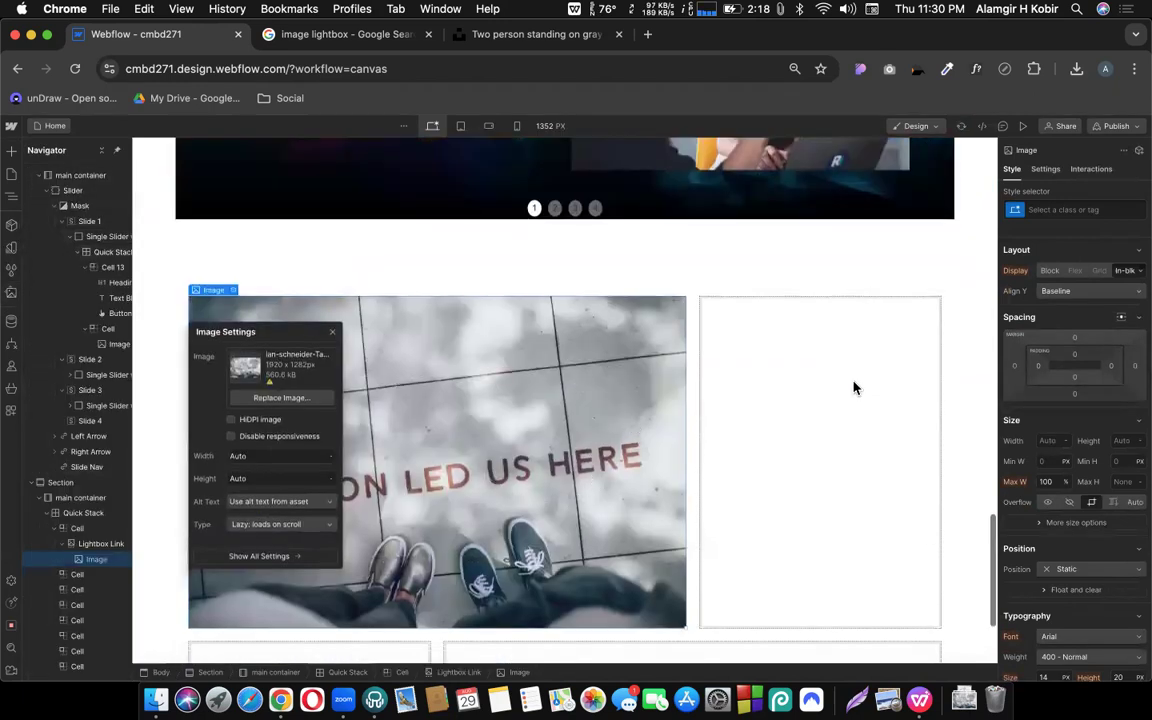
pyautogui.scroll(-1, 856, 386)
# Copy the first cell's Lightbox Link into the narrow cell beside it and both cells of the second row
pyautogui.click(851, 383)
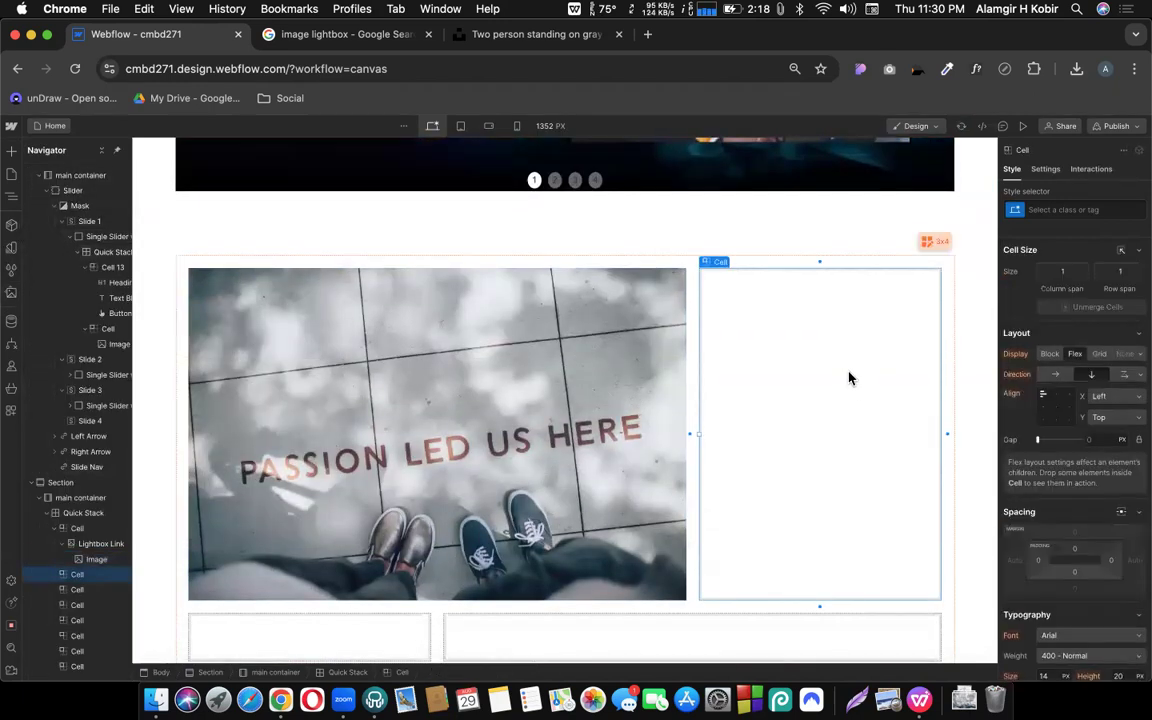
pyautogui.click(613, 396)
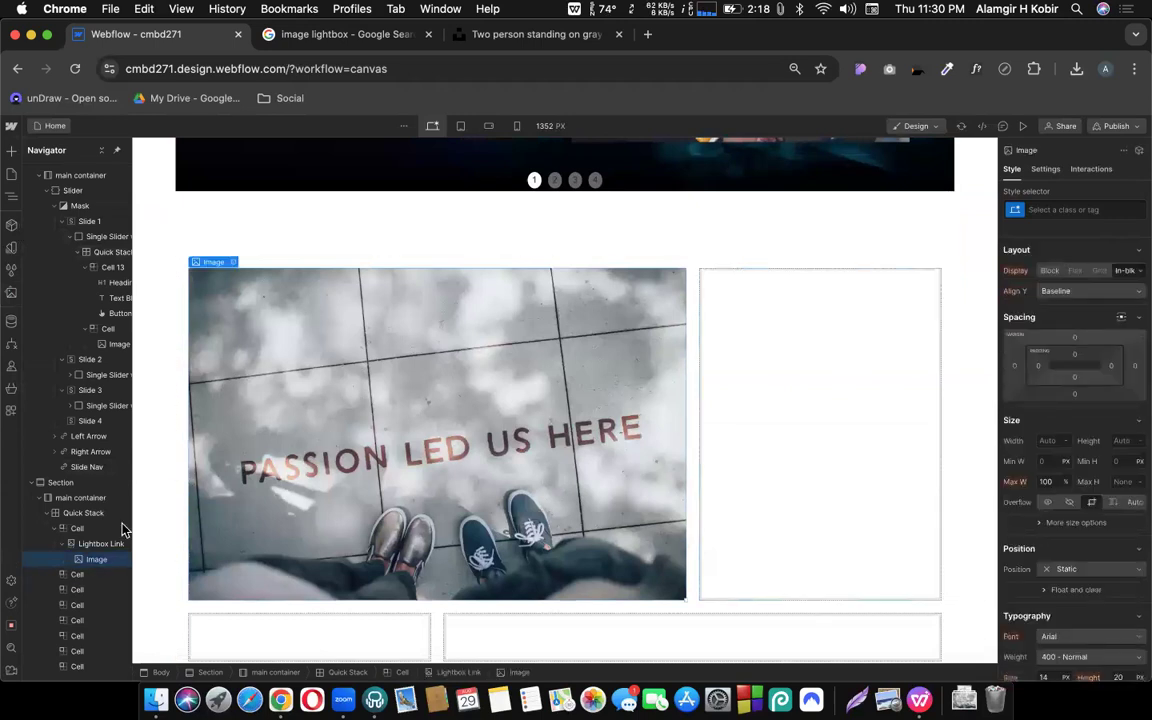
pyautogui.click(93, 546)
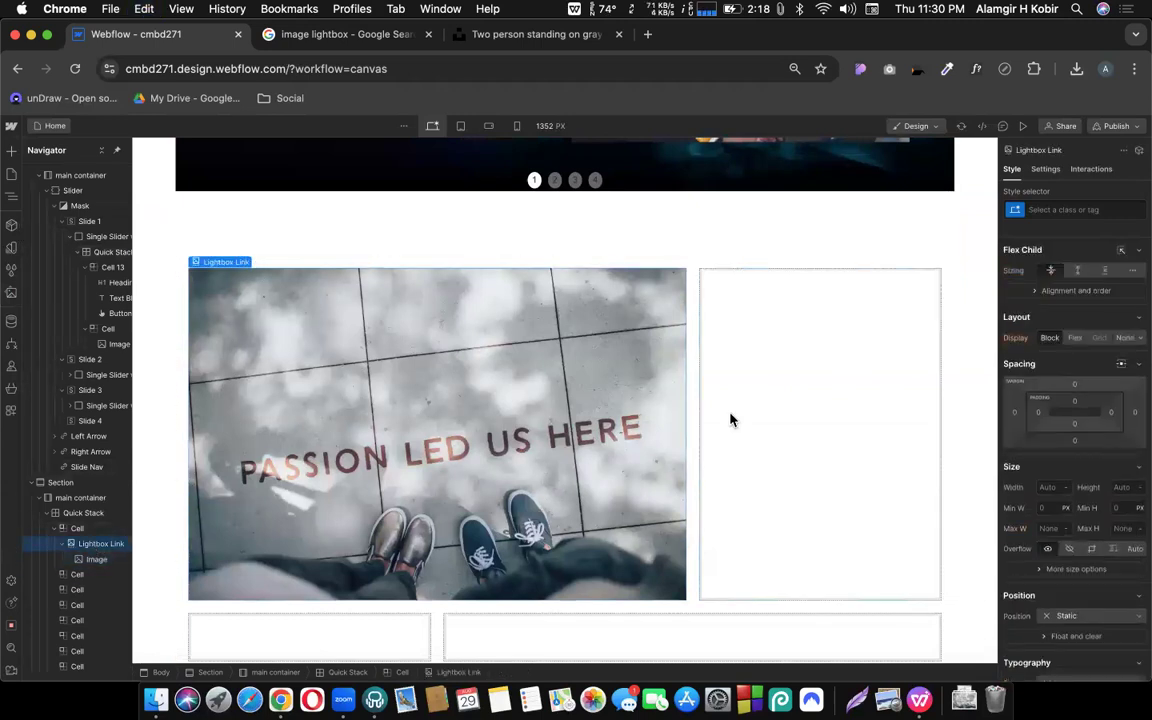
pyautogui.click(775, 427)
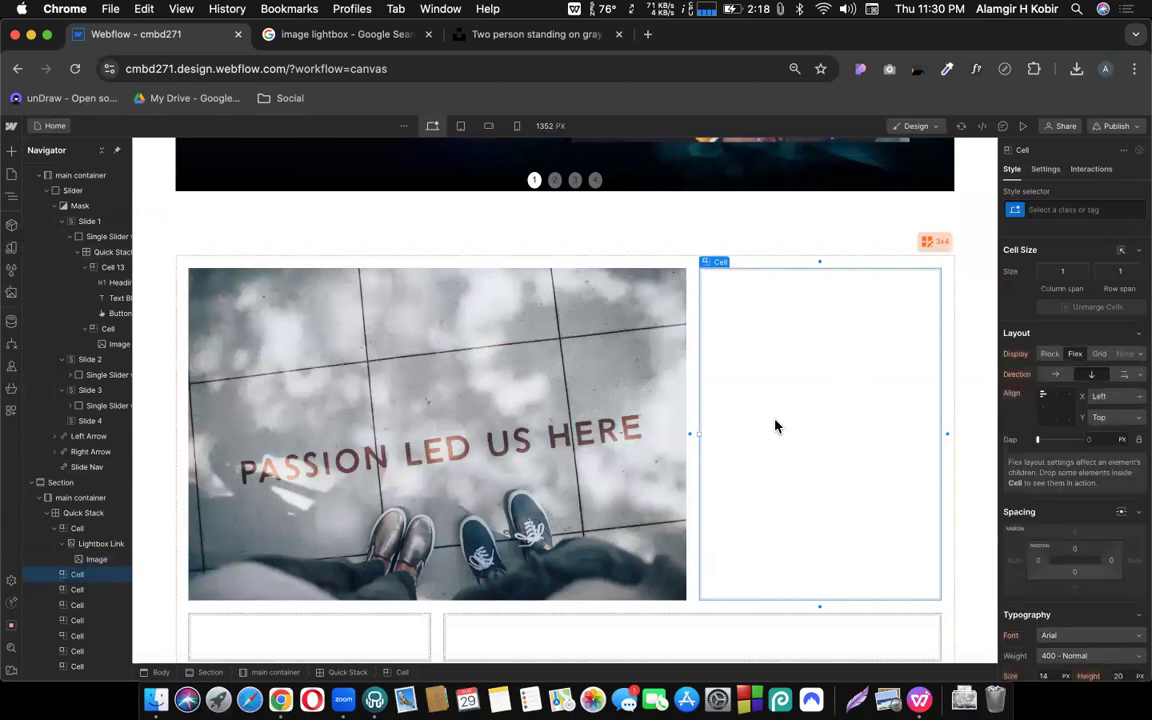
pyautogui.press('super+v')
pyautogui.scroll(-2, 673, 408)
pyautogui.click(330, 526)
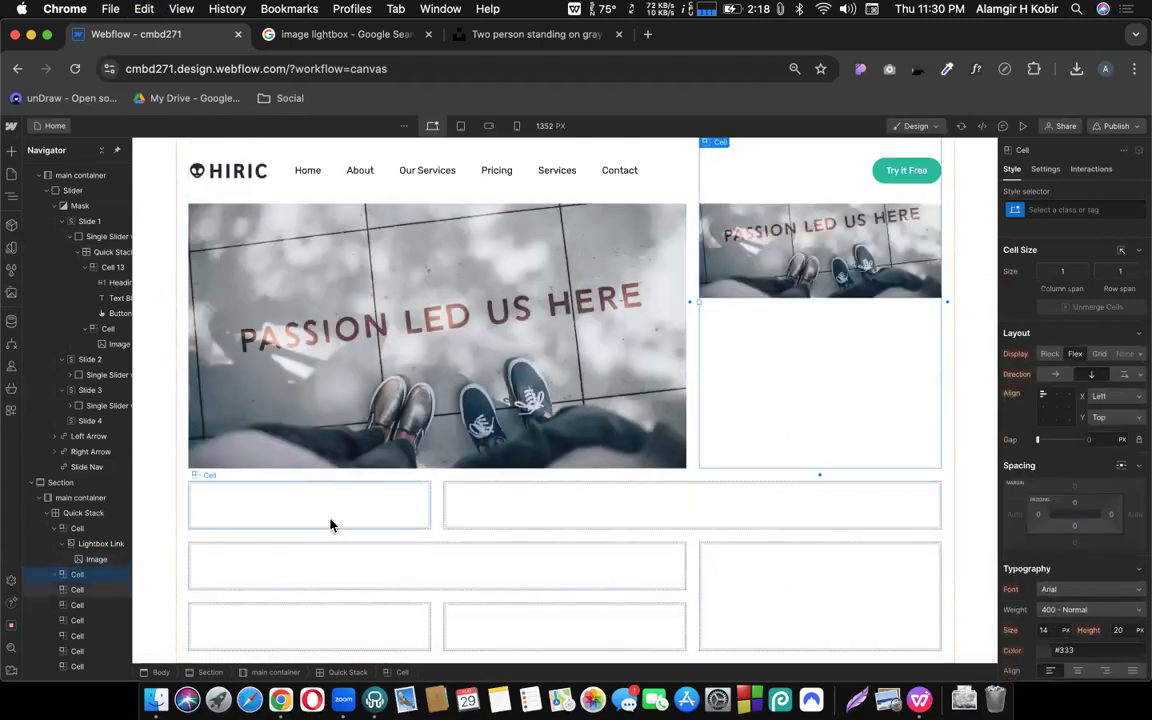
pyautogui.press('super+v')
pyautogui.click(510, 514)
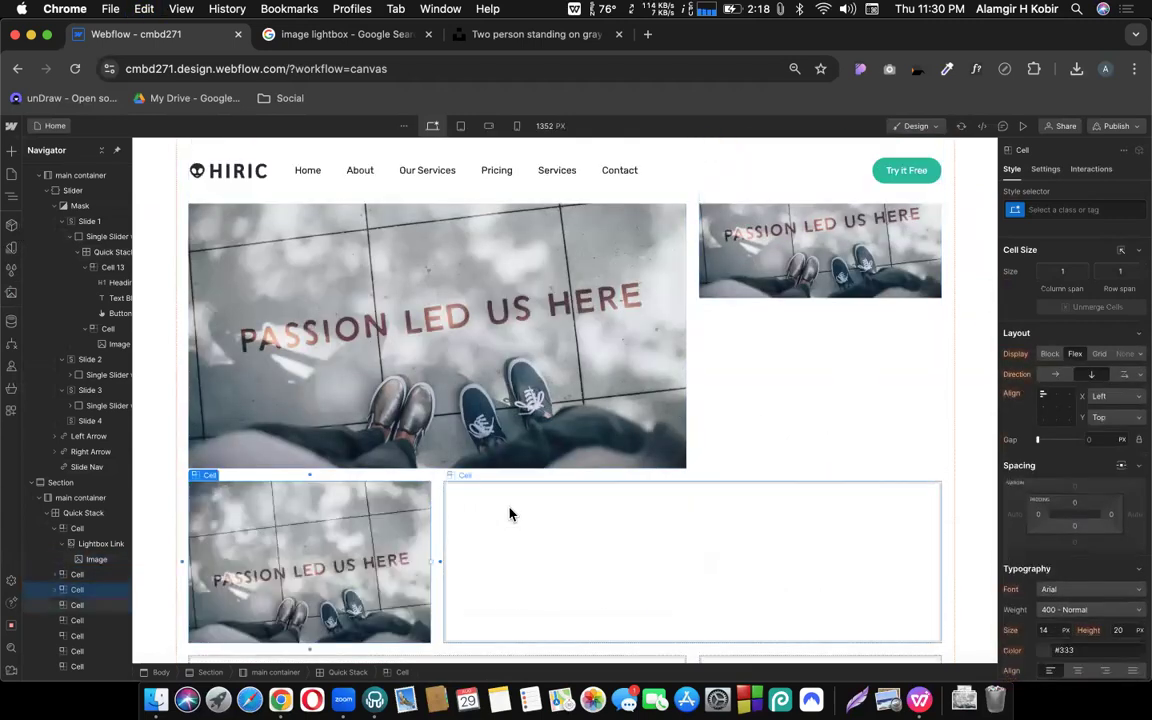
pyautogui.press('super+v')
# Paste the copied Lightbox Link into the third row's wide cell, the tall cell and the two bottom cells
pyautogui.scroll(-5, 509, 514)
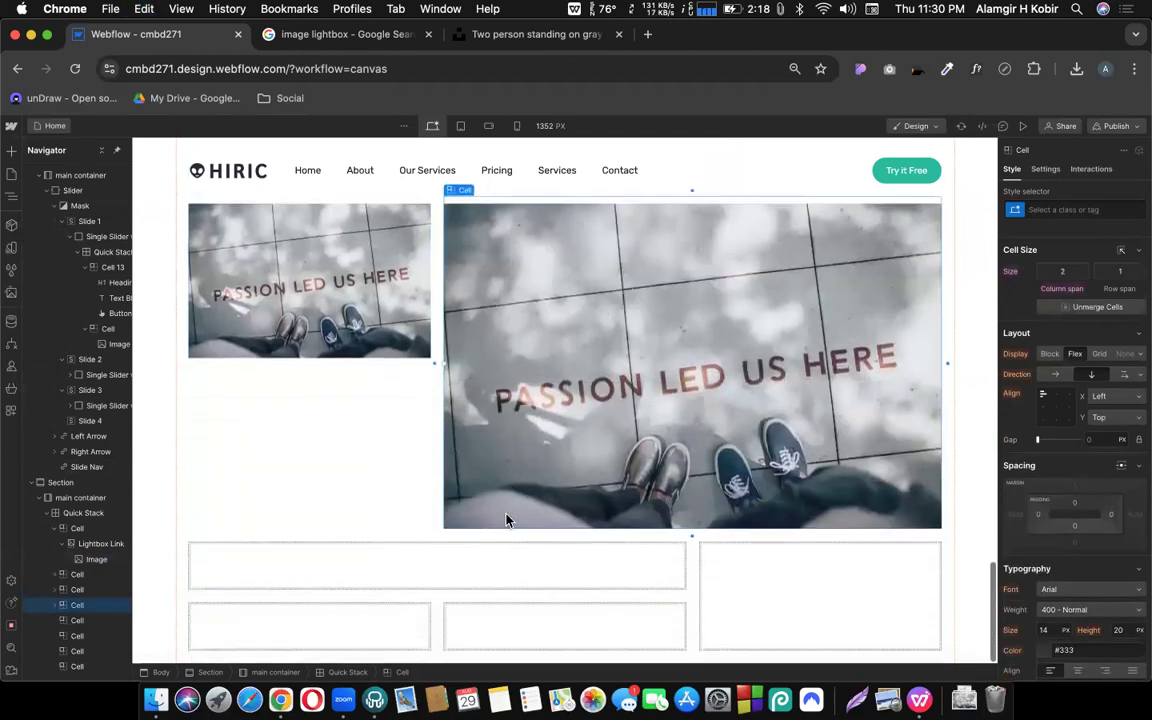
pyautogui.click(458, 578)
pyautogui.press('super+v')
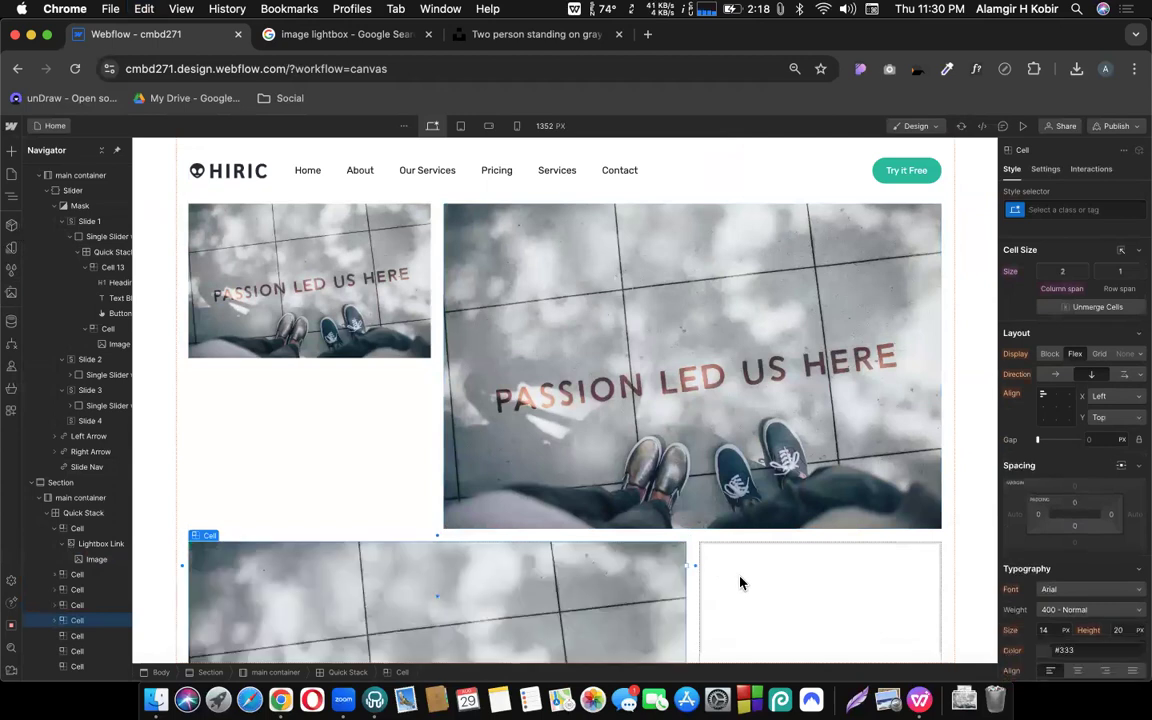
pyautogui.click(740, 581)
pyautogui.press('super+v')
pyautogui.scroll(-5, 740, 581)
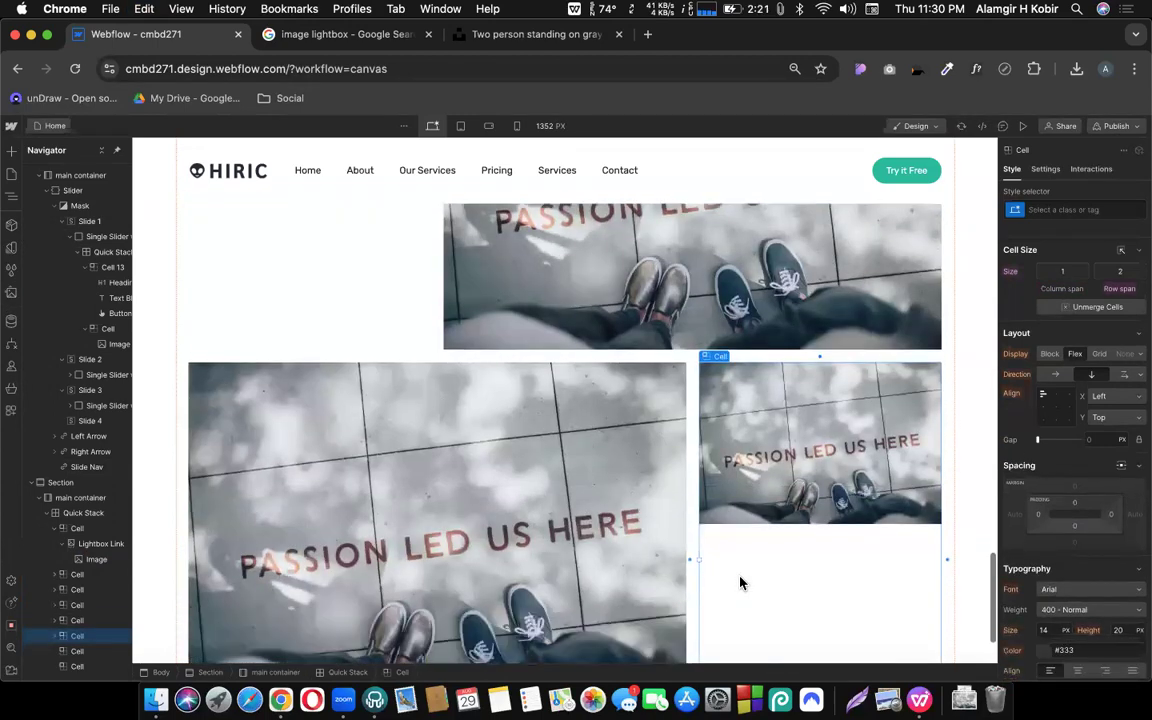
pyautogui.click(337, 612)
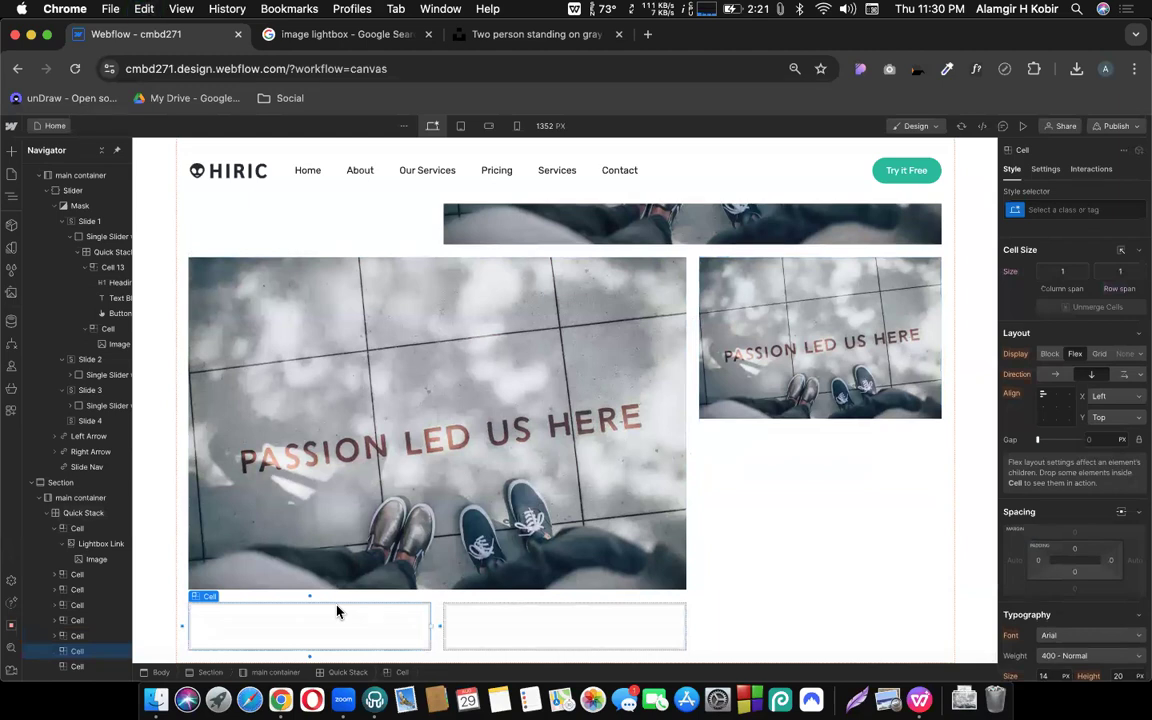
pyautogui.press('super+v')
pyautogui.click(530, 636)
pyautogui.press('super+v')
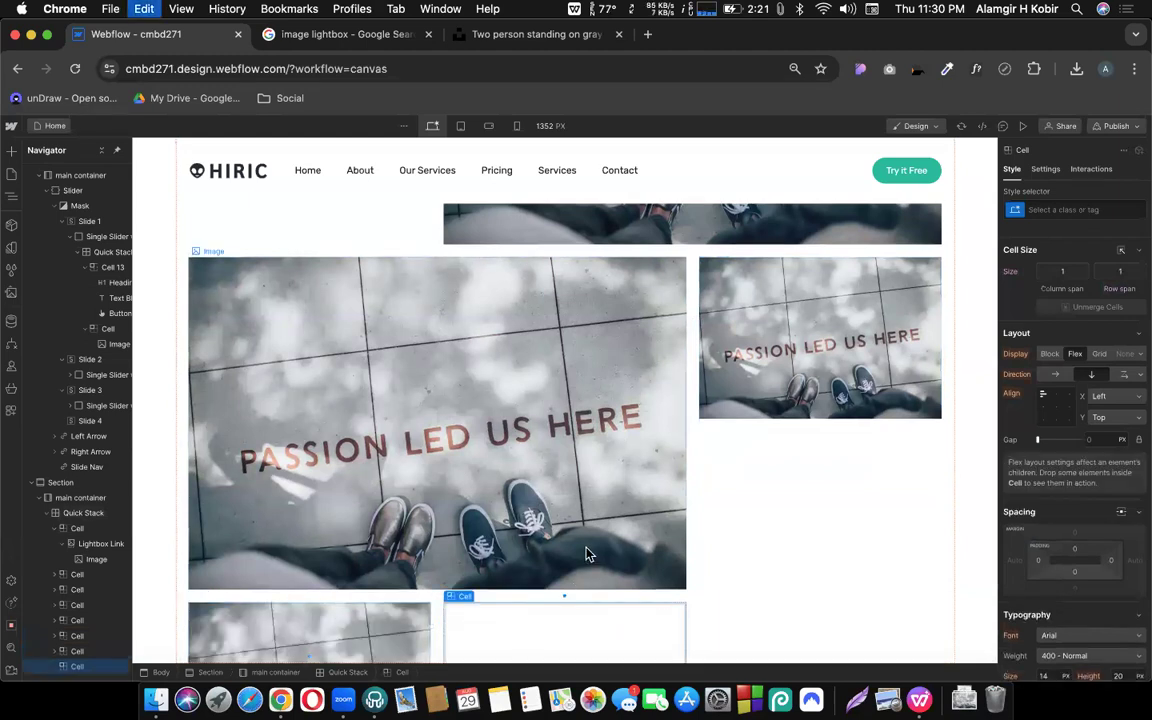
# Open the settings of the lightbox image in the first row's narrow cell and bring up the image assets to replace it
pyautogui.scroll(-2, 587, 555)
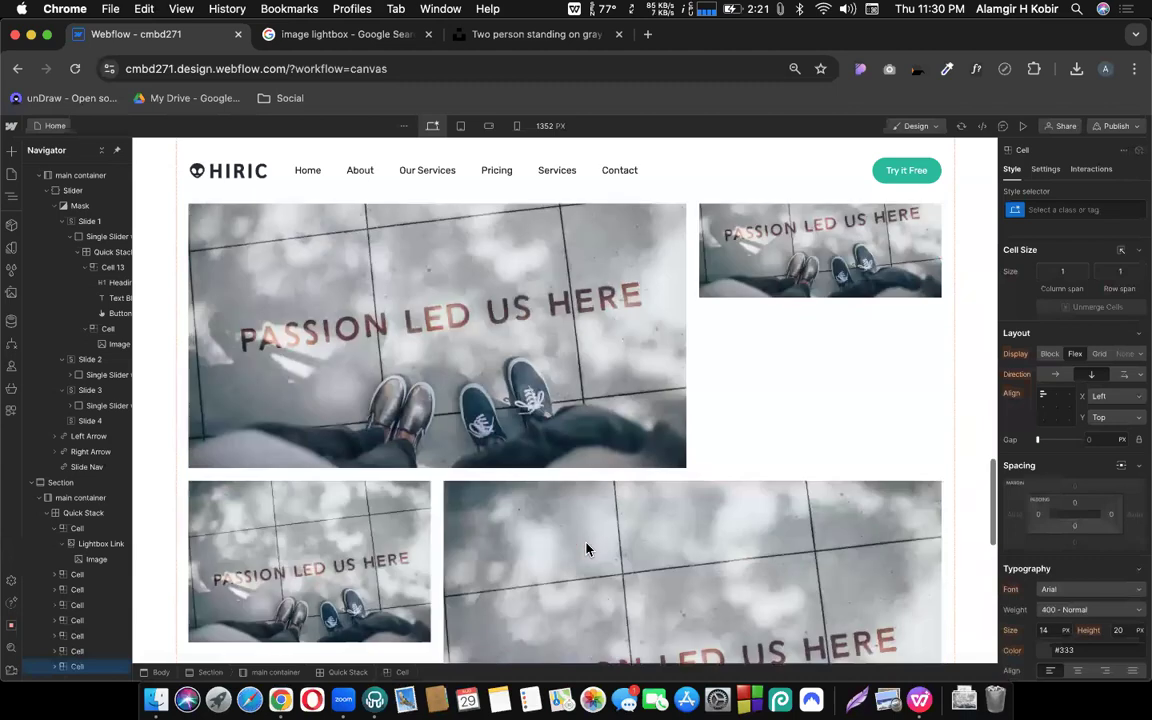
pyautogui.scroll(4, 587, 548)
pyautogui.scroll(-3, 738, 482)
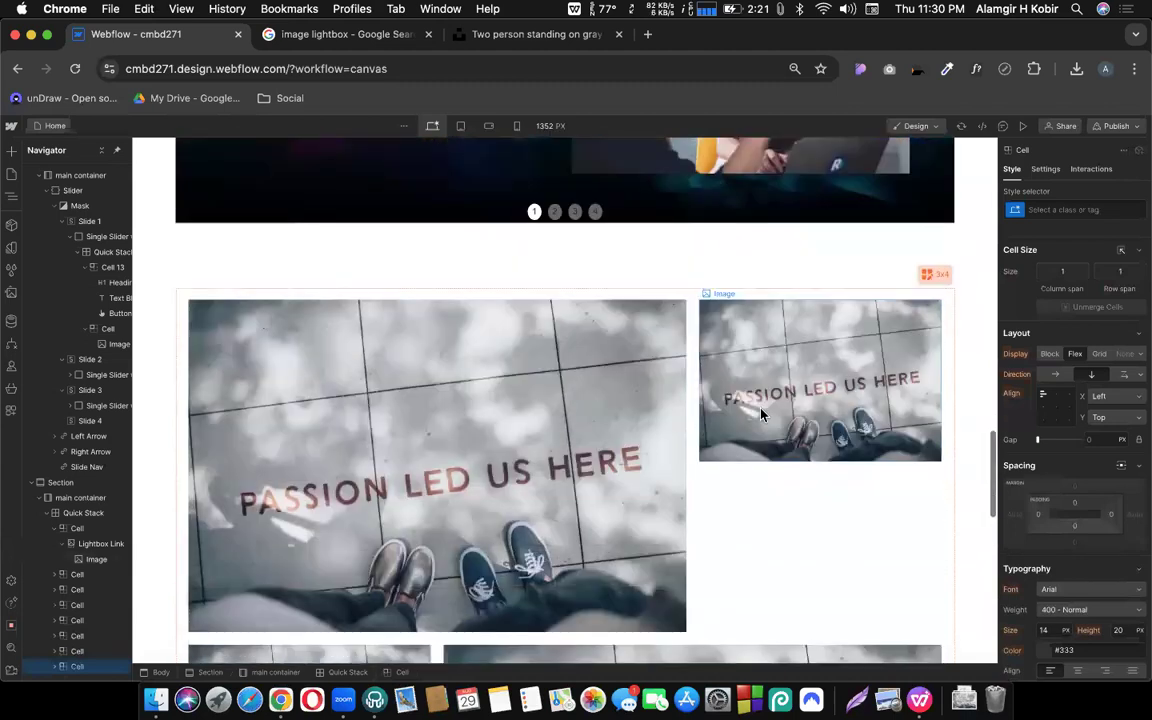
pyautogui.click(800, 368)
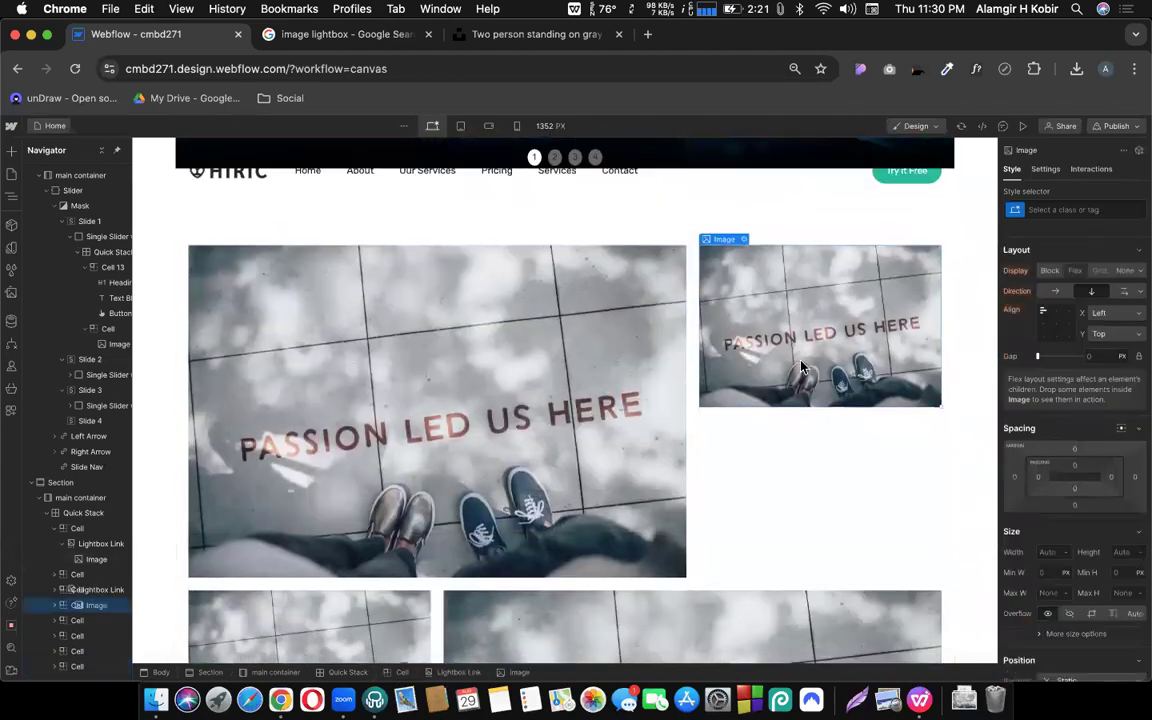
pyautogui.scroll(2, 800, 368)
pyautogui.click(744, 346)
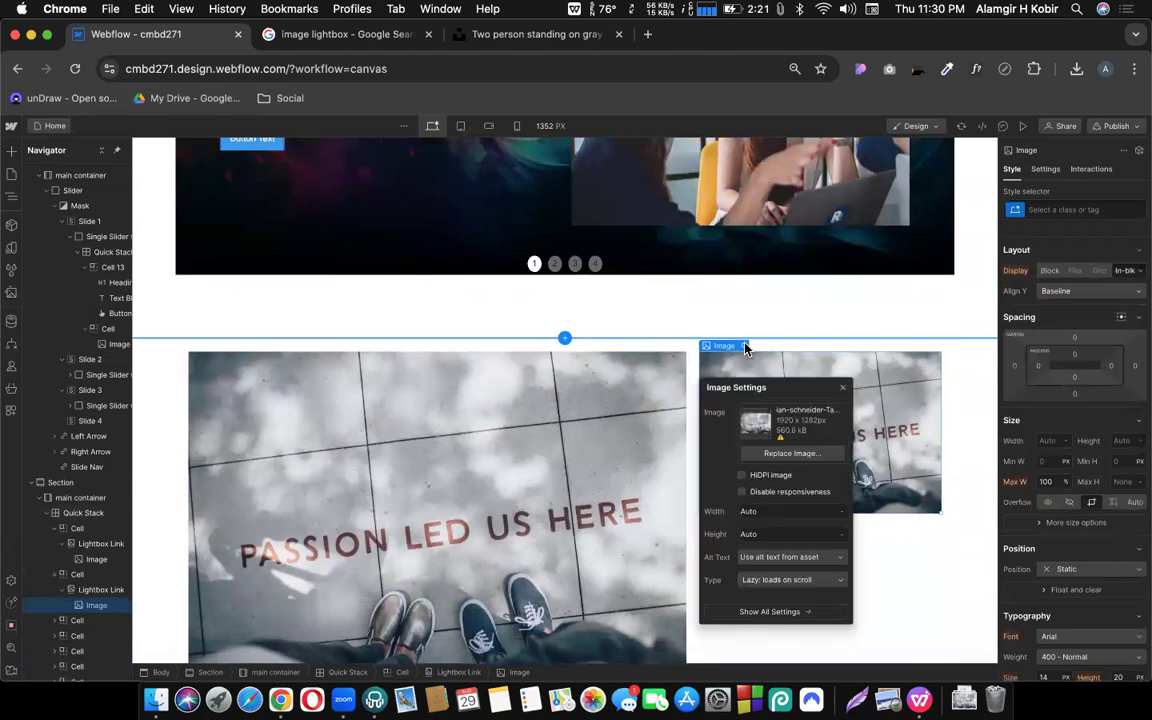
pyautogui.press('j')
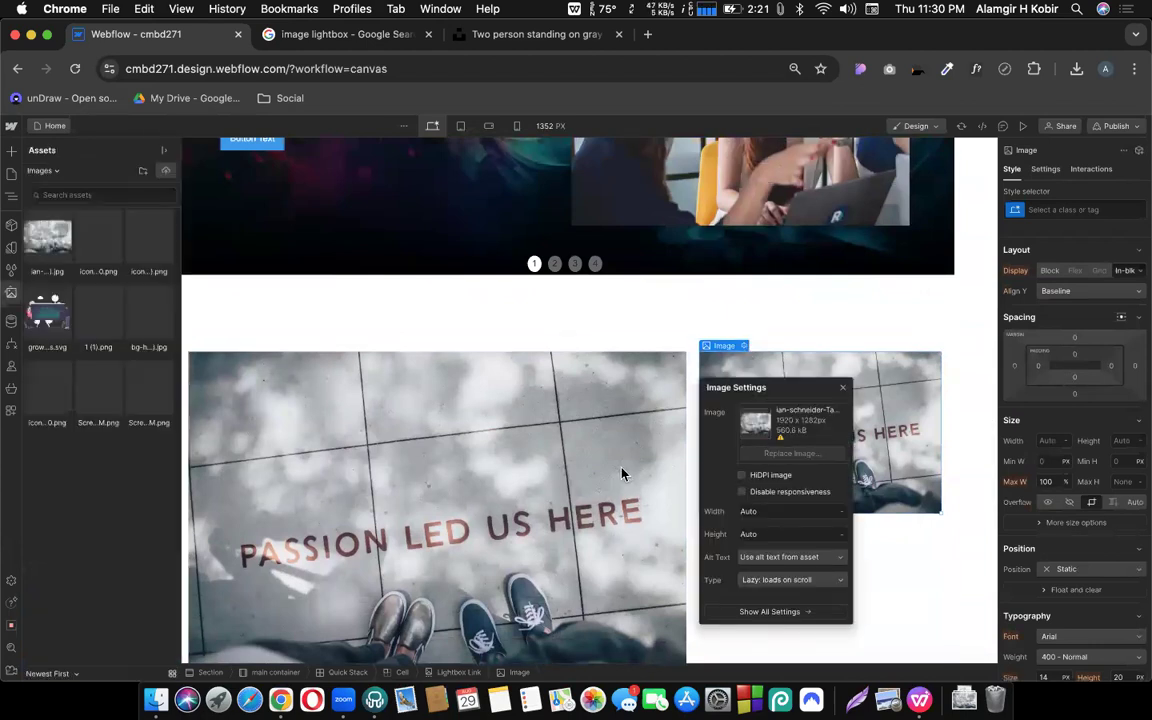
pyautogui.scroll(-10, 668, 496)
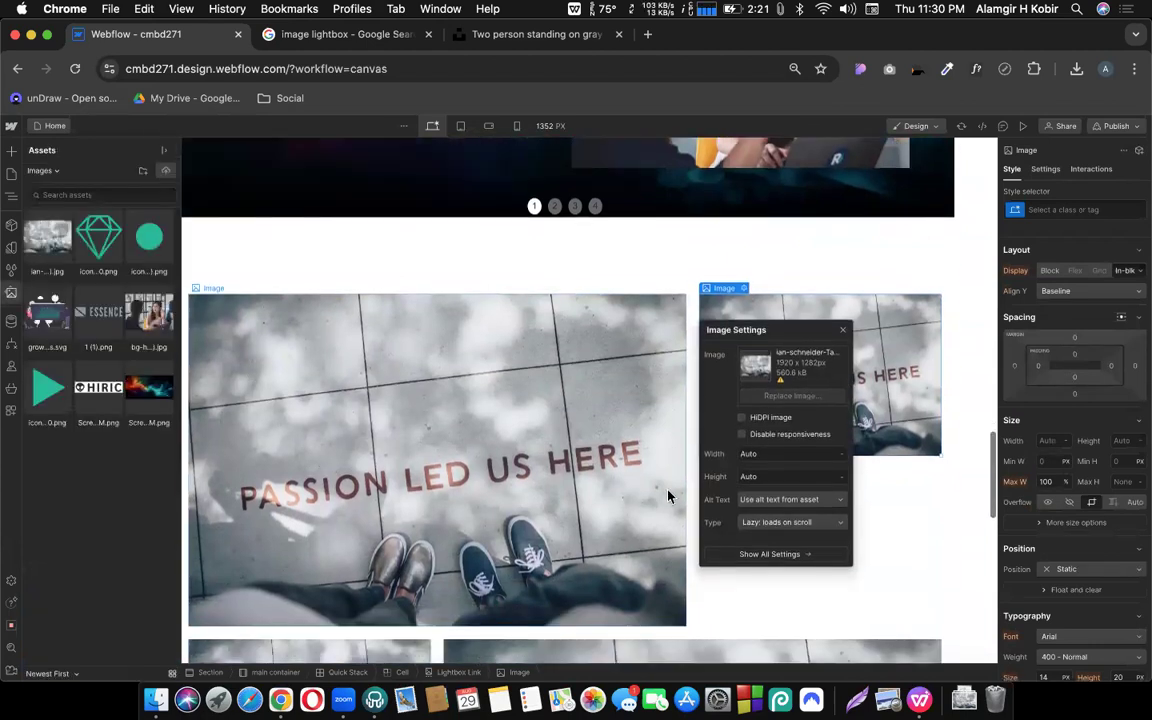
pyautogui.scroll(2, 668, 496)
pyautogui.scroll(3, 668, 496)
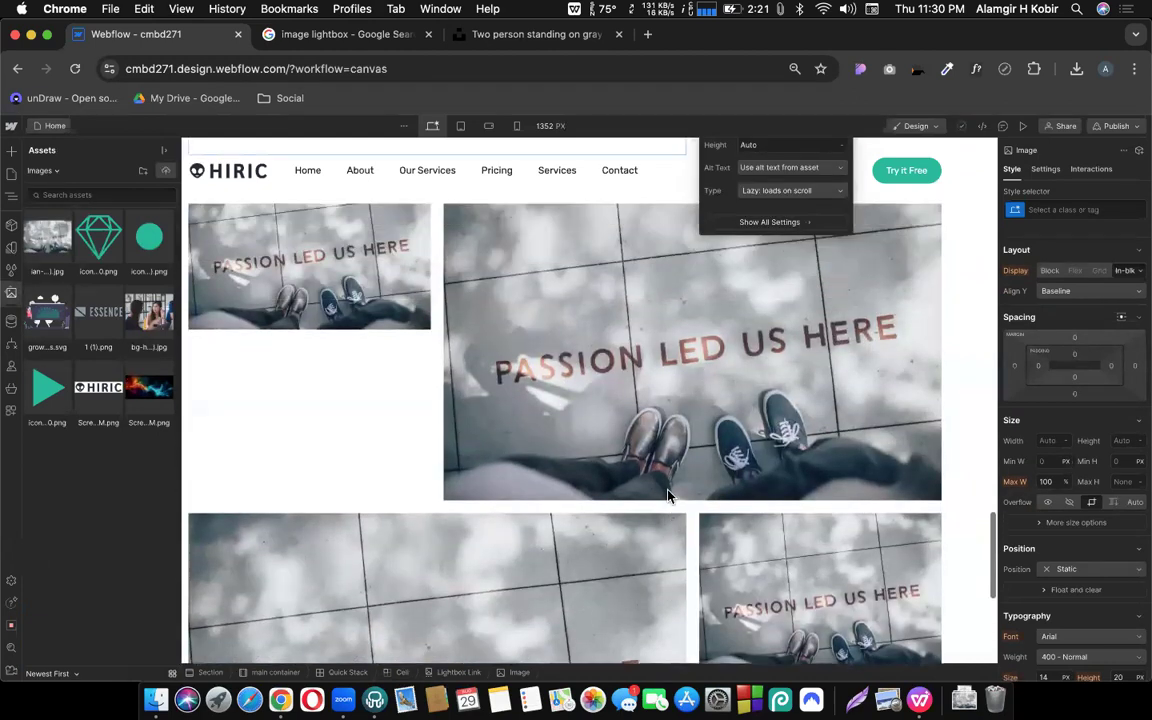
pyautogui.scroll(-5, 815, 568)
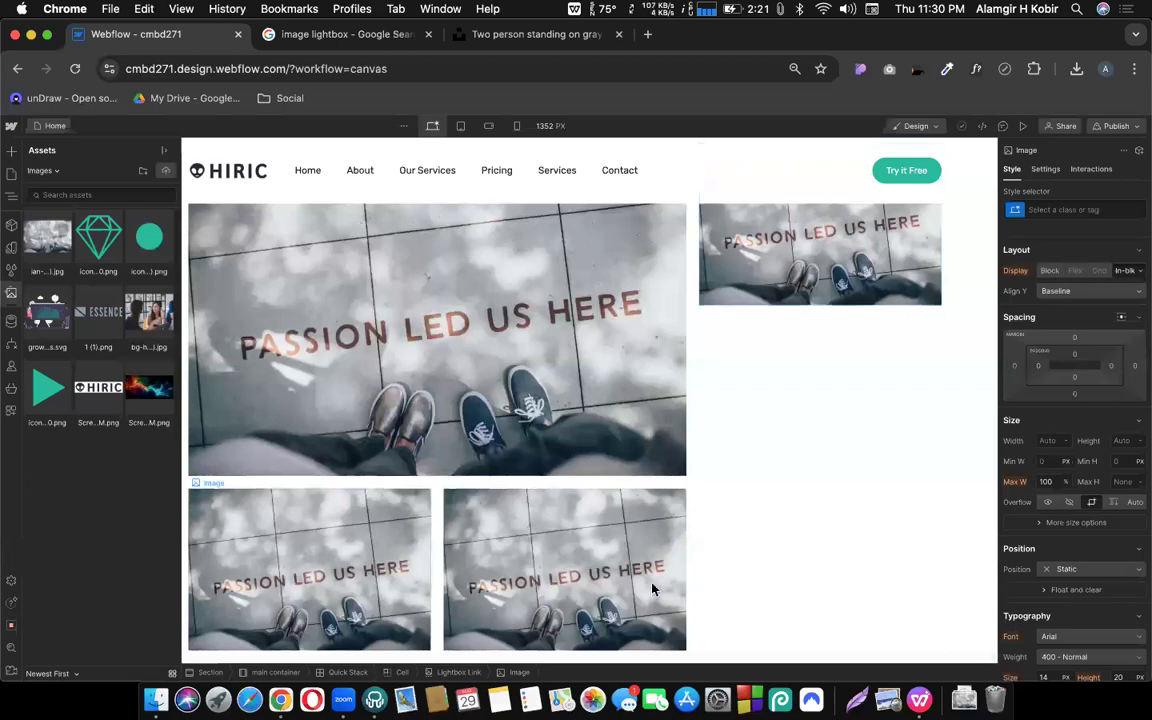
# Switch to the Unsplash tab and close the open photo to return to the "website" search results
pyautogui.click(521, 38)
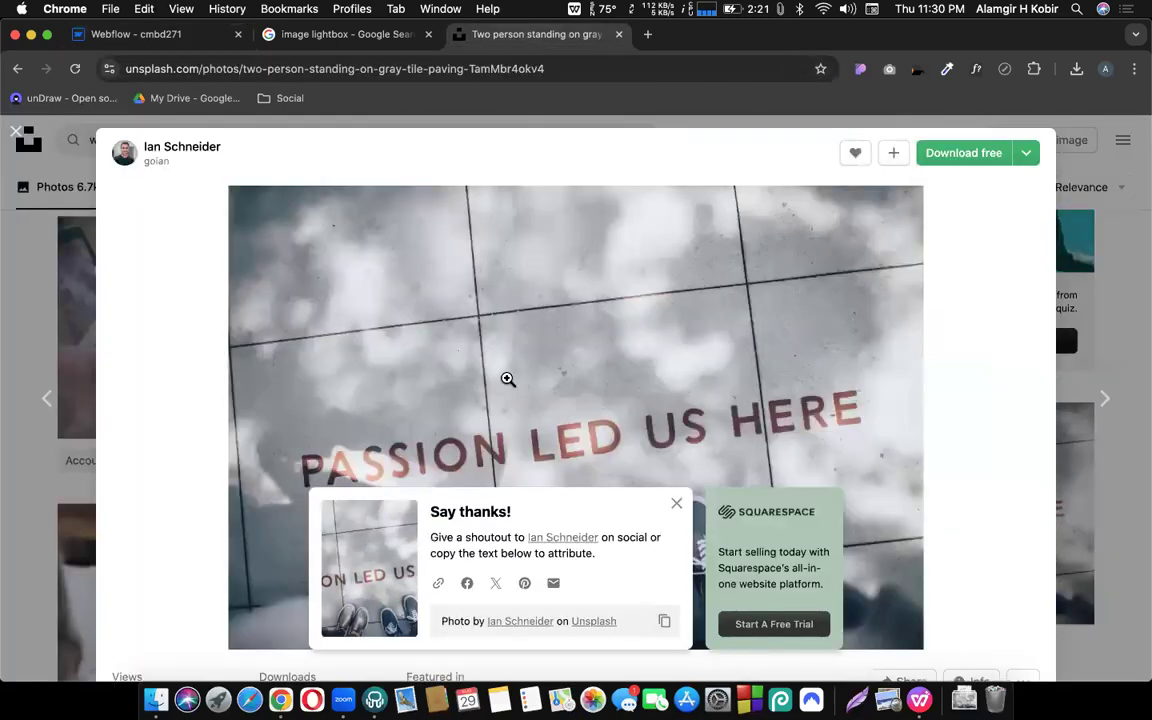
pyautogui.click(1080, 170)
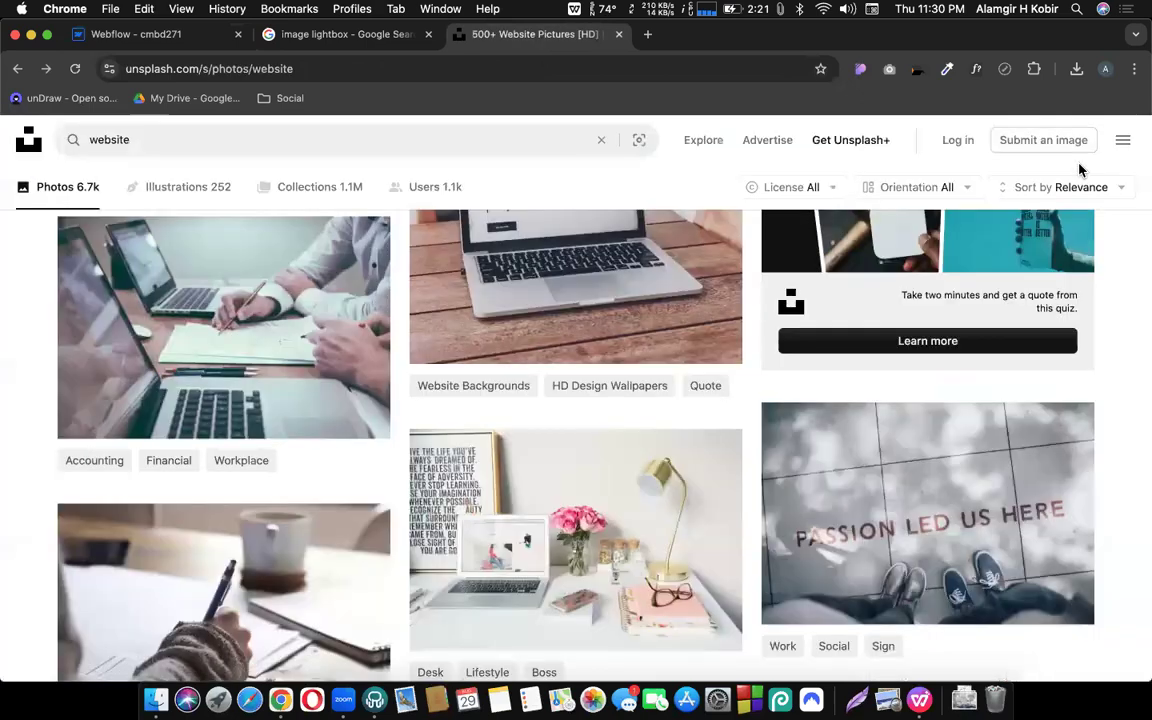
pyautogui.scroll(-1, 759, 507)
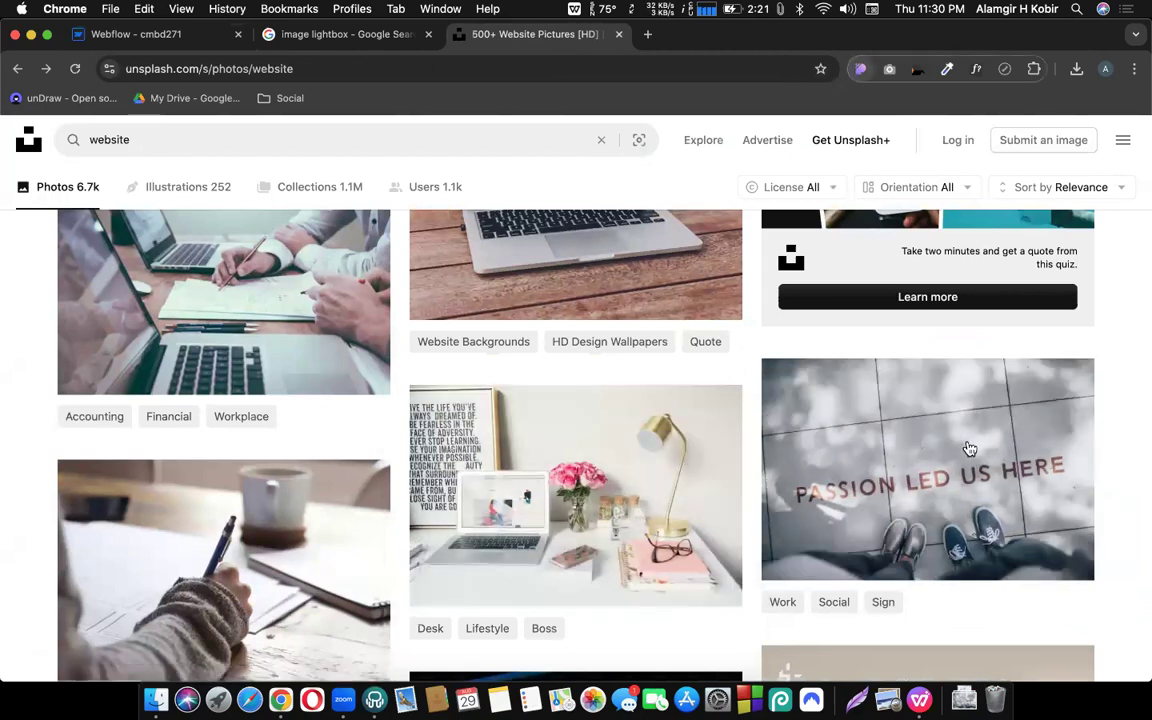
pyautogui.moveTo(1062, 545)
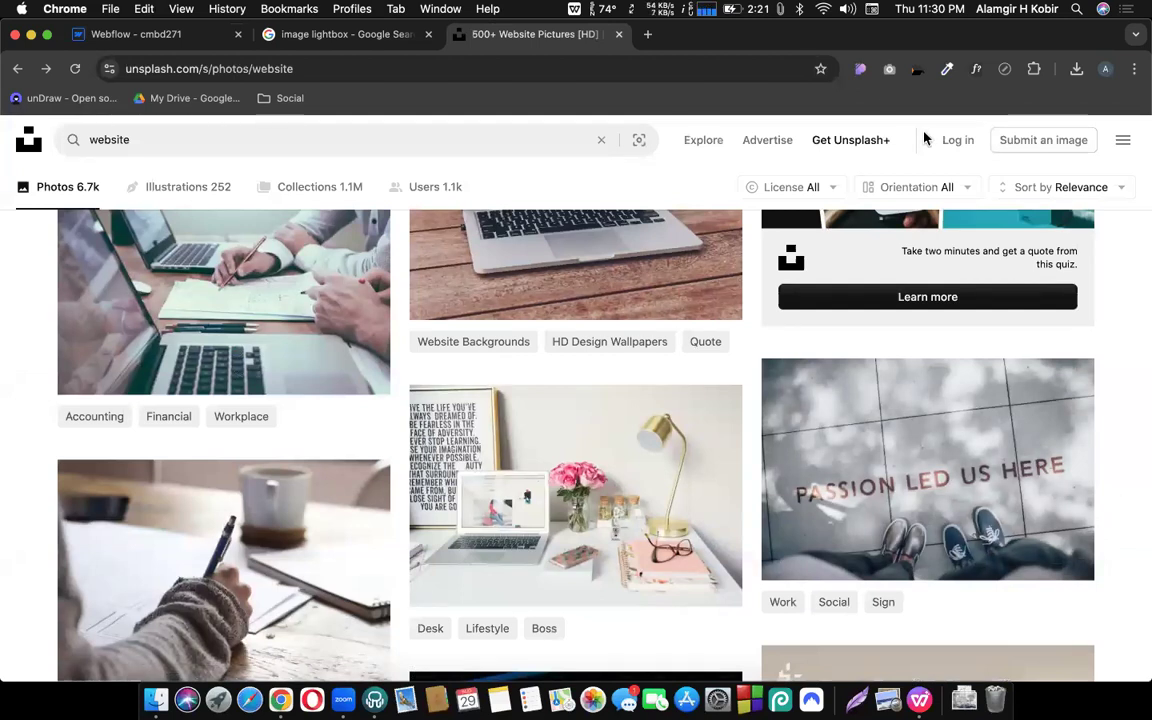
# Try to export the girl-shopping-on-online-store image from the page's assets with the CSS Peeper extension
pyautogui.click(861, 70)
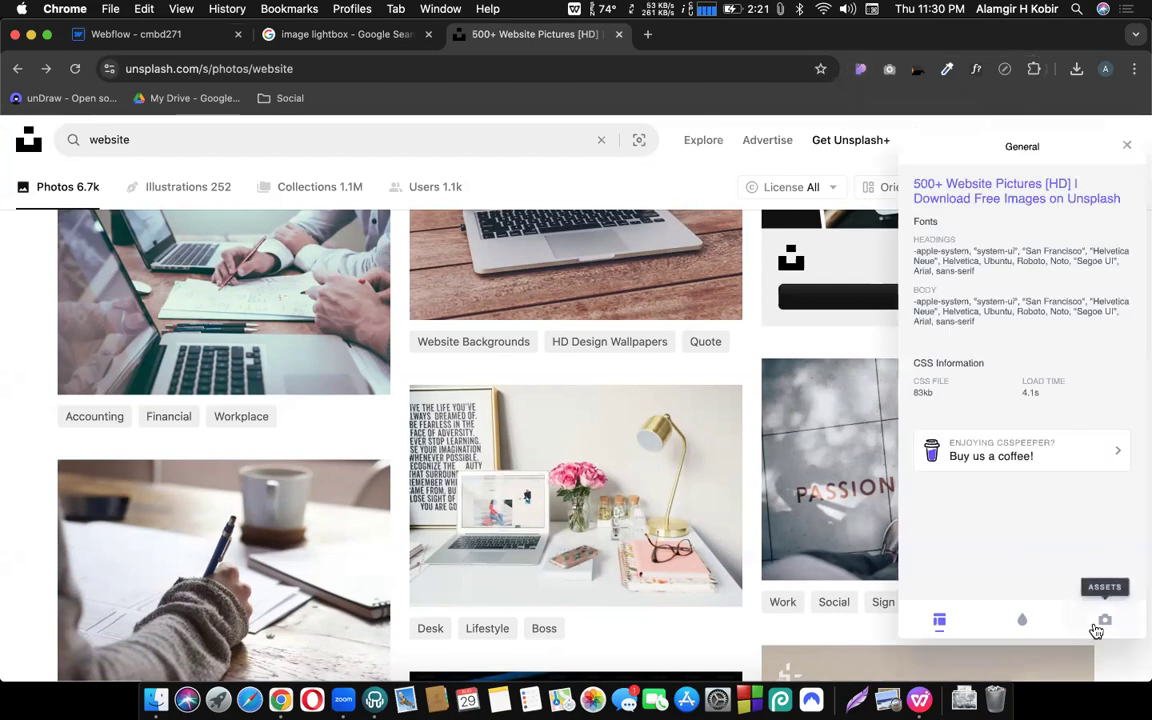
pyautogui.click(1098, 627)
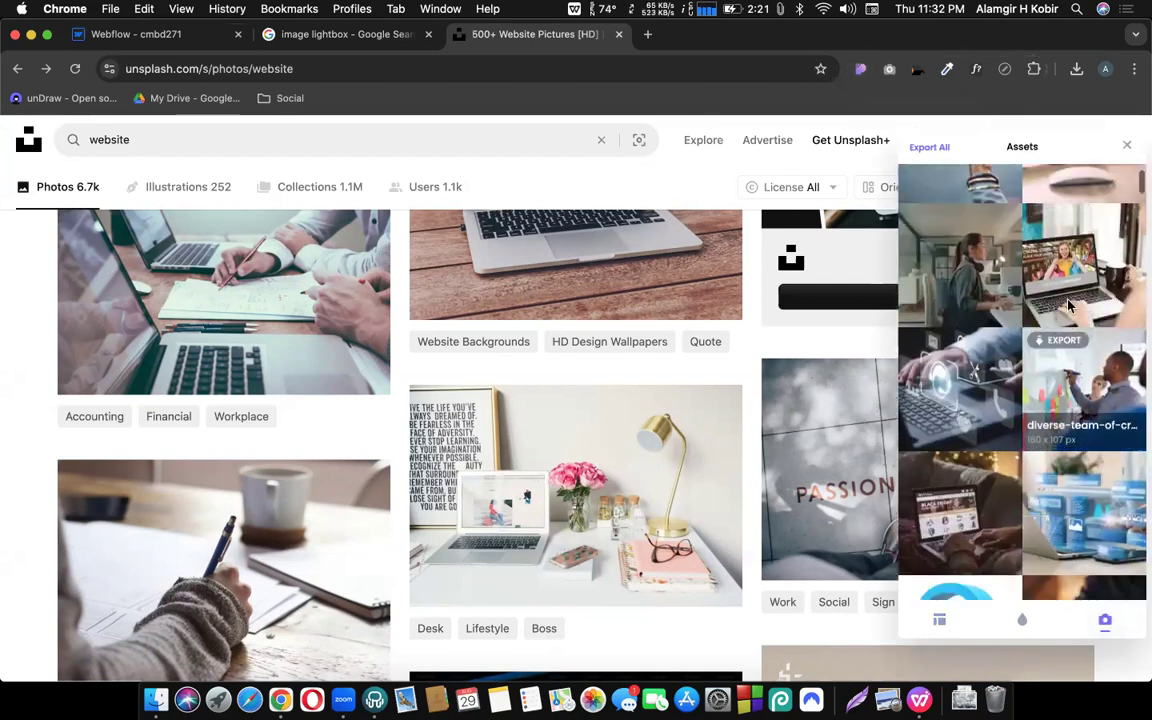
pyautogui.scroll(10, 1030, 522)
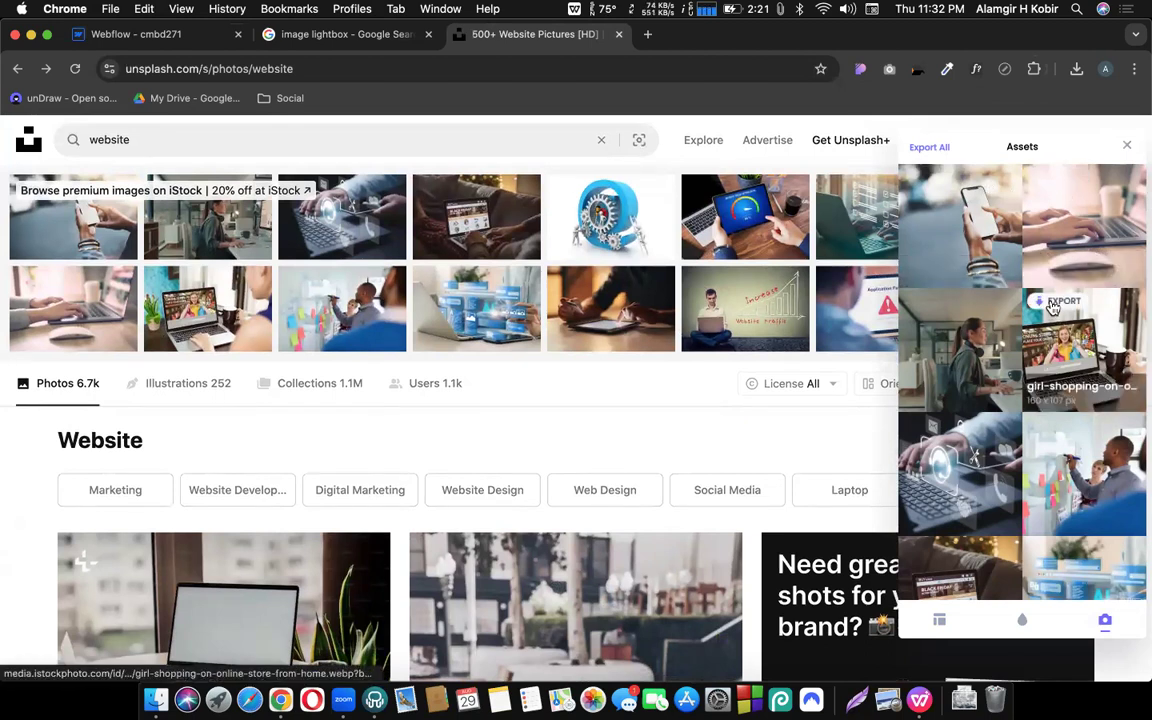
pyautogui.click(1052, 305)
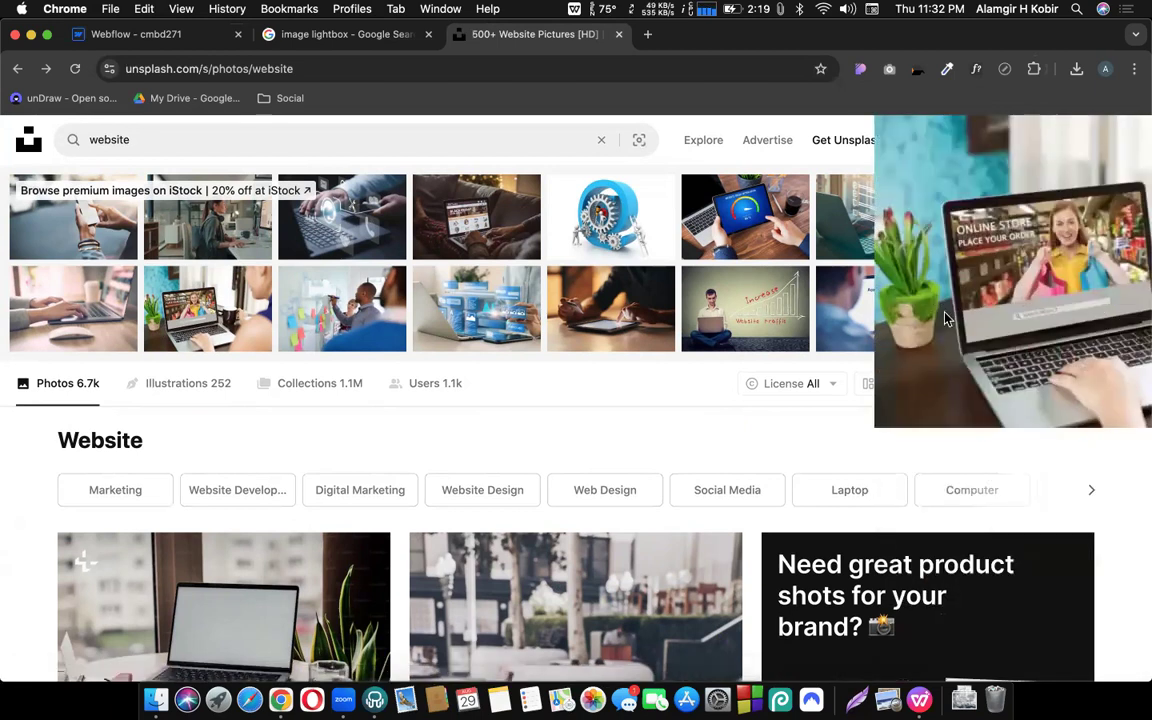
pyautogui.moveTo(1028, 148); pyautogui.dragTo(884, 278)
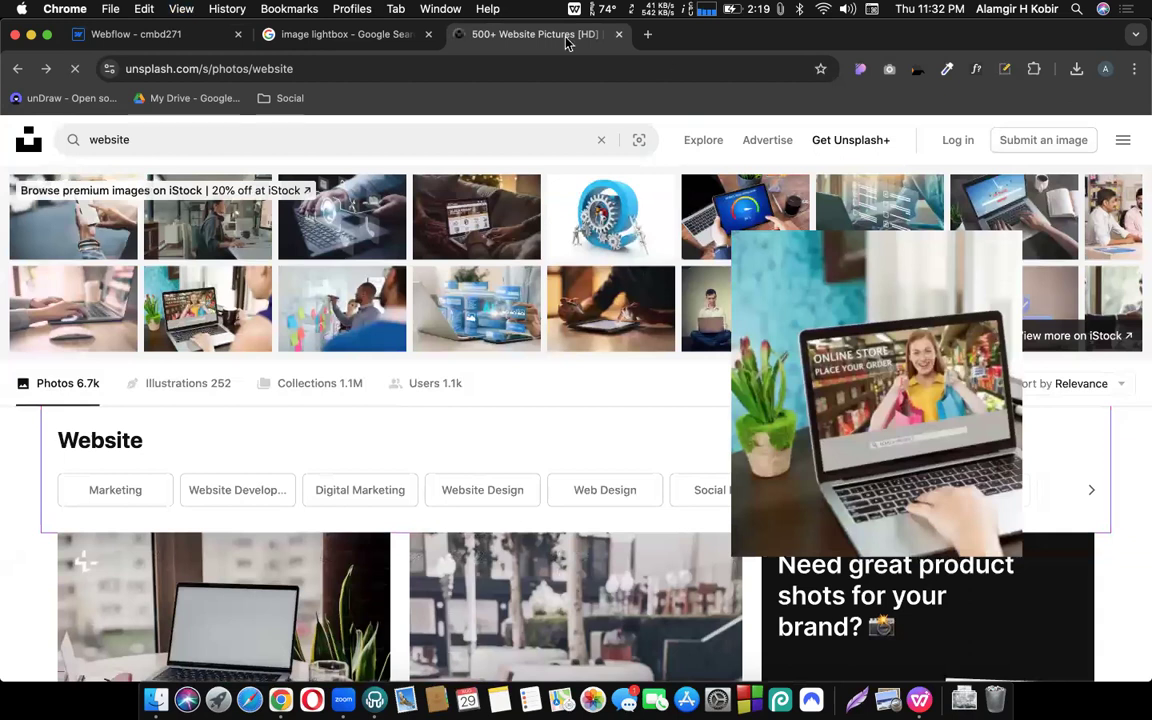
# Reload the Unsplash results page and export all of its assets with the CSS Peeper extension
pyautogui.press('cmd+r')
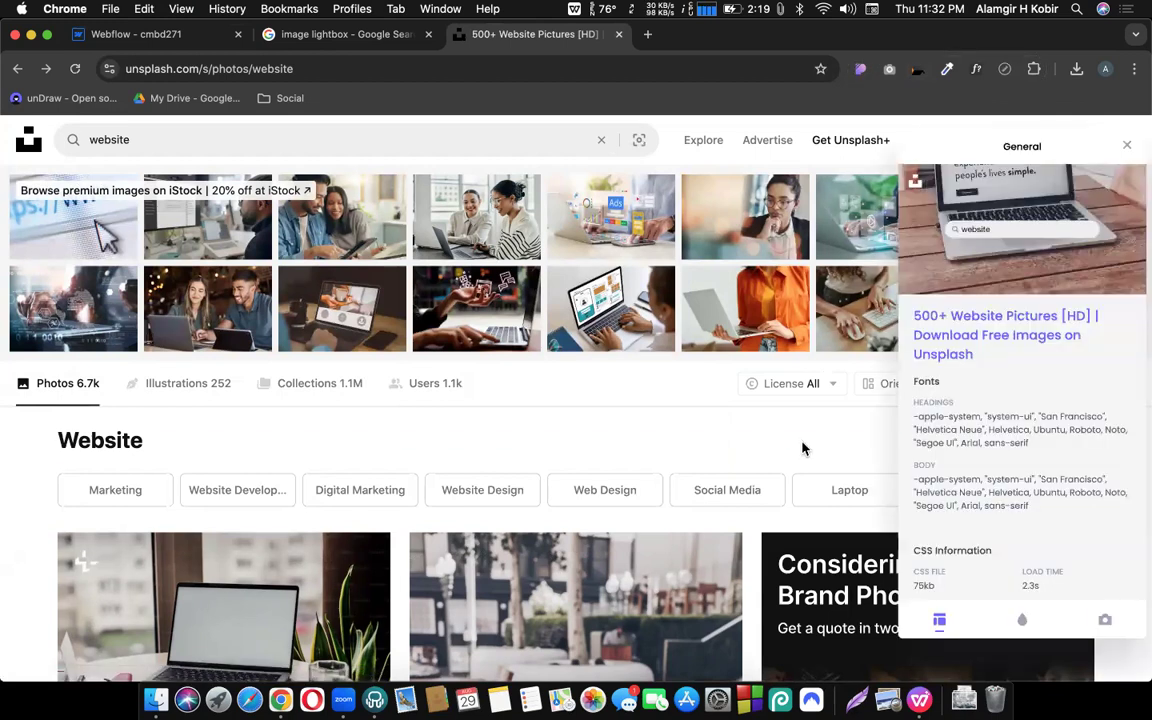
pyautogui.click(1100, 624)
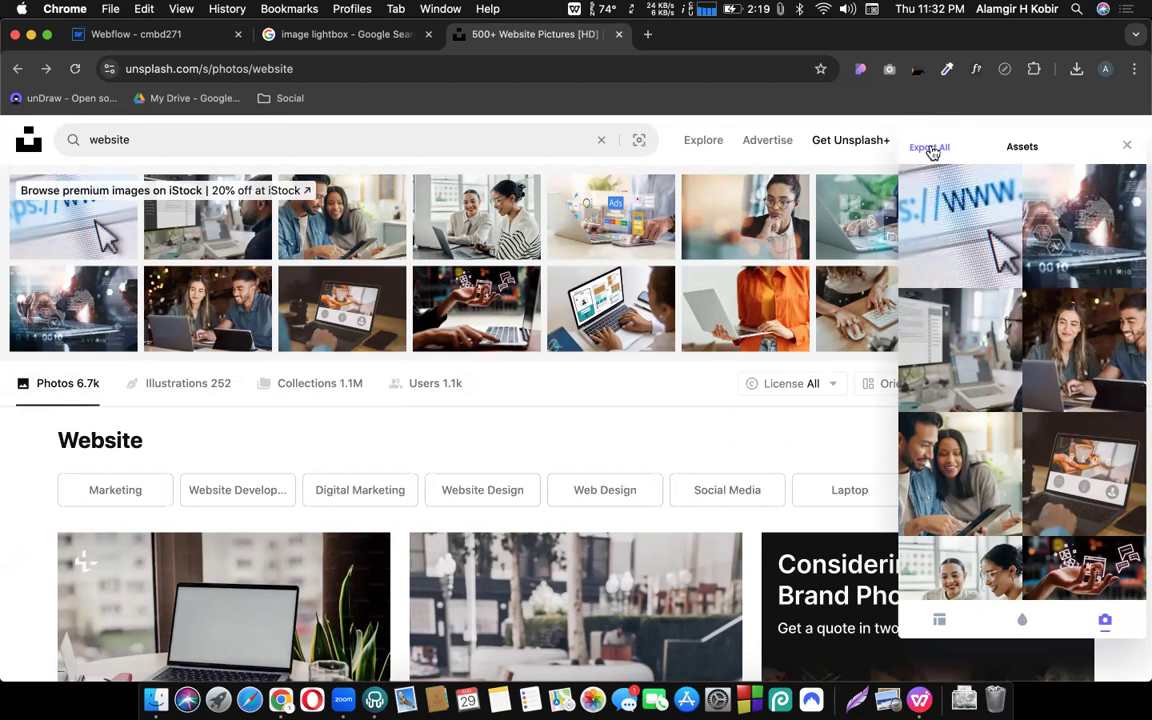
pyautogui.click(931, 150)
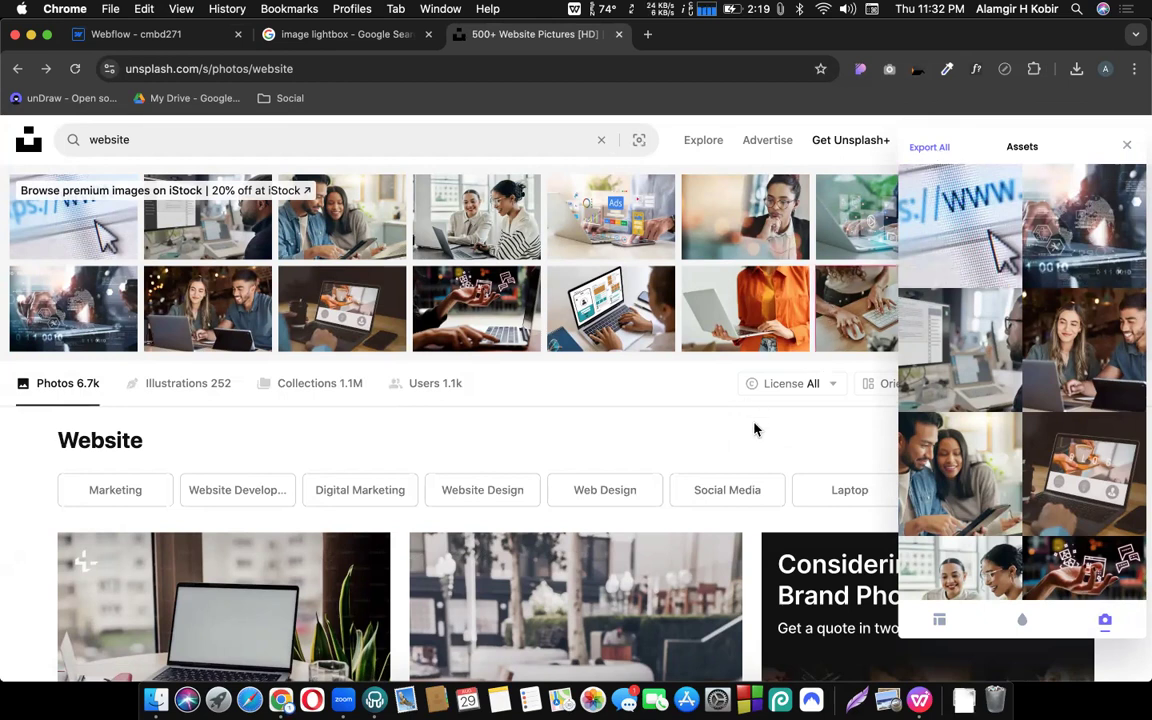
# Show the downloaded assets.zip in Finder, extract it and open the extracted assets folder
pyautogui.click(1077, 76)
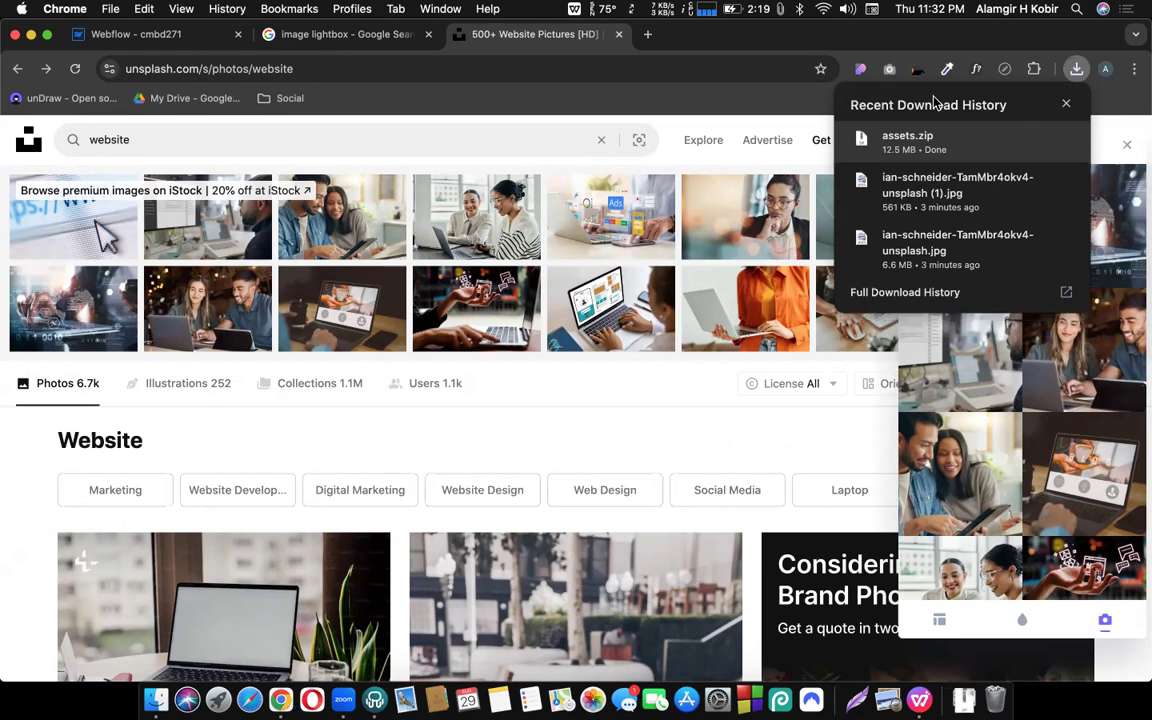
pyautogui.click(1036, 140)
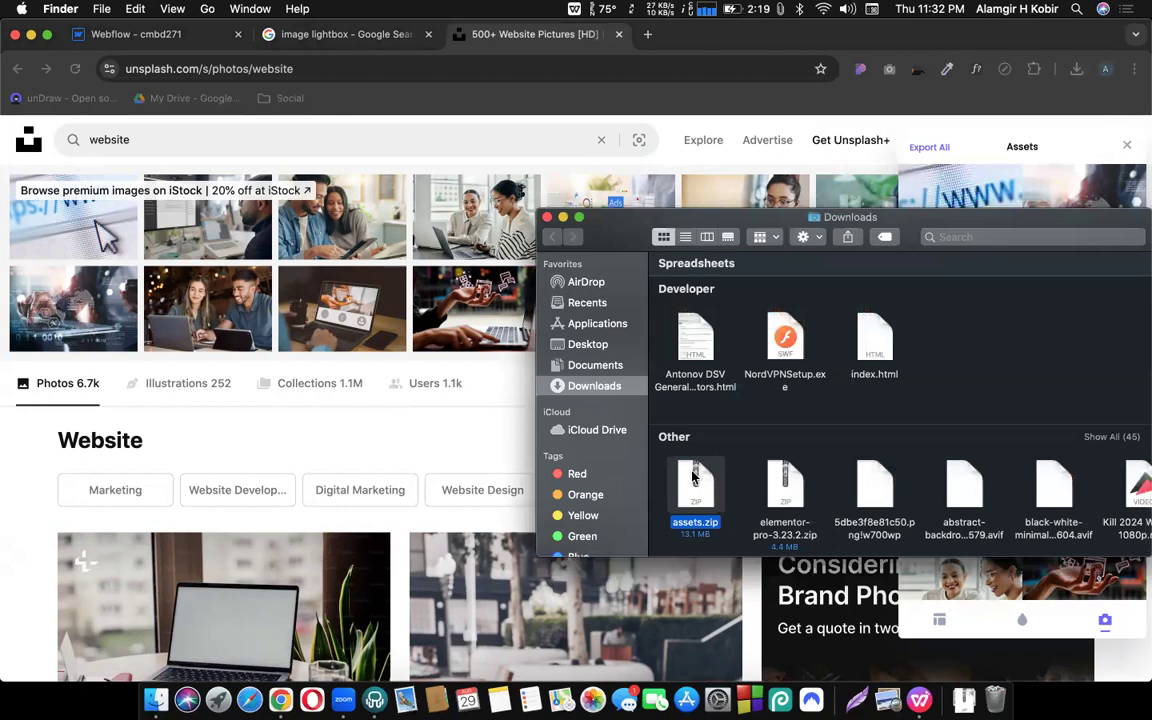
pyautogui.doubleClick(693, 478)
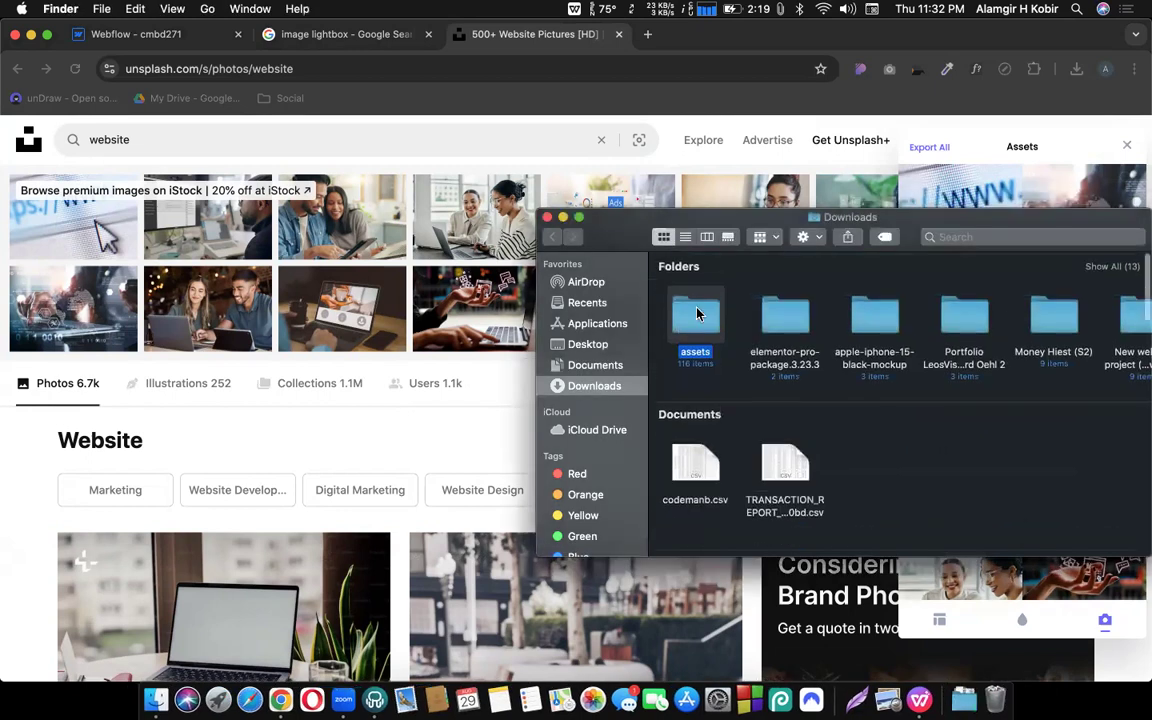
pyautogui.doubleClick(697, 314)
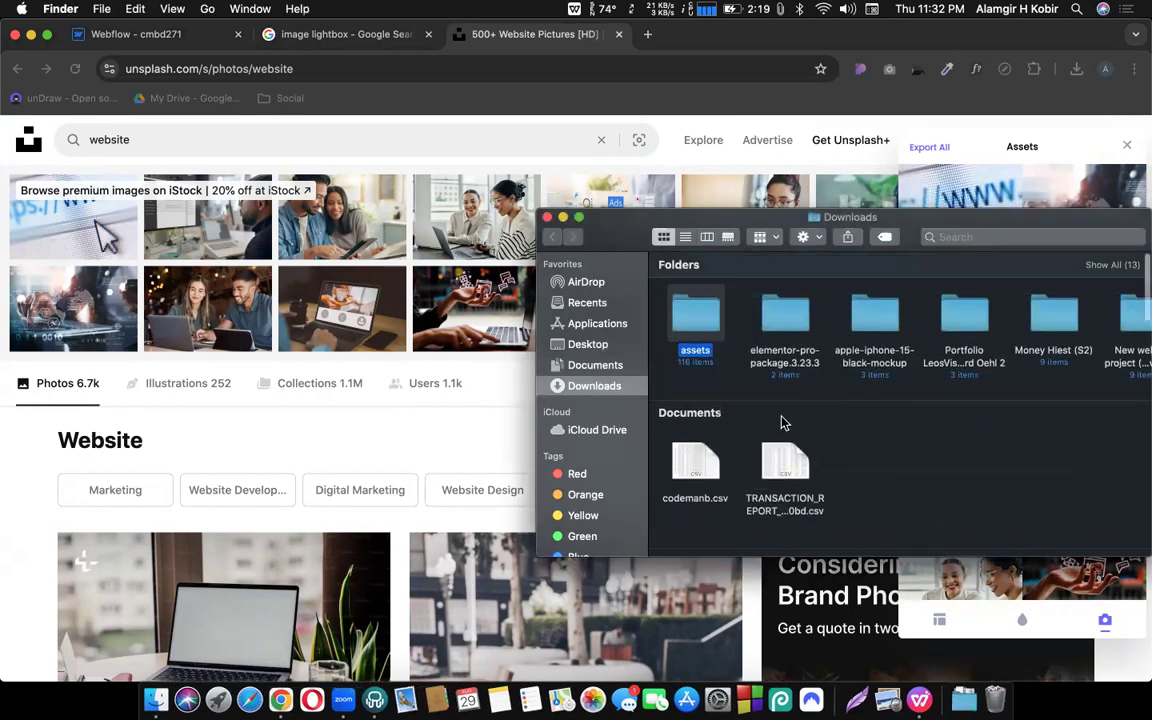
# Delete the SVG and GIF files from asset 115.svg down to asset 91.gif in the assets folder
pyautogui.scroll(-10, 784, 400)
pyautogui.scroll(5, 784, 380)
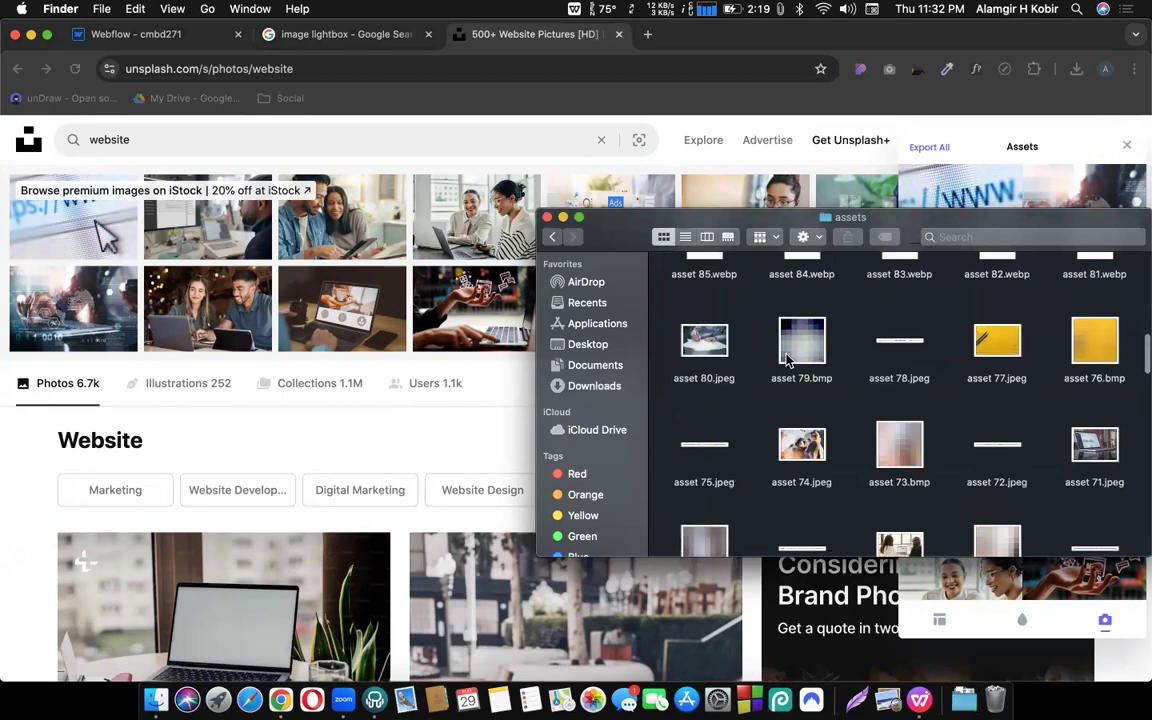
pyautogui.scroll(10, 786, 360)
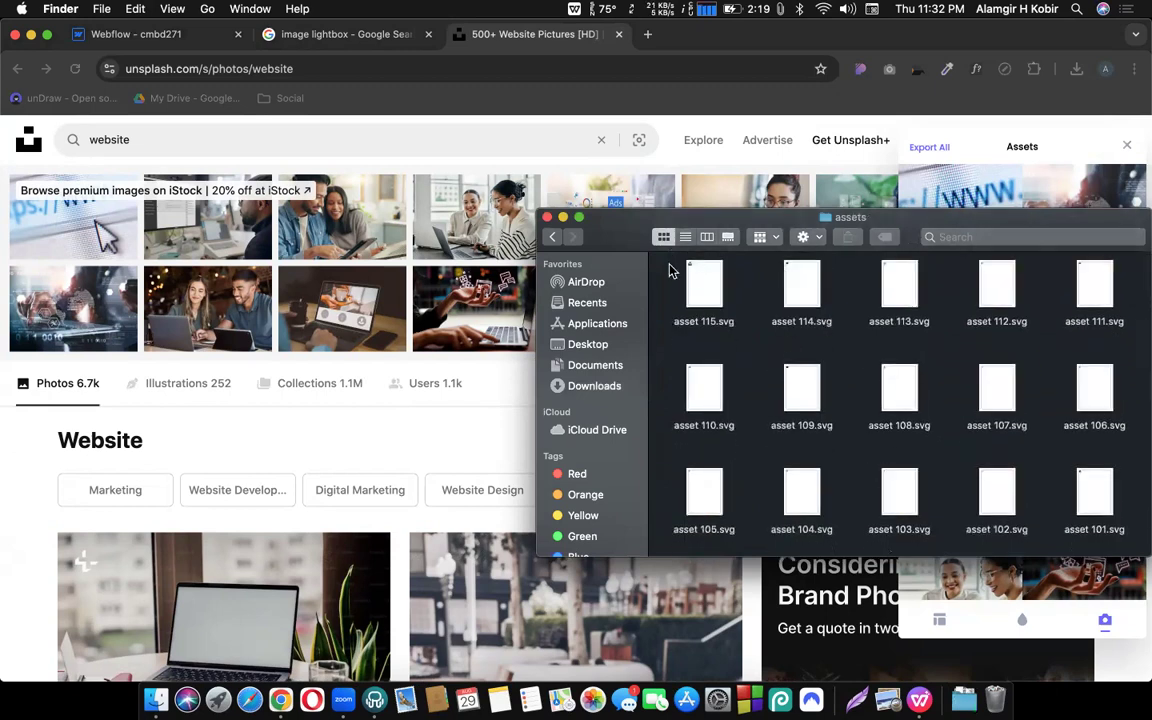
pyautogui.moveTo(668, 291); pyautogui.dragTo(1092, 531)
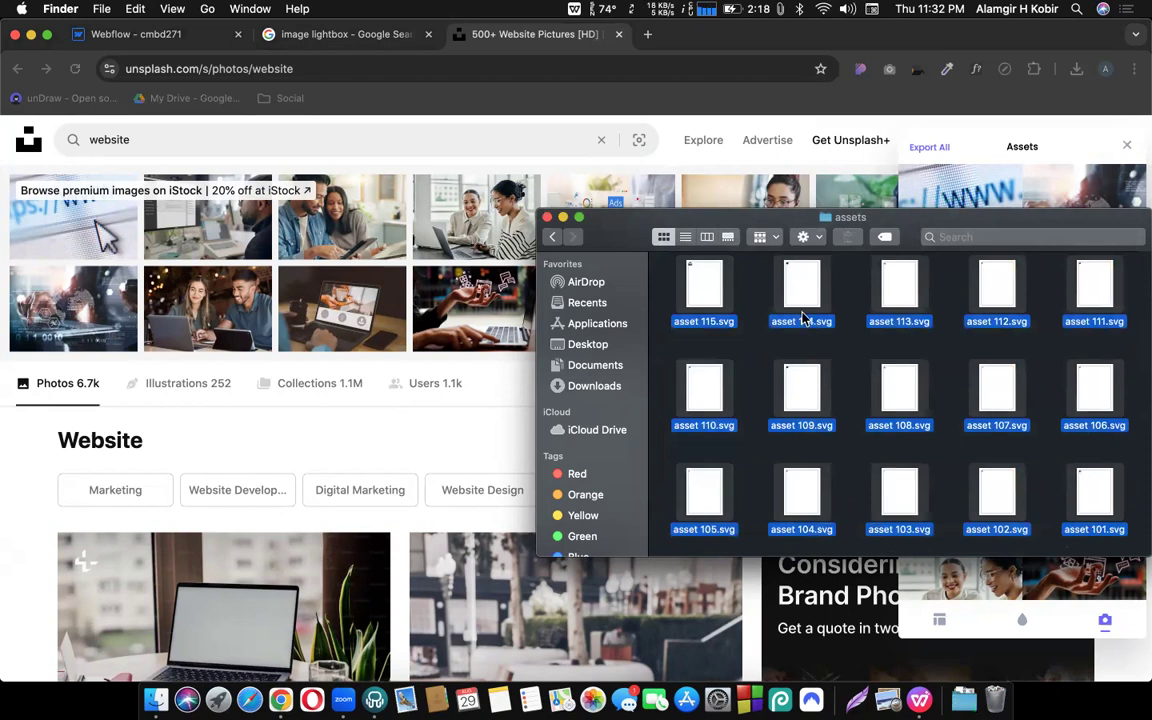
pyautogui.press('super+BackSpace')
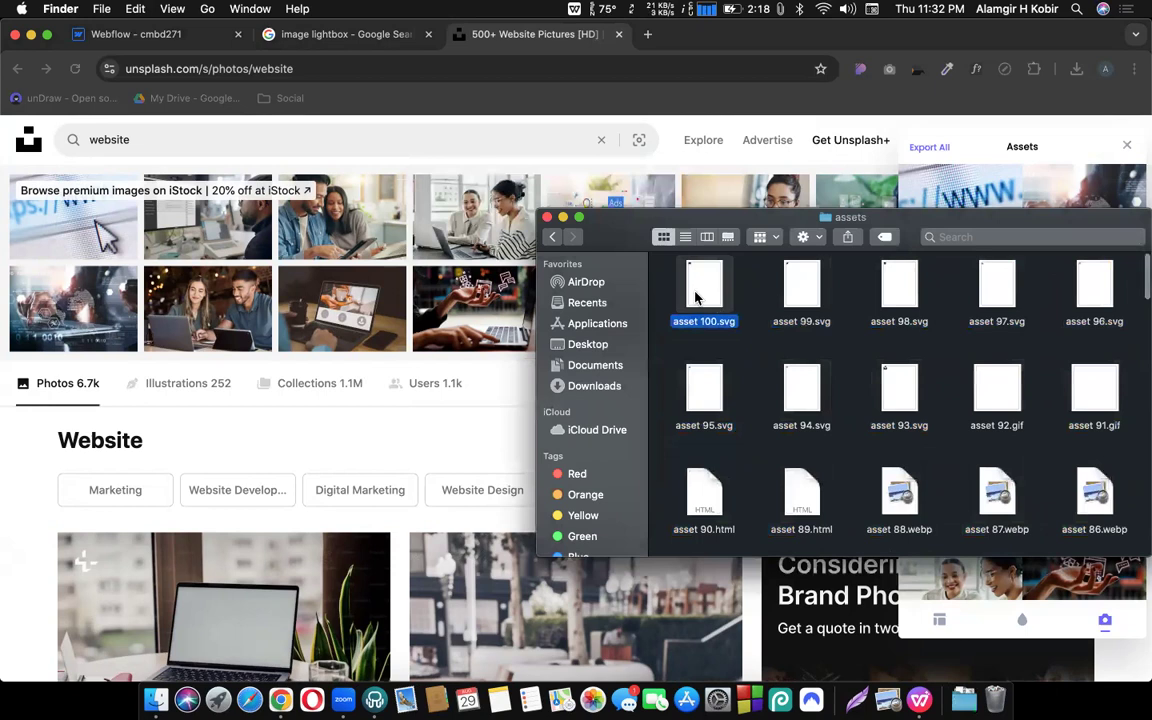
pyautogui.moveTo(660, 281); pyautogui.dragTo(1119, 430)
pyautogui.press('super+BackSpace')
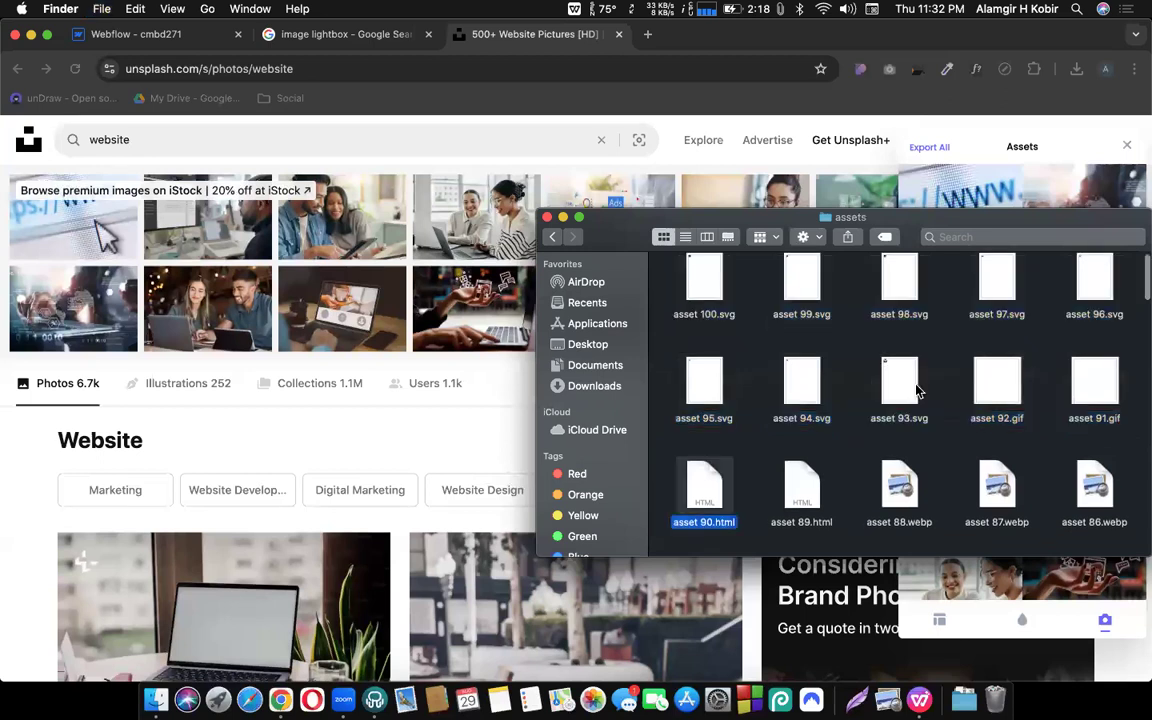
# Delete asset 90.html and asset 89.html from the assets folder
pyautogui.scroll(1, 835, 400)
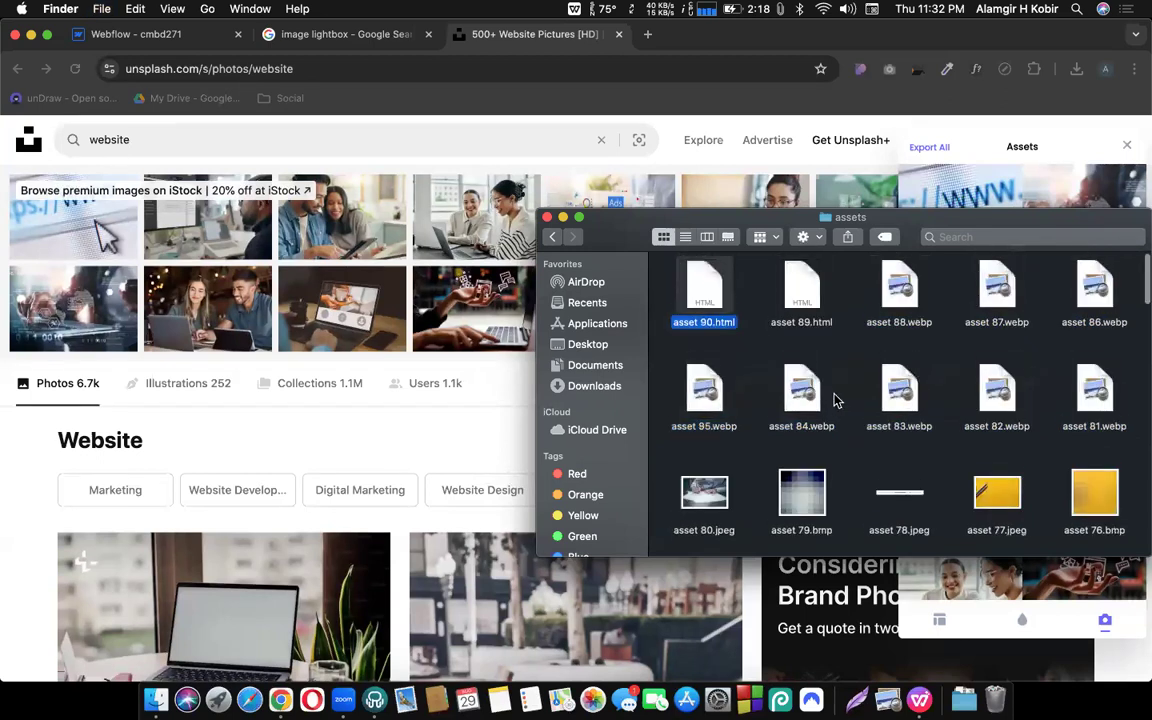
pyautogui.click(660, 282)
pyautogui.moveTo(662, 280); pyautogui.dragTo(822, 337)
pyautogui.press('super+BackSpace')
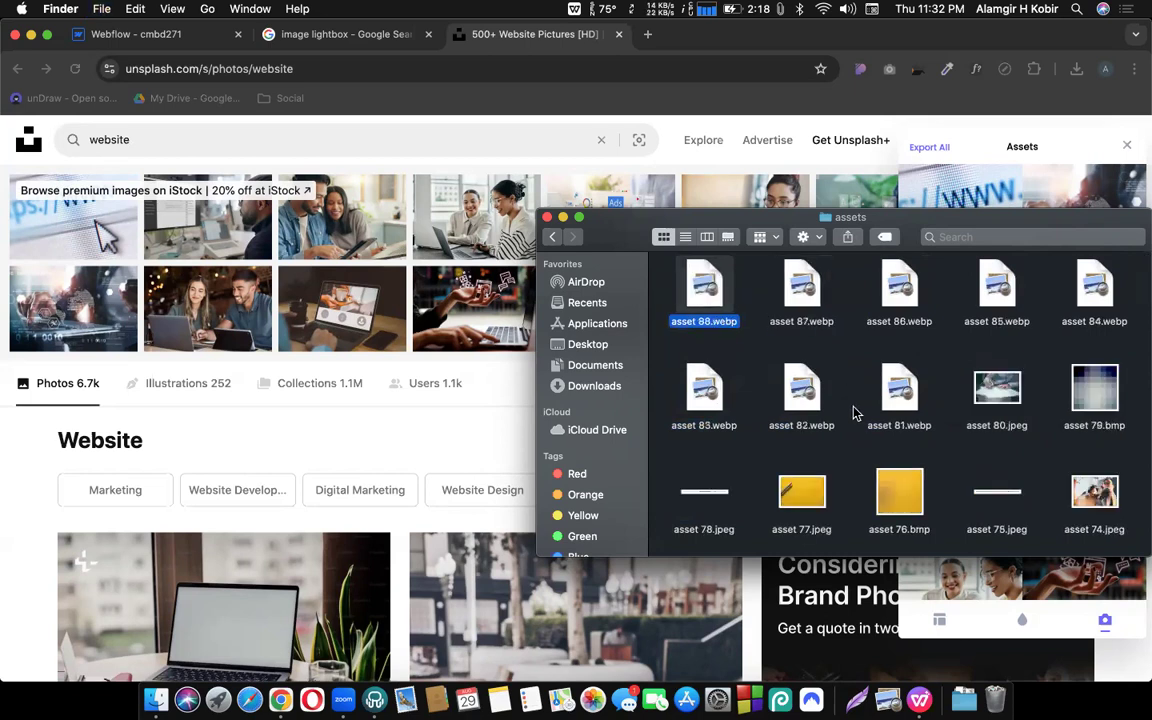
# Look through the remaining image files in the assets folder and switch back to the Webflow gallery
pyautogui.scroll(-10, 855, 413)
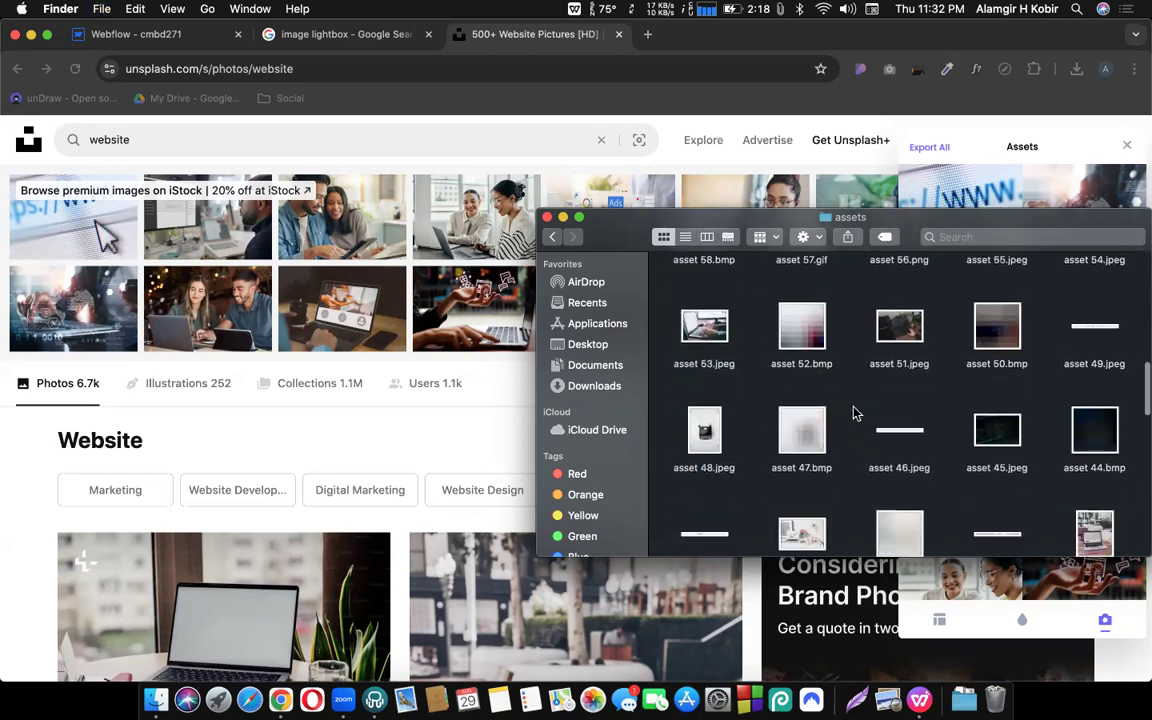
pyautogui.scroll(-15, 855, 413)
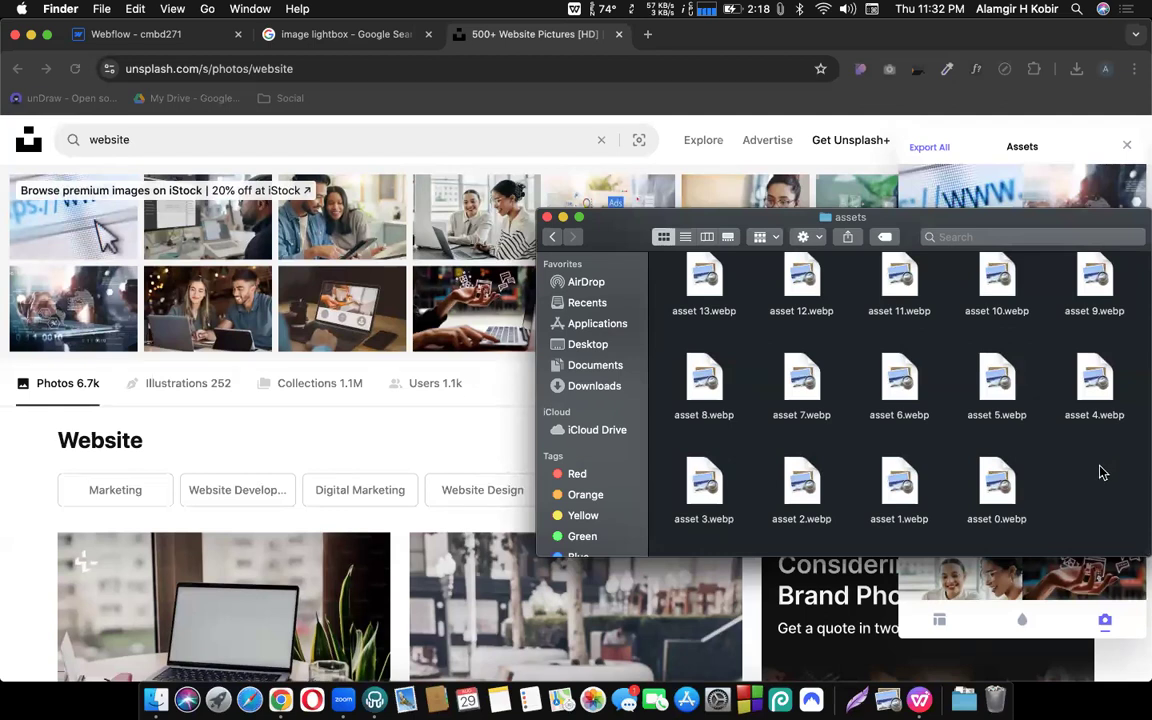
pyautogui.click(188, 43)
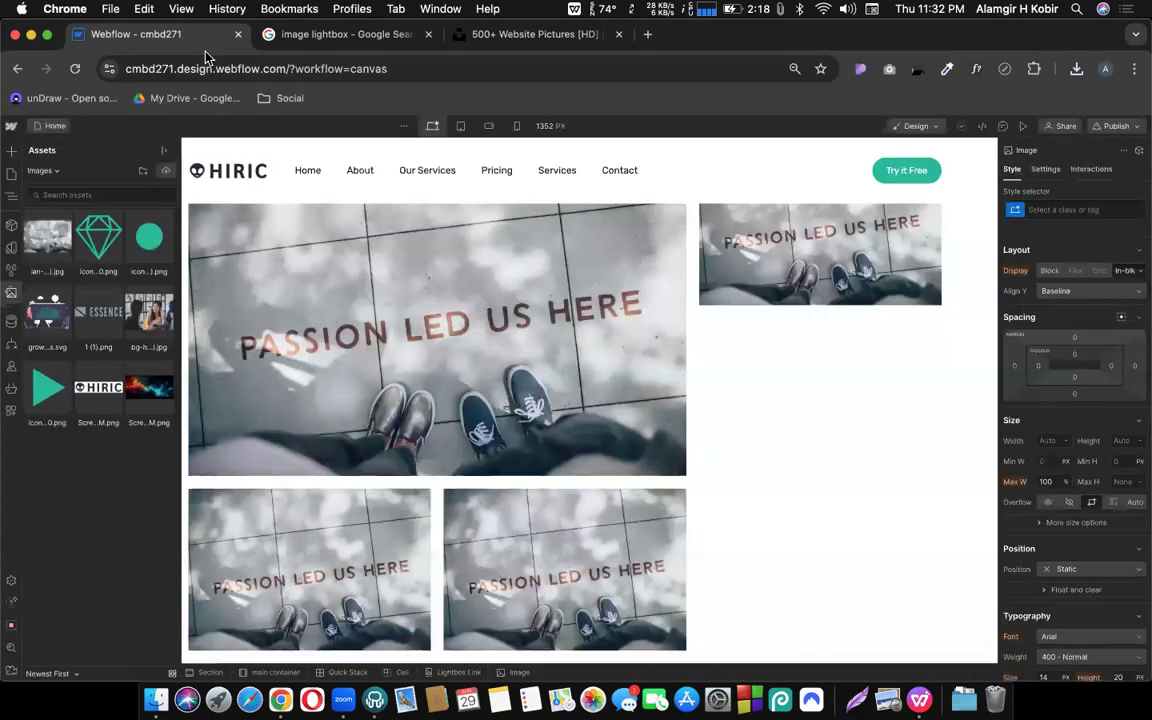
pyautogui.scroll(4, 715, 349)
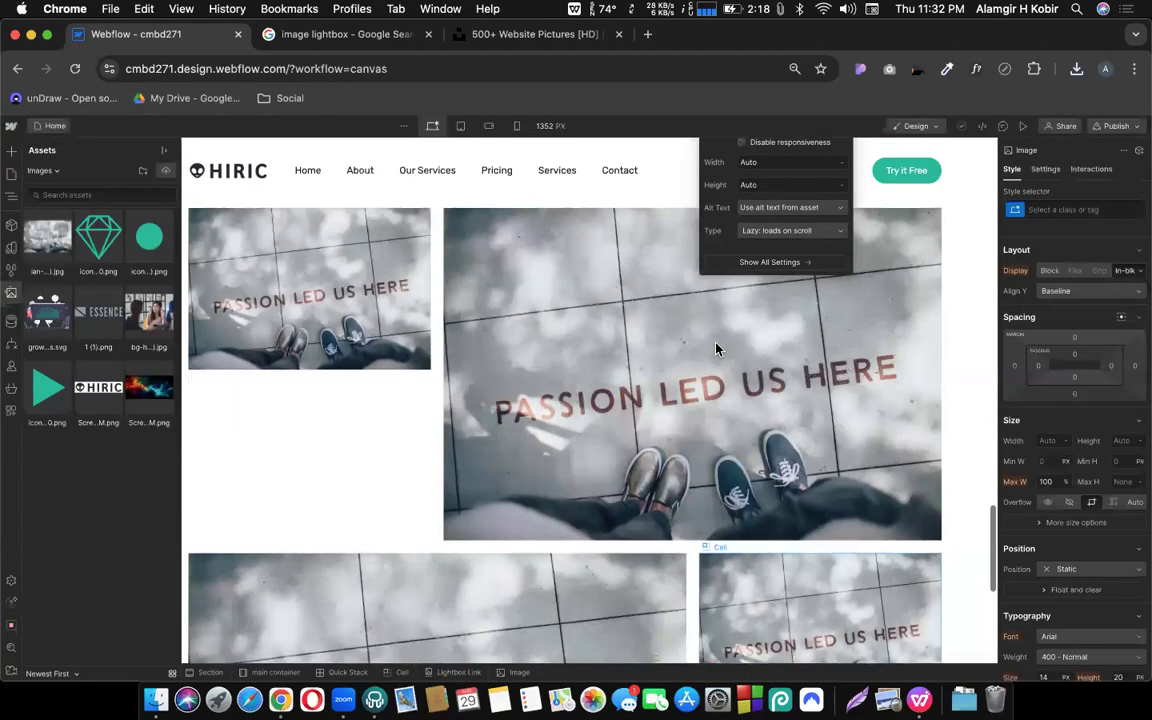
# Upload the files asset 13.webp through asset 0.webp from the assets folder in Finder to the Webflow site's assets
pyautogui.scroll(1, 715, 349)
pyautogui.scroll(8, 715, 349)
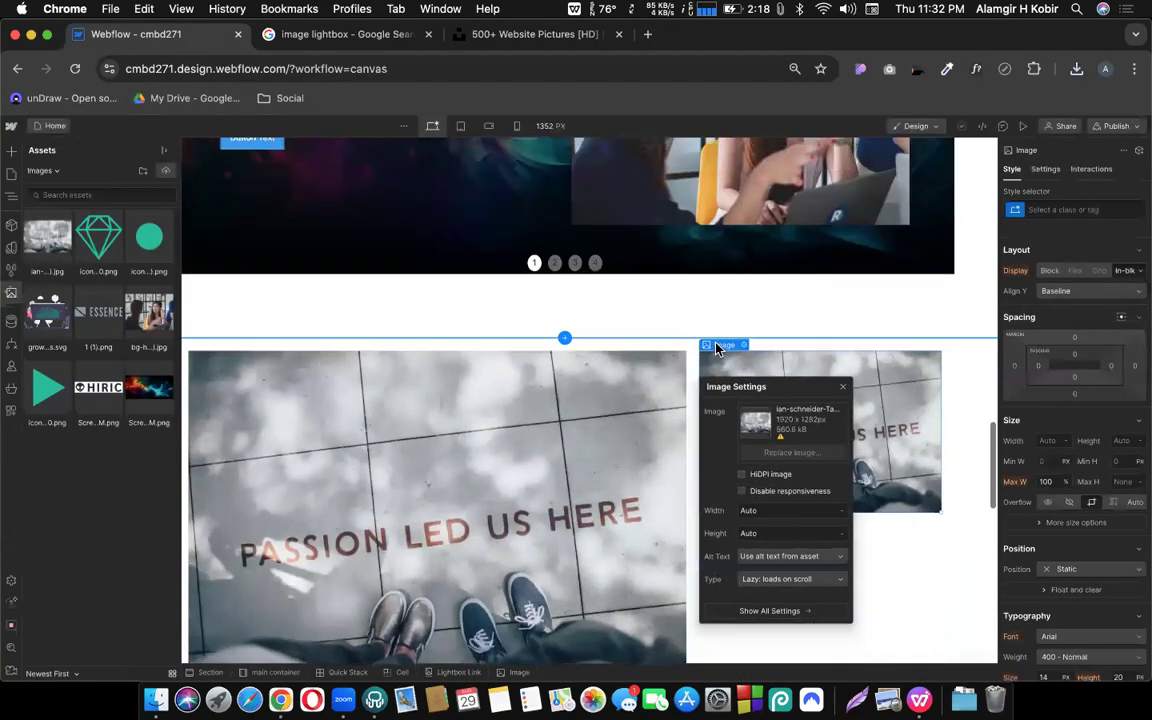
pyautogui.hotkey('ctrl', 'Up')
pyautogui.click(806, 464)
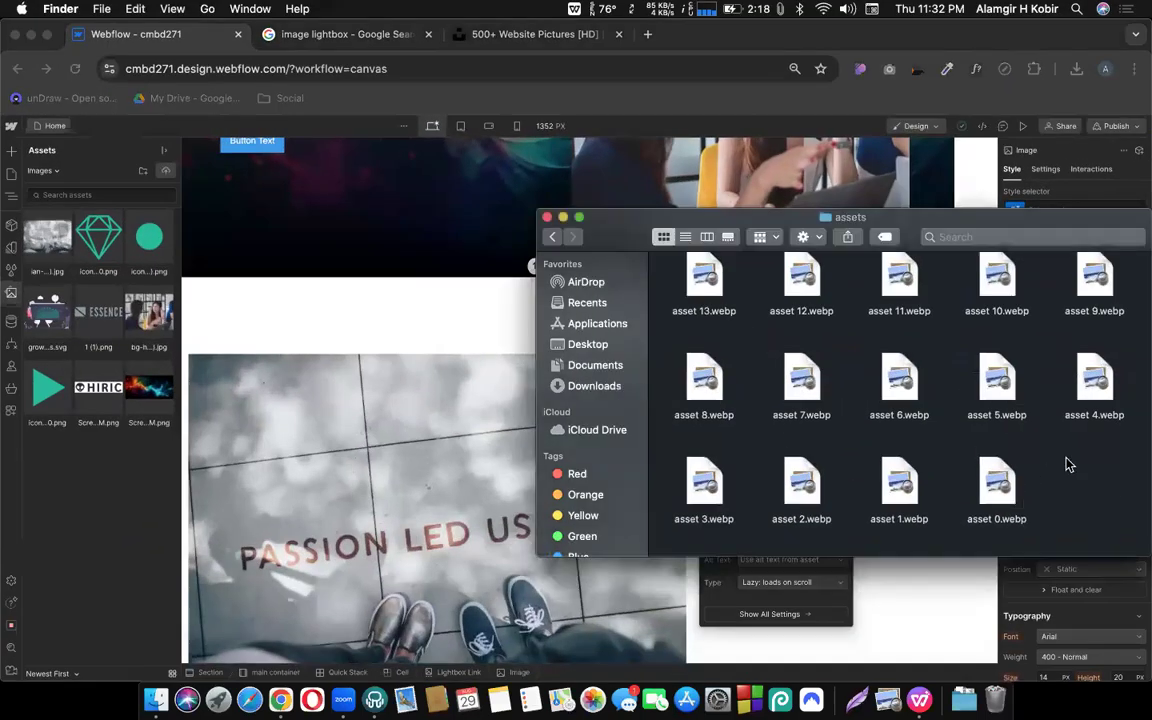
pyautogui.moveTo(1088, 510); pyautogui.dragTo(624, 260)
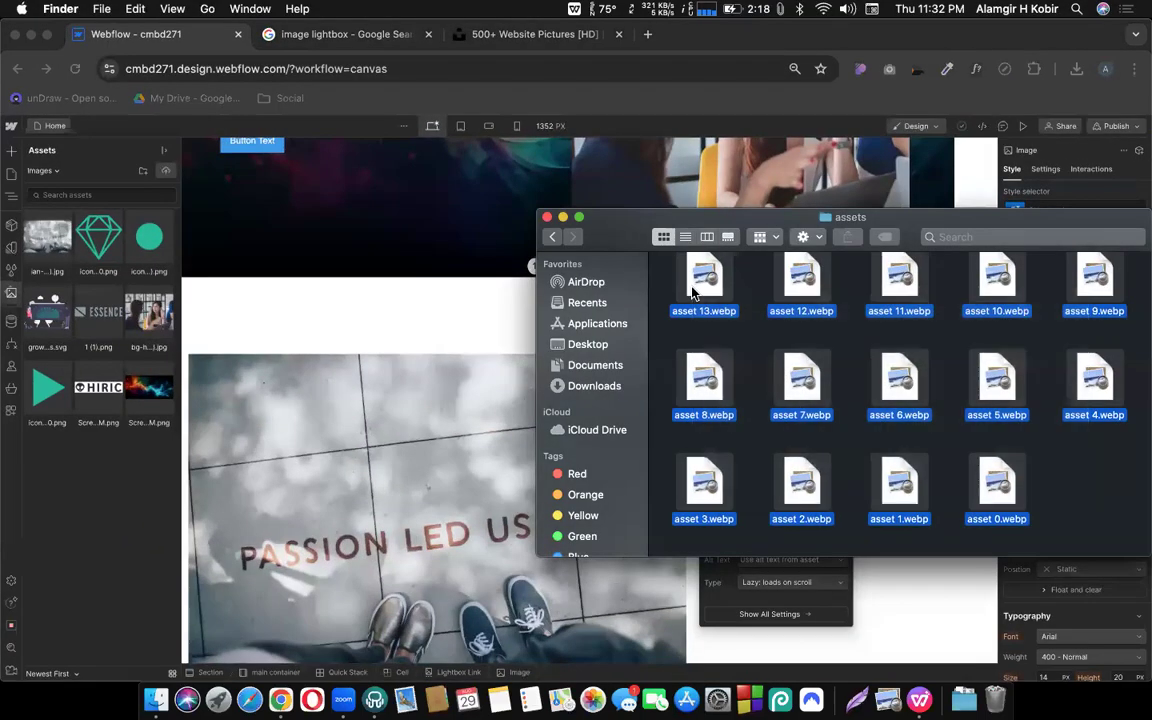
pyautogui.moveTo(700, 300); pyautogui.dragTo(64, 333)
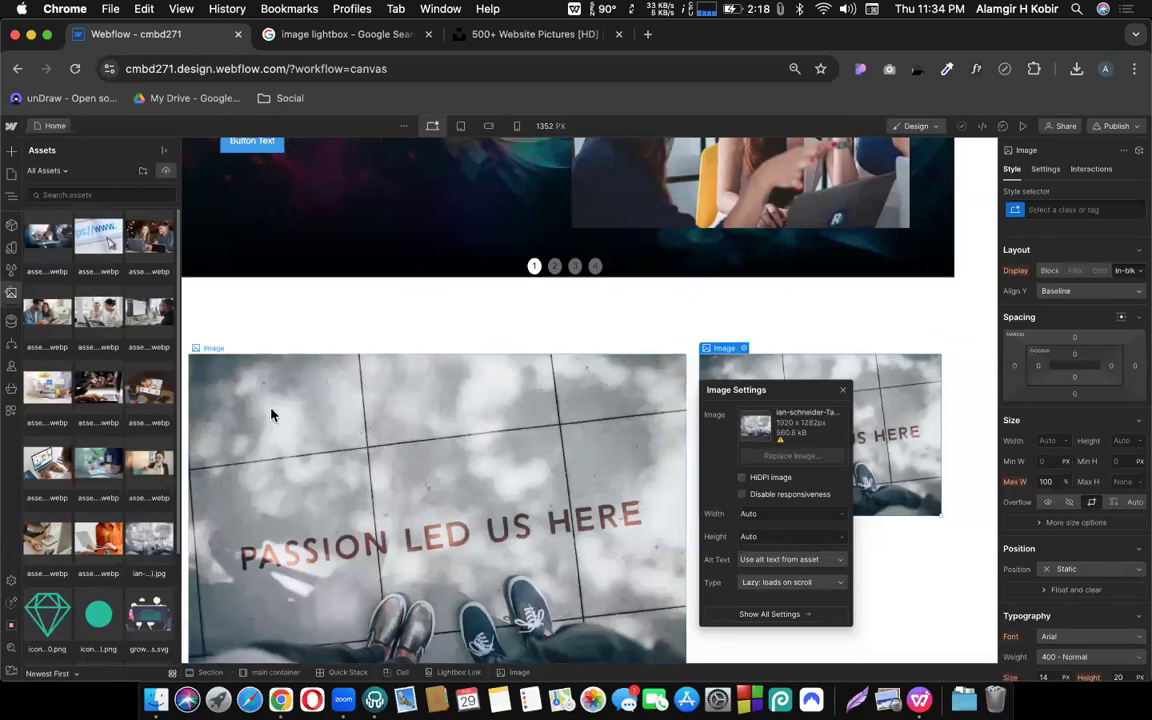
# Replace the small photo in the gallery's first row with asset 11.webp and close its image settings
pyautogui.click(86, 543)
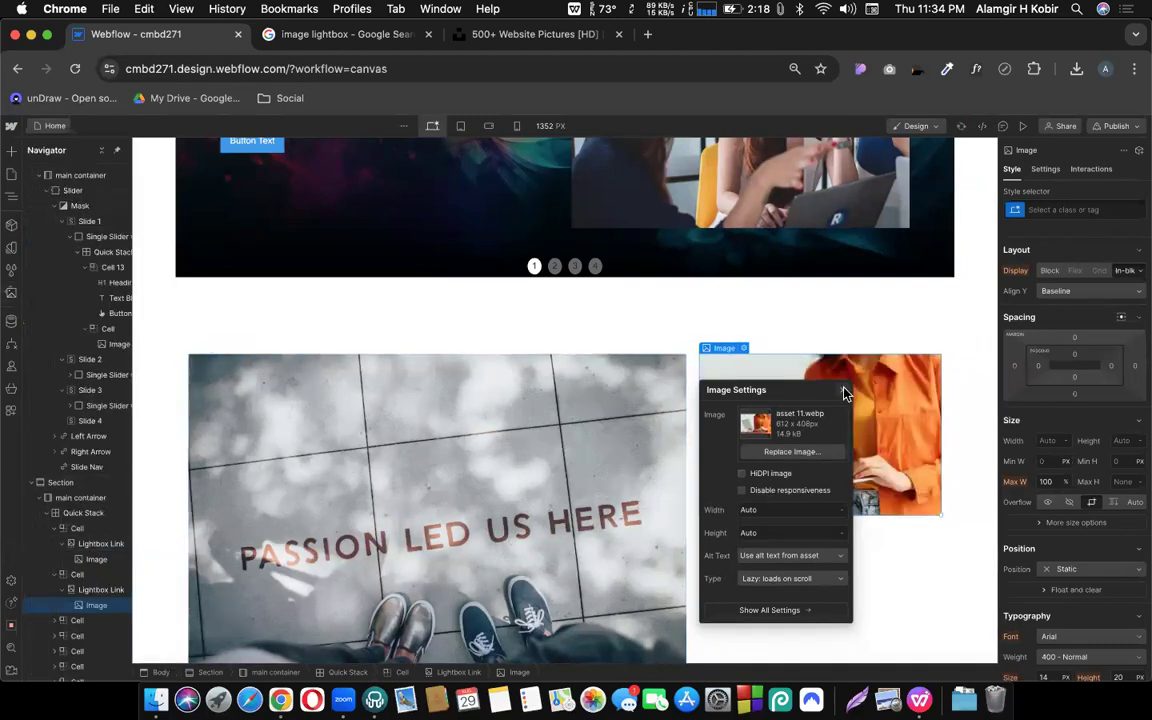
pyautogui.press('Escape')
pyautogui.scroll(-3, 700, 400)
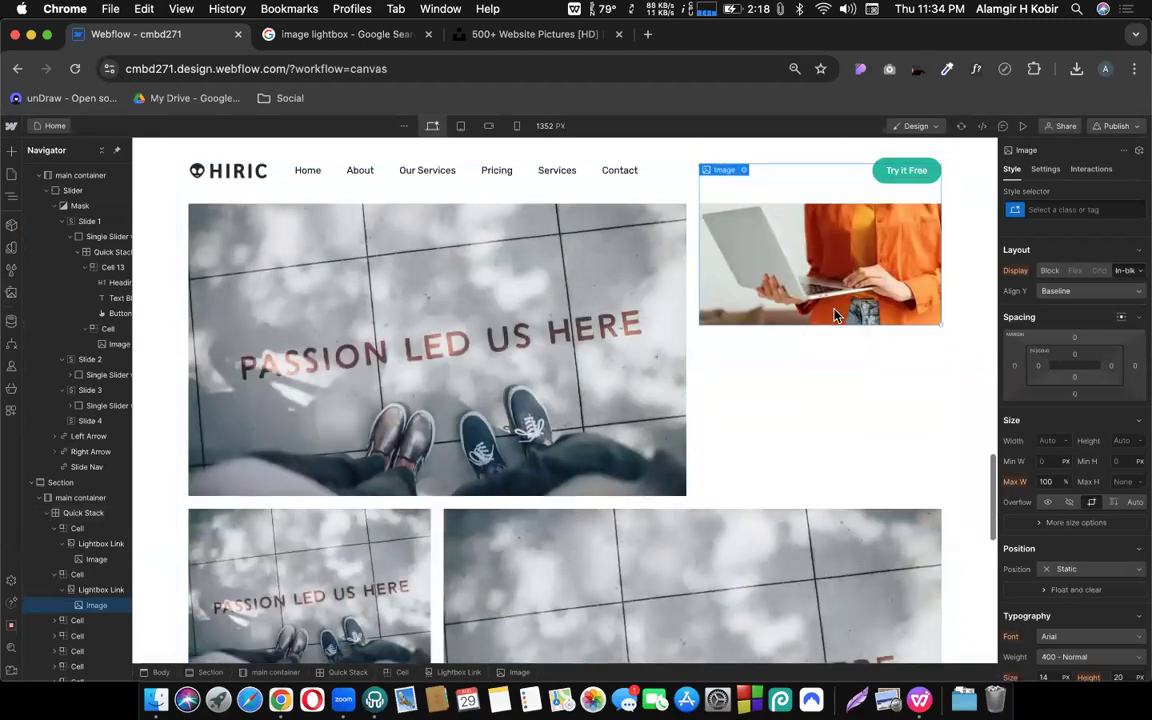
pyautogui.rightClick(775, 300)
pyautogui.press('Escape')
pyautogui.scroll(2, 681, 282)
pyautogui.scroll(-1, 660, 511)
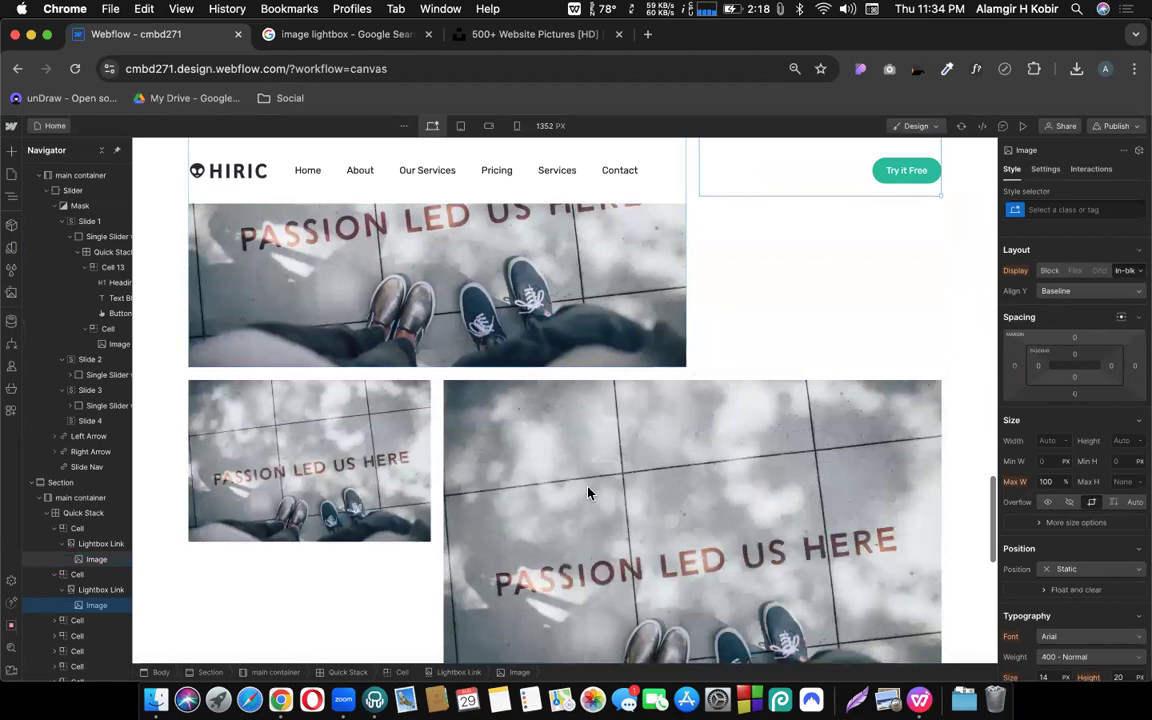
# Replace the large photo in the gallery's second row with asset 7.webp and close its image settings
pyautogui.click(485, 388)
pyautogui.click(488, 376)
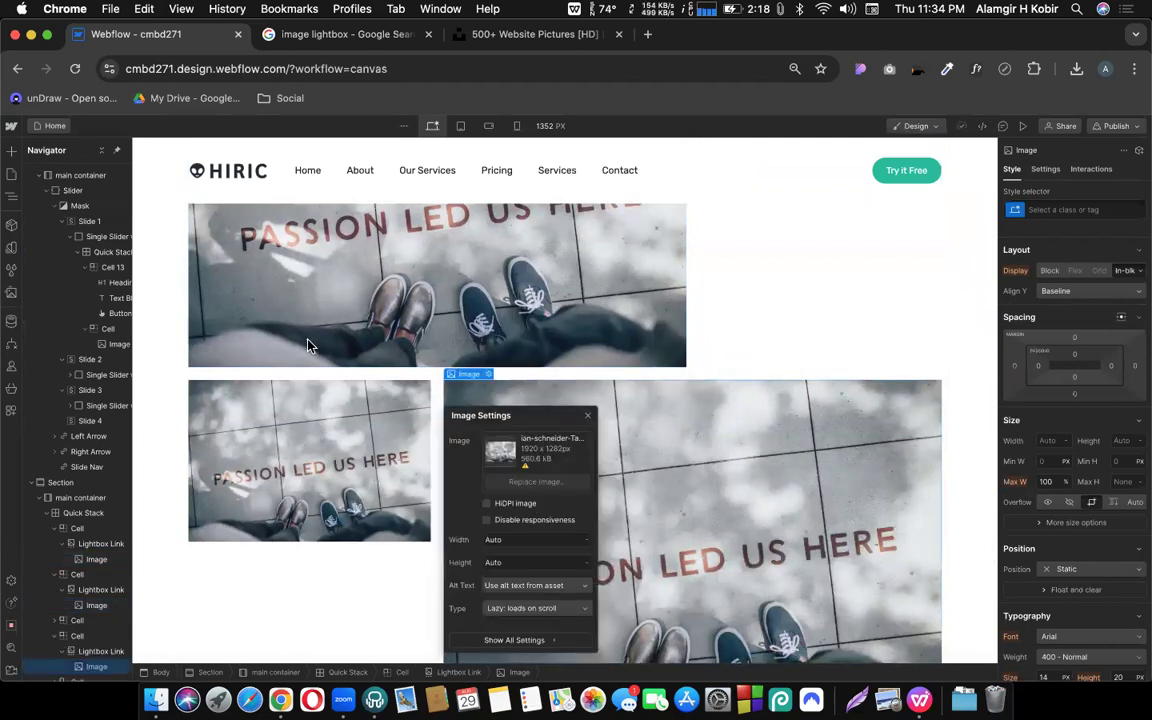
pyautogui.click(108, 398)
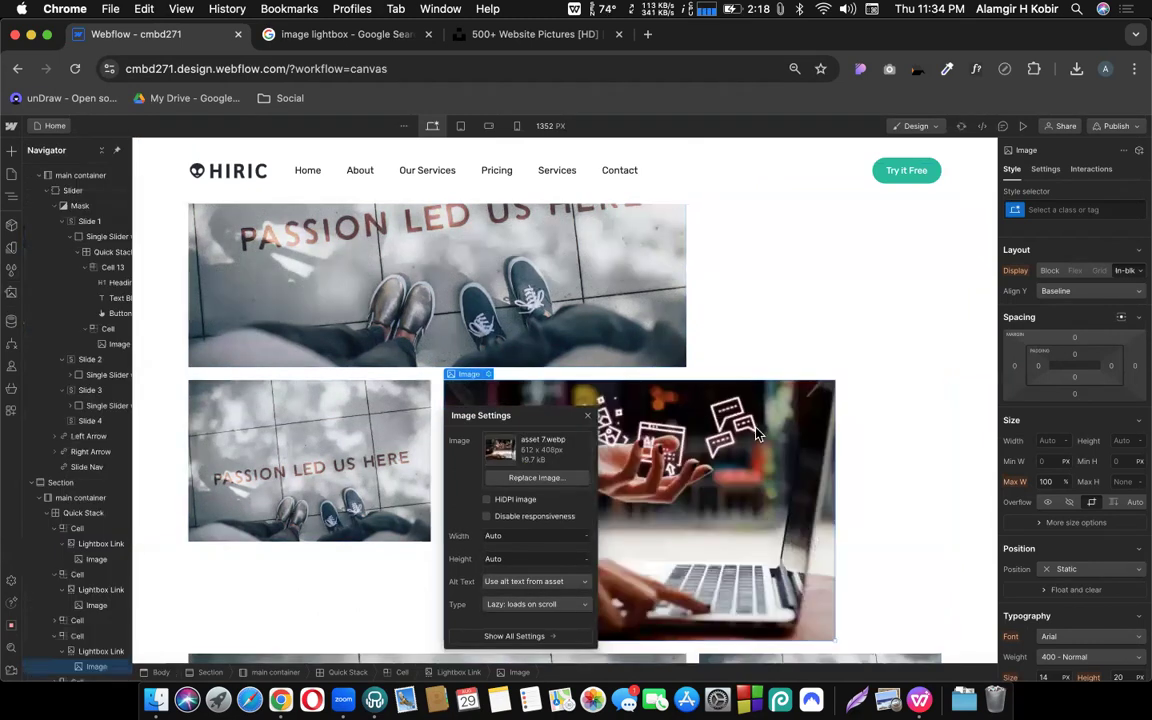
pyautogui.scroll(-3, 757, 433)
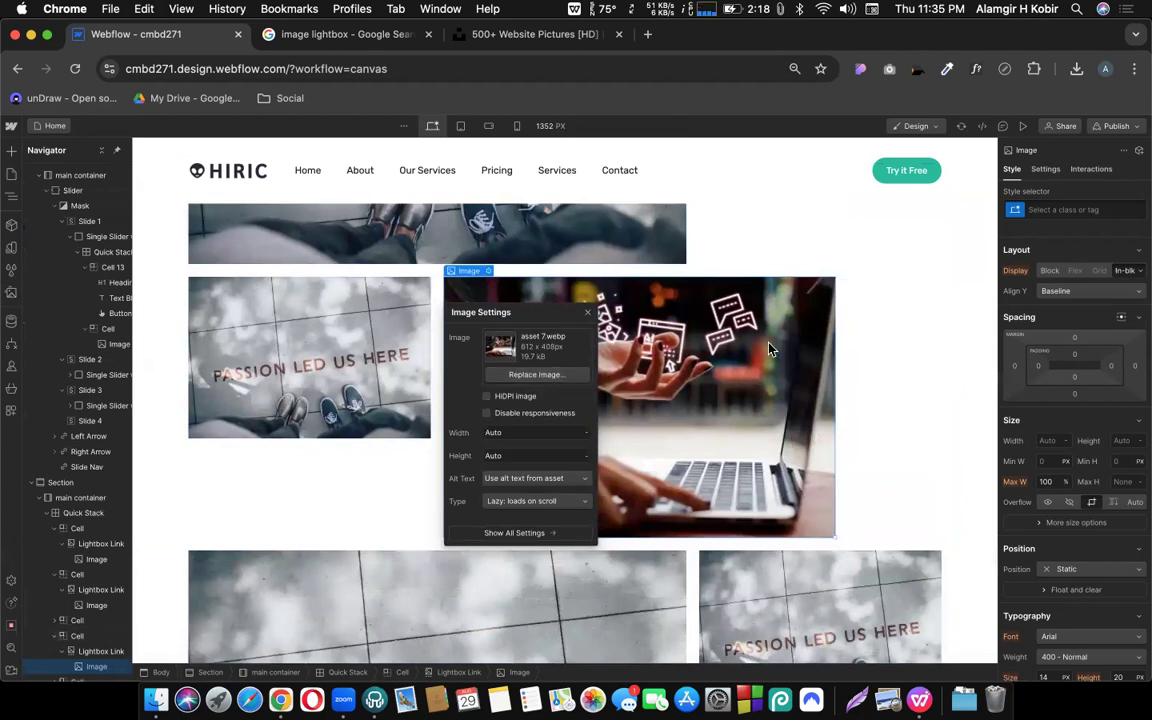
pyautogui.click(762, 376)
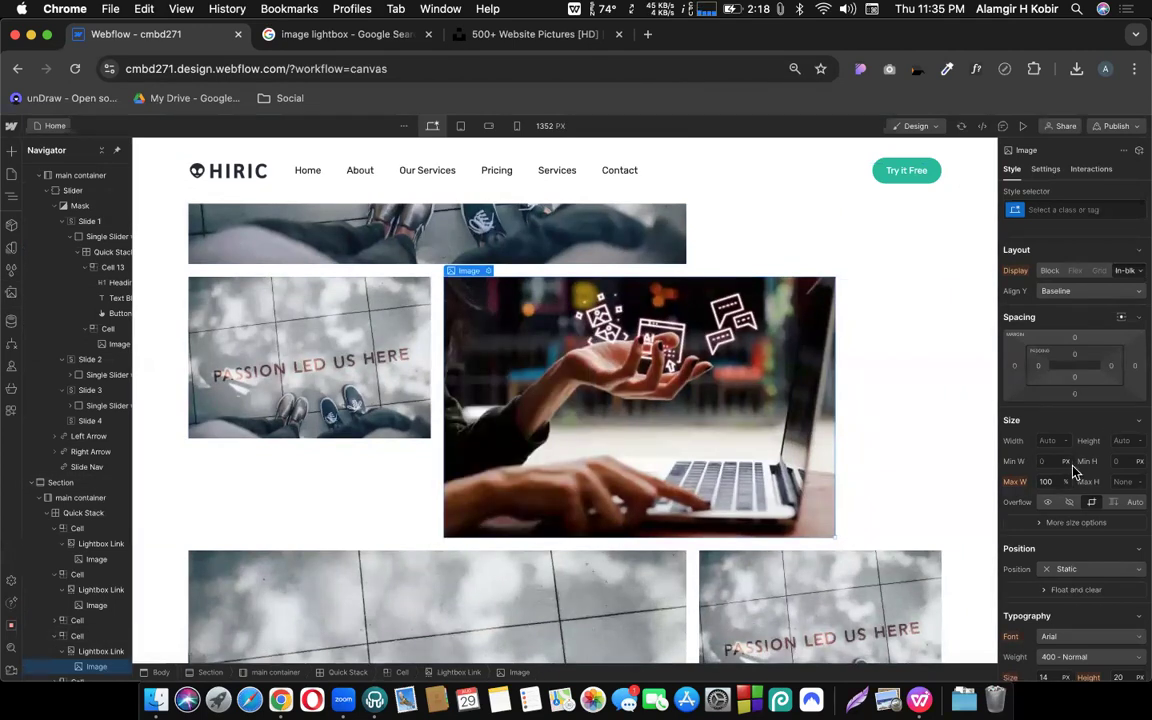
# Set the width of the second row's large image and of its lightbox link to 100%
pyautogui.click(1051, 441)
pyautogui.write('%')
pyautogui.press('Return')
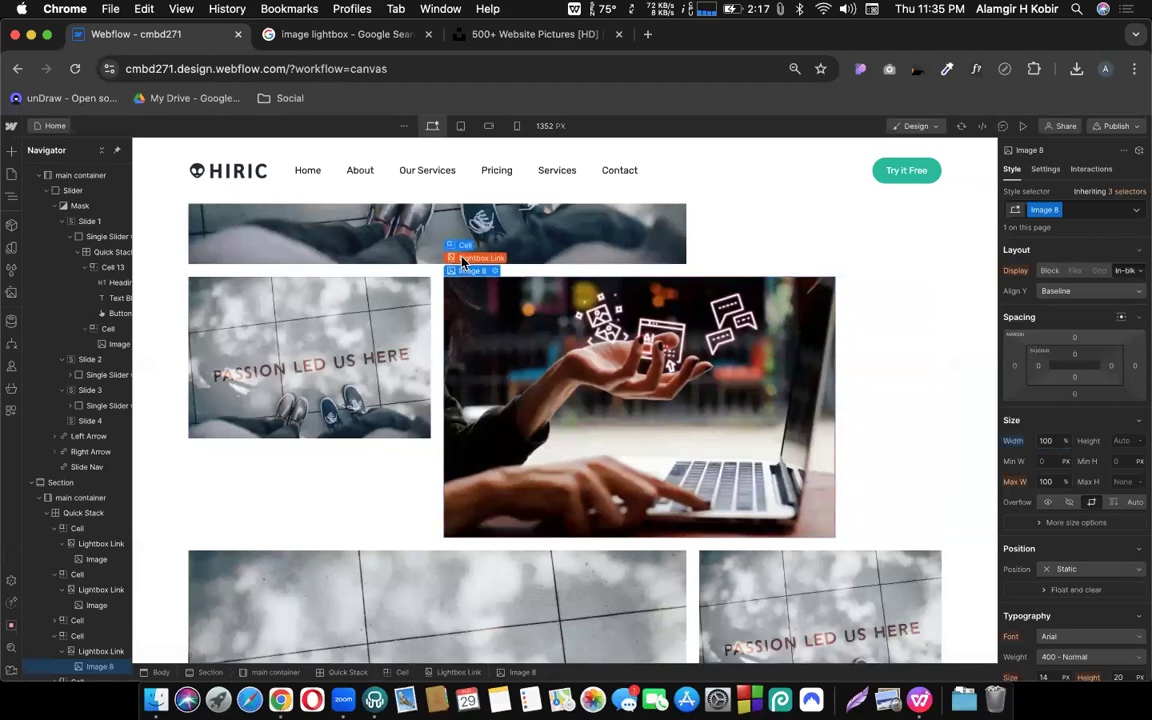
pyautogui.click(470, 258)
pyautogui.click(1046, 484)
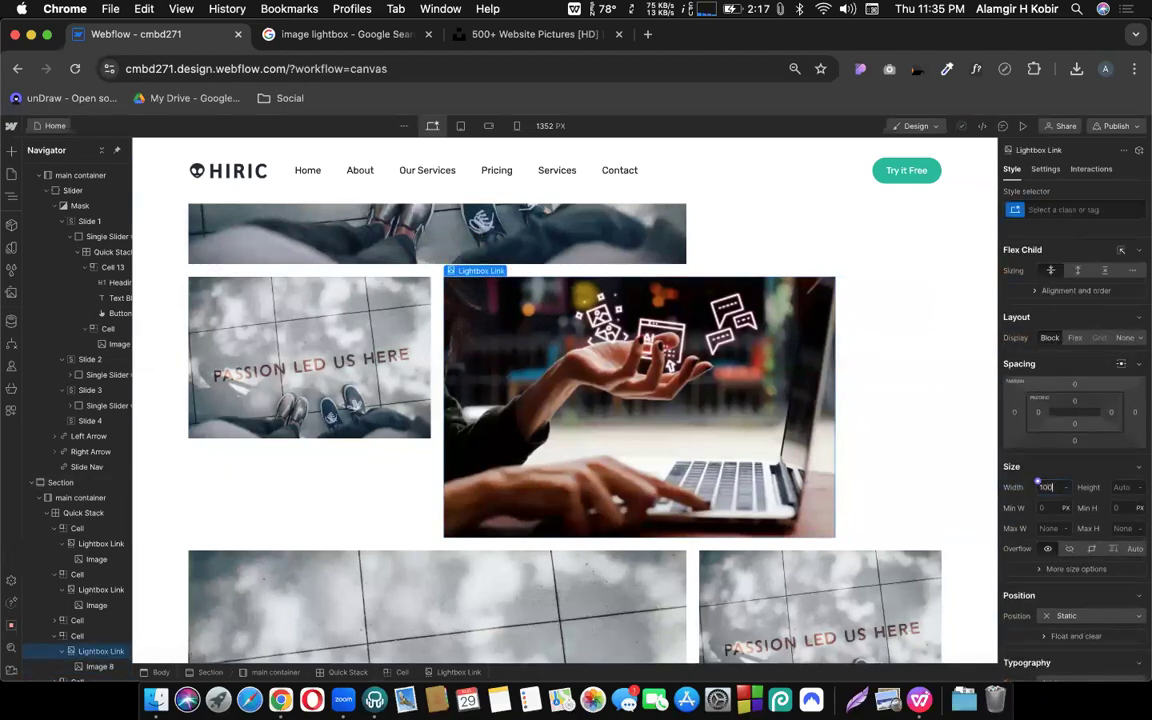
pyautogui.write('100%')
pyautogui.press('Return')
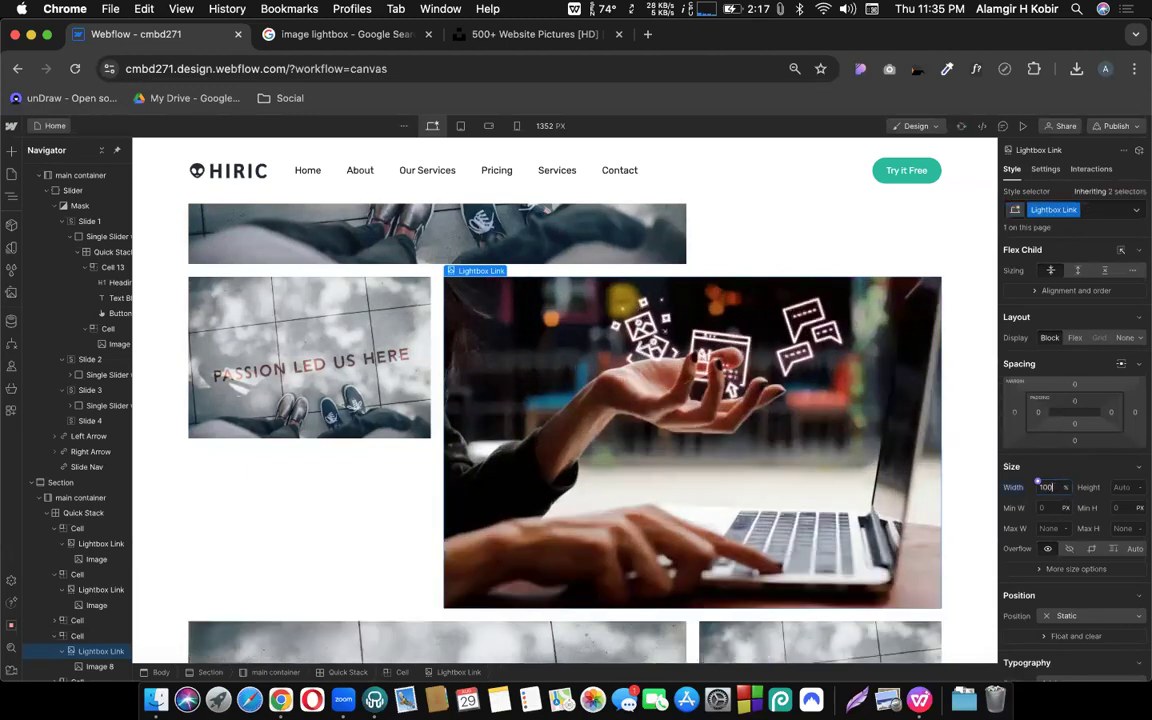
# Replace the large photo in the gallery's third row with asset 5.webp
pyautogui.click(350, 381)
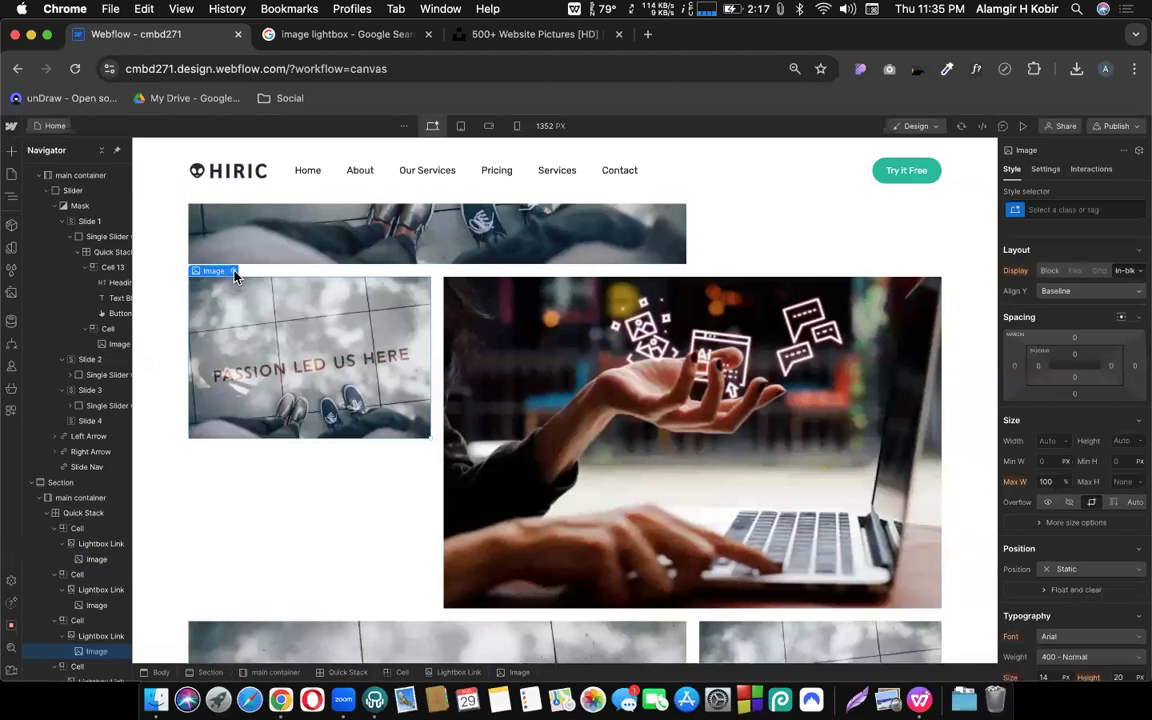
pyautogui.click(233, 271)
pyautogui.scroll(-3, 520, 540)
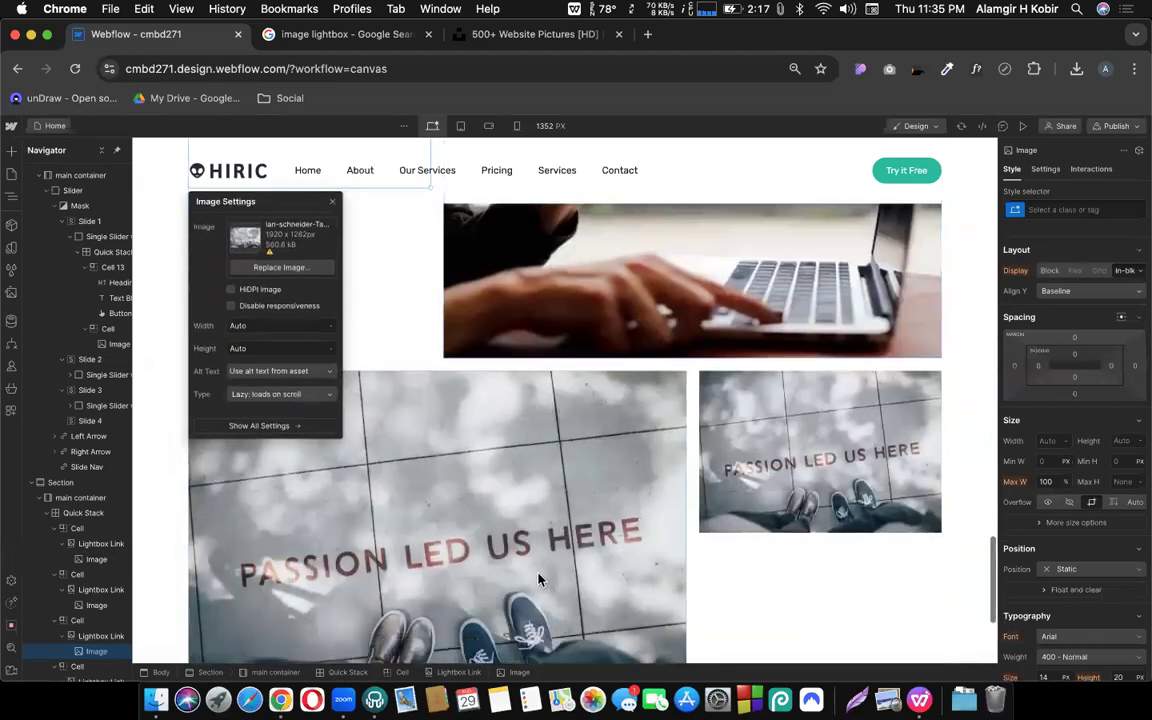
pyautogui.click(447, 504)
pyautogui.click(233, 366)
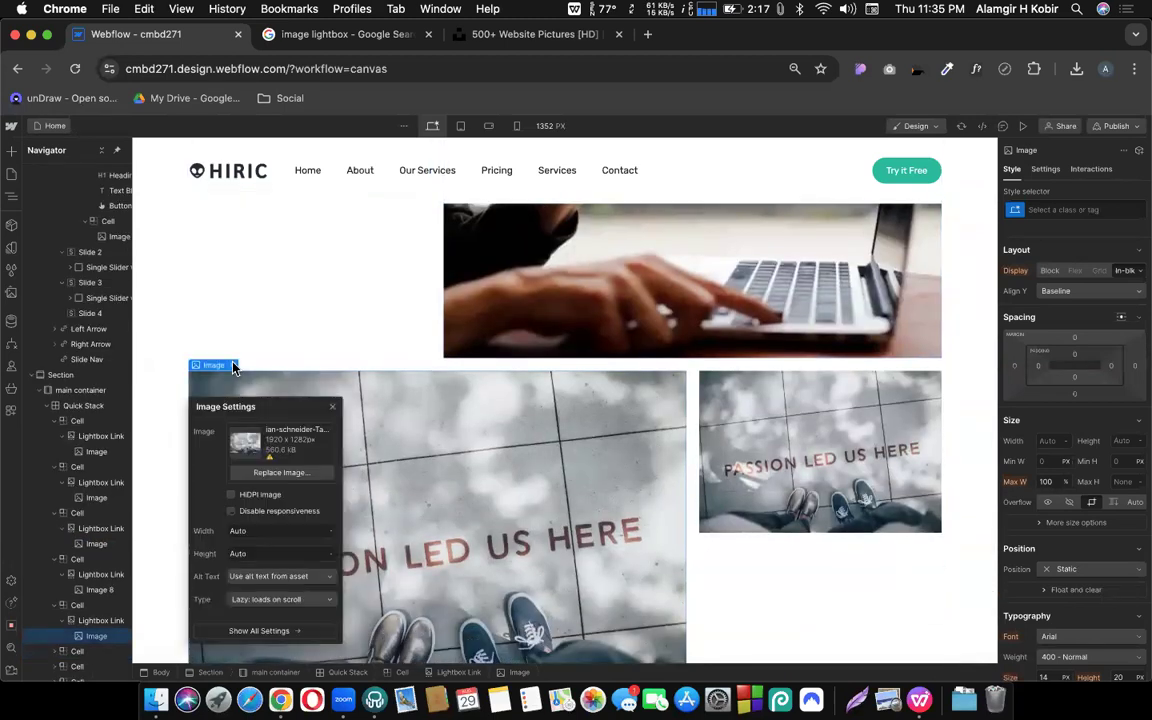
pyautogui.click(285, 475)
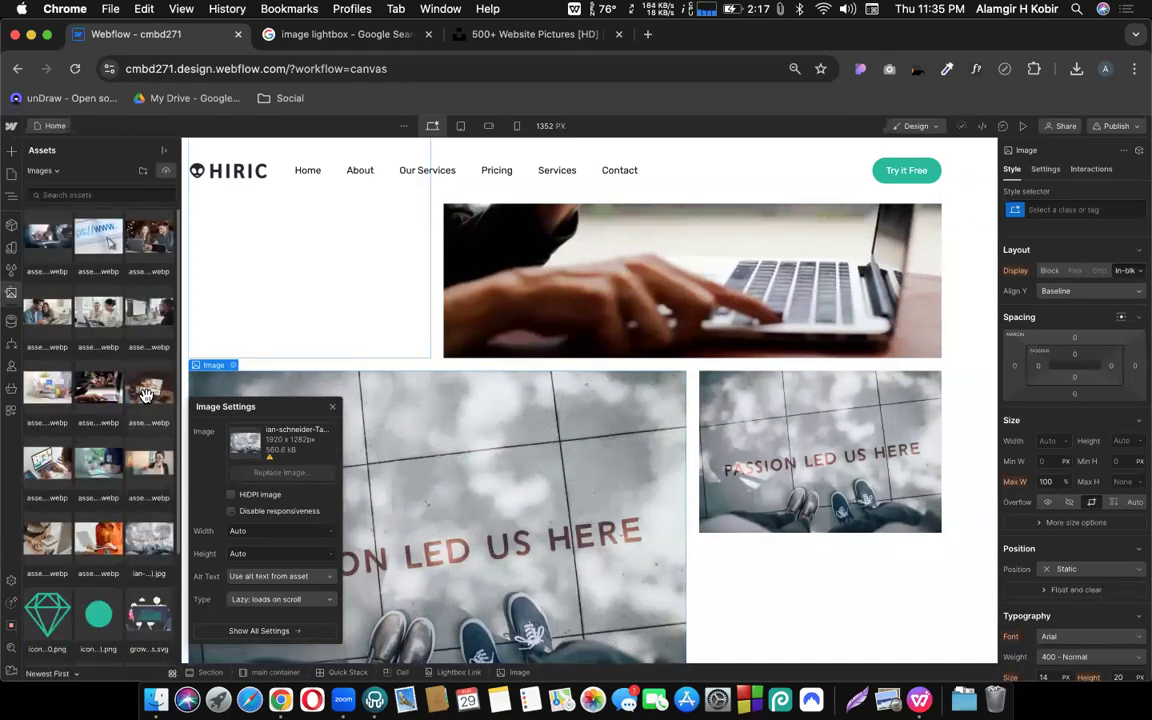
pyautogui.click(147, 392)
# Set the width of the third row's lightbox link and of the large image inside it to 100%
pyautogui.moveTo(208, 362)
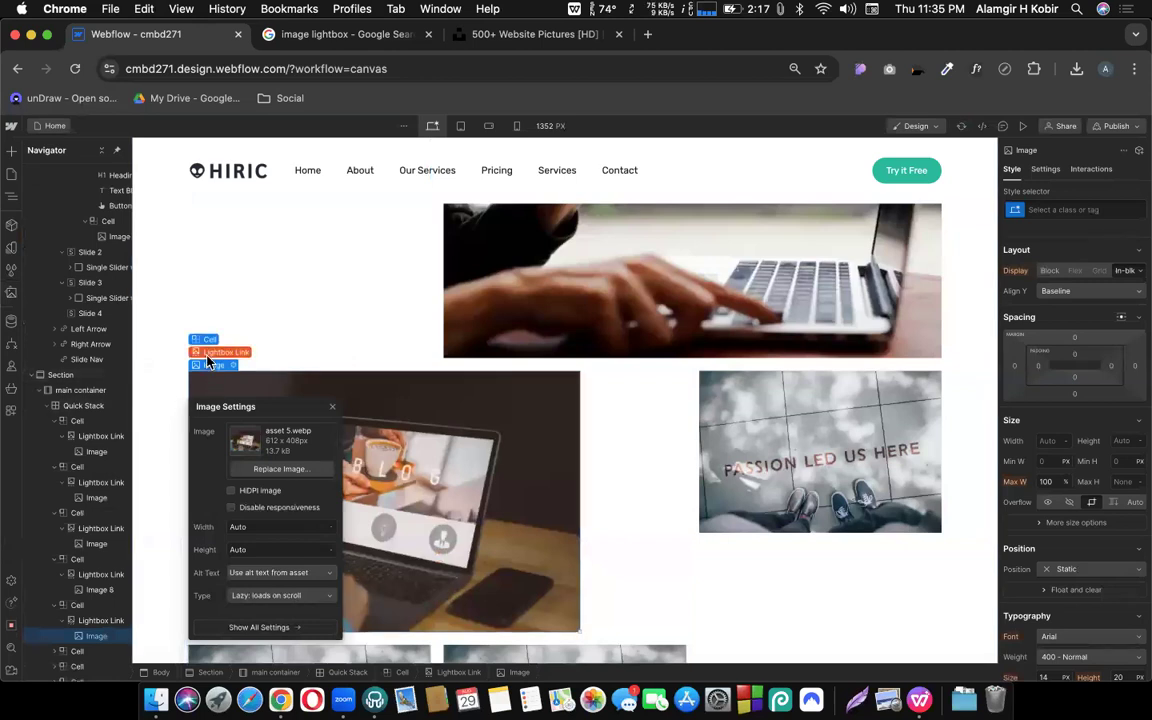
pyautogui.click(208, 355)
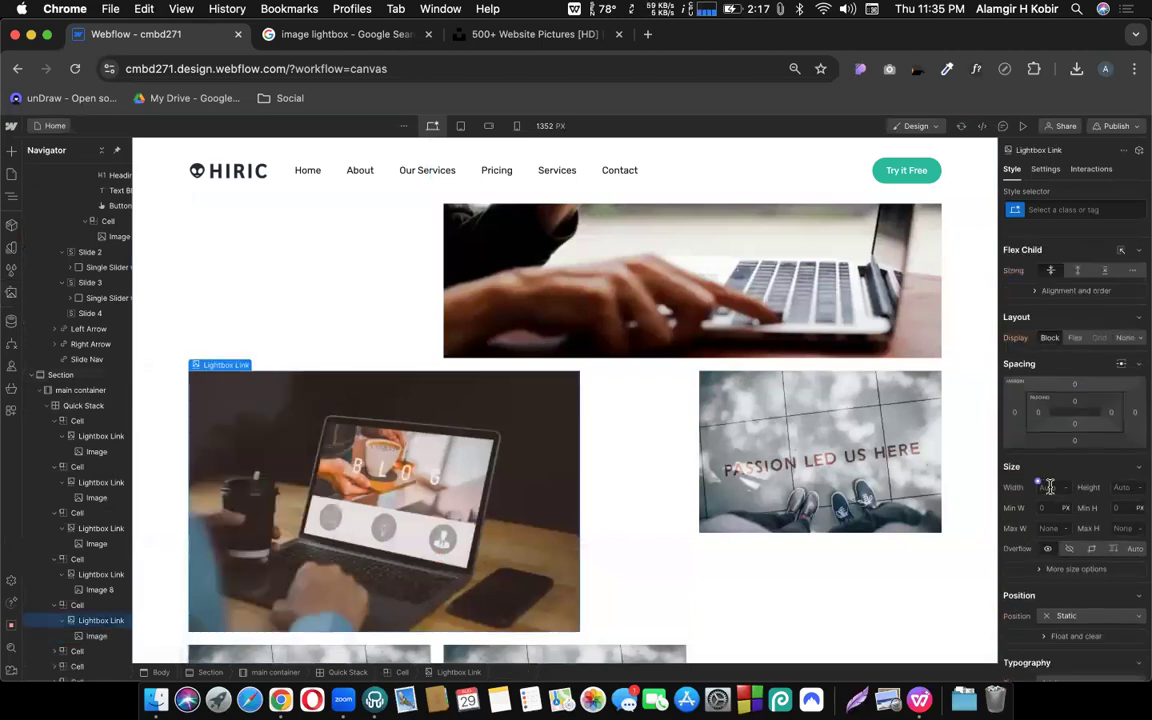
pyautogui.click(1066, 490)
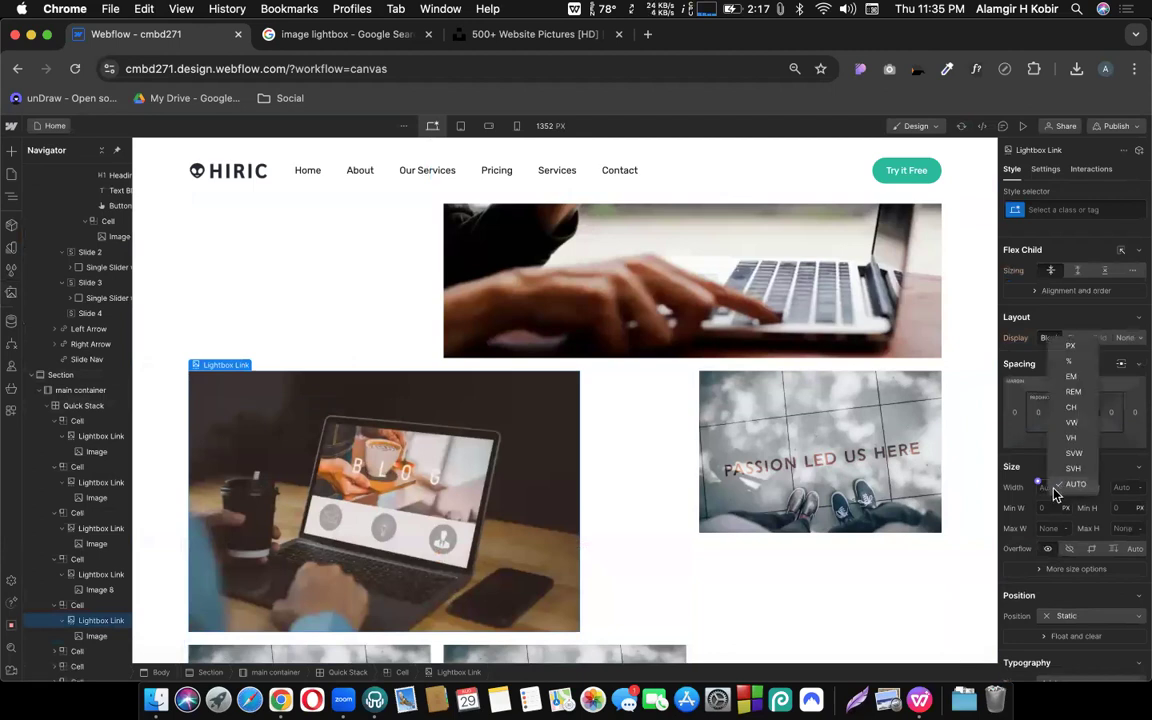
pyautogui.click(1043, 487)
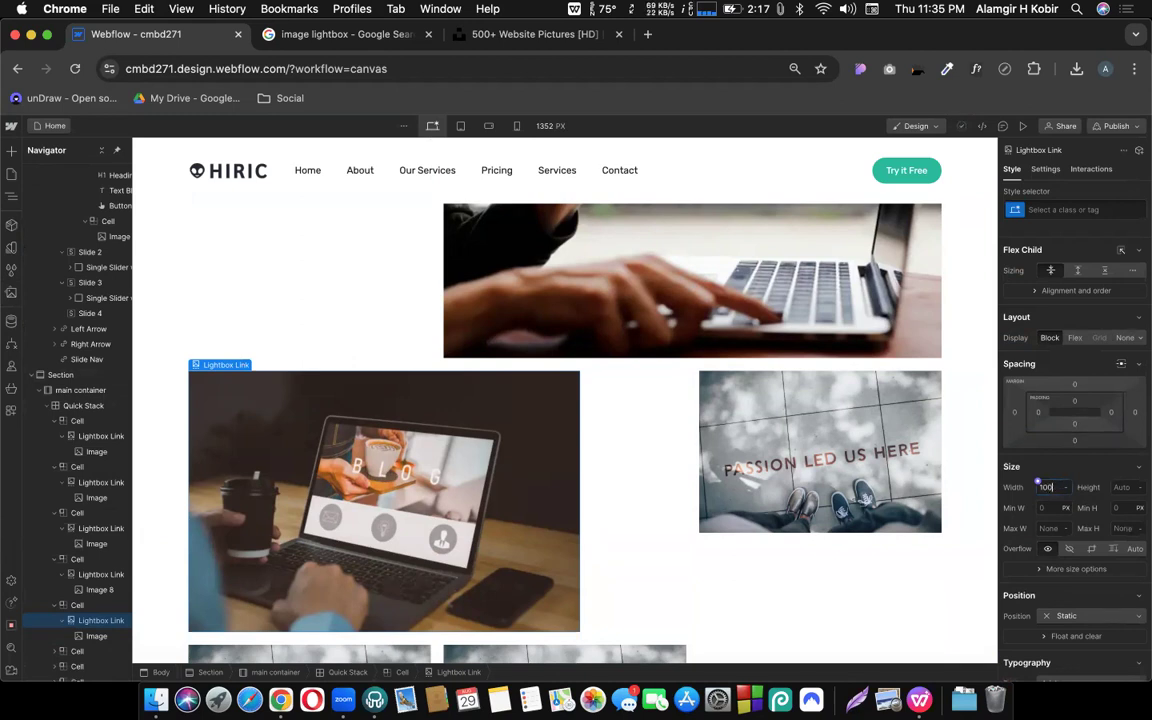
pyautogui.write('100')
pyautogui.press('Return')
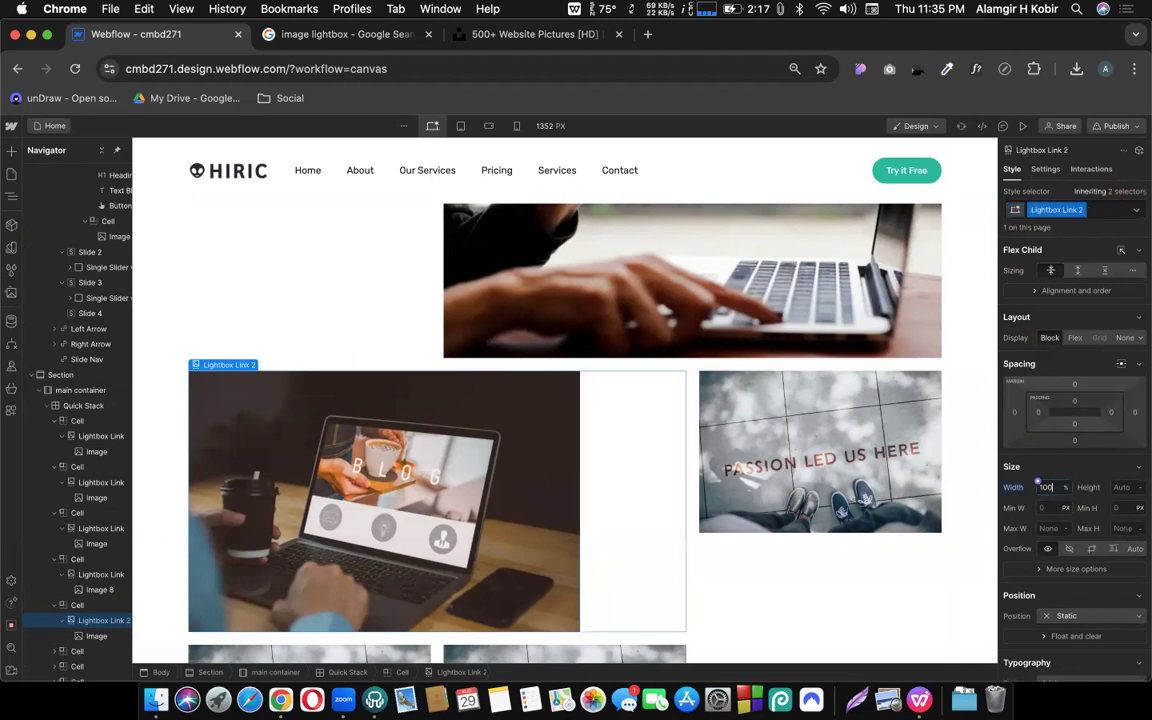
pyautogui.click(531, 445)
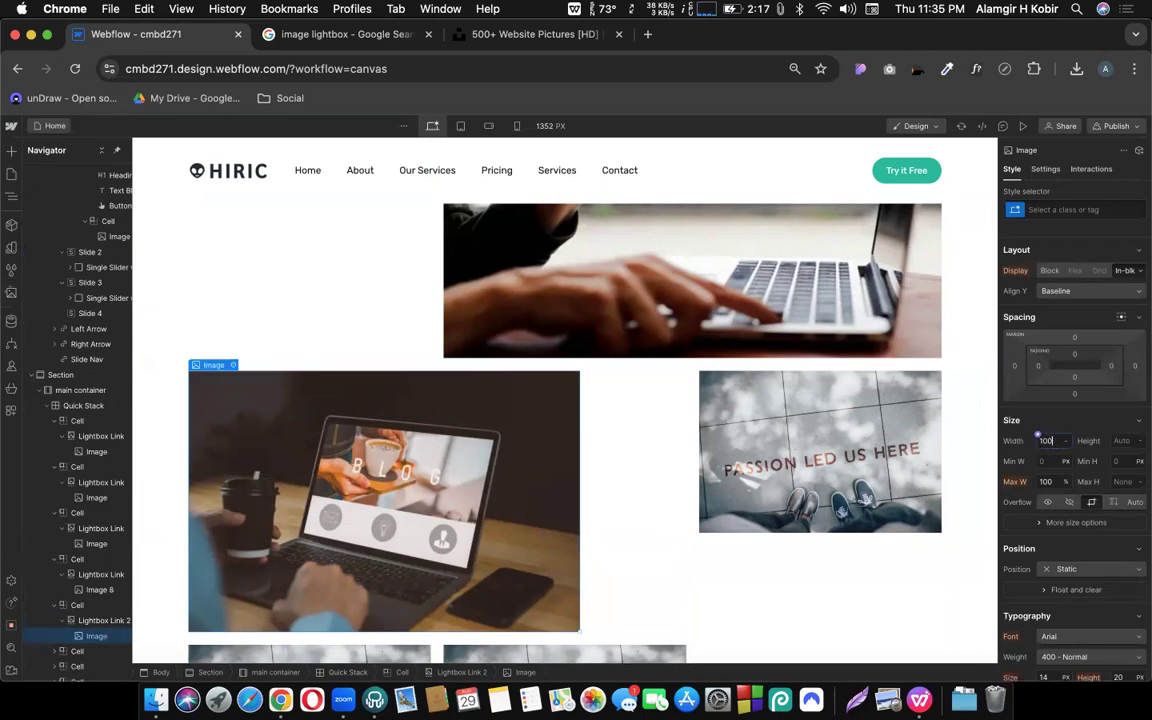
pyautogui.write('100')
pyautogui.press('Return')
# Replace the first small photo in the gallery's last row with asset 3.webp
pyautogui.scroll(-4, 797, 453)
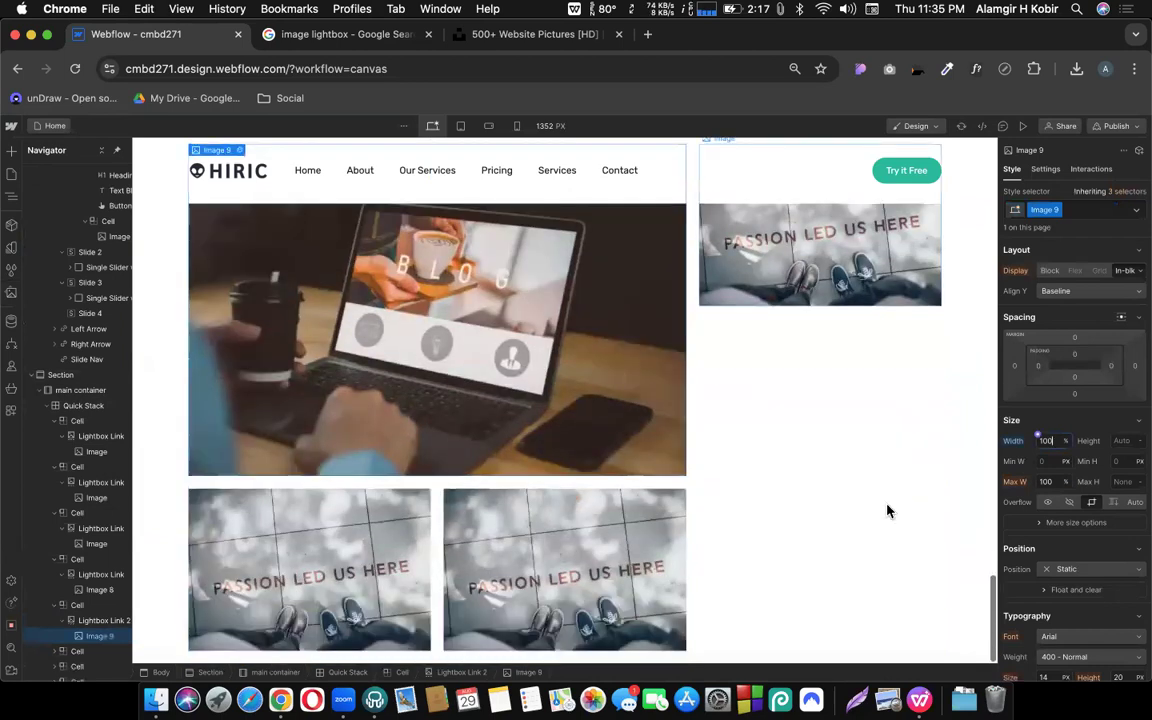
pyautogui.click(316, 540)
pyautogui.click(231, 483)
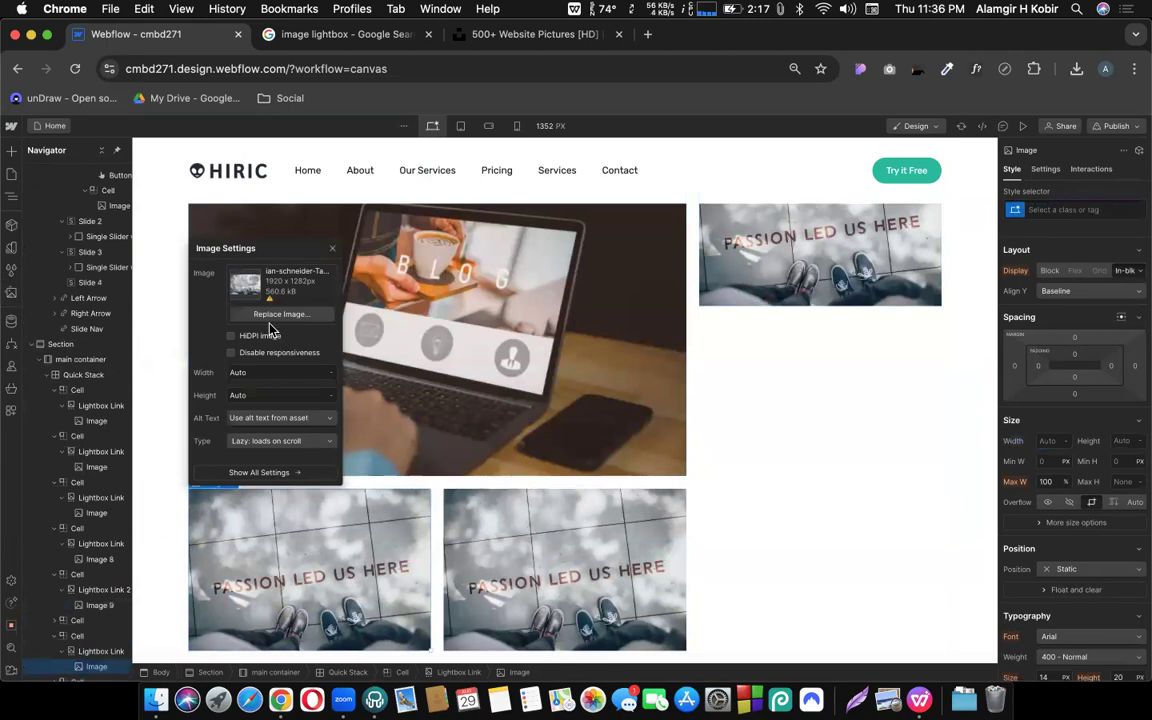
pyautogui.click(274, 315)
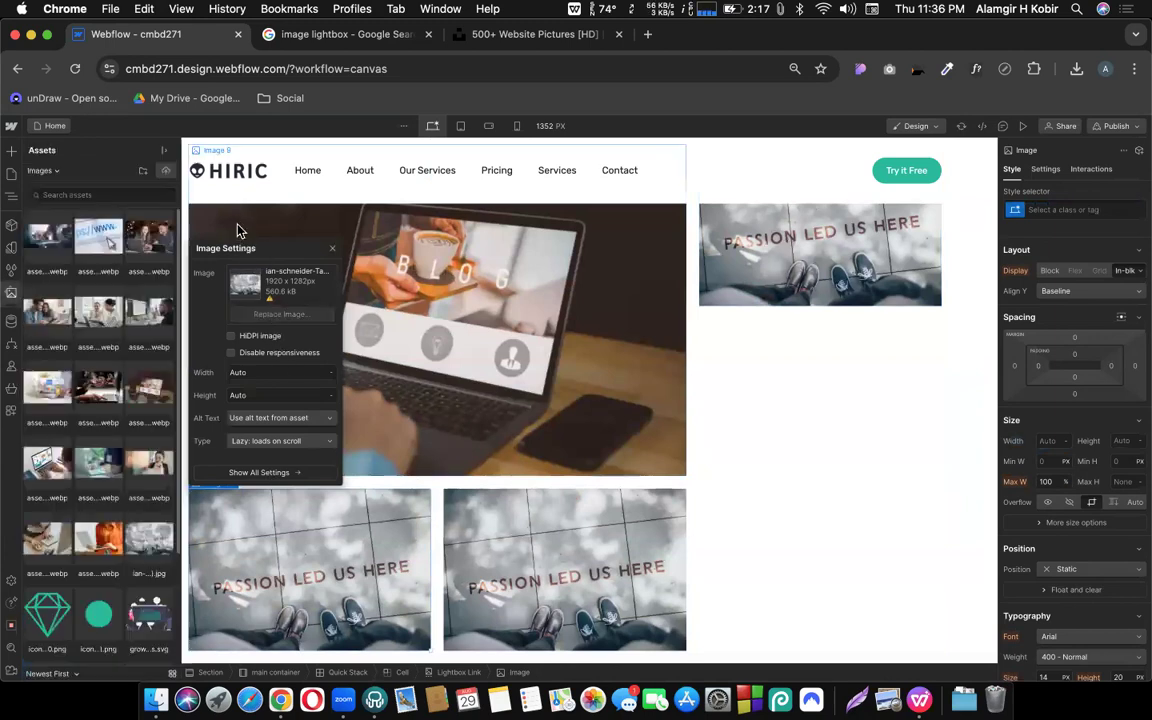
pyautogui.click(152, 240)
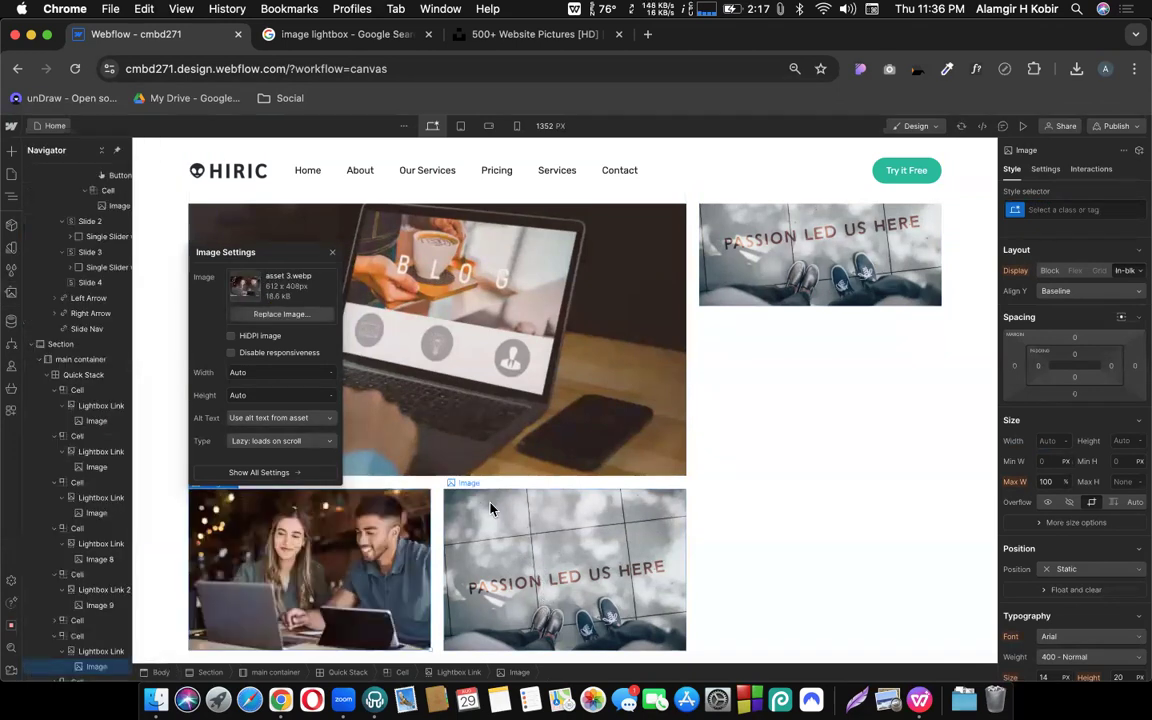
# Replace the second photo in the gallery's last row, first trying asset 2.webp and settling on asset 9.webp
pyautogui.click(490, 510)
pyautogui.doubleClick(490, 510)
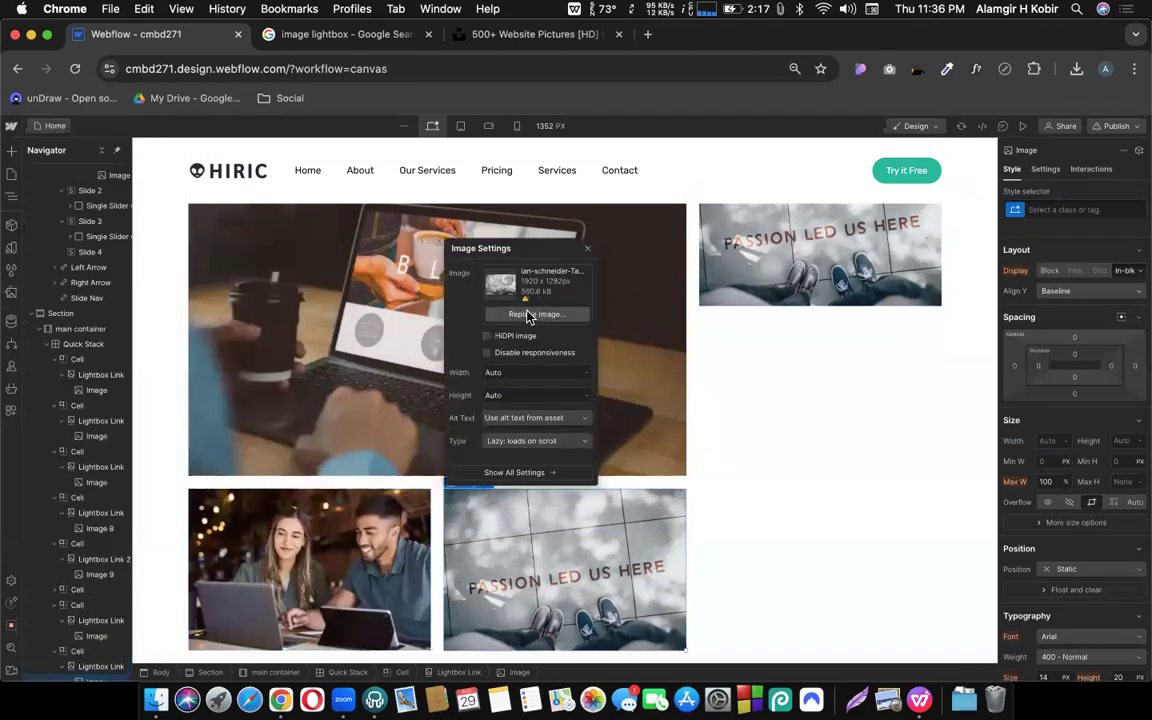
pyautogui.click(530, 315)
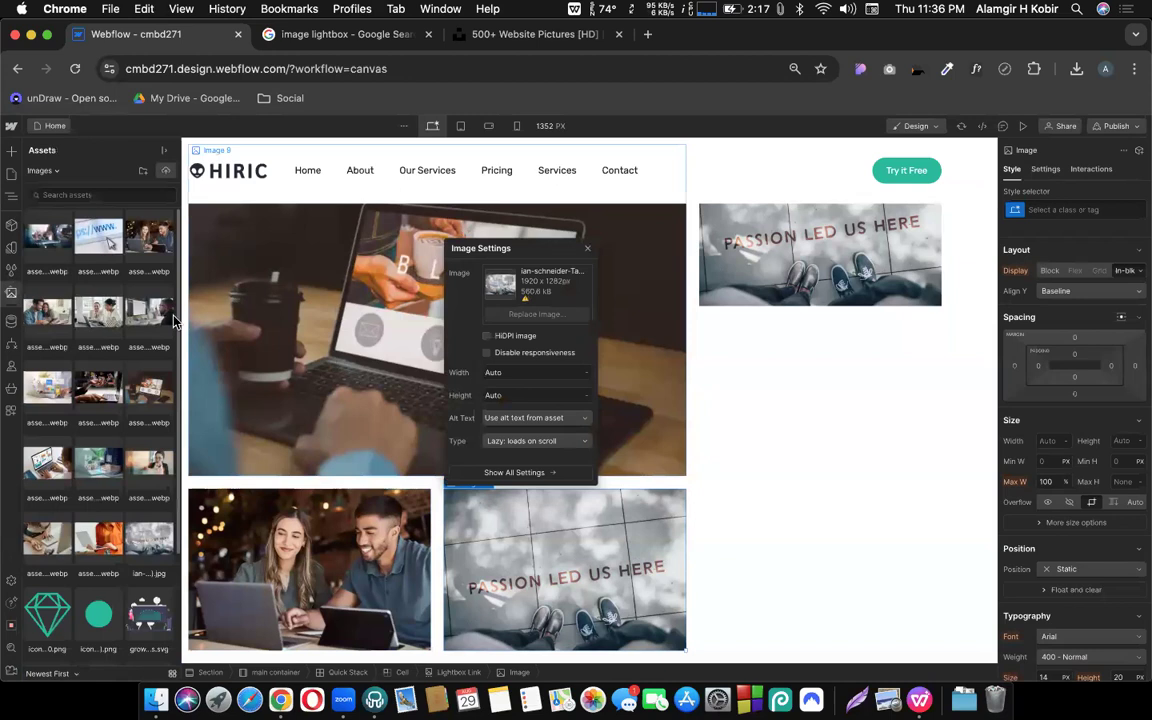
pyautogui.click(140, 316)
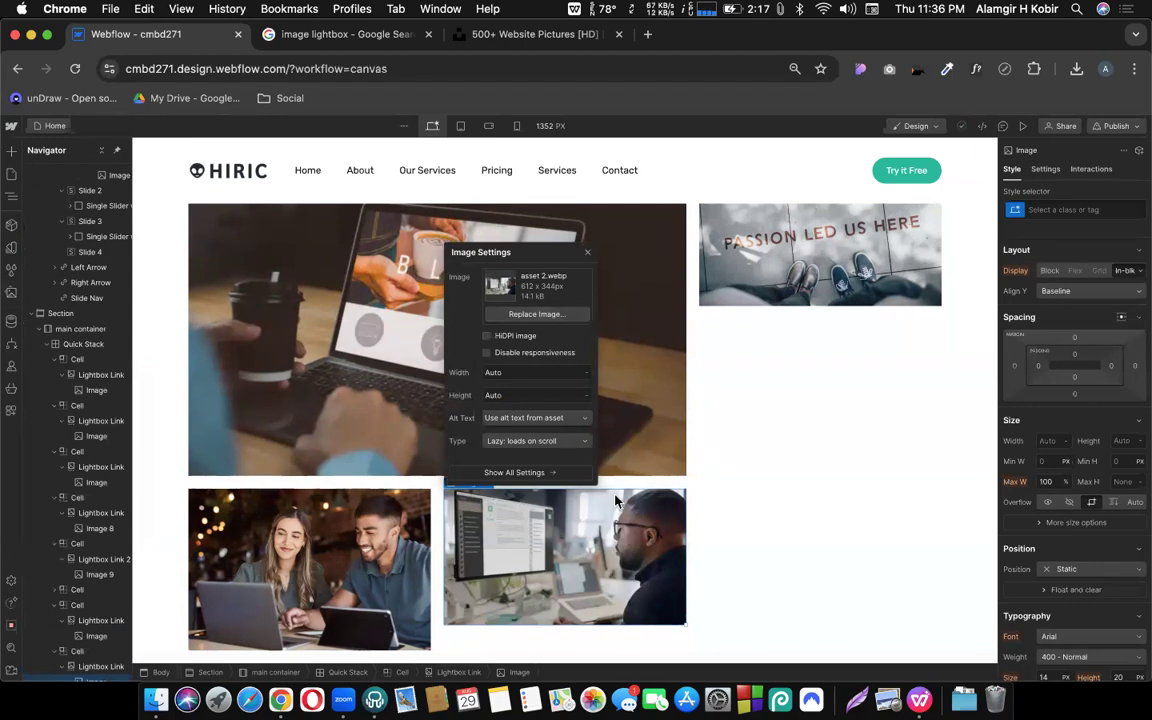
pyautogui.click(543, 328)
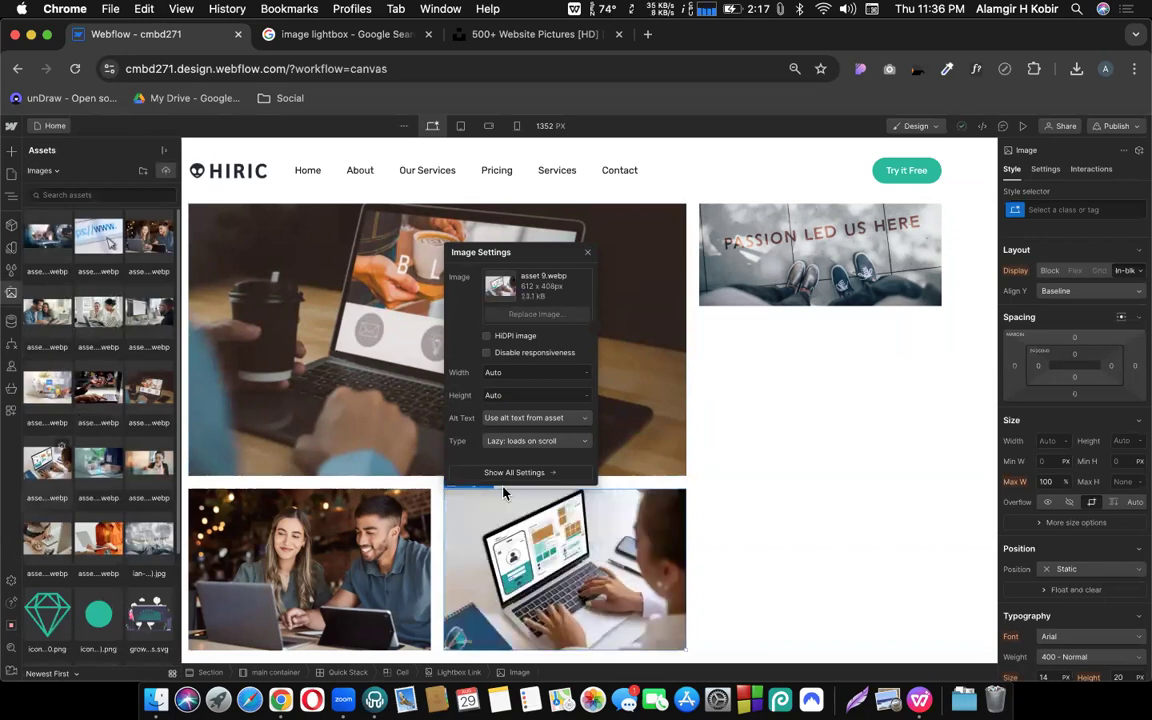
pyautogui.click(52, 460)
pyautogui.click(713, 437)
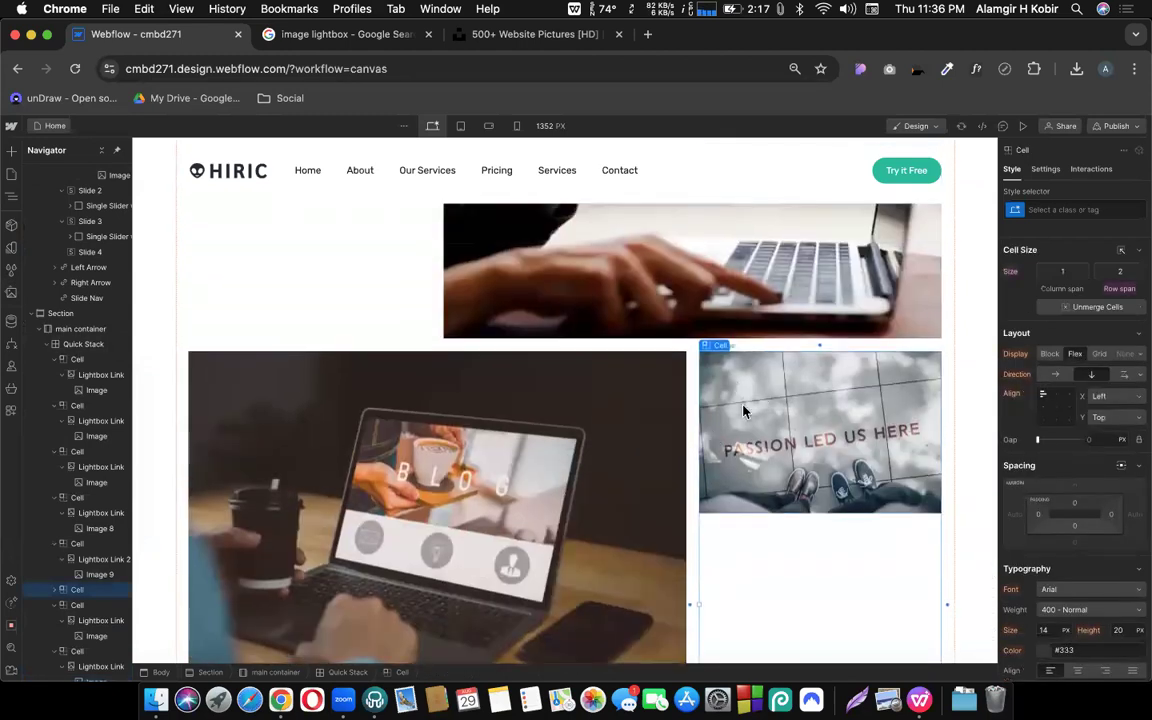
pyautogui.click(743, 404)
pyautogui.scroll(5, 615, 437)
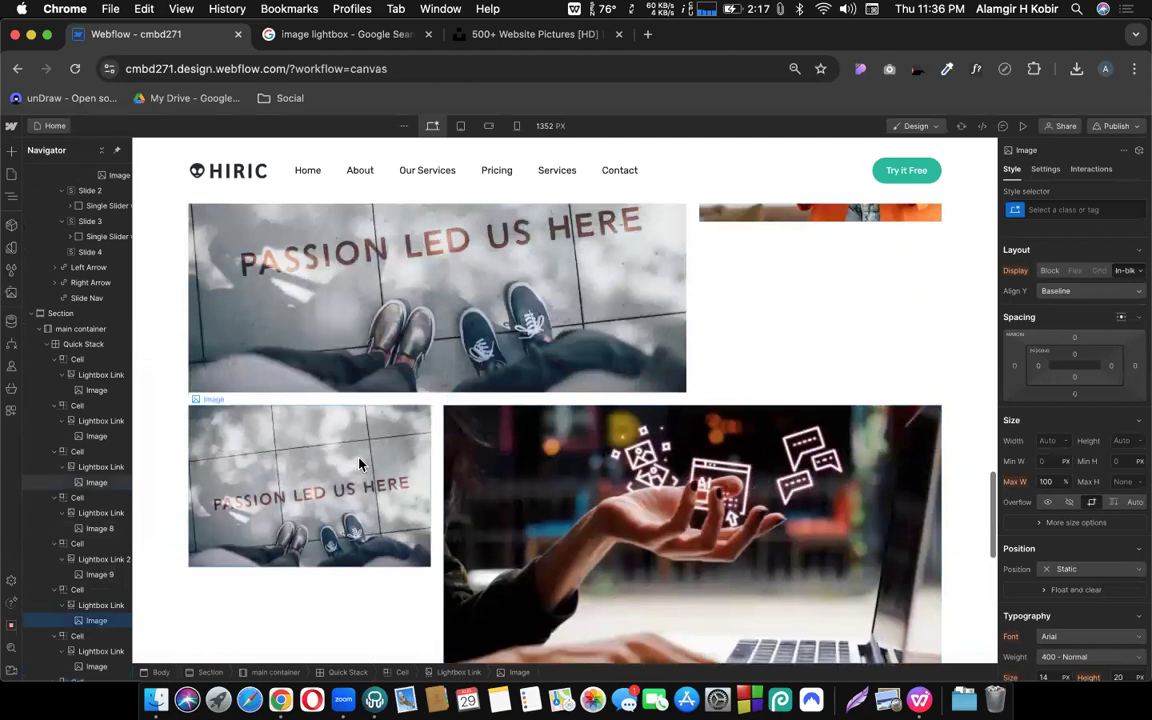
pyautogui.click(360, 463)
pyautogui.scroll(4, 676, 355)
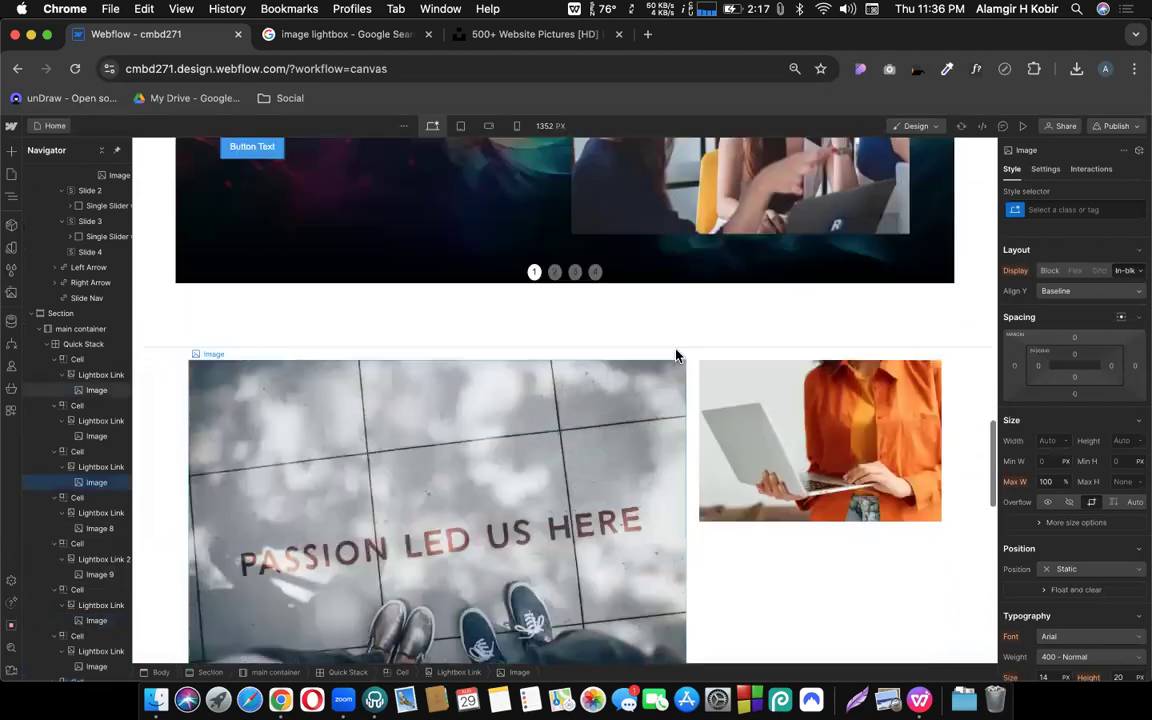
# Switch to Unsplash and look through the website photo results for a portrait-format picture for the gallery's tall cell
pyautogui.scroll(-2, 676, 355)
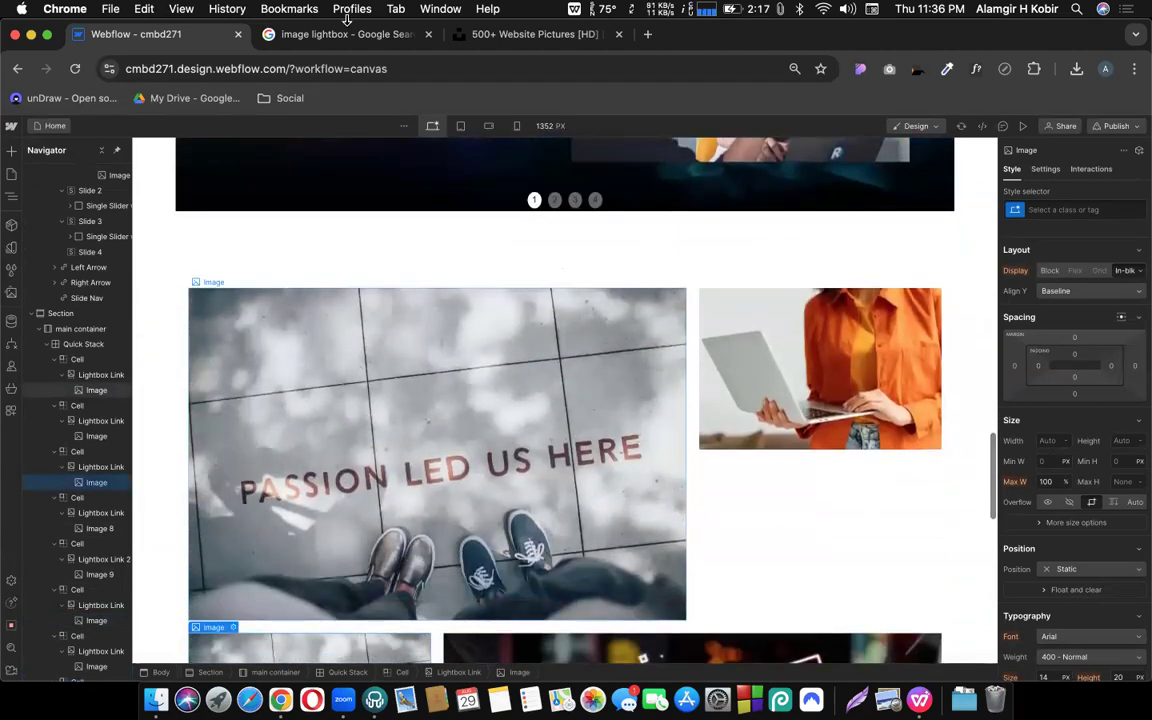
pyautogui.click(470, 34)
pyautogui.scroll(-1, 420, 555)
pyautogui.scroll(-8, 430, 555)
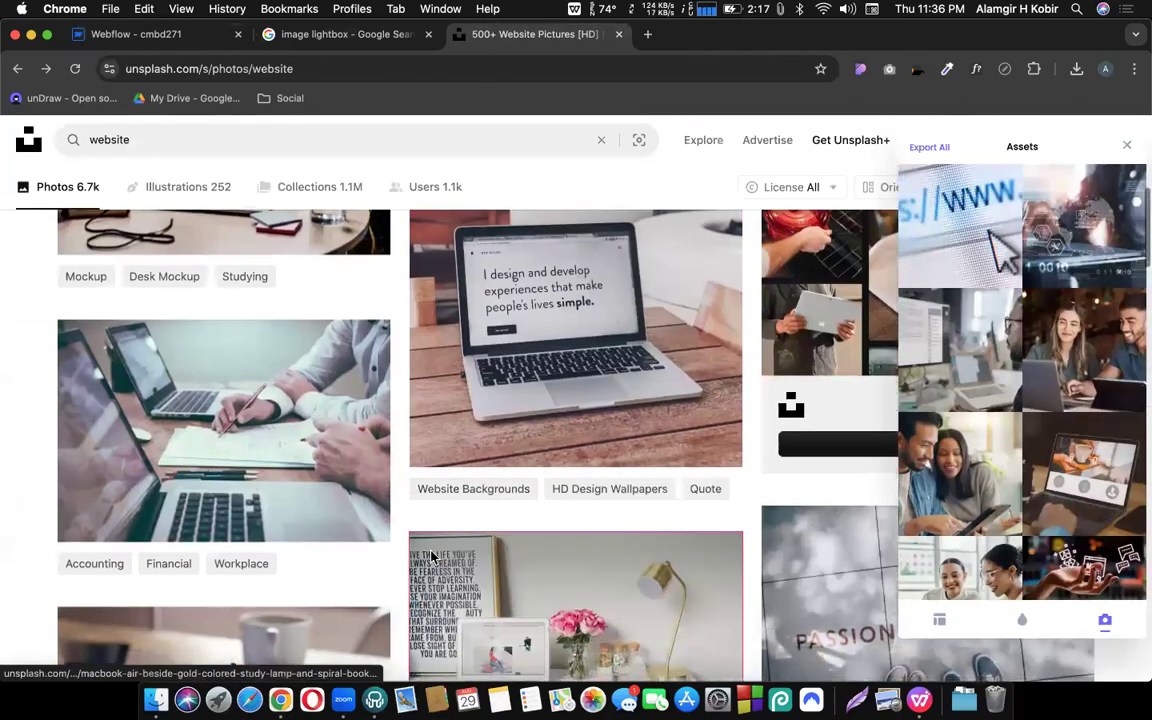
pyautogui.scroll(-3, 432, 558)
pyautogui.scroll(-5, 751, 465)
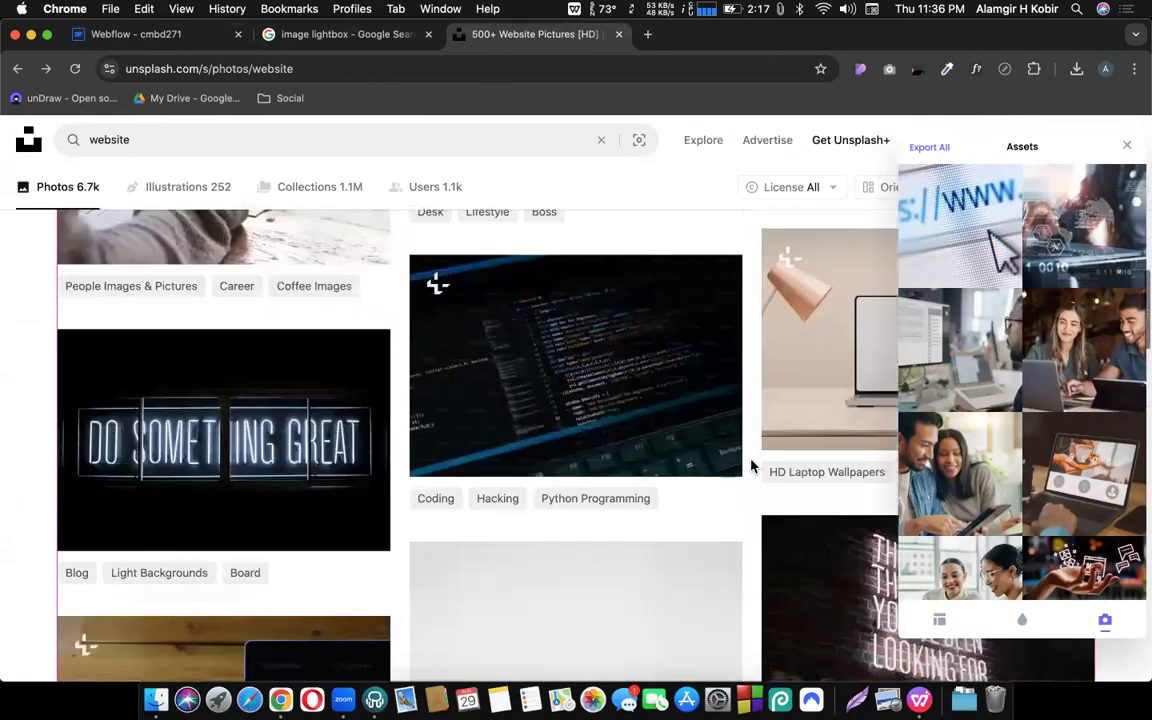
pyautogui.scroll(-3, 753, 466)
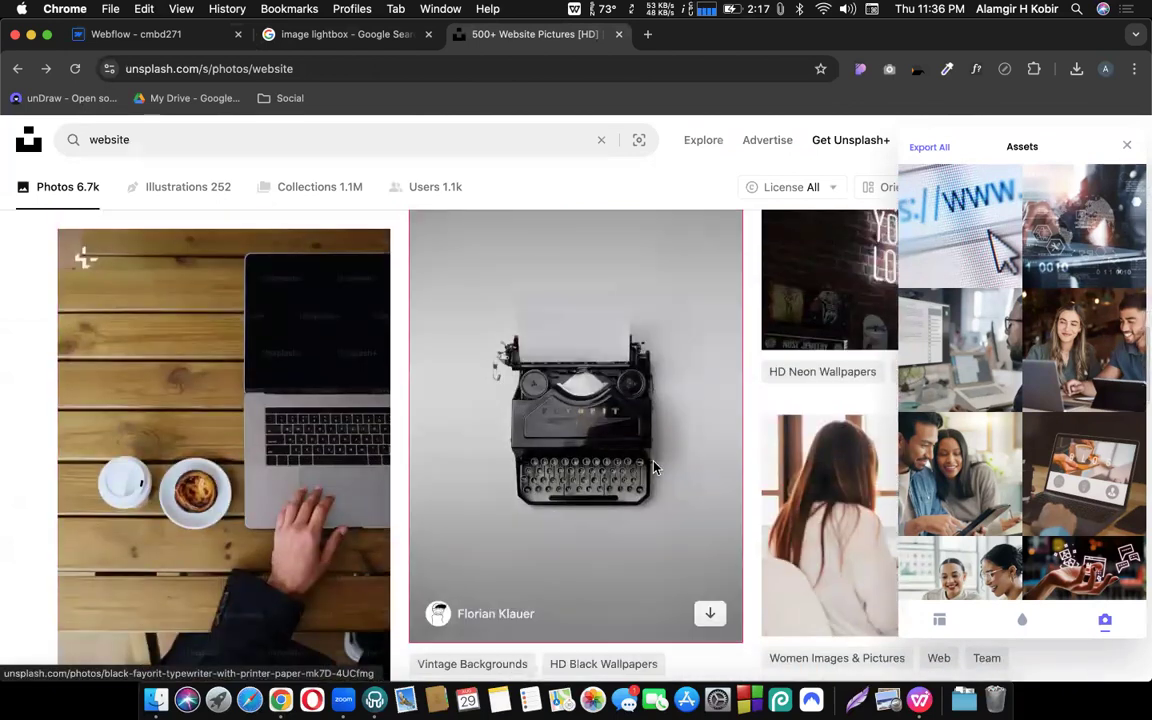
# Export the black typewriter photo with the page inspector extension and close the inspector
pyautogui.click(655, 468)
pyautogui.click(655, 468)
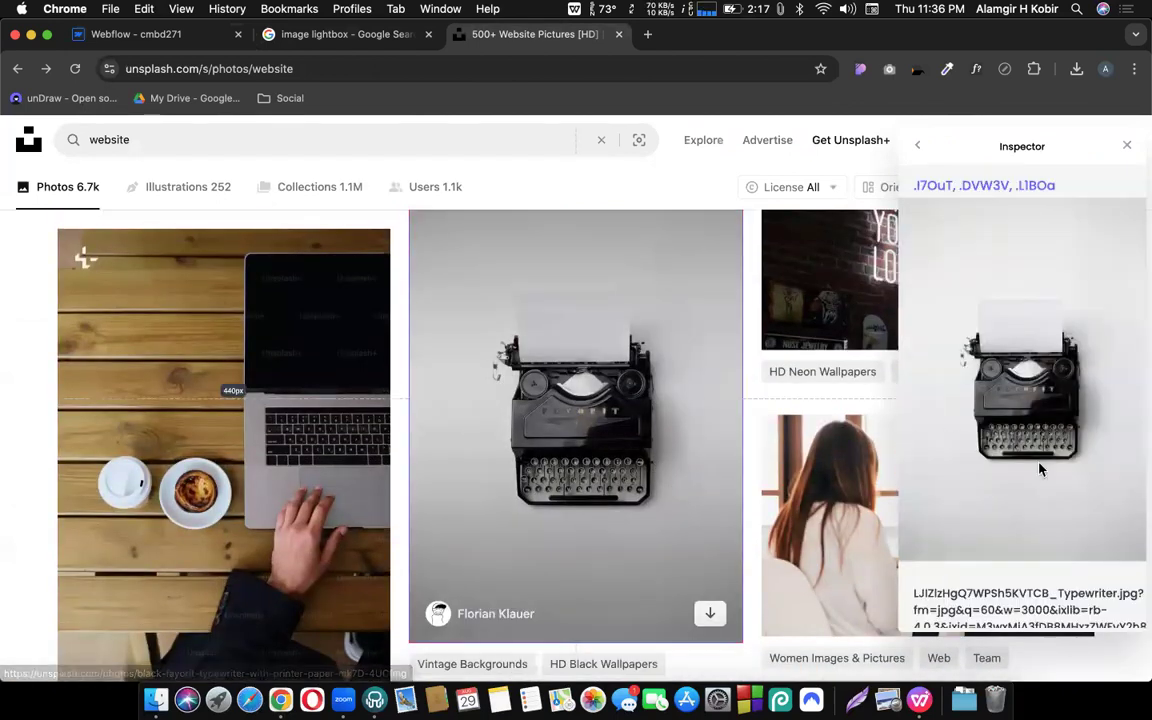
pyautogui.scroll(-2, 1040, 469)
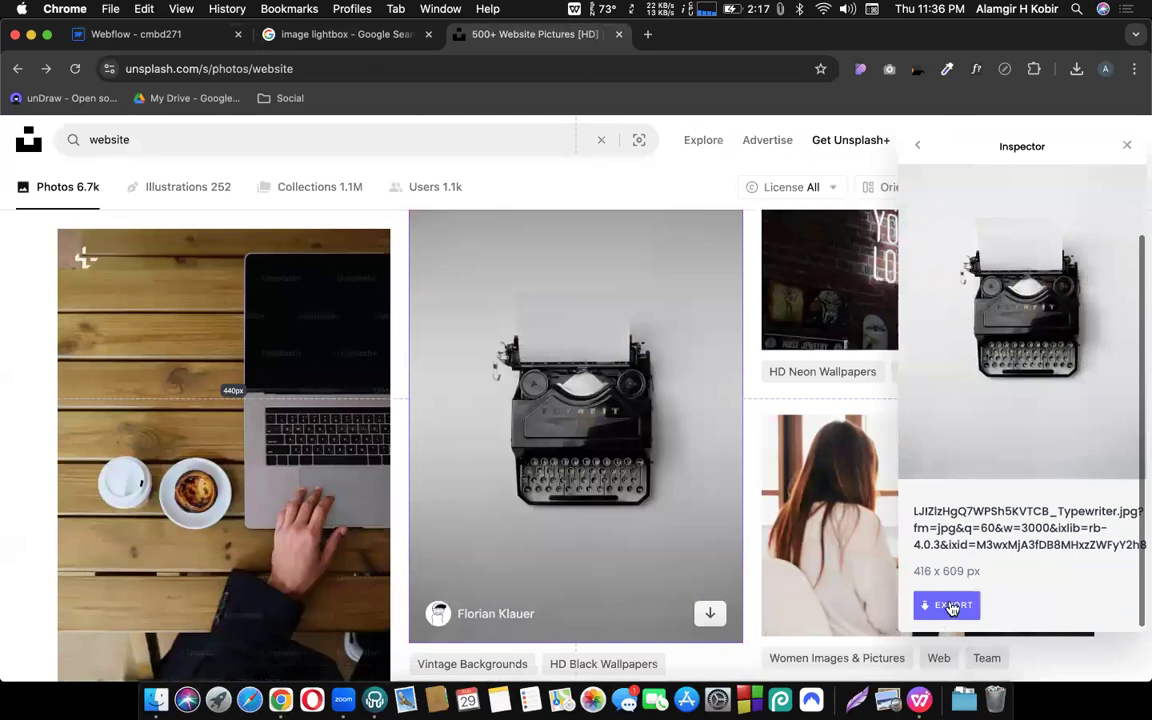
pyautogui.click(950, 607)
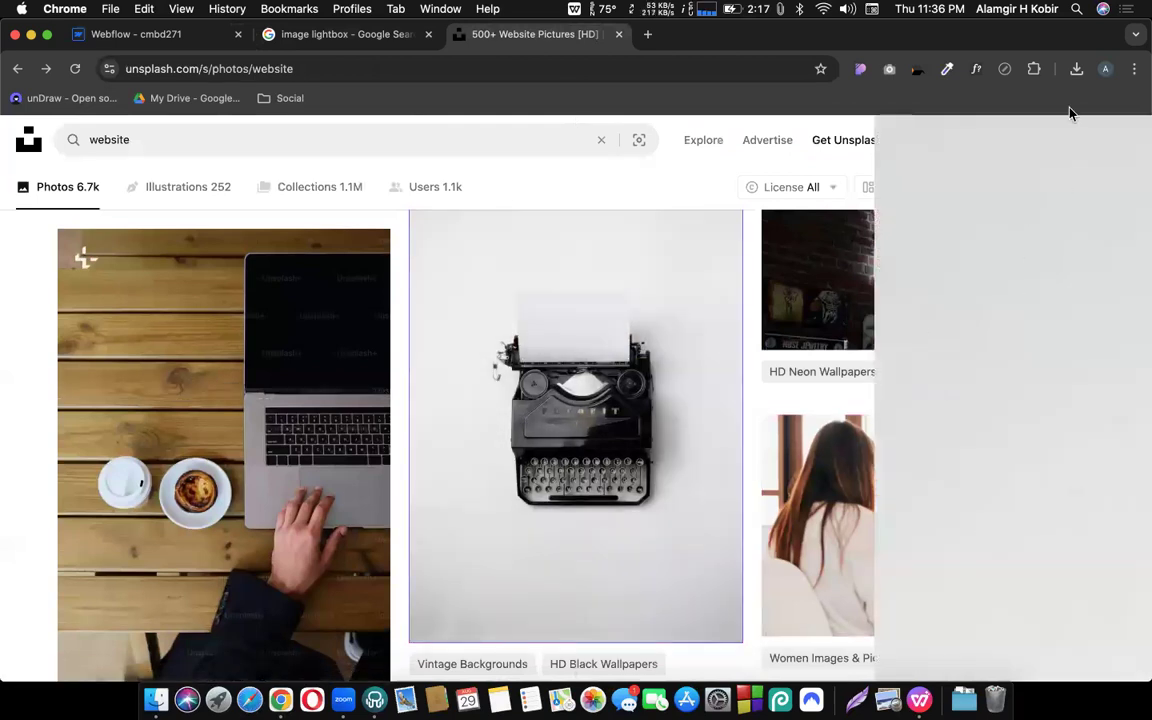
pyautogui.click(823, 149)
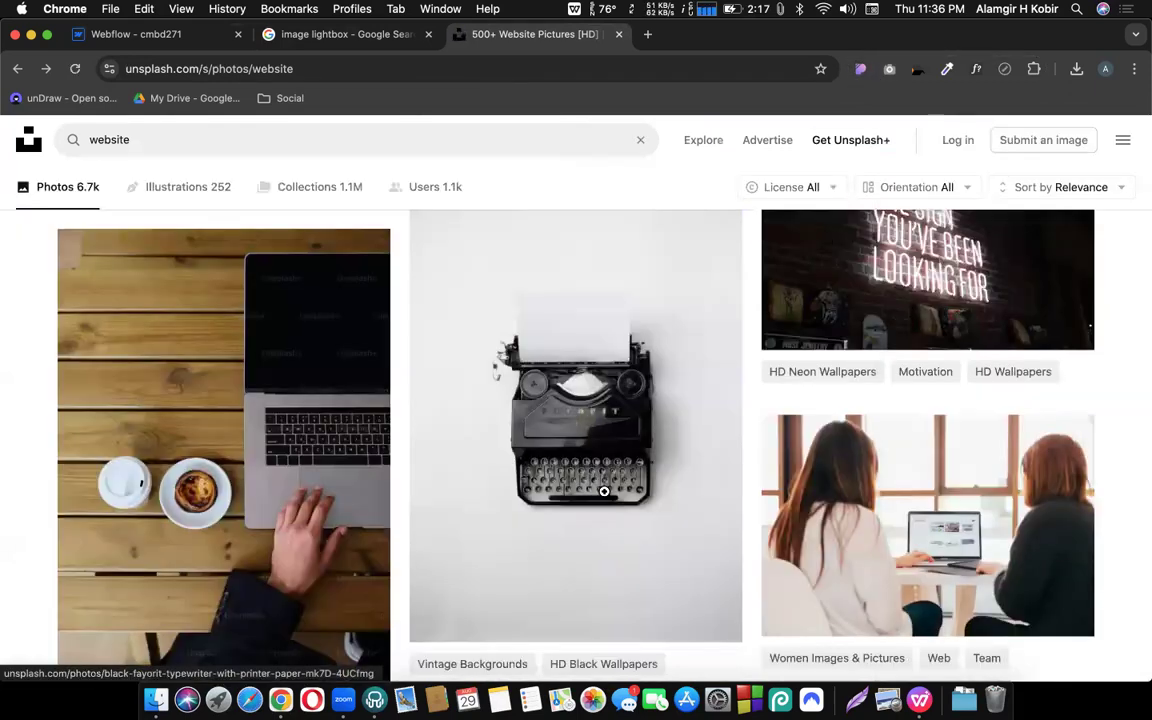
# Download the black typewriter photo from its Unsplash page in Medium size (1920 x 2816)
pyautogui.click(604, 491)
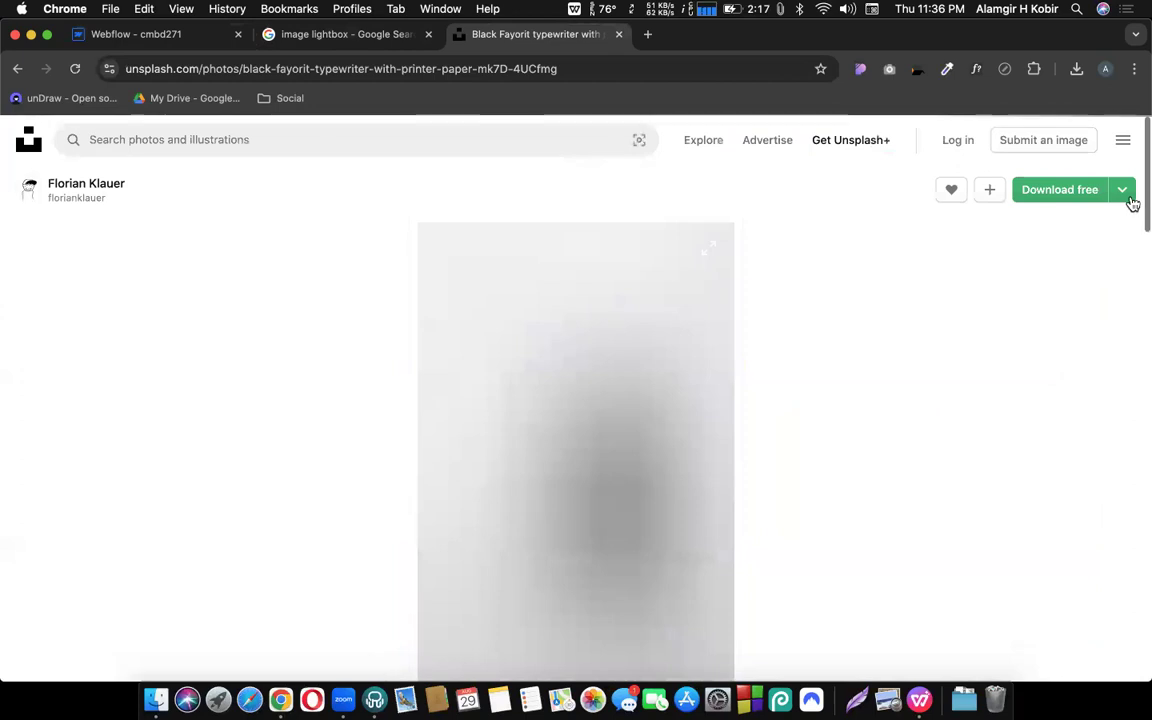
pyautogui.click(1123, 190)
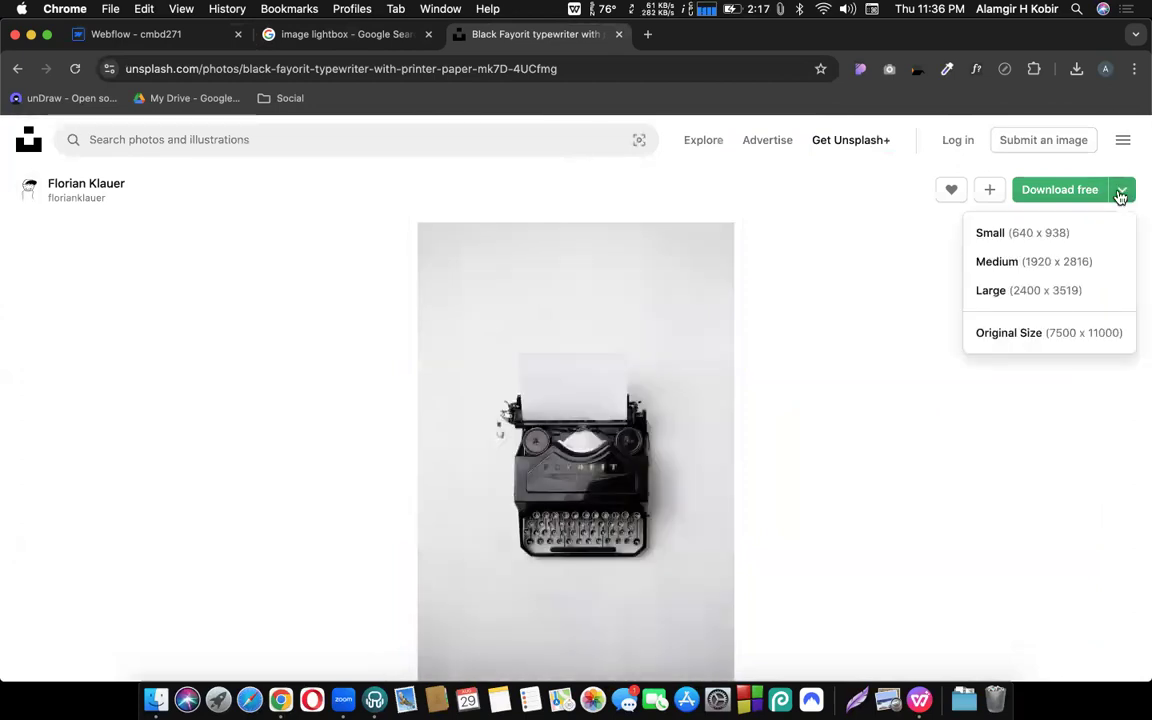
pyautogui.click(1038, 265)
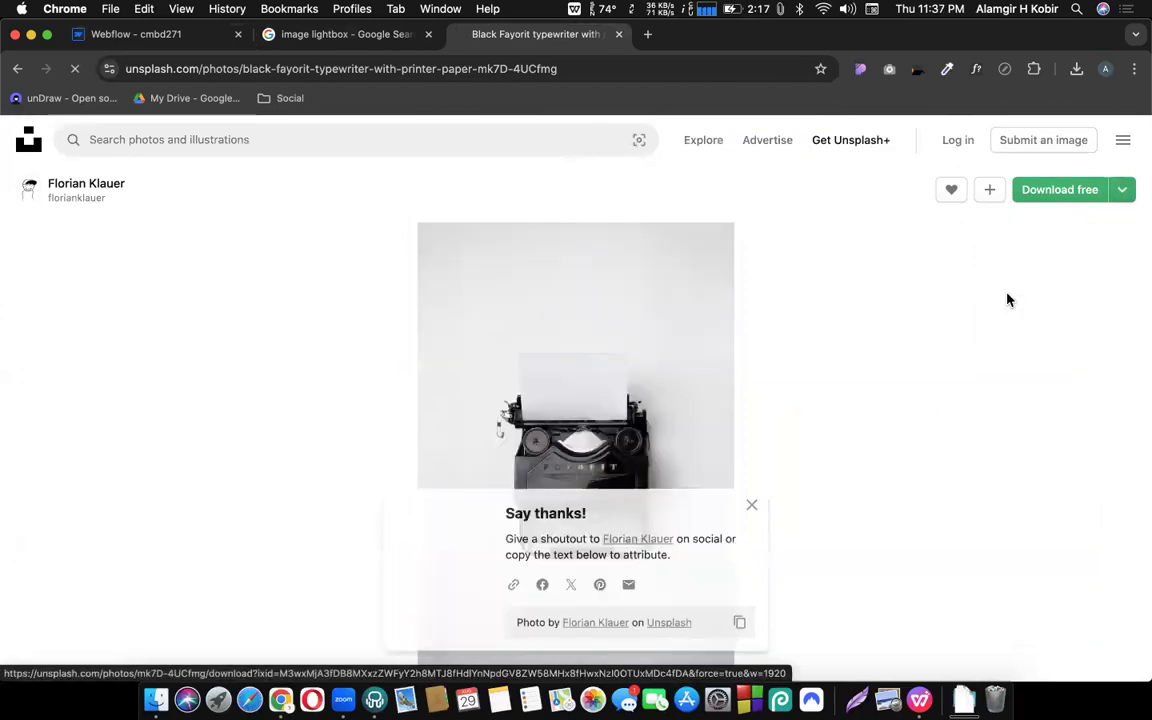
# Return to Webflow and open the image settings of the photo in the tall cell beside the large blog laptop photo
pyautogui.click(105, 36)
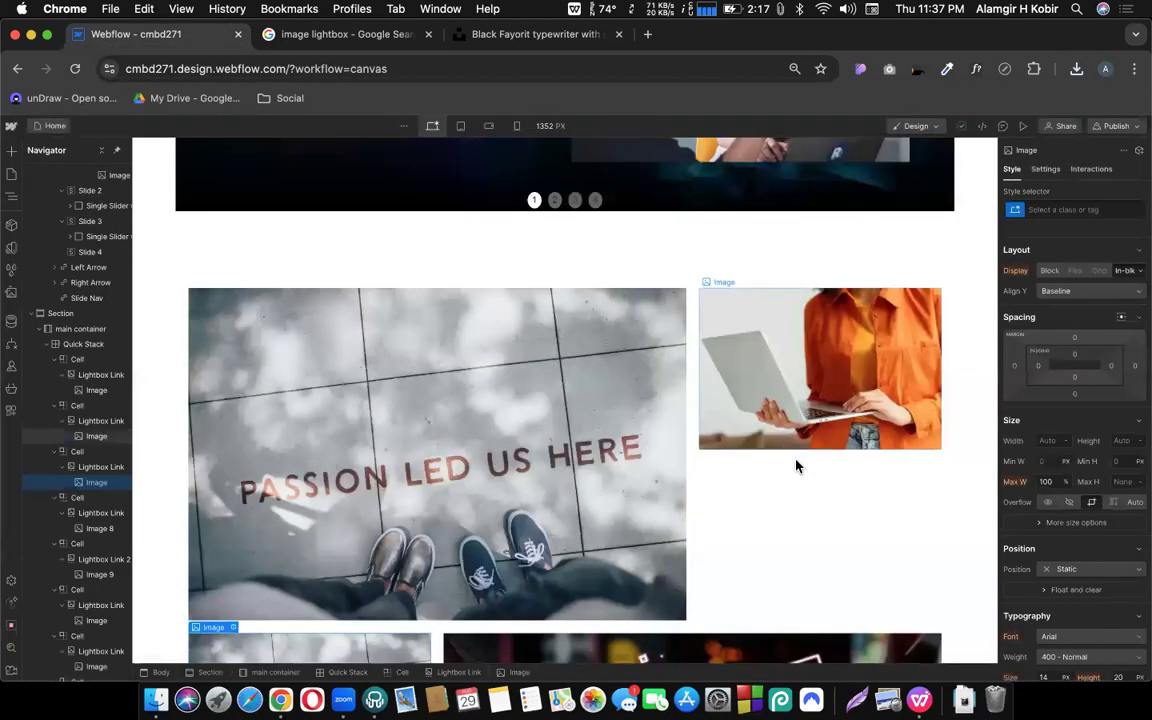
pyautogui.scroll(-10, 796, 466)
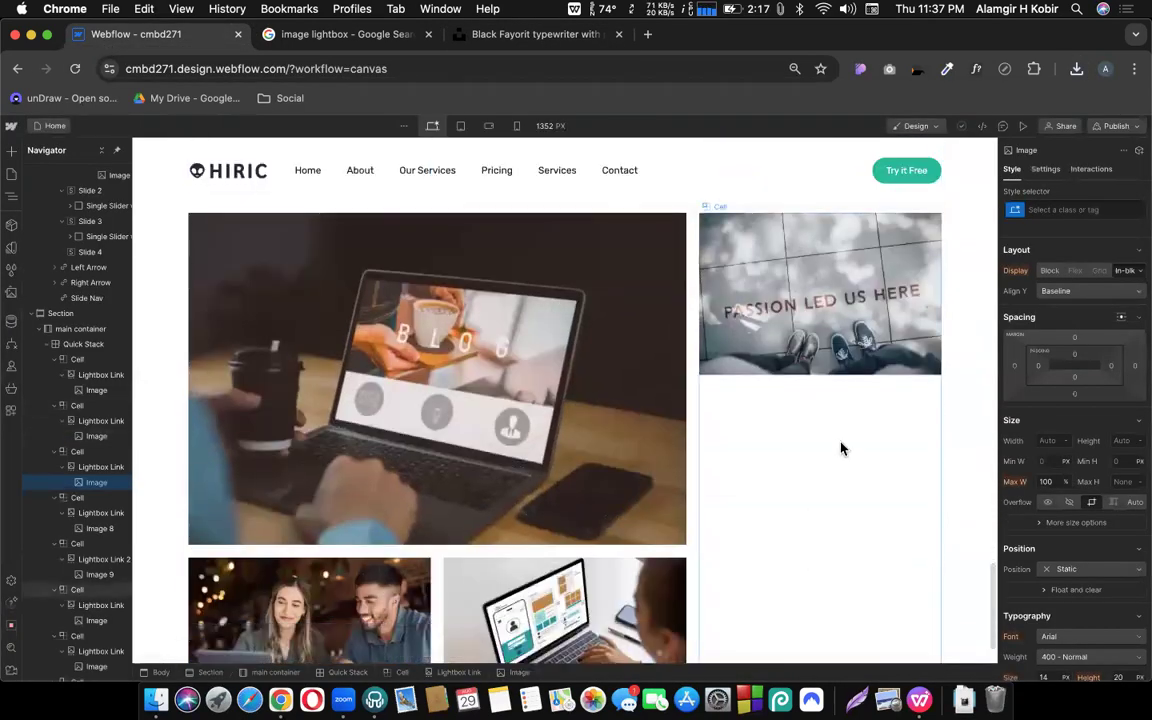
pyautogui.click(840, 449)
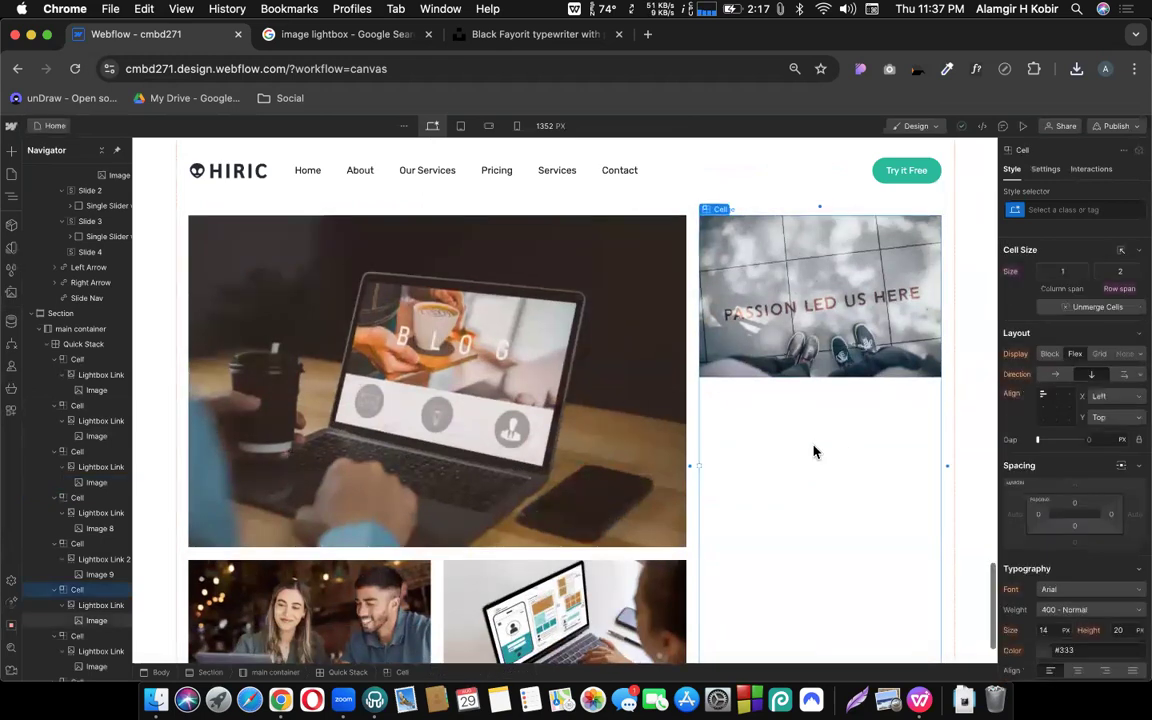
pyautogui.scroll(2, 790, 430)
pyautogui.click(732, 400)
pyautogui.scroll(2, 732, 400)
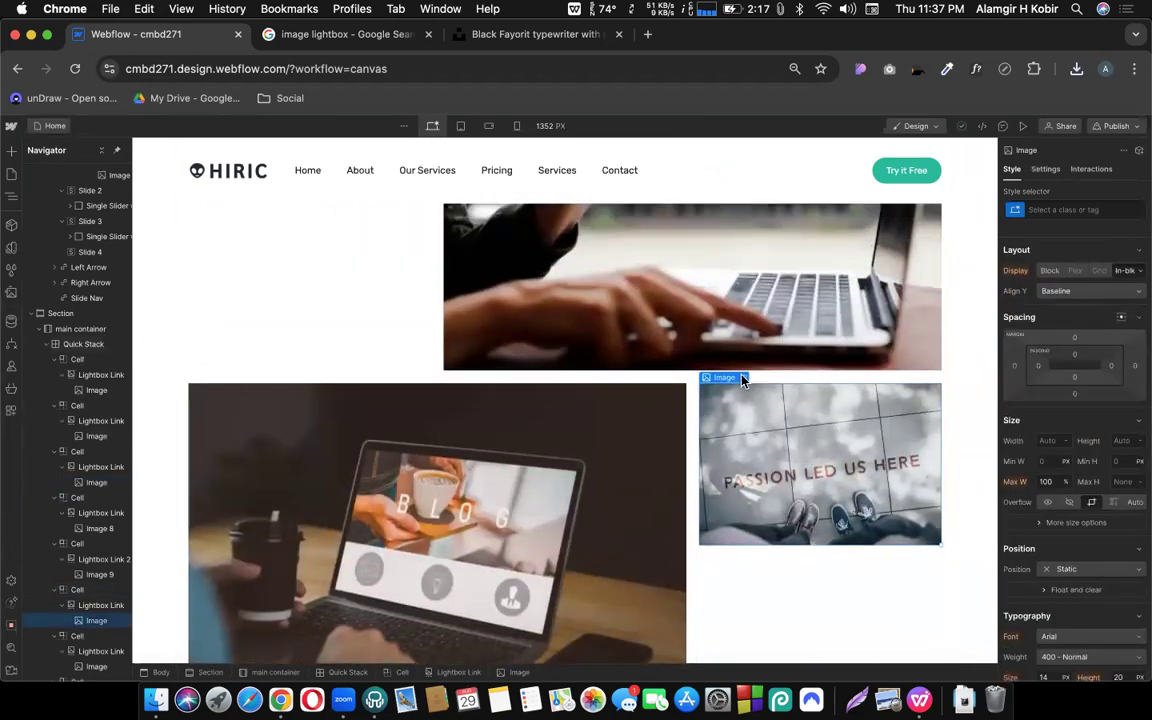
pyautogui.click(743, 378)
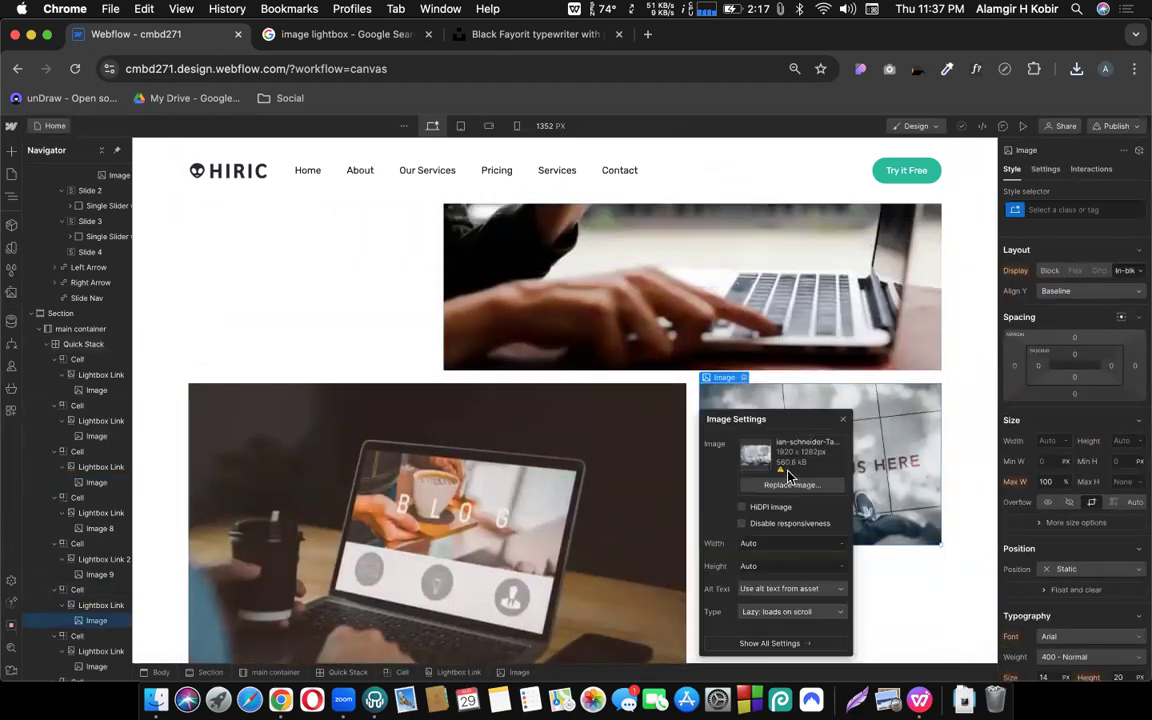
# Upload the downloaded typewriter photo to the site's assets and replace the tall cell's image with it
pyautogui.press('j')
pyautogui.click(1077, 69)
pyautogui.moveTo(930, 145); pyautogui.dragTo(68, 278)
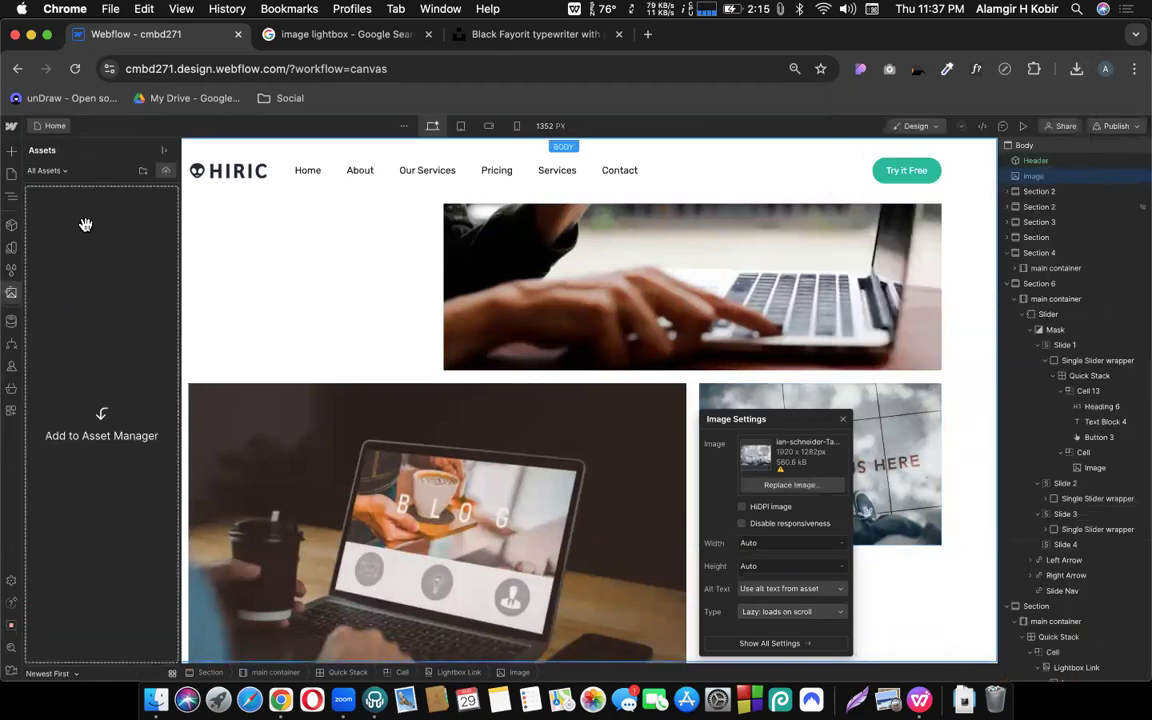
pyautogui.moveTo(85, 224); pyautogui.dragTo(87, 215)
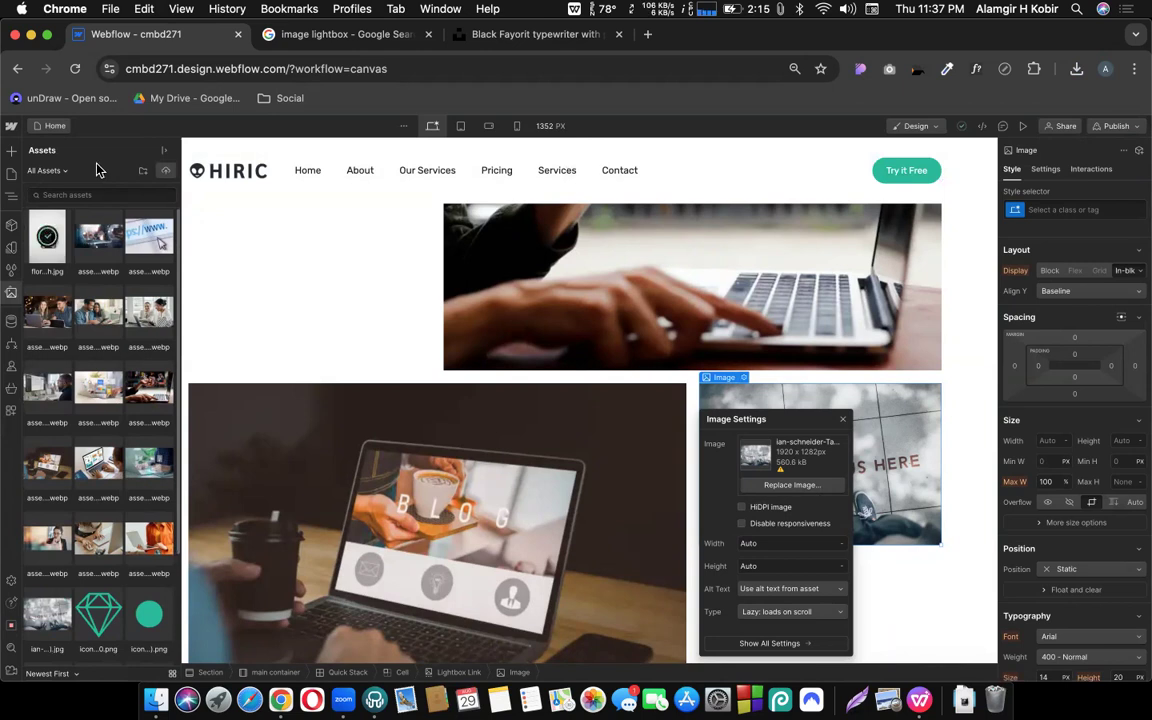
pyautogui.click(47, 237)
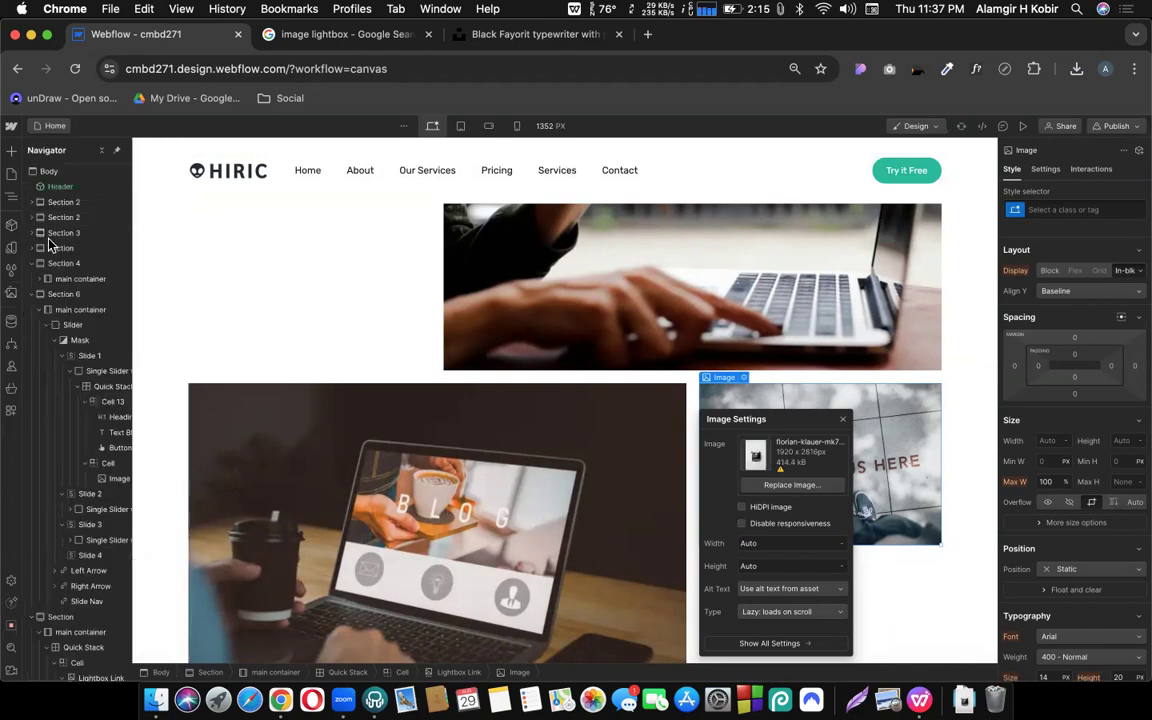
pyautogui.scroll(-4, 670, 432)
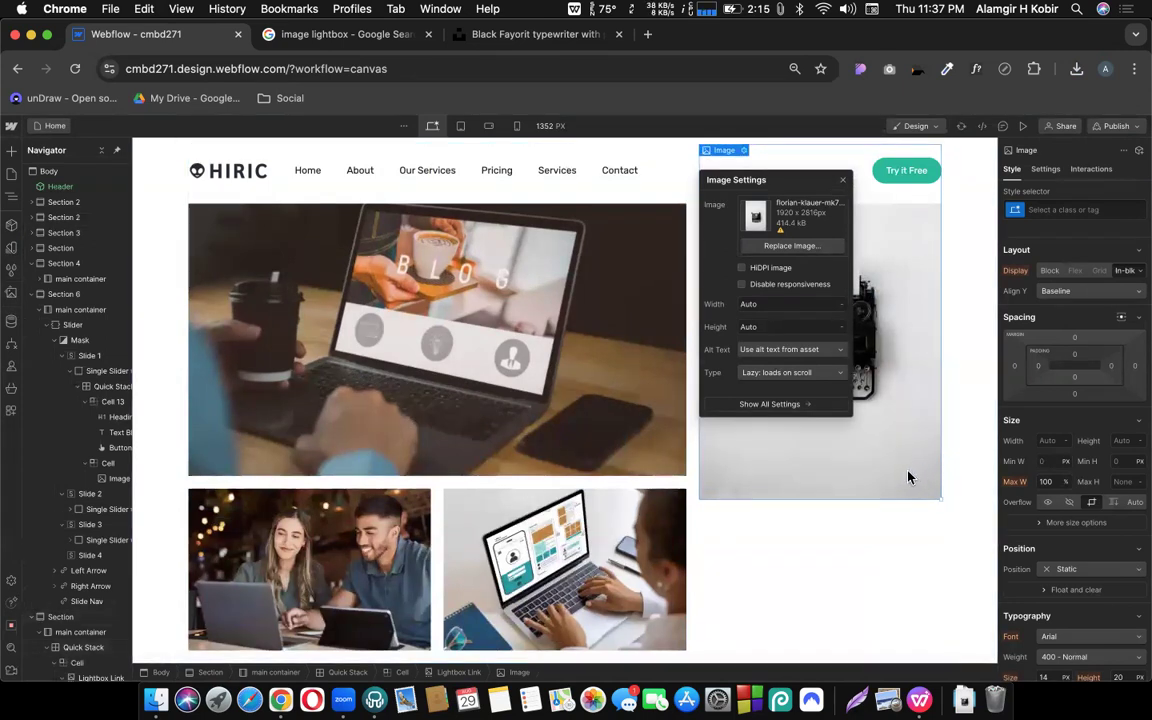
pyautogui.click(841, 182)
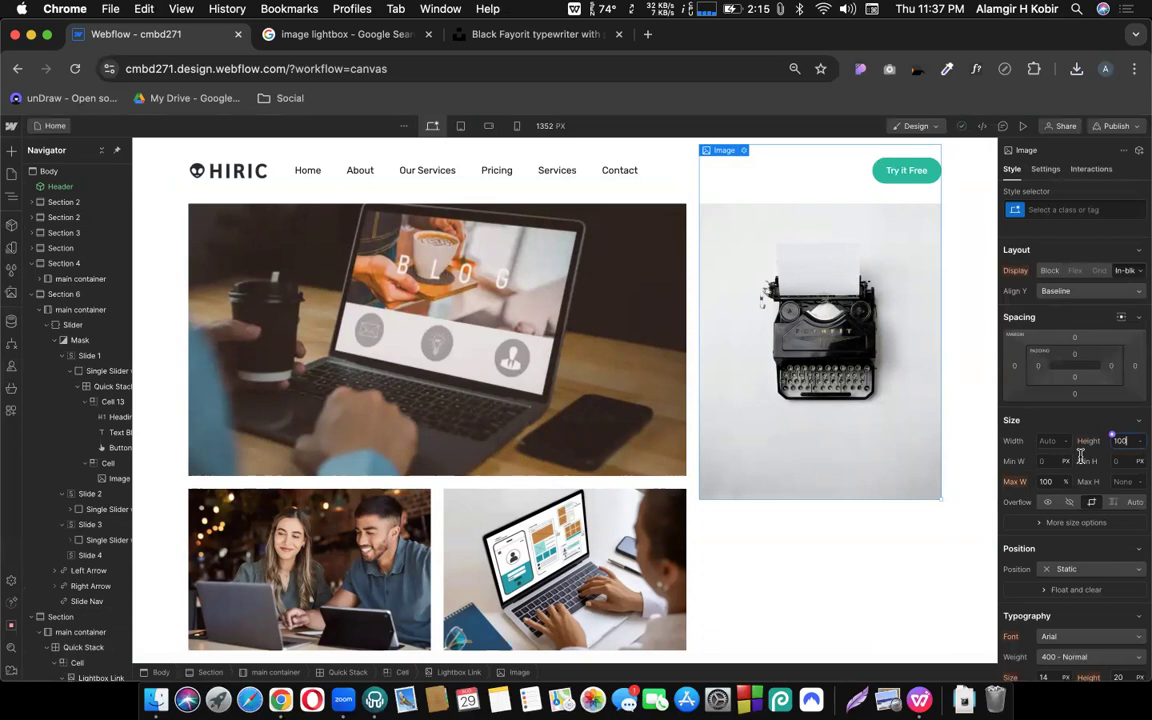
# Set the height of the typewriter image and of the lightbox link around it to 100%
pyautogui.click(727, 454)
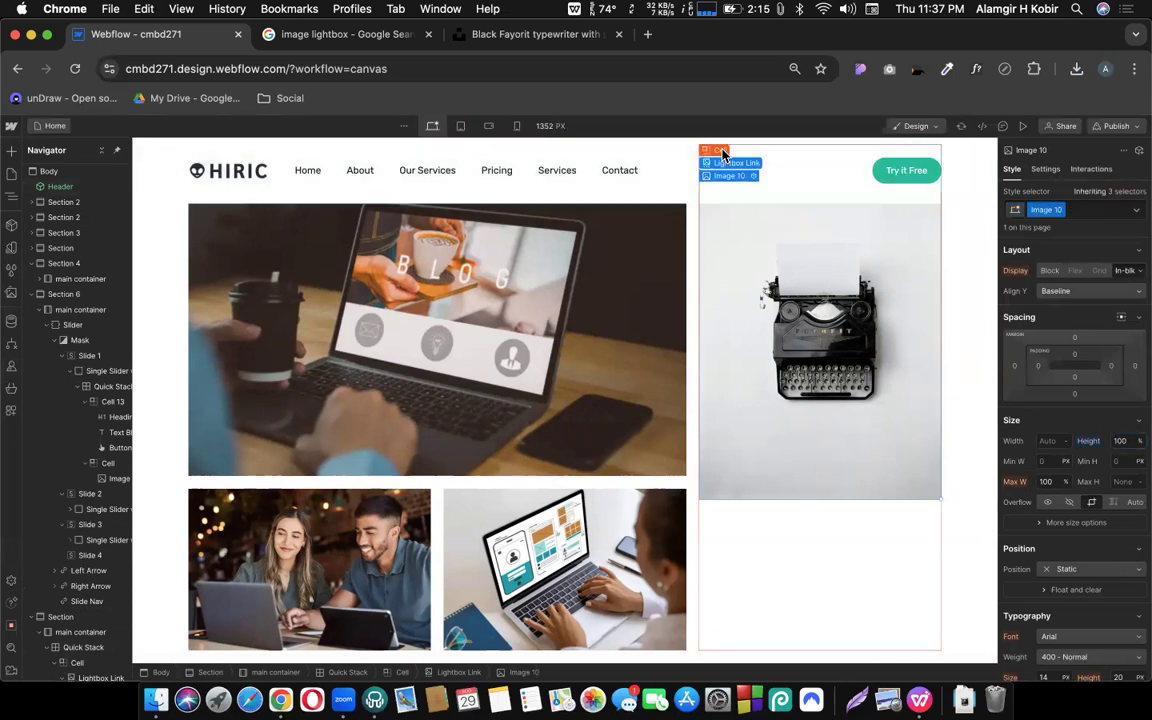
pyautogui.click(746, 166)
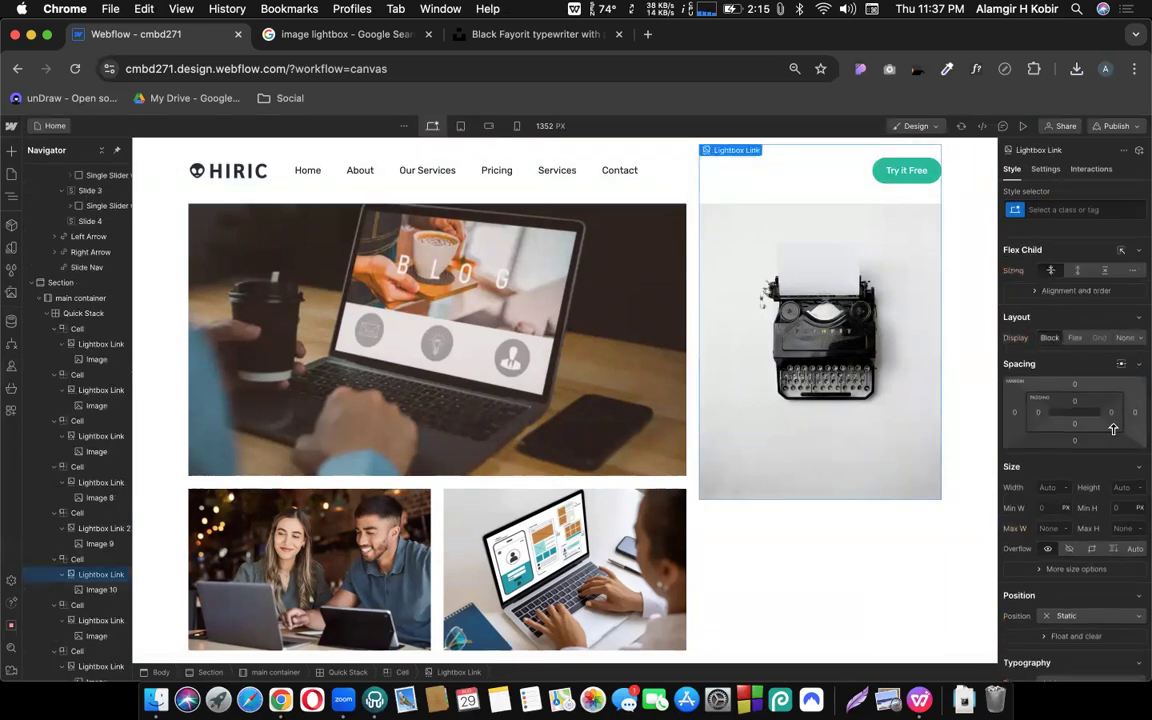
pyautogui.click(1117, 487)
pyautogui.write('4')
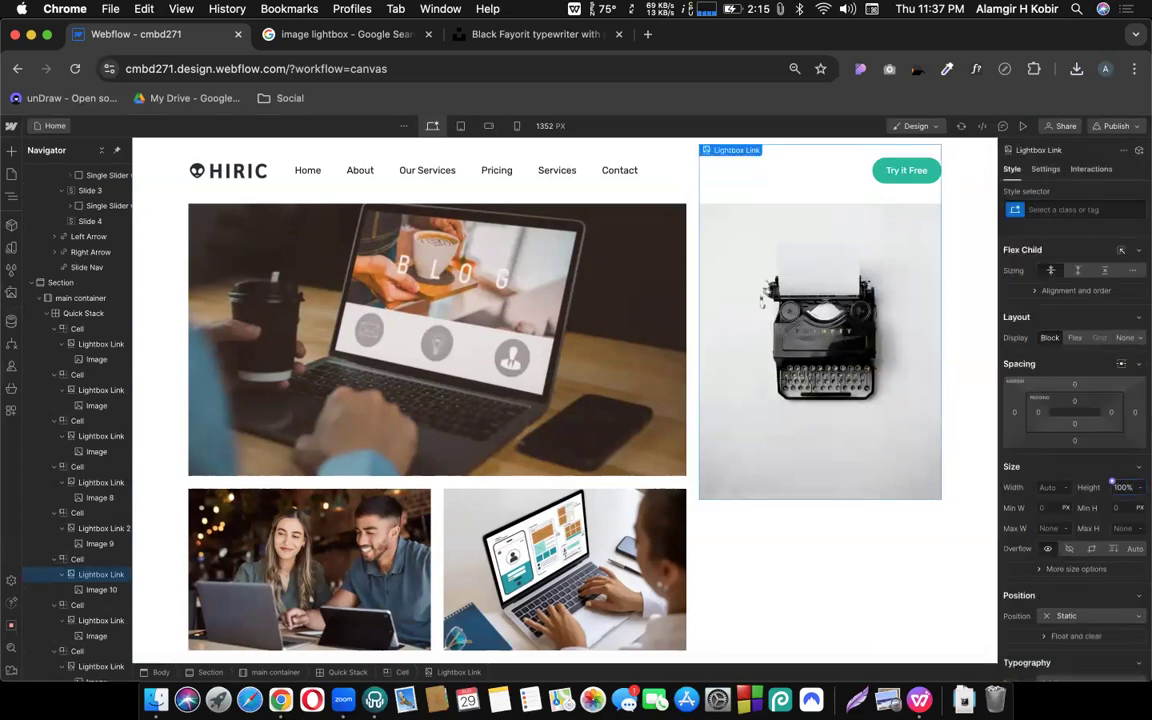
pyautogui.press('Return')
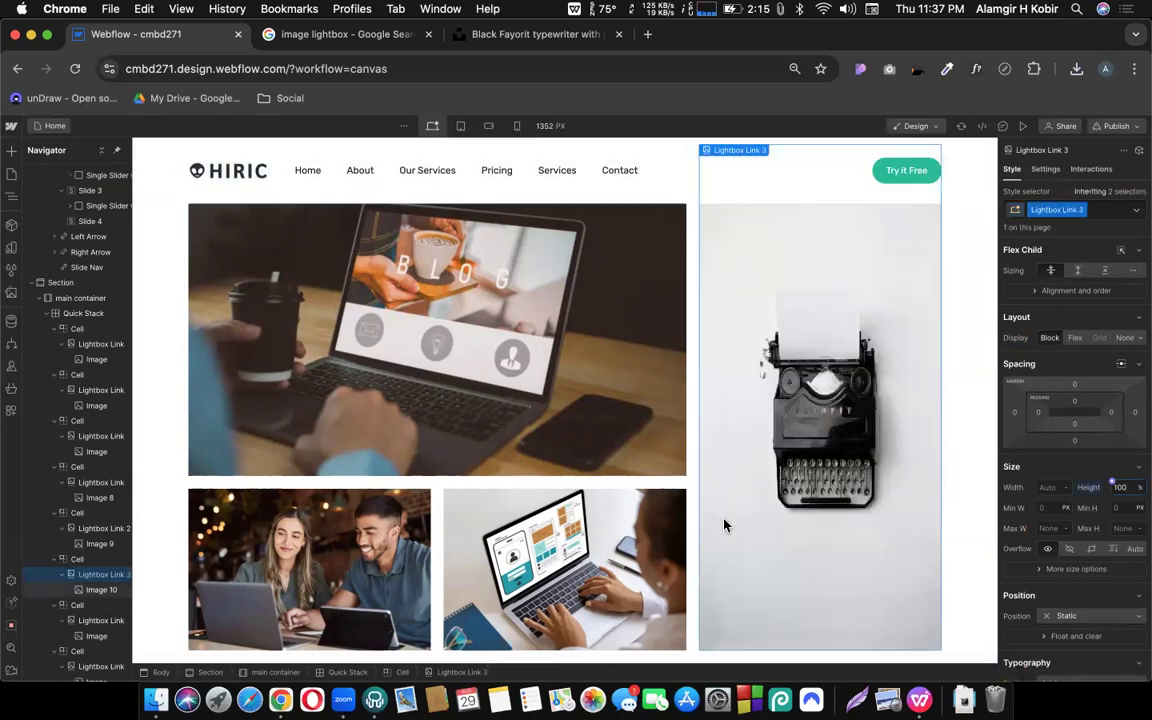
# Open the image settings of the photo of the person in orange with a laptop in the gallery's first row
pyautogui.scroll(2, 725, 524)
pyautogui.scroll(3, 357, 378)
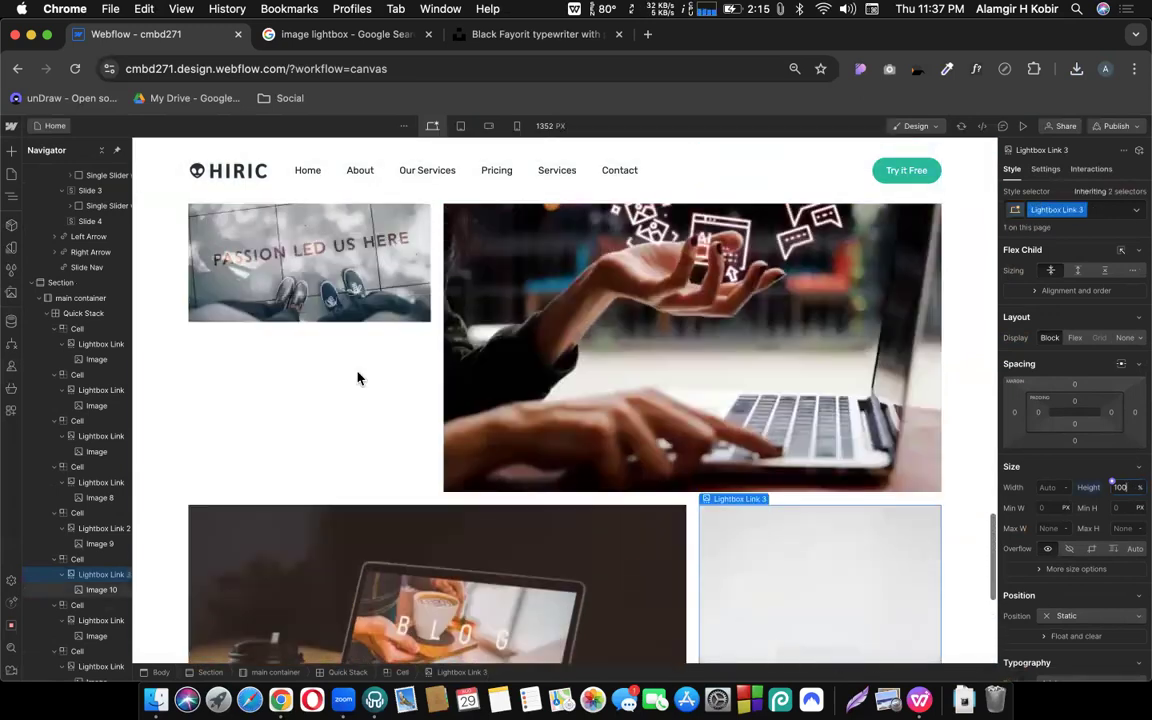
pyautogui.scroll(5, 753, 411)
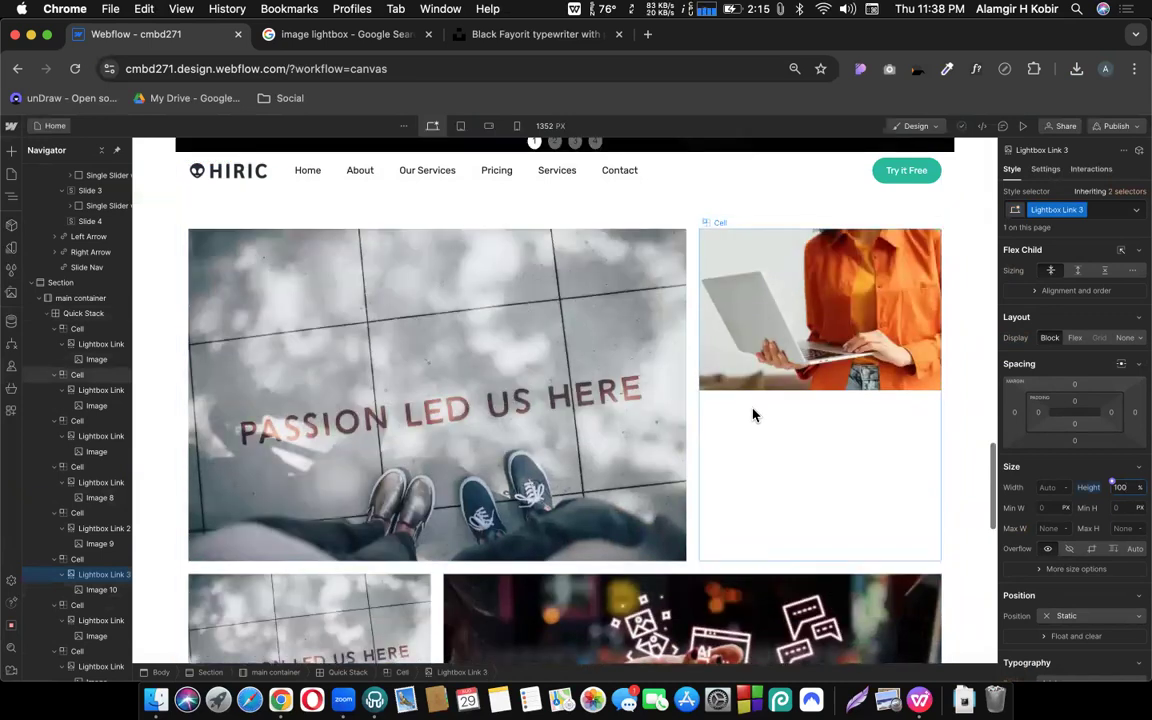
pyautogui.click(748, 465)
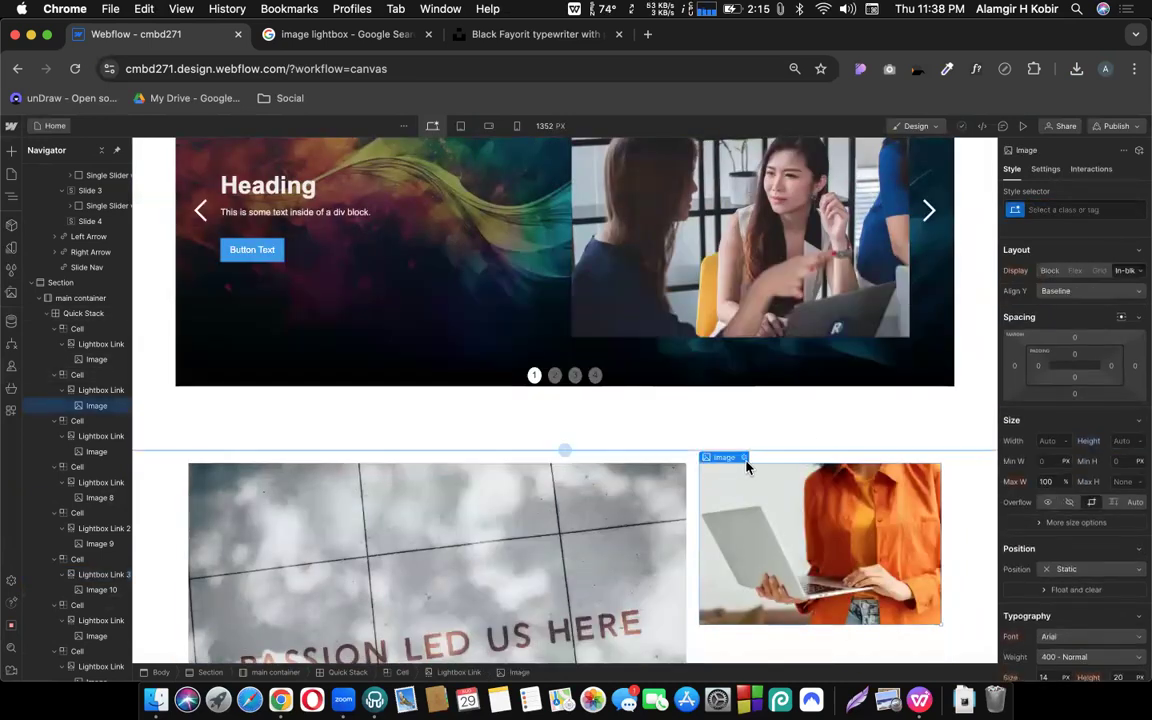
pyautogui.click(745, 458)
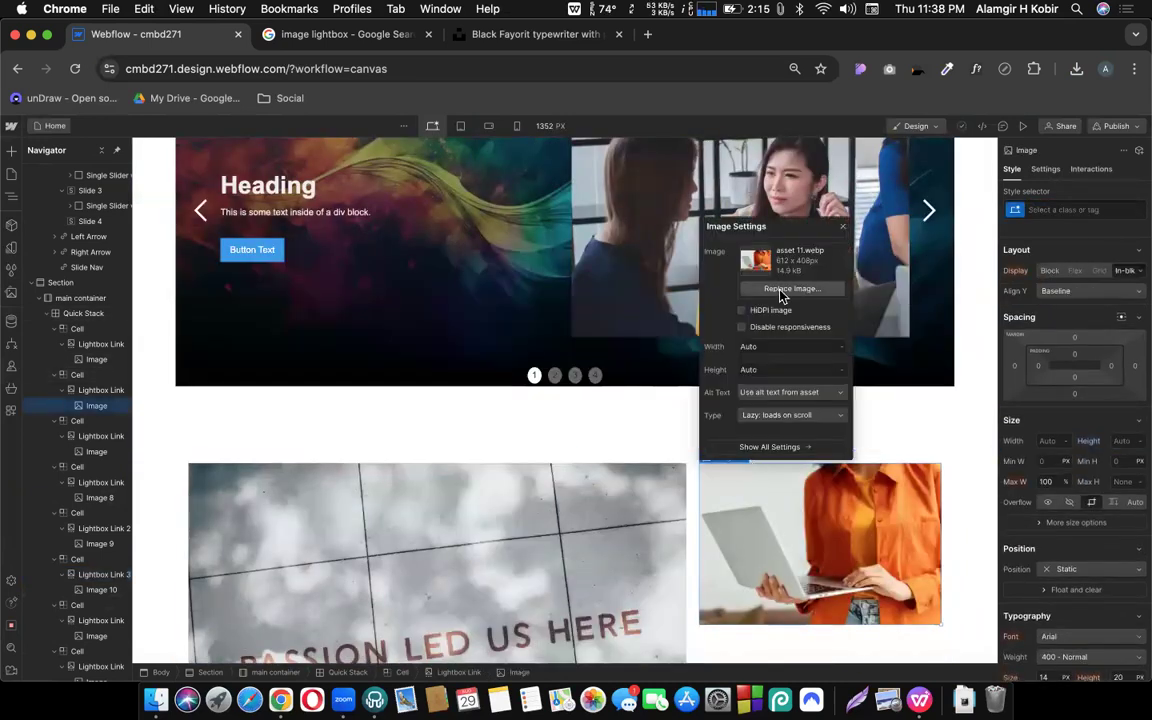
# Switch to Unsplash and download the gold ballpoint pen photo from the related images in Medium size (1920 x 2559)
pyautogui.click(527, 35)
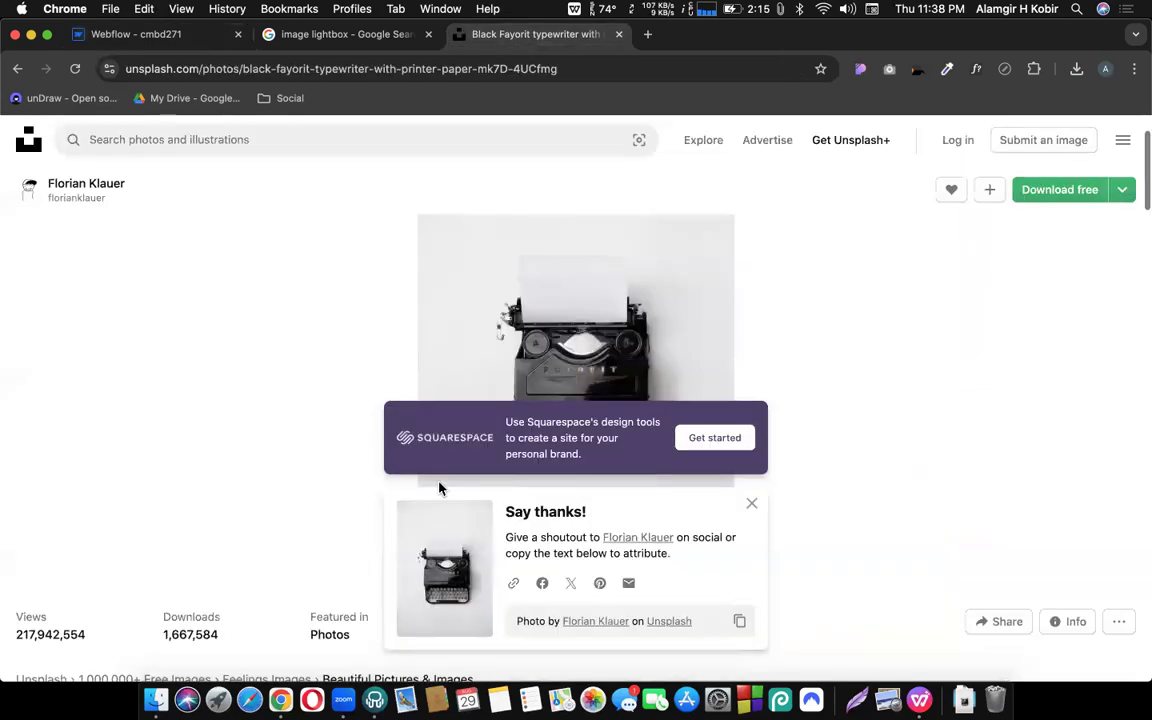
pyautogui.scroll(-3, 440, 488)
pyautogui.scroll(-2, 440, 488)
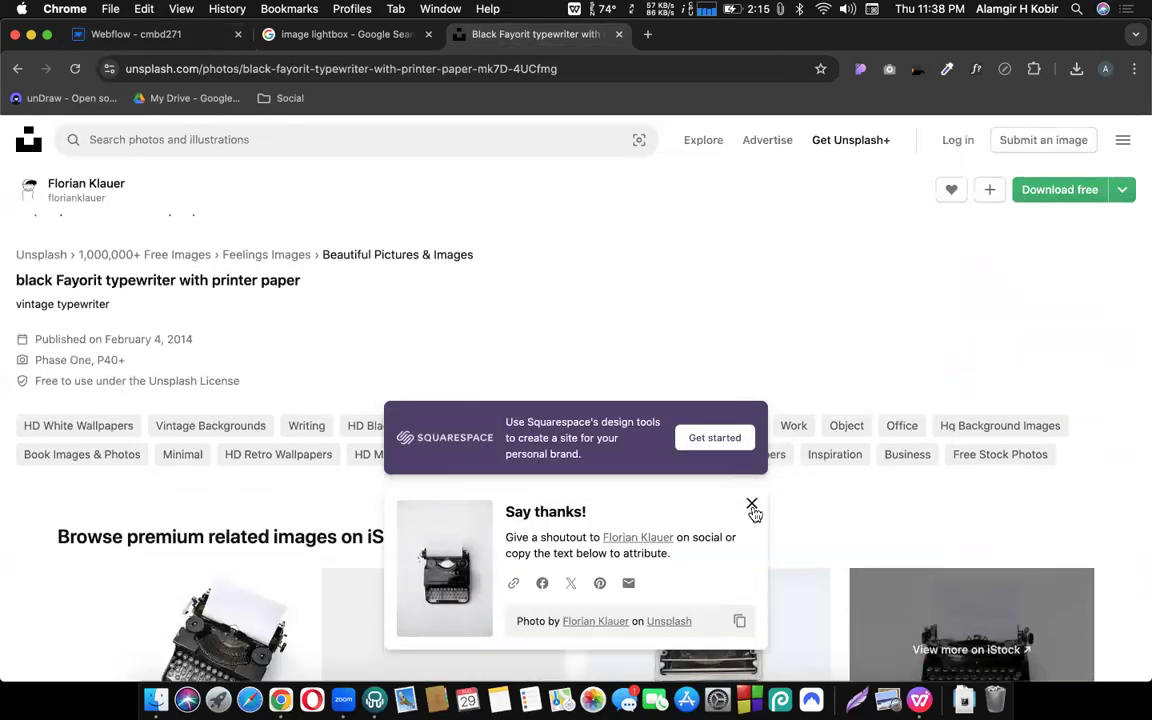
pyautogui.scroll(-5, 770, 505)
pyautogui.scroll(-10, 687, 405)
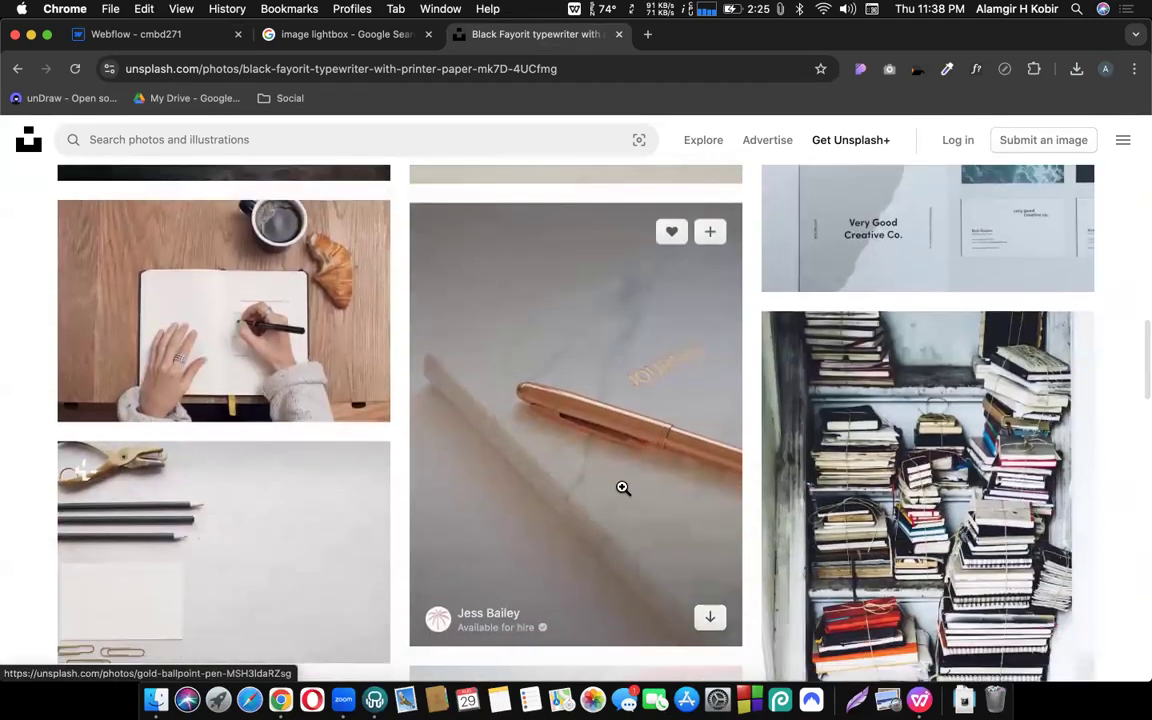
pyautogui.click(622, 487)
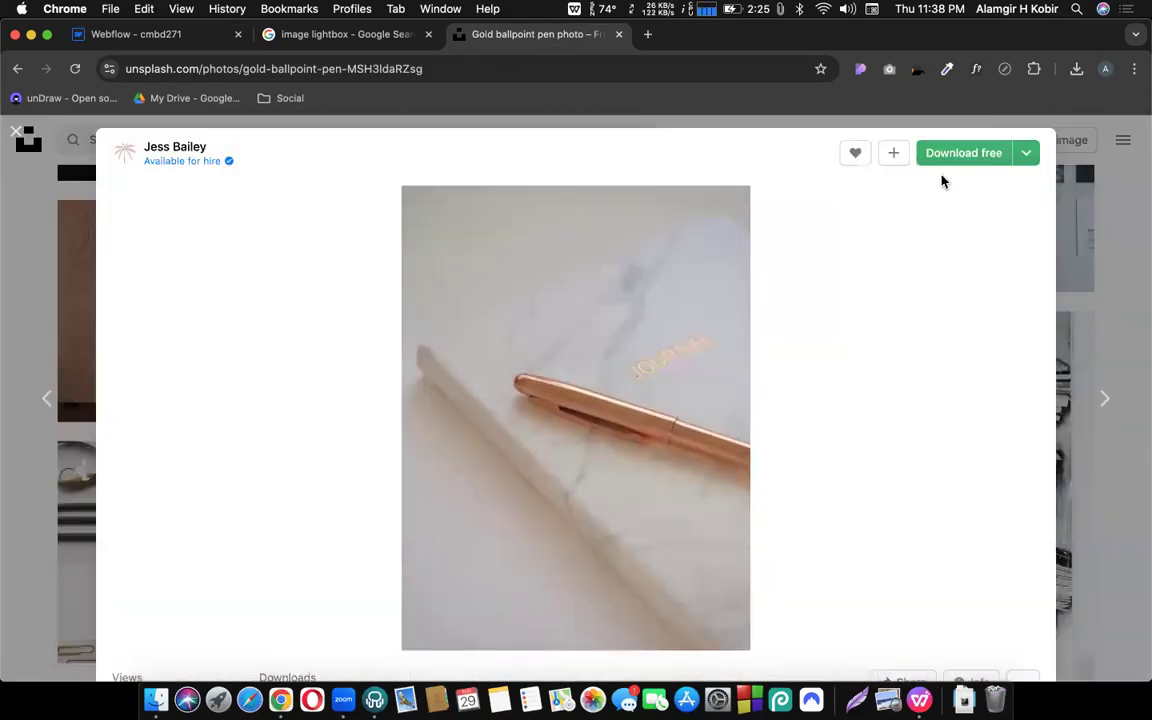
pyautogui.click(1024, 160)
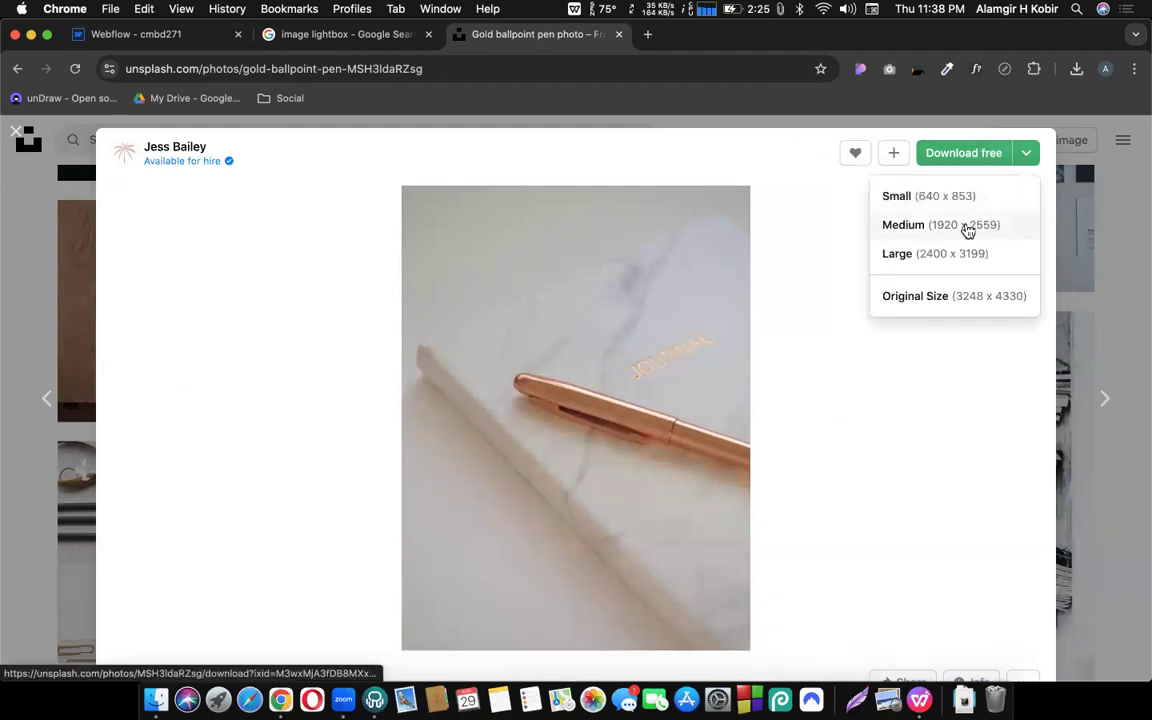
pyautogui.click(966, 227)
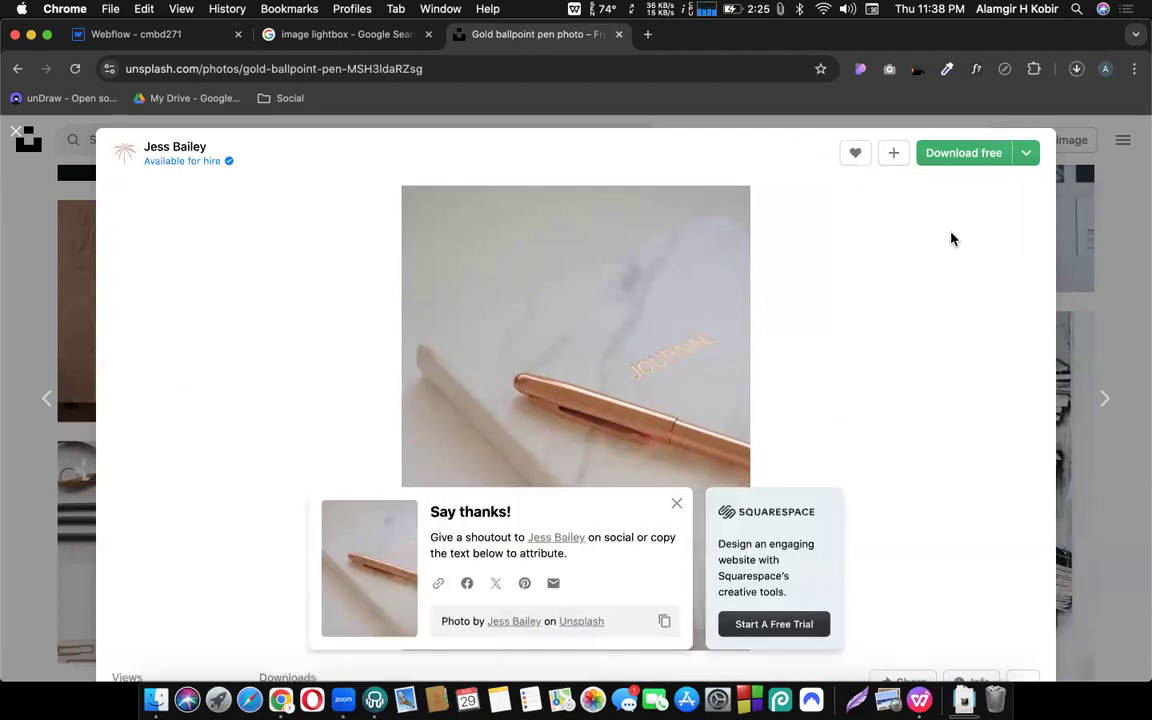
# Switch to Webflow, upload the downloaded gold pen photo to the assets, and replace the photo of the person in orange with it
pyautogui.click(176, 48)
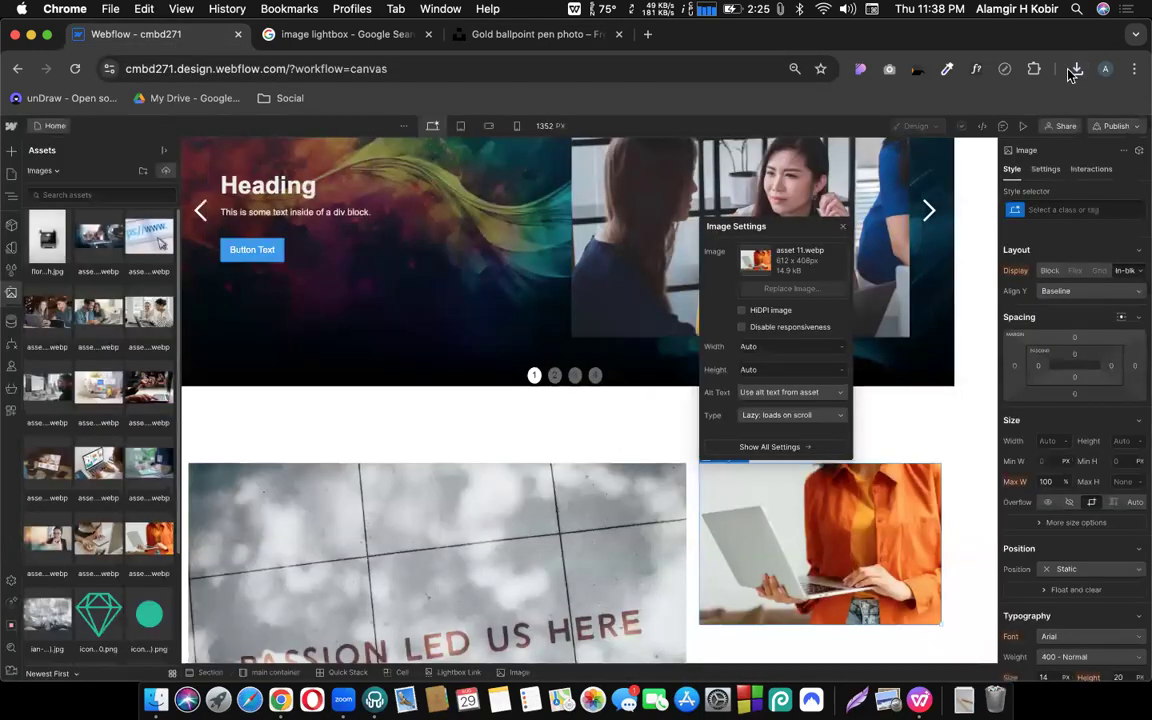
pyautogui.click(1075, 69)
pyautogui.moveTo(905, 145); pyautogui.dragTo(106, 368)
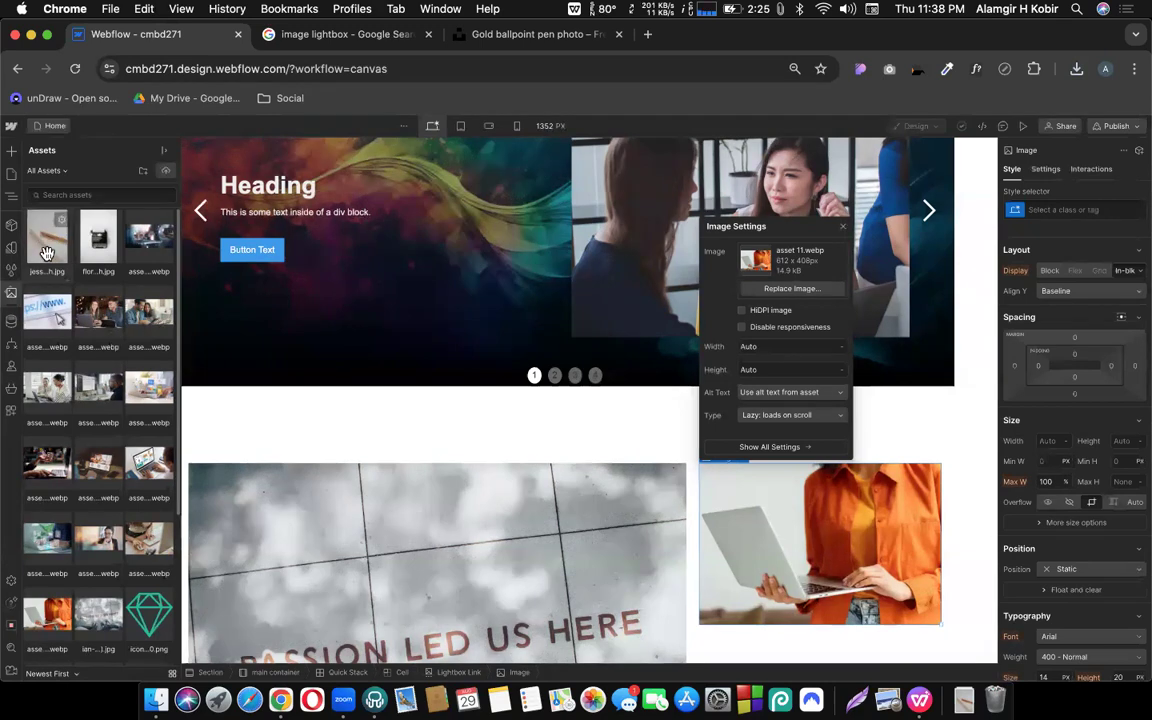
pyautogui.moveTo(47, 253); pyautogui.dragTo(558, 472)
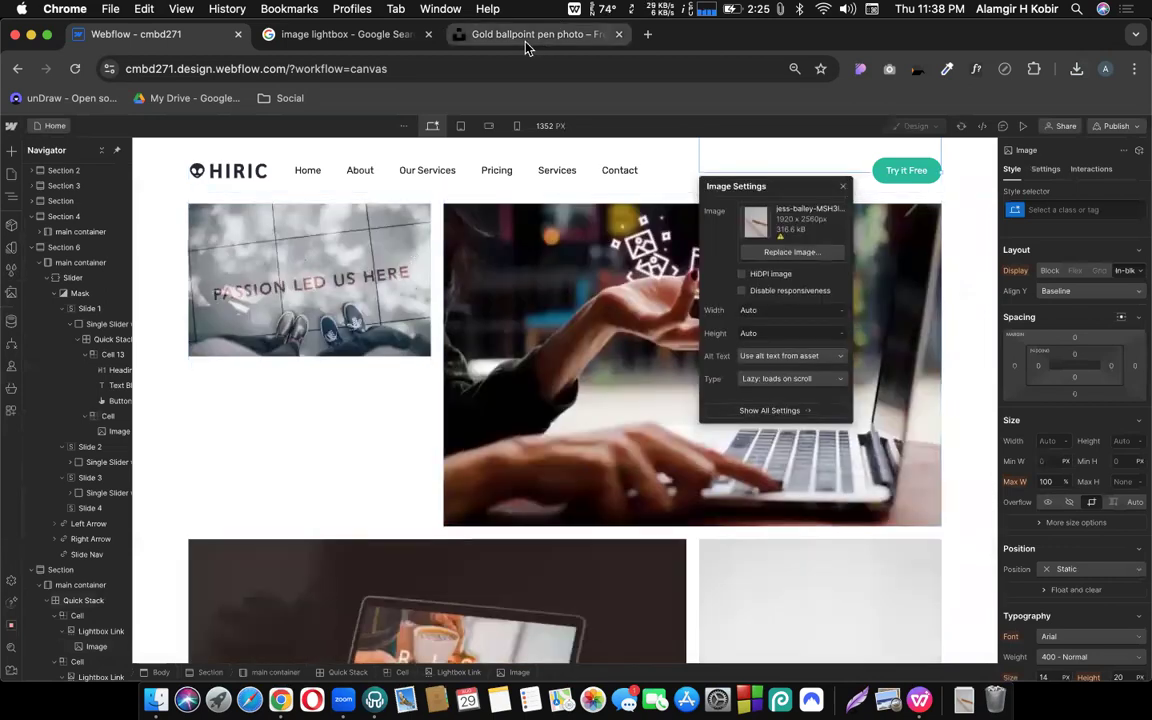
# Switch to Unsplash and download the related photo of a pen on a blue notebook beside a coffee cup in Medium size (1920 x 2877)
pyautogui.click(527, 40)
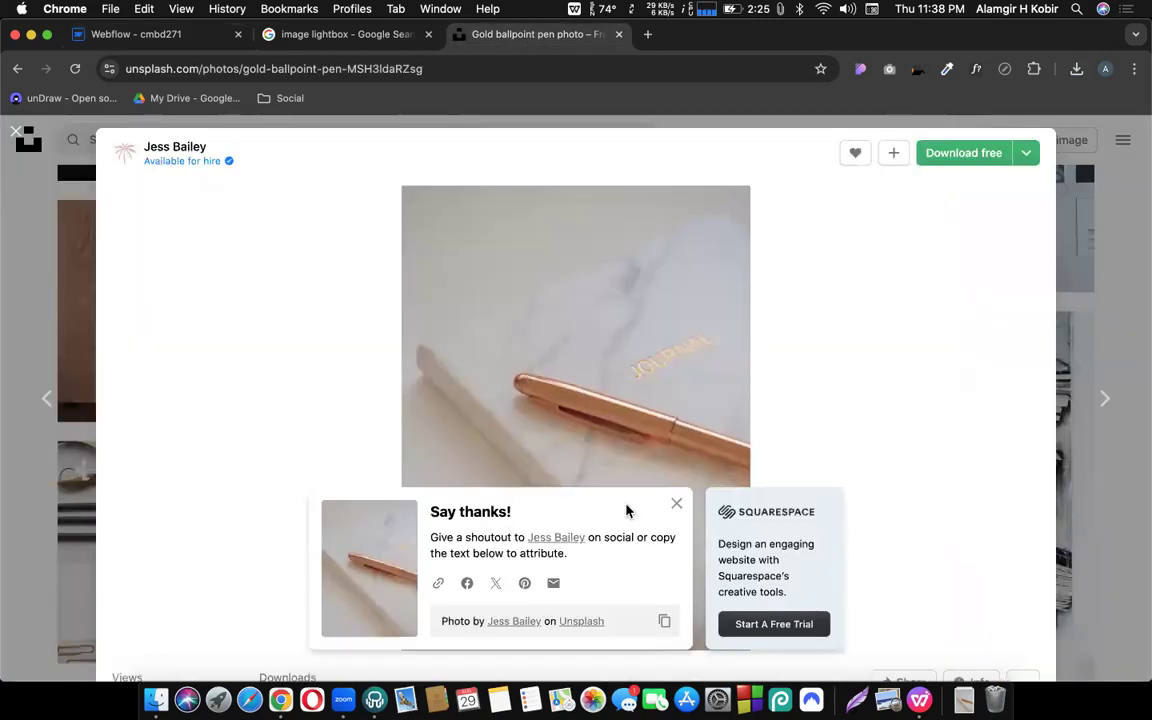
pyautogui.click(677, 505)
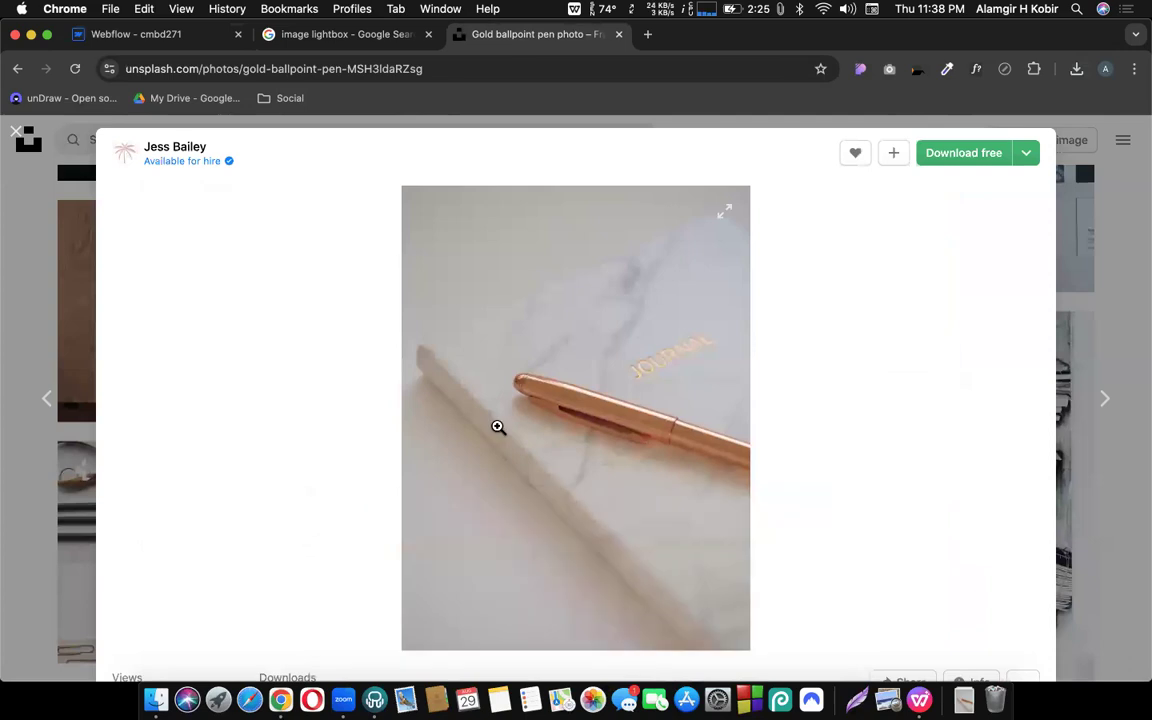
pyautogui.scroll(-10, 497, 428)
pyautogui.scroll(-5, 499, 432)
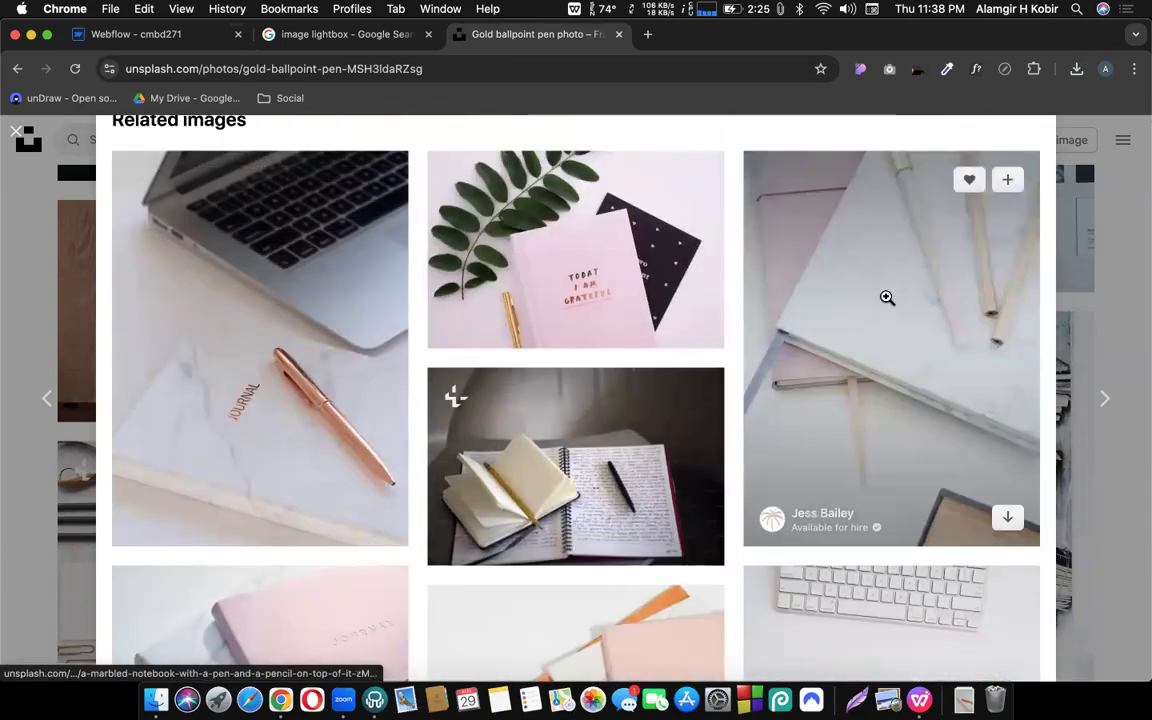
pyautogui.scroll(1, 885, 298)
pyautogui.scroll(-6, 888, 328)
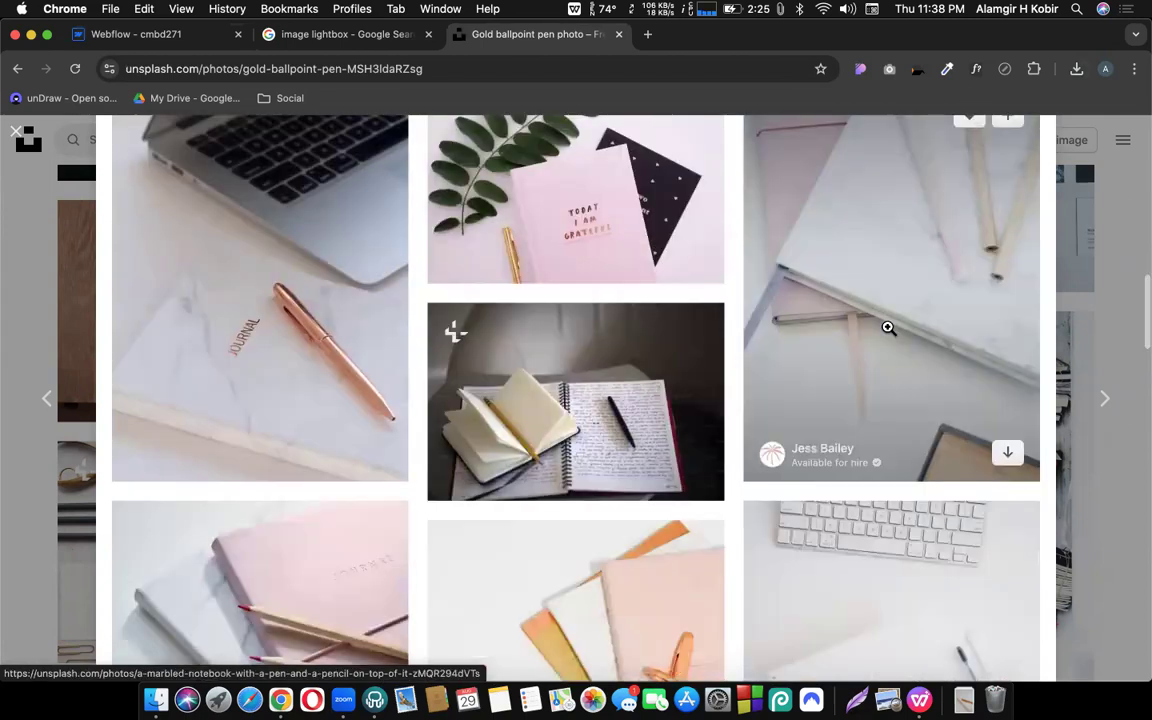
pyautogui.scroll(-5, 888, 328)
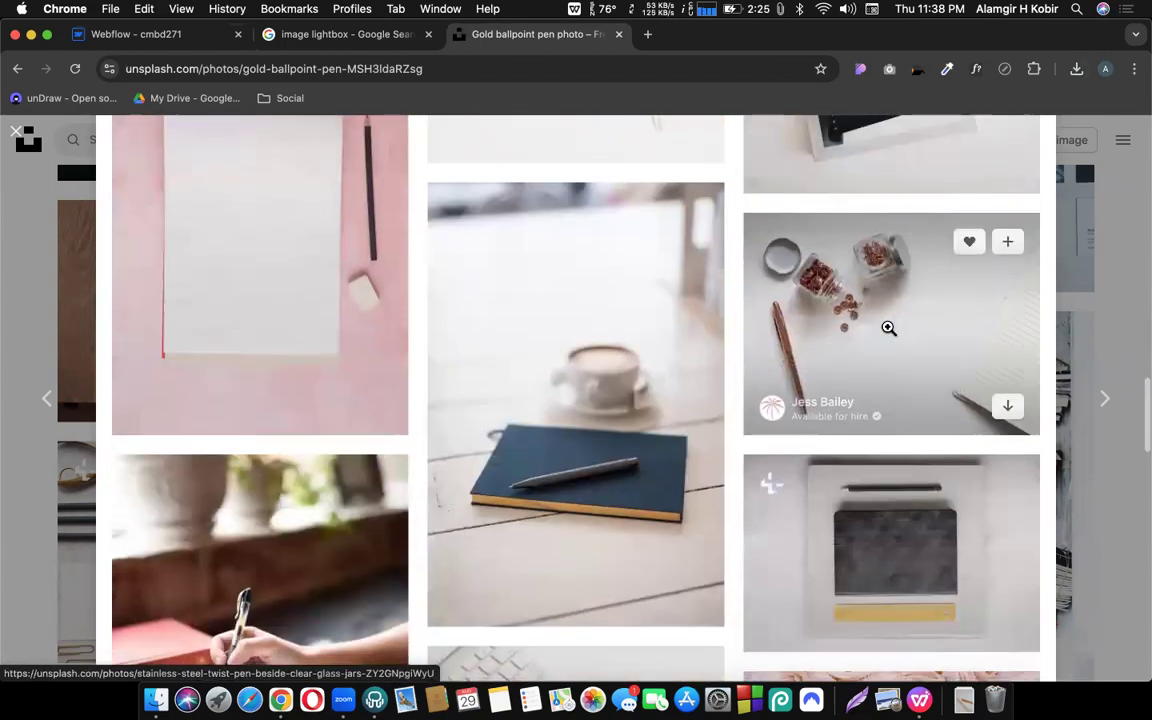
pyautogui.click(659, 383)
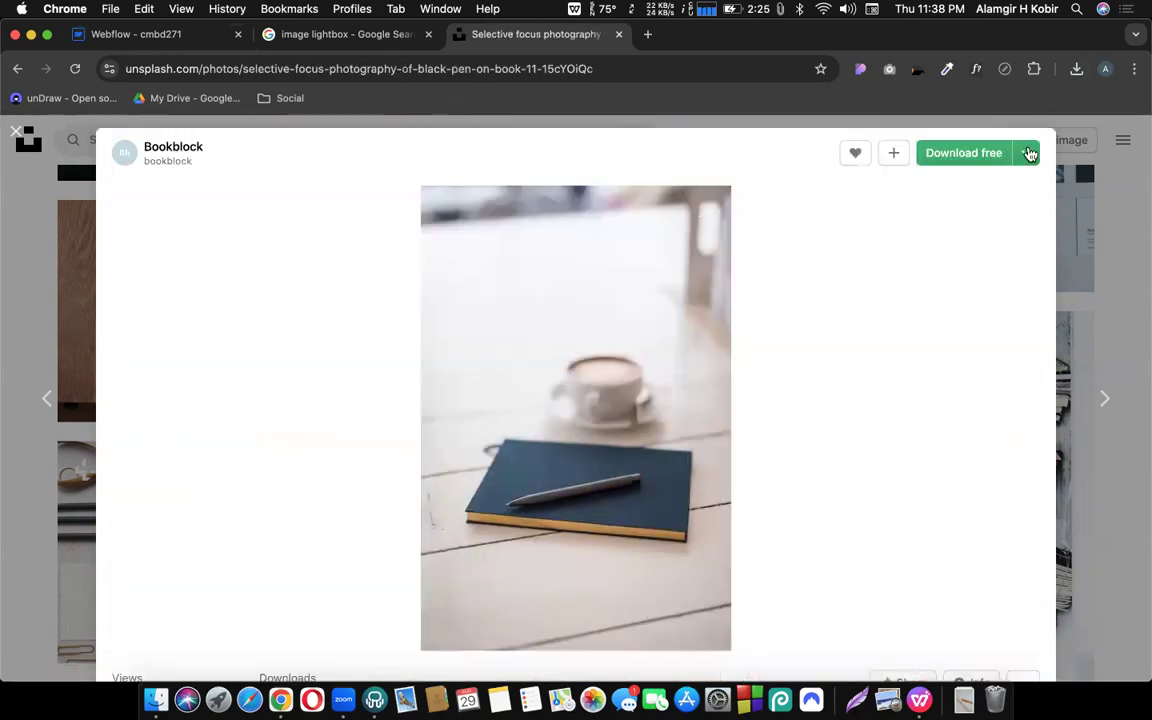
pyautogui.click(1030, 153)
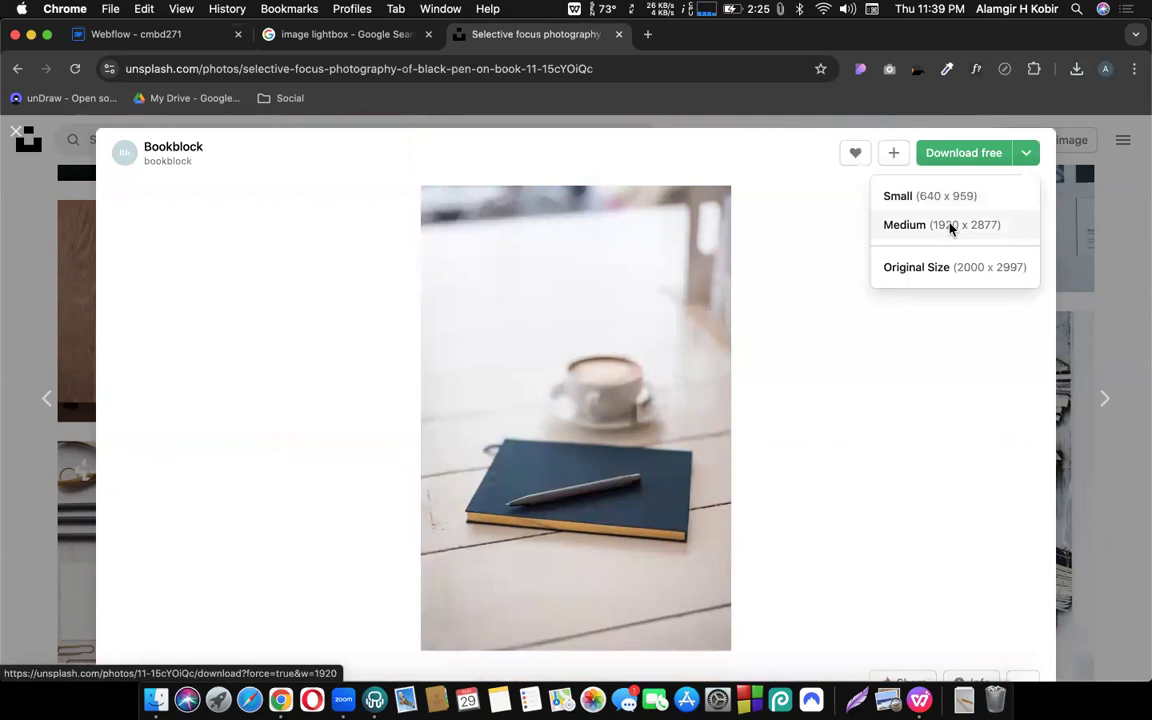
pyautogui.click(950, 227)
# Switch to Webflow, upload the downloaded notebook photo by placing it on the page, and delete the extra image from the cell
pyautogui.click(143, 35)
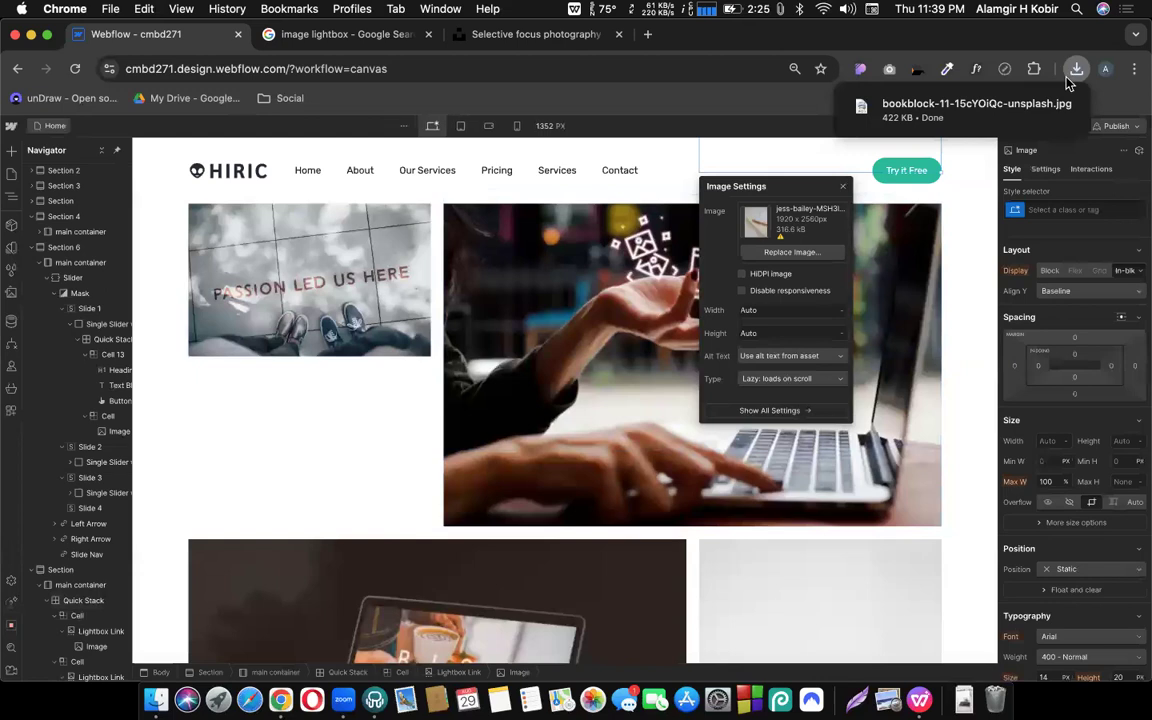
pyautogui.moveTo(928, 103); pyautogui.dragTo(395, 315)
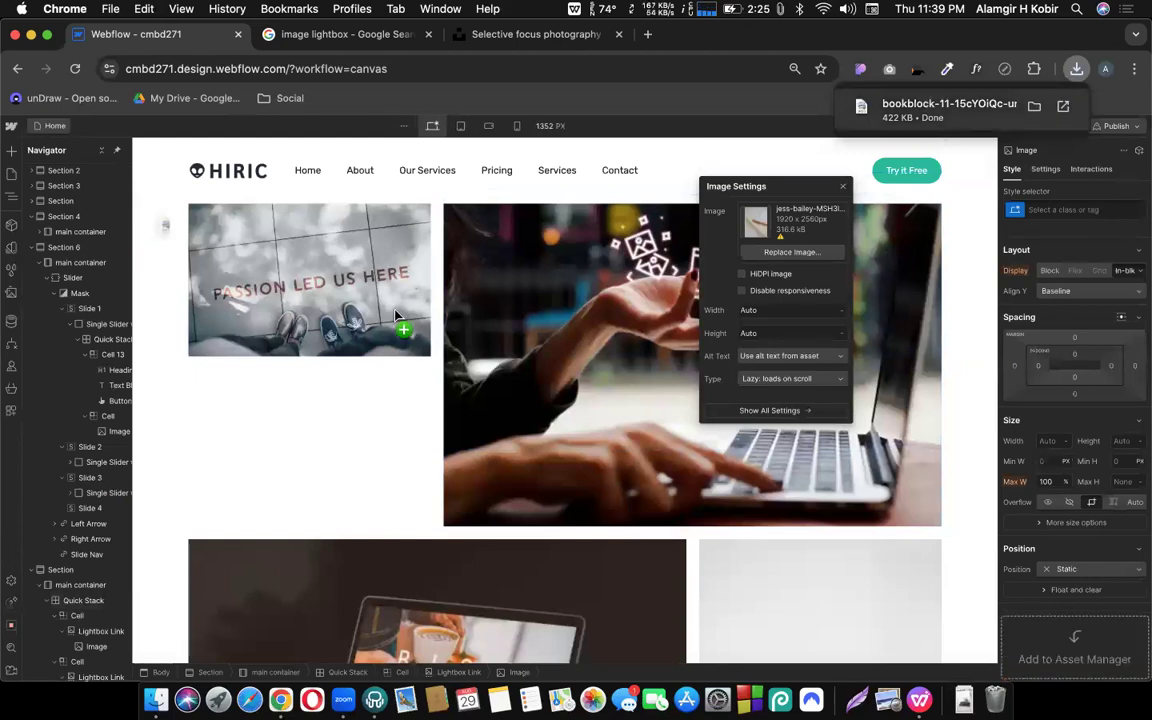
pyautogui.moveTo(424, 362); pyautogui.dragTo(420, 366)
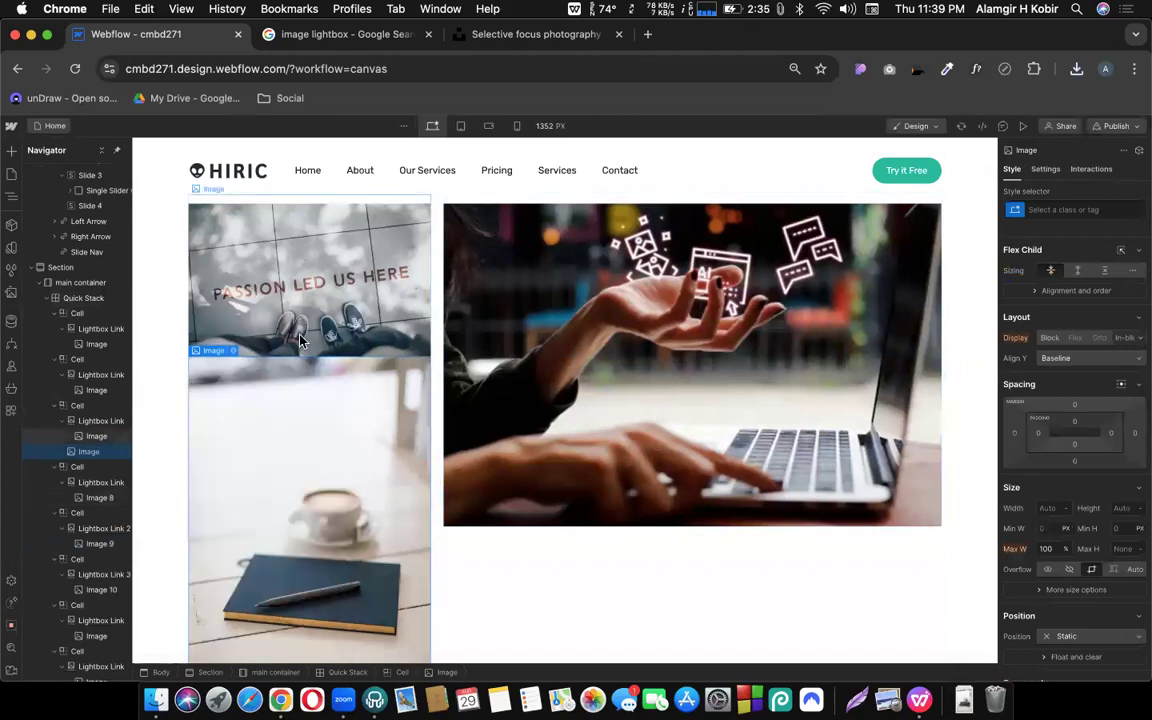
pyautogui.press('Delete')
# Replace the duplicated "Passion led us here" photo in the gallery's second row with the uploaded notebook photo
pyautogui.click(277, 278)
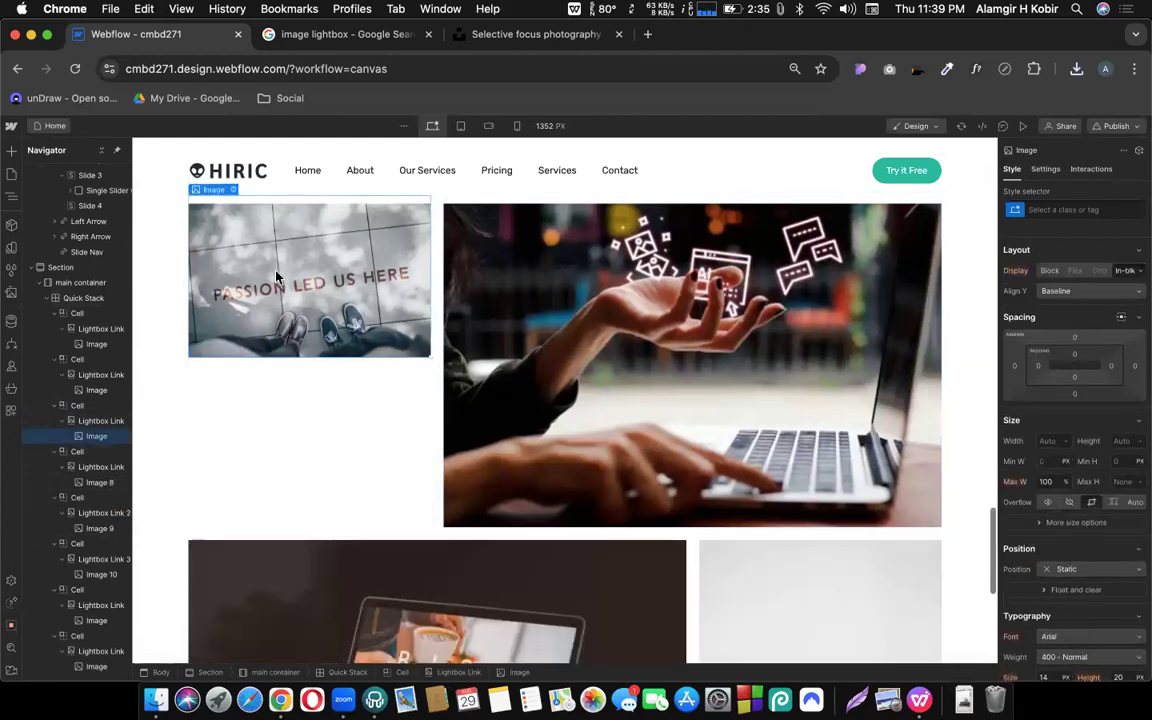
pyautogui.click(233, 210)
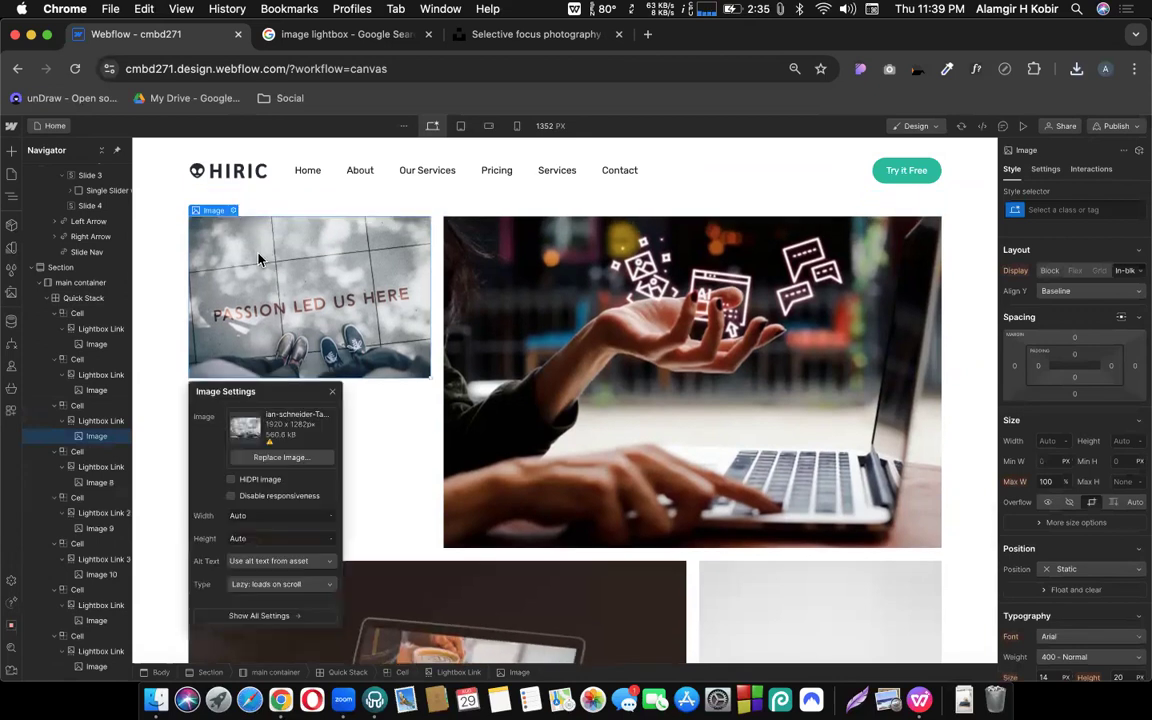
pyautogui.click(268, 462)
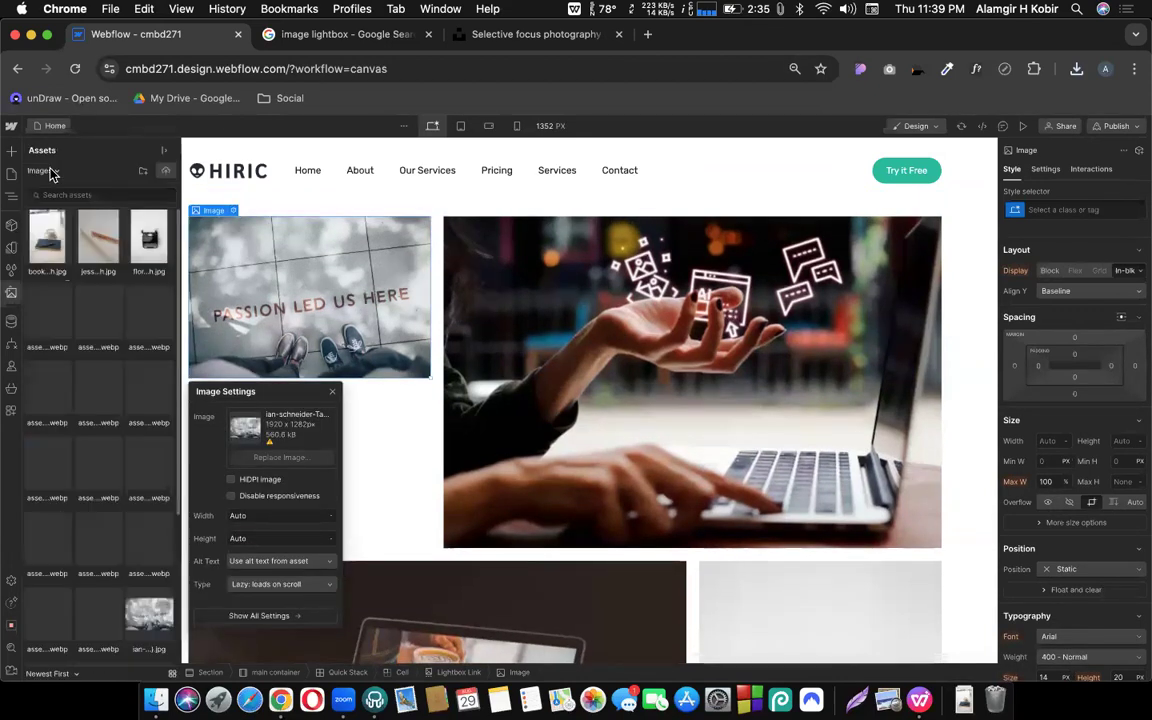
pyautogui.click(43, 238)
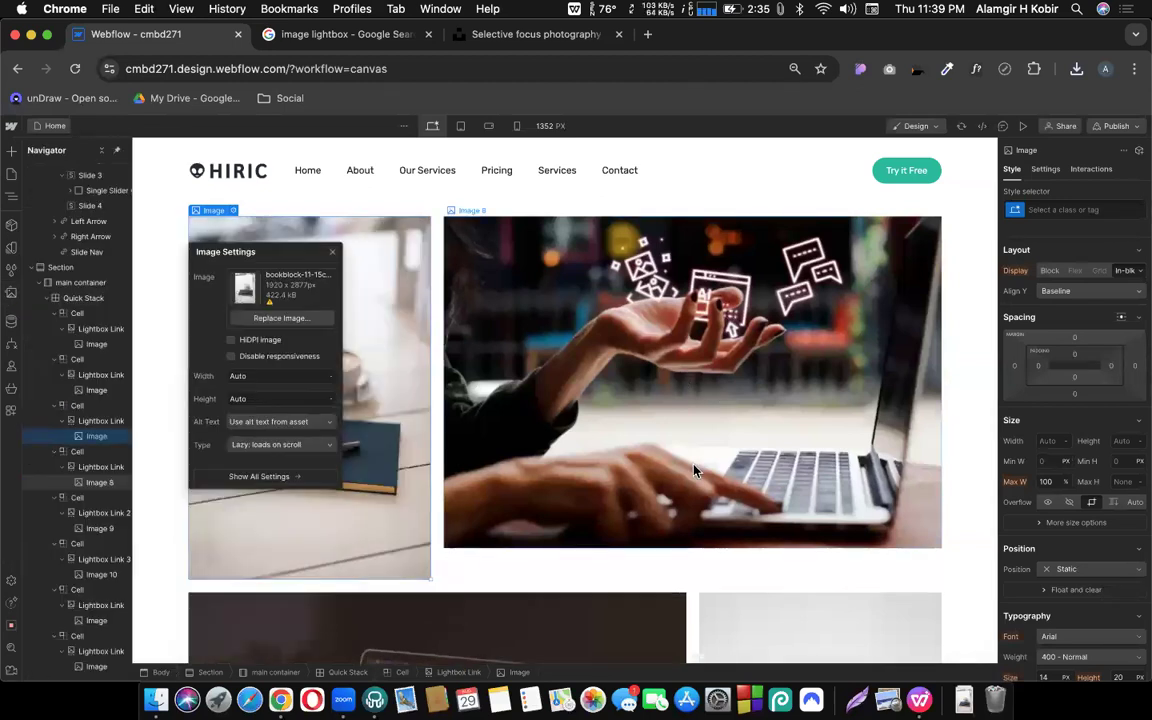
# Close the image settings and examine how the gallery images line up across all rows in the page preview
pyautogui.scroll(-1, 694, 468)
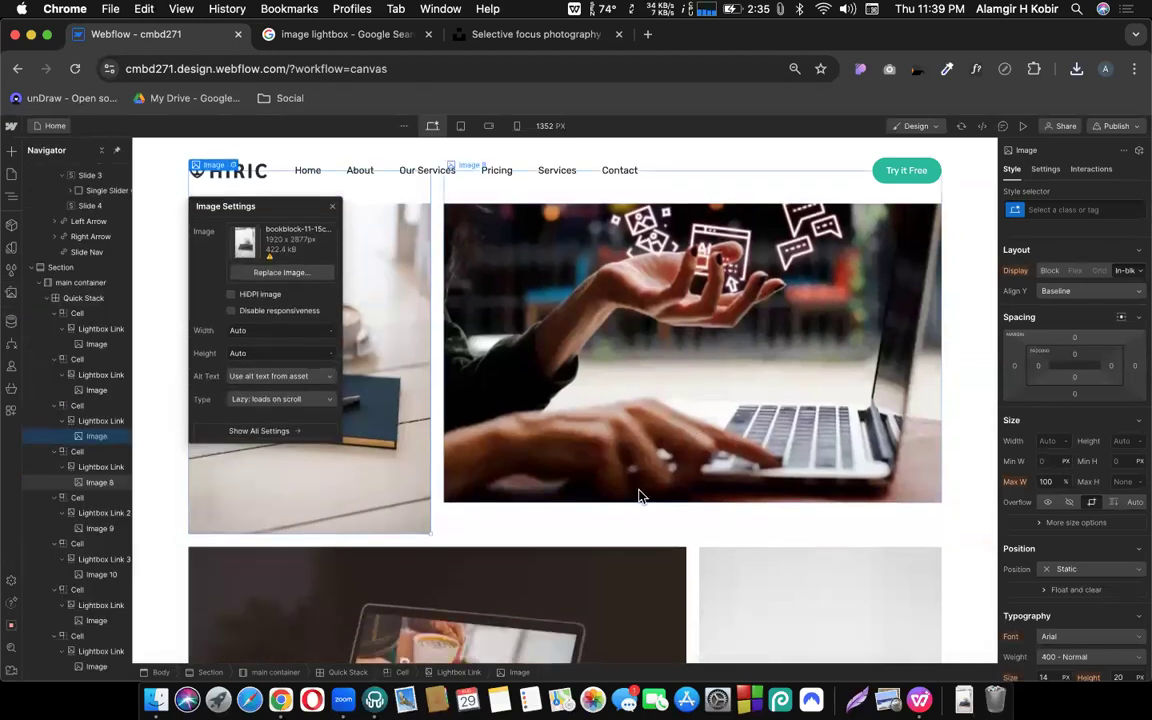
pyautogui.scroll(-5, 640, 496)
pyautogui.scroll(2, 640, 496)
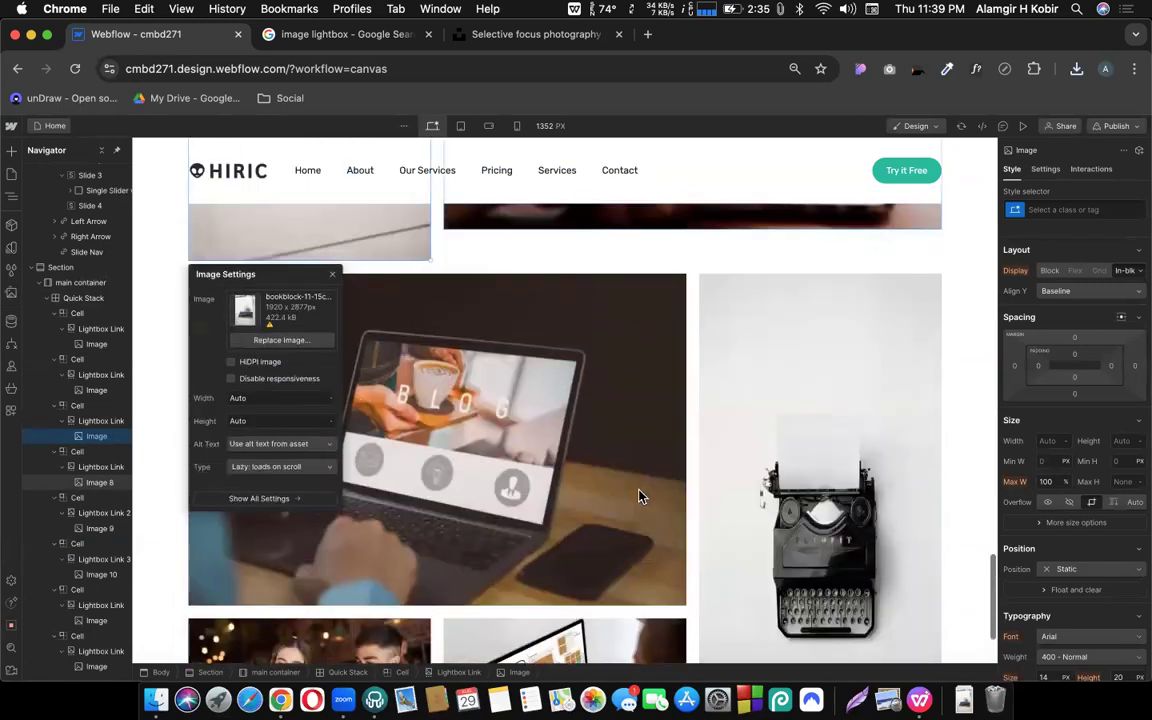
pyautogui.scroll(5, 640, 496)
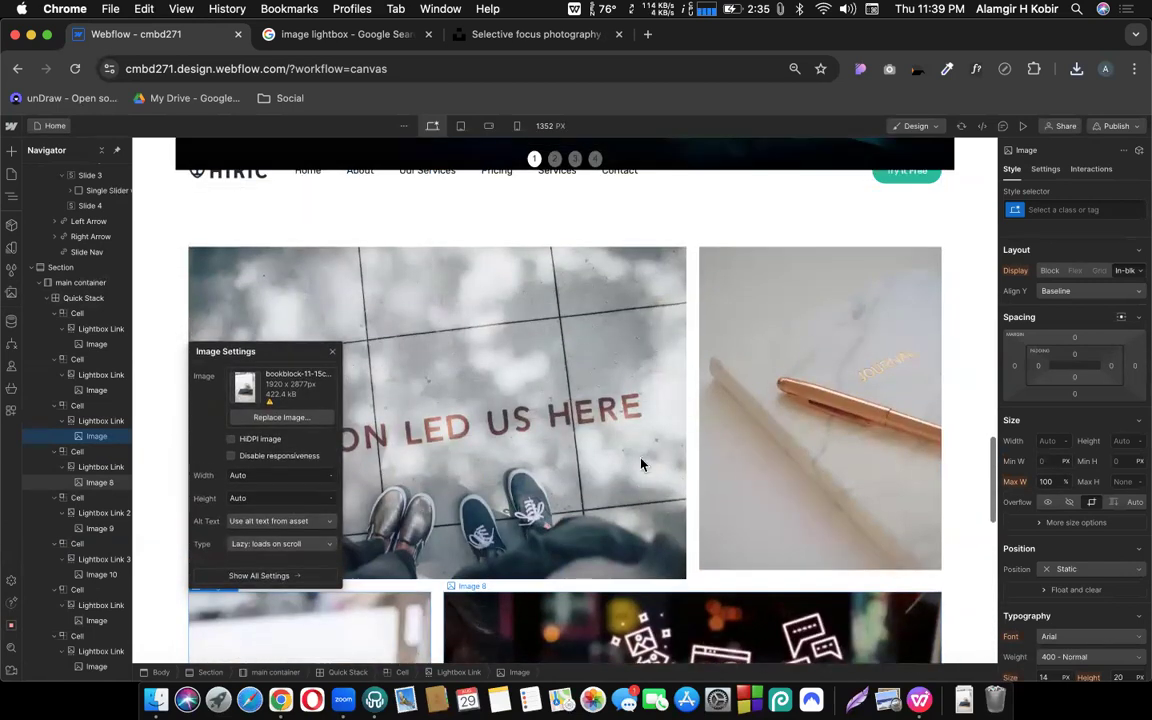
pyautogui.scroll(1, 642, 464)
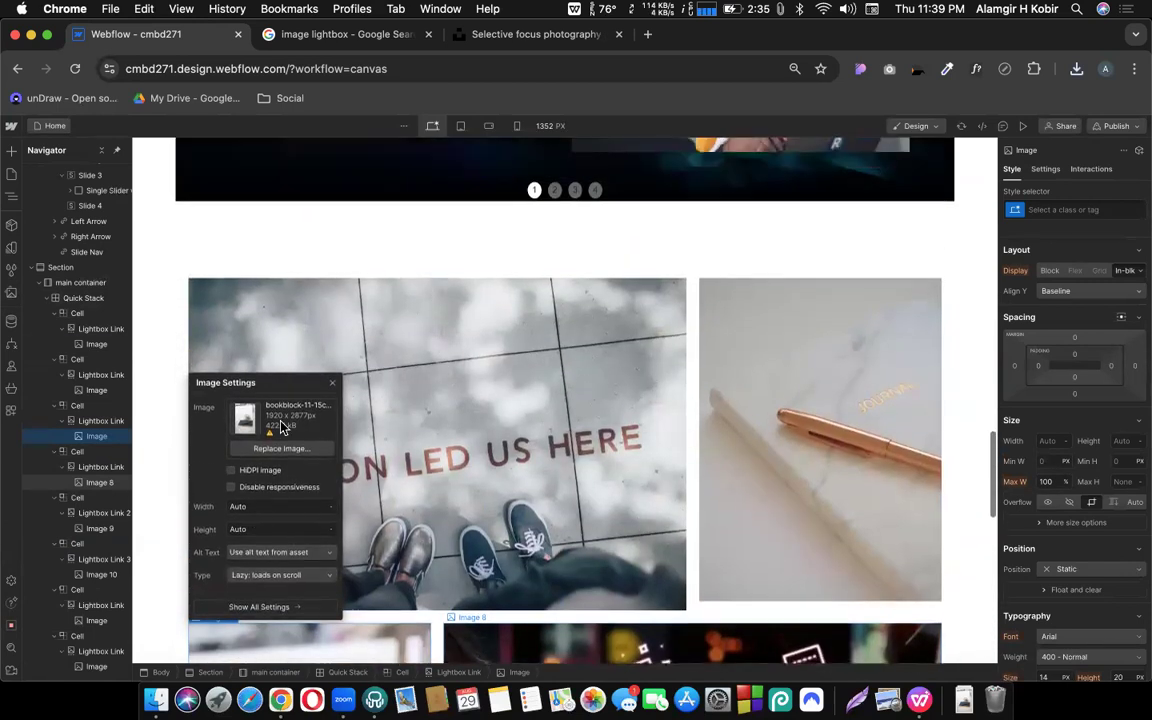
pyautogui.click(331, 386)
pyautogui.click(1023, 127)
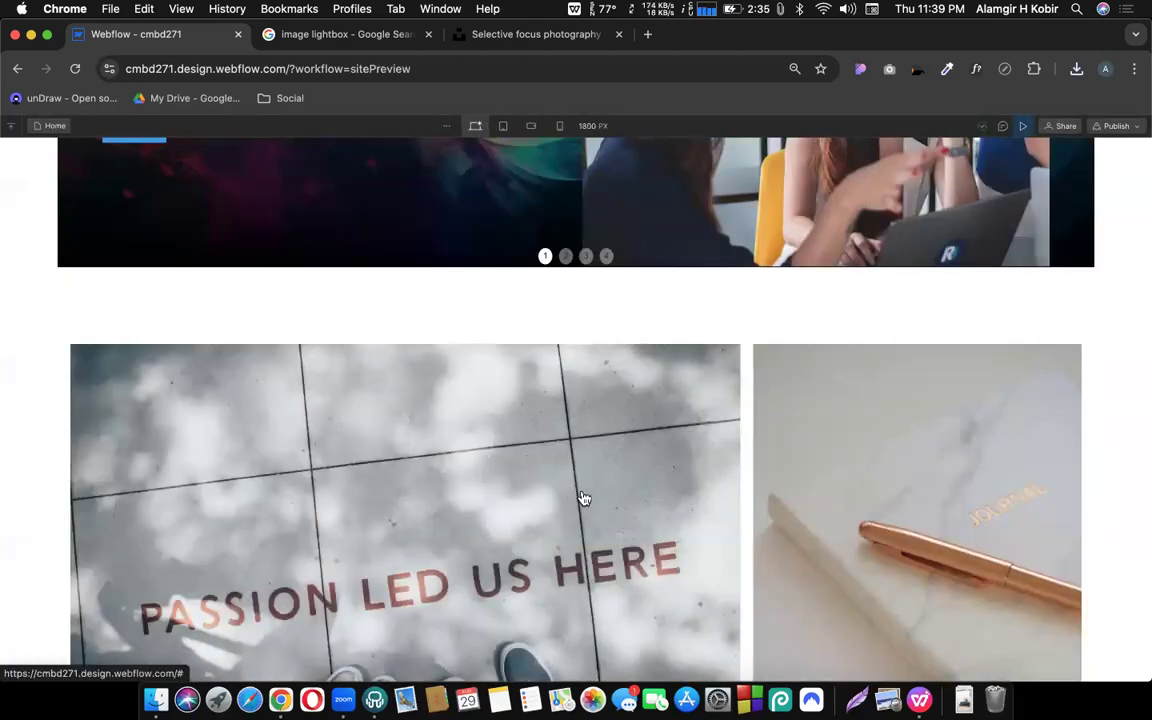
pyautogui.scroll(-2, 650, 470)
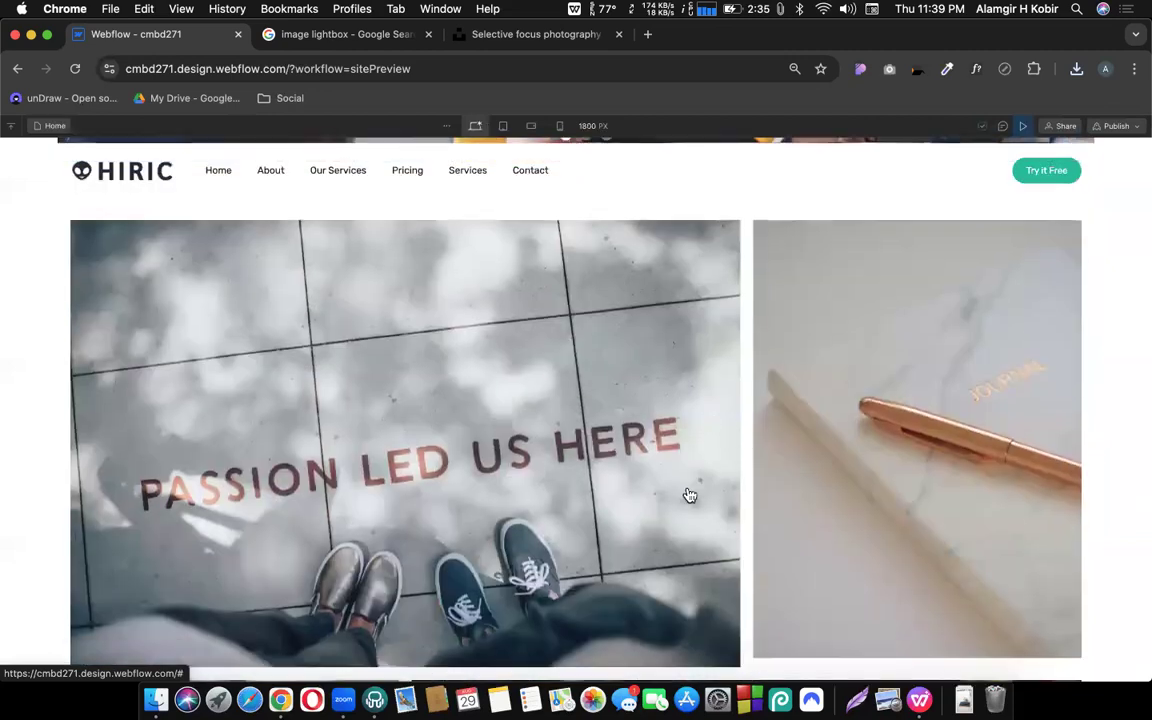
pyautogui.scroll(-5, 685, 520)
pyautogui.scroll(-1, 680, 552)
pyautogui.scroll(-5, 293, 558)
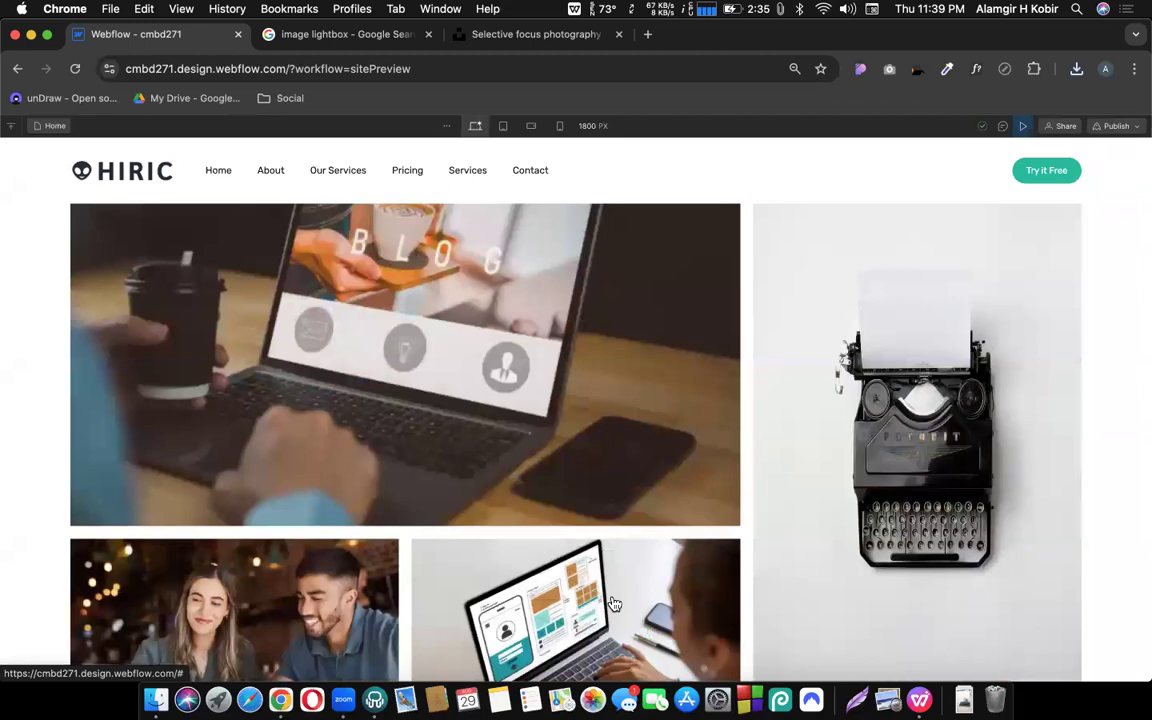
pyautogui.scroll(-2, 288, 620)
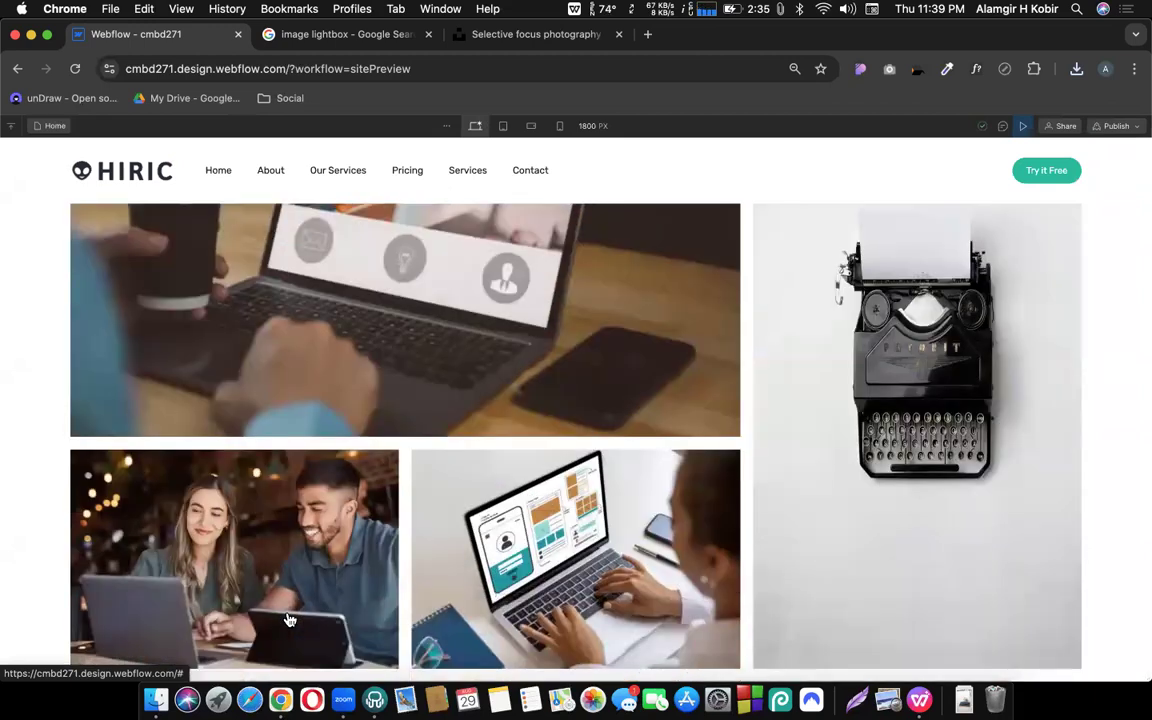
pyautogui.scroll(-5, 290, 620)
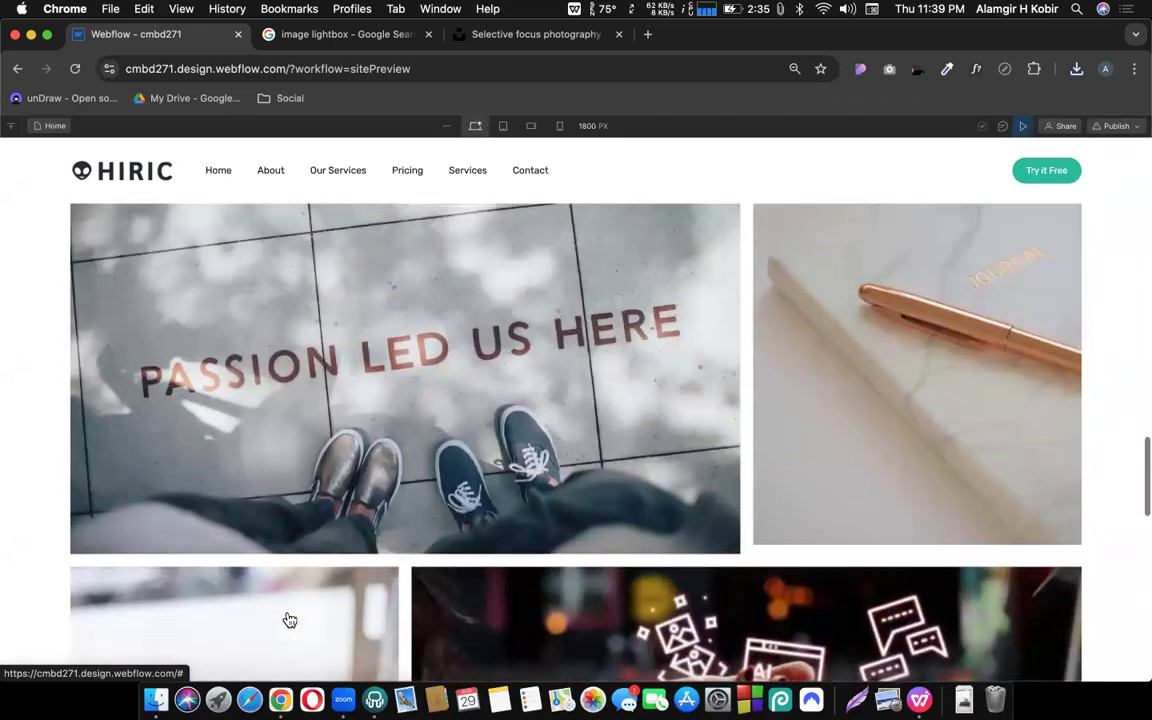
pyautogui.scroll(-5, 288, 620)
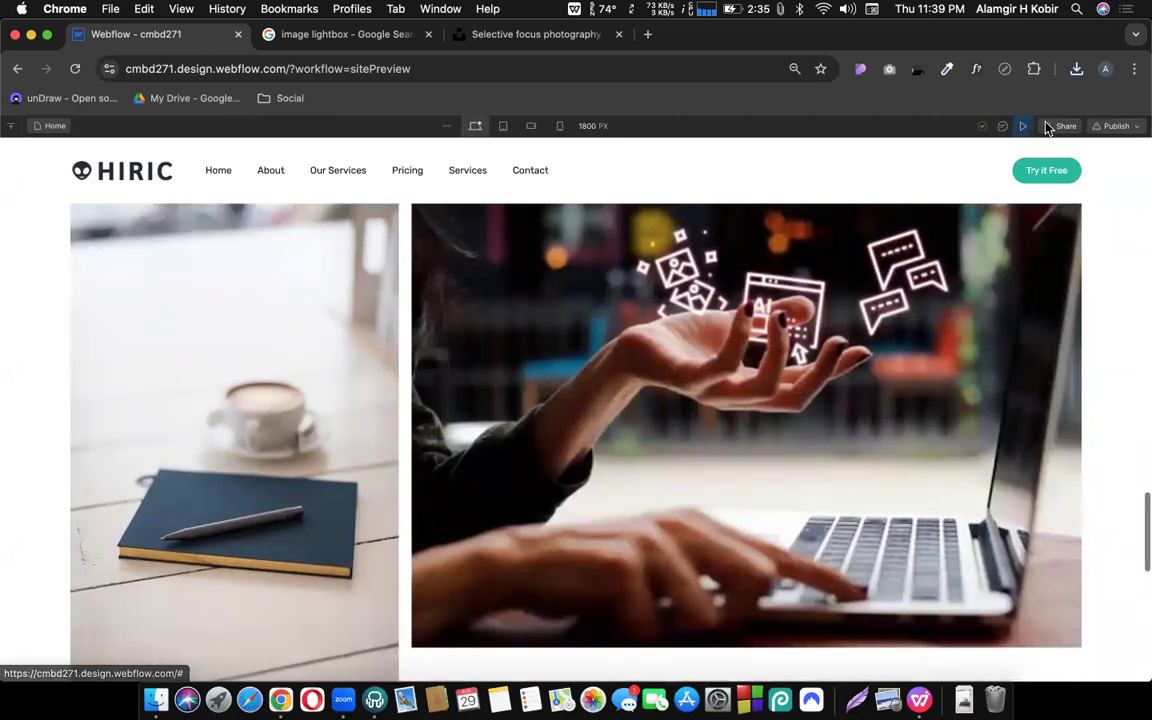
pyautogui.hotkey('shift', 'p')
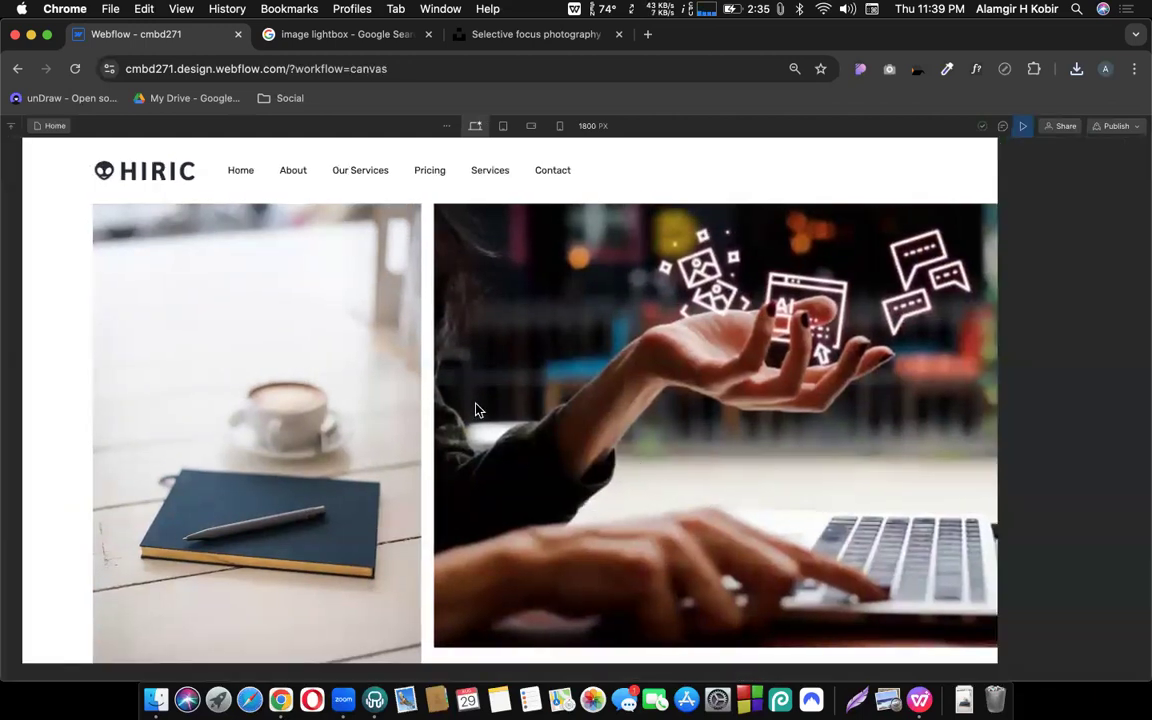
# Shrink the notebook photo in the second row to the height of the laptop photo beside it
pyautogui.scroll(3, 600, 425)
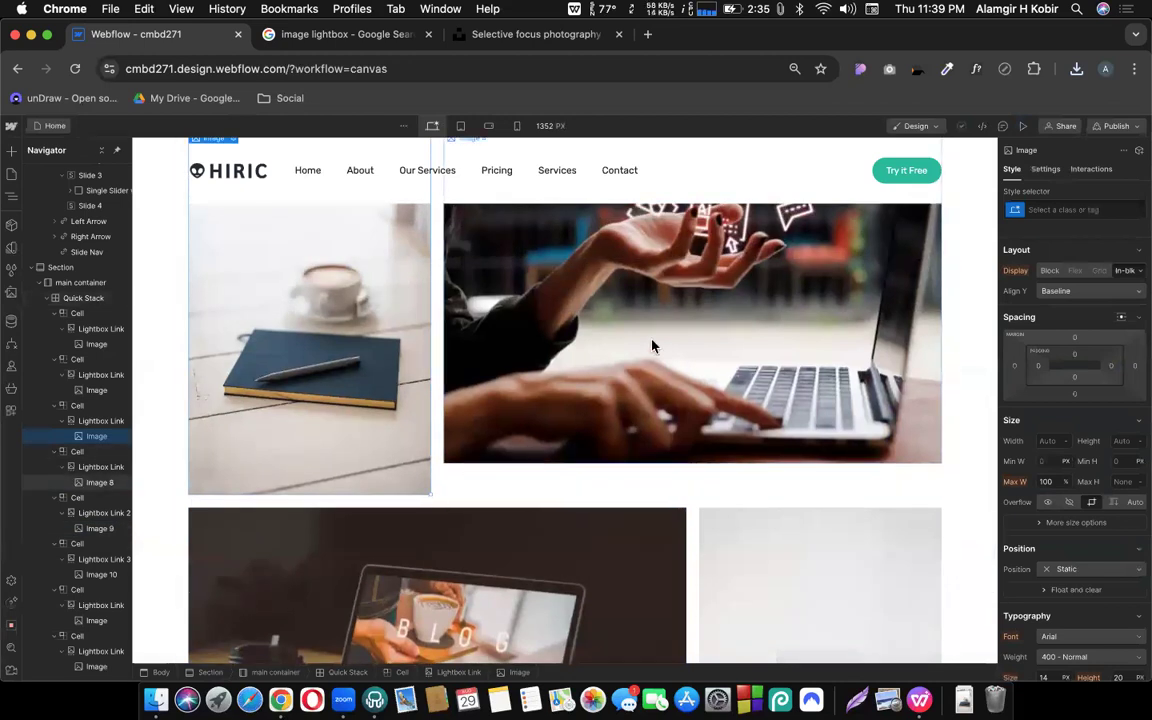
pyautogui.scroll(2, 636, 400)
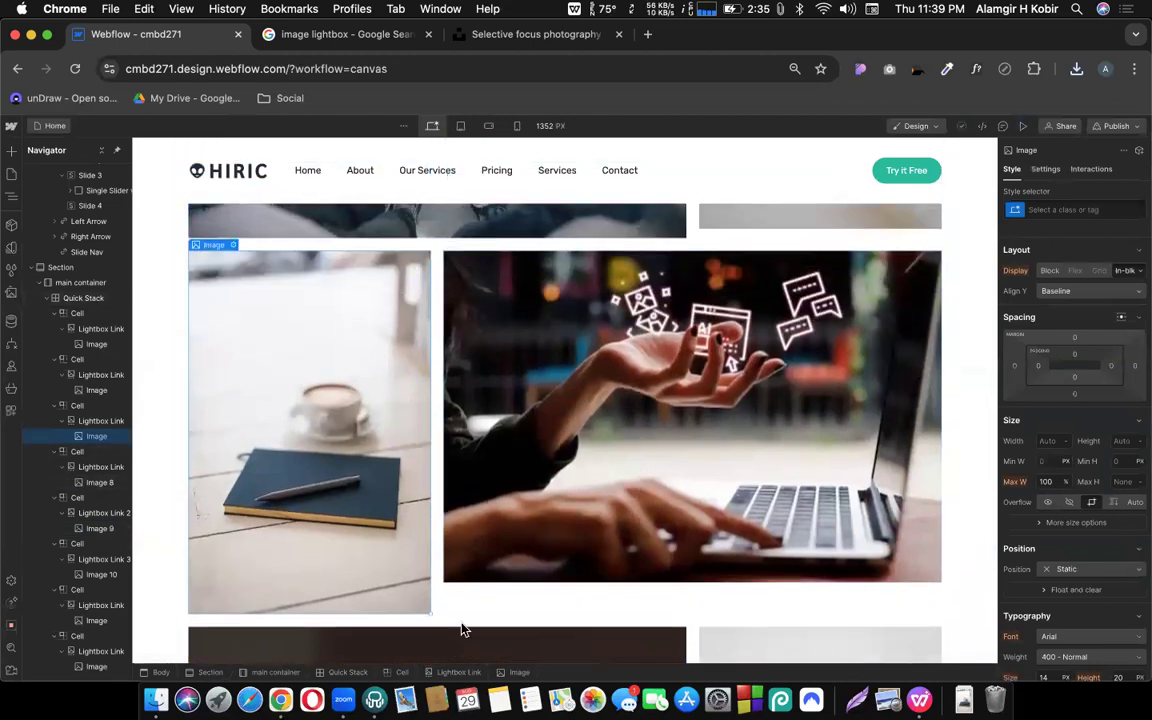
pyautogui.moveTo(422, 592)
pyautogui.mouseDown()
pyautogui.moveTo(411, 571)
pyautogui.moveTo(427, 581)
pyautogui.mouseUp()
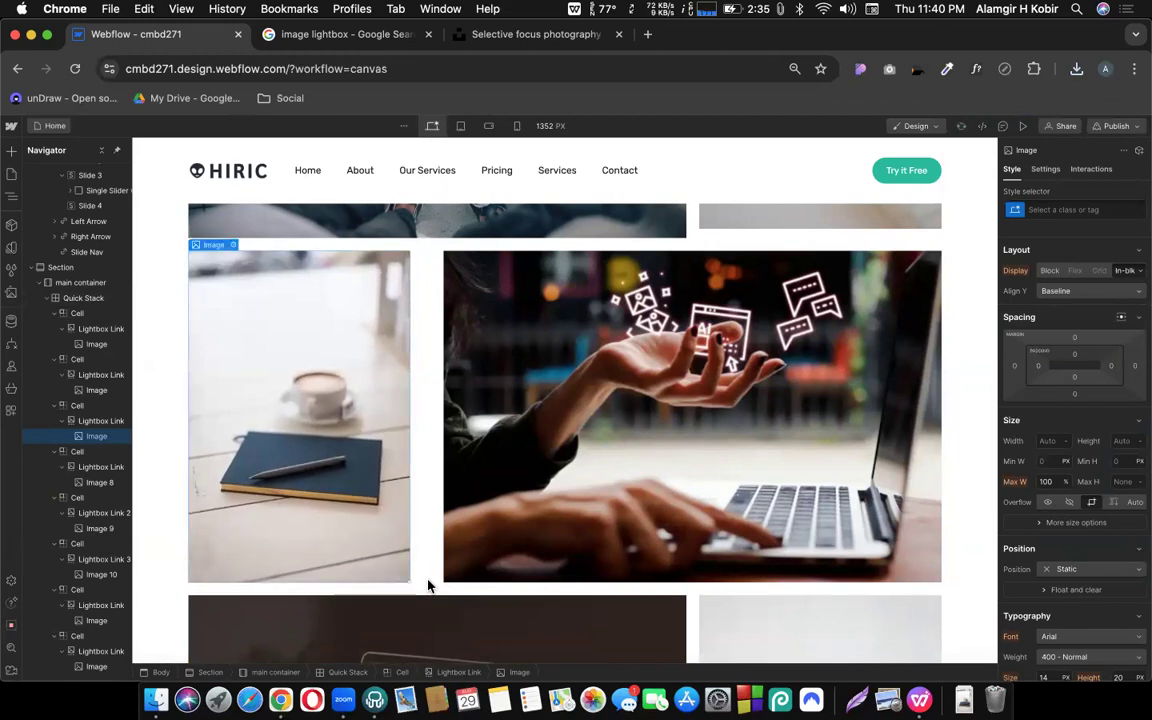
pyautogui.click(490, 479)
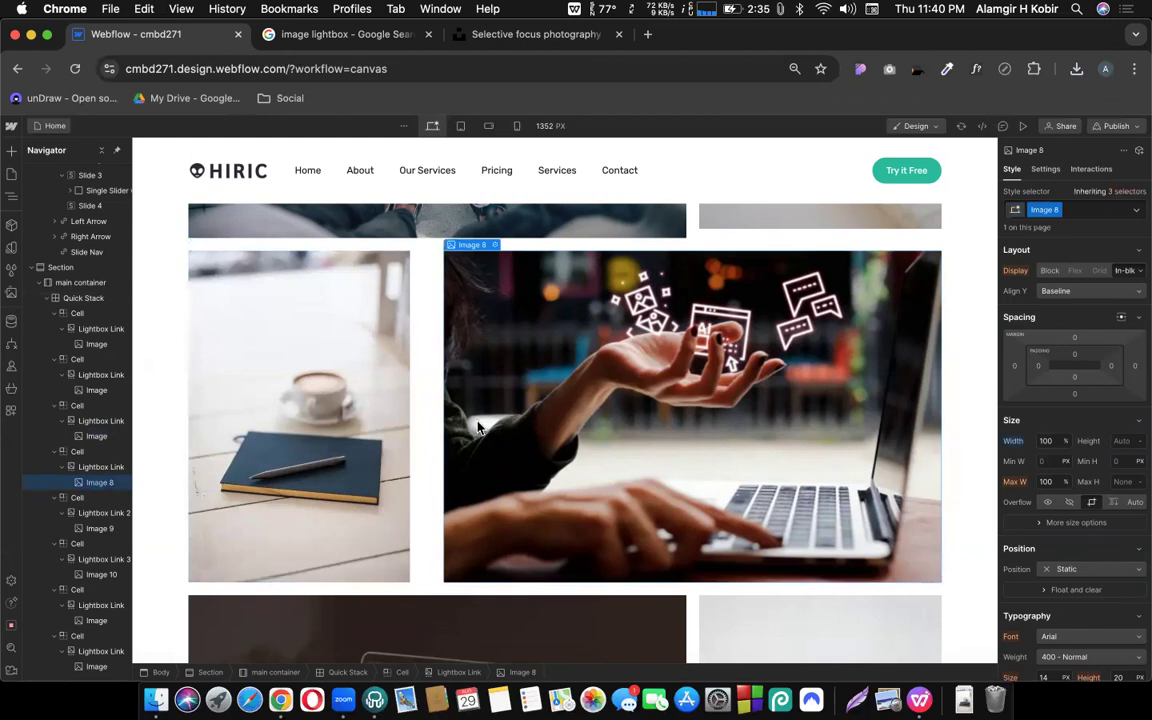
# Add a media item to the lightbox link around the "Passion led us here" photo in the gallery's first row
pyautogui.scroll(2, 476, 427)
pyautogui.scroll(5, 477, 427)
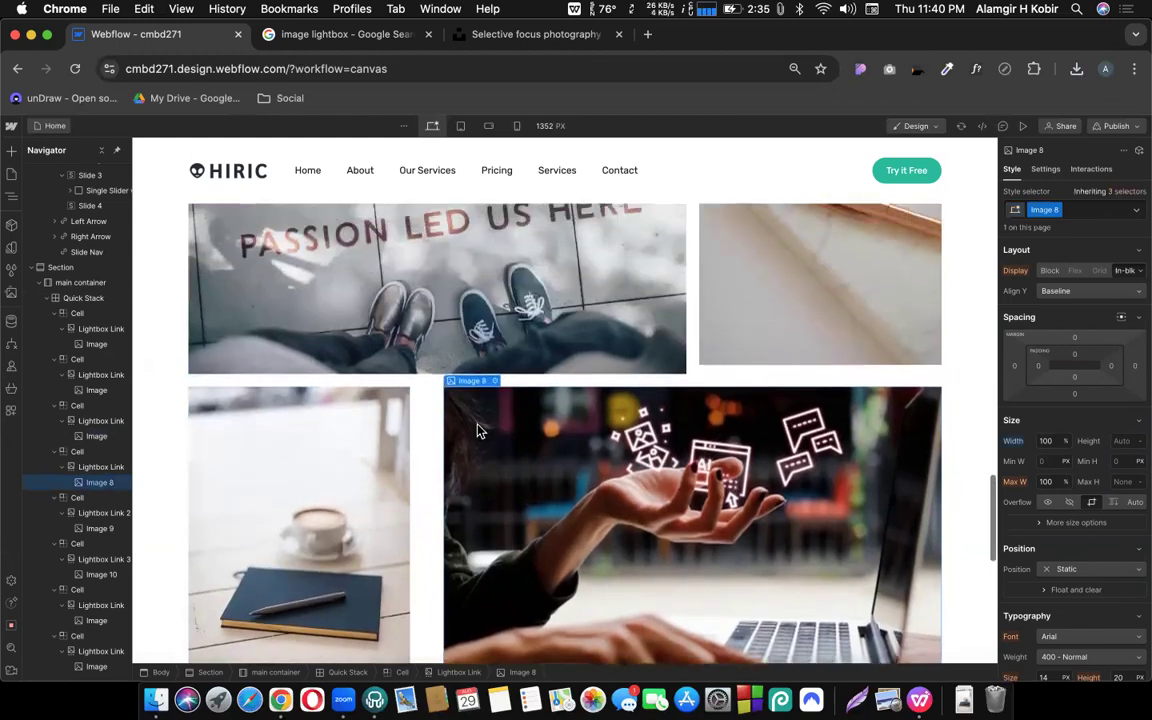
pyautogui.scroll(1, 520, 497)
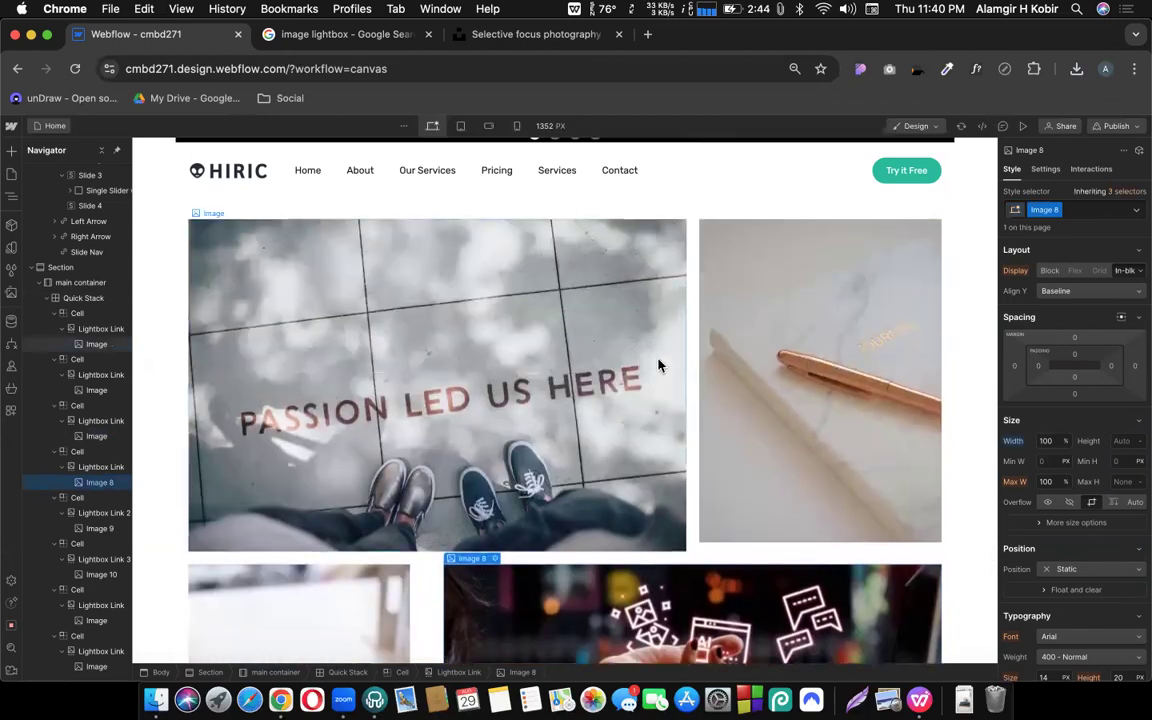
pyautogui.click(591, 365)
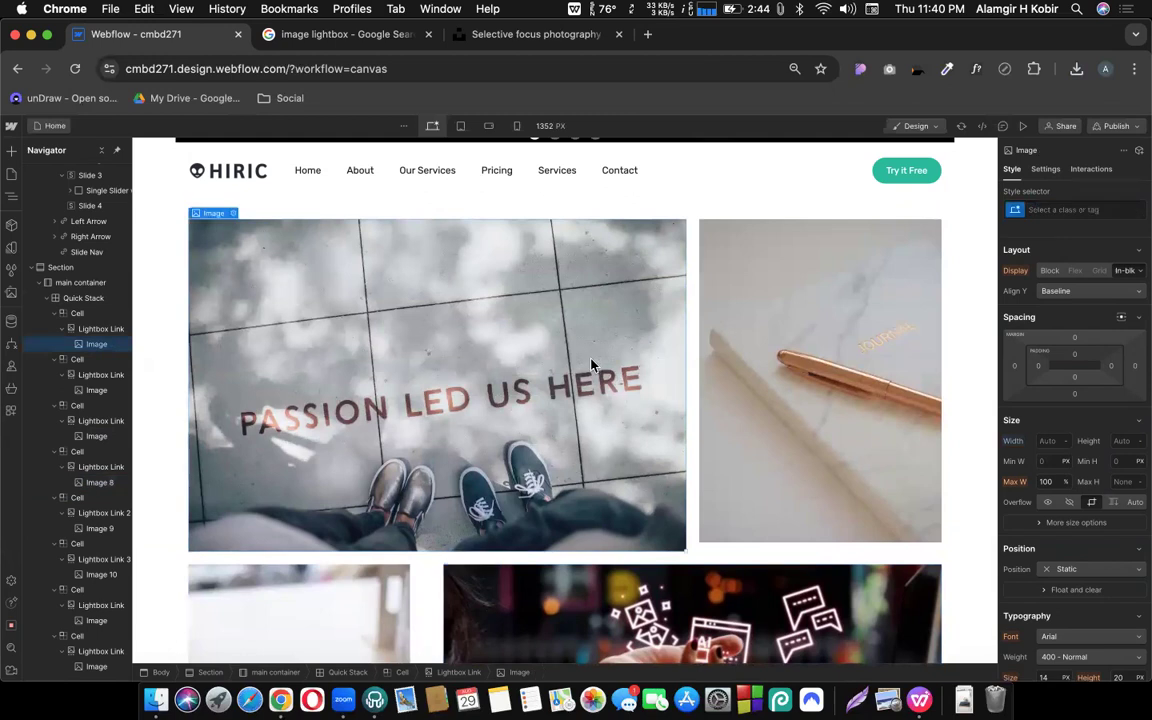
pyautogui.click(102, 331)
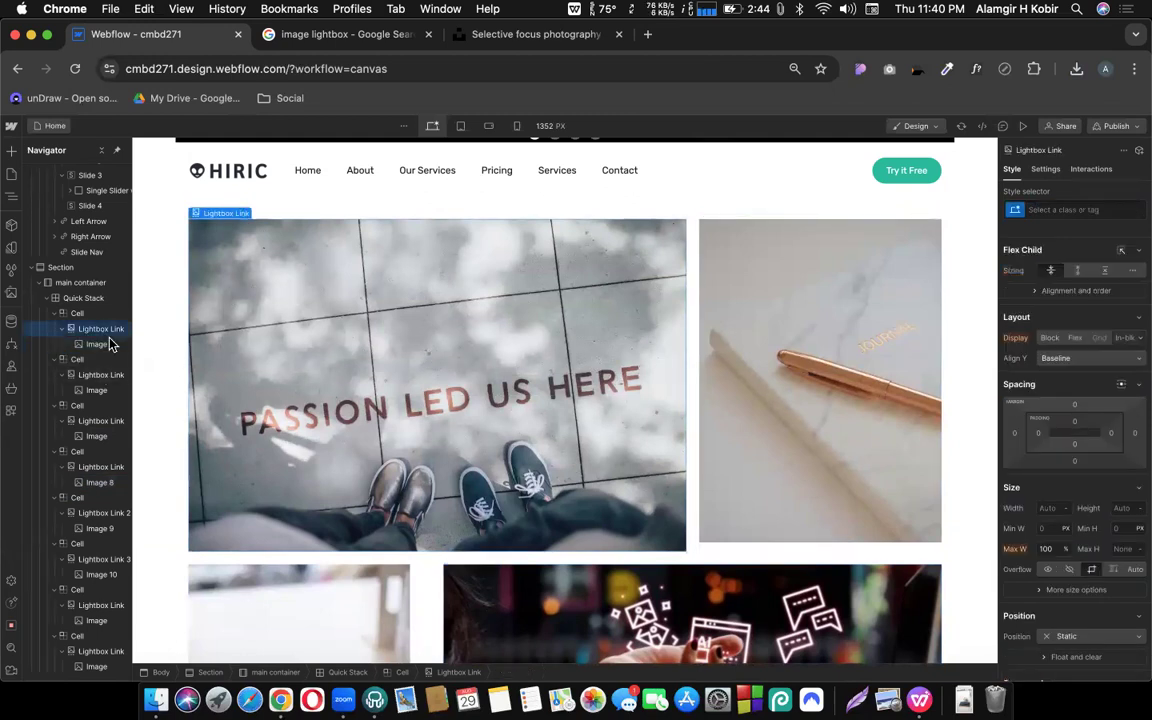
pyautogui.click(1047, 171)
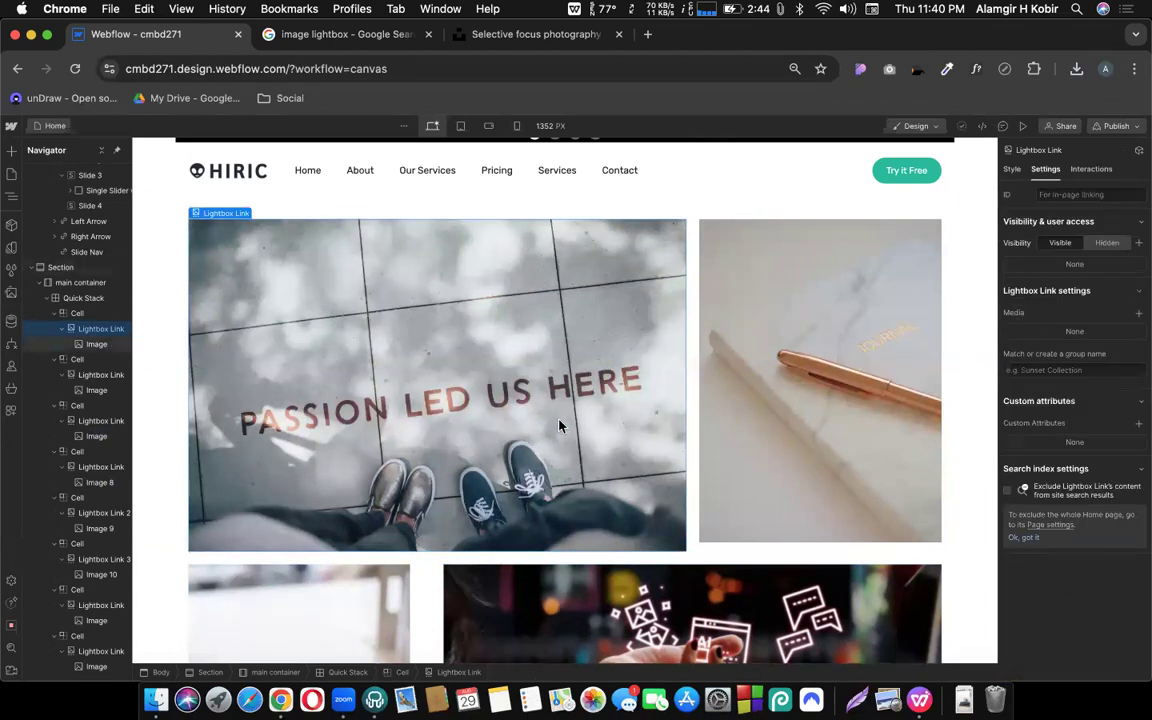
pyautogui.click(1141, 318)
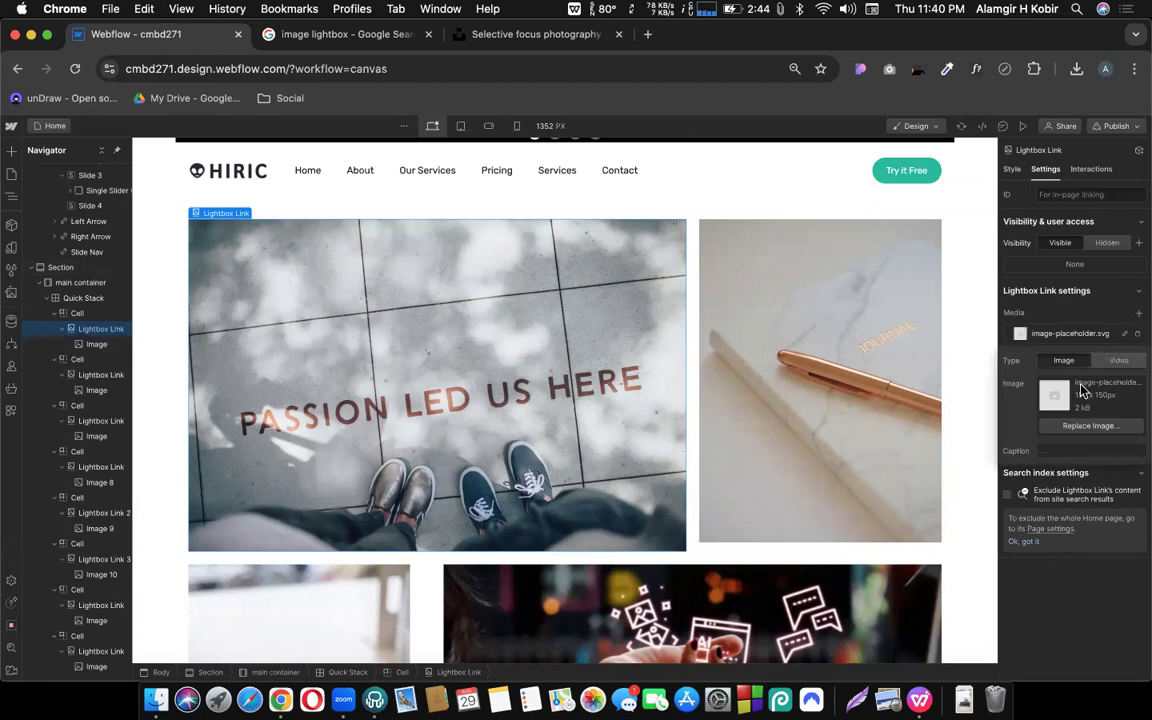
# Replace the new media item's placeholder with the uploaded "Passion led us here" photo
pyautogui.click(1082, 428)
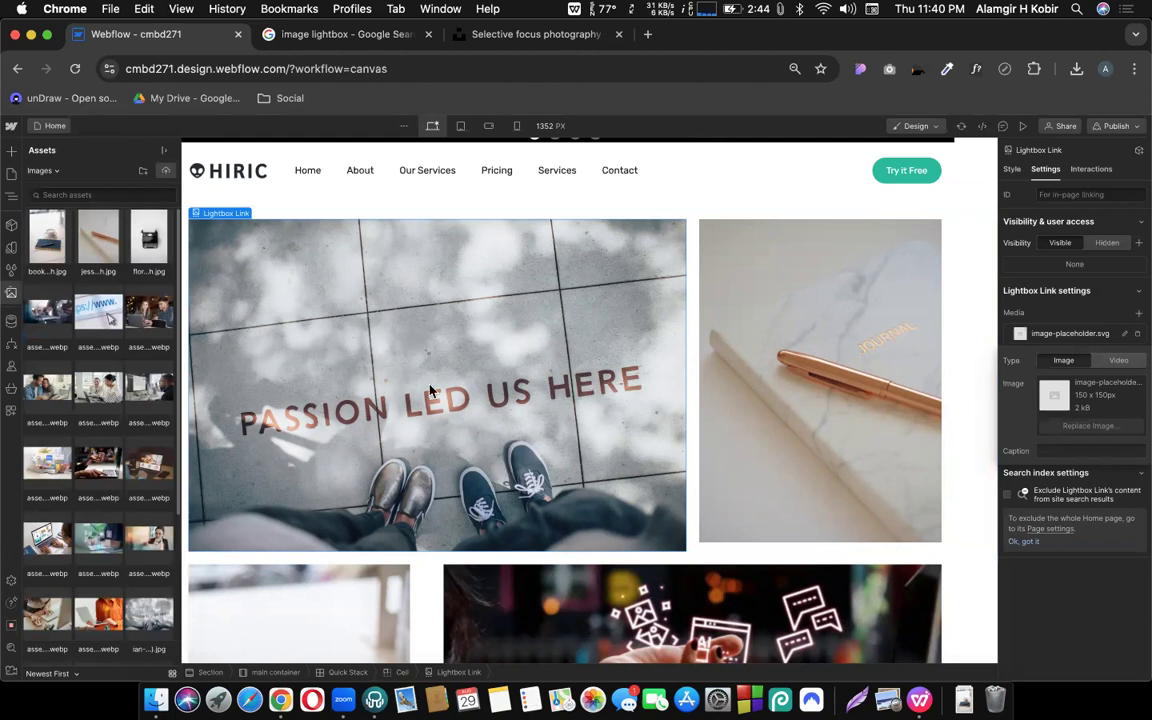
pyautogui.scroll(-2, 100, 450)
pyautogui.click(108, 520)
pyautogui.scroll(-2, 108, 520)
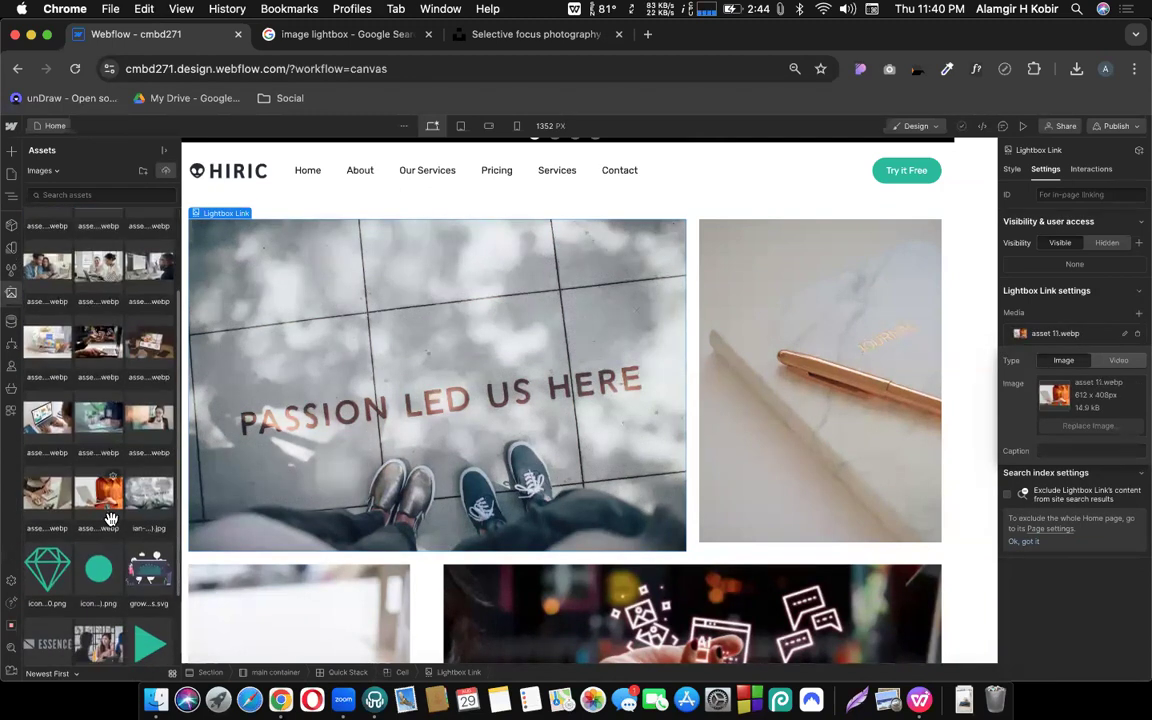
pyautogui.click(141, 489)
pyautogui.press('z')
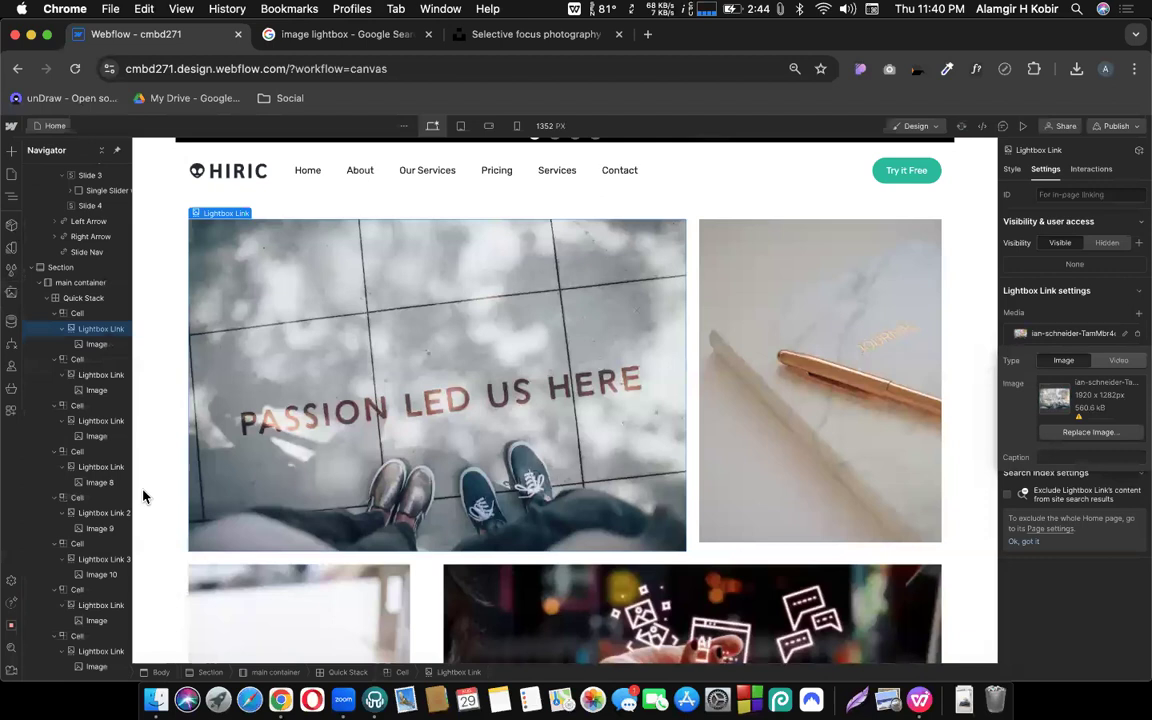
# Add the pen-and-journal photo as lightbox media for the matching image in the first row
pyautogui.click(839, 443)
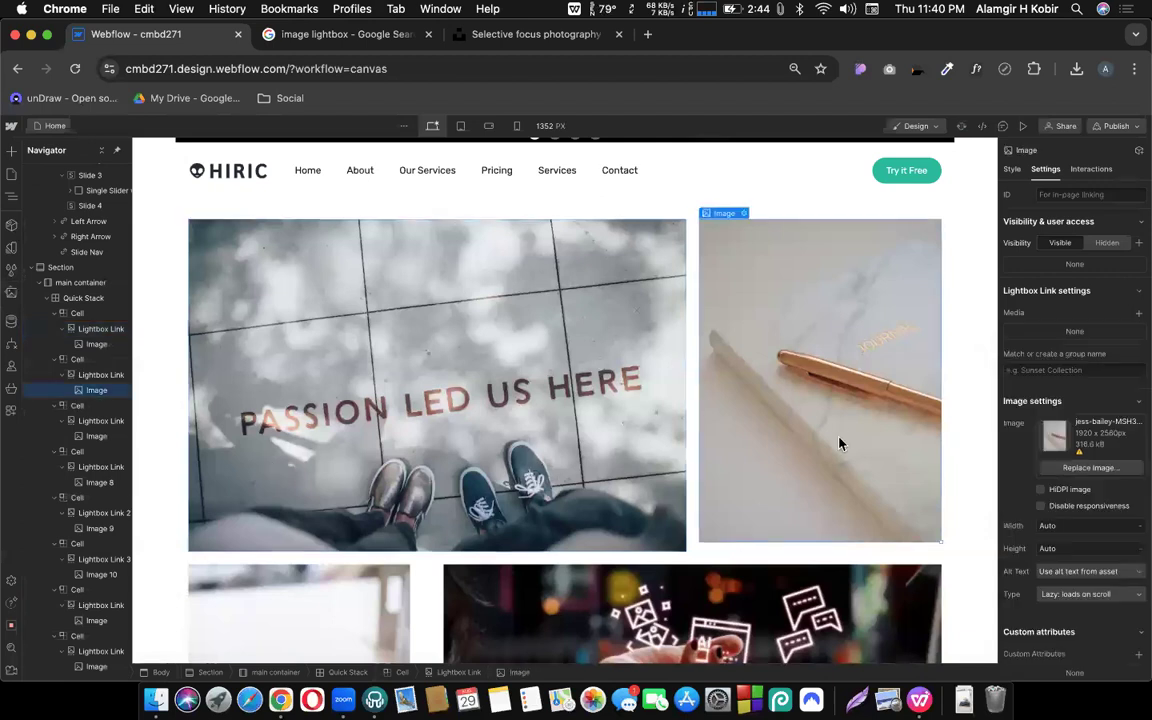
pyautogui.click(1138, 313)
pyautogui.click(1076, 427)
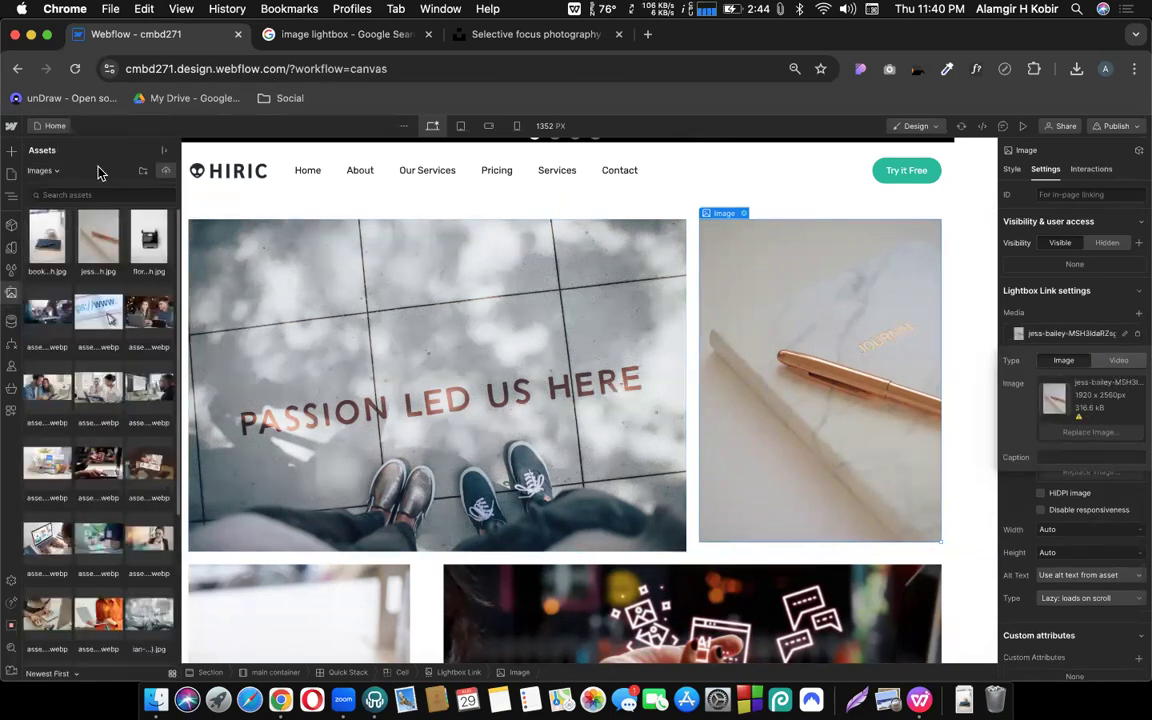
# Add the uploaded notebook-and-coffee photo as lightbox media for the notebook image in the second row
pyautogui.click(352, 660)
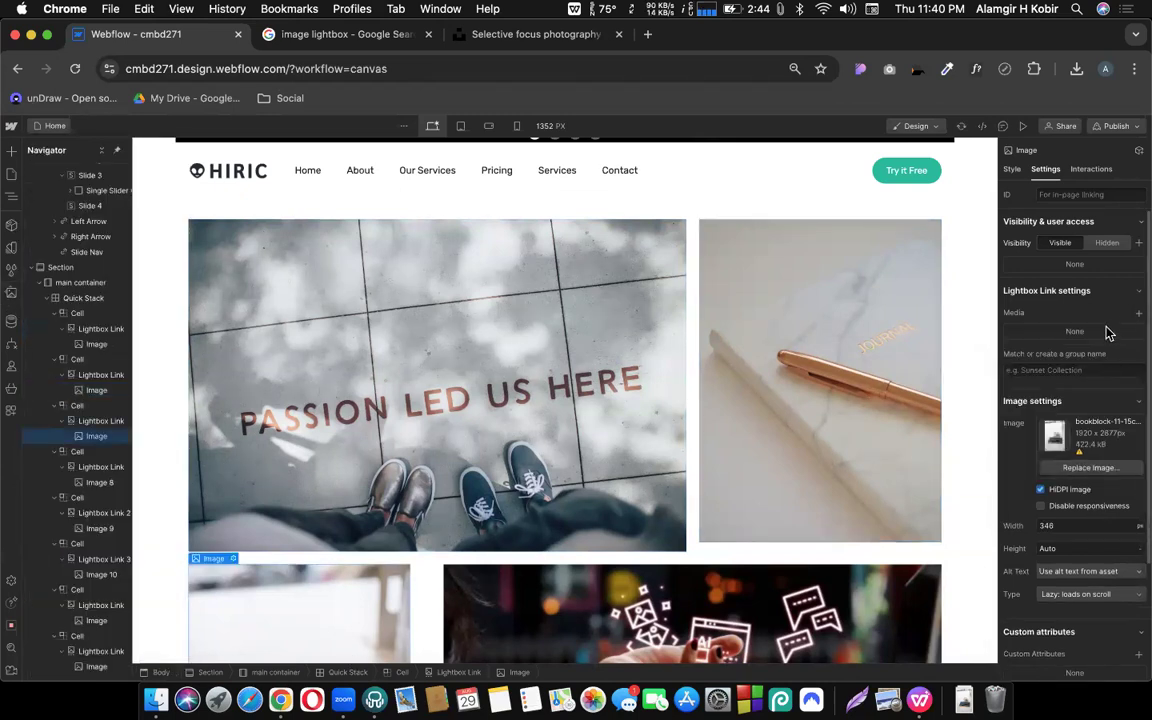
pyautogui.scroll(-3, 563, 408)
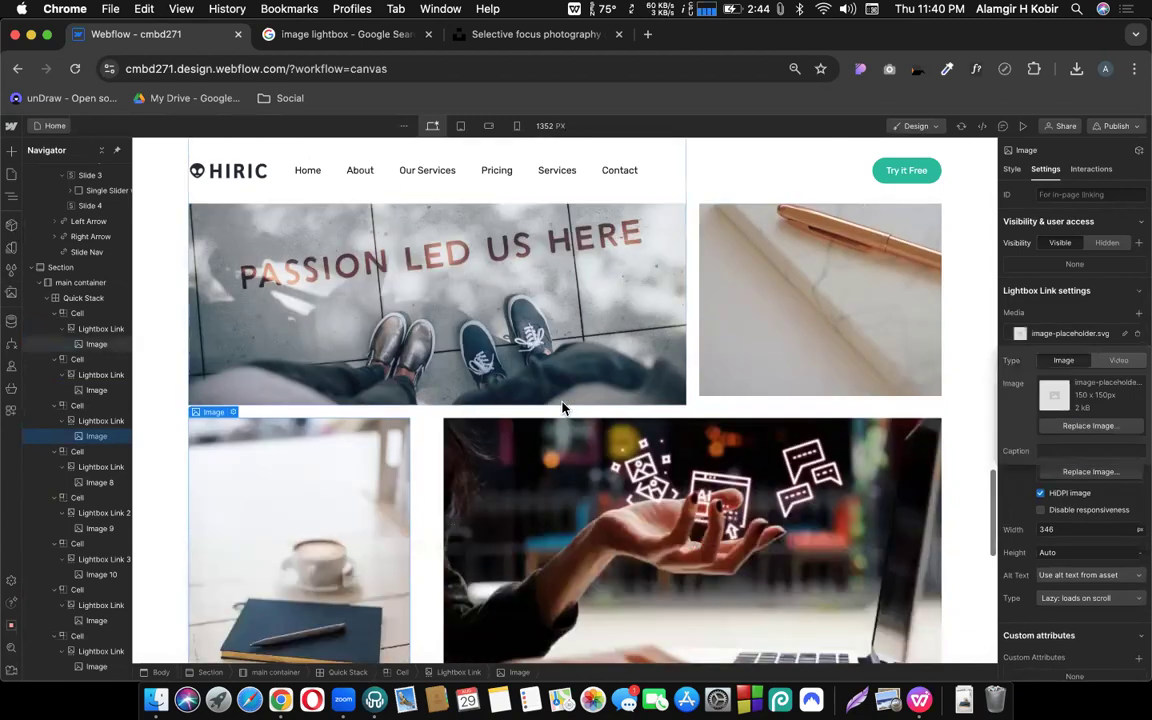
pyautogui.click(1075, 428)
pyautogui.click(40, 240)
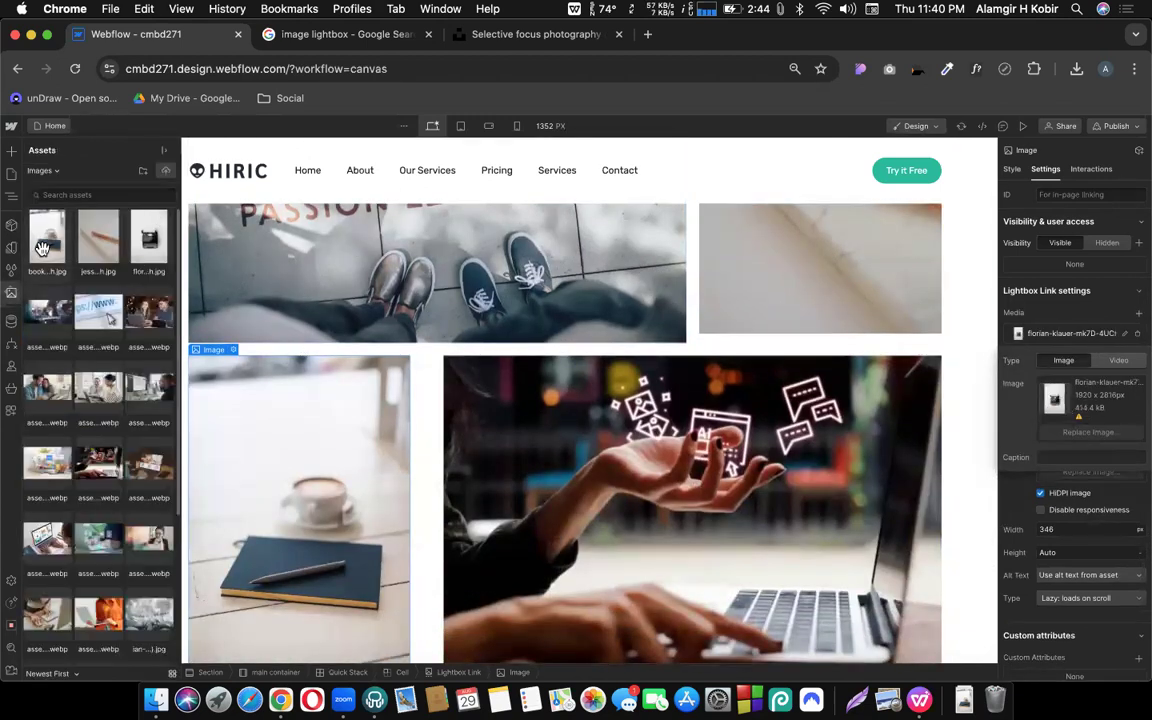
# Add a lightbox media item for the second row's laptop photo and try to assign asset 7.webp to it
pyautogui.click(548, 427)
pyautogui.click(548, 427)
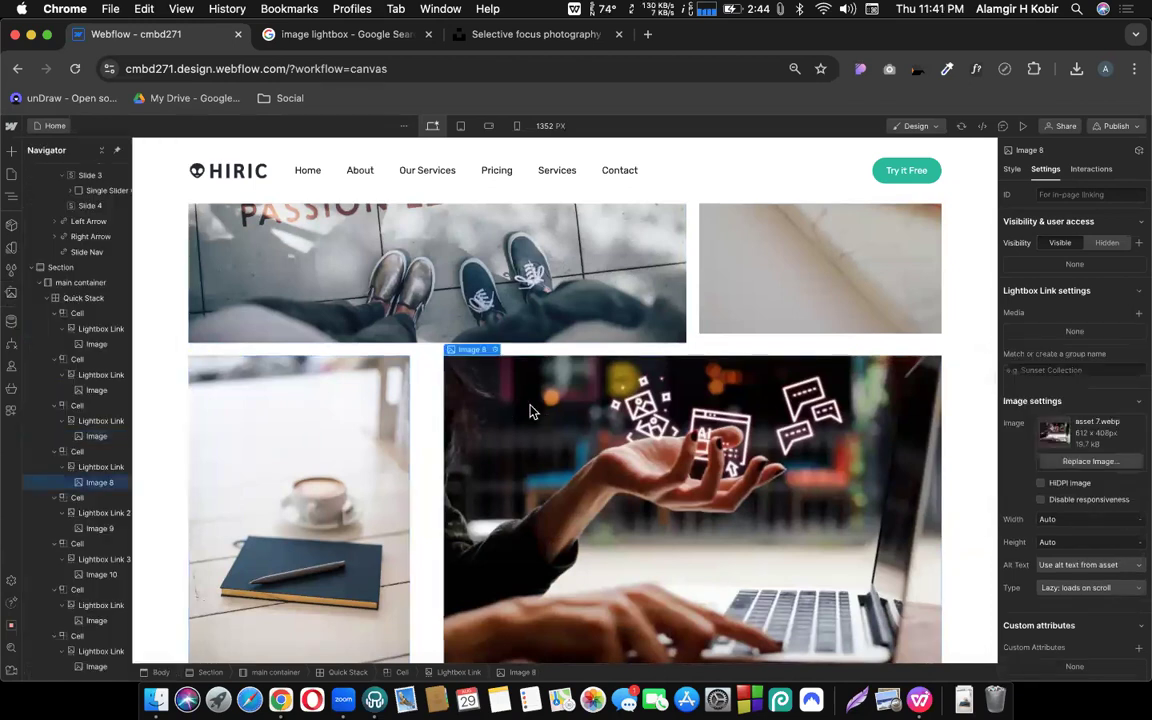
pyautogui.click(494, 350)
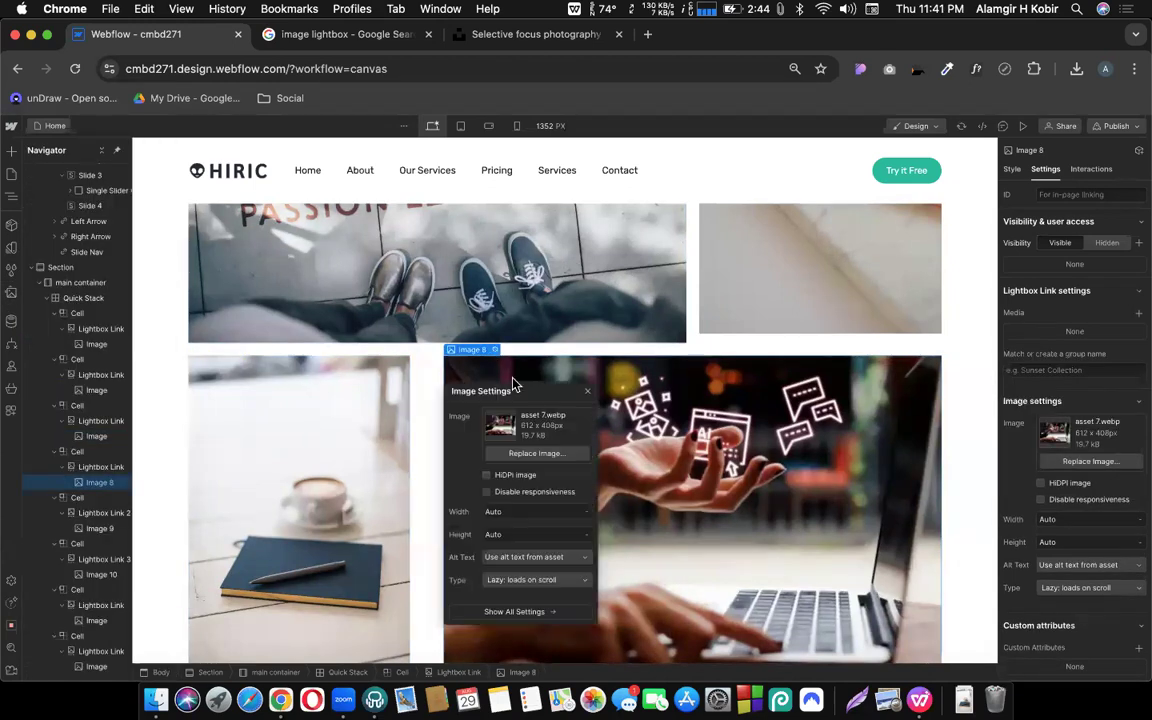
pyautogui.click(535, 455)
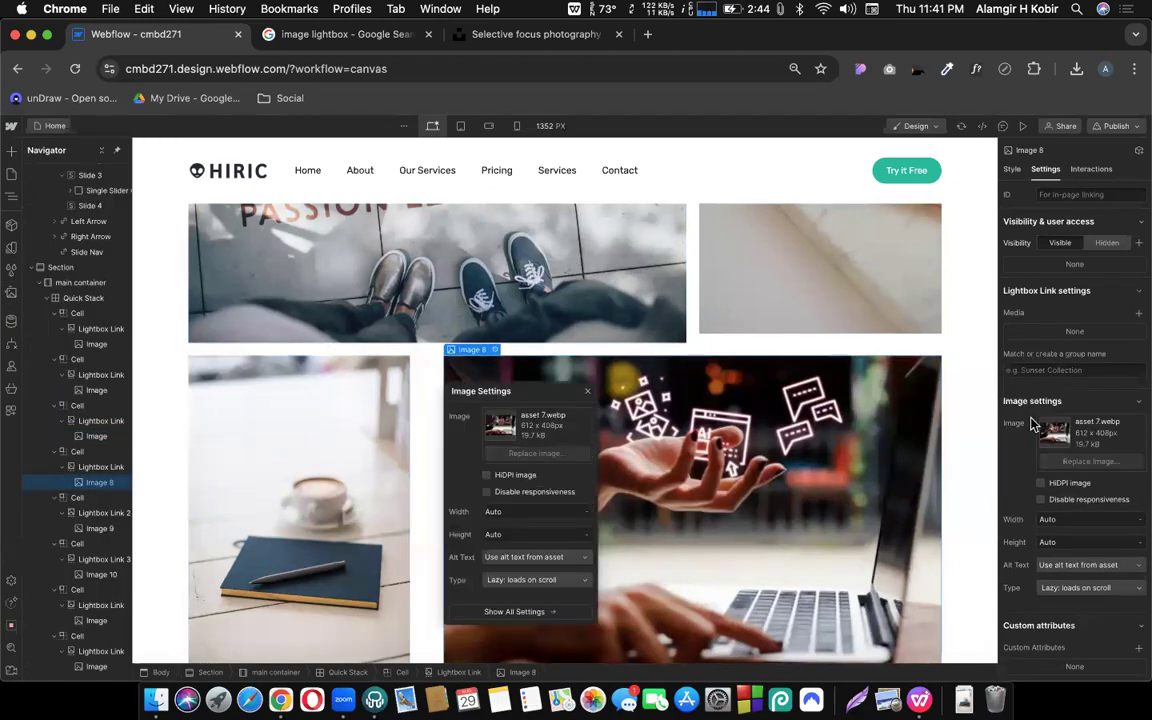
pyautogui.click(1138, 313)
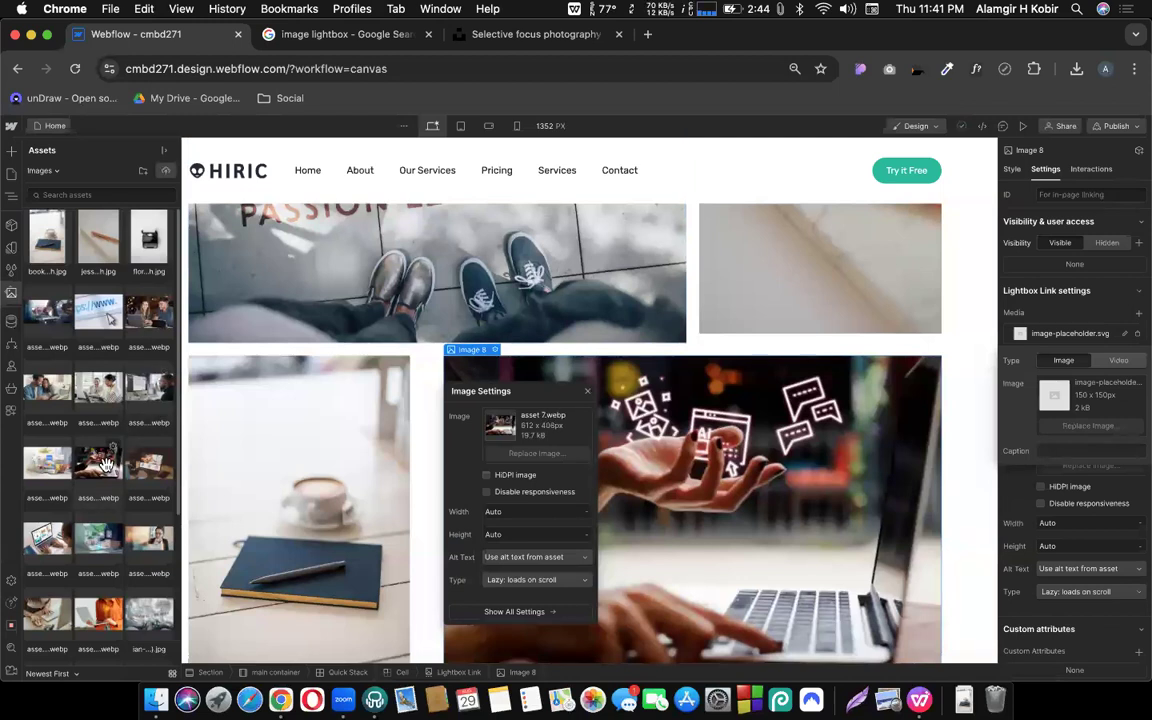
pyautogui.press('z')
# Add lightbox media in the third row: asset 5.webp for the blog laptop image and the typewriter photo for the typewriter image
pyautogui.scroll(-5, 806, 452)
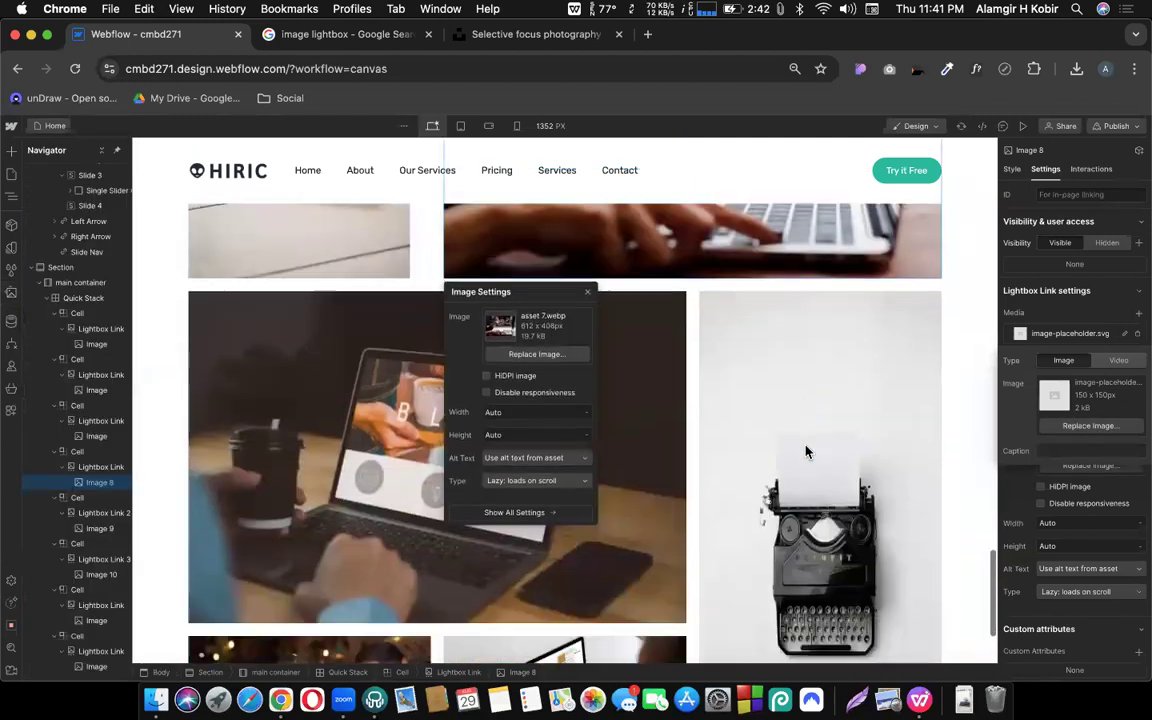
pyautogui.scroll(3, 806, 452)
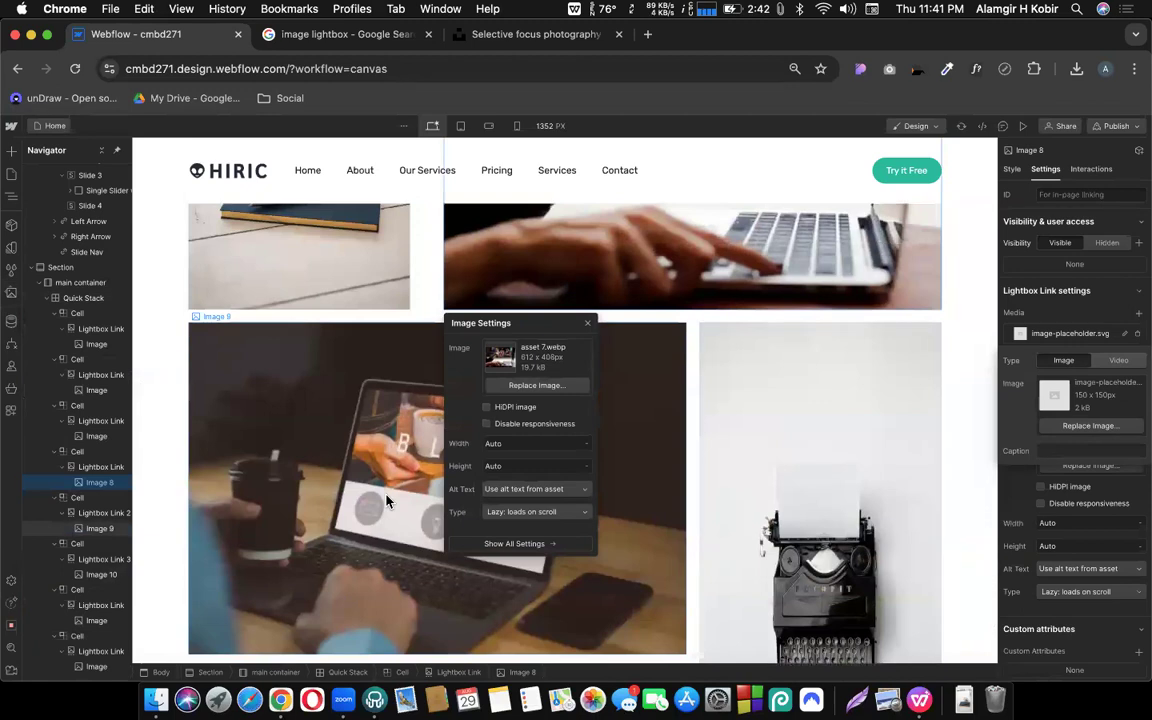
pyautogui.click(388, 502)
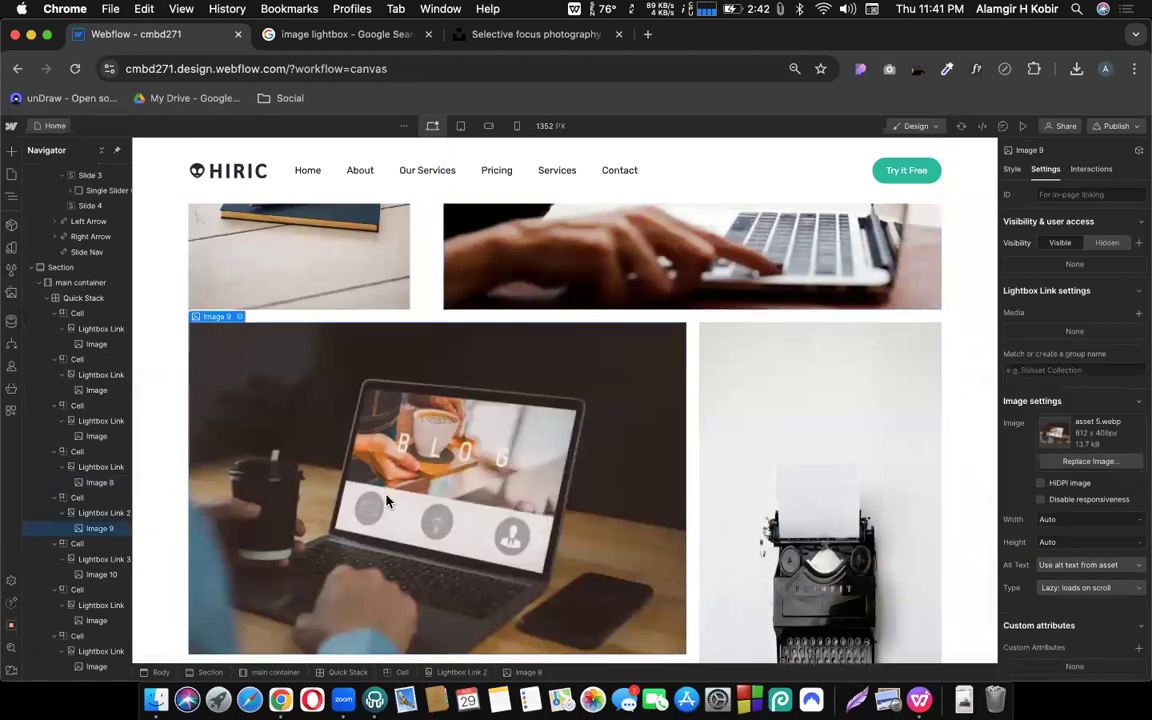
pyautogui.click(1137, 313)
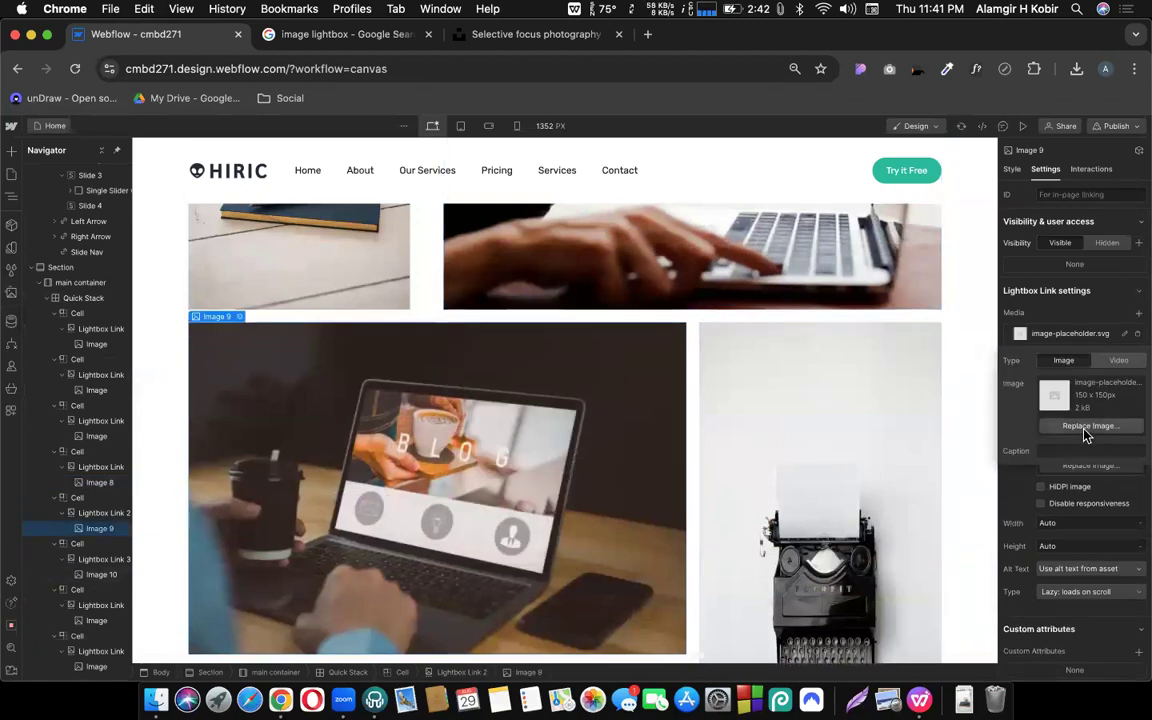
pyautogui.click(1088, 426)
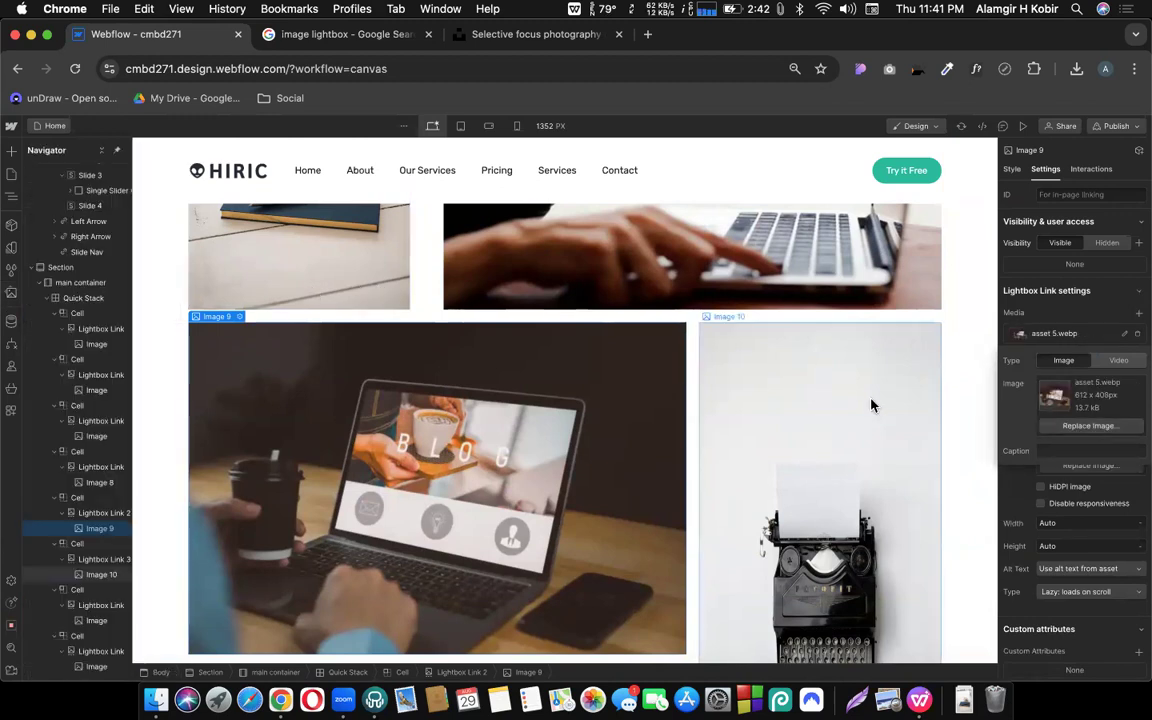
pyautogui.click(758, 322)
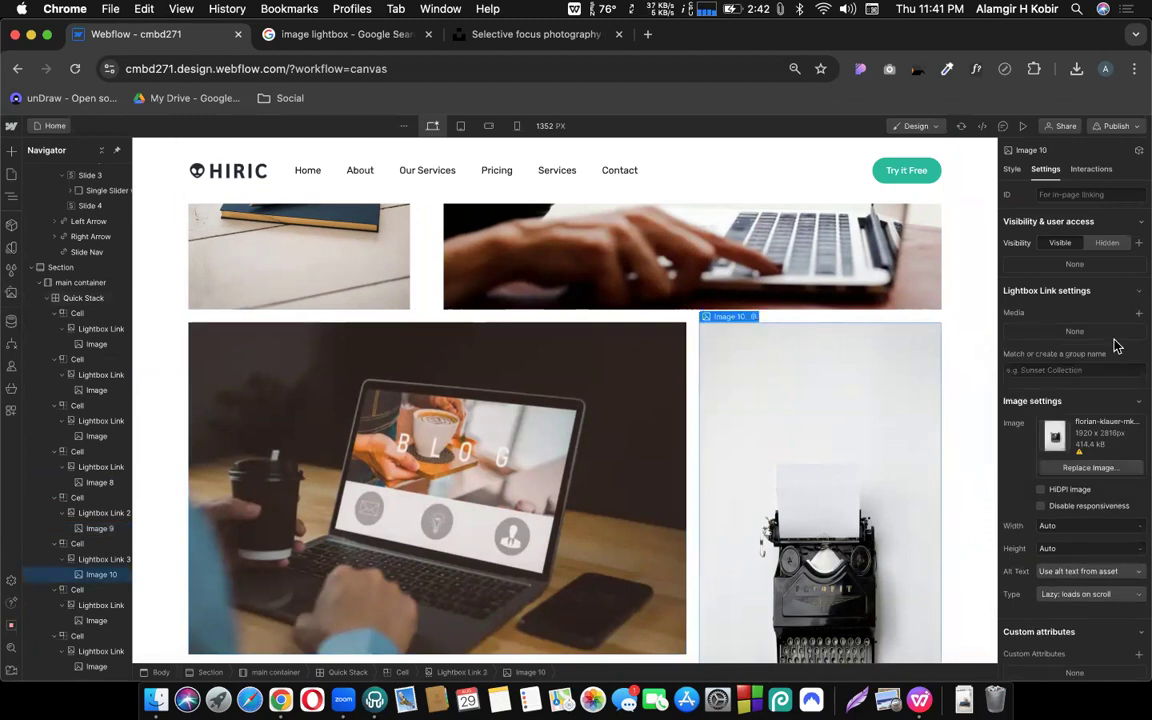
pyautogui.click(1137, 313)
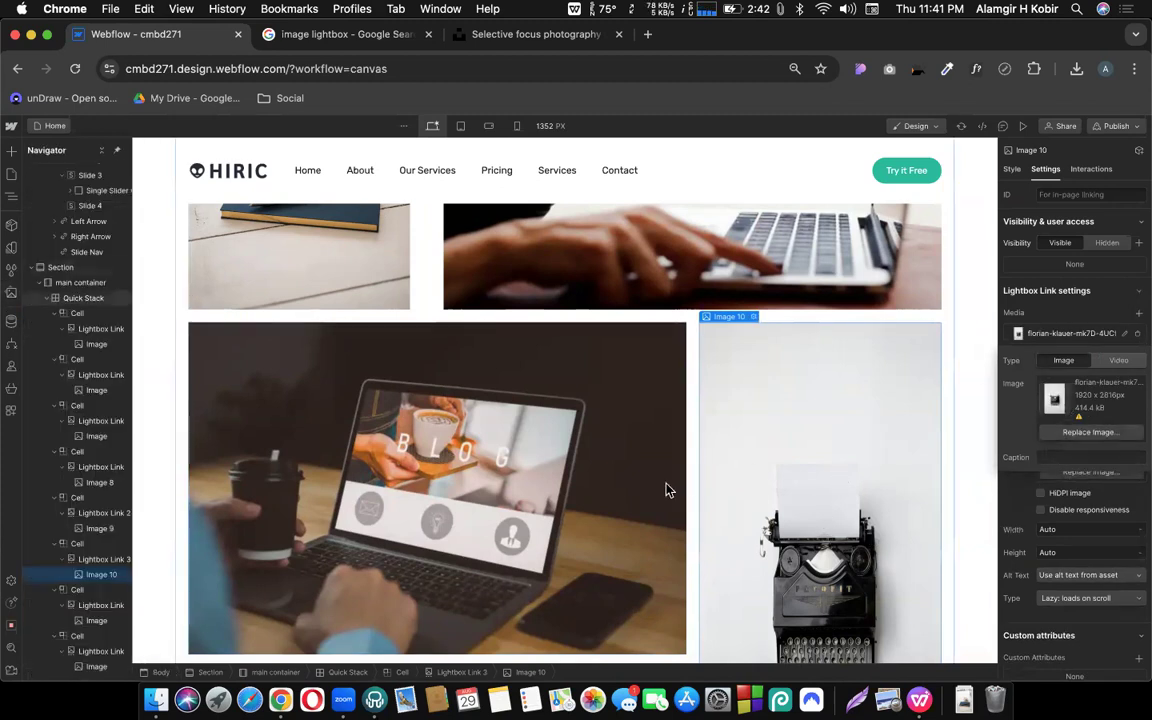
# Add asset 3.webp as lightbox media for the photo of the smiling couple with laptops
pyautogui.scroll(-3, 630, 460)
pyautogui.click(322, 495)
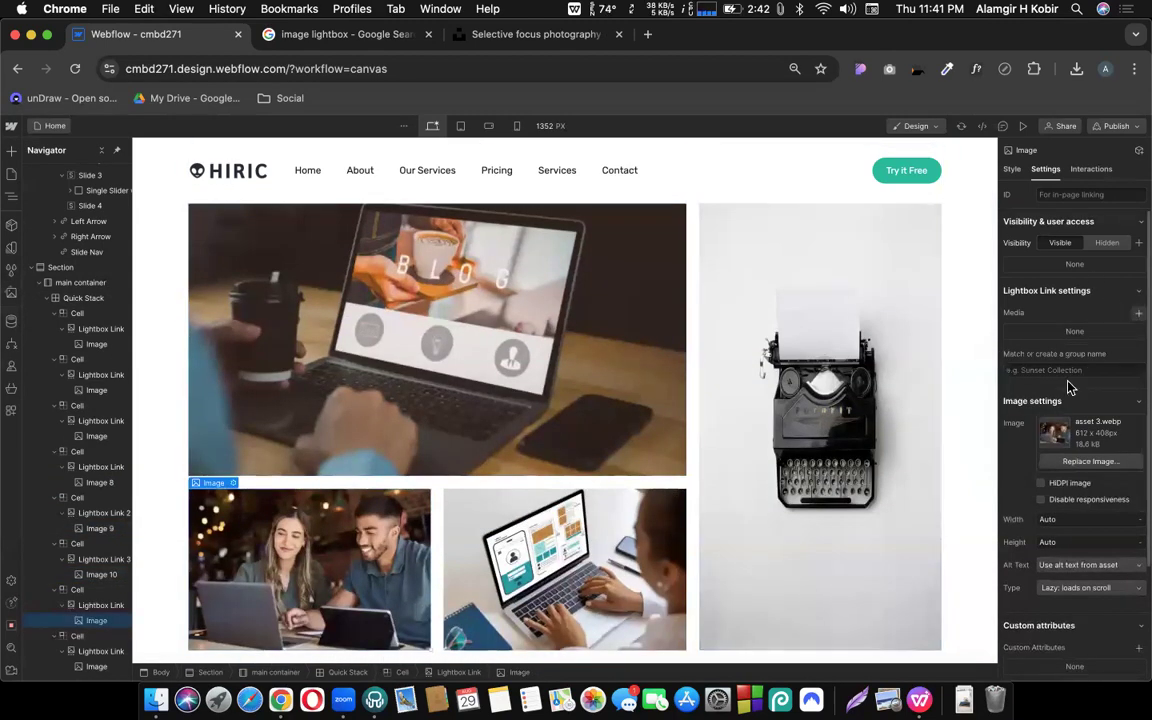
pyautogui.click(1138, 313)
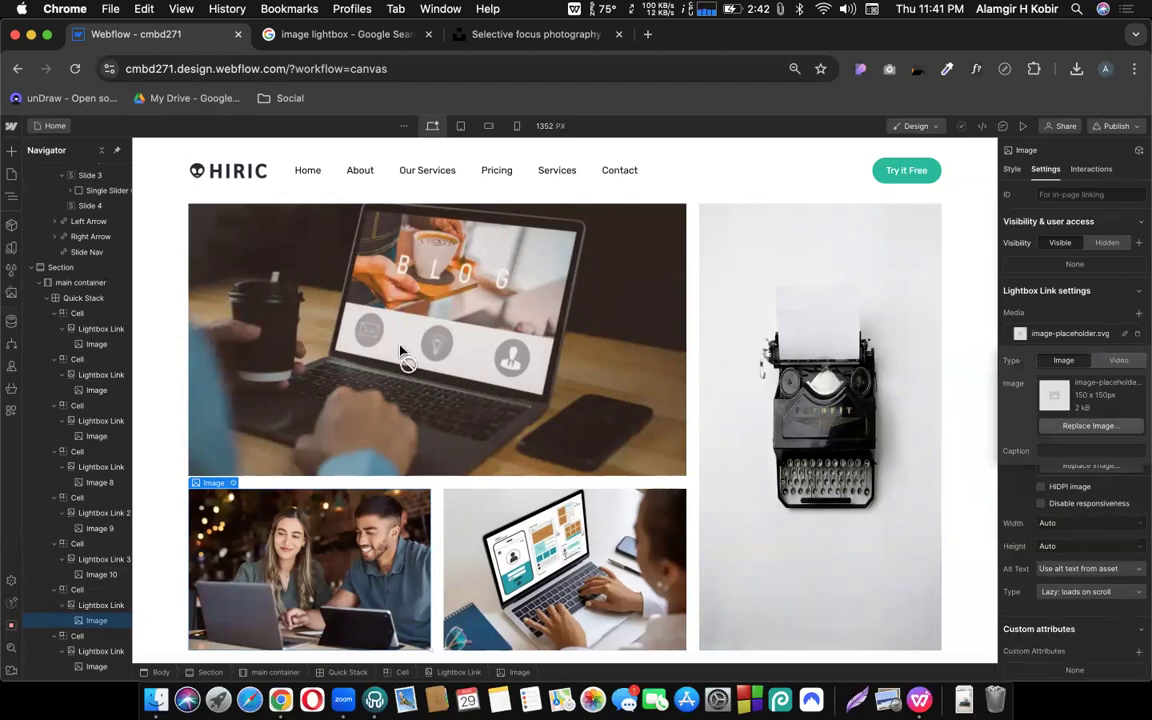
pyautogui.press('j')
pyautogui.click(141, 318)
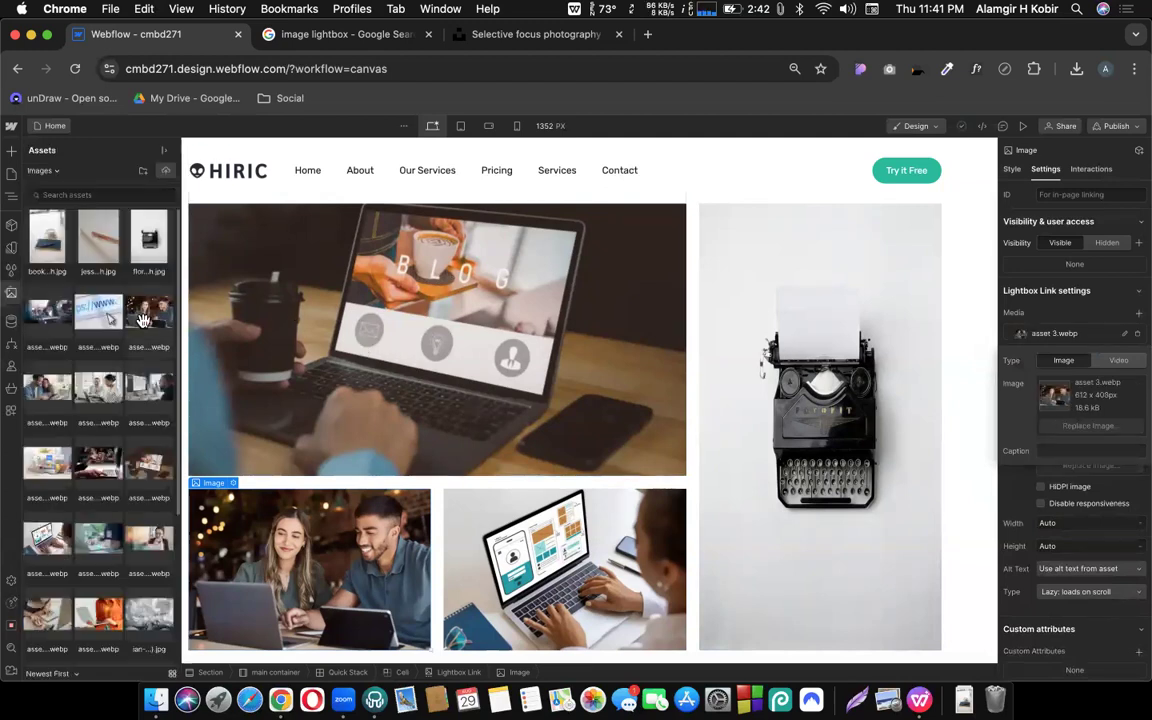
# Add asset 9.webp as lightbox media for the image of the person typing beside the couple photo
pyautogui.click(565, 560)
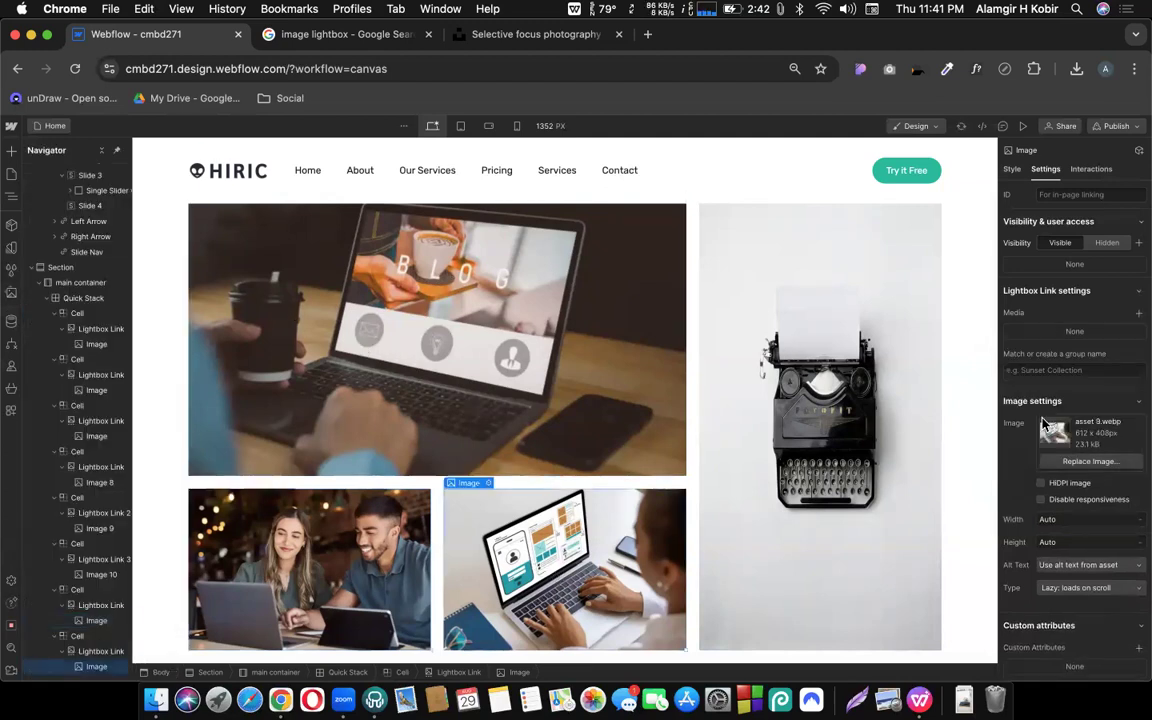
pyautogui.click(1138, 314)
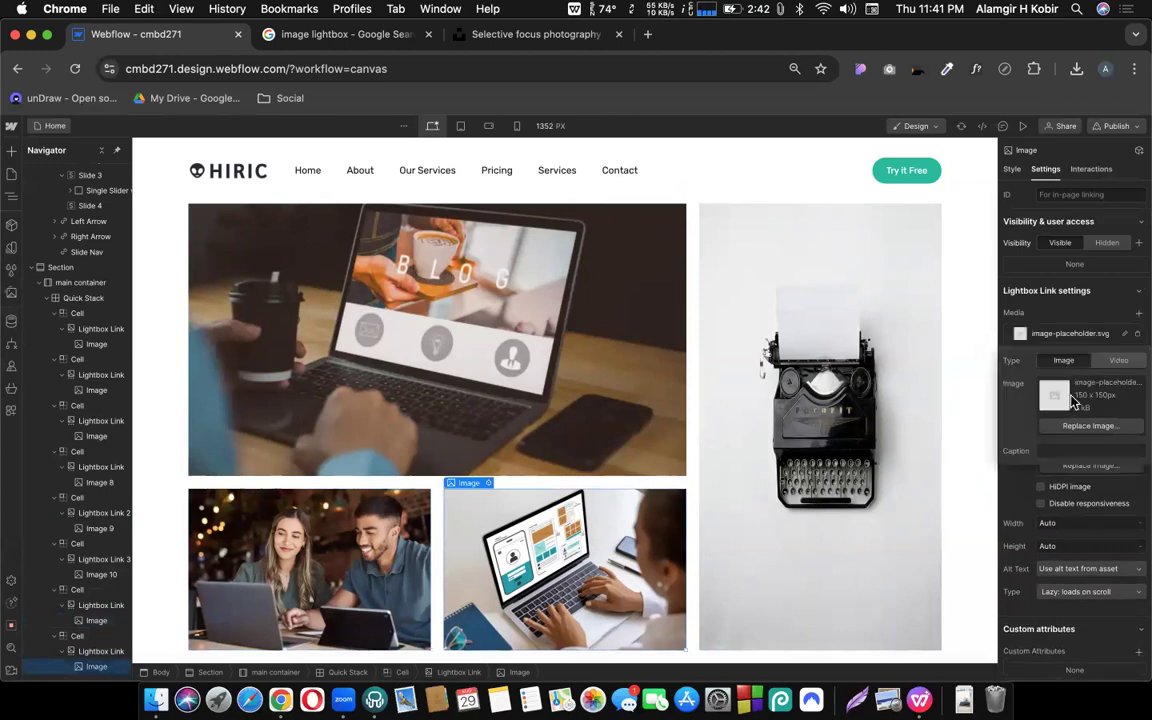
pyautogui.click(1075, 428)
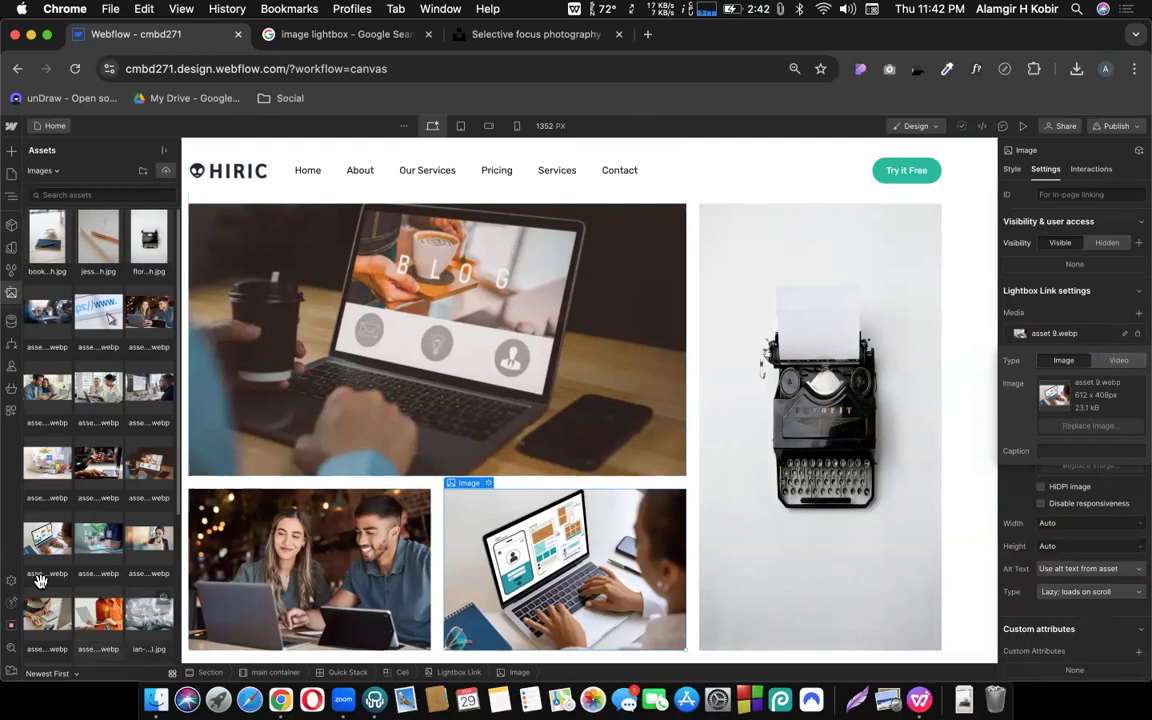
pyautogui.press('z')
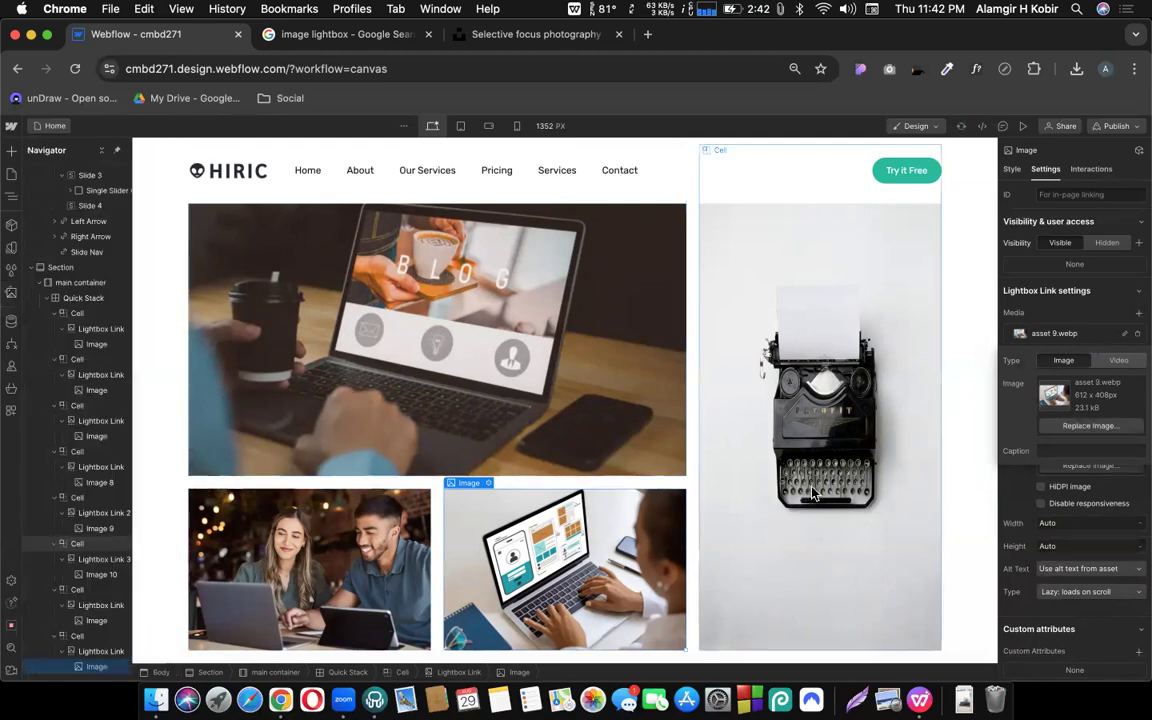
# Preview the page and open the "Passion led us here" photo to check its lightbox display
pyautogui.click(1026, 125)
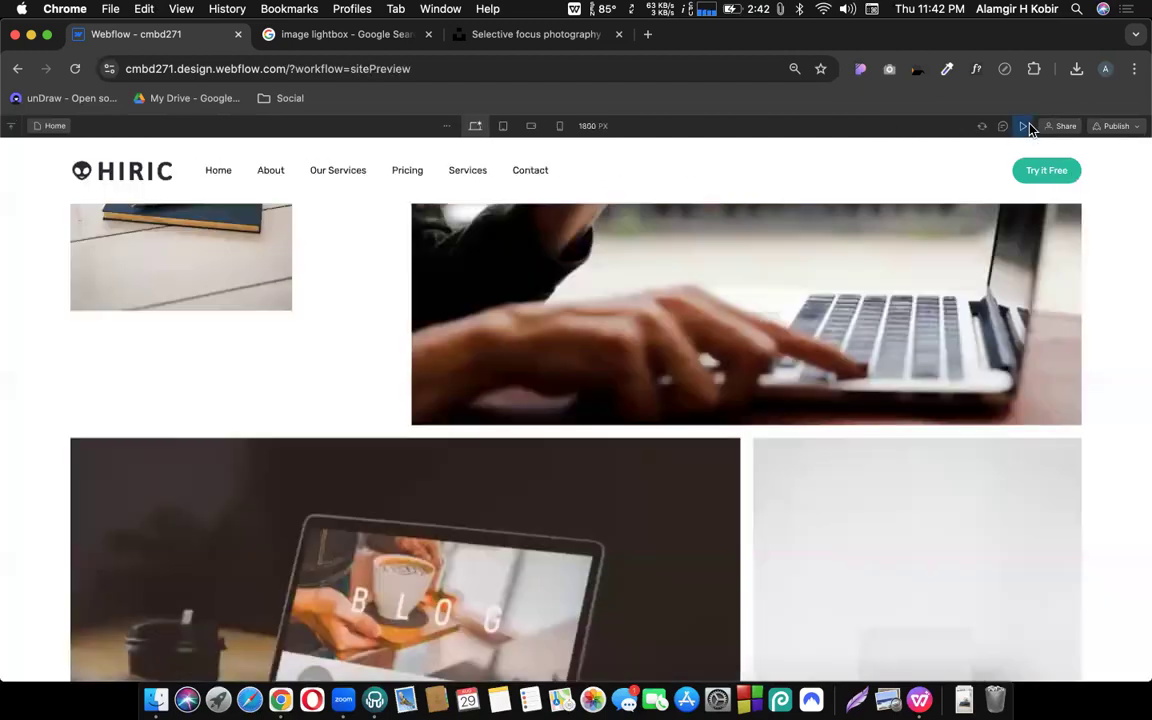
pyautogui.scroll(5, 609, 508)
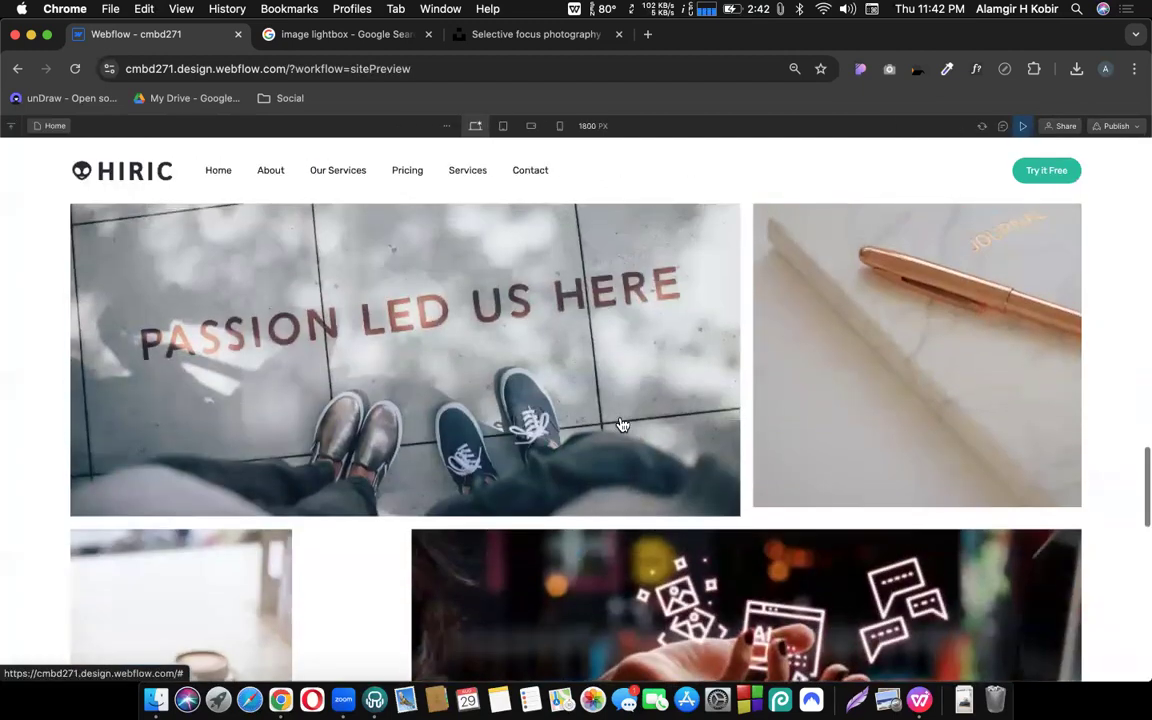
pyautogui.click(620, 424)
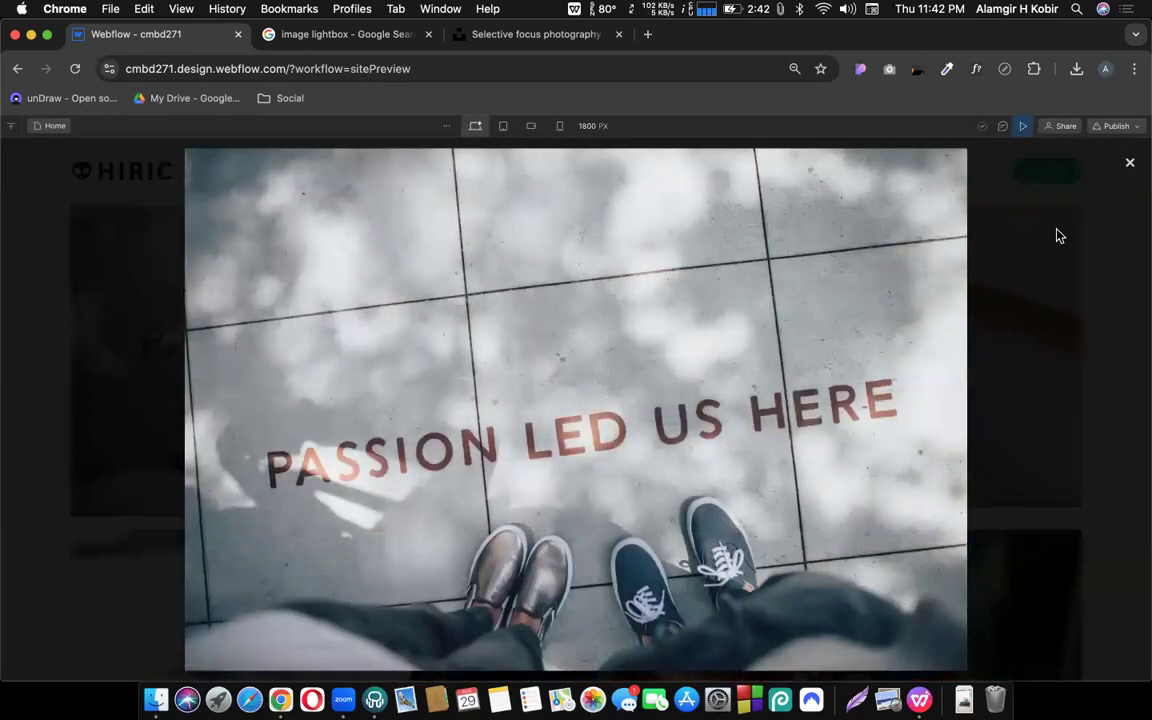
# Check the lightbox display of the pen and journal photo and of the hand-over-laptop photo in the preview
pyautogui.click(1130, 162)
pyautogui.click(873, 362)
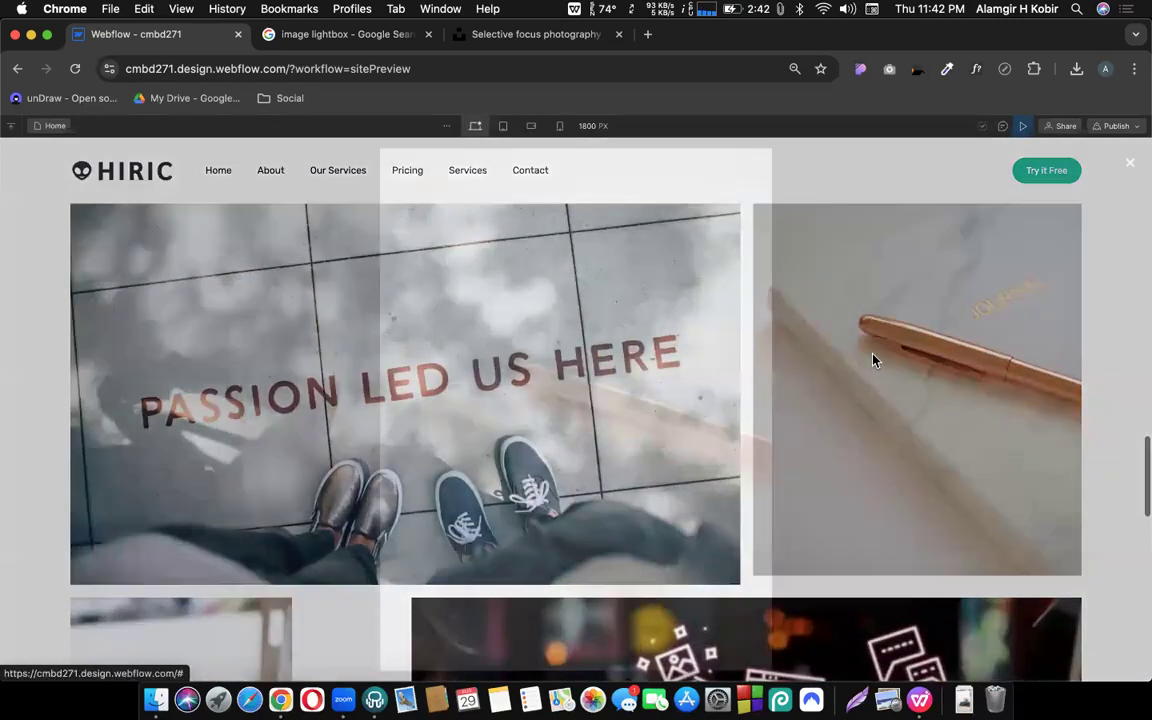
pyautogui.click(1130, 162)
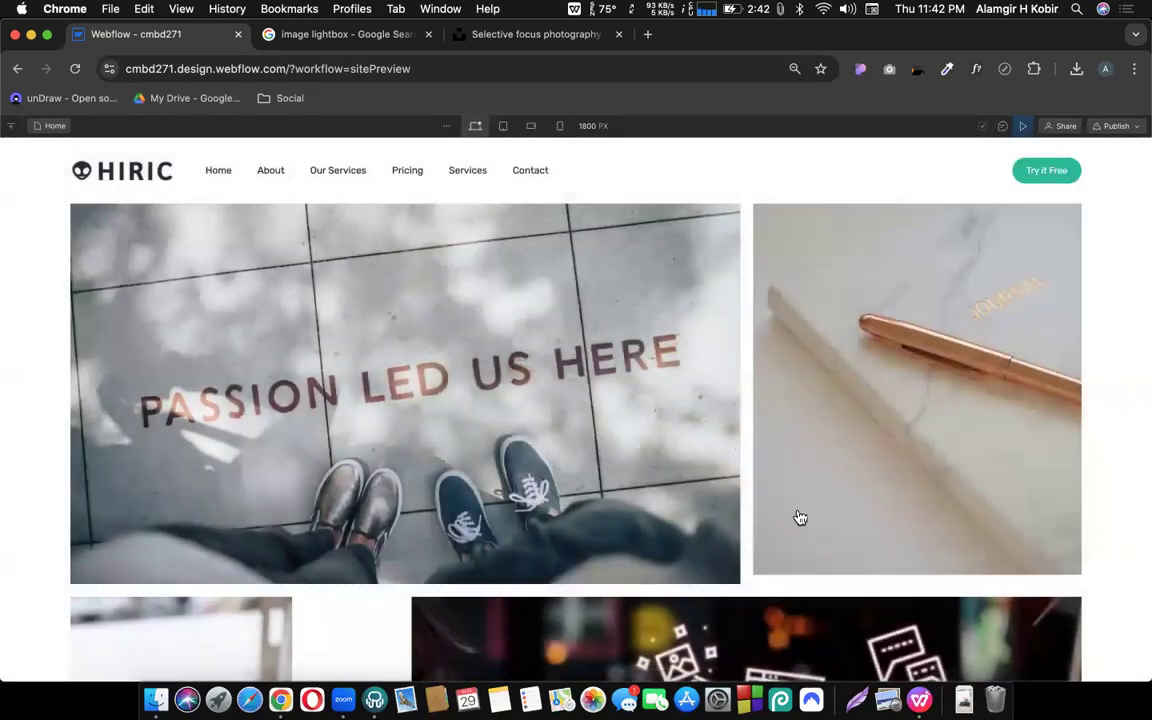
pyautogui.scroll(-3, 653, 447)
pyautogui.click(653, 447)
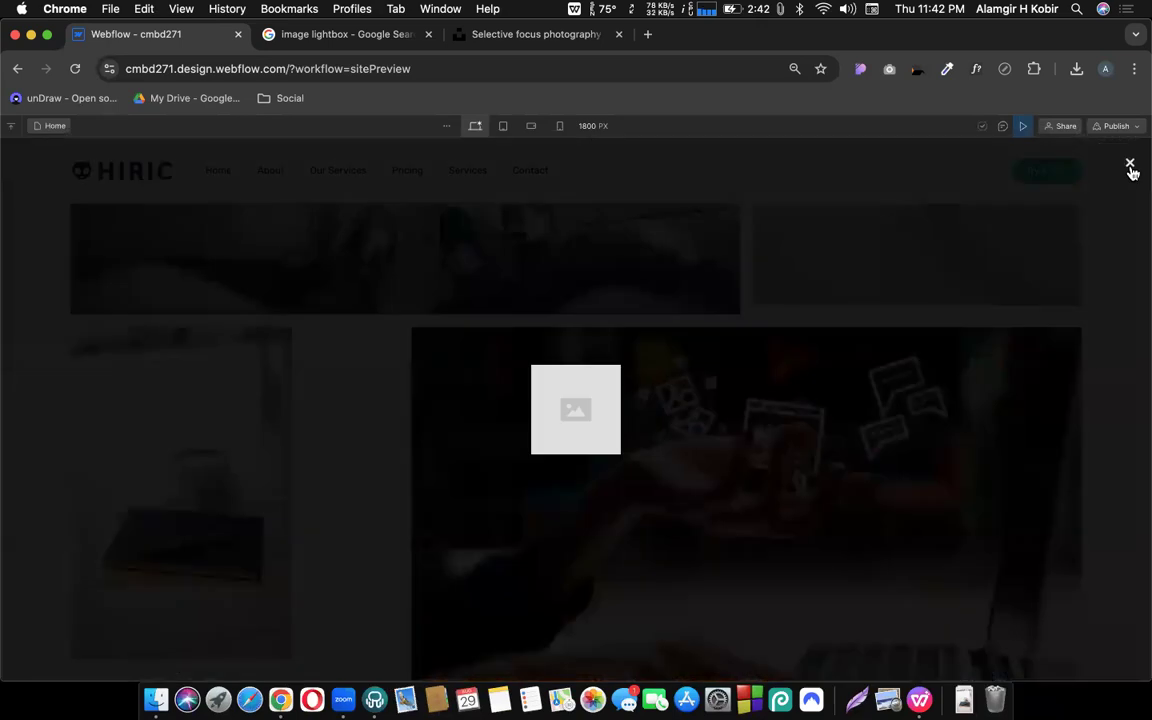
pyautogui.click(703, 395)
# Check the lightbox display of the blog laptop, typewriter and person-typing photos, closing each one after viewing
pyautogui.scroll(-2, 703, 388)
pyautogui.scroll(-5, 703, 388)
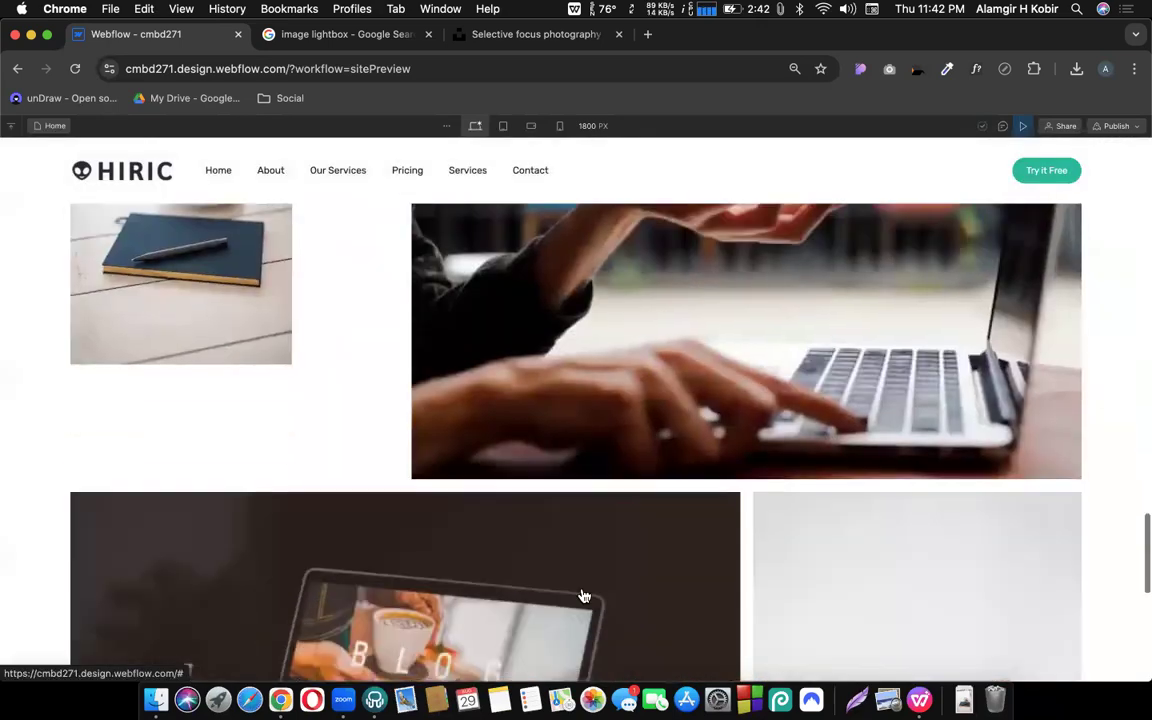
pyautogui.click(581, 598)
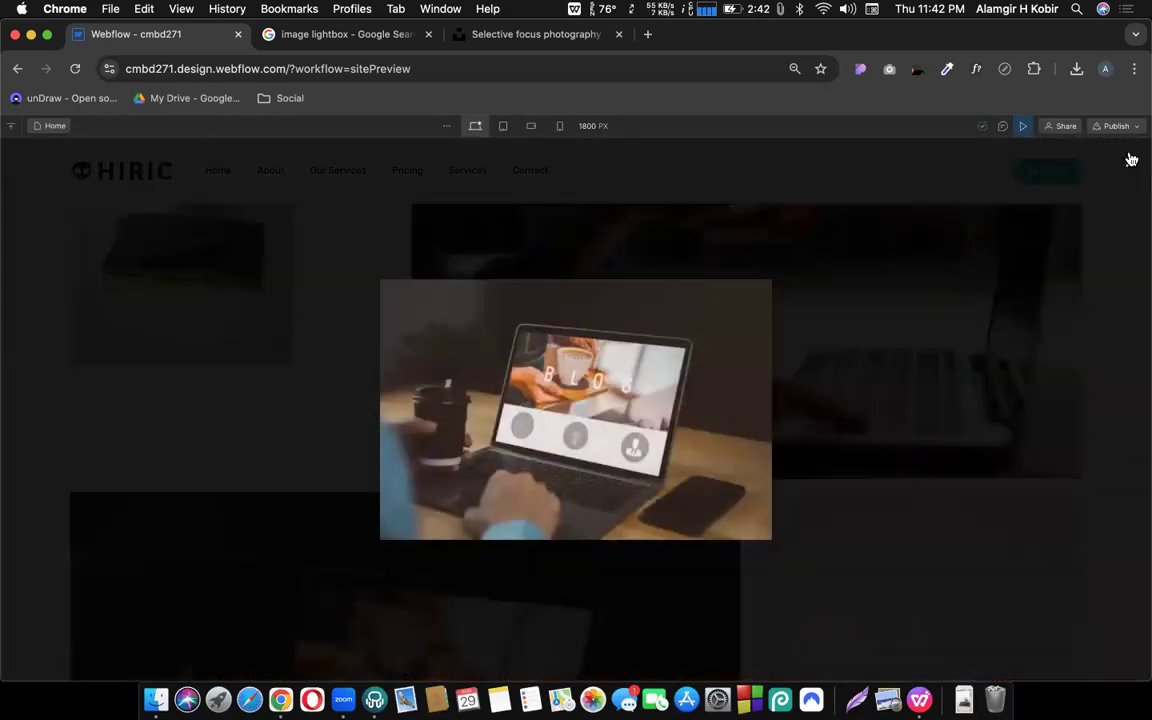
pyautogui.click(1130, 162)
pyautogui.scroll(-4, 923, 537)
pyautogui.click(920, 555)
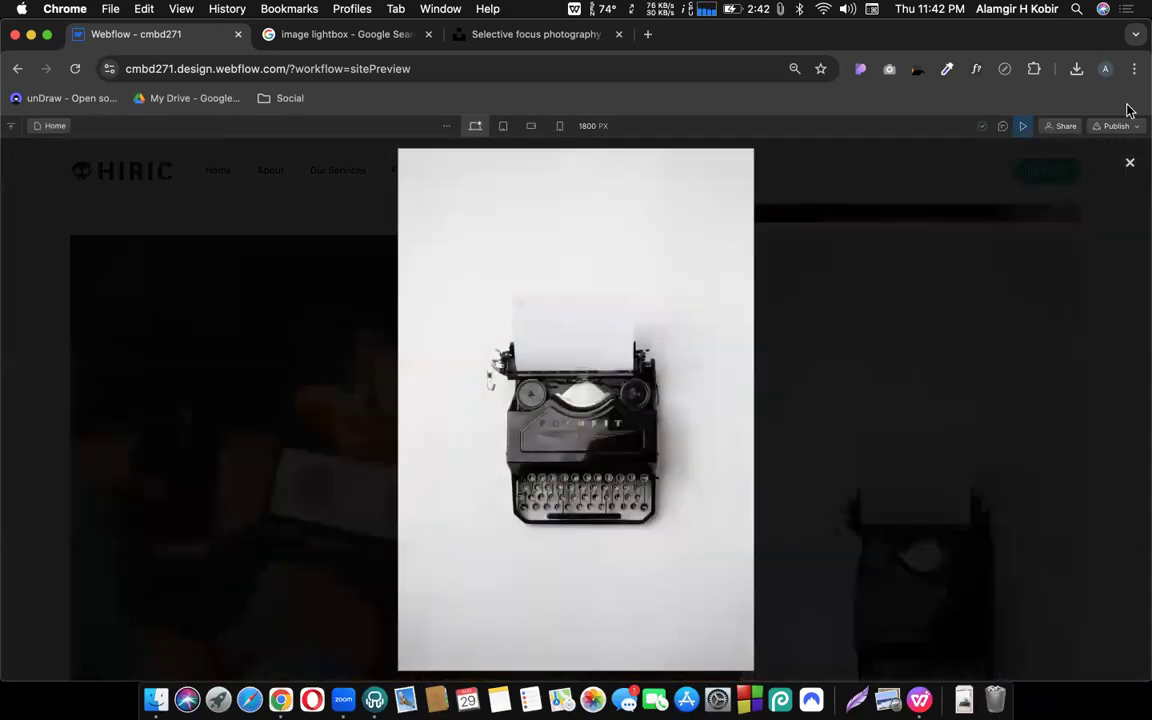
pyautogui.click(1130, 164)
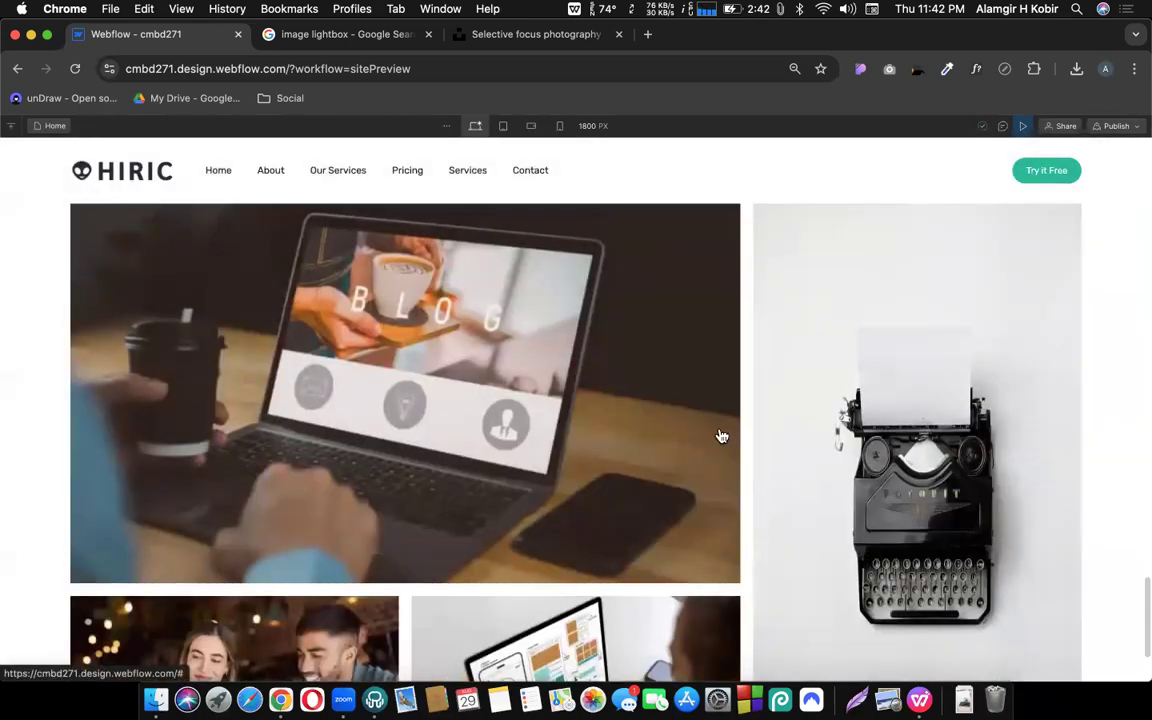
pyautogui.scroll(-2, 720, 437)
pyautogui.click(614, 610)
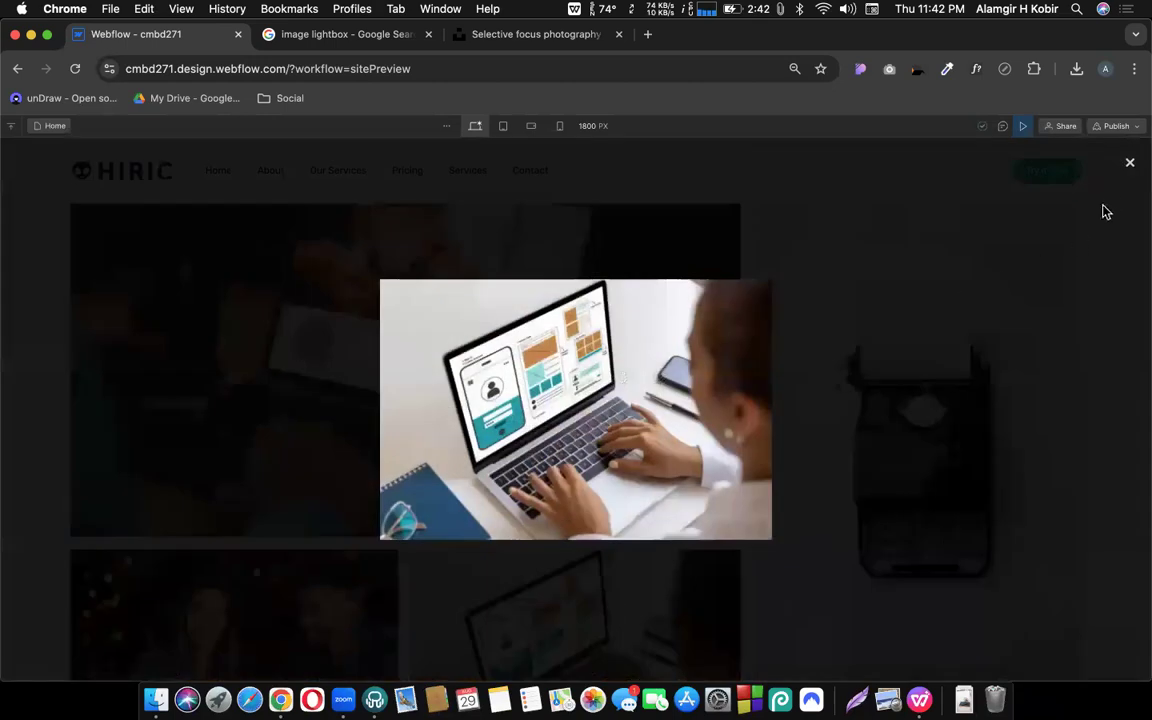
pyautogui.click(1128, 164)
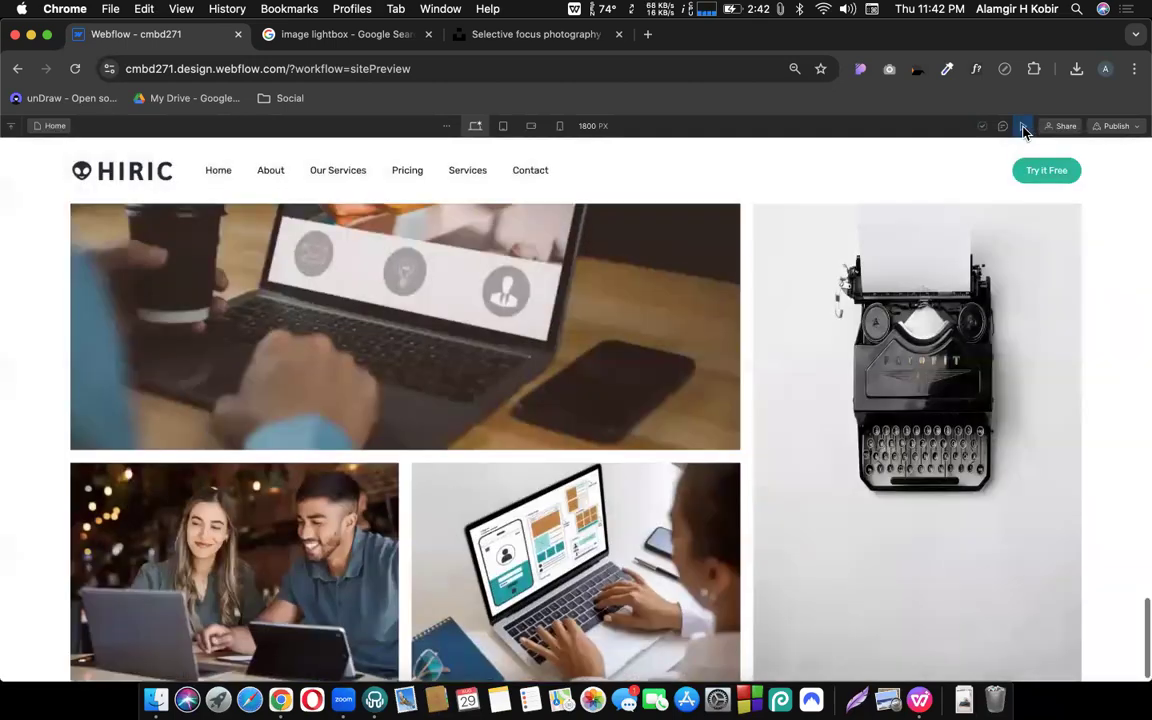
# Leave the preview, set the "Passion led us here" image's lightbox group name to "my lightbox", and copy that name
pyautogui.click(1023, 127)
pyautogui.scroll(-10, 677, 392)
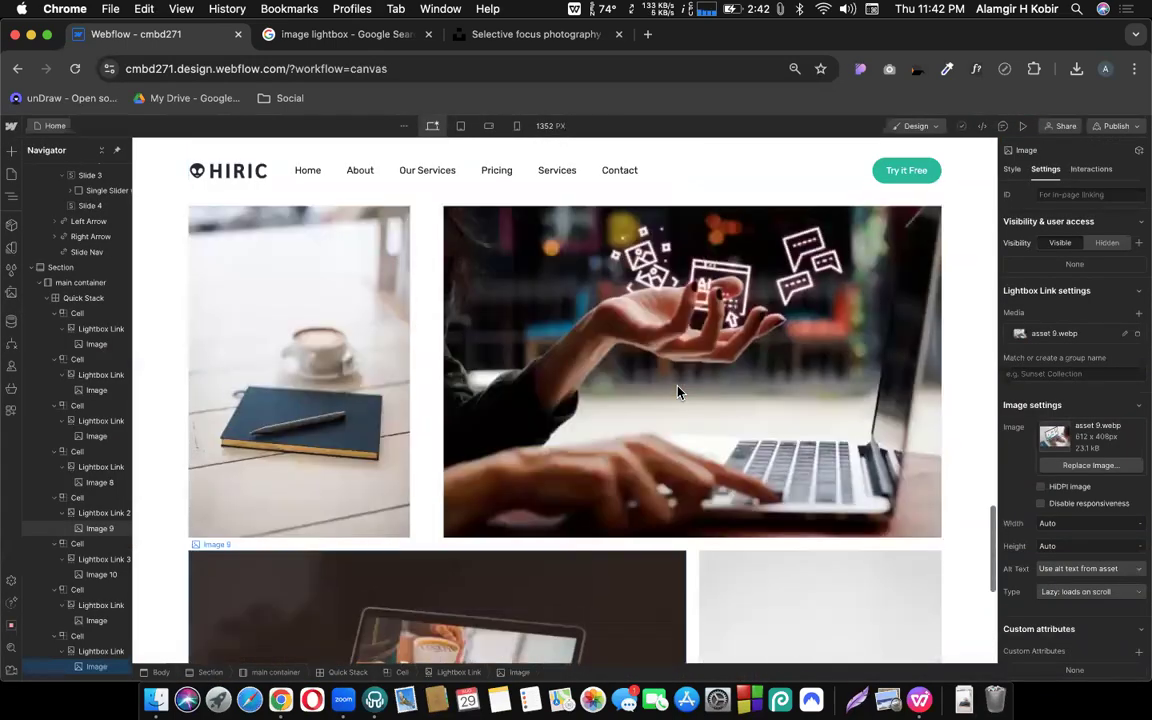
pyautogui.scroll(5, 676, 391)
pyautogui.scroll(5, 500, 385)
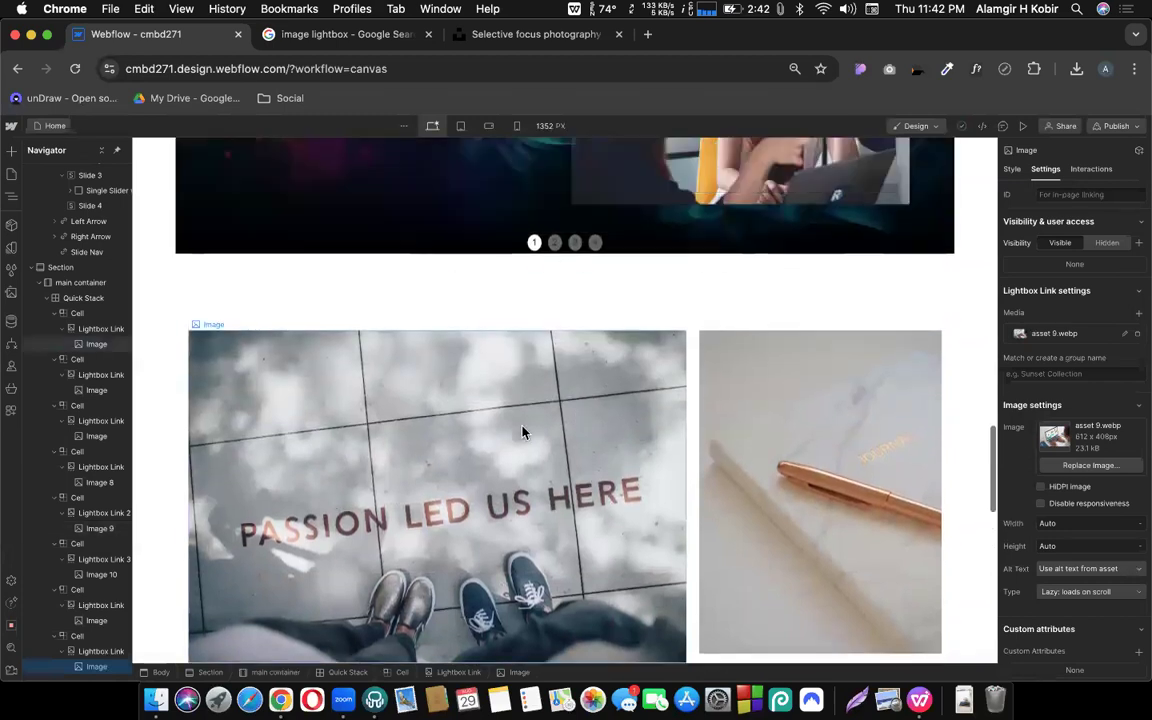
pyautogui.click(80, 344)
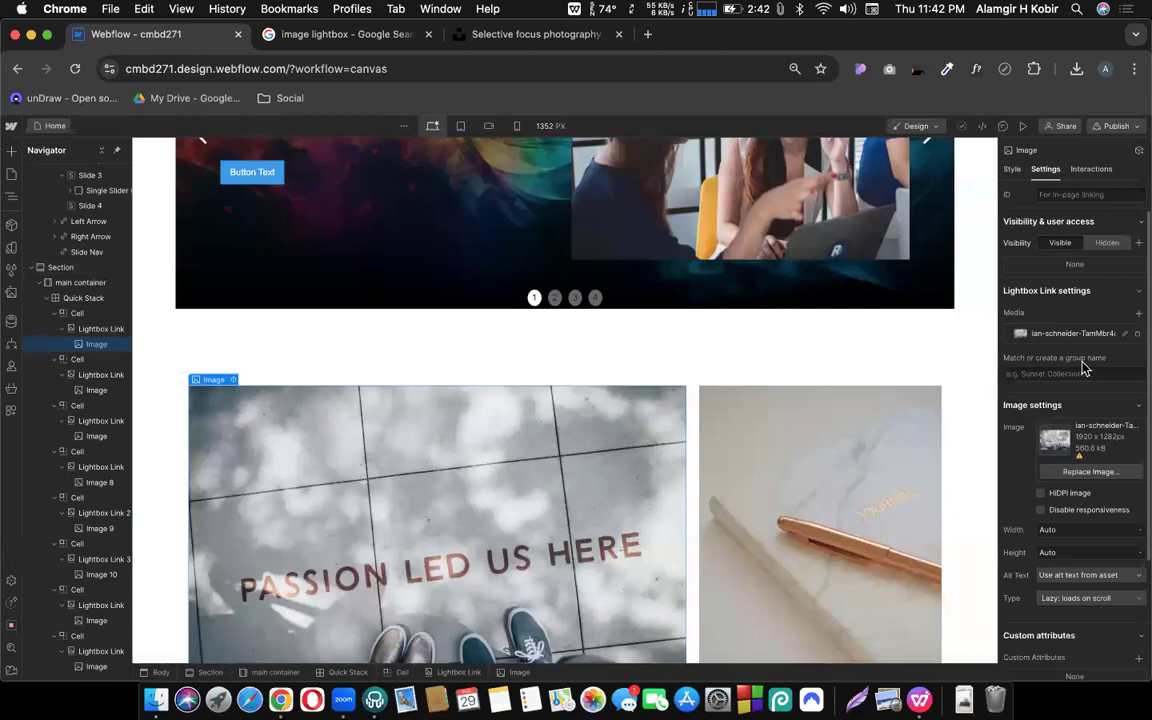
pyautogui.write('my lightbox')
pyautogui.press('super+a')
pyautogui.press('super+c')
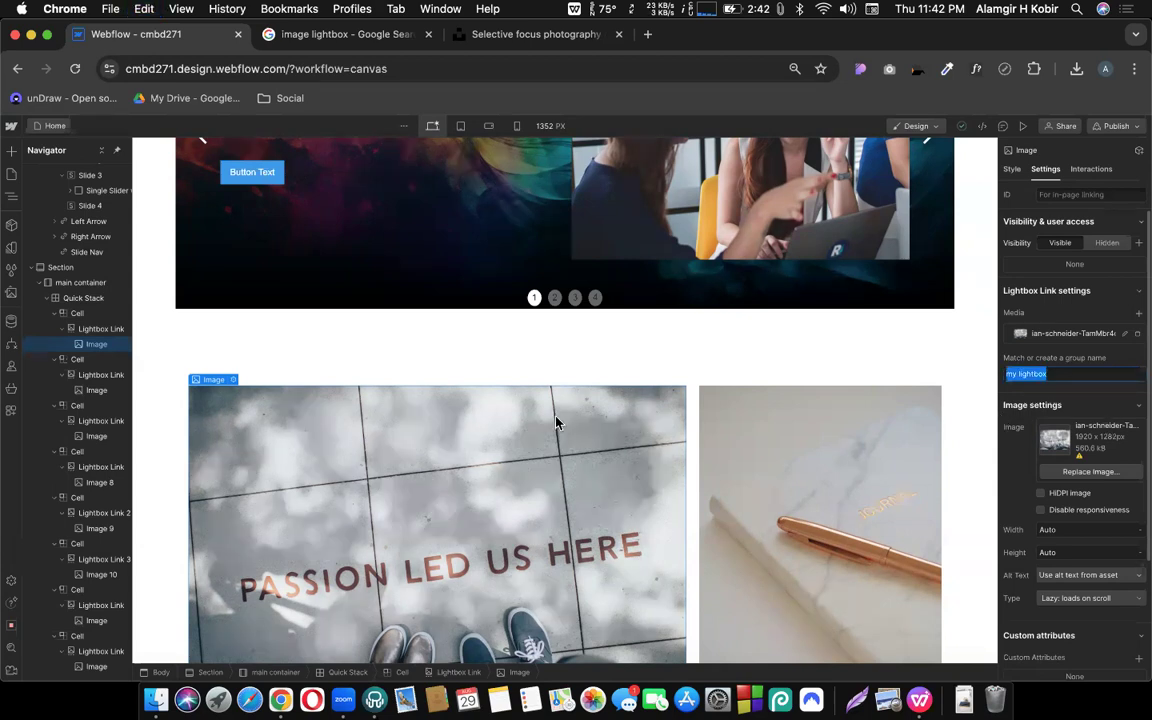
# Assign the pen and journal image to the "my lightbox" group
pyautogui.click(709, 465)
pyautogui.click(1035, 372)
pyautogui.press('super+v')
# Assign the second row's notebook and hand-over-laptop images to the "my lightbox" group
pyautogui.scroll(-3, 764, 508)
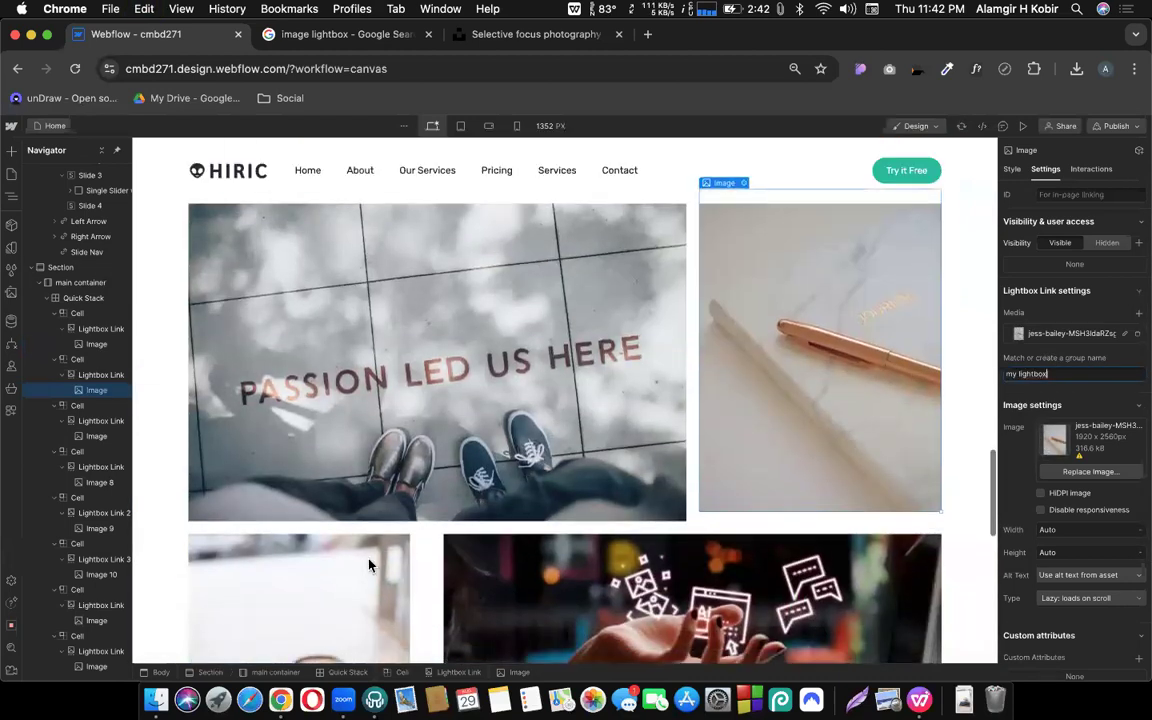
pyautogui.click(345, 578)
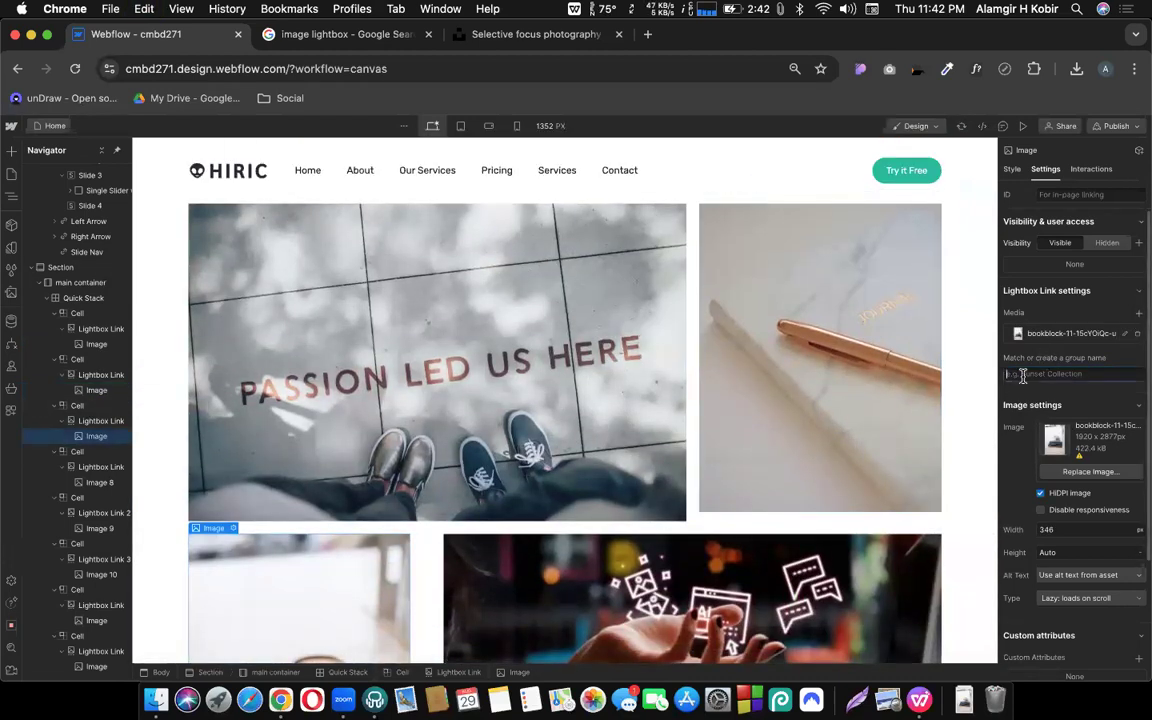
pyautogui.click(869, 589)
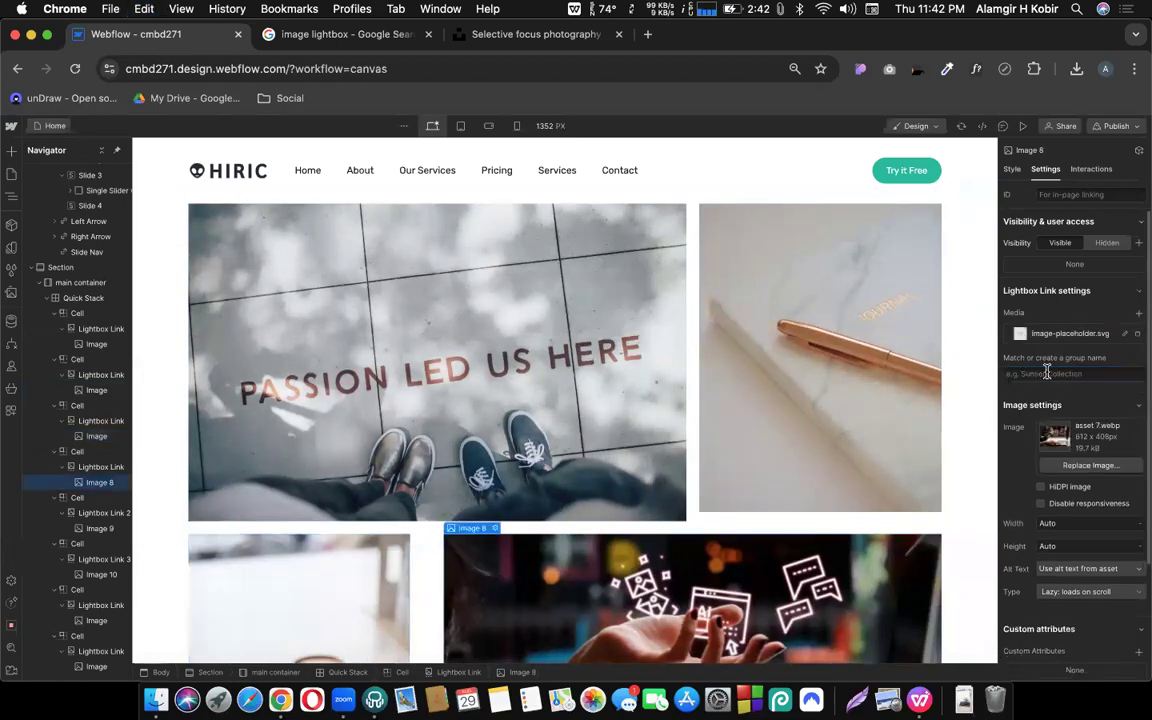
pyautogui.press('super+v')
# Assign the blog laptop and typewriter images to the "my lightbox" group
pyautogui.scroll(-5, 675, 489)
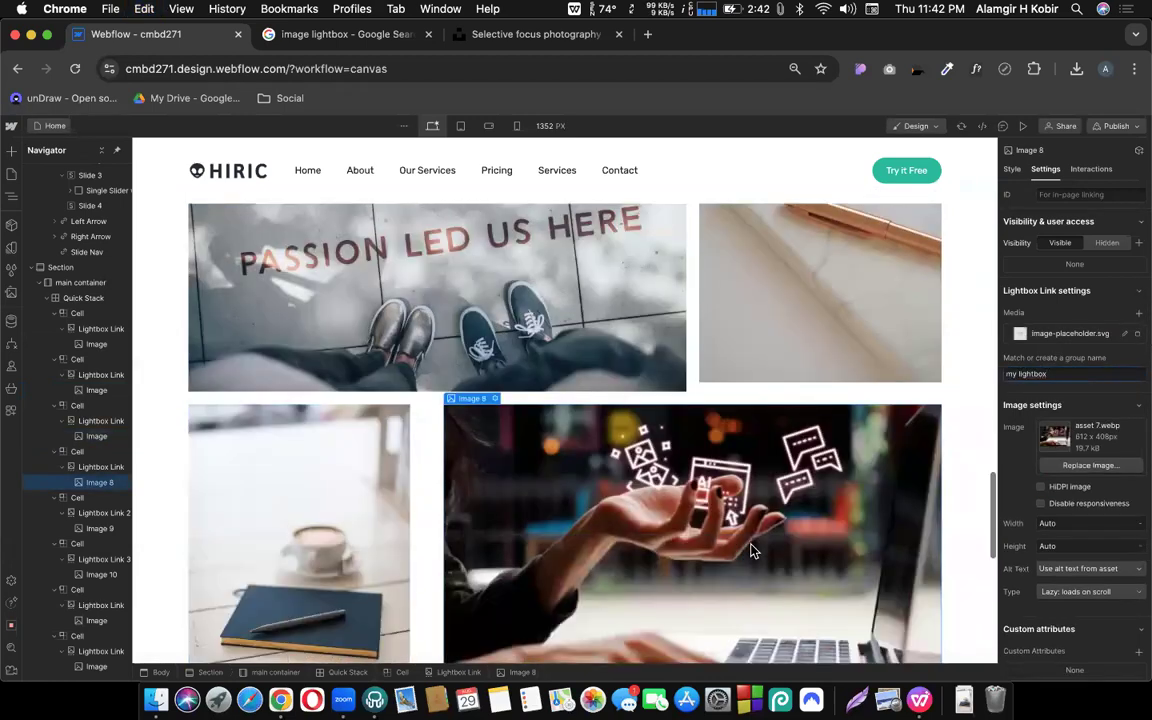
pyautogui.click(656, 420)
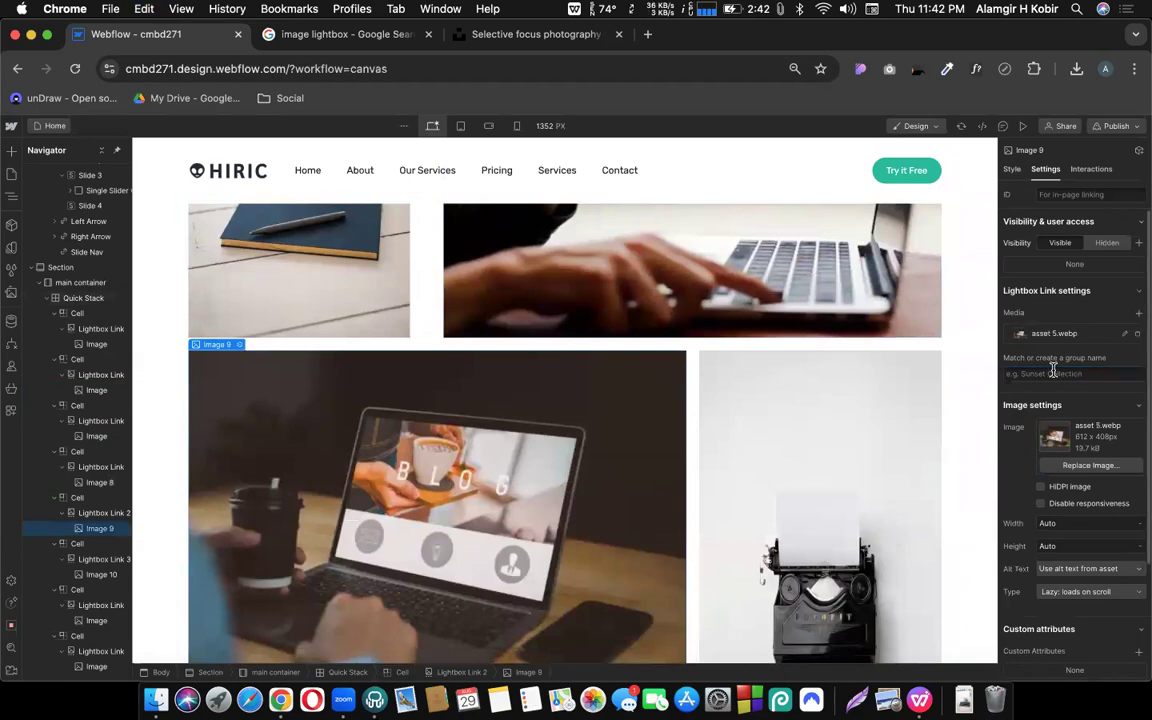
pyautogui.click(869, 492)
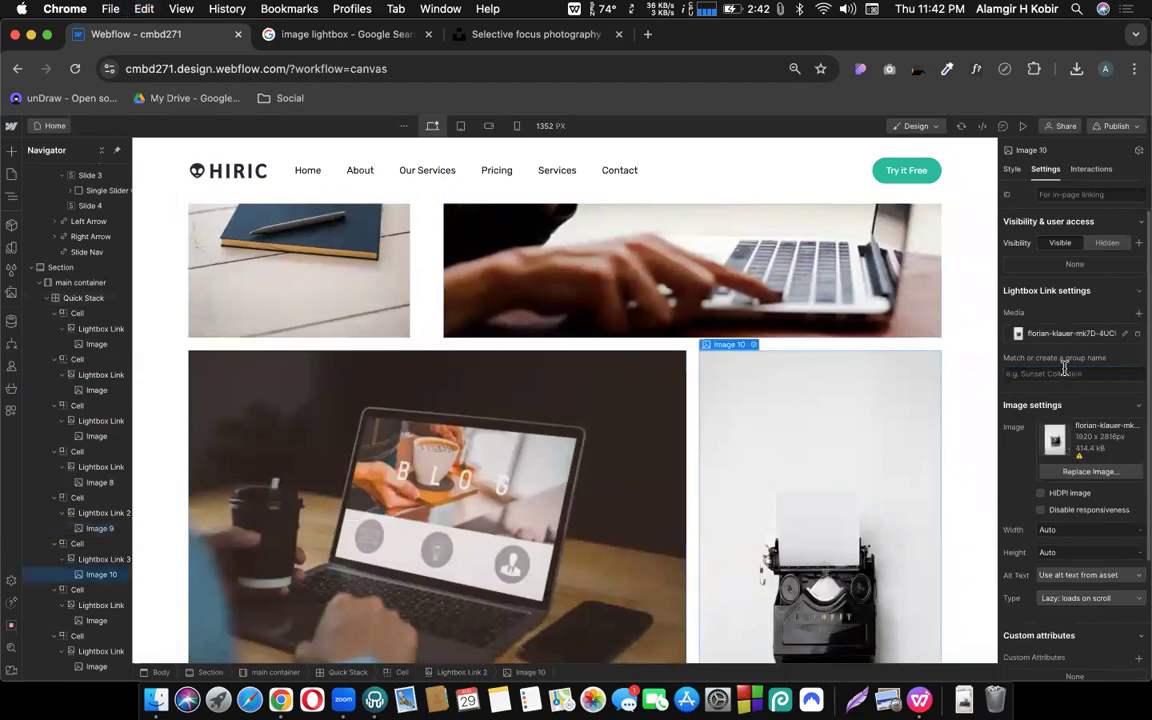
pyautogui.press('super+v')
# Assign the person-typing image and the smiling couple image to the "my lightbox" group
pyautogui.scroll(-2, 866, 470)
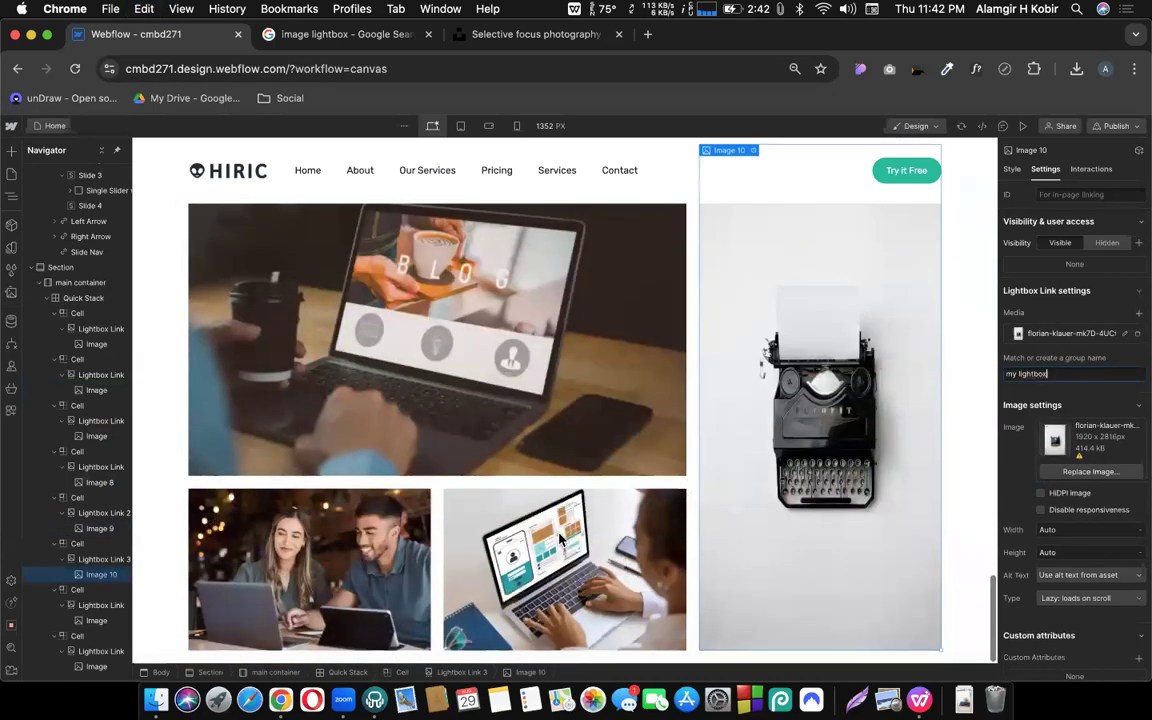
pyautogui.click(562, 540)
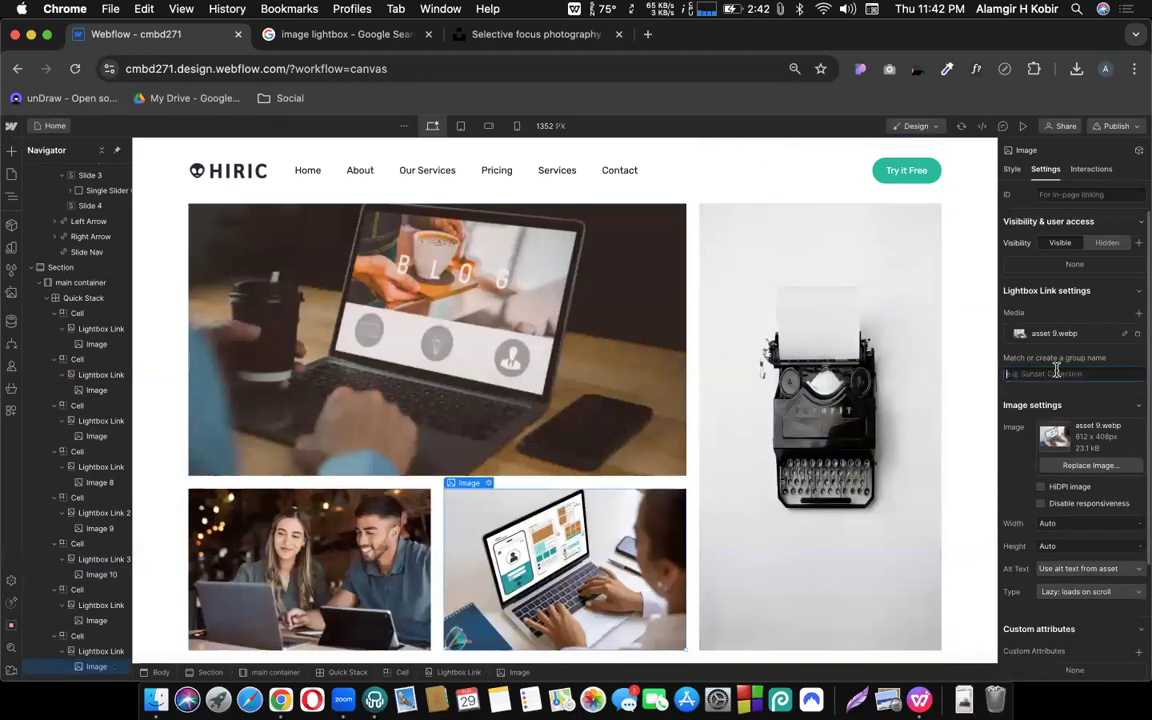
pyautogui.click(350, 496)
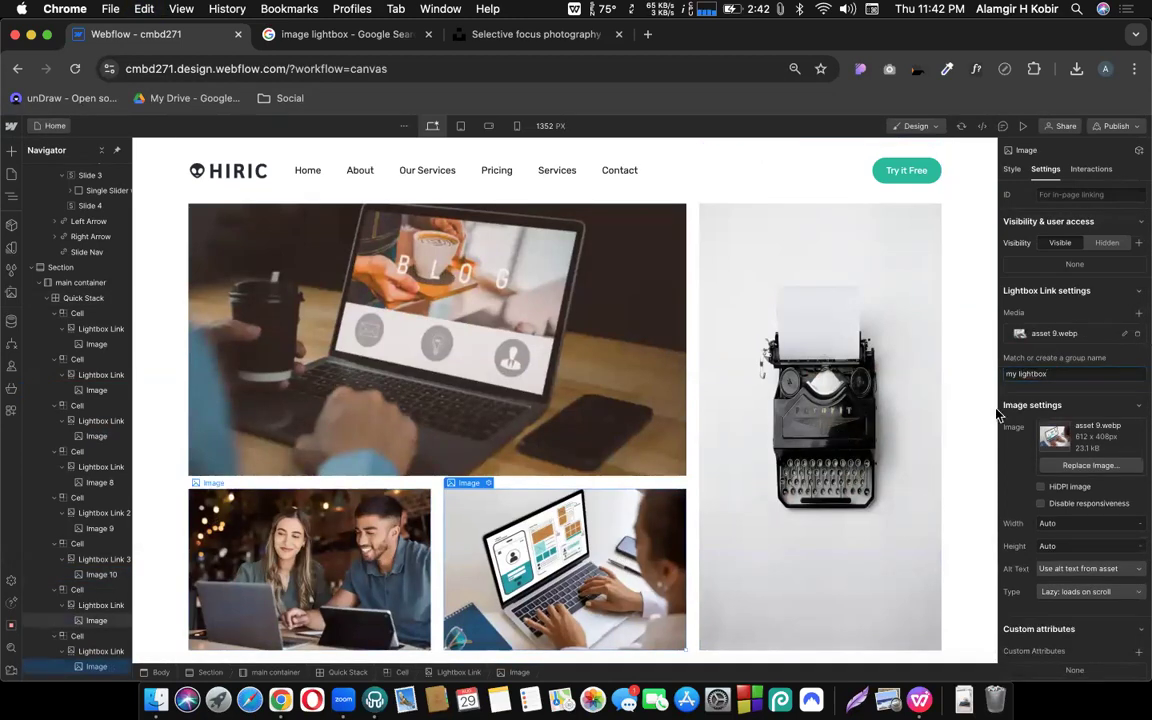
pyautogui.click(1052, 372)
pyautogui.press('super+v')
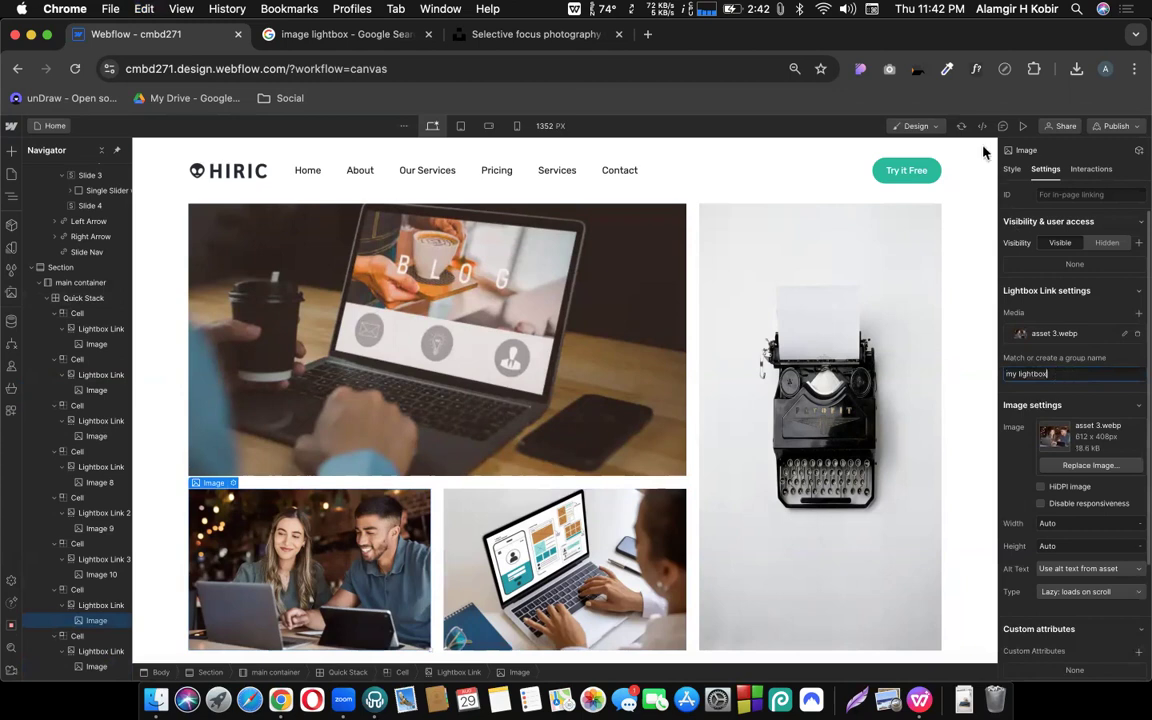
# Preview the page, open the "Passion led us here" photo and browse the grouped pictures through the lightbox thumbnails
pyautogui.click(1019, 127)
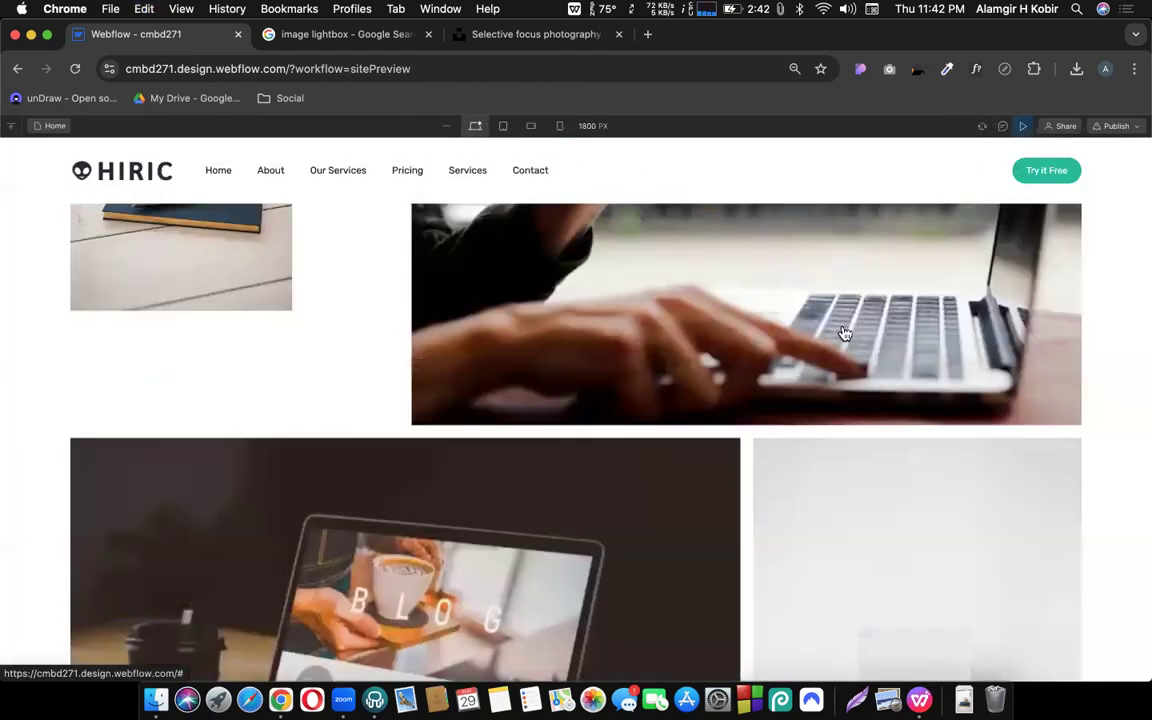
pyautogui.scroll(2, 843, 333)
pyautogui.scroll(5, 843, 333)
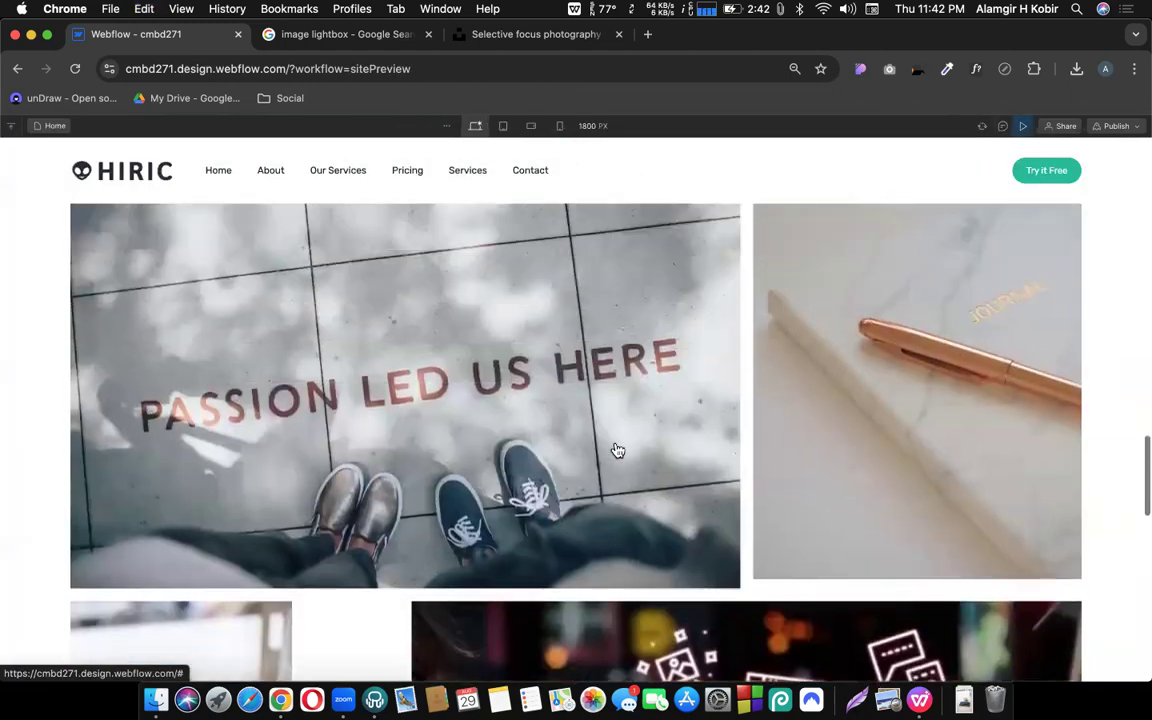
pyautogui.click(617, 450)
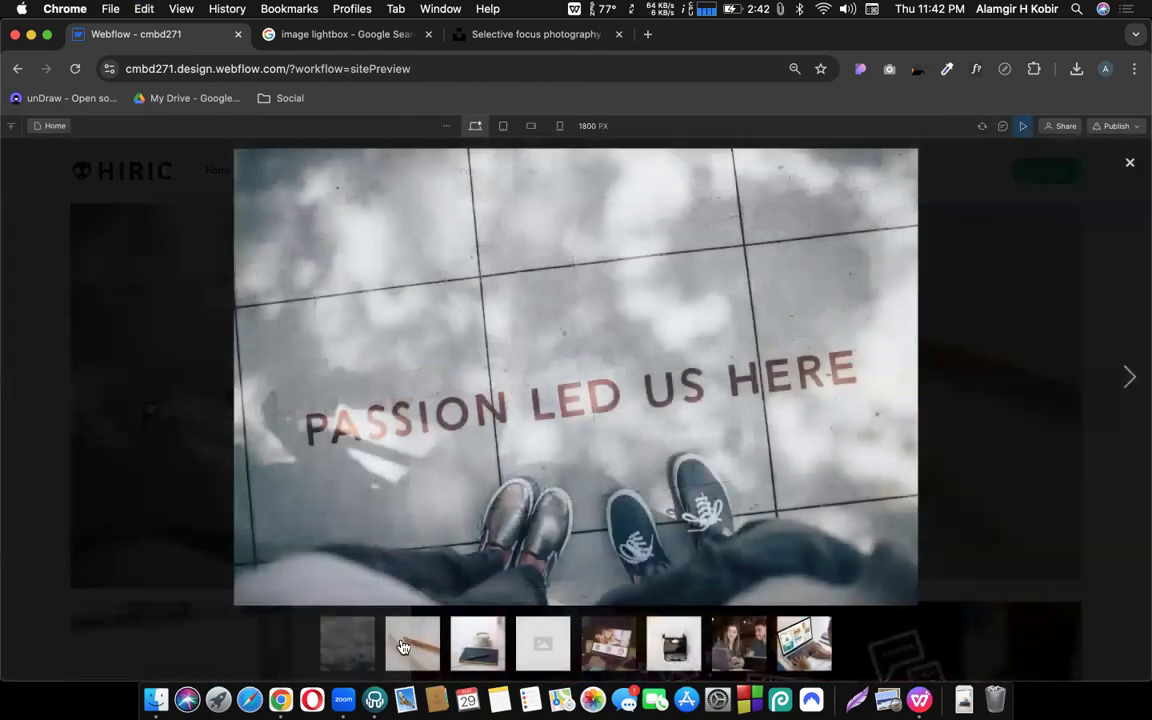
pyautogui.click(808, 653)
pyautogui.click(739, 645)
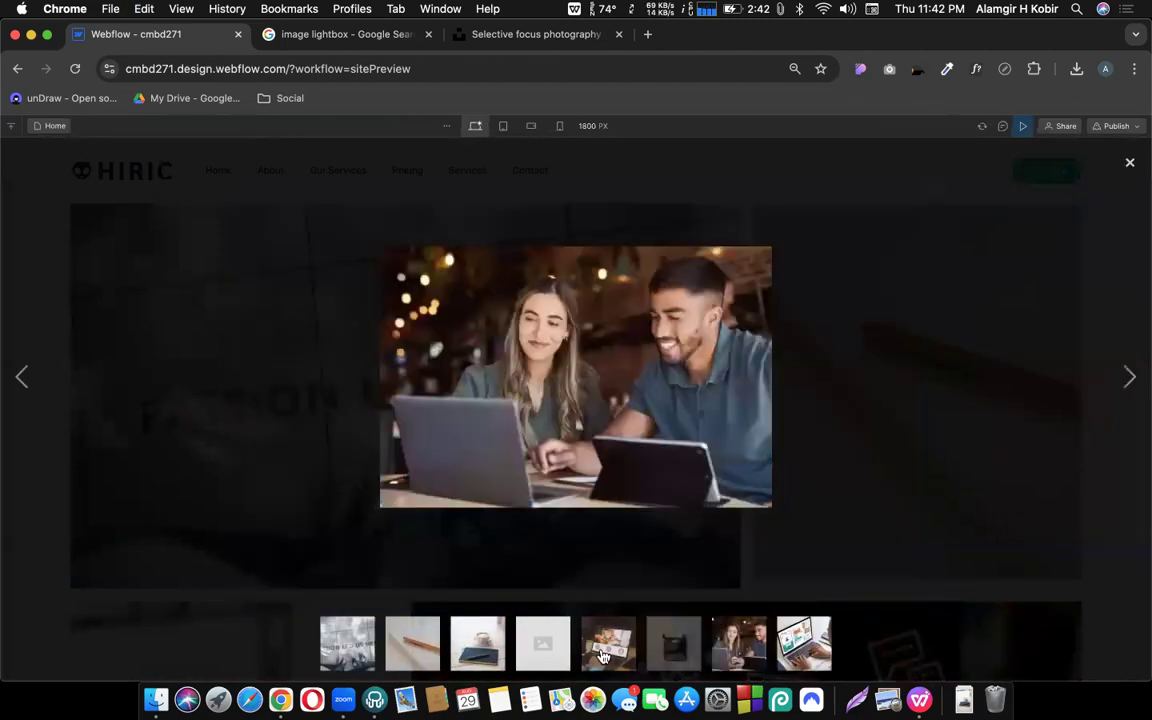
pyautogui.click(603, 655)
pyautogui.click(480, 650)
pyautogui.click(925, 400)
# Open the blog laptop photo from the gallery to check its grouped lightbox, then close it
pyautogui.scroll(-5, 738, 491)
pyautogui.scroll(-3, 560, 610)
pyautogui.click(462, 443)
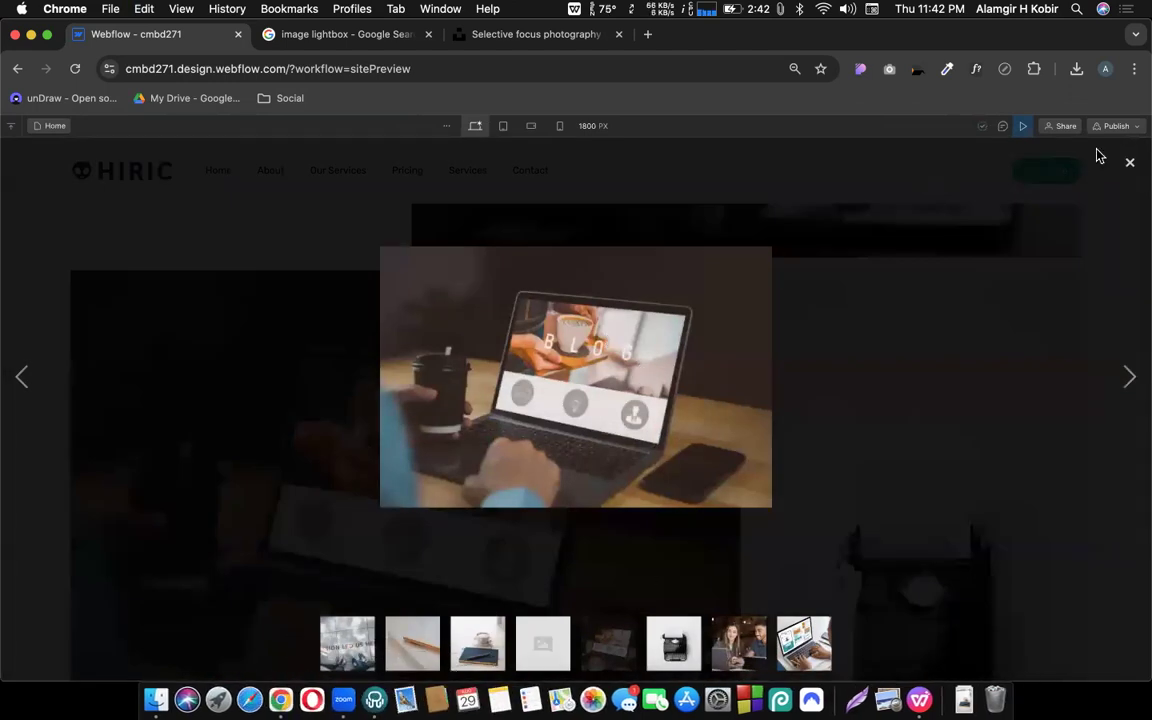
pyautogui.click(1130, 162)
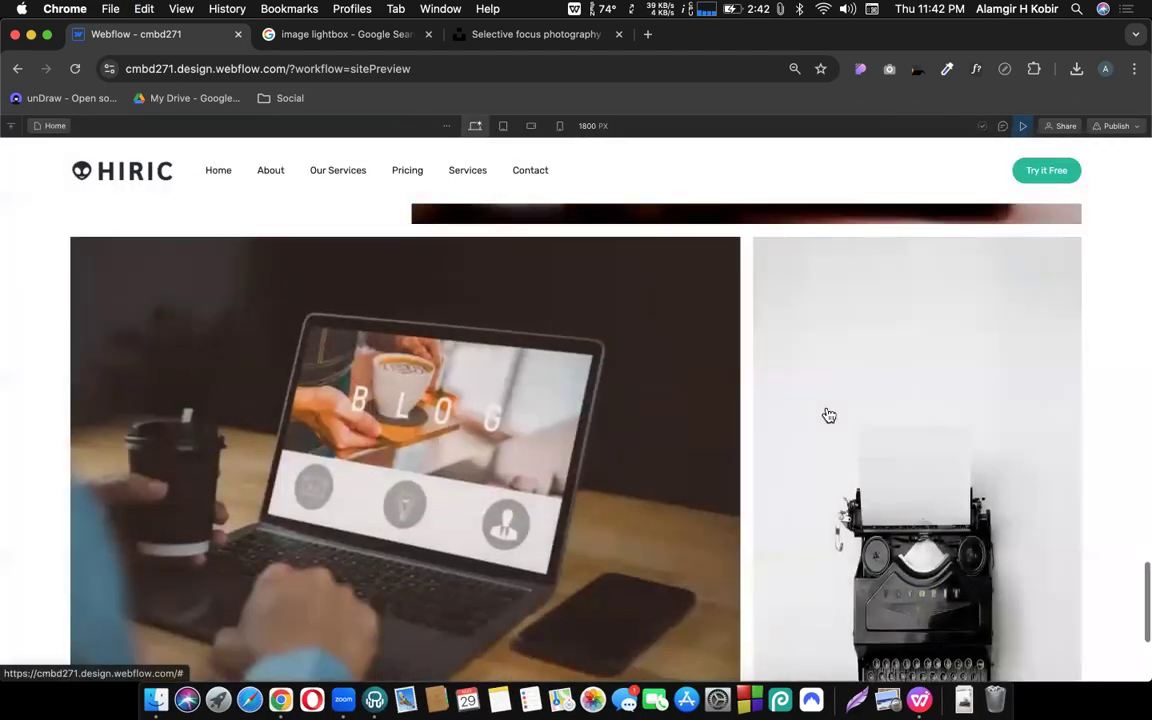
# Review the whole home page in the preview, from the hero section through services and slider to the photo gallery
pyautogui.scroll(7, 829, 415)
pyautogui.scroll(-7, 826, 414)
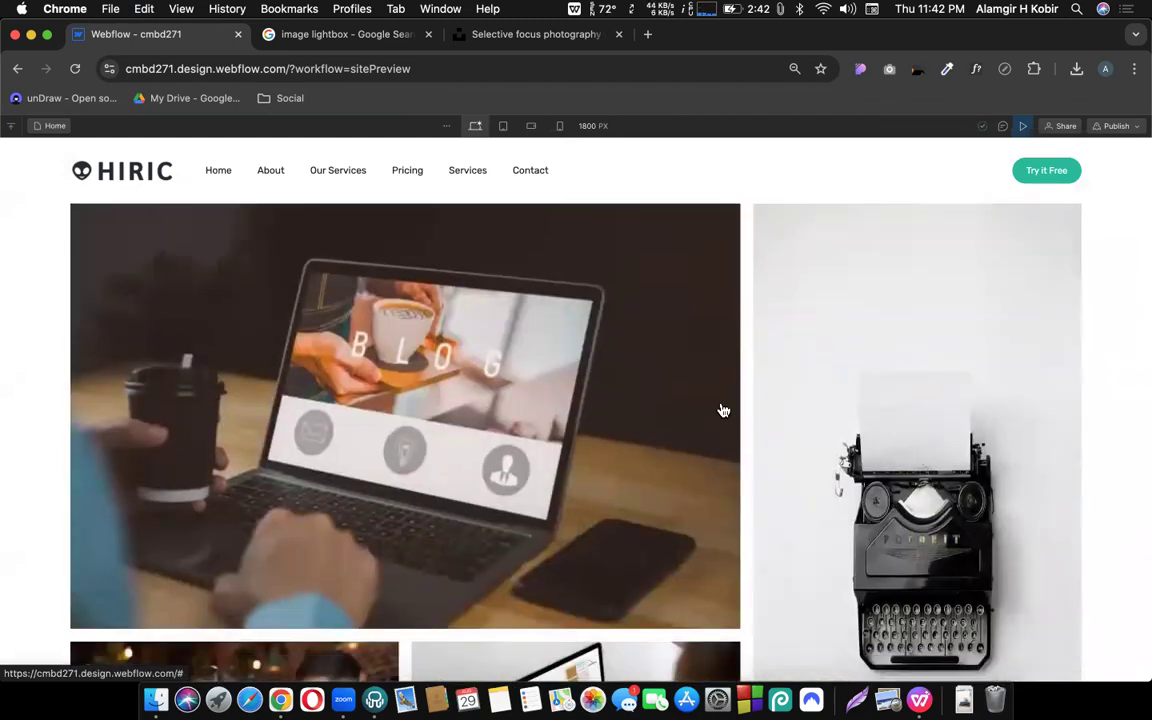
pyautogui.scroll(15, 722, 408)
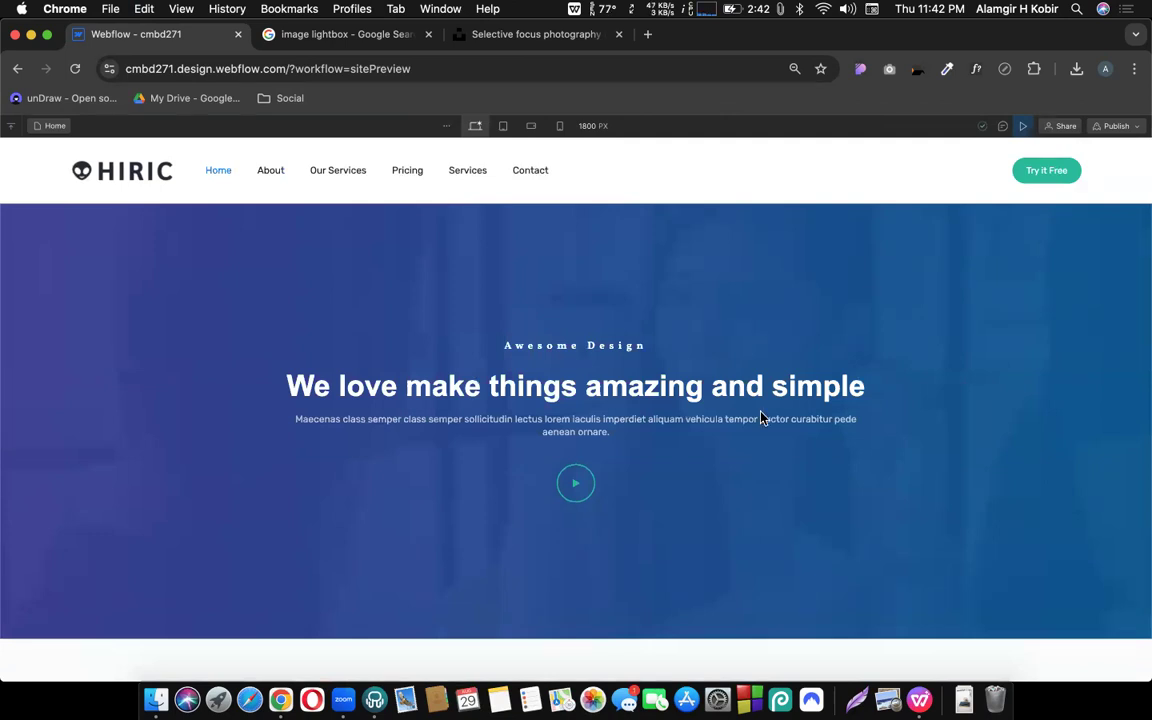
pyautogui.scroll(-5, 760, 417)
pyautogui.scroll(-15, 757, 525)
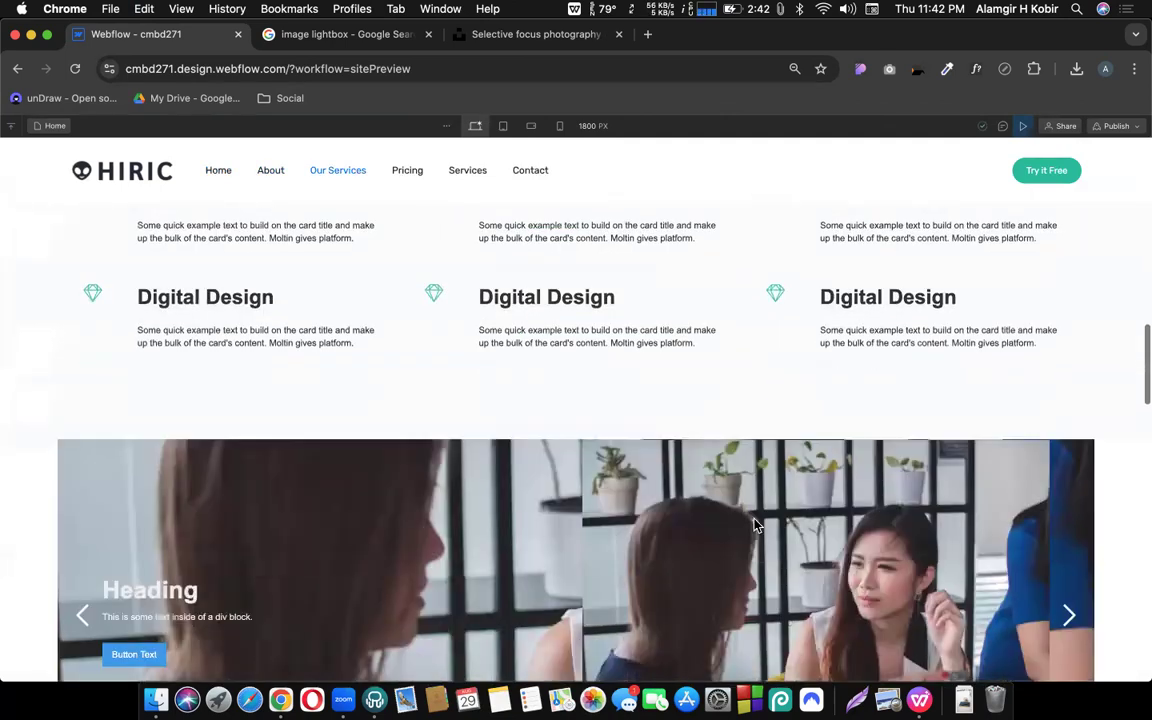
pyautogui.scroll(-5, 604, 478)
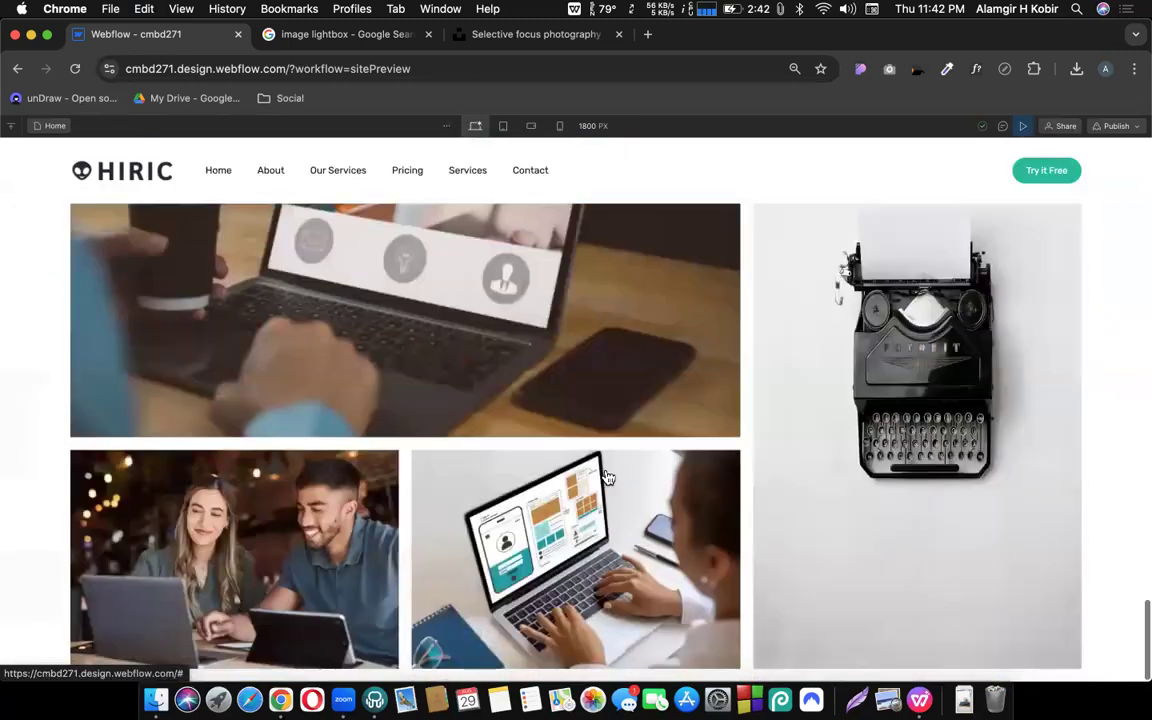
pyautogui.scroll(15, 604, 478)
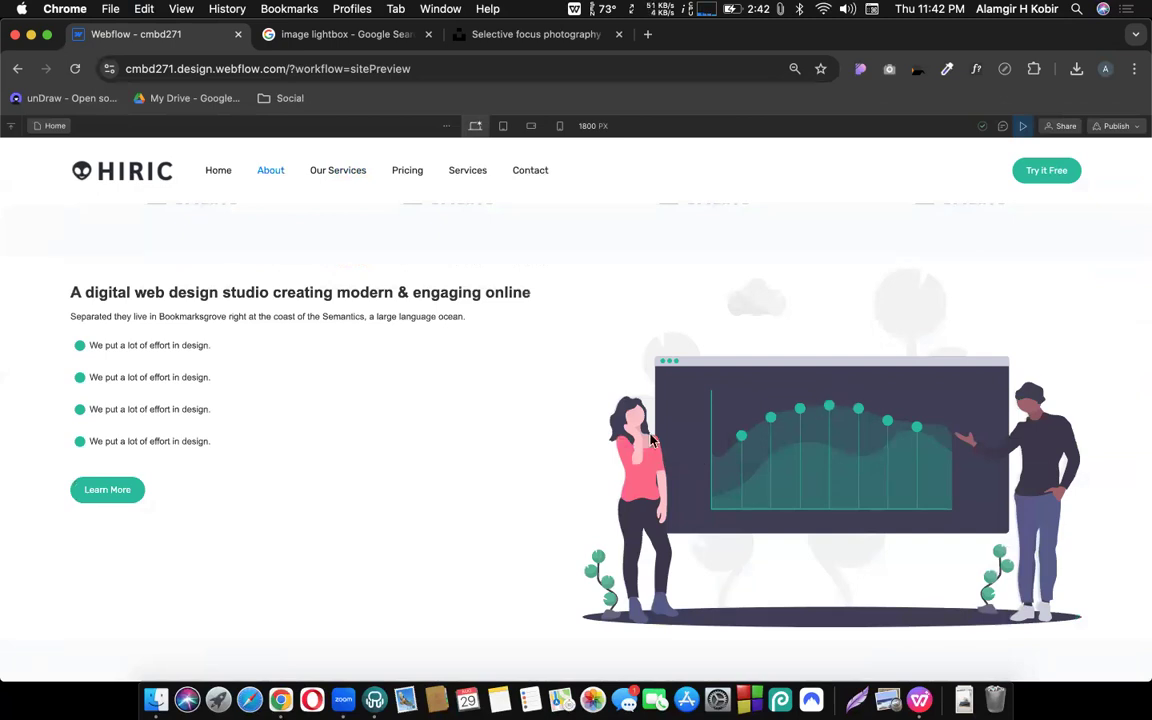
pyautogui.scroll(-5, 667, 553)
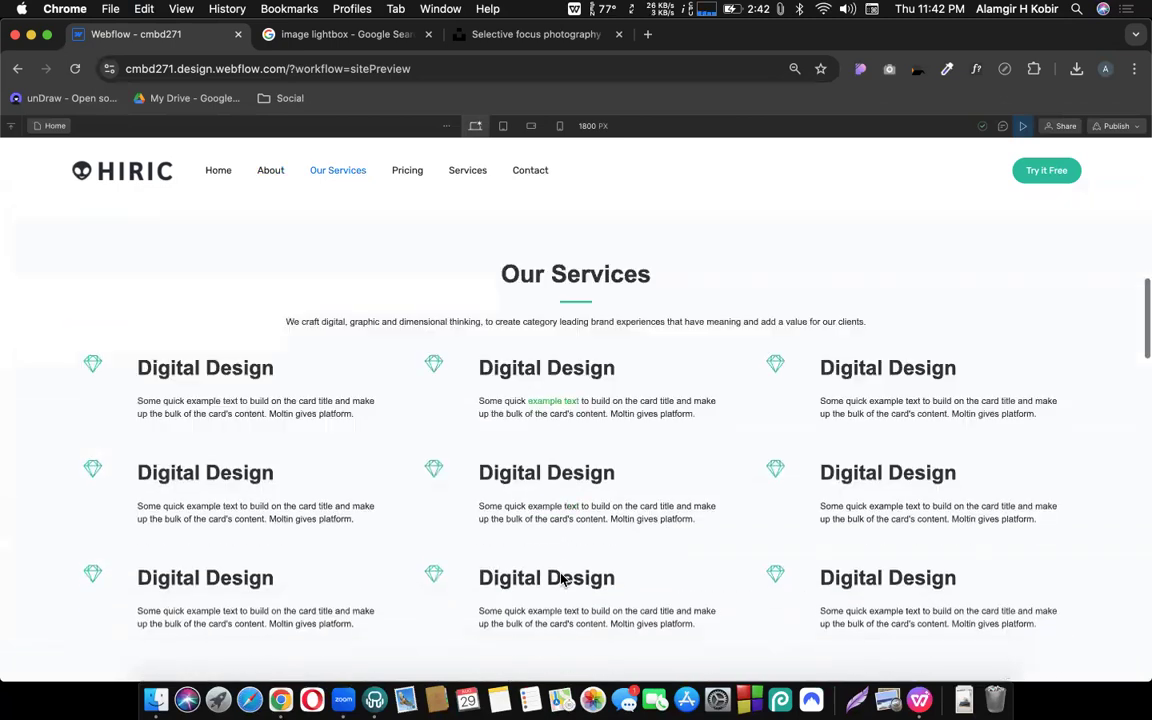
# Publish the site to the staging domain cmbd271.webflow.io
pyautogui.click(1137, 127)
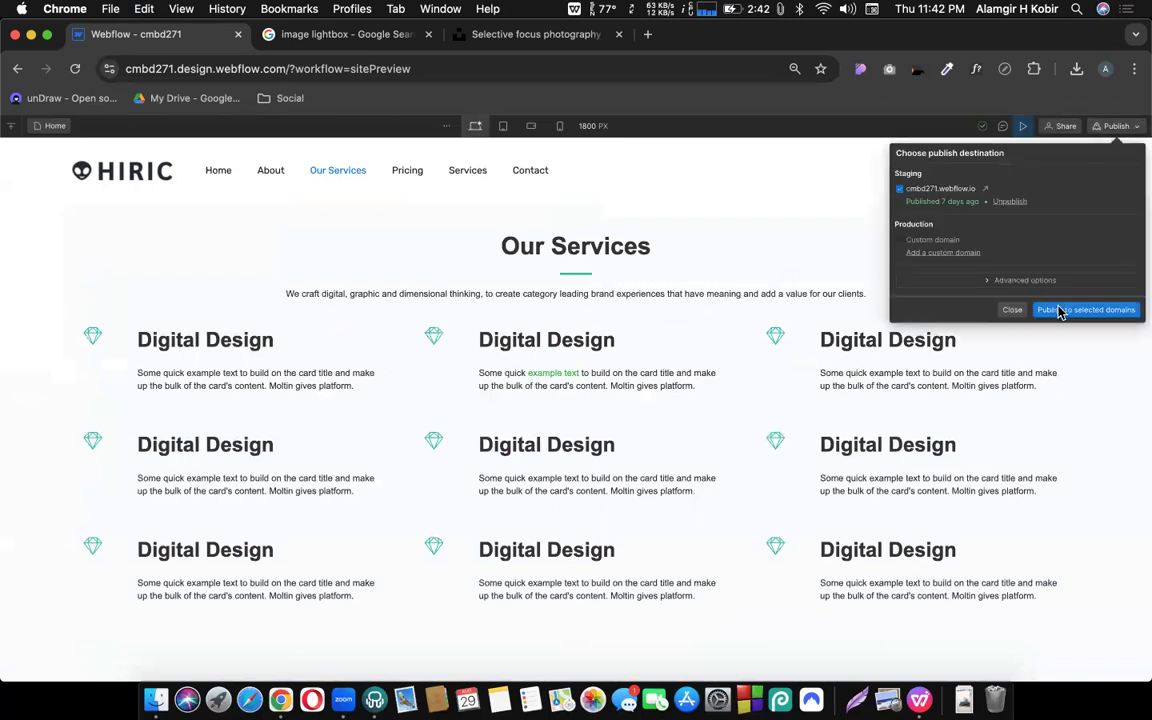
pyautogui.click(1064, 311)
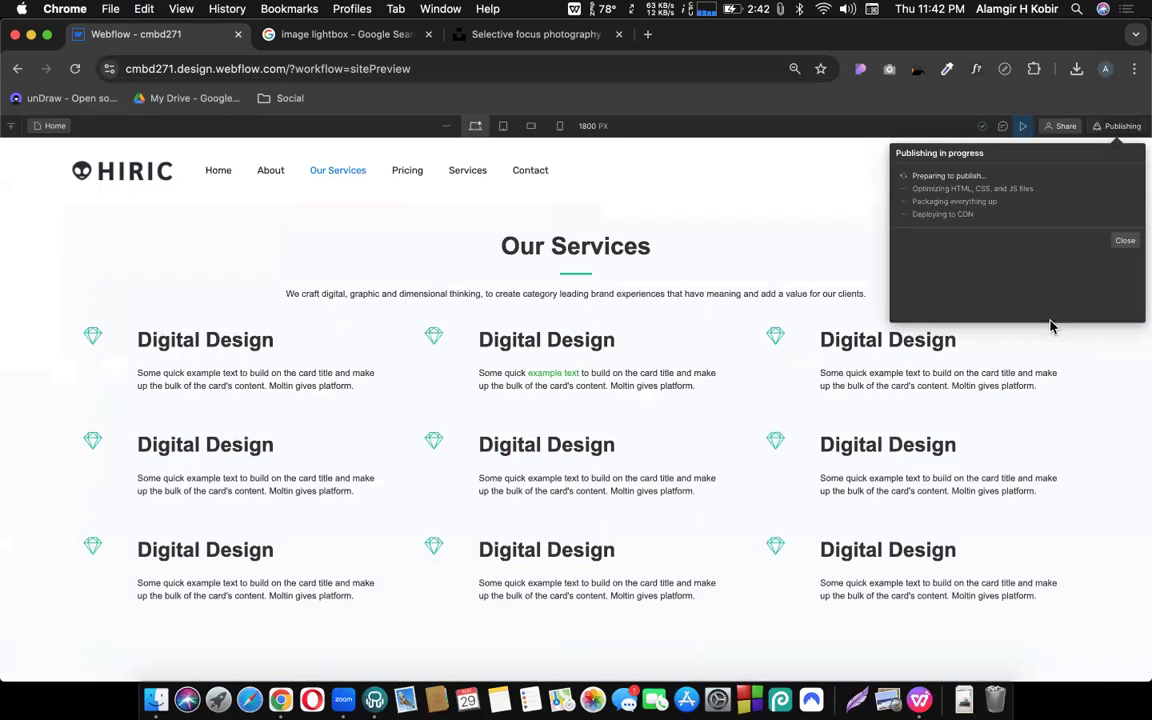